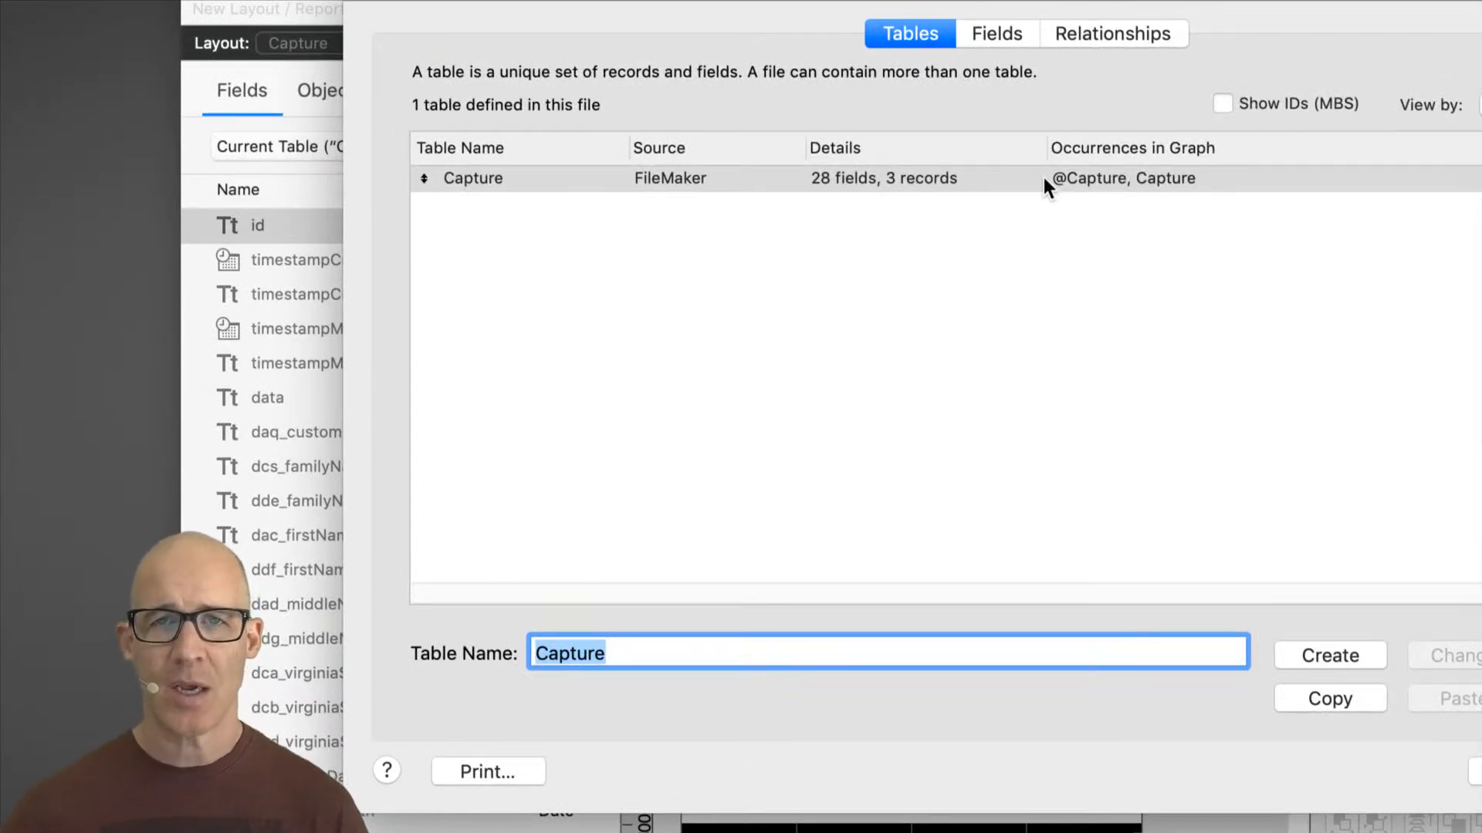
Step: Compare the table list with the relationships graph in the Manage Database dialog
{"action": "left_click", "coordinate": [1119, 39]}
{"action": "mouse_move", "coordinate": [847, 270]}
{"action": "left_mouse_down"}
{"action": "mouse_move", "coordinate": [936, 261]}
{"action": "mouse_move", "coordinate": [833, 252]}
{"action": "left_mouse_up"}
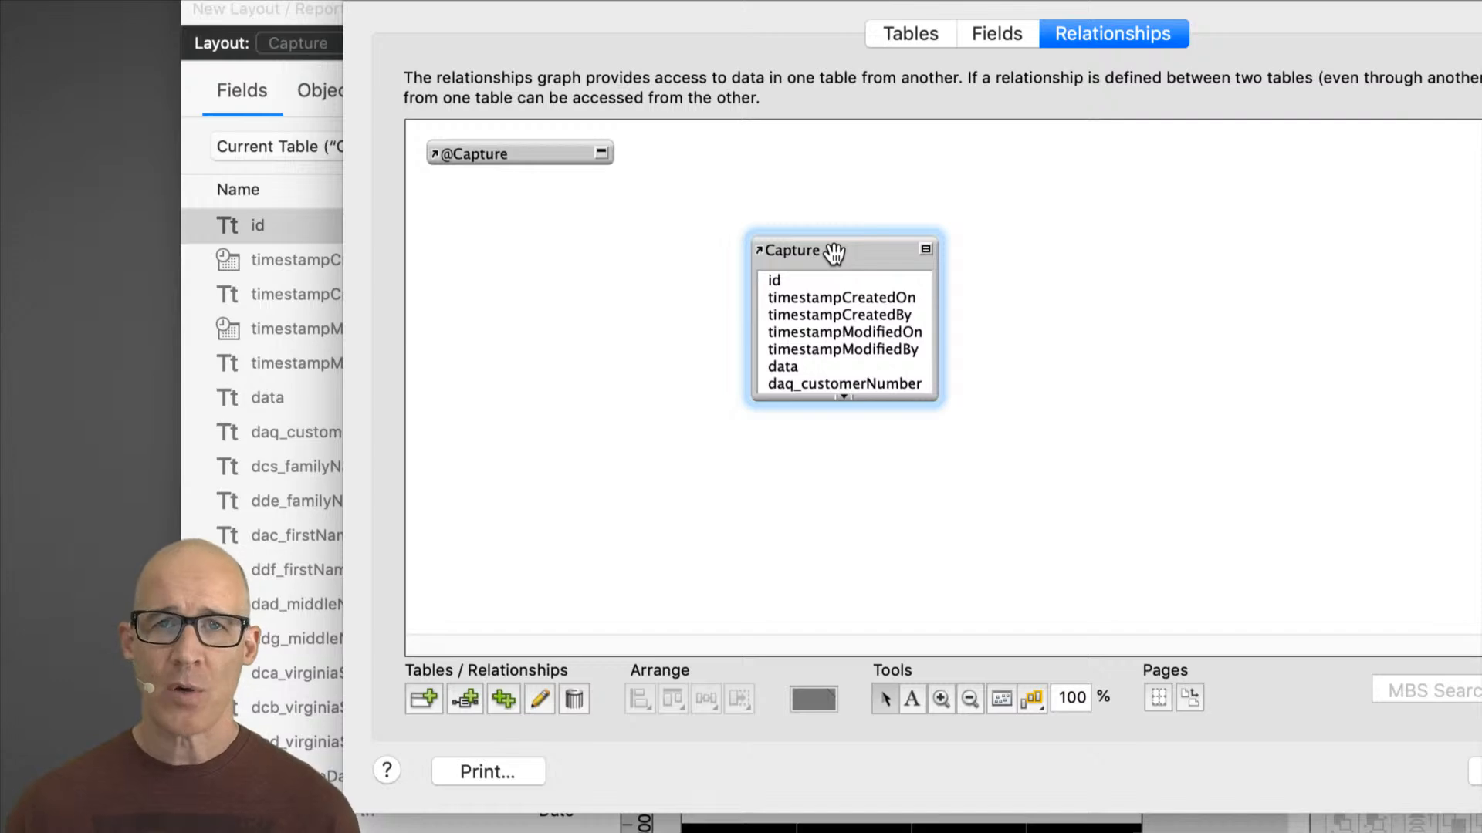
{"action": "left_click", "coordinate": [930, 33]}
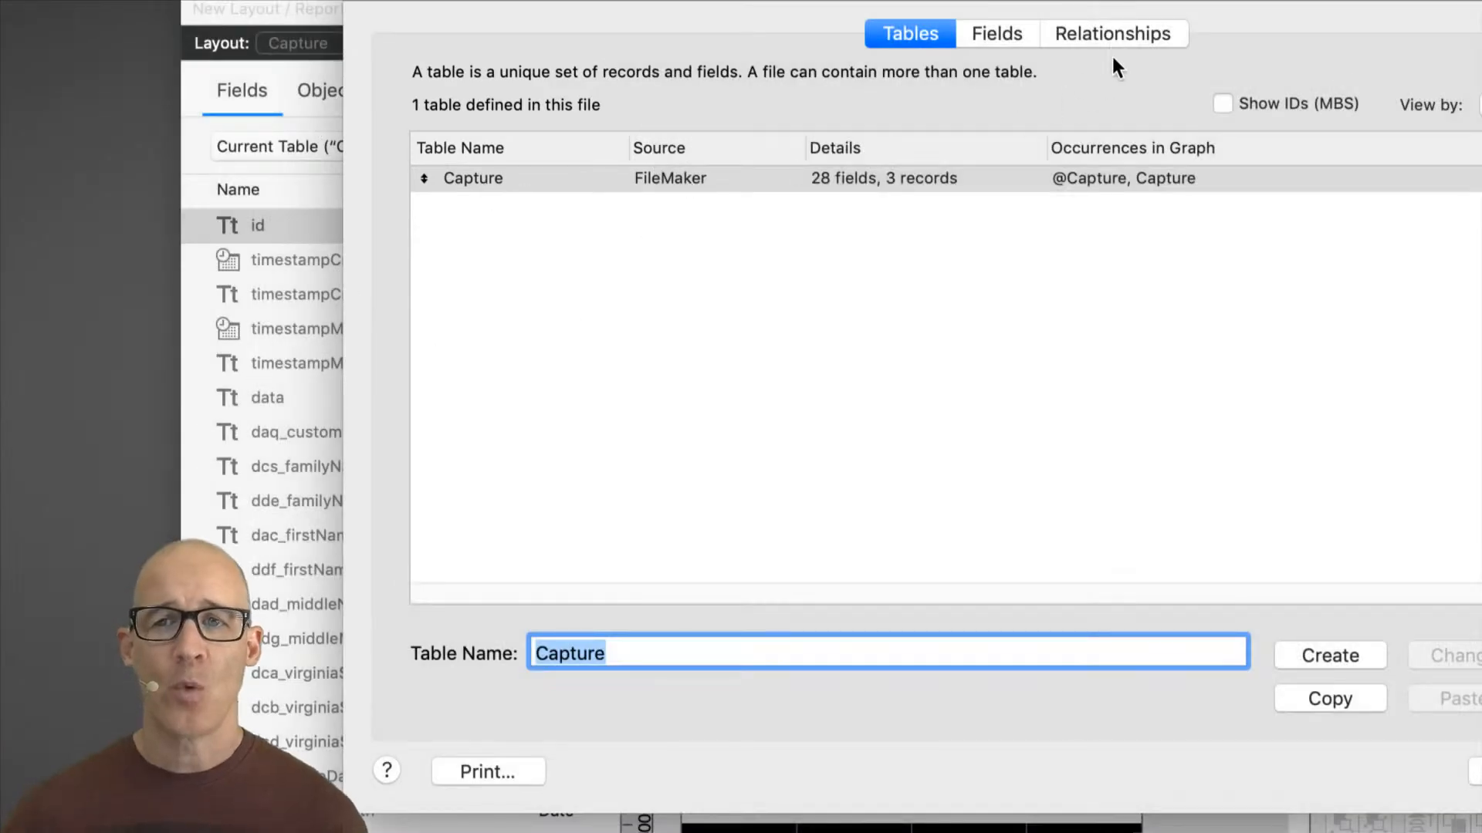
{"action": "left_click", "coordinate": [1111, 35]}
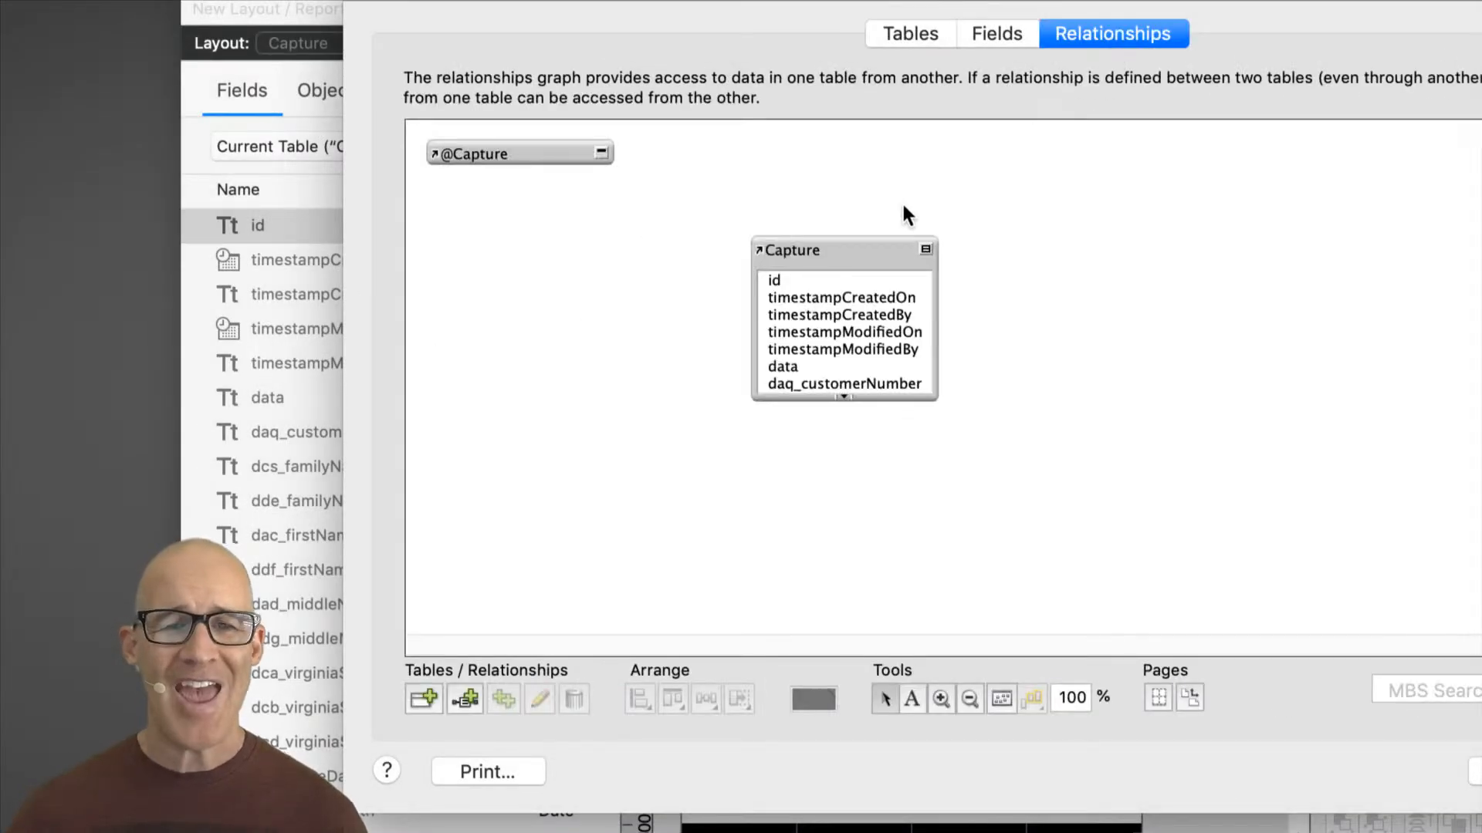
Step: Add six more occurrences of the Capture table to the relationships graph and select each one
{"action": "left_click_drag", "start_coordinate": [818, 249], "coordinate": [624, 353]}
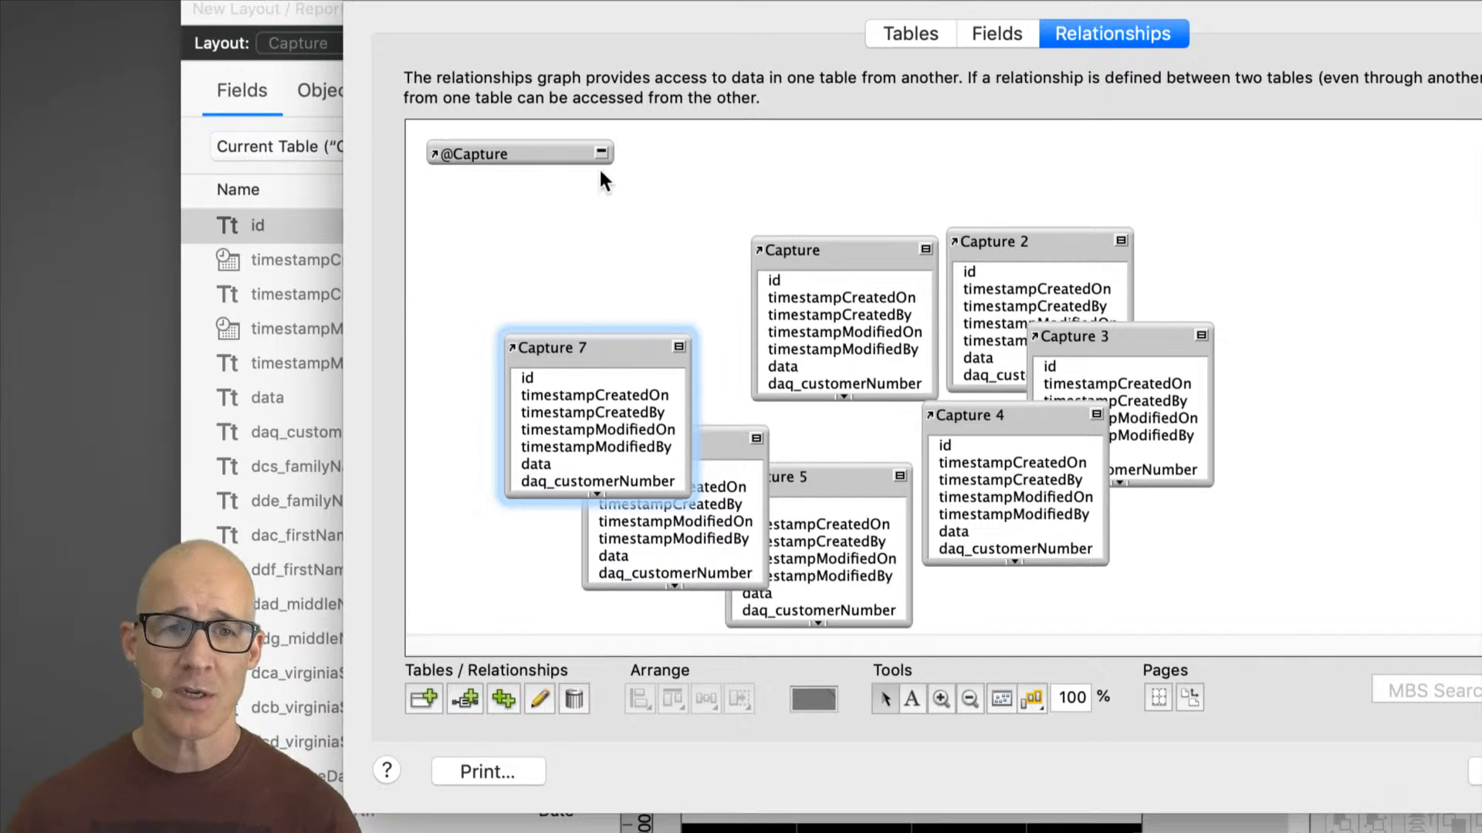
{"action": "left_click", "coordinate": [554, 153]}
{"action": "left_click", "coordinate": [614, 337]}
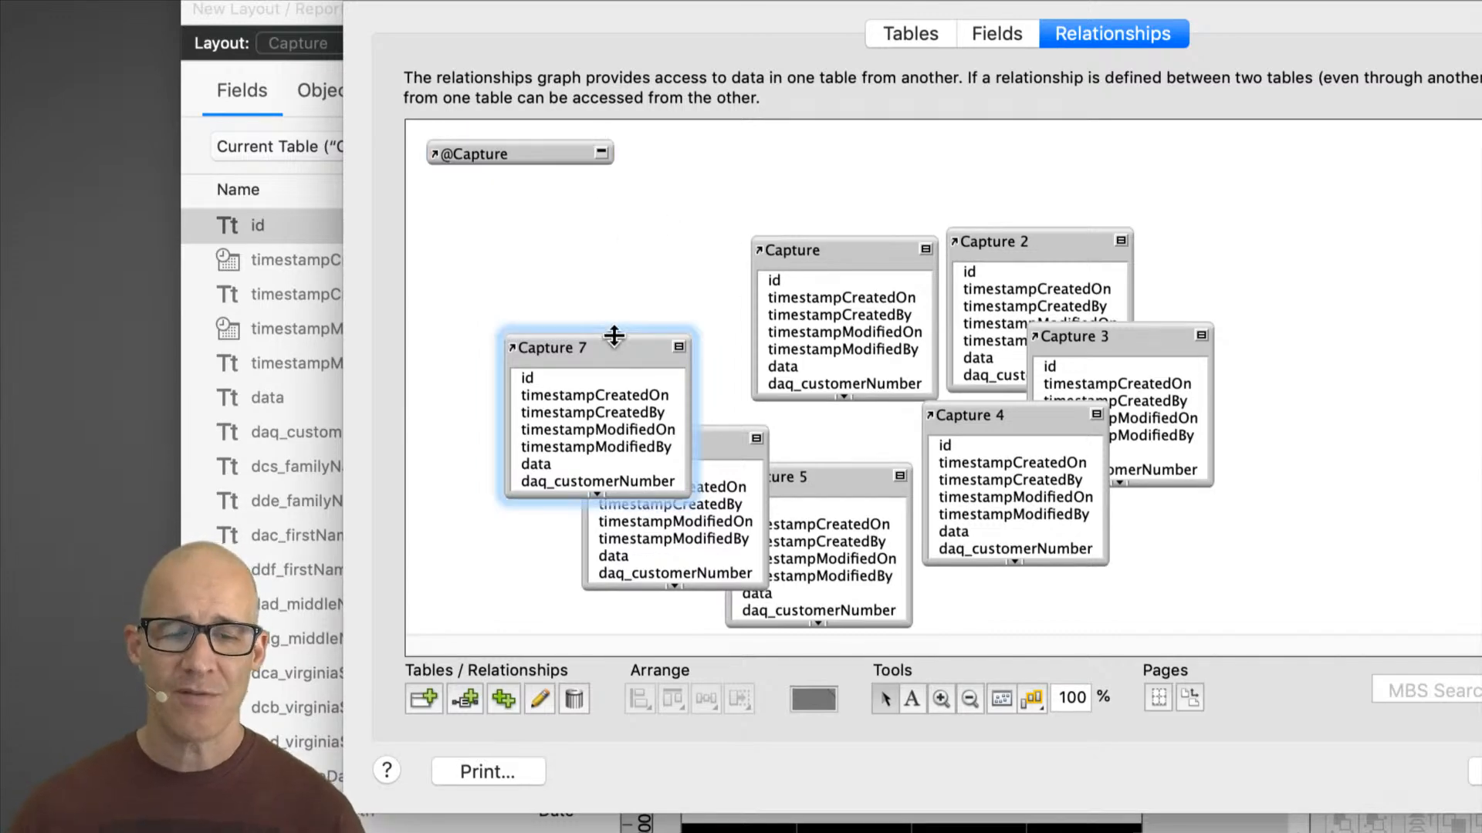
{"action": "left_click", "coordinate": [718, 463]}
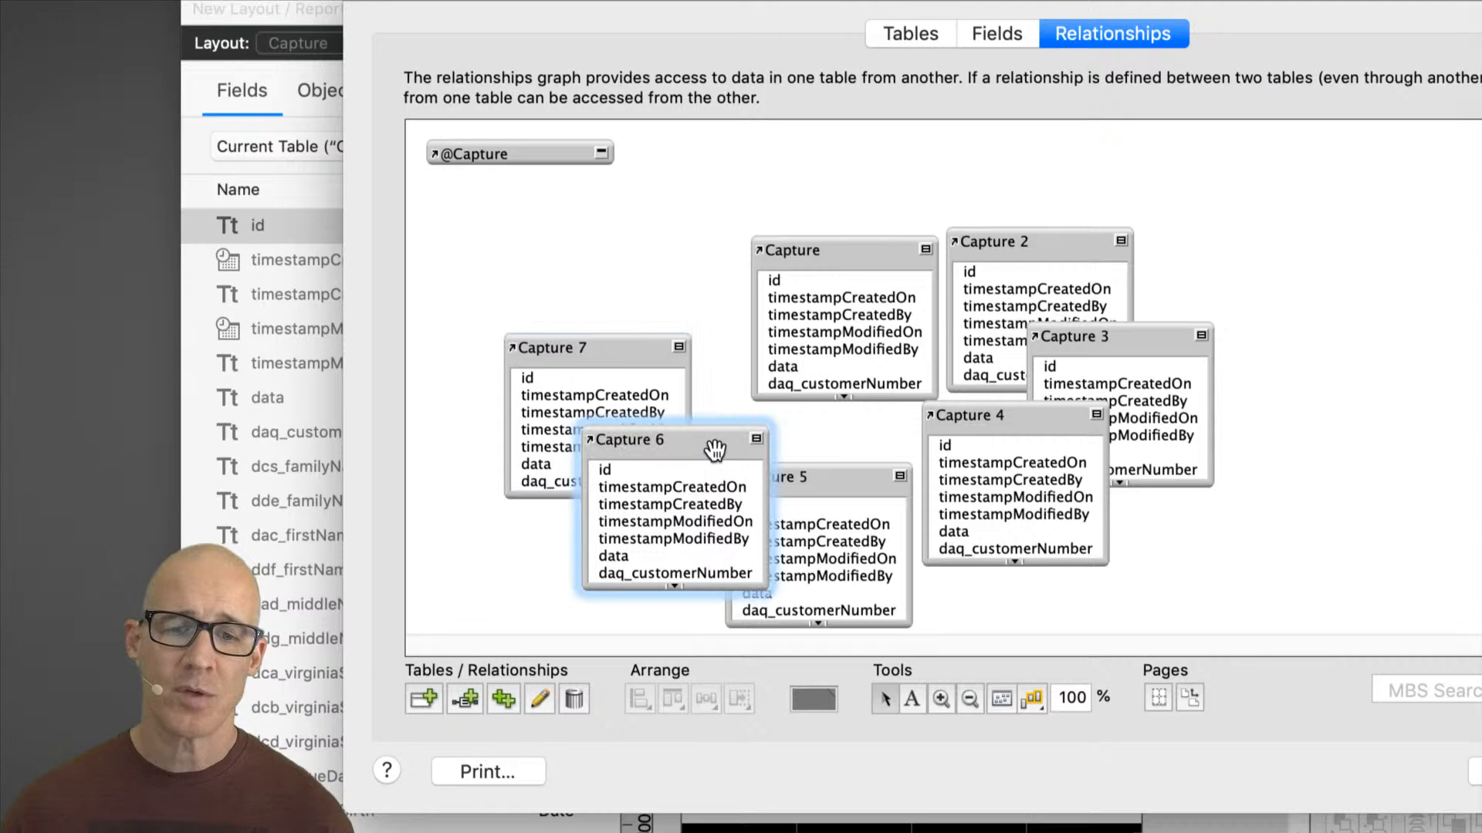
{"action": "left_click", "coordinate": [823, 482]}
{"action": "left_click", "coordinate": [1013, 413]}
{"action": "left_click", "coordinate": [1120, 349]}
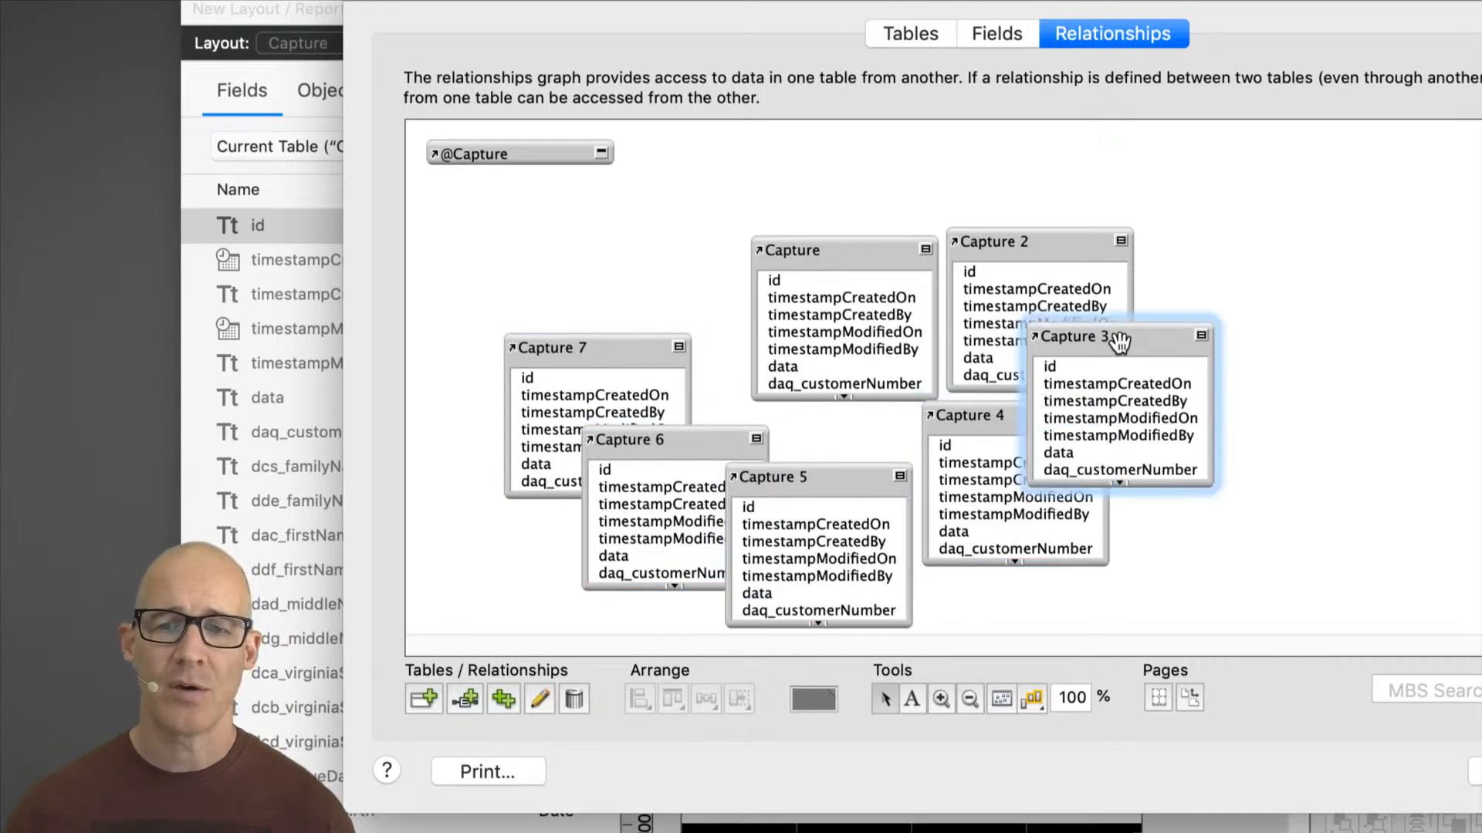
Step: Reposition the Capture and Capture 7 occurrences within the relationships graph
{"action": "left_click_drag", "start_coordinate": [883, 253], "coordinate": [843, 200]}
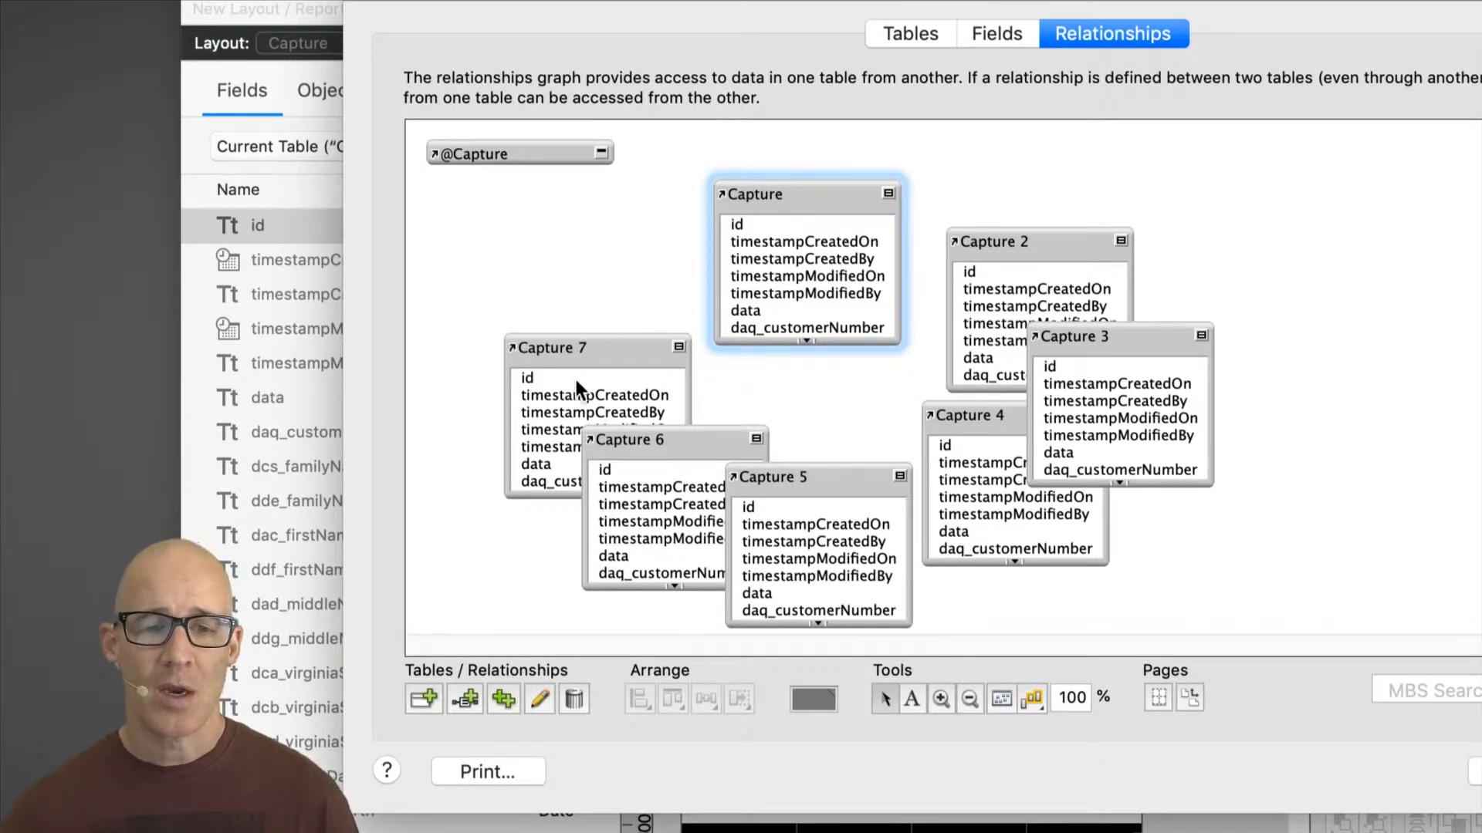
{"action": "left_click_drag", "start_coordinate": [567, 337], "coordinate": [701, 460]}
Step: Select the six numbered Capture occurrences and remove them from the relationships graph
{"action": "left_click_drag", "start_coordinate": [564, 376], "coordinate": [1158, 537]}
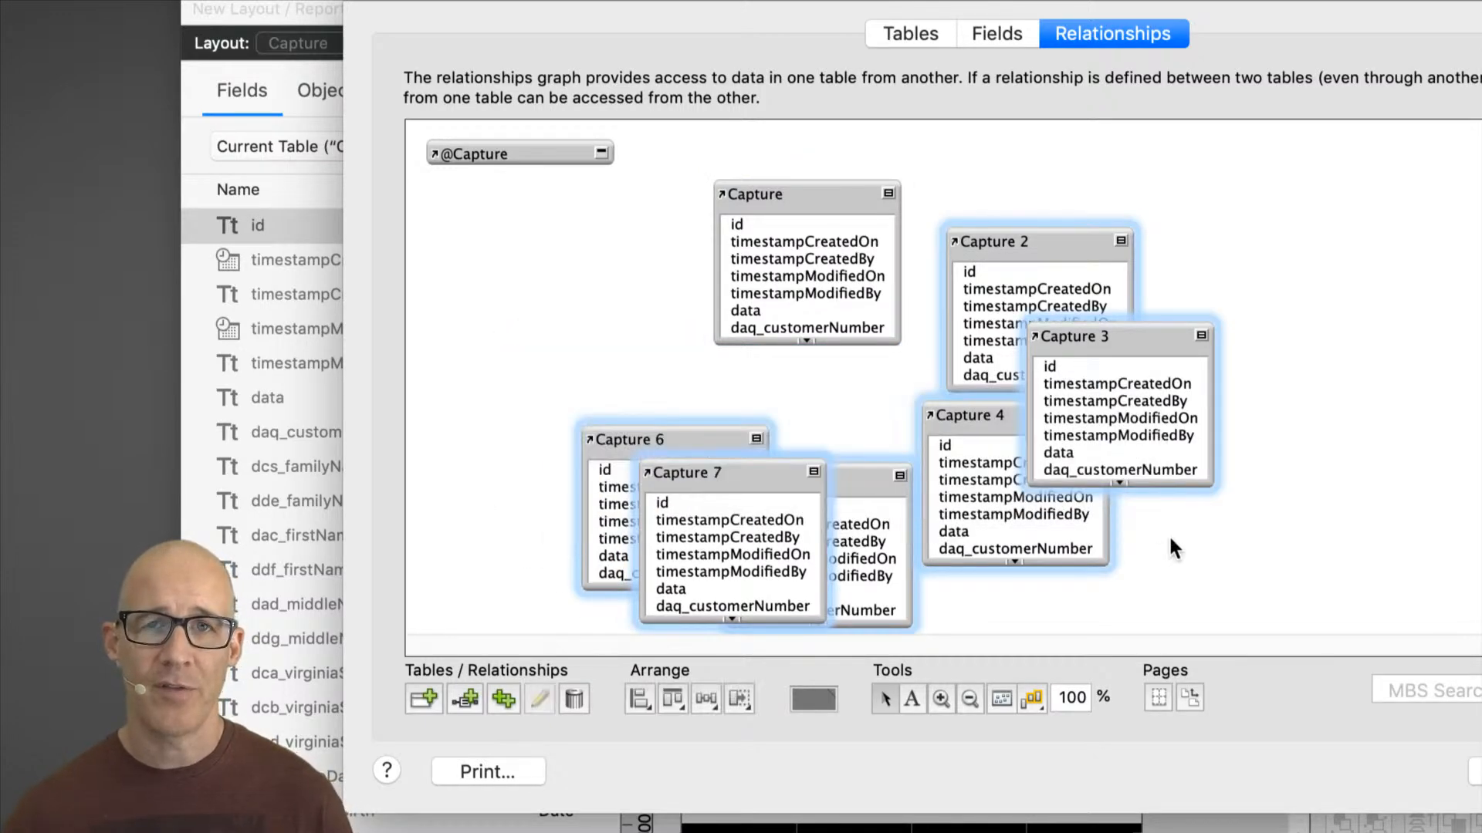
{"action": "left_click", "coordinate": [573, 698]}
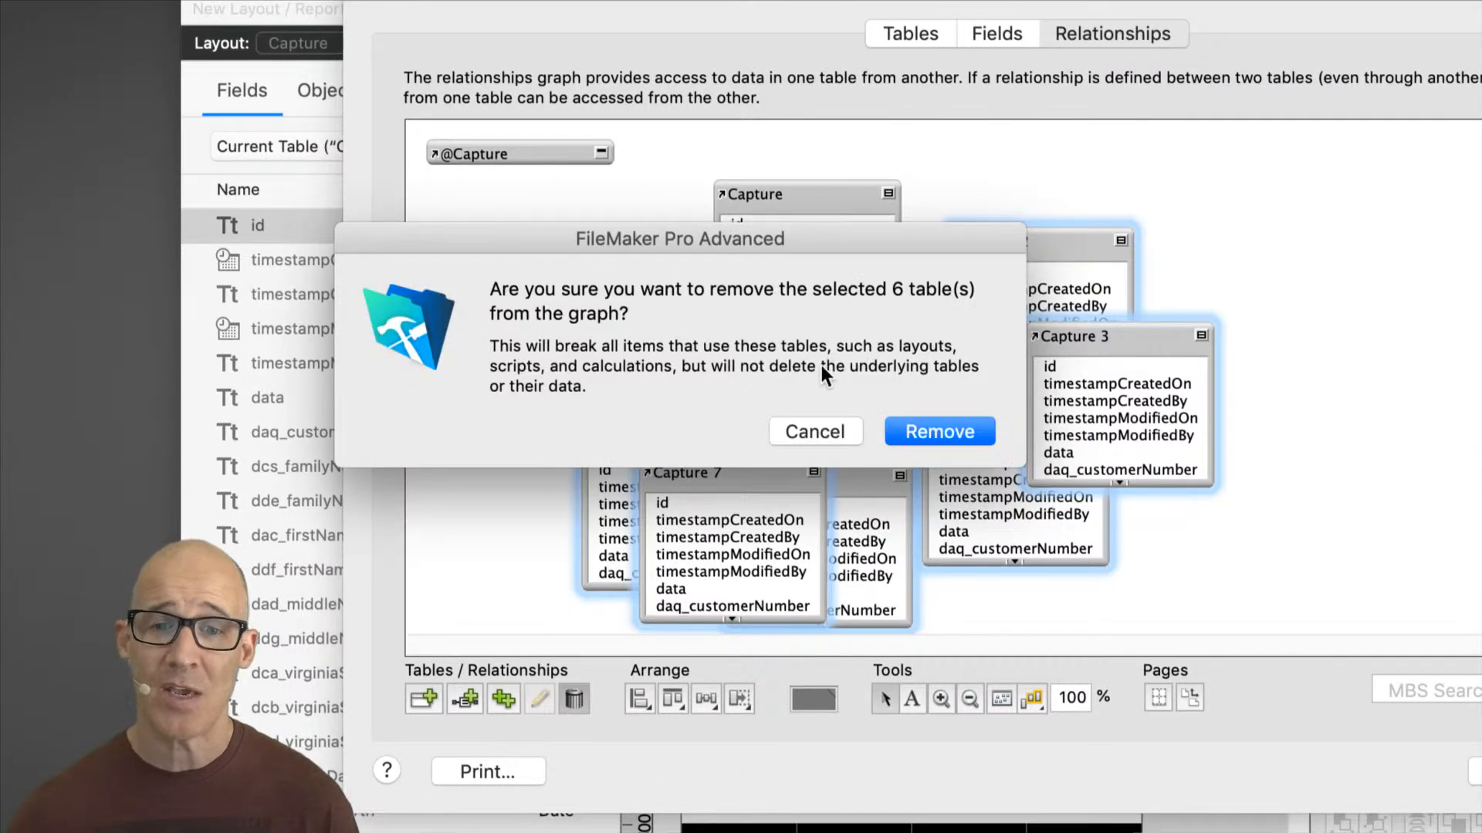
{"action": "left_click", "coordinate": [818, 433]}
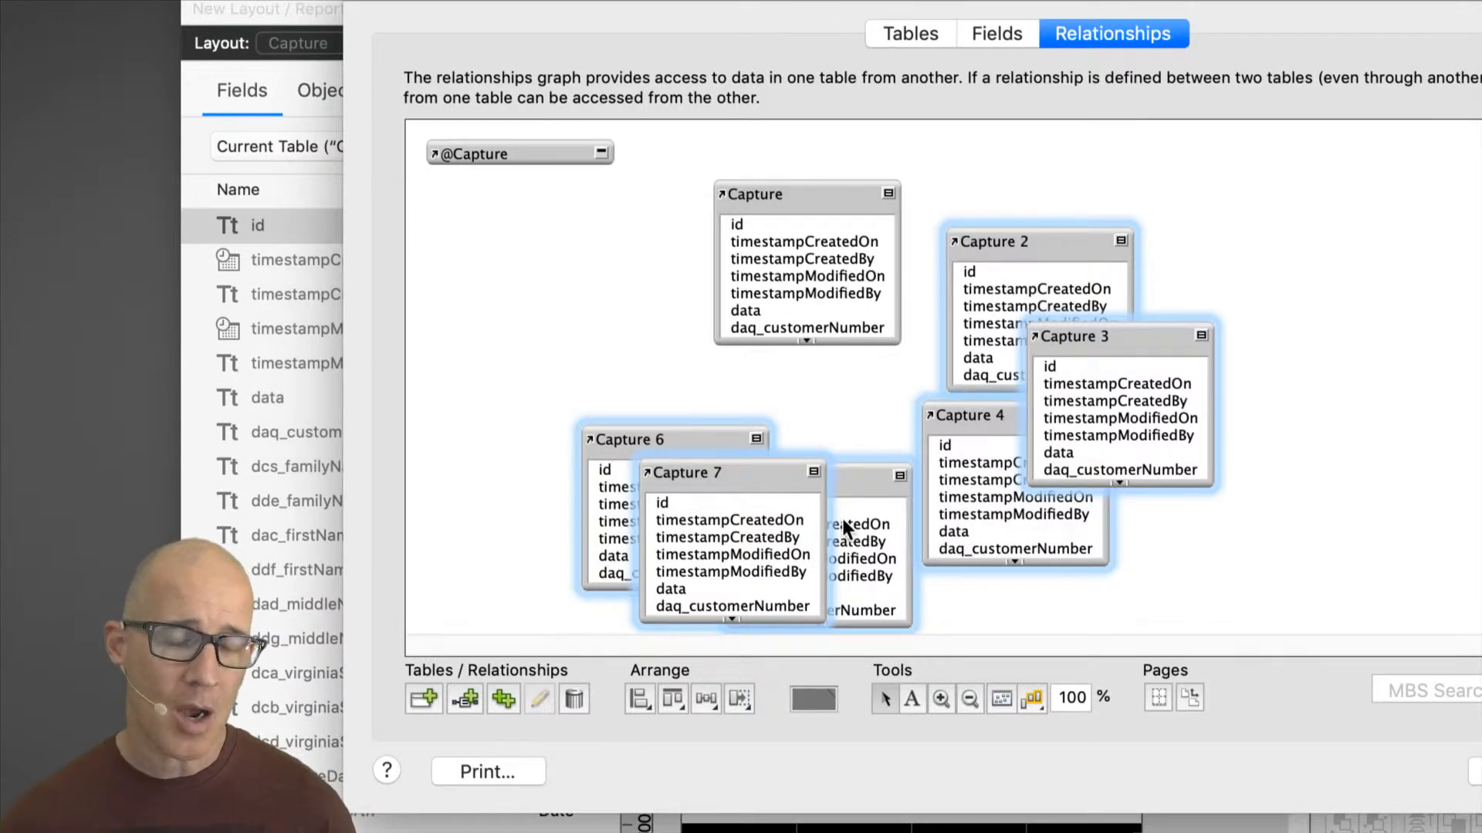
{"action": "left_click", "coordinate": [580, 696]}
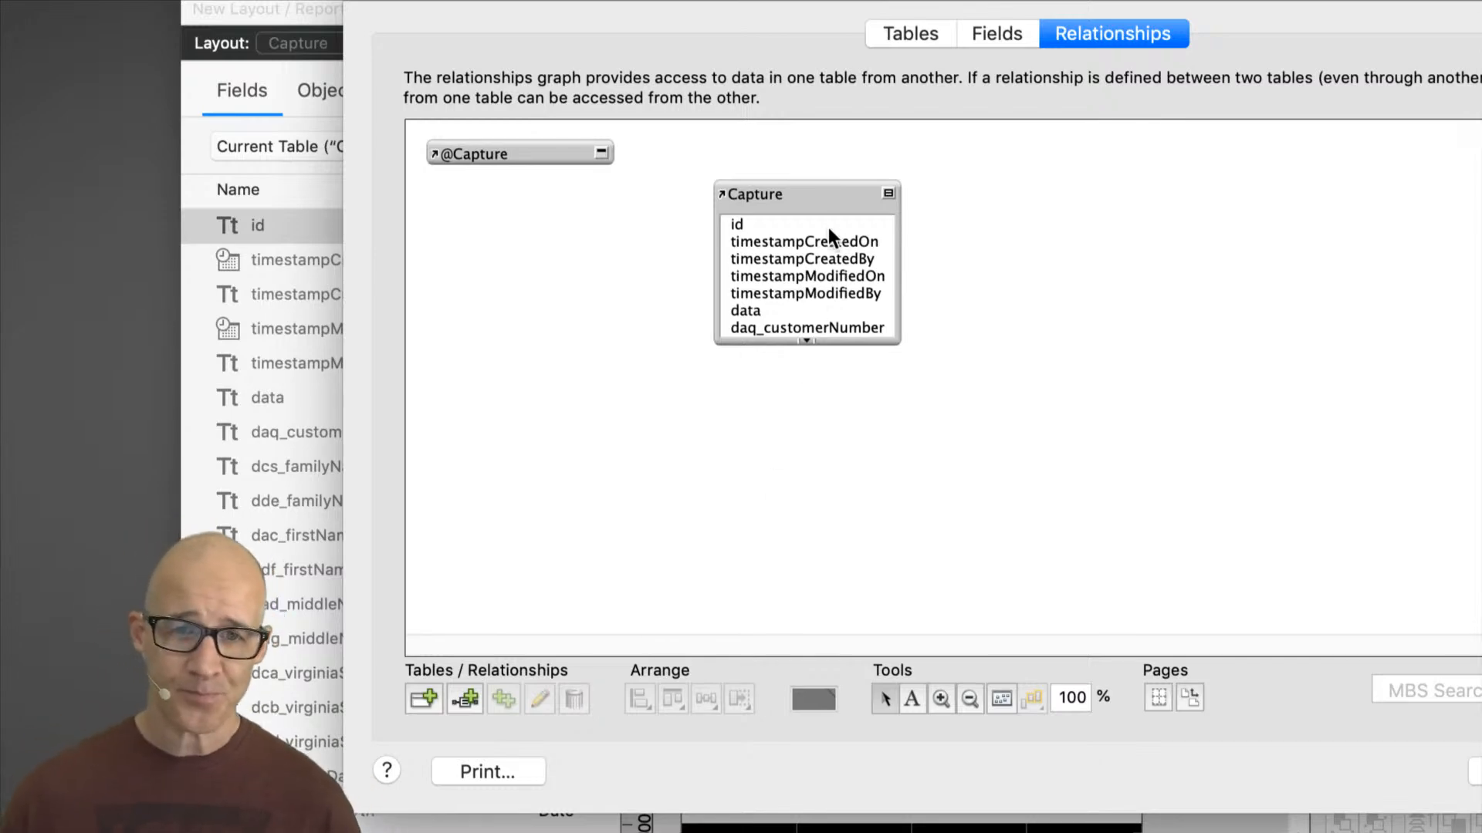
Step: Move the remaining Capture occurrence slightly lower in the relationships graph
{"action": "left_click_drag", "start_coordinate": [823, 192], "coordinate": [814, 226]}
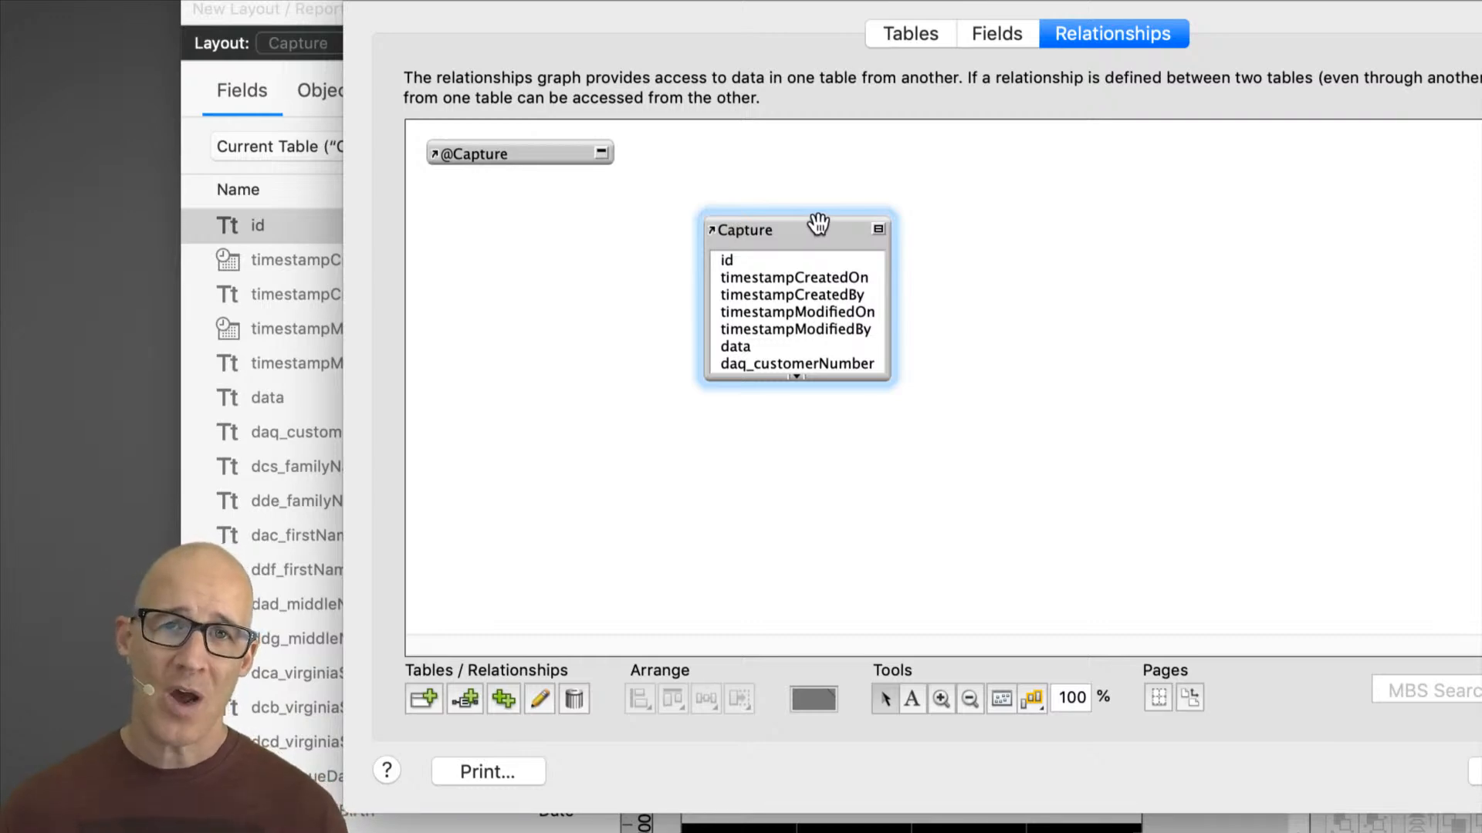
{"action": "left_click_drag", "start_coordinate": [826, 230], "coordinate": [831, 242]}
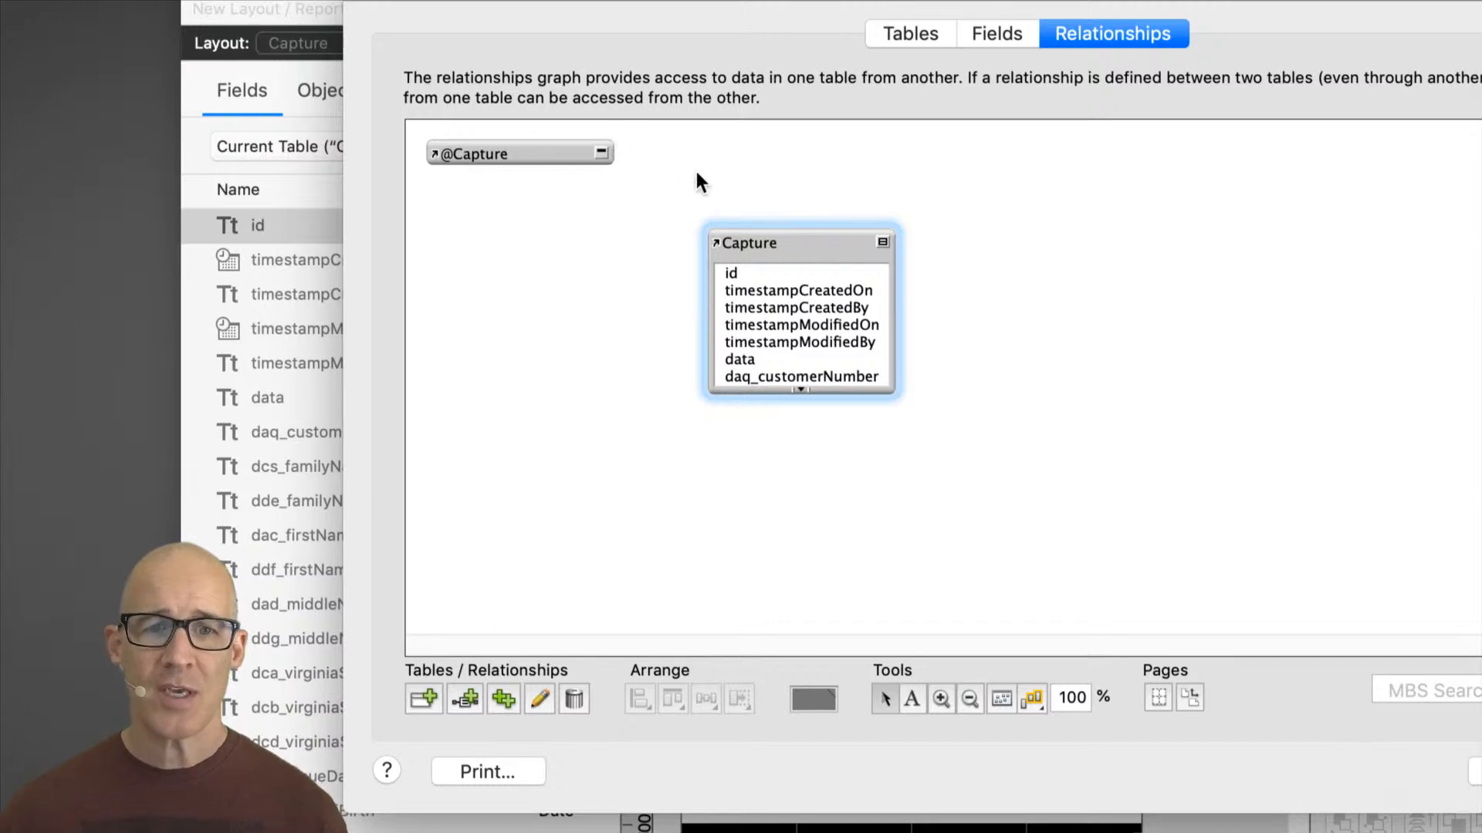
{"action": "left_click_drag", "start_coordinate": [670, 31], "coordinate": [1087, 122]}
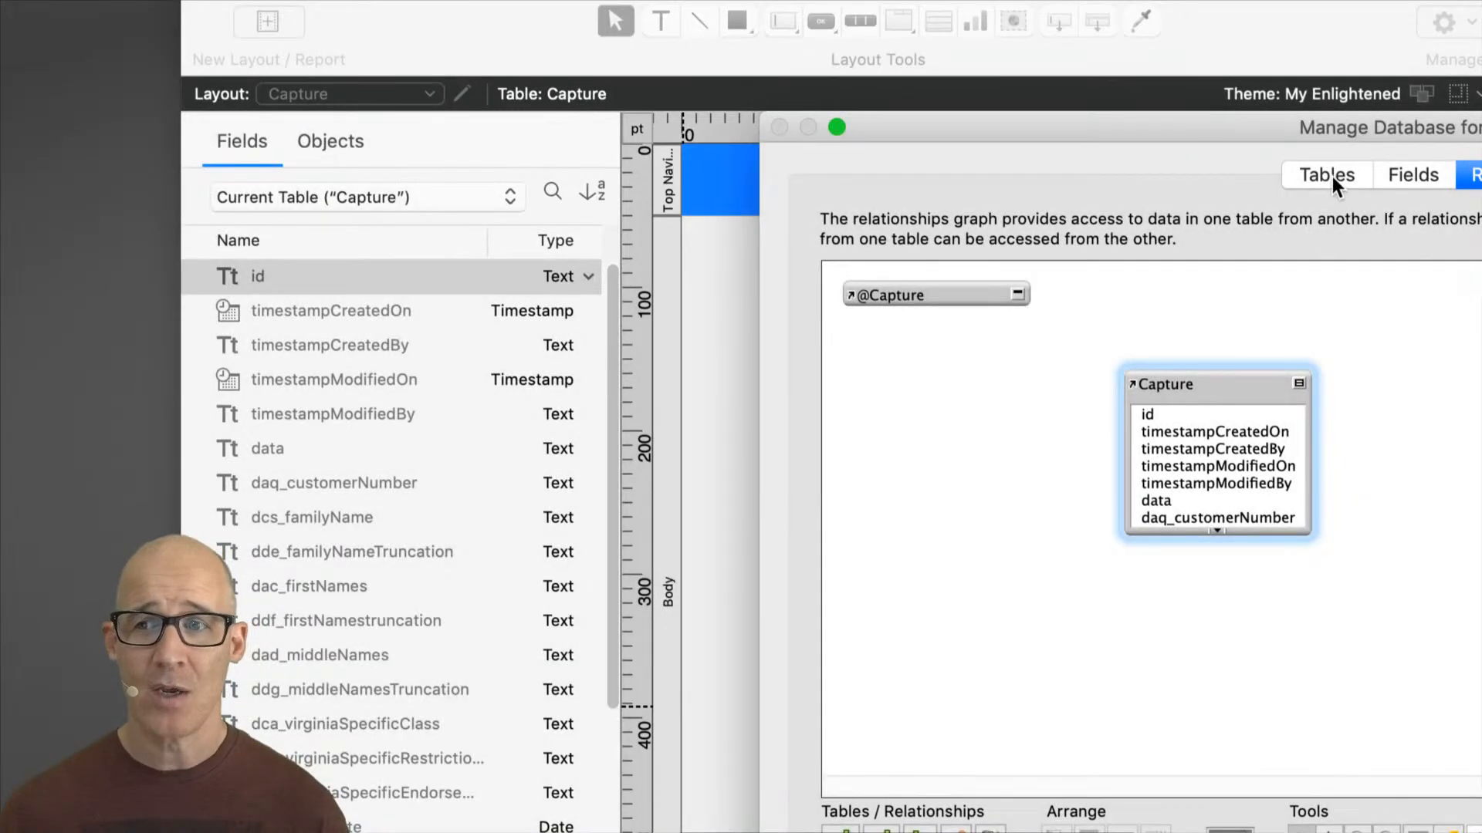
Step: Rename the Capture table occurrence to Whatever I want and close the Manage Database dialog
{"action": "left_click", "coordinate": [1332, 176]}
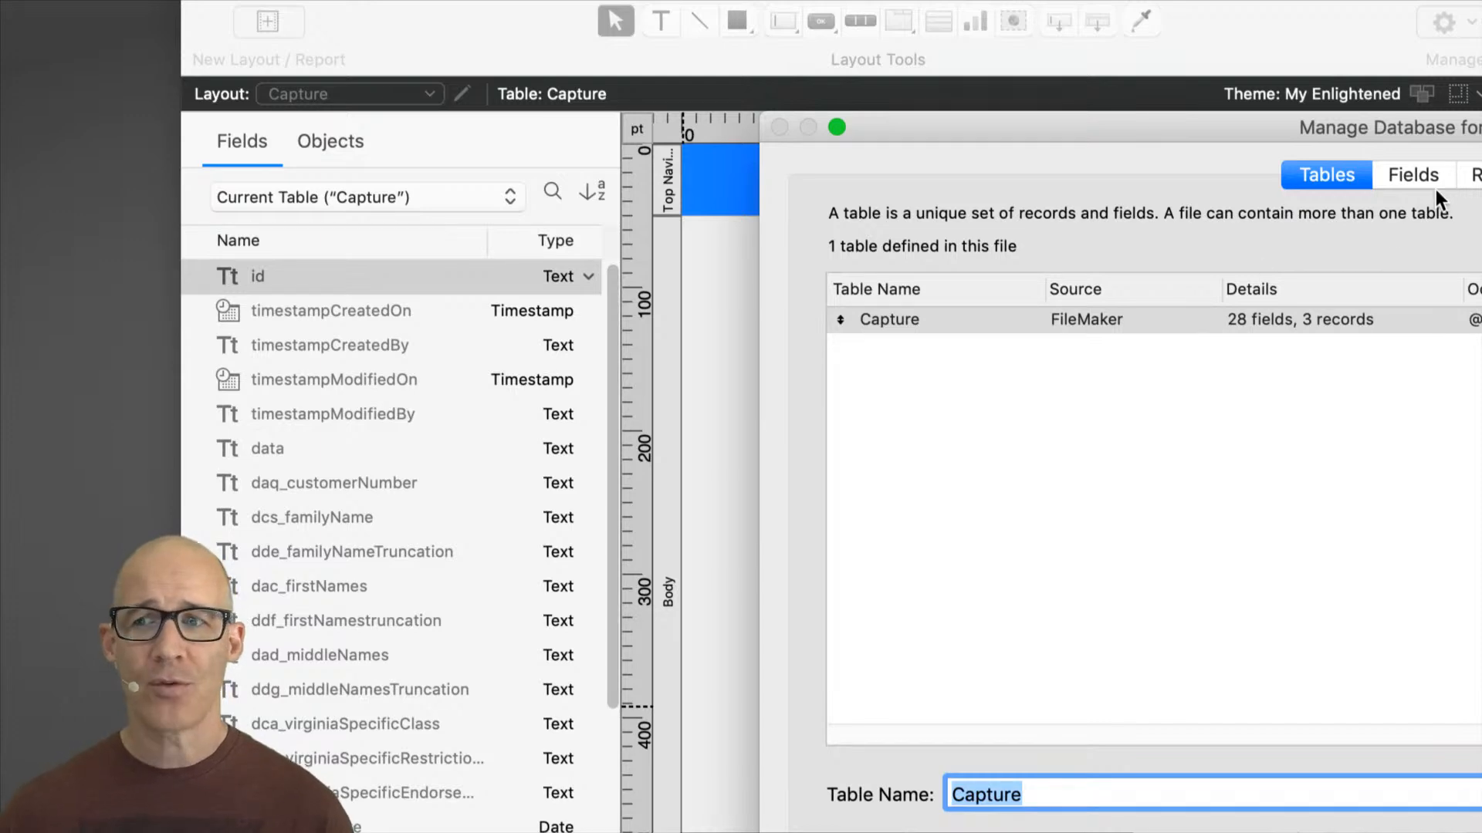
{"action": "left_click", "coordinate": [1471, 176]}
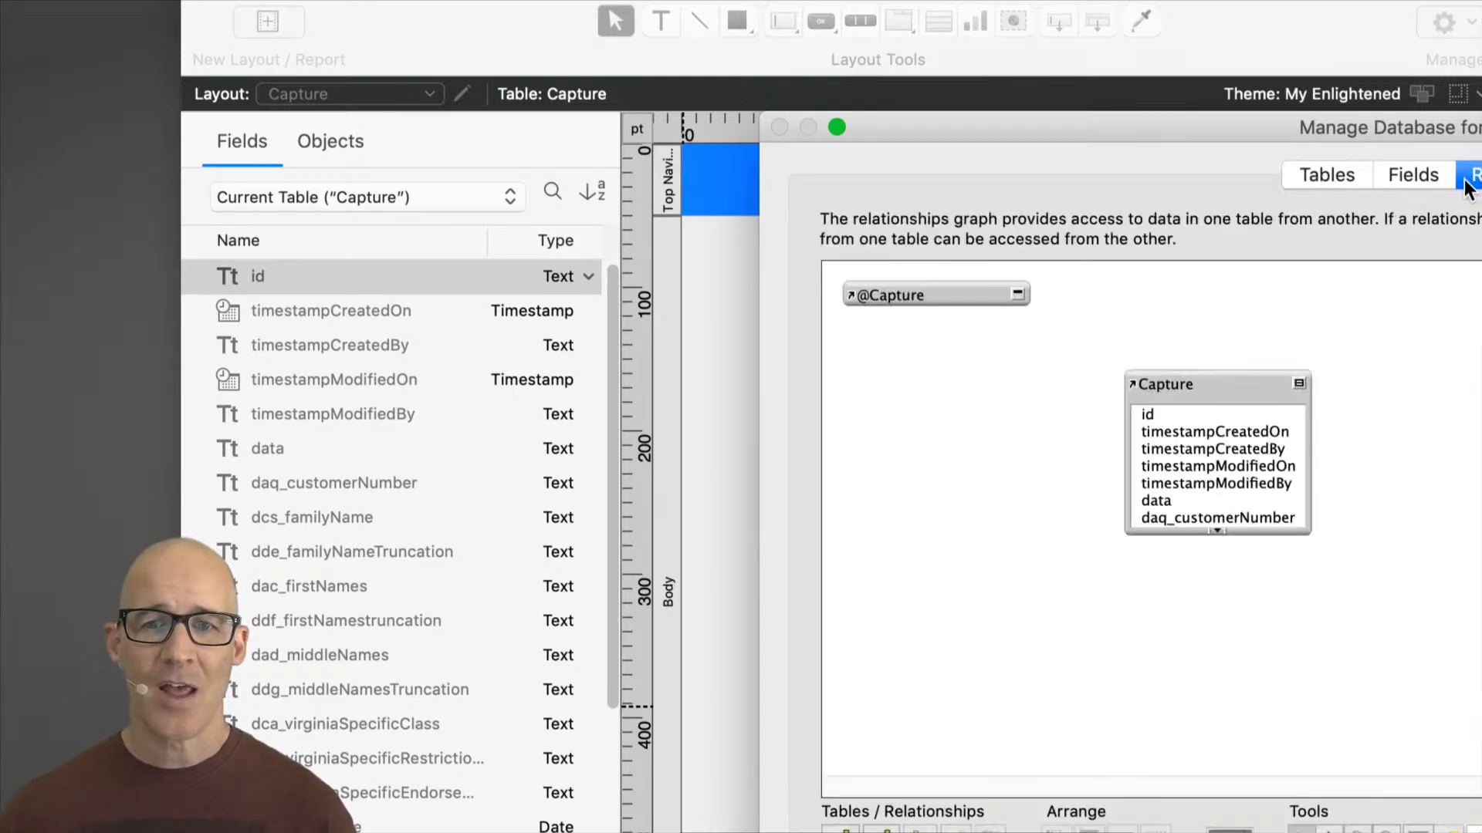
{"action": "left_click", "coordinate": [1244, 375]}
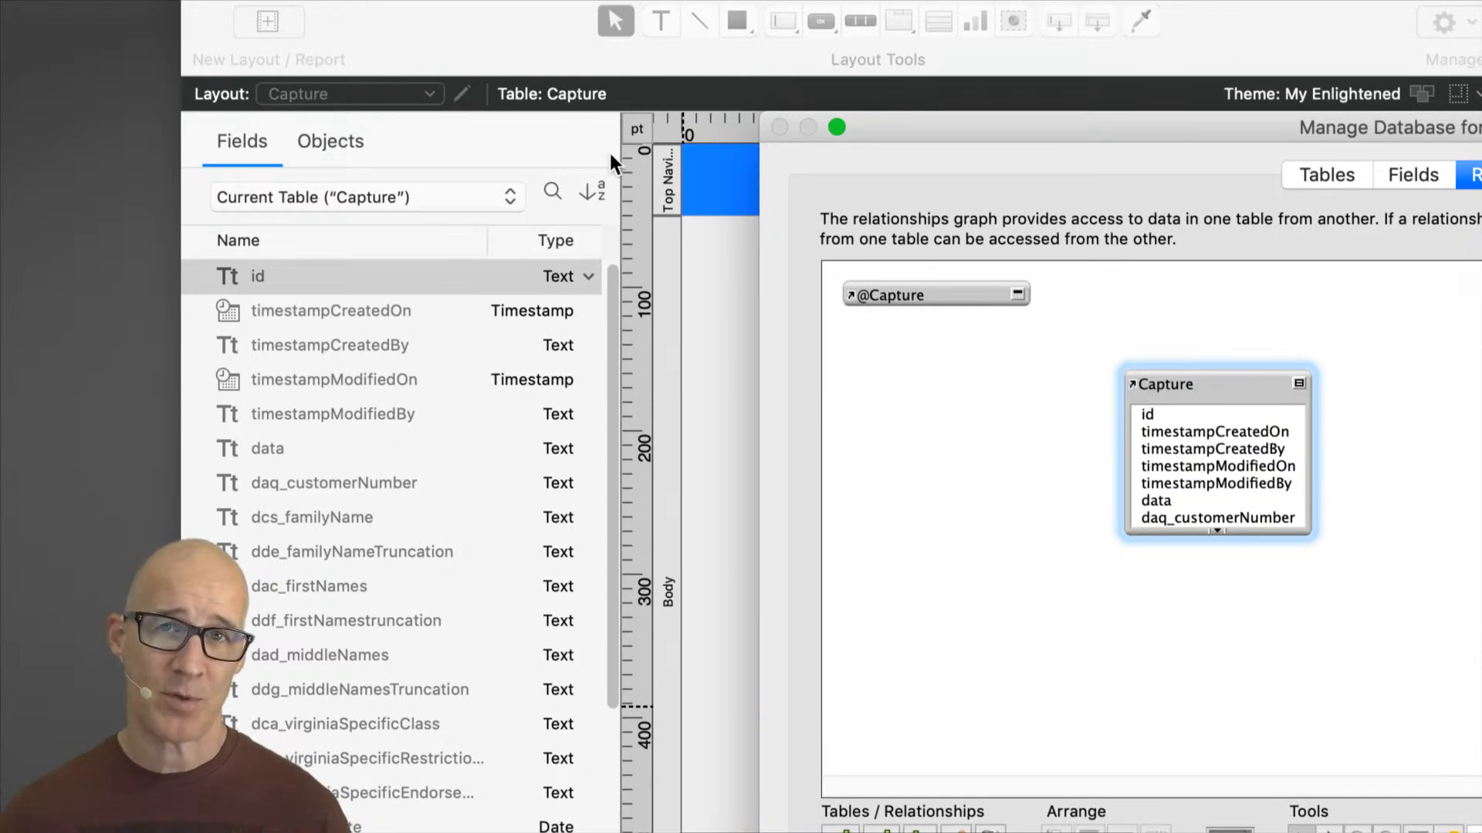
{"action": "double_click", "coordinate": [1204, 385]}
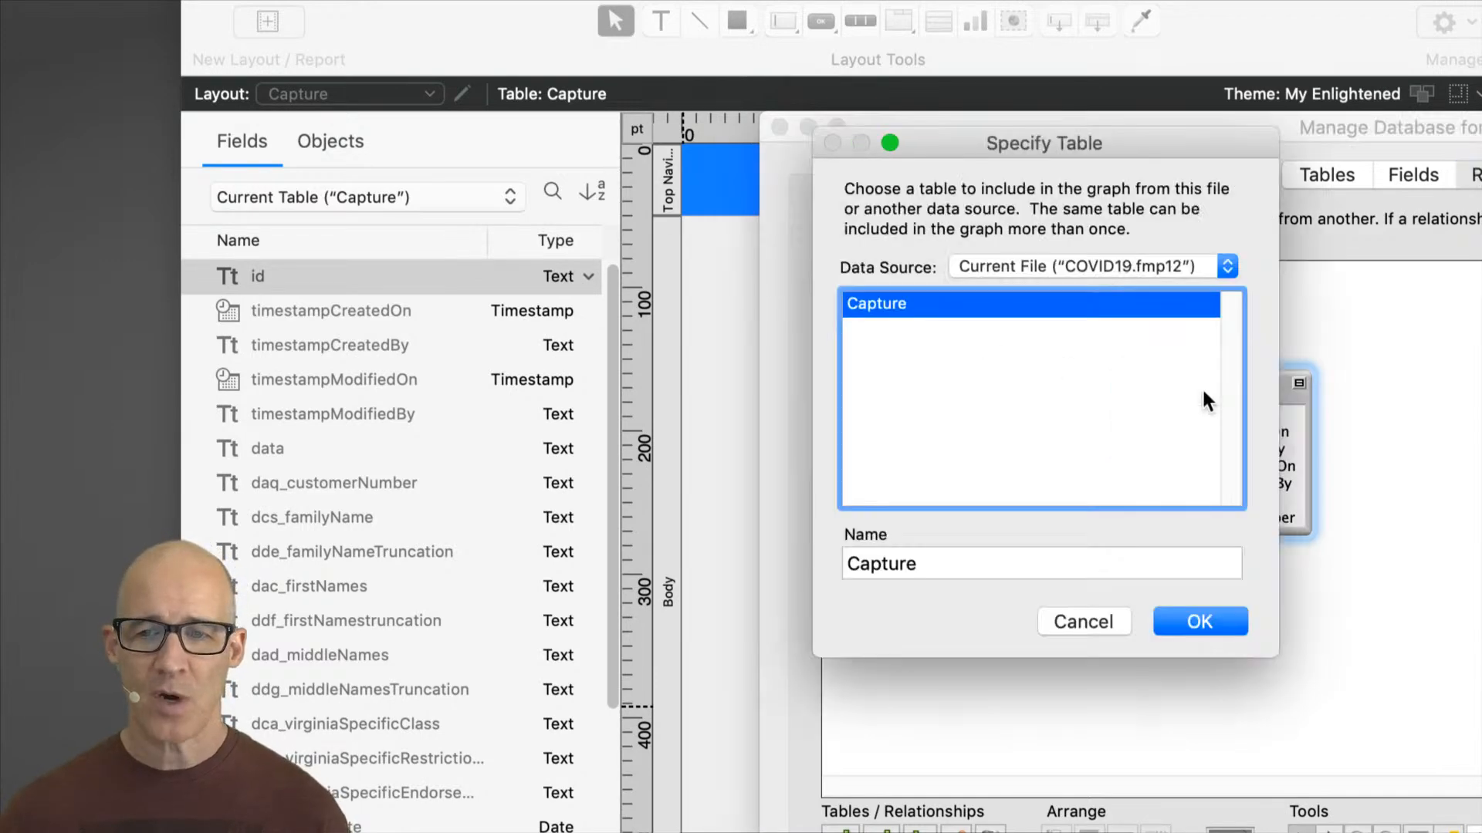
{"action": "double_click", "coordinate": [922, 563]}
{"action": "type", "text": "Whatever I want"}
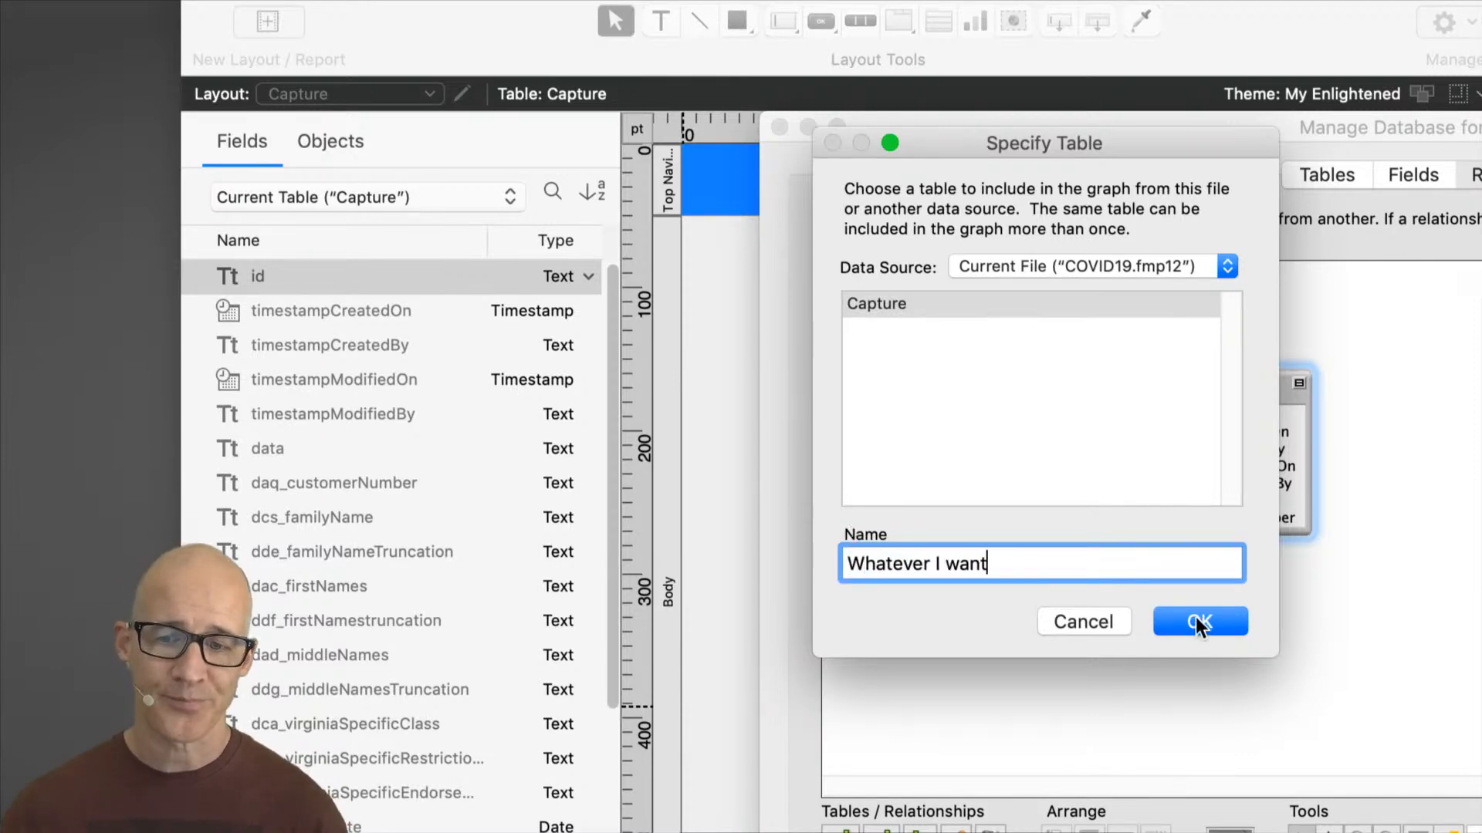
{"action": "left_click", "coordinate": [1234, 622]}
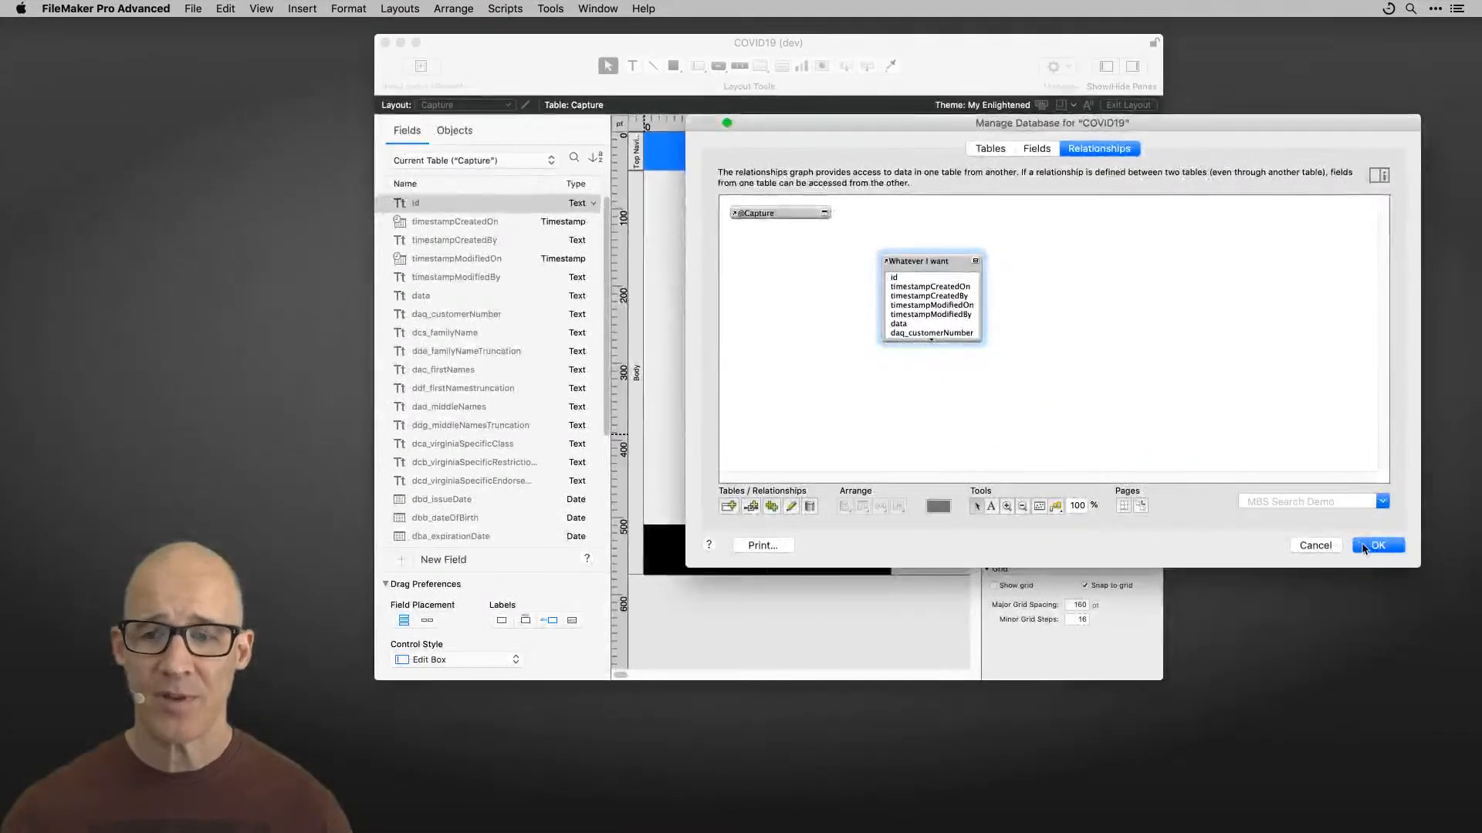
{"action": "left_click", "coordinate": [1380, 546]}
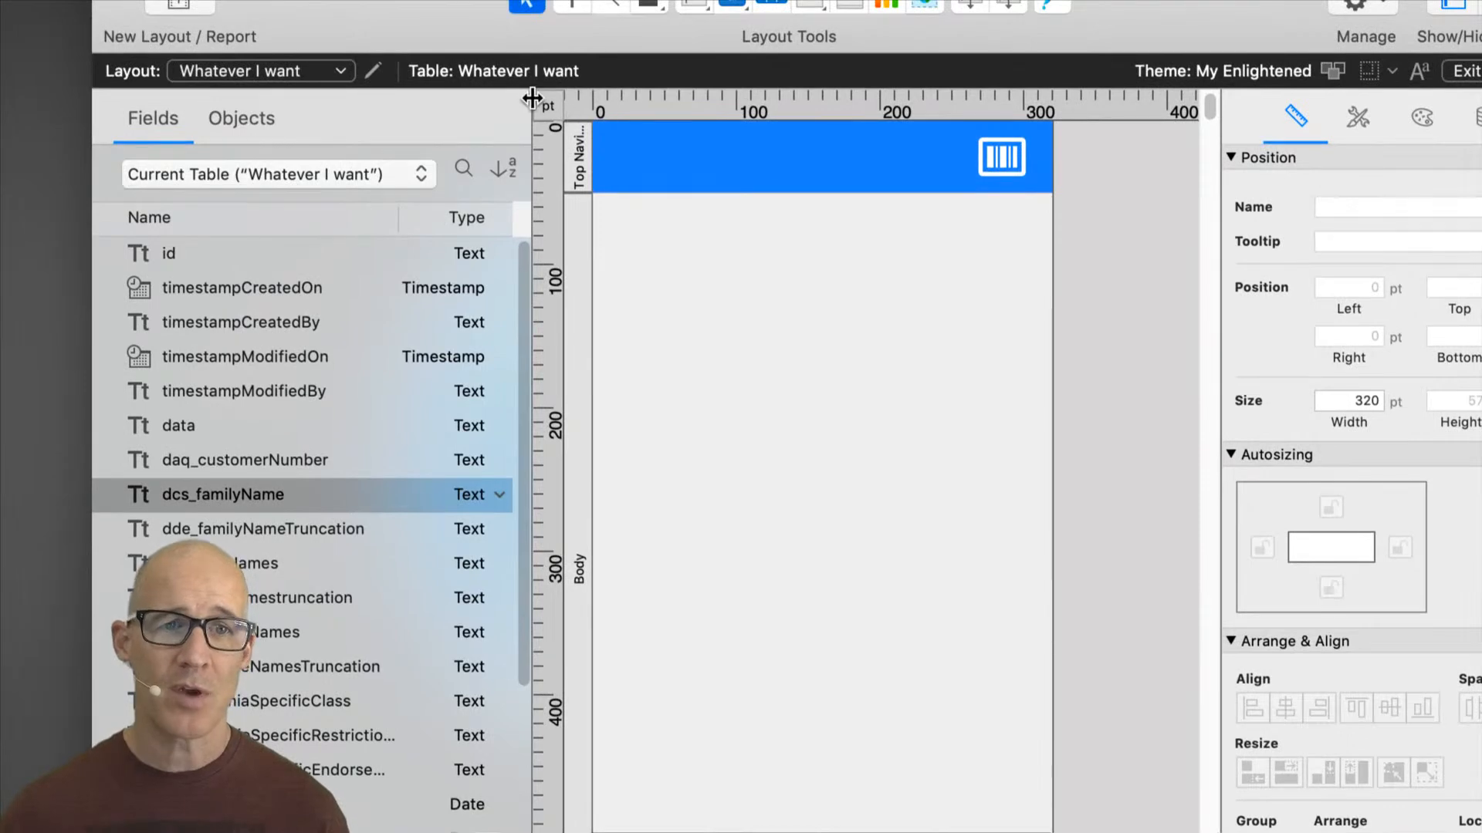
Step: Reopen Manage Database and review the table list and the relationships graph
{"action": "key", "text": "super+shift+d"}
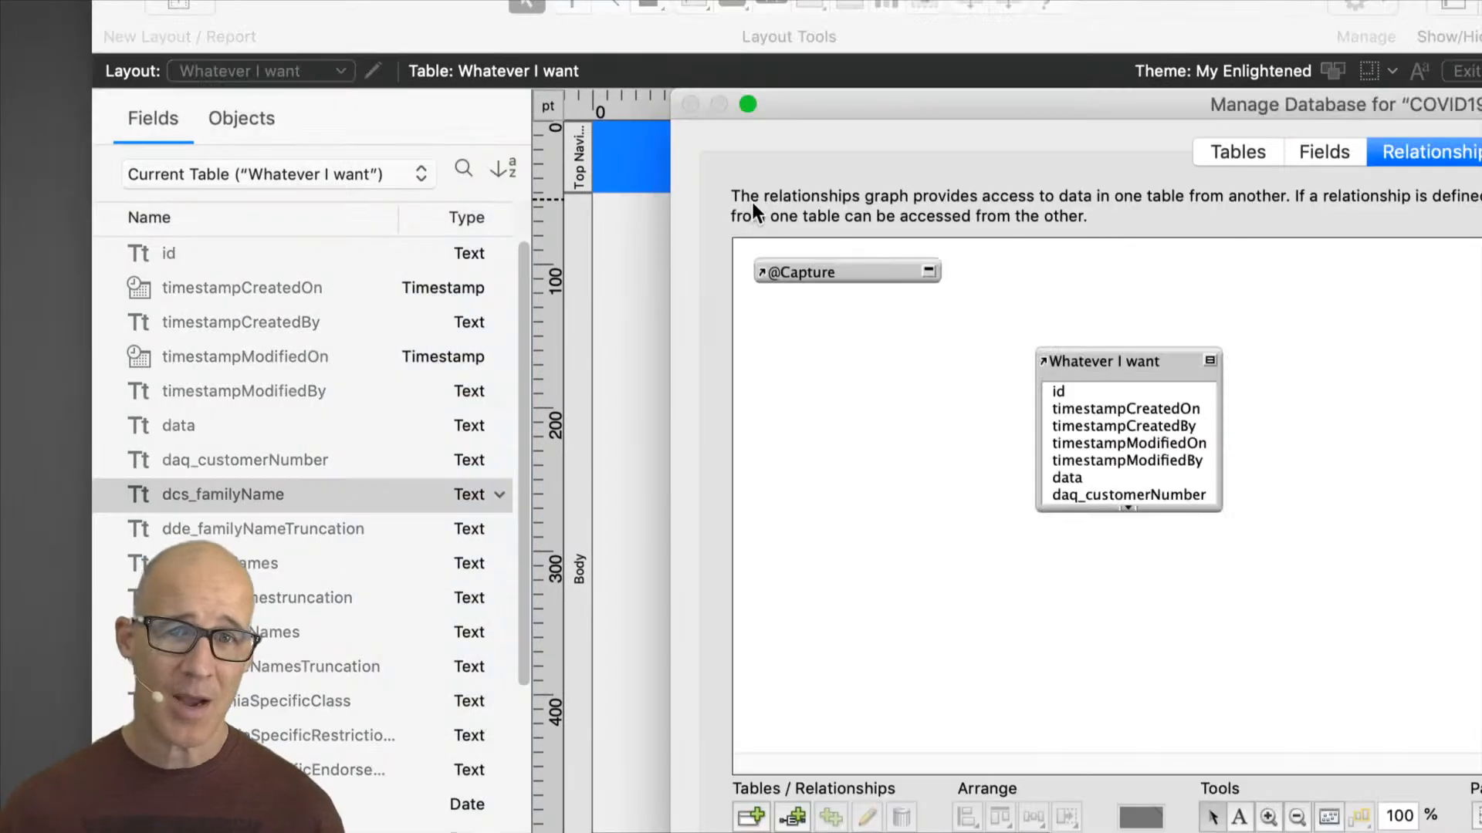
{"action": "left_click_drag", "start_coordinate": [971, 101], "coordinate": [897, 40]}
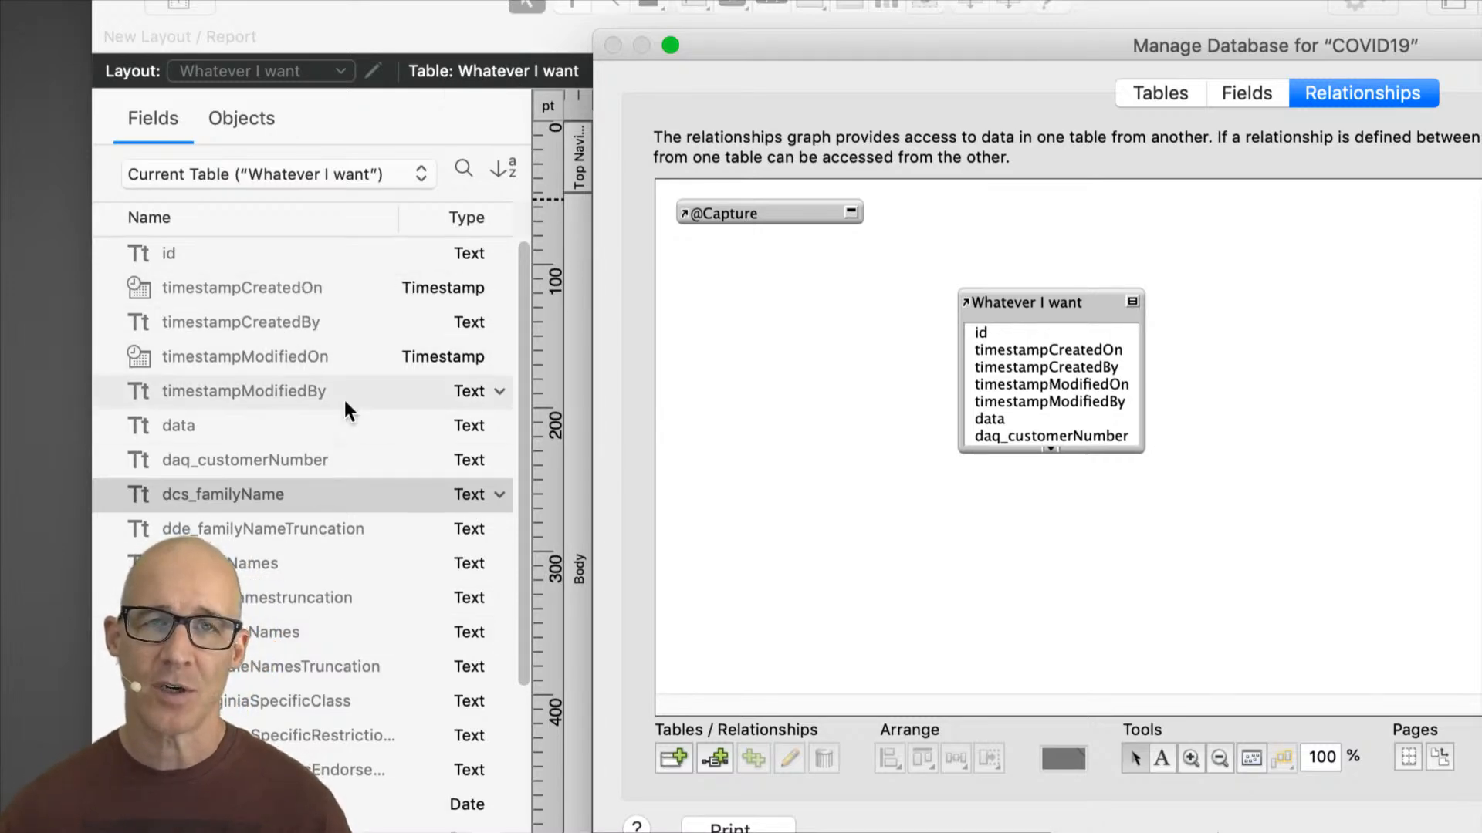
{"action": "left_click", "coordinate": [1190, 89]}
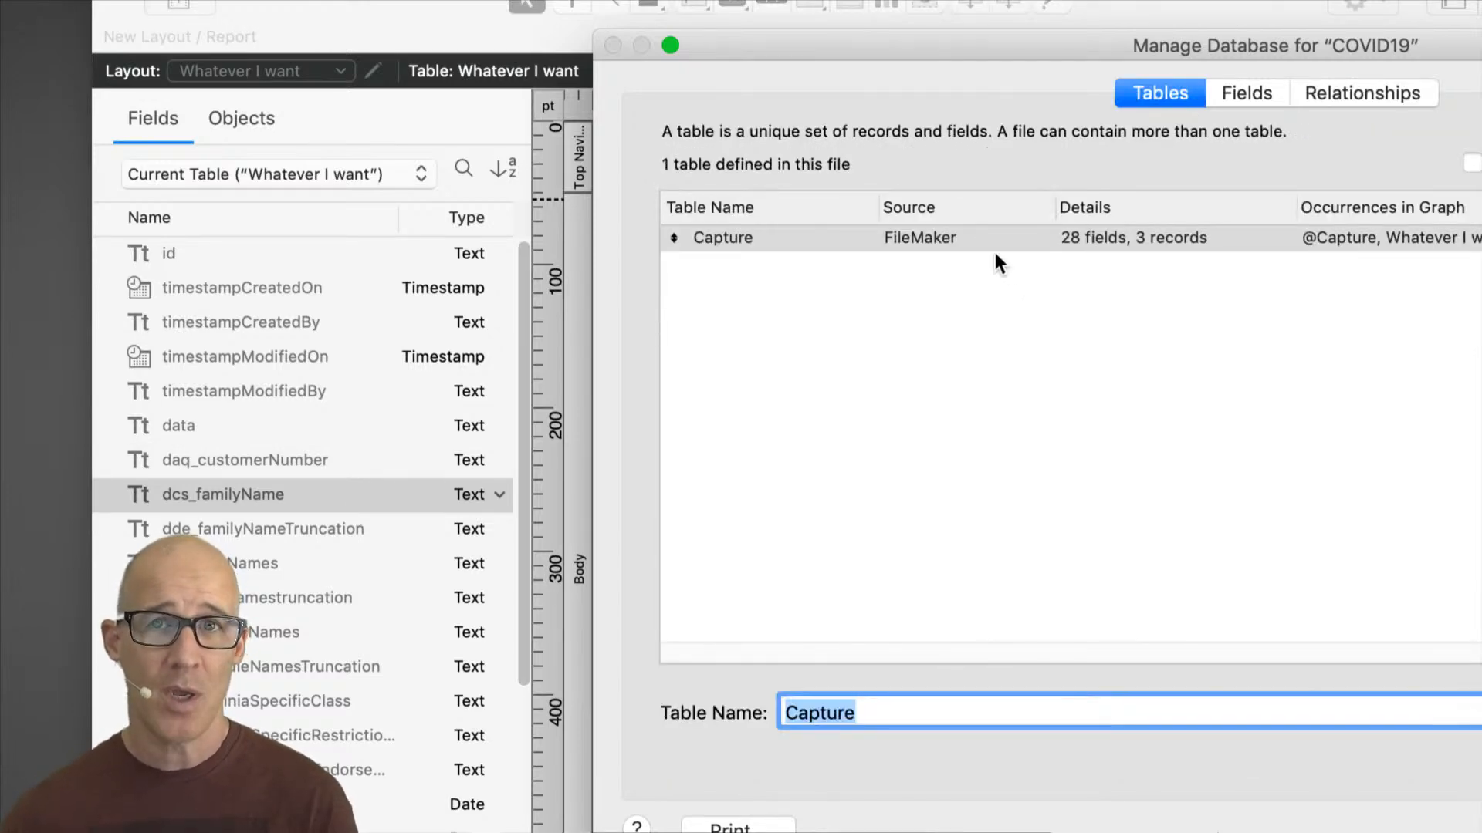
{"action": "left_click", "coordinate": [1322, 91]}
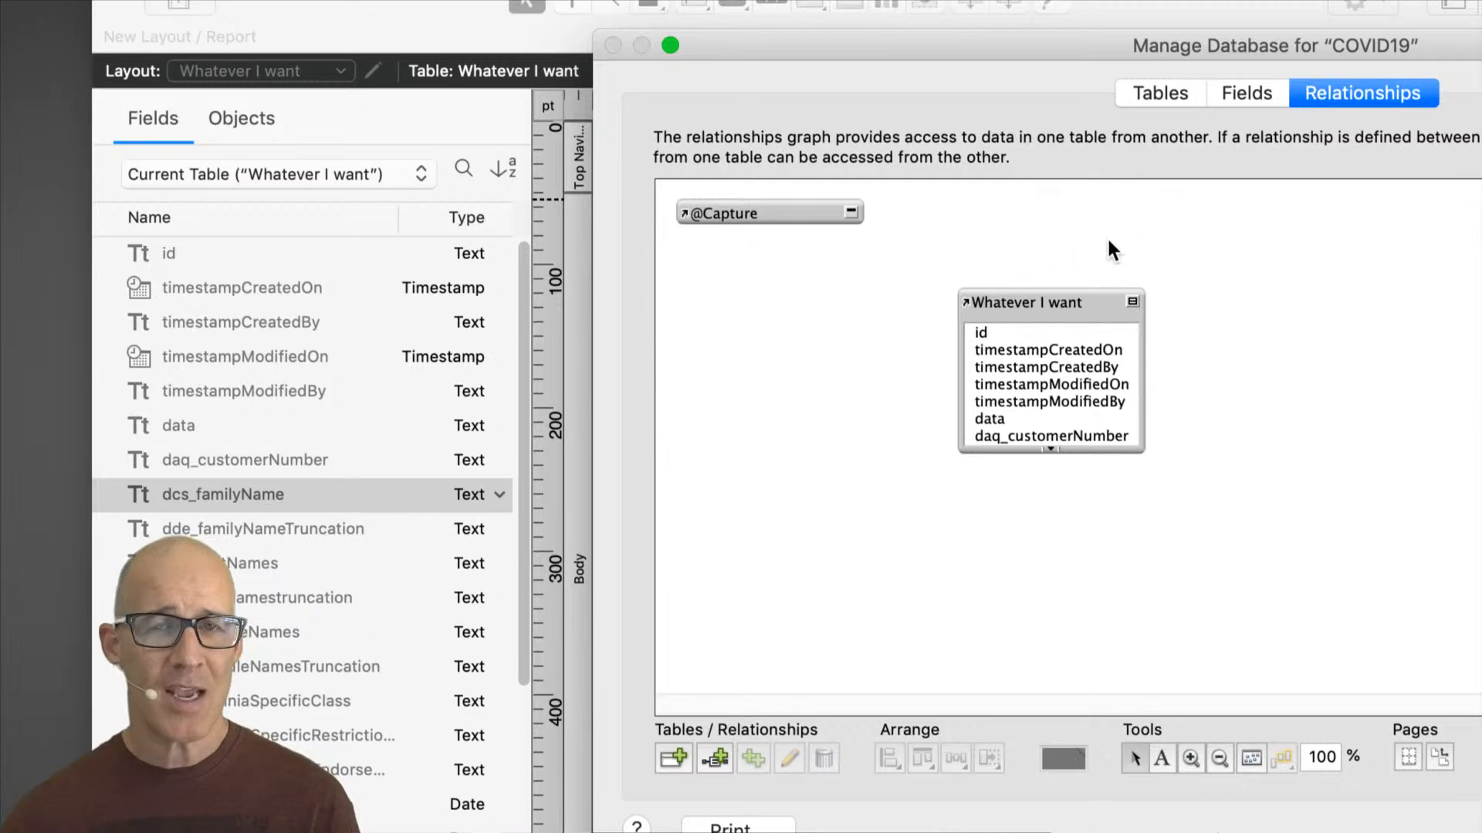
Step: Rename the Whatever I want occurrence back to Capture
{"action": "left_click", "coordinate": [1036, 297]}
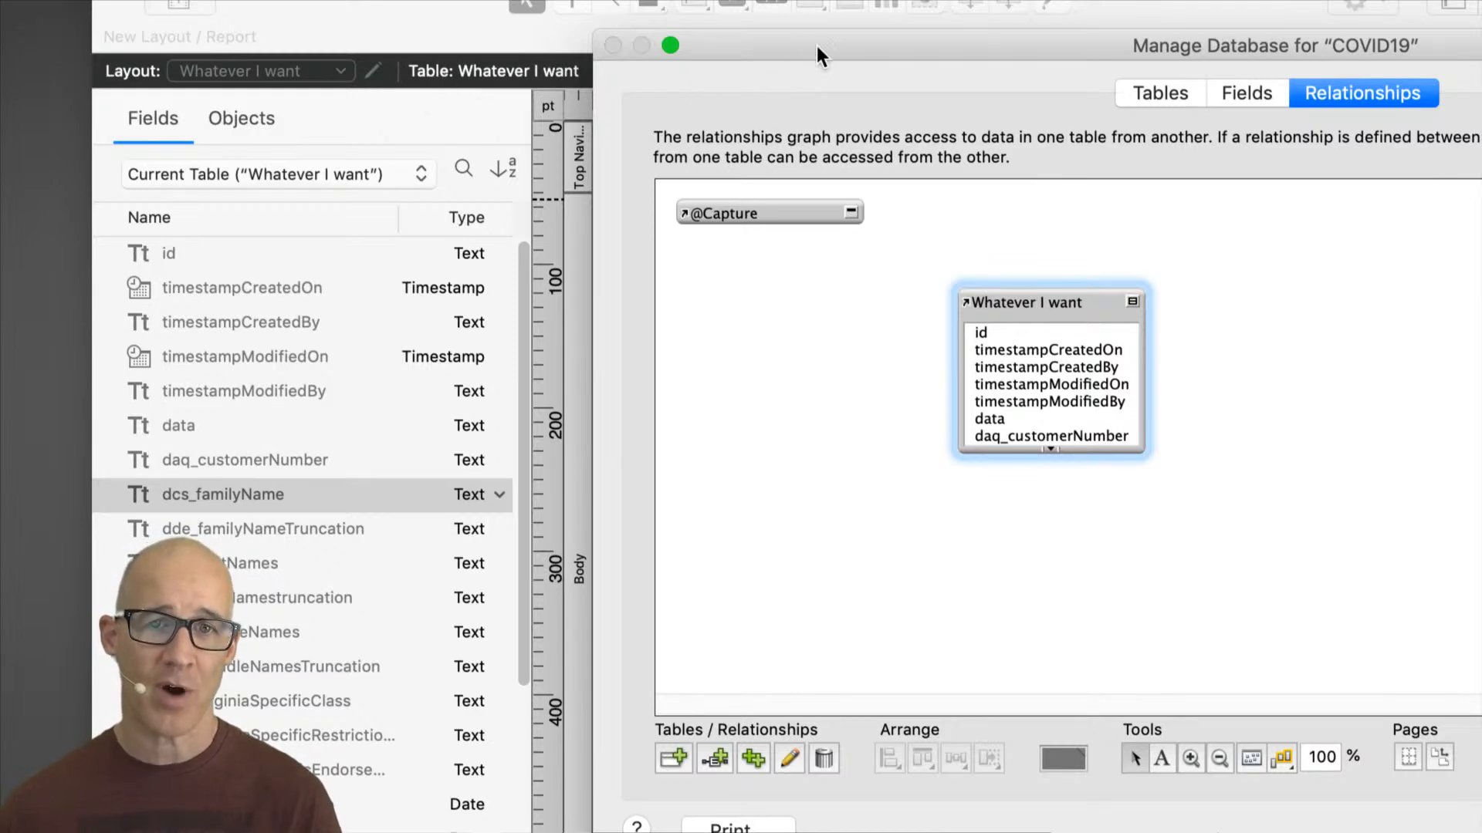
{"action": "left_click_drag", "start_coordinate": [806, 48], "coordinate": [789, 145]}
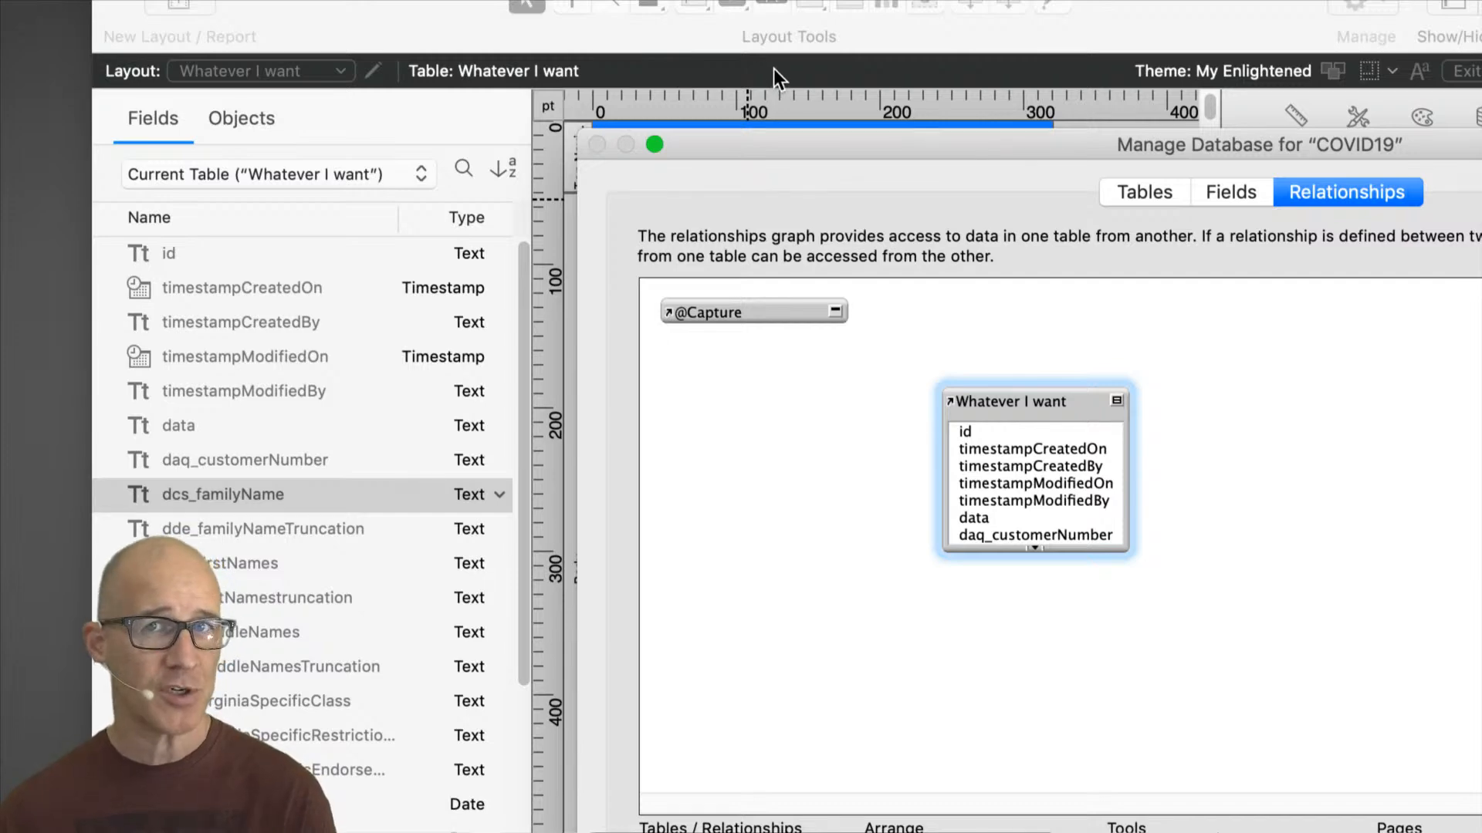
{"action": "left_click_drag", "start_coordinate": [918, 140], "coordinate": [873, 90]}
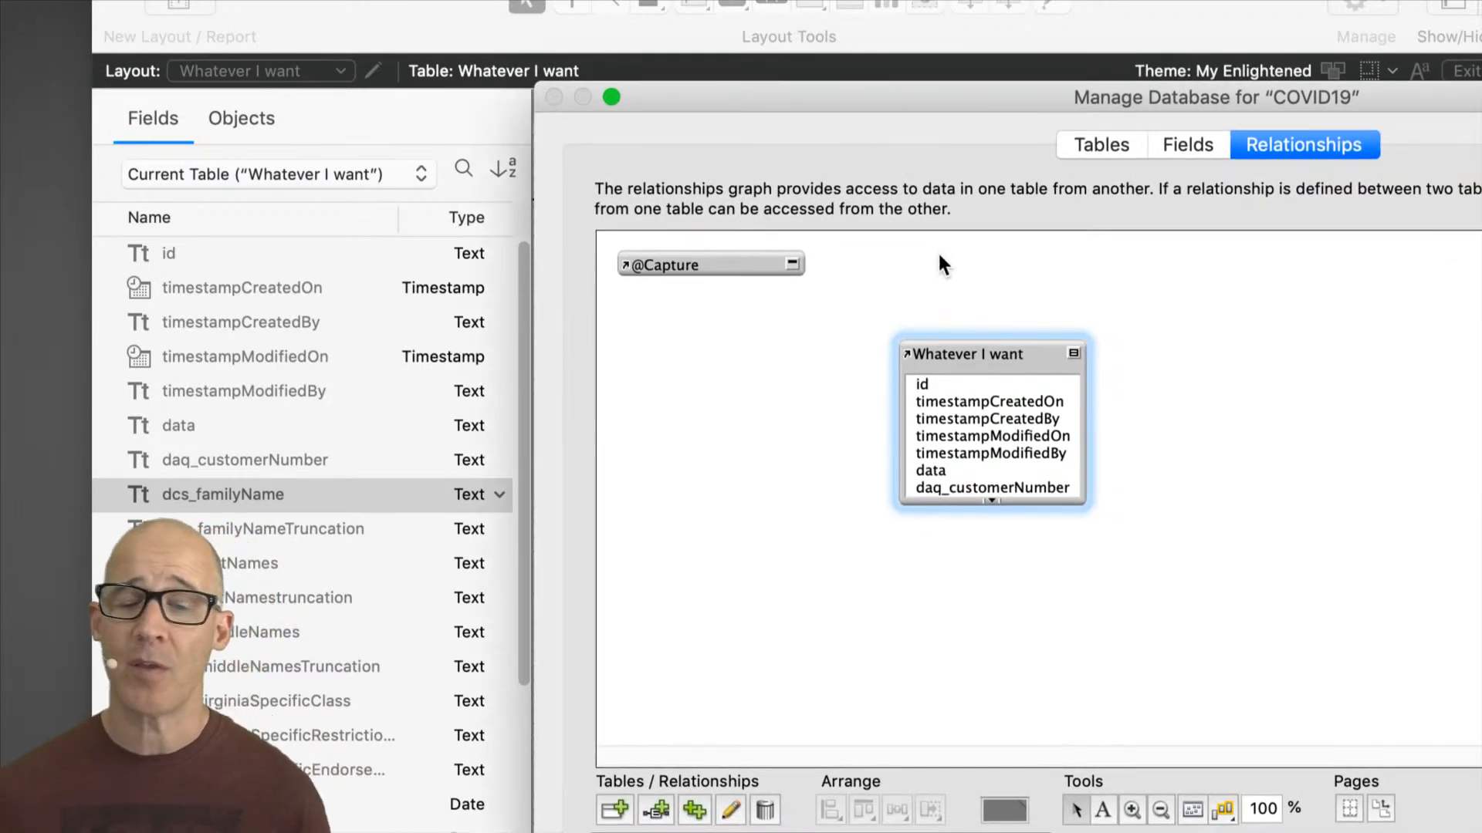
{"action": "double_click", "coordinate": [971, 355]}
{"action": "left_click_drag", "start_coordinate": [906, 539], "coordinate": [810, 468]}
{"action": "type", "text": "Capture"}
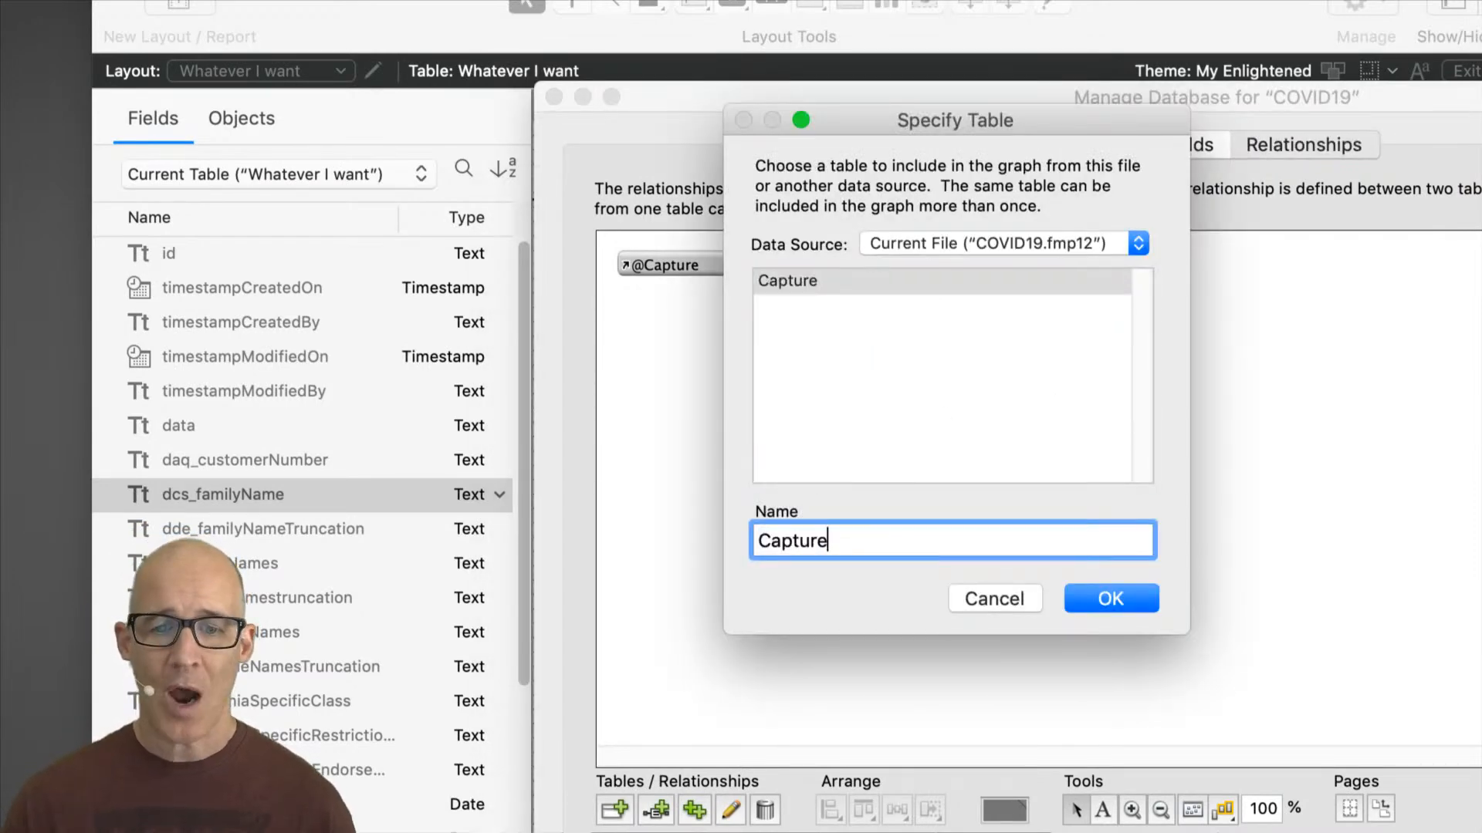
{"action": "key", "text": "Return"}
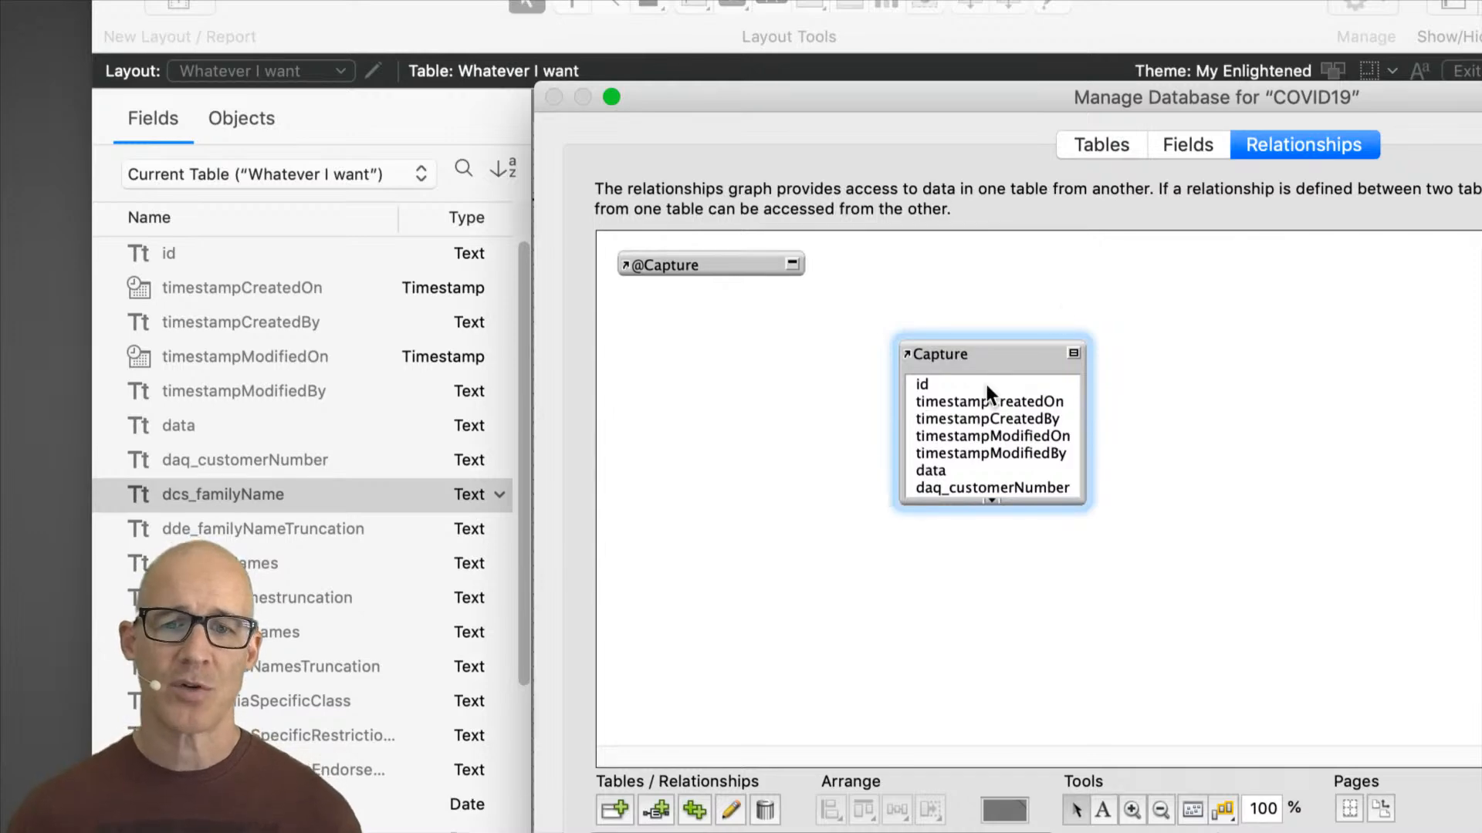
Step: Switch the Manage Database dialog to the table list and enter People as a new table name
{"action": "left_click_drag", "start_coordinate": [998, 99], "coordinate": [902, 82]}
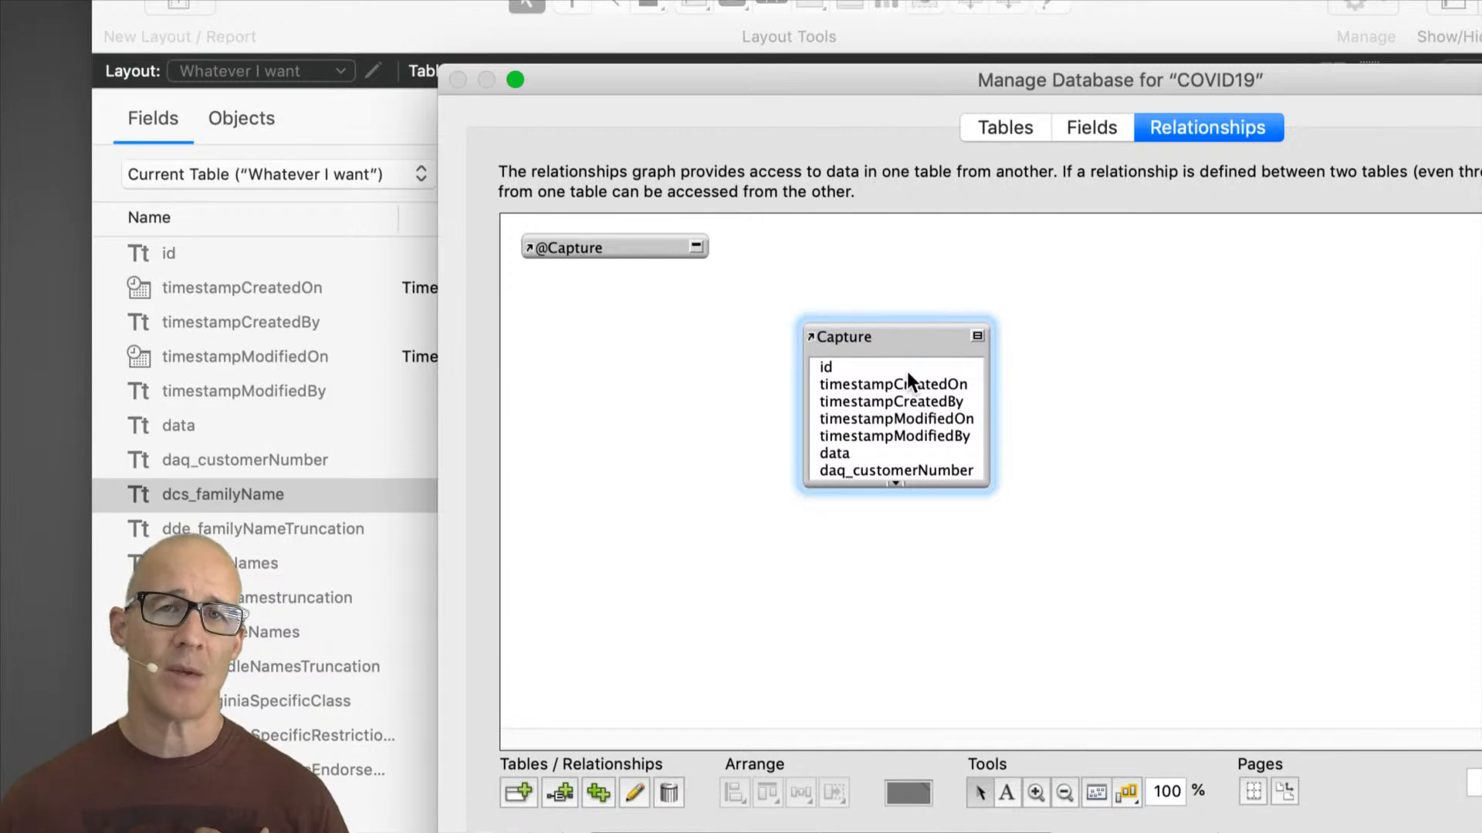
{"action": "left_click", "coordinate": [1017, 127]}
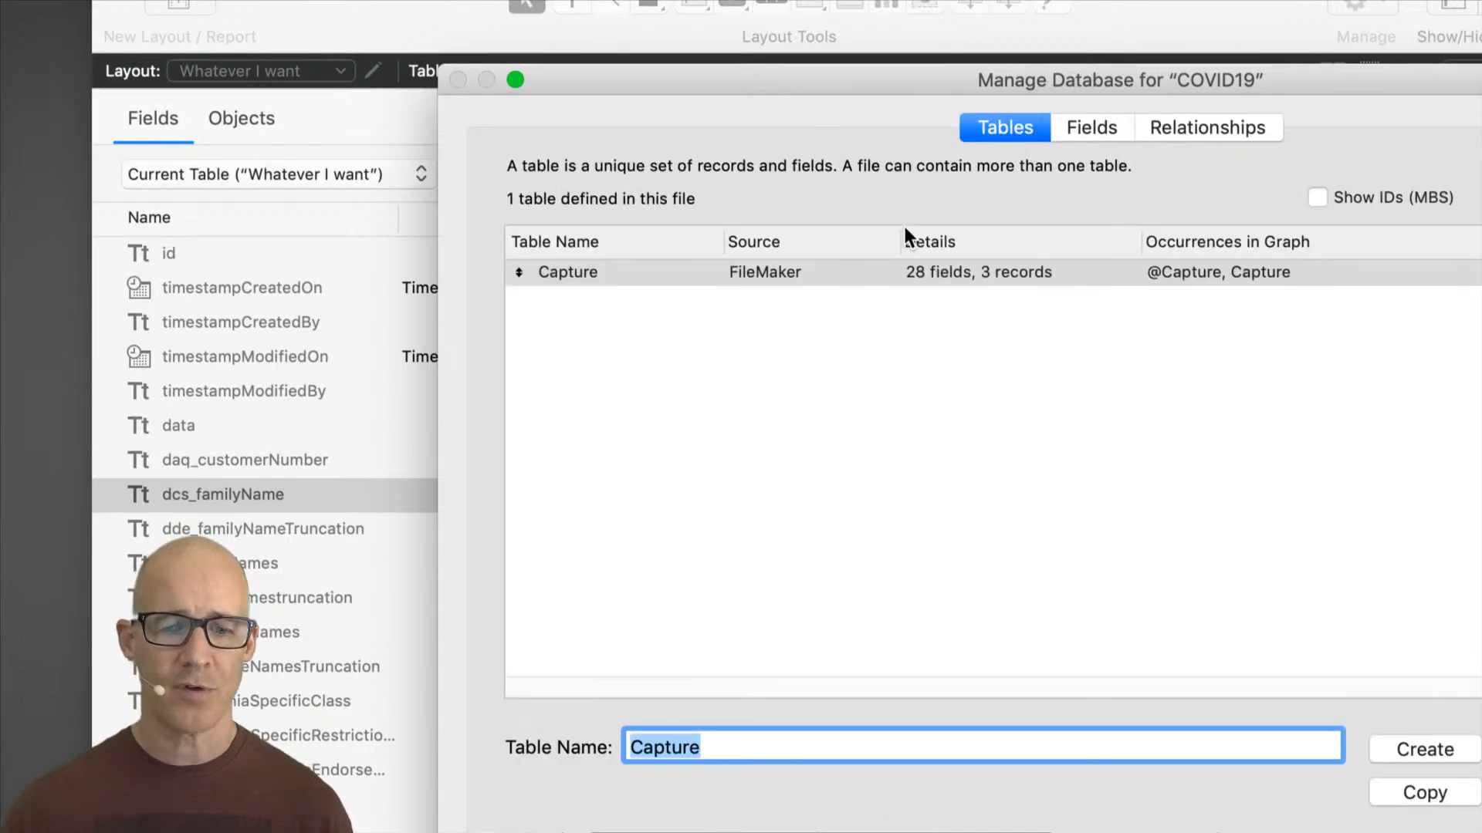
{"action": "type", "text": "People"}
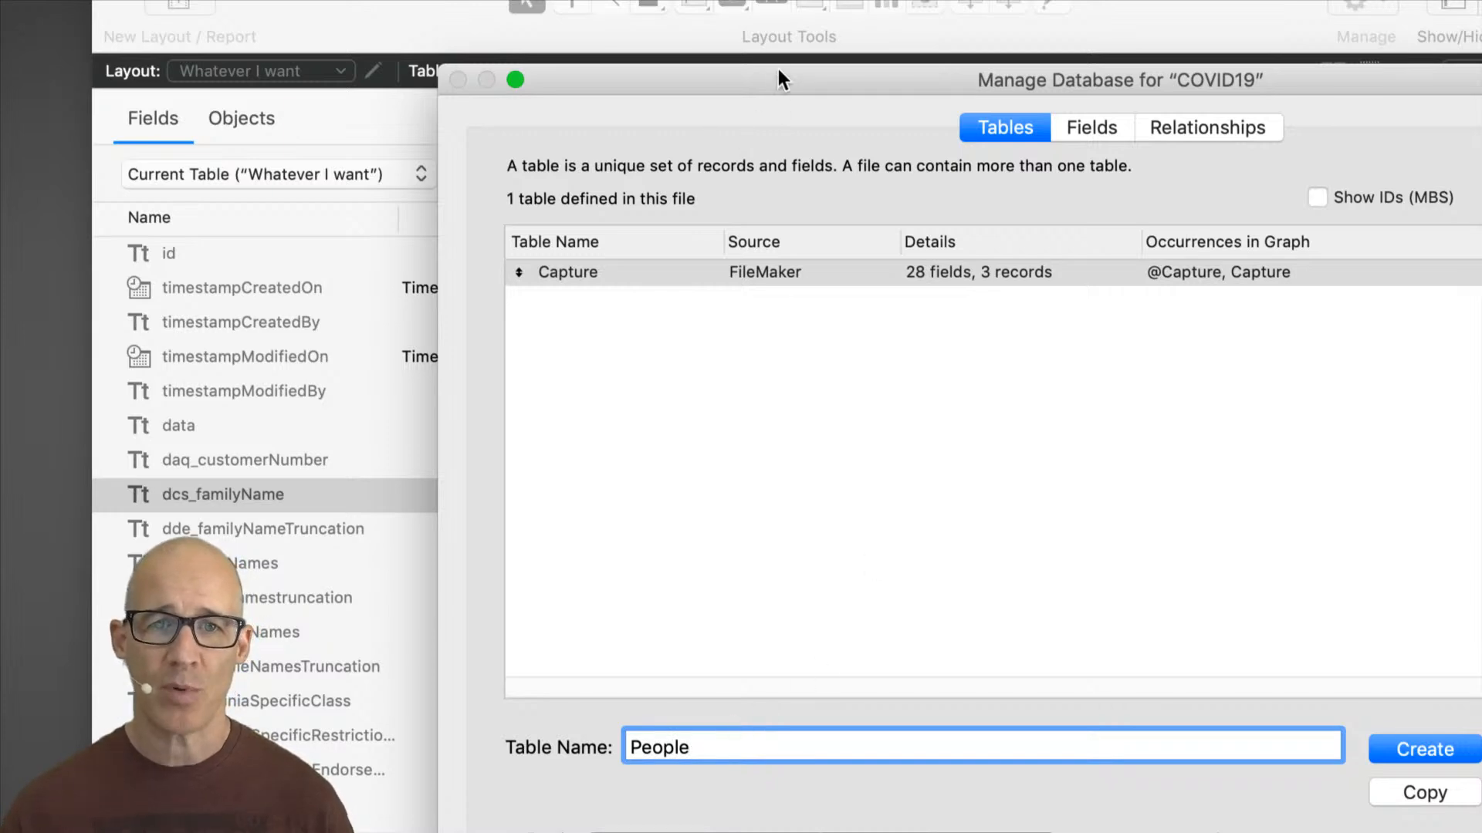
{"action": "left_click_drag", "start_coordinate": [780, 71], "coordinate": [886, 22]}
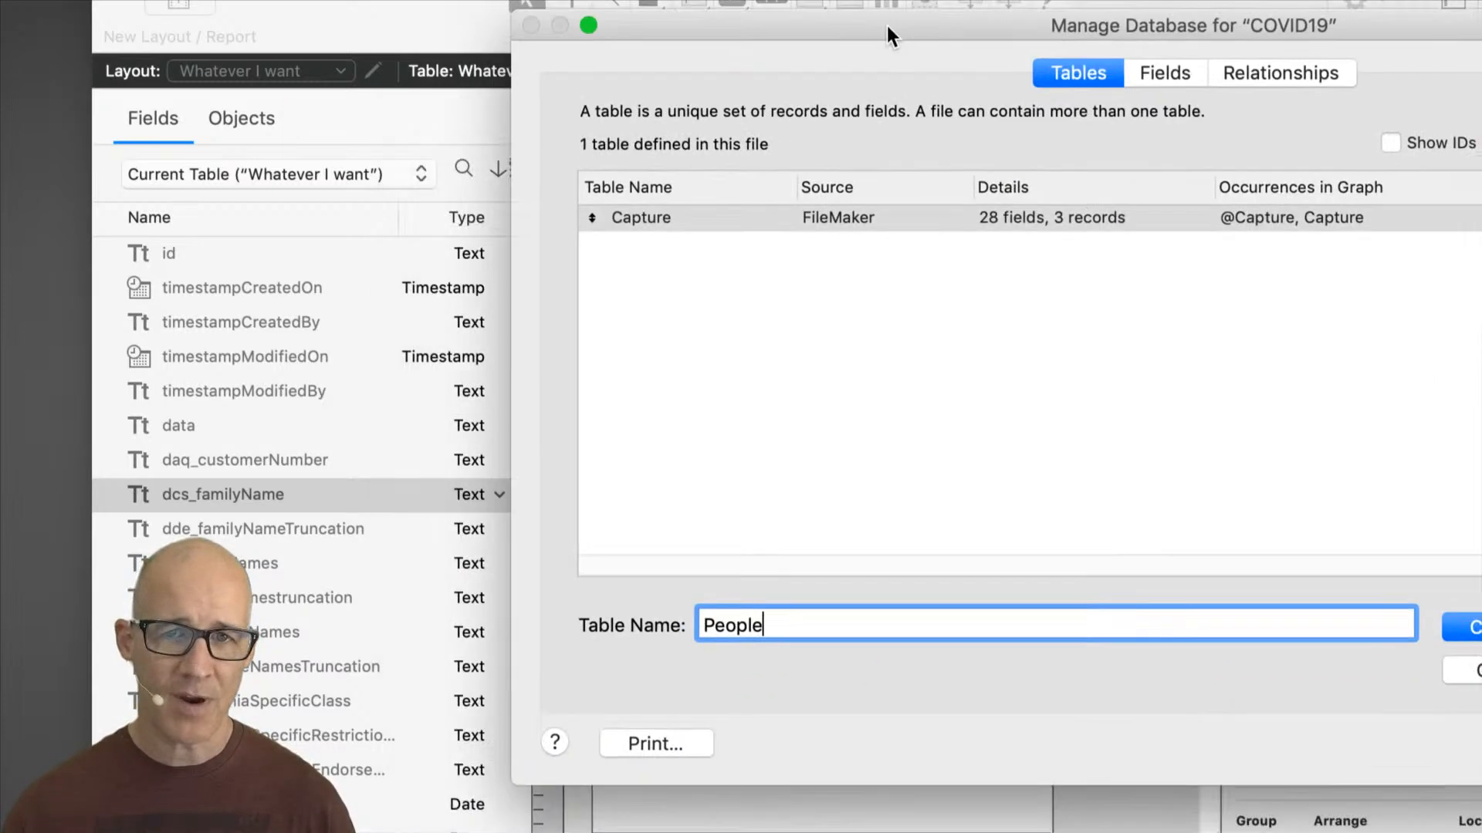
{"action": "left_click_drag", "start_coordinate": [767, 622], "coordinate": [718, 600]}
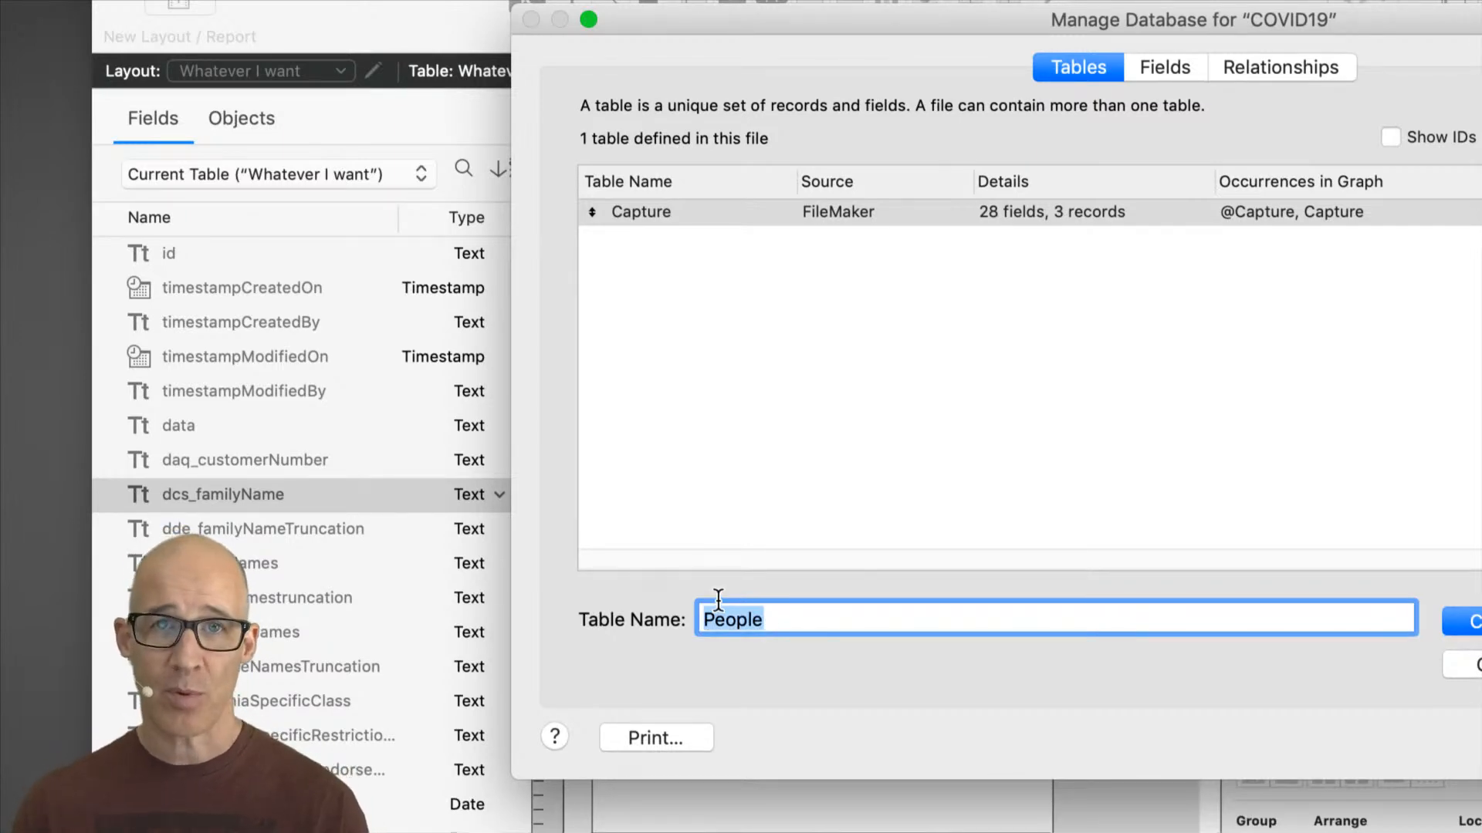
Step: Try the alternative table names Patients, Students and InfectedPeople, then clear the table name
{"action": "type", "text": "Patients"}
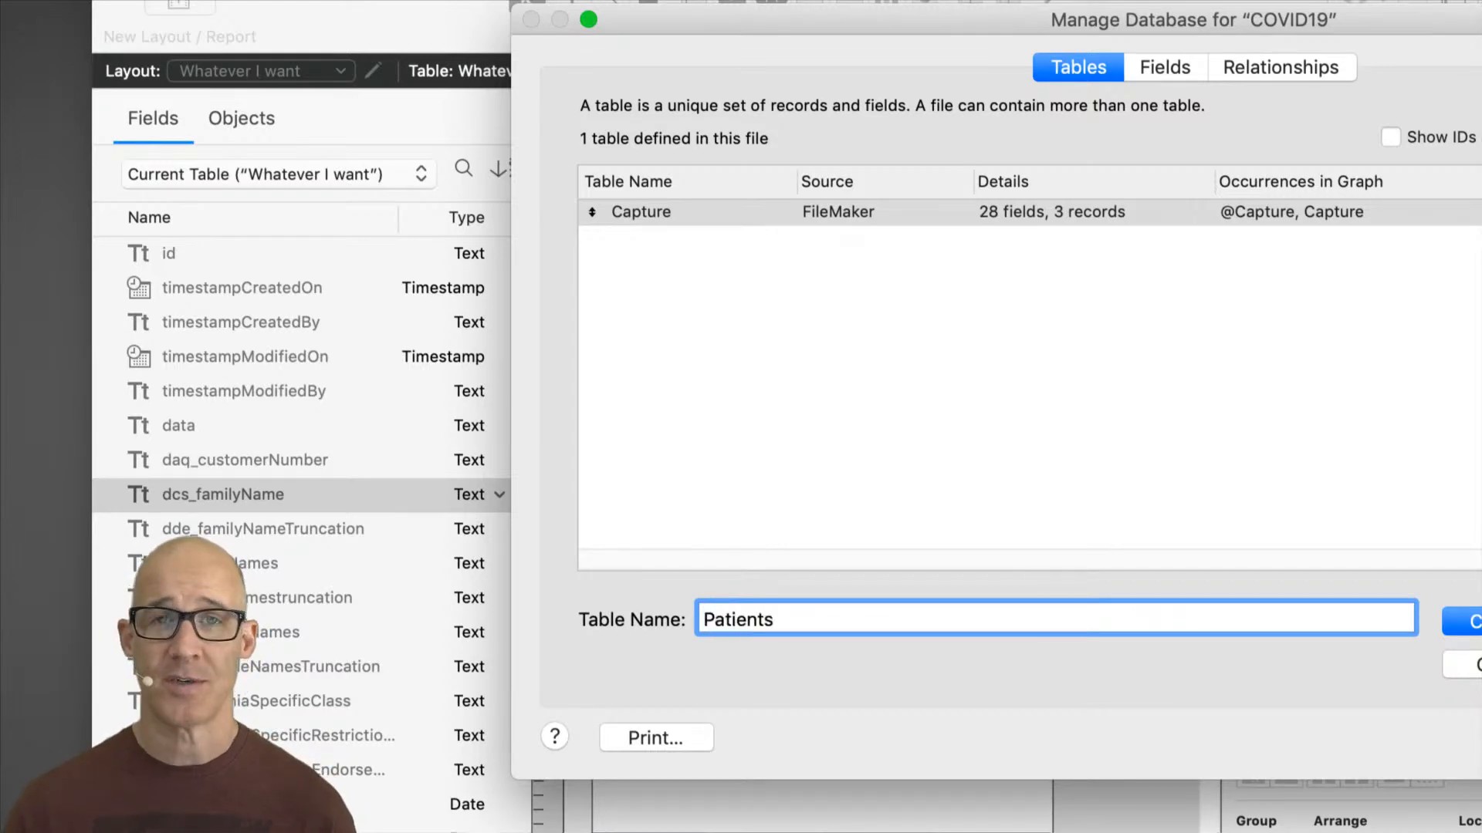
{"action": "key", "text": "super+a"}
{"action": "type", "text": "T"}
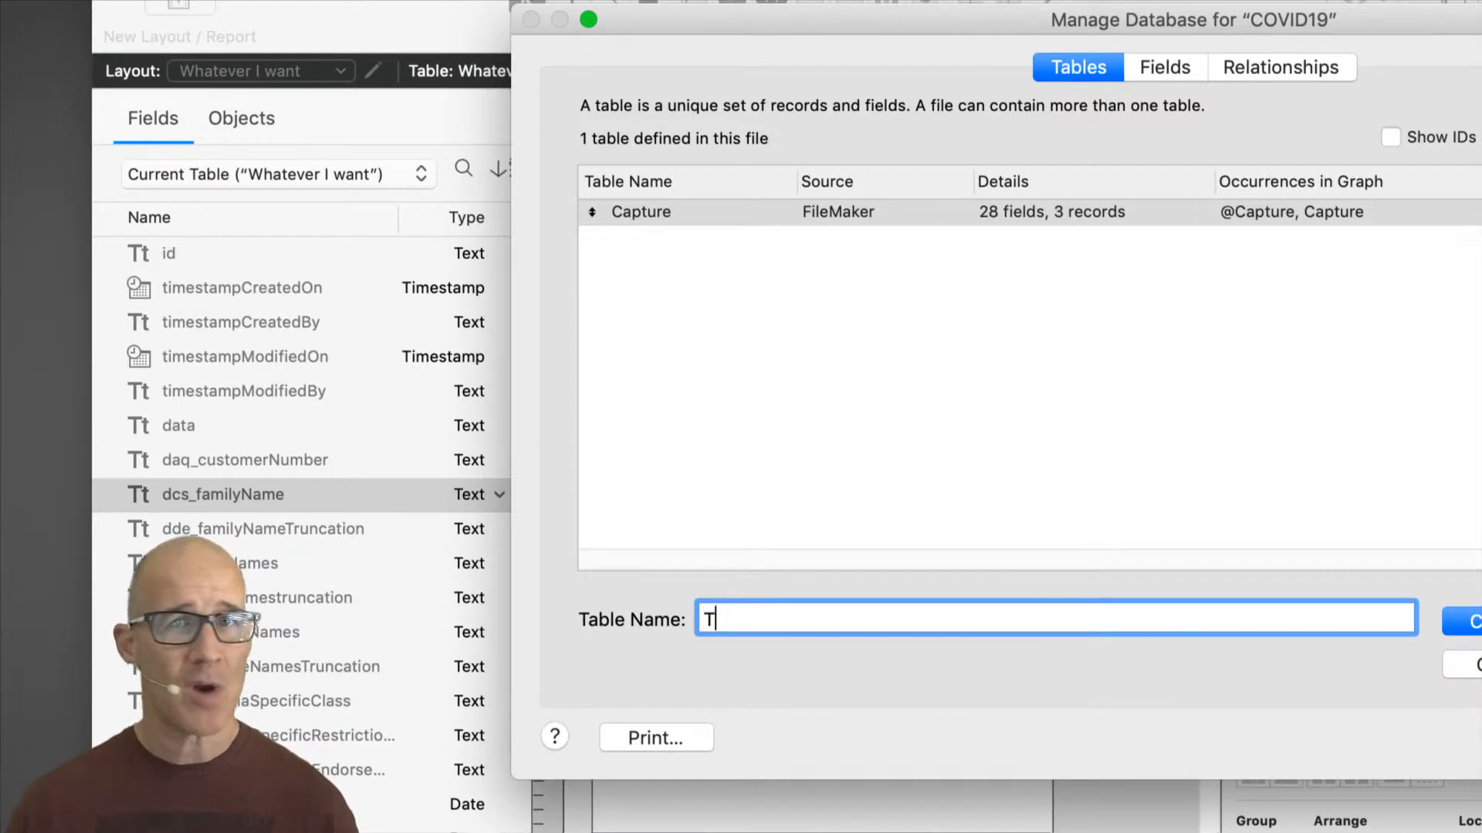
{"action": "key", "text": "BackSpace"}
{"action": "type", "text": "STude"}
{"action": "key", "text": "BackSpace"}
{"action": "key", "text": "BackSpace"}
{"action": "key", "text": "BackSpace"}
{"action": "key", "text": "BackSpace"}
{"action": "type", "text": "tude"}
{"action": "key", "text": "BackSpace"}
{"action": "type", "text": "dents"}
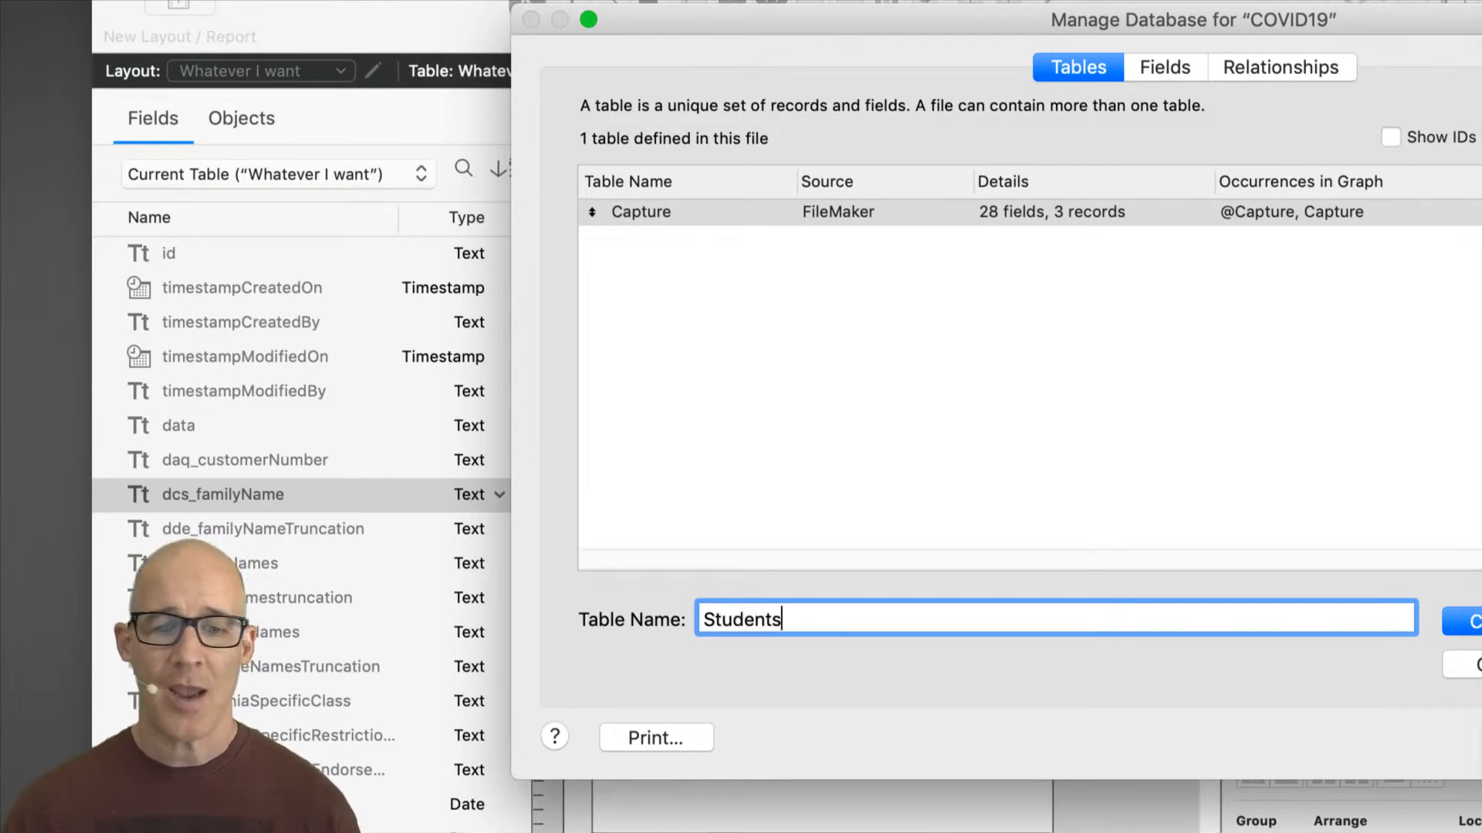
{"action": "key", "text": "super+a"}
{"action": "type", "text": "Infec"}
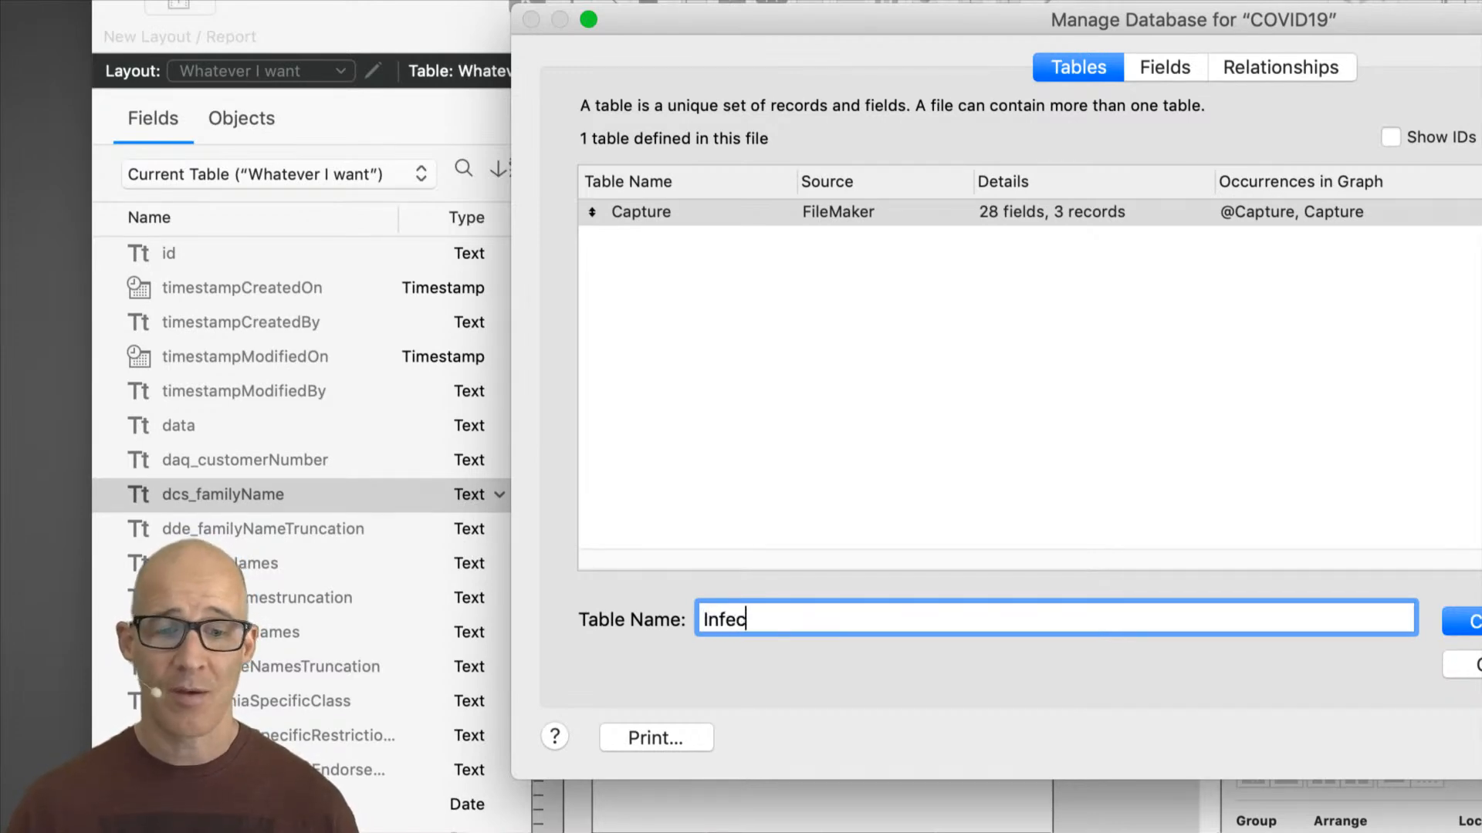
{"action": "type", "text": "tedP"}
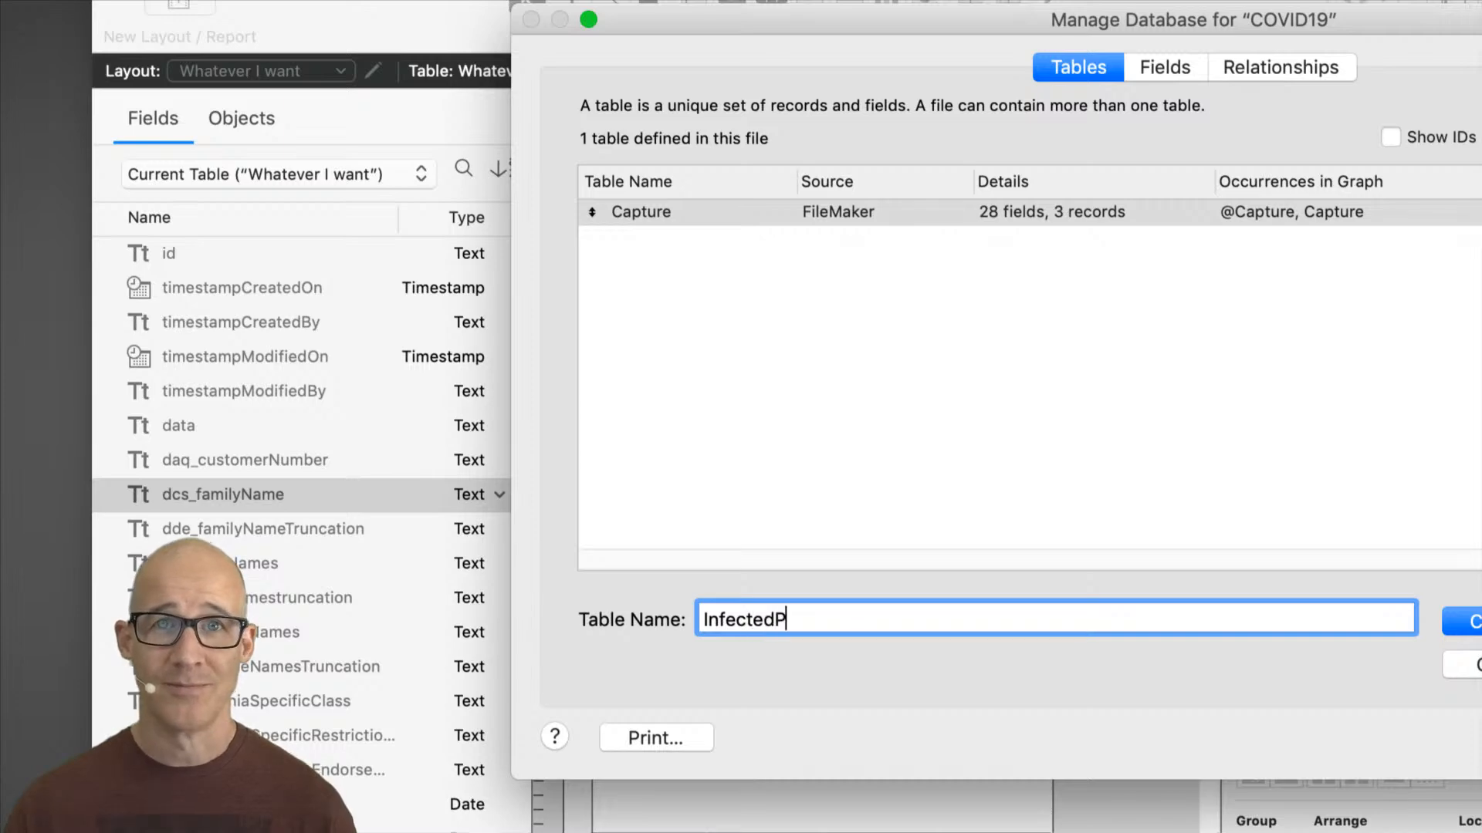
{"action": "type", "text": "eople"}
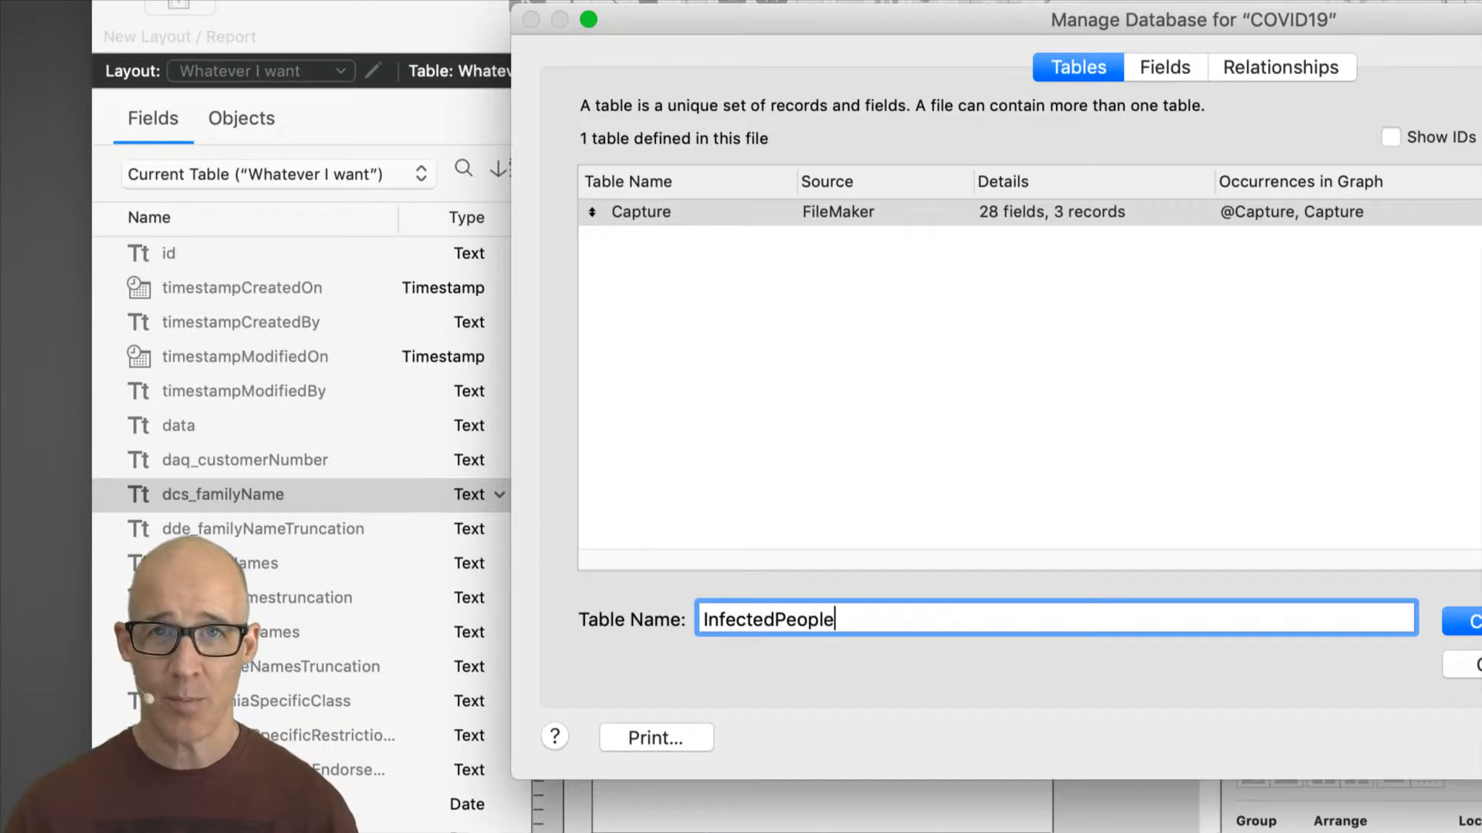
{"action": "key", "text": "super+a"}
{"action": "key", "text": "BackSpace"}
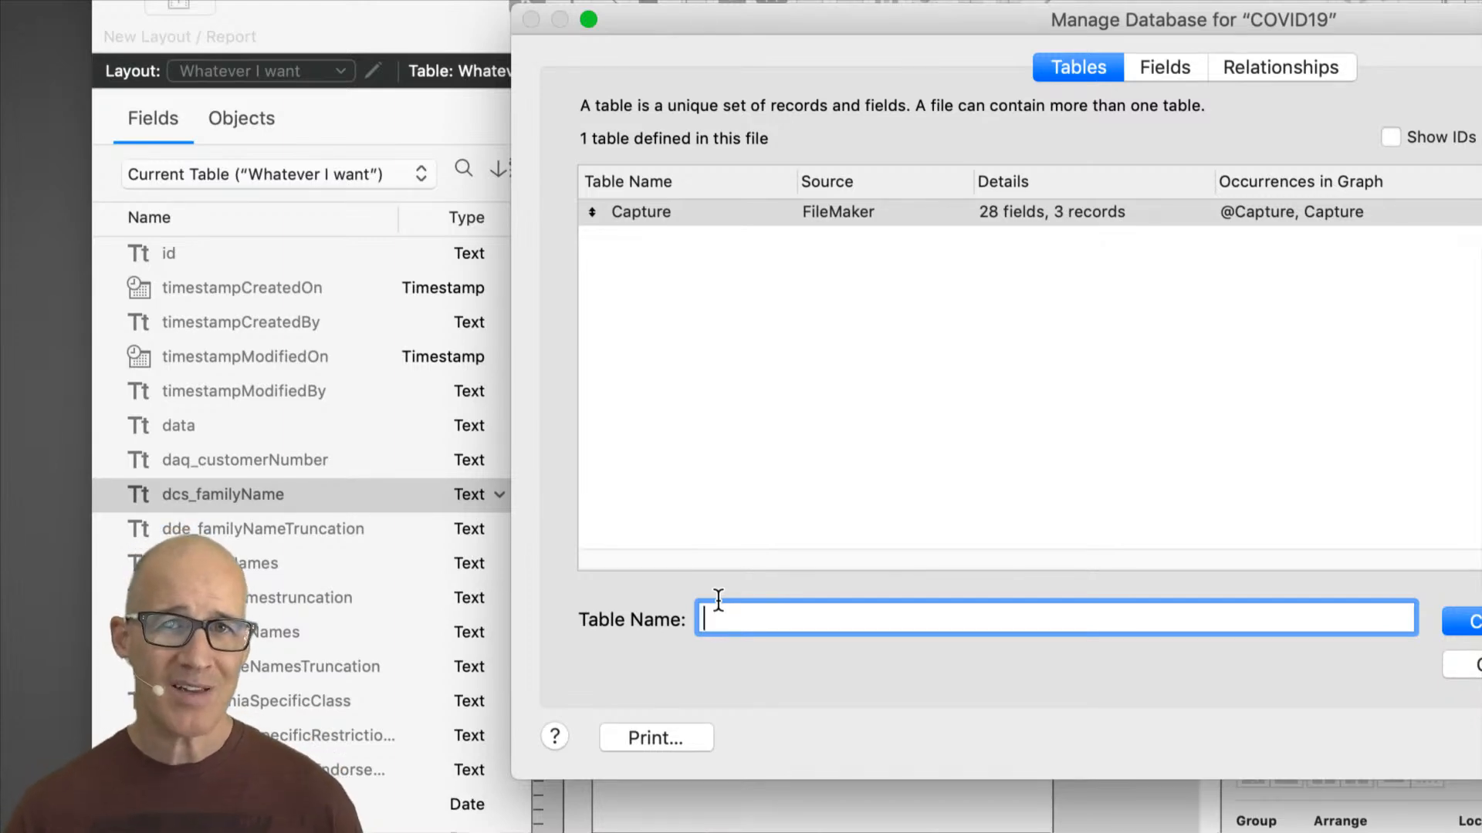
Step: Create a new table named People, view its fields, and close Manage Database
{"action": "type", "text": "People"}
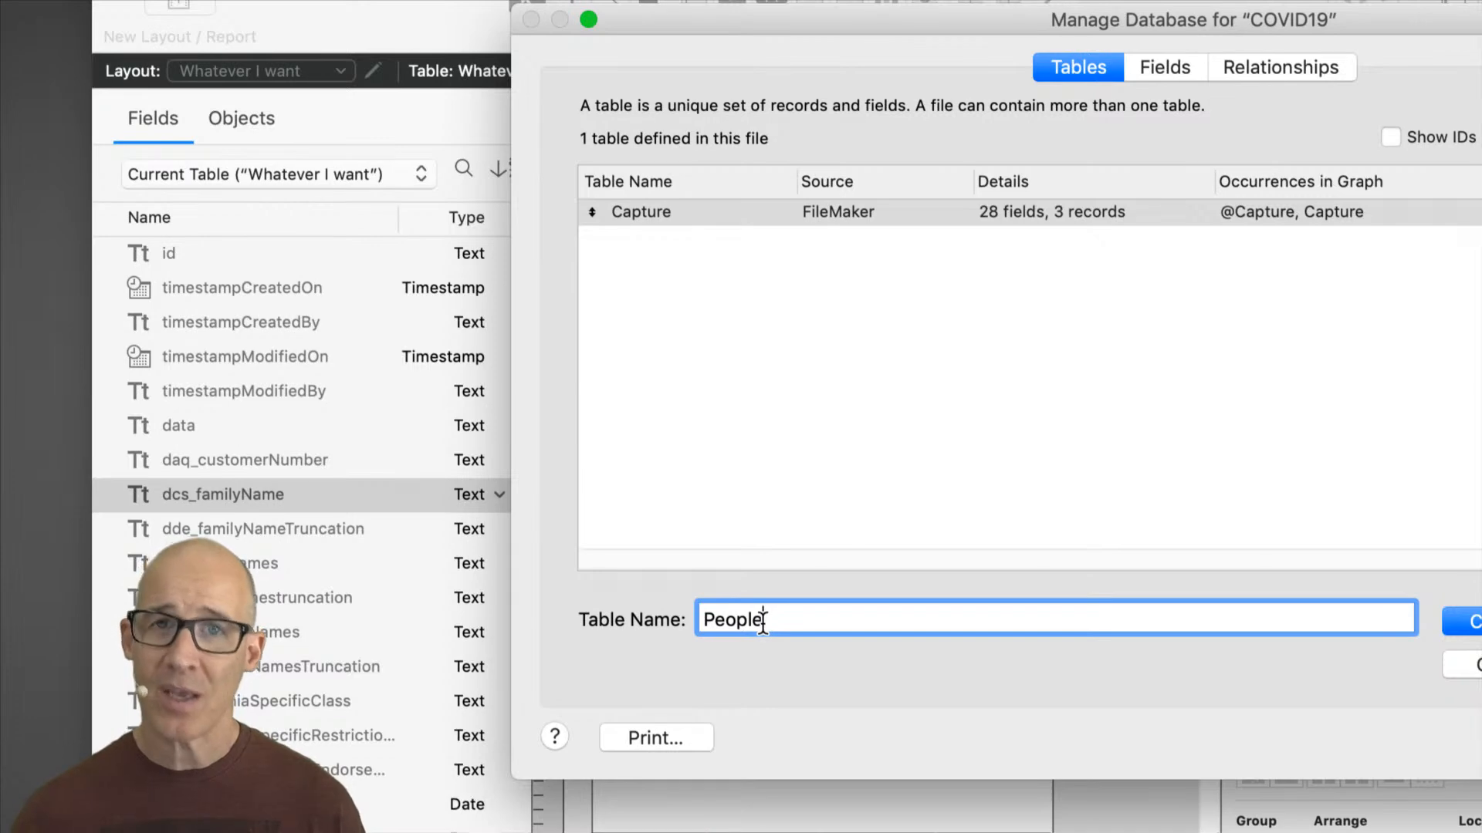
{"action": "left_click_drag", "start_coordinate": [765, 620], "coordinate": [709, 620]}
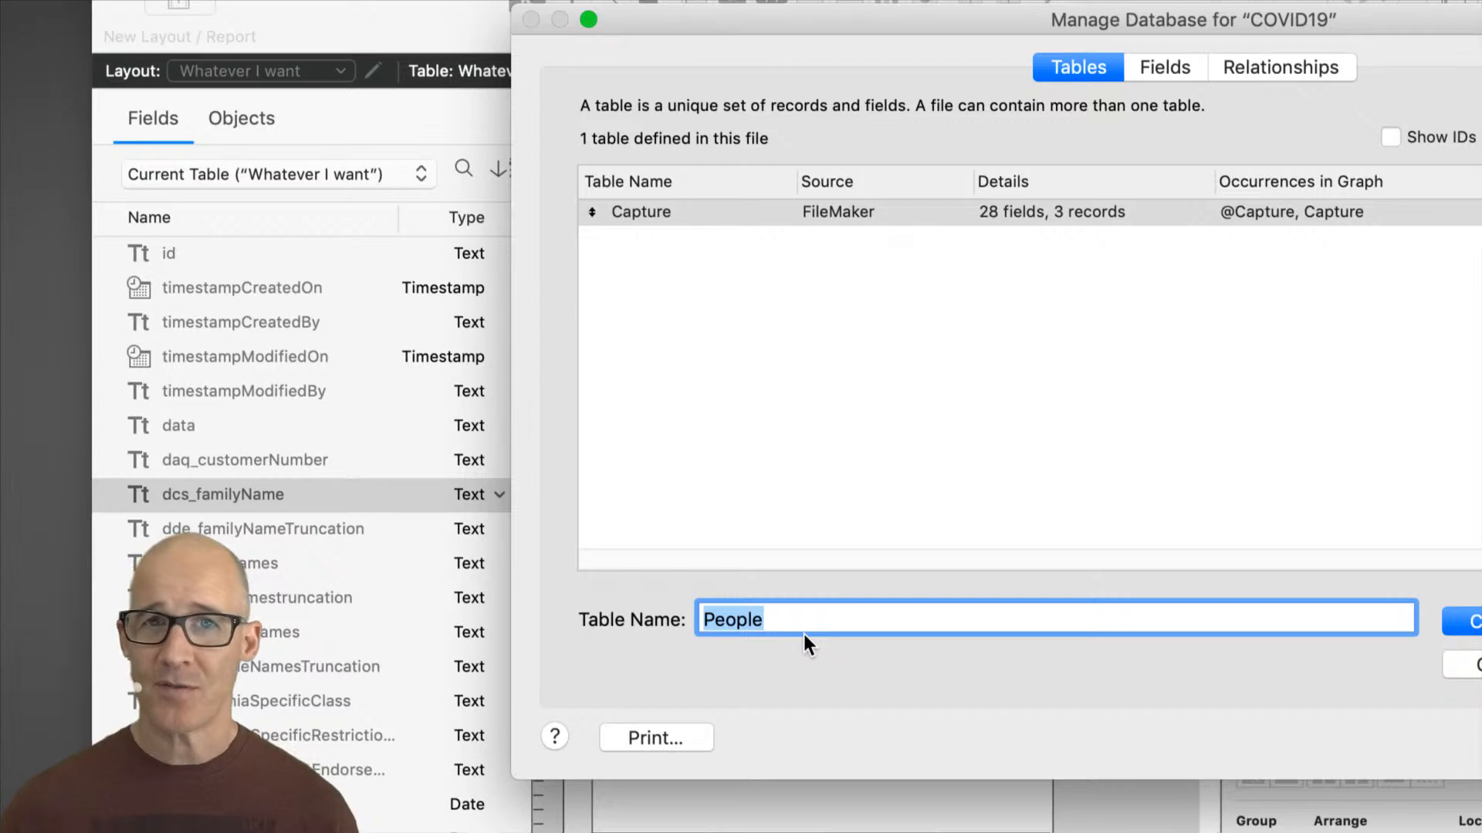
{"action": "left_click_drag", "start_coordinate": [1179, 14], "coordinate": [1012, 27]}
{"action": "left_click", "coordinate": [1341, 627]}
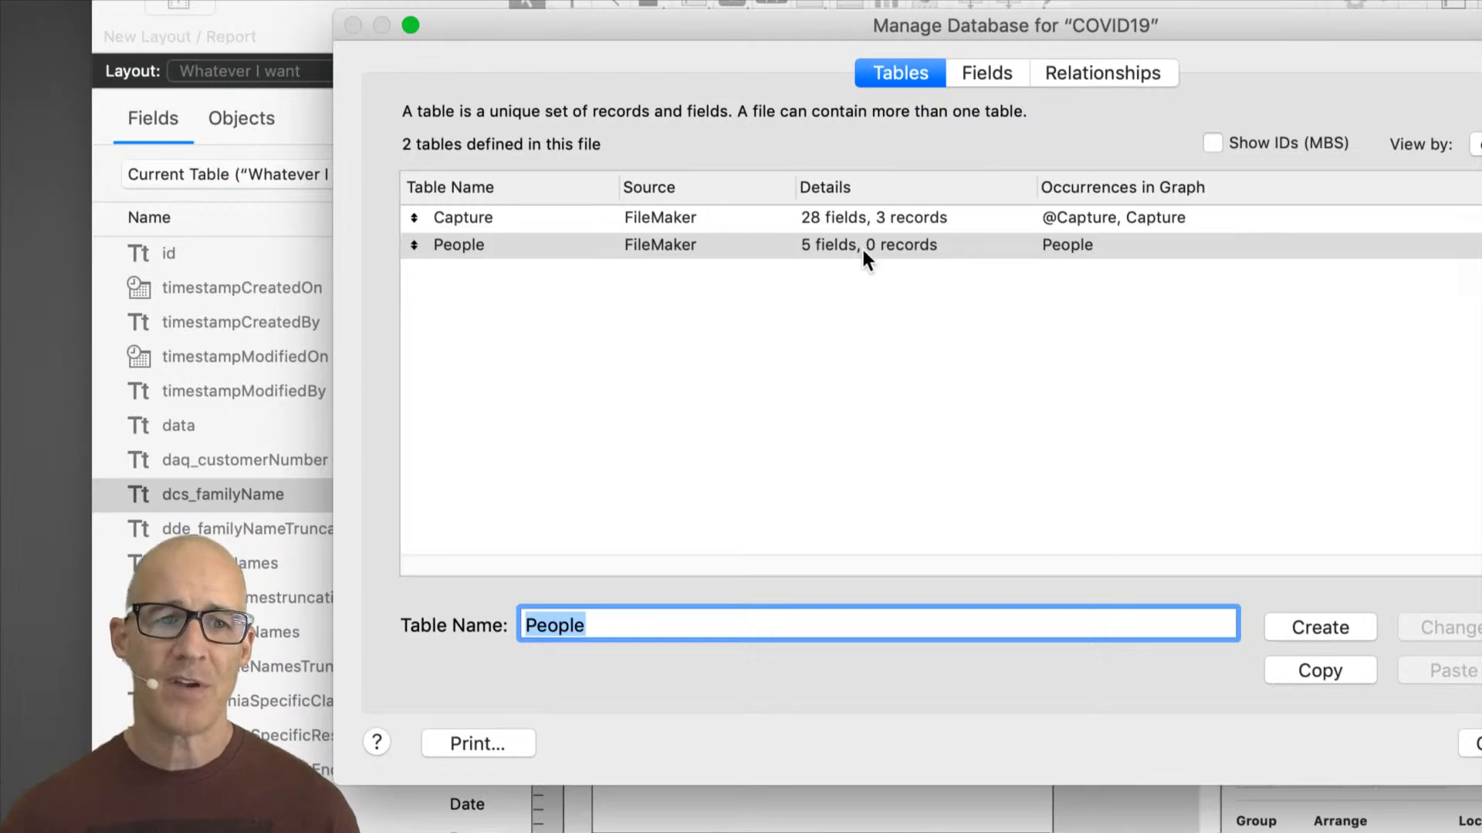
{"action": "left_click", "coordinate": [990, 75]}
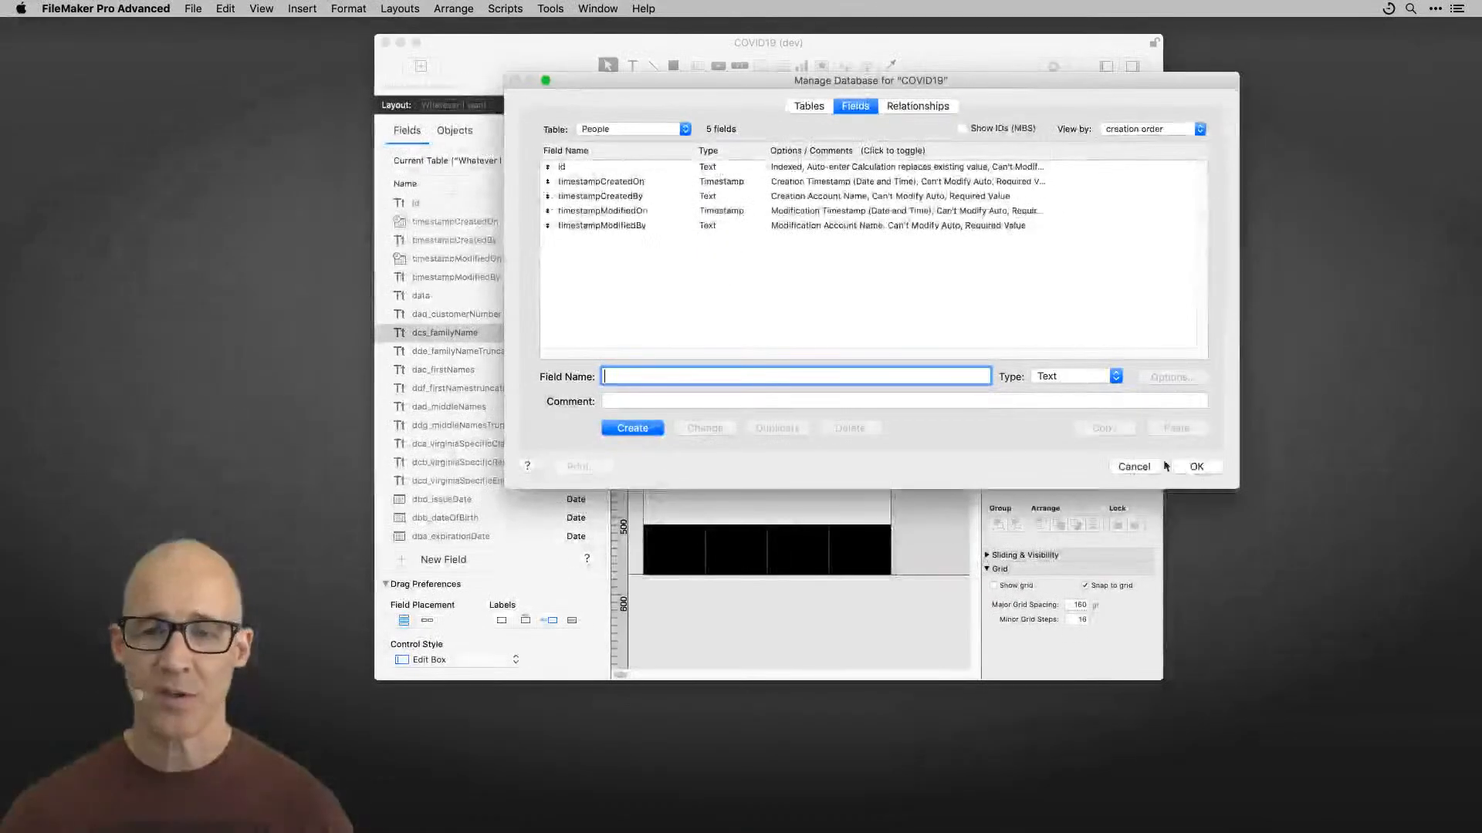
{"action": "left_click", "coordinate": [1197, 466]}
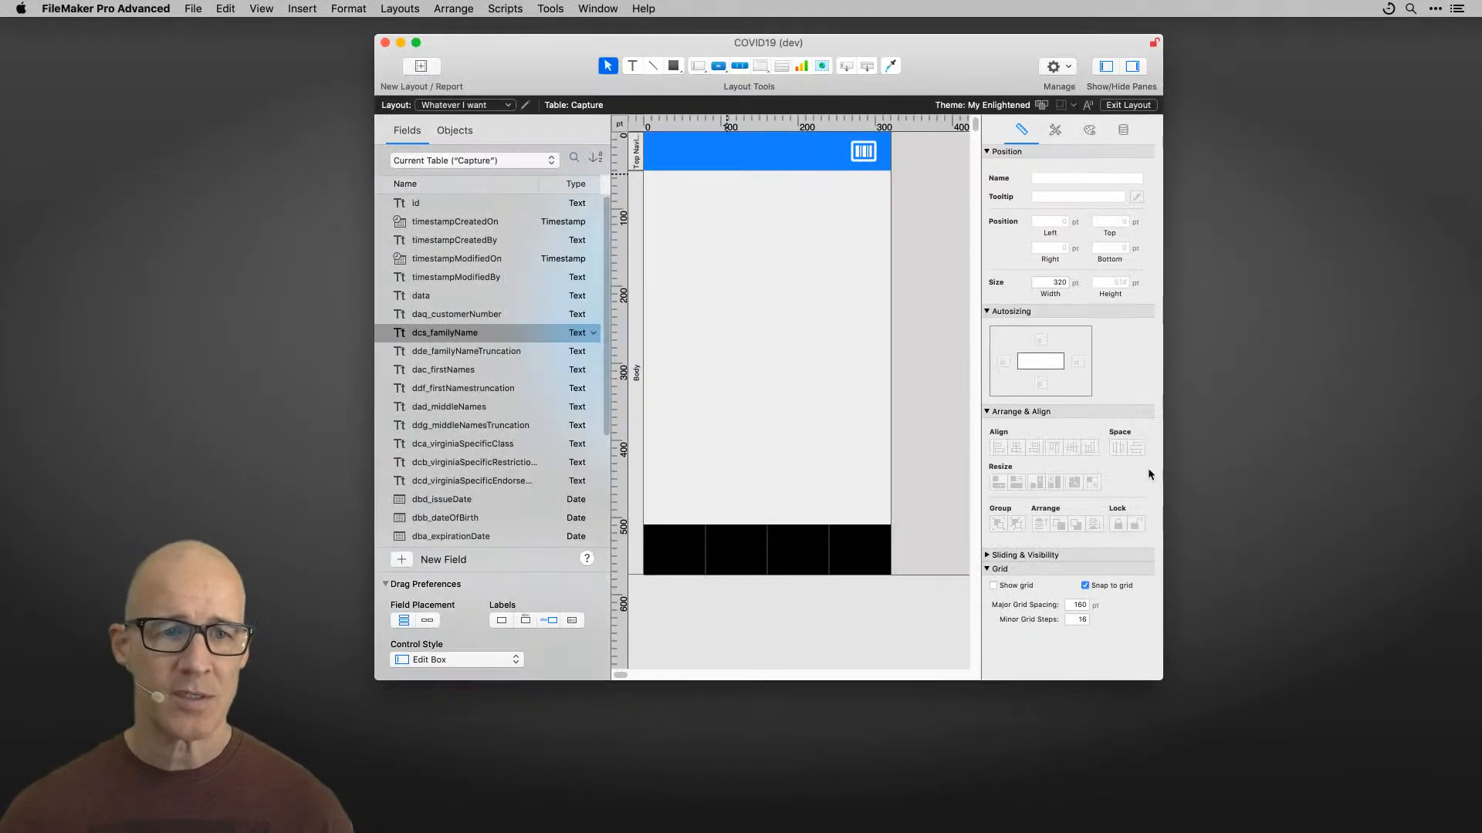
Step: Show the People table's fields in the layout field list, then return to the current Capture table
{"action": "left_click", "coordinate": [498, 162]}
{"action": "left_click", "coordinate": [496, 233]}
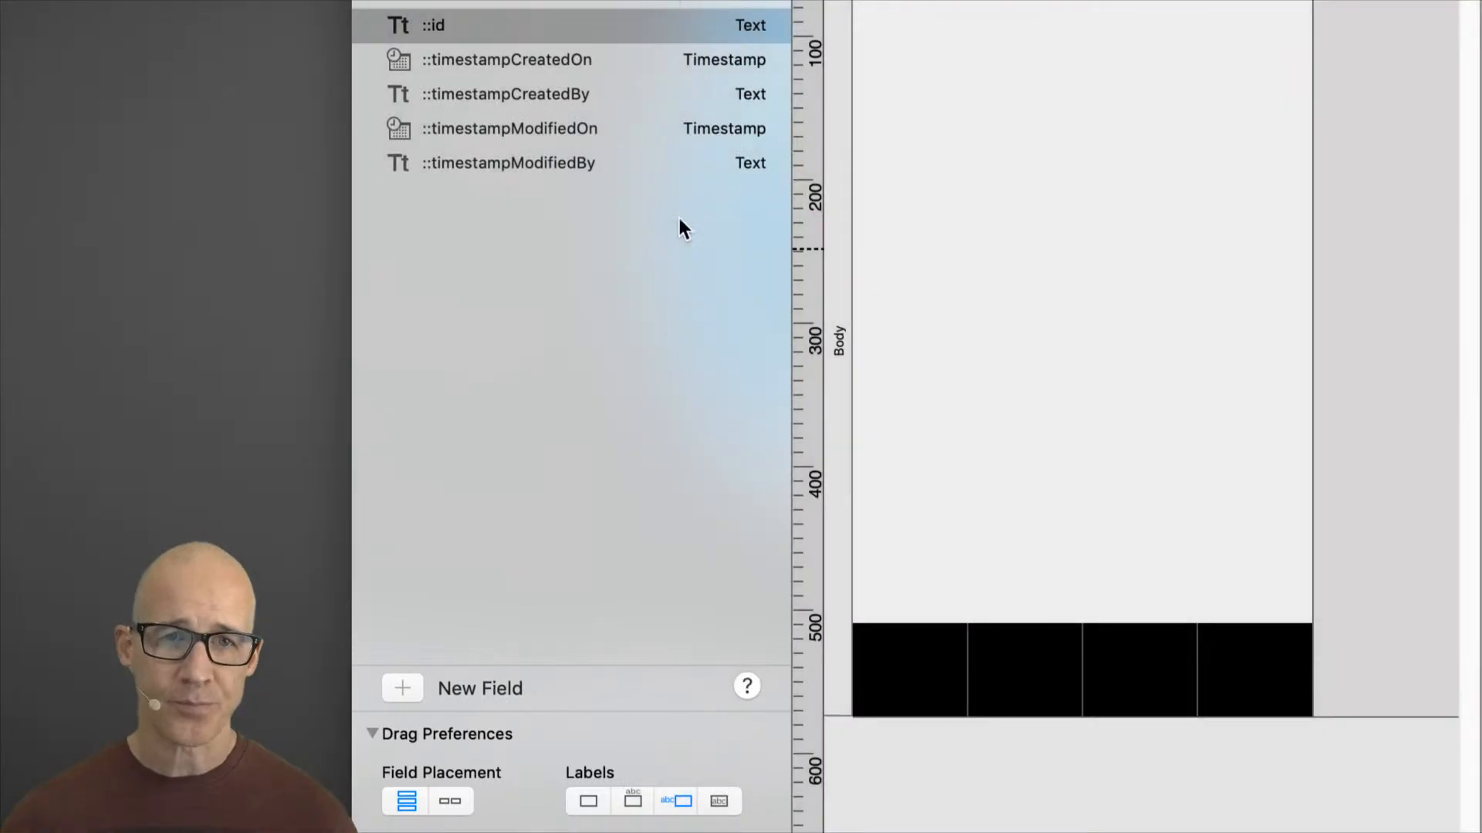
{"action": "left_click", "coordinate": [664, 90]}
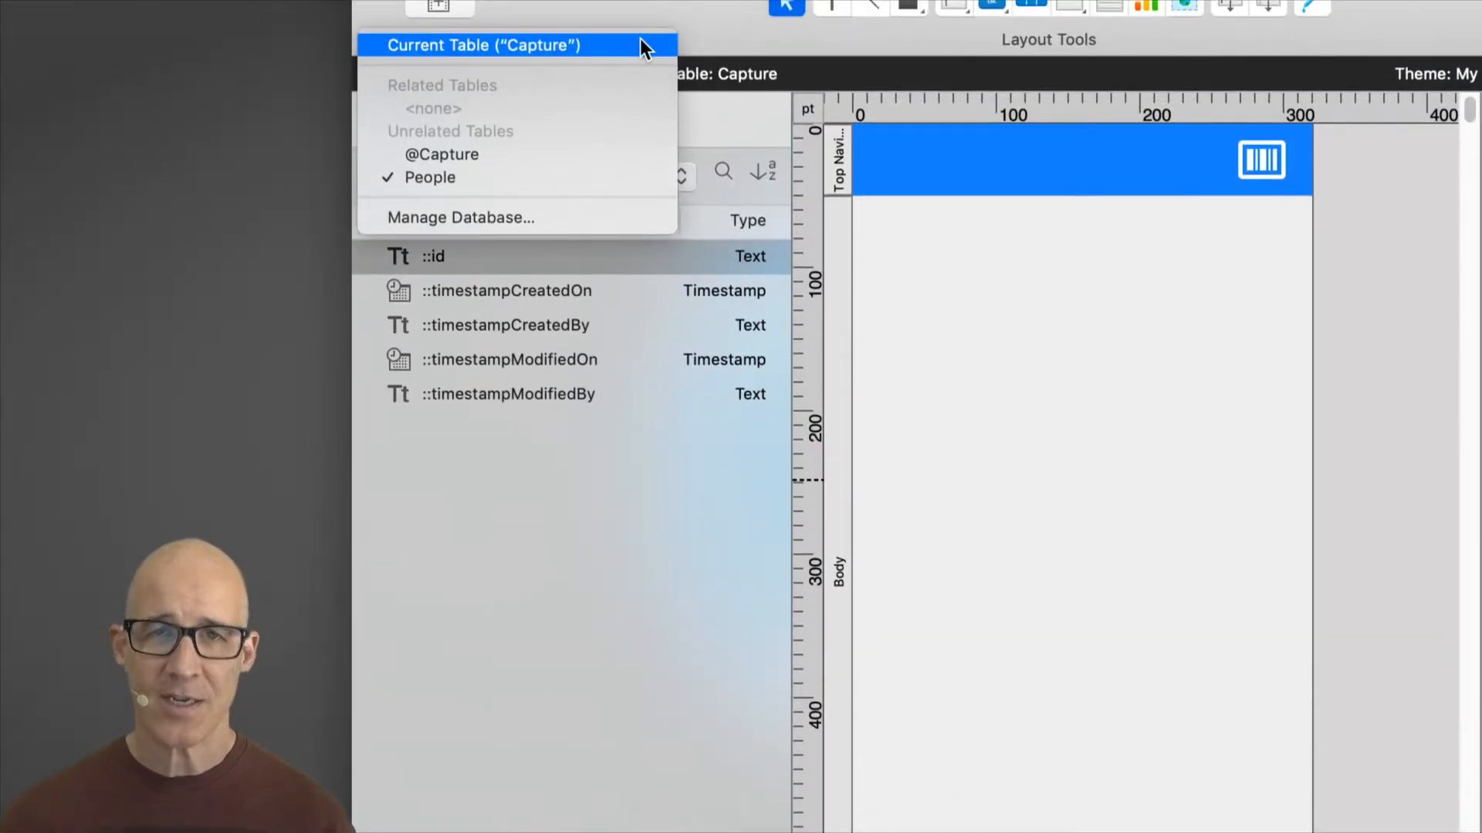
{"action": "left_click", "coordinate": [641, 42]}
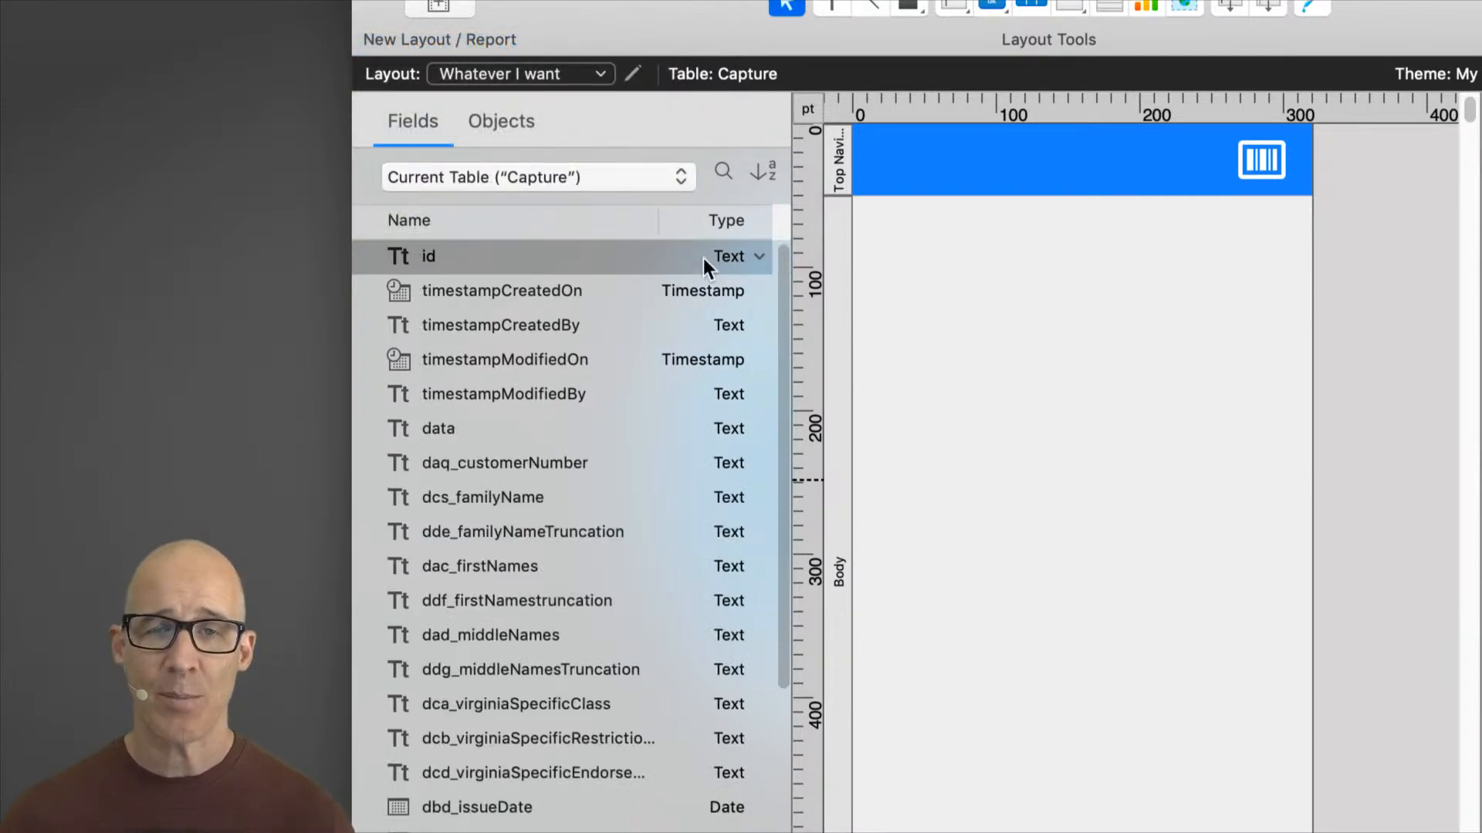
Step: Add a new Text field named Blah to the Capture table from the layout field list
{"action": "scroll", "coordinate": [689, 486], "scroll_direction": "down", "scroll_amount": 5}
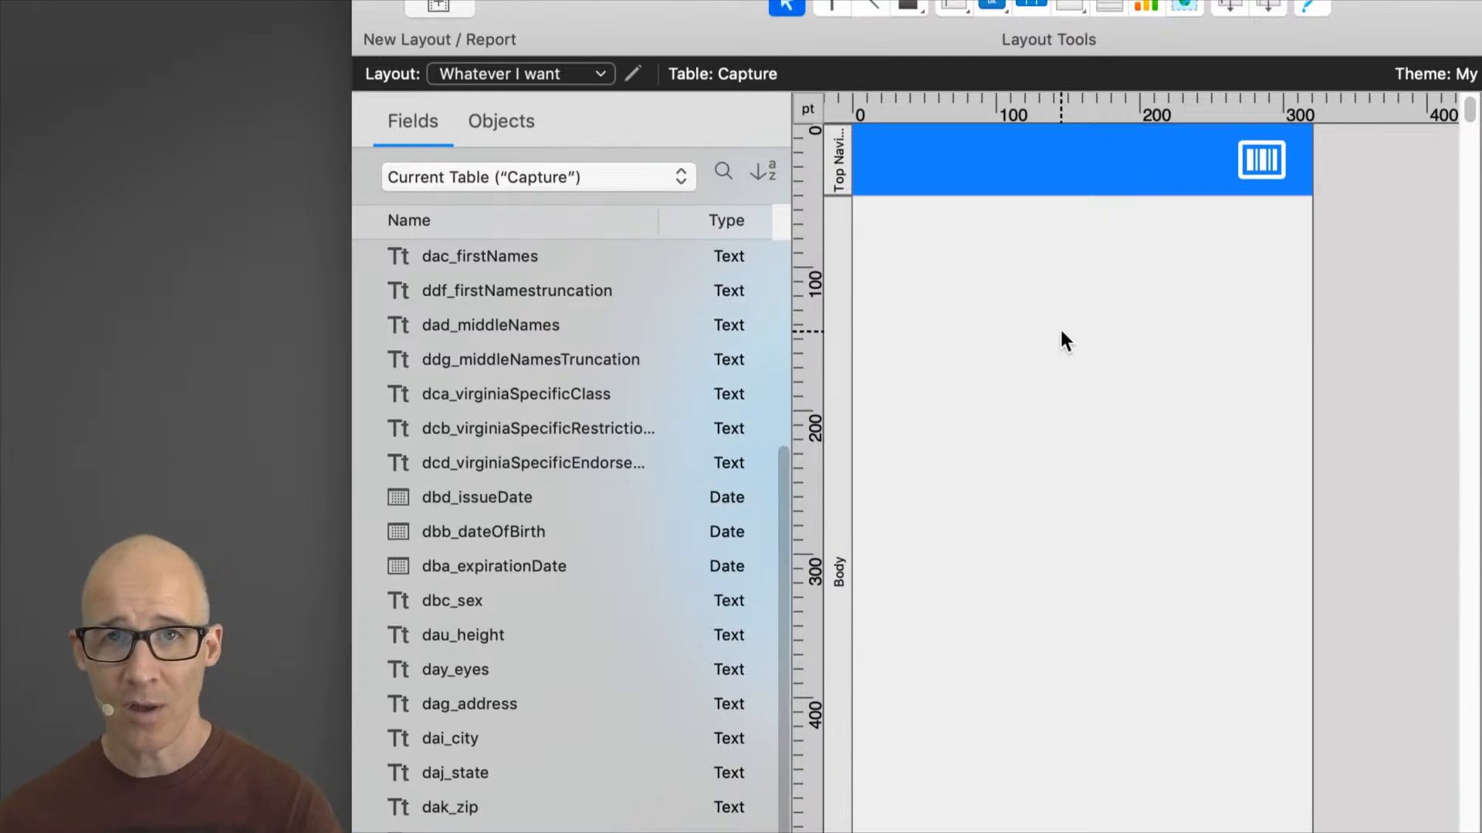
{"action": "scroll", "coordinate": [801, 476], "scroll_direction": "down", "scroll_amount": 3}
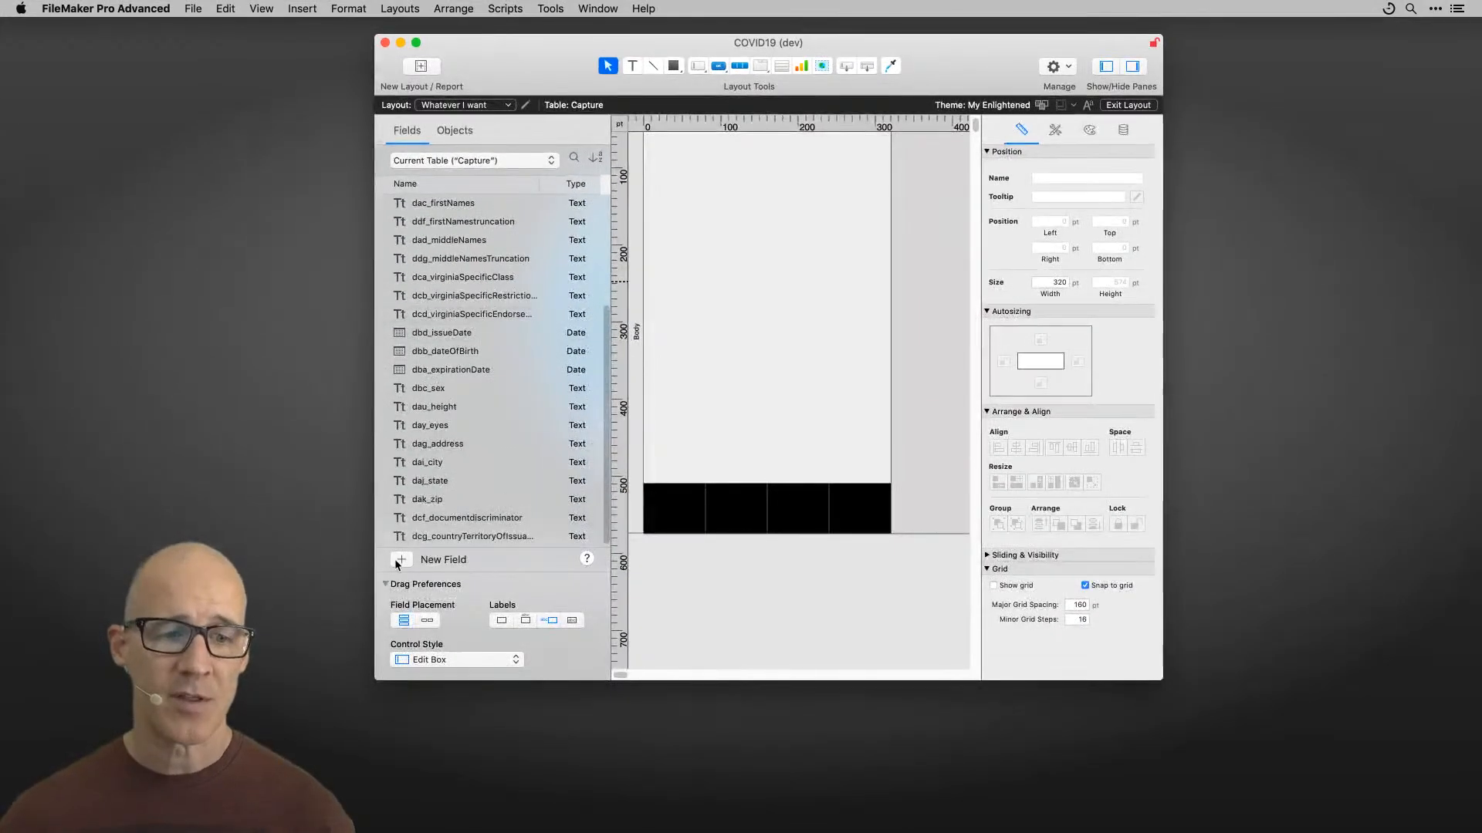
{"action": "left_click", "coordinate": [444, 644]}
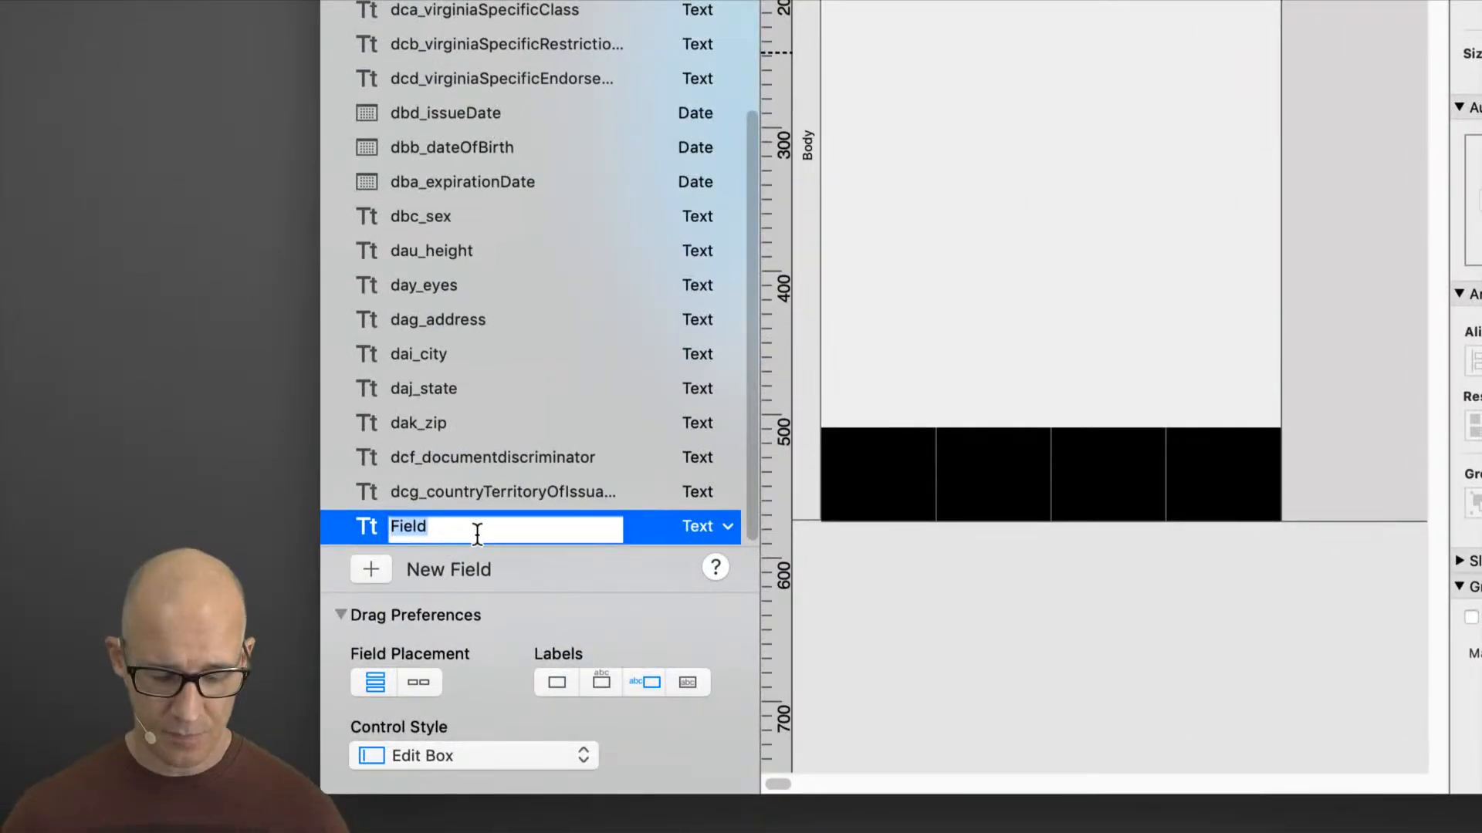
{"action": "type", "text": "Blah"}
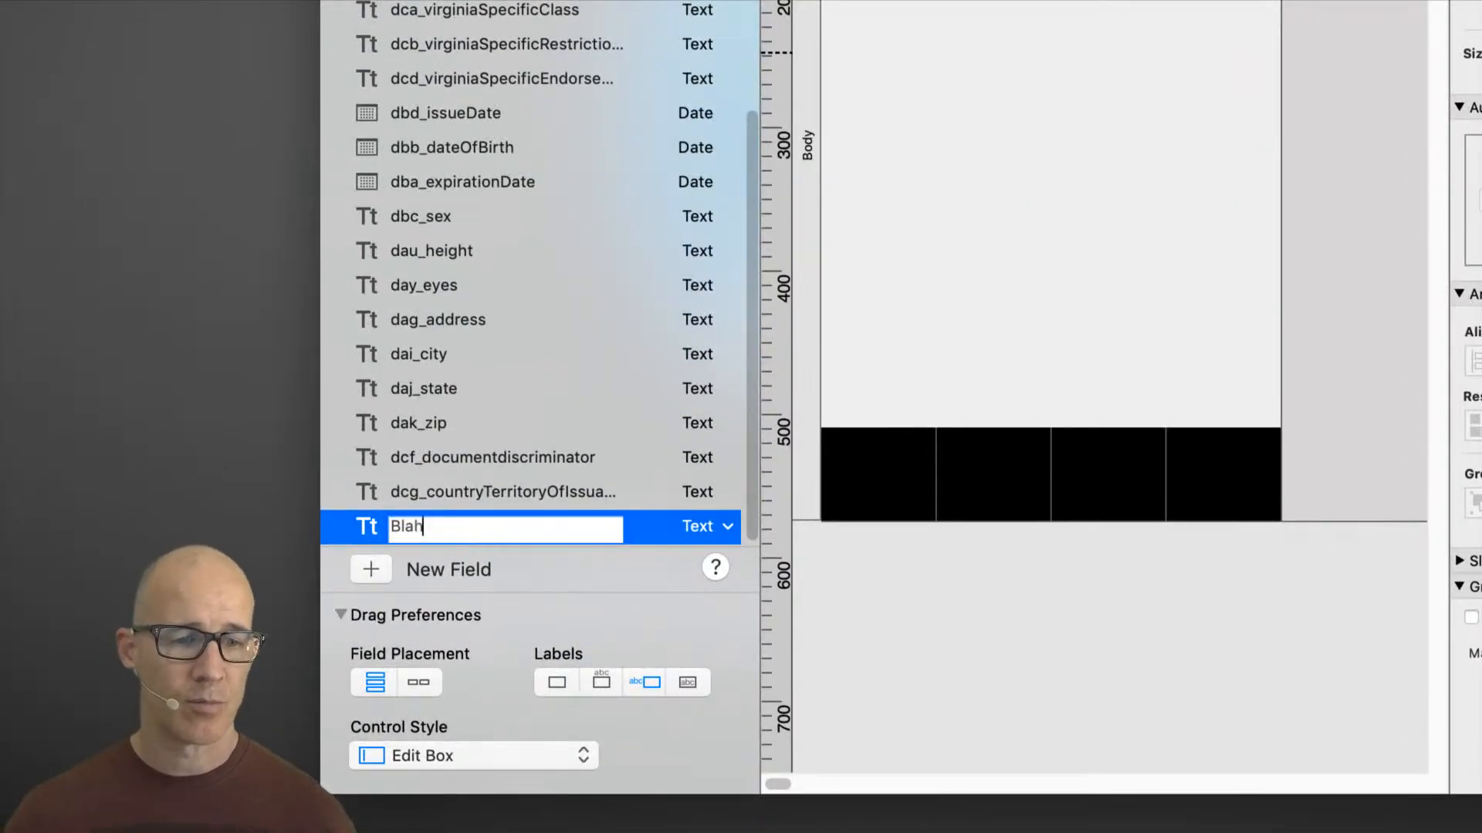
{"action": "left_click", "coordinate": [735, 527]}
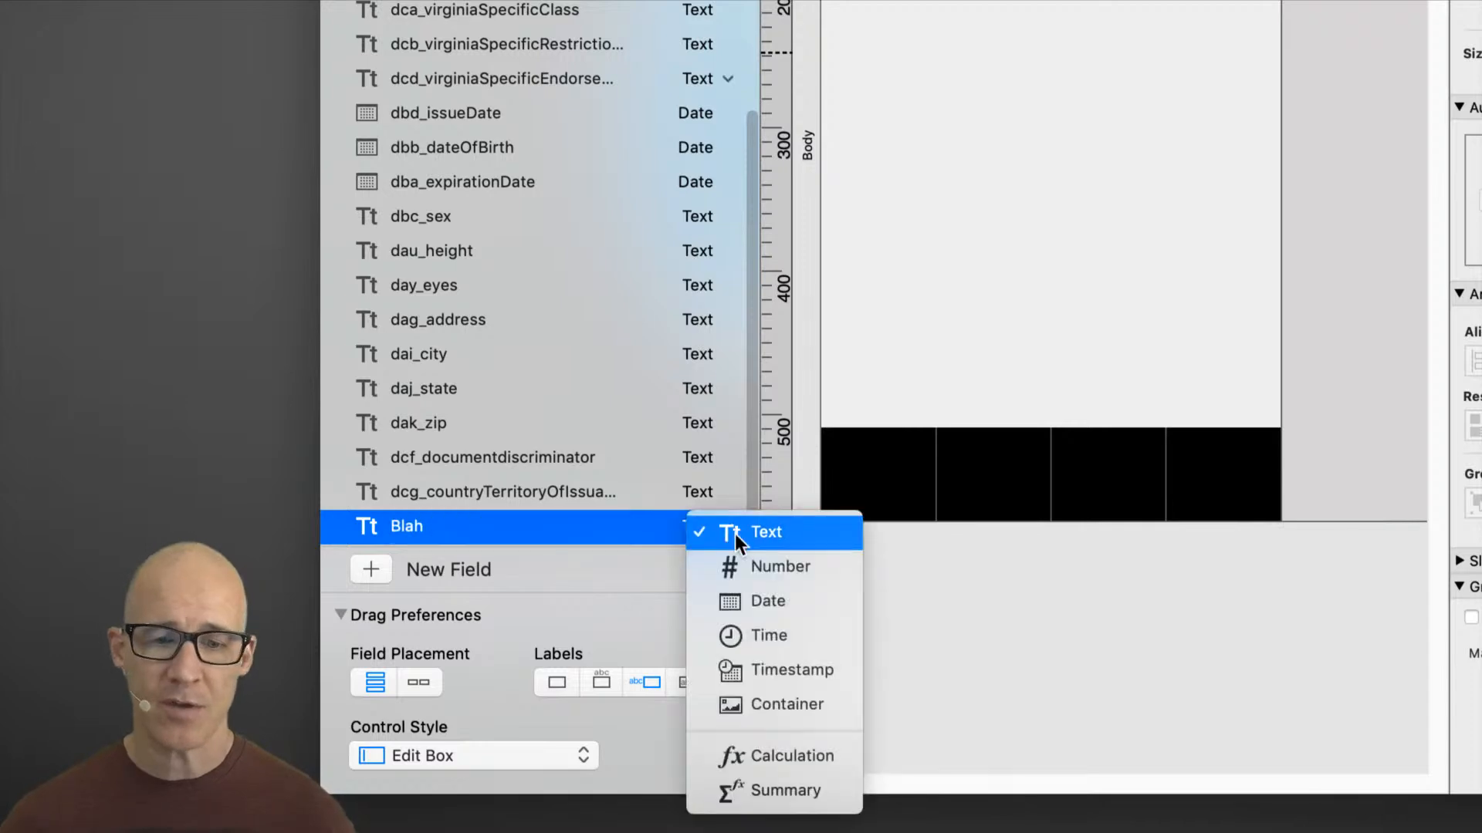
{"action": "left_click", "coordinate": [936, 649]}
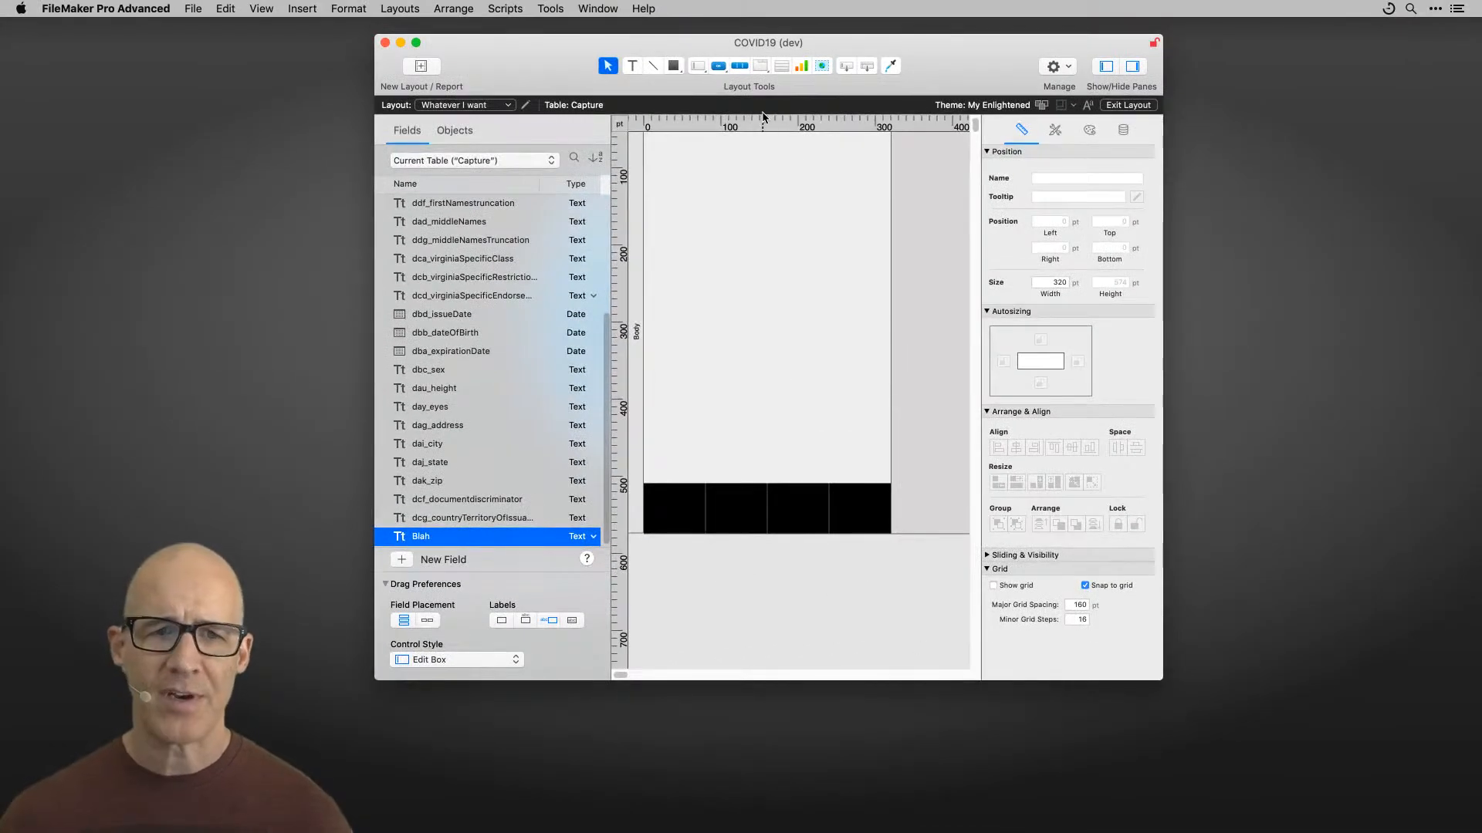
Step: Switch to Browse mode in table view and create a field named Another new field
{"action": "key", "text": "super+b"}
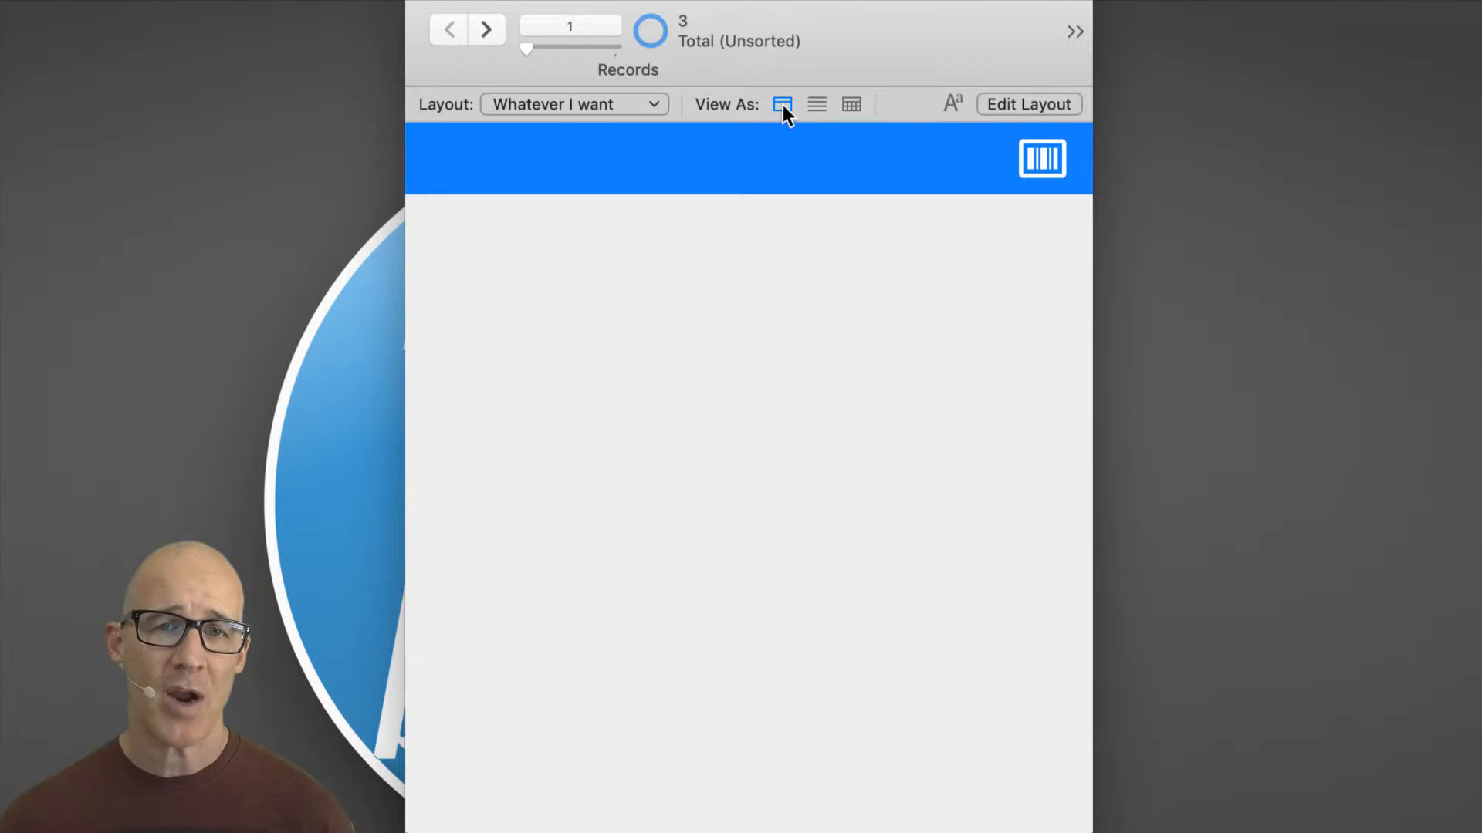
{"action": "left_click", "coordinate": [851, 104]}
{"action": "left_click", "coordinate": [768, 436]}
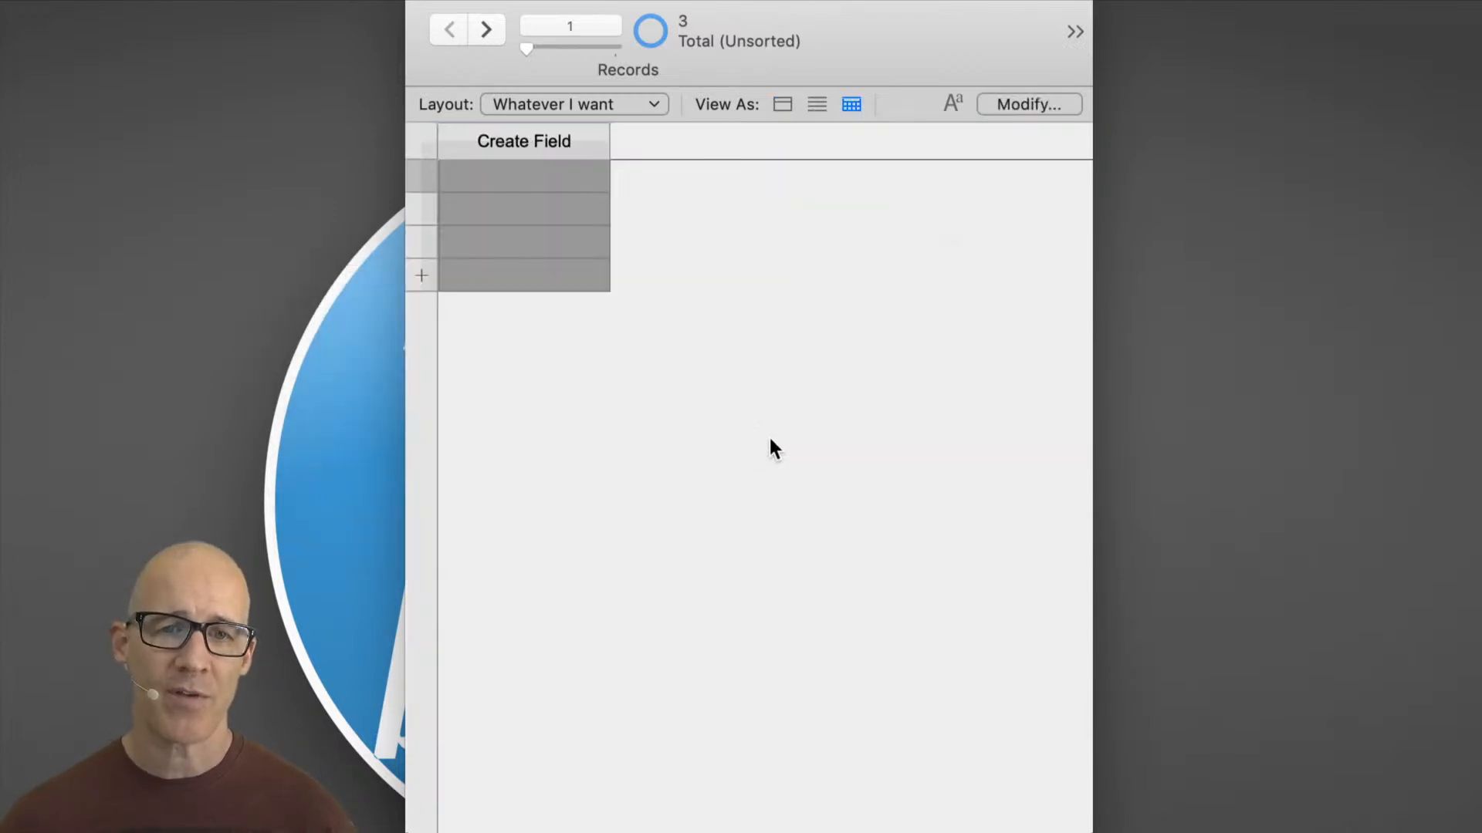
{"action": "left_click", "coordinate": [551, 142]}
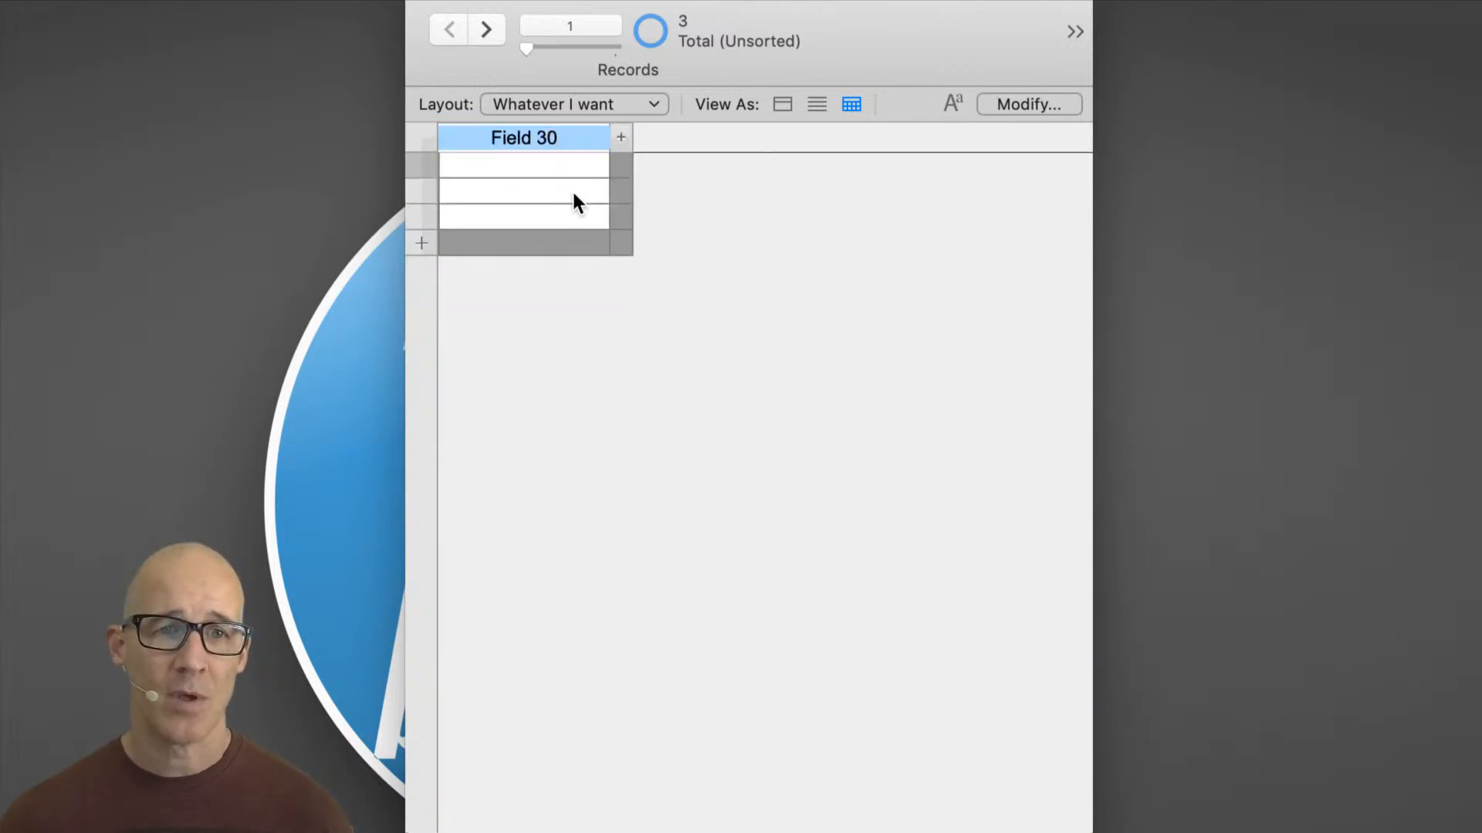
{"action": "type", "text": "Another "}
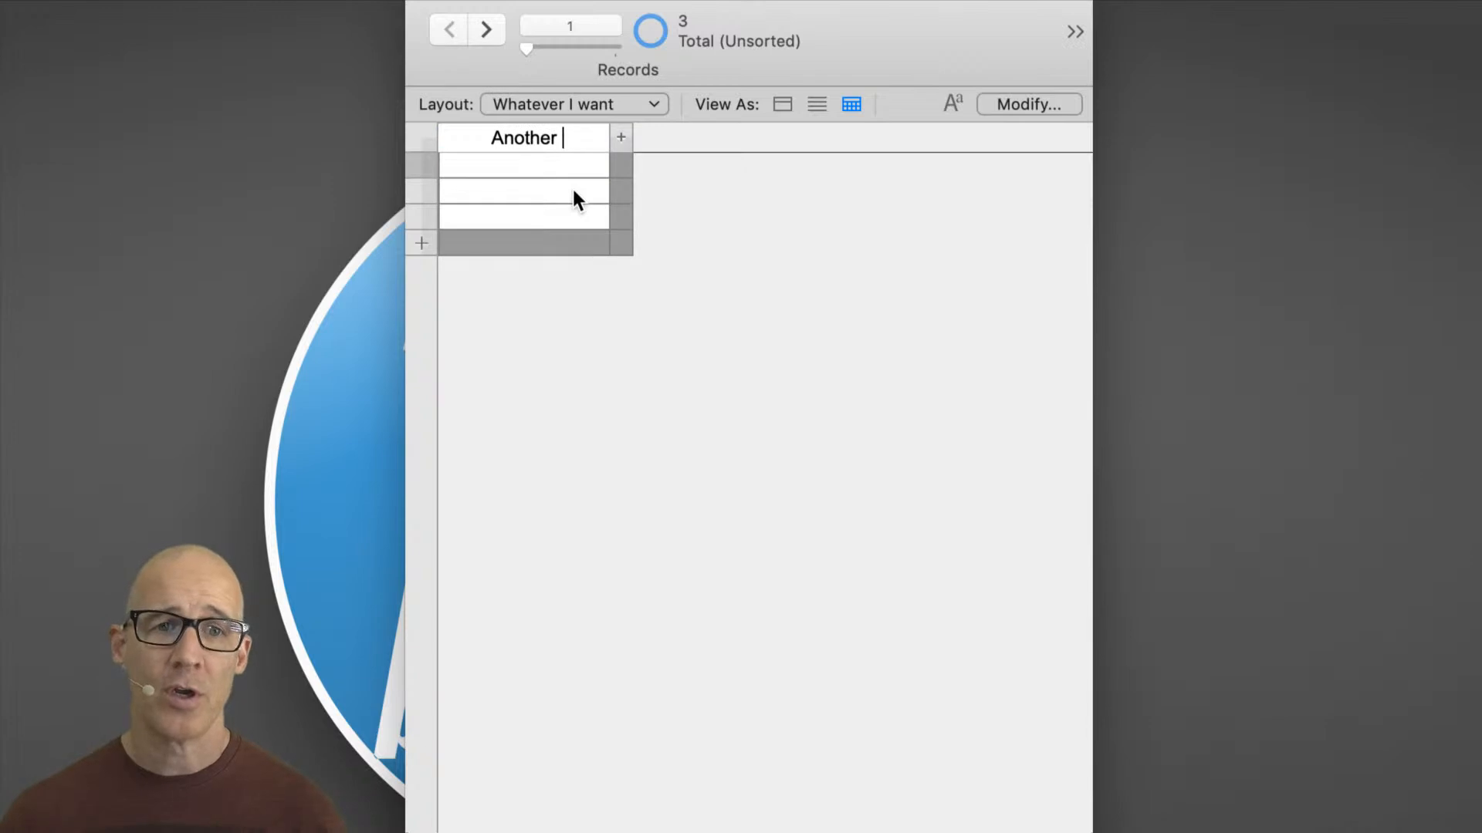
{"action": "type", "text": "new field"}
{"action": "left_click", "coordinate": [677, 205]}
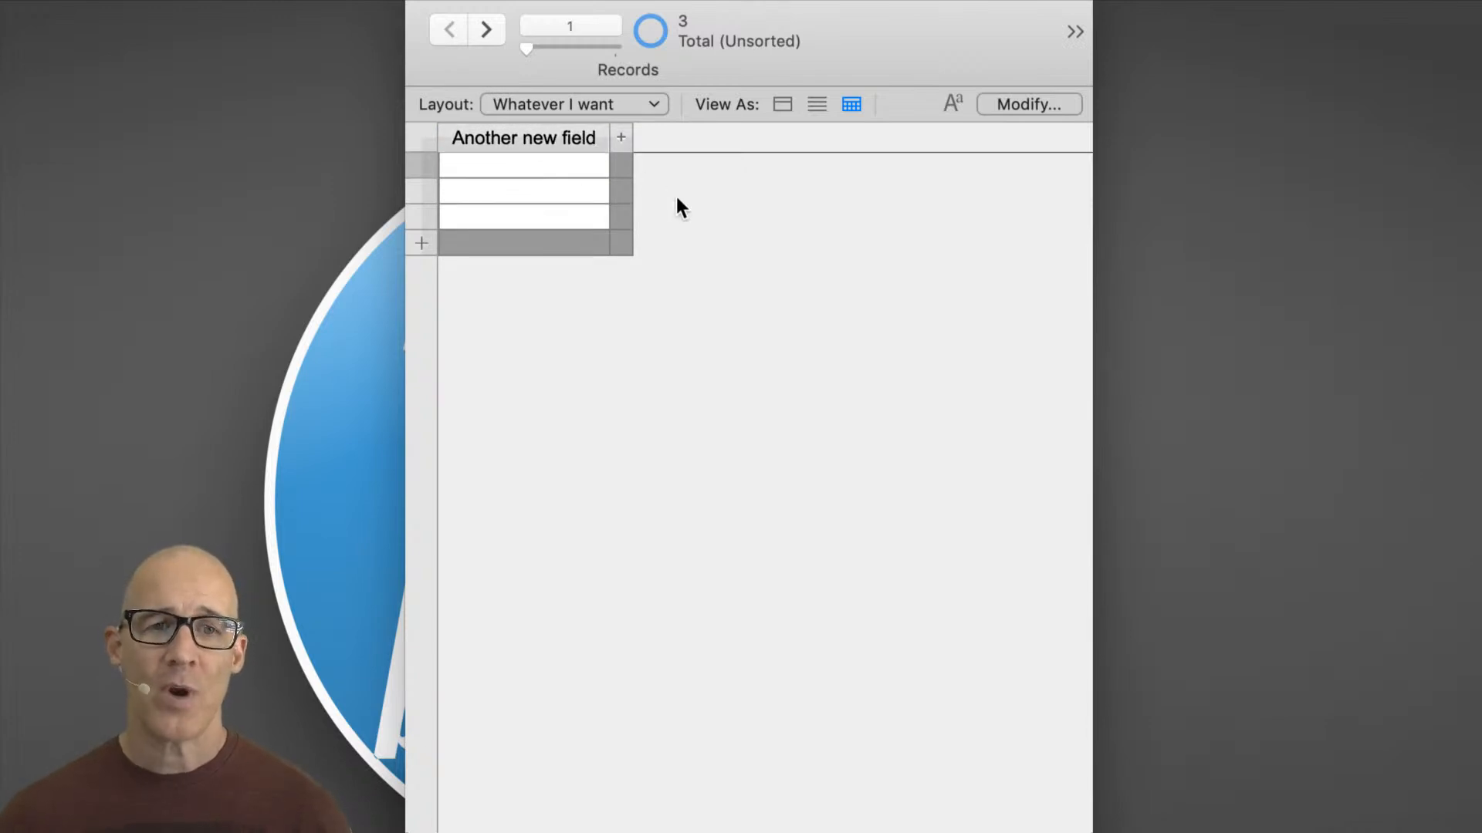
Step: Open Manage Database and inspect the Blah and Another new field entries in the Capture fields list
{"action": "key", "text": "super+shift+d"}
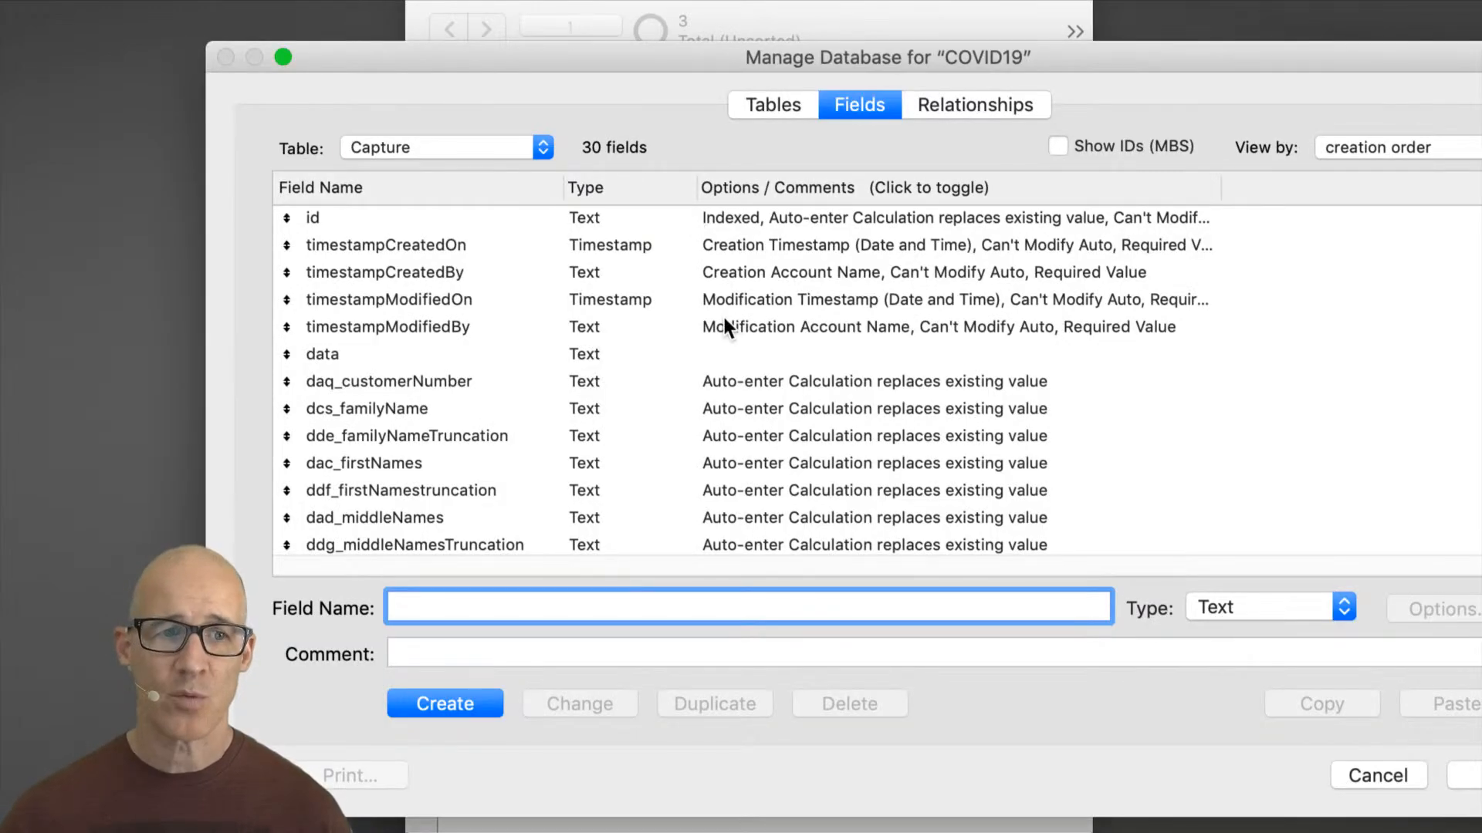
{"action": "scroll", "coordinate": [580, 335], "scroll_direction": "down", "scroll_amount": 10}
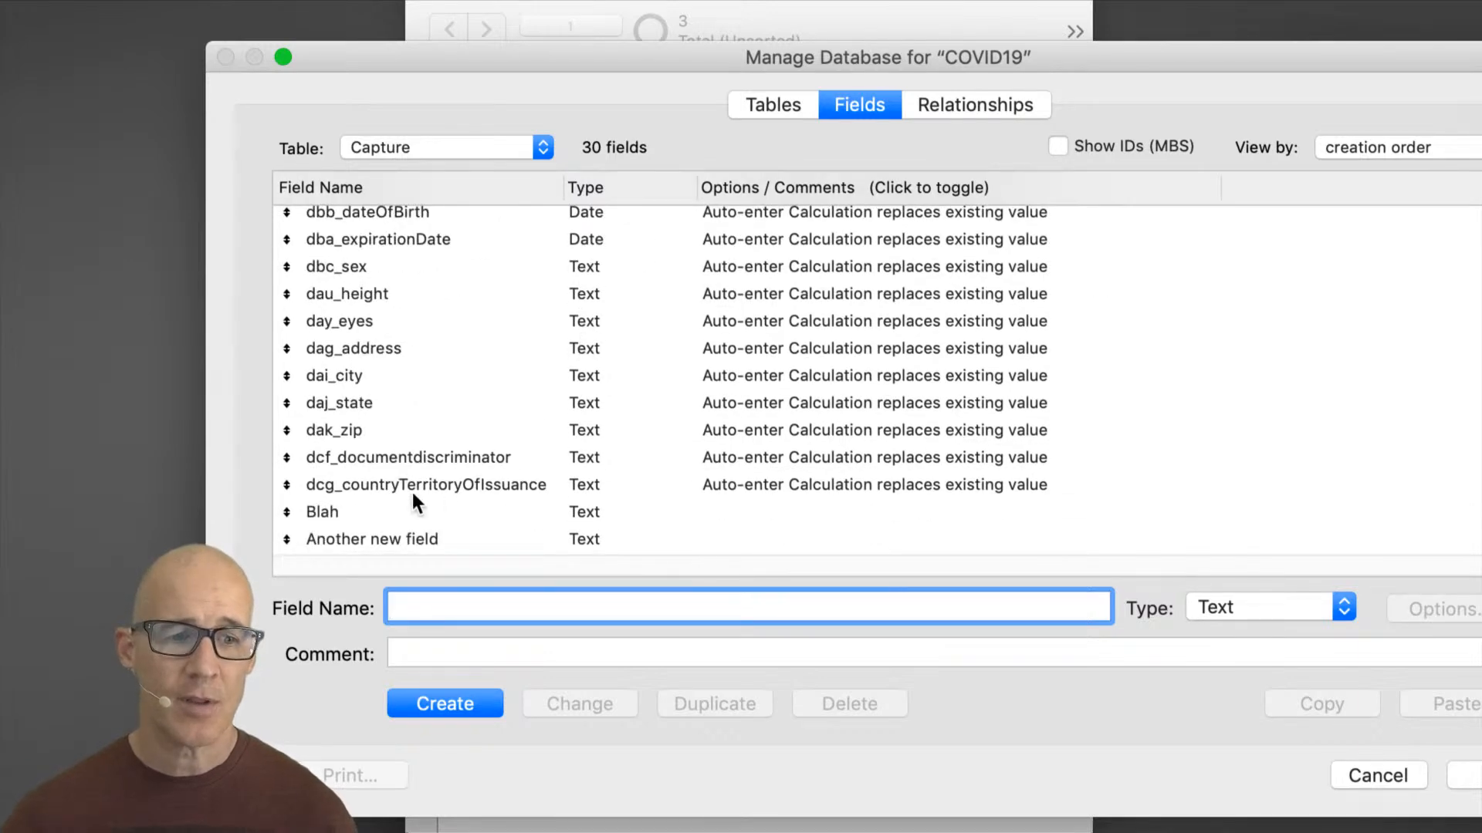
{"action": "left_click", "coordinate": [368, 511]}
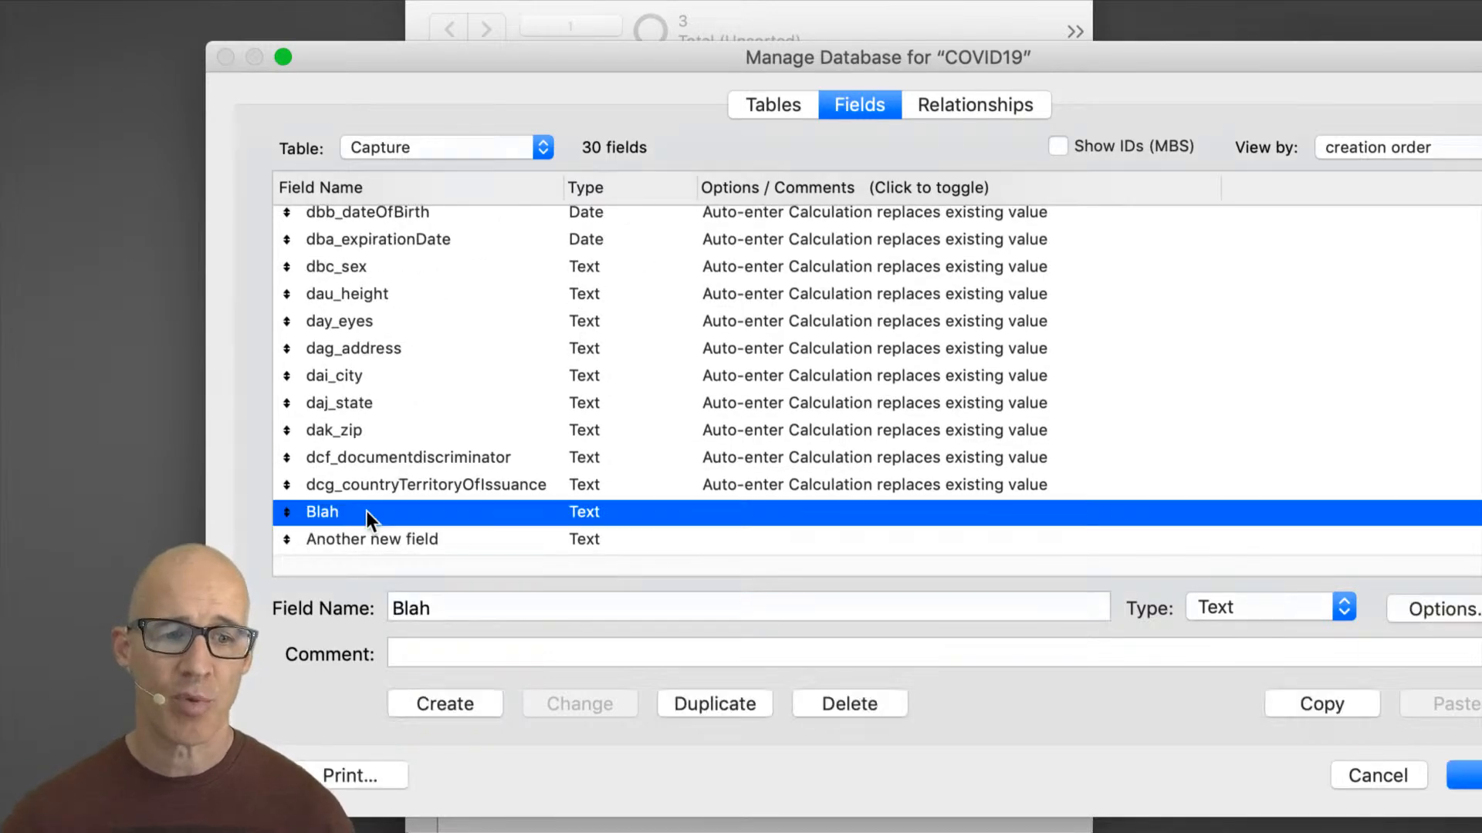
{"action": "left_click", "coordinate": [401, 542]}
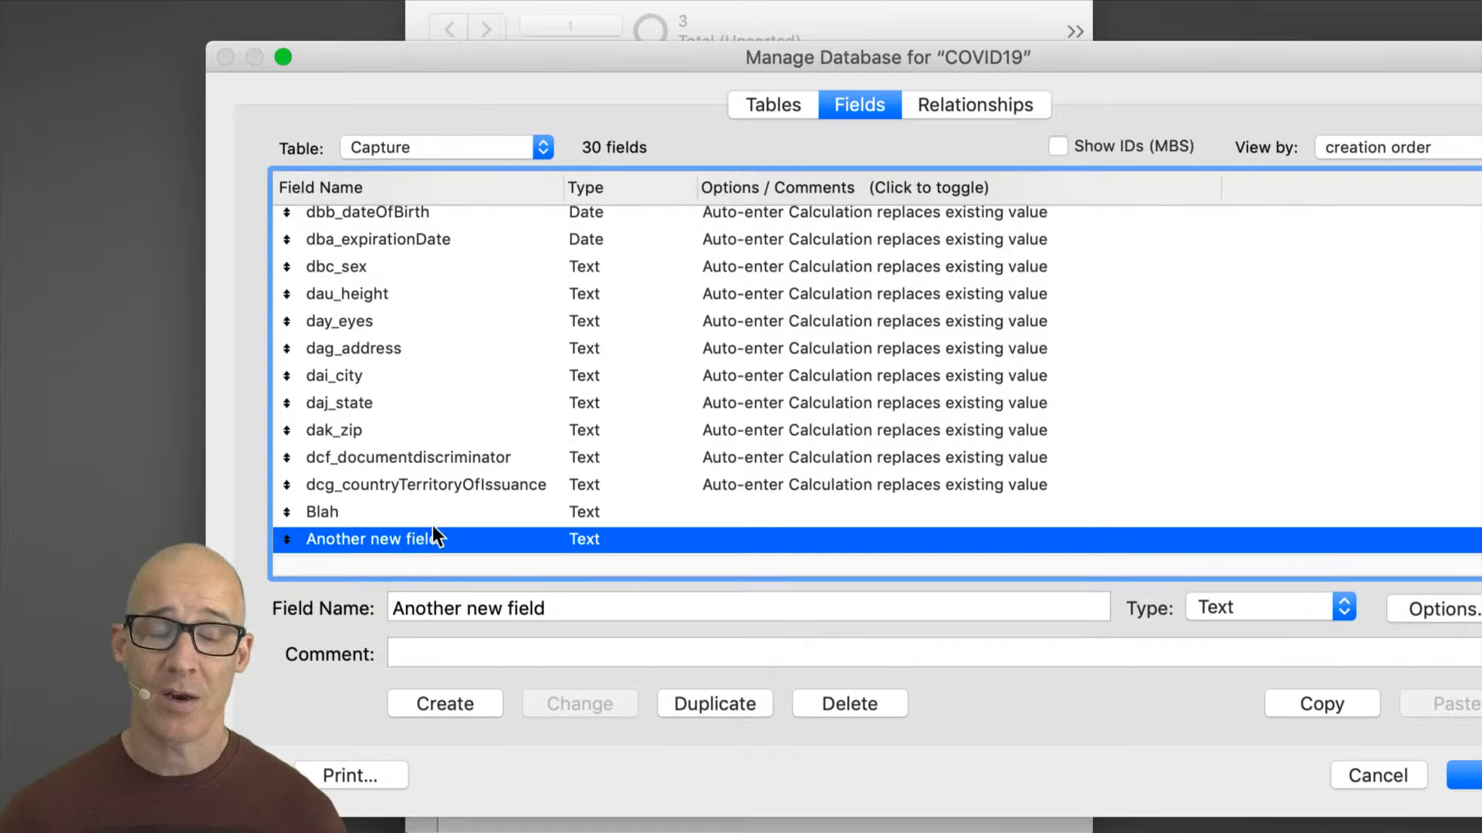
Step: Delete the Blah and Another new field fields from the Capture table and close Manage Database
{"action": "left_click", "coordinate": [430, 516], "text": "shift"}
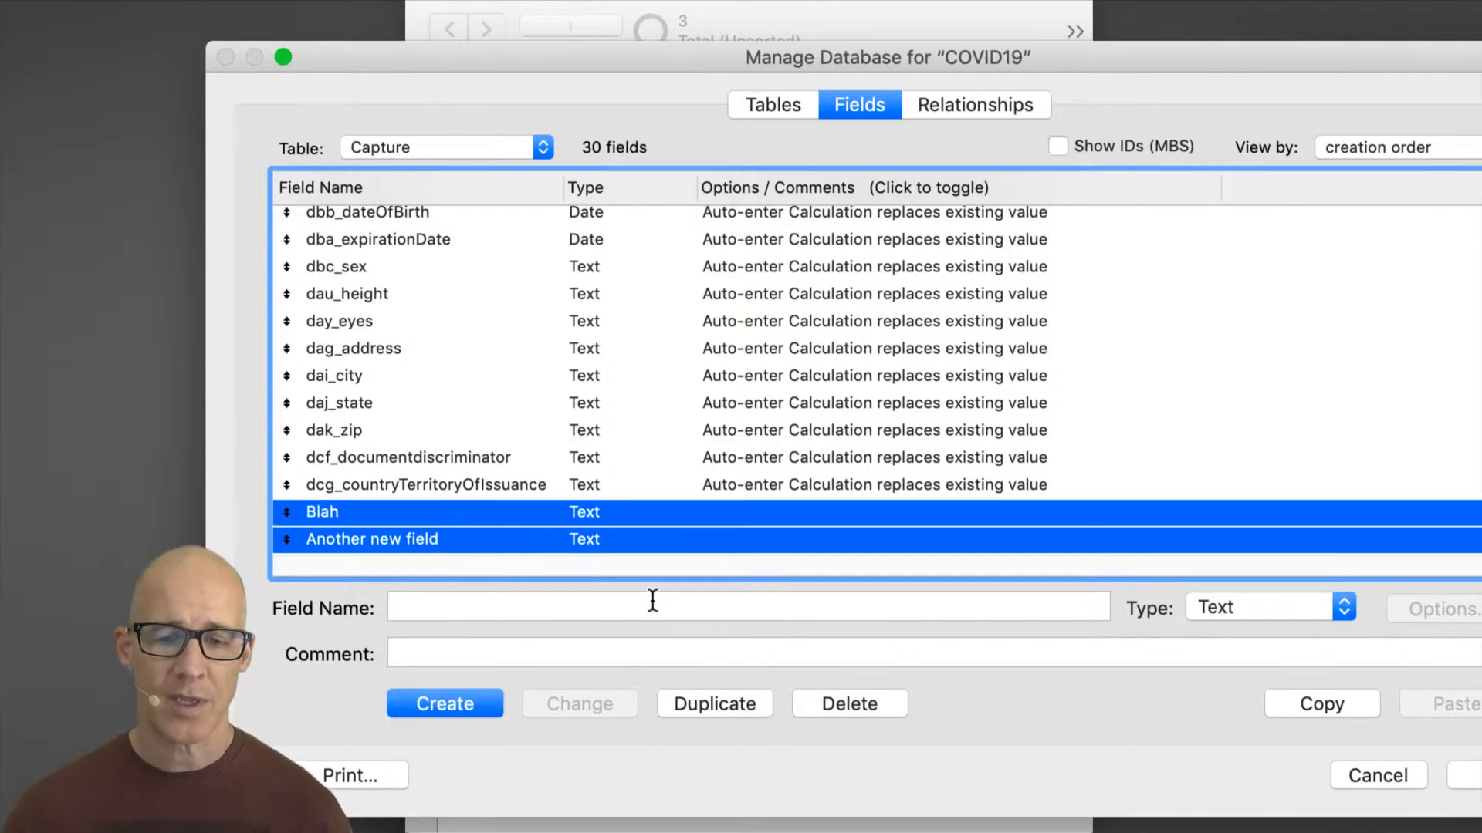
{"action": "left_click", "coordinate": [855, 706]}
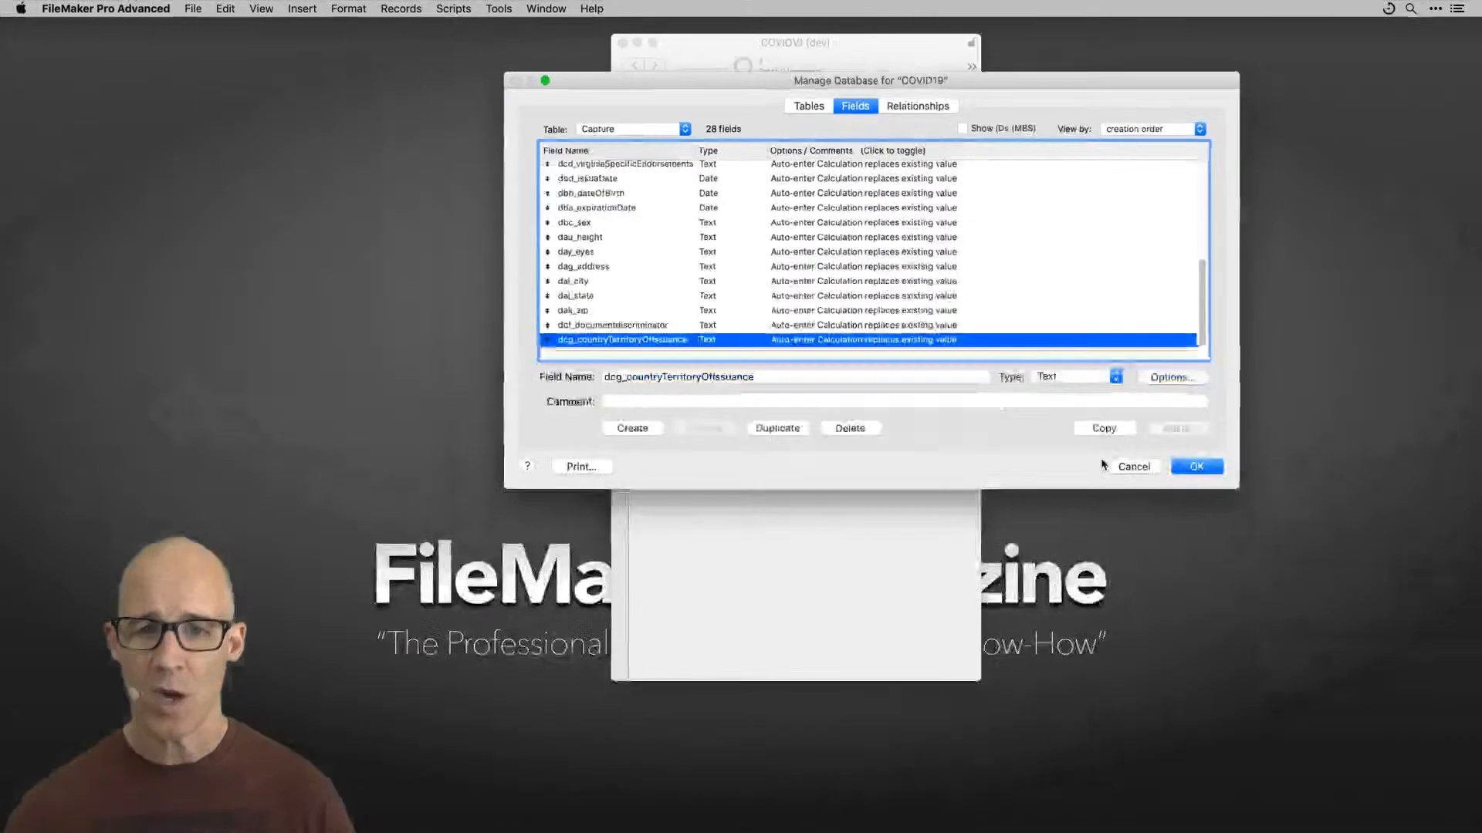
{"action": "left_click", "coordinate": [1134, 466]}
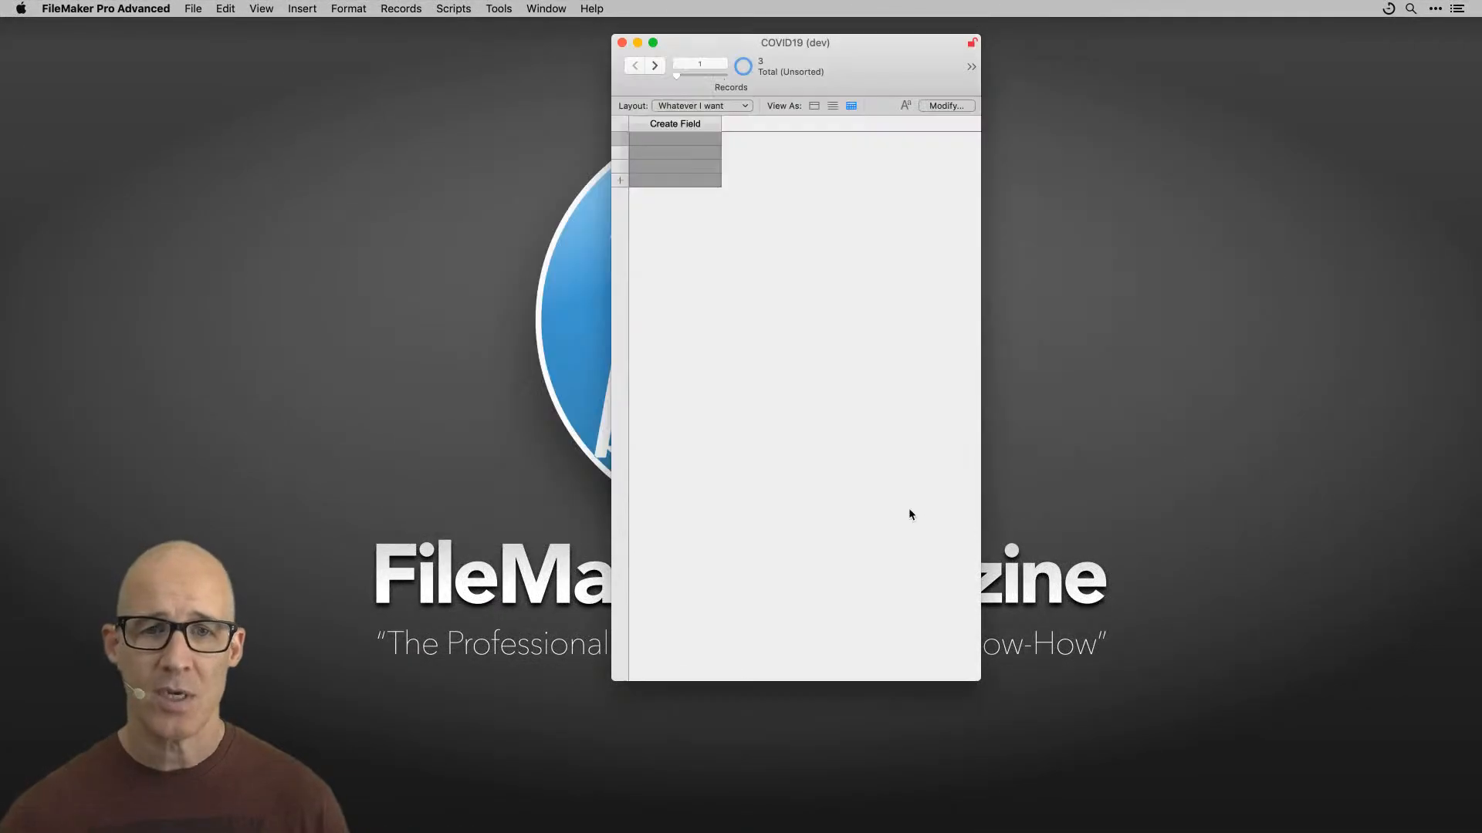
Step: Switch the Whatever I want layout back to form view and reposition the window
{"action": "left_click", "coordinate": [814, 105]}
{"action": "left_click", "coordinate": [798, 290]}
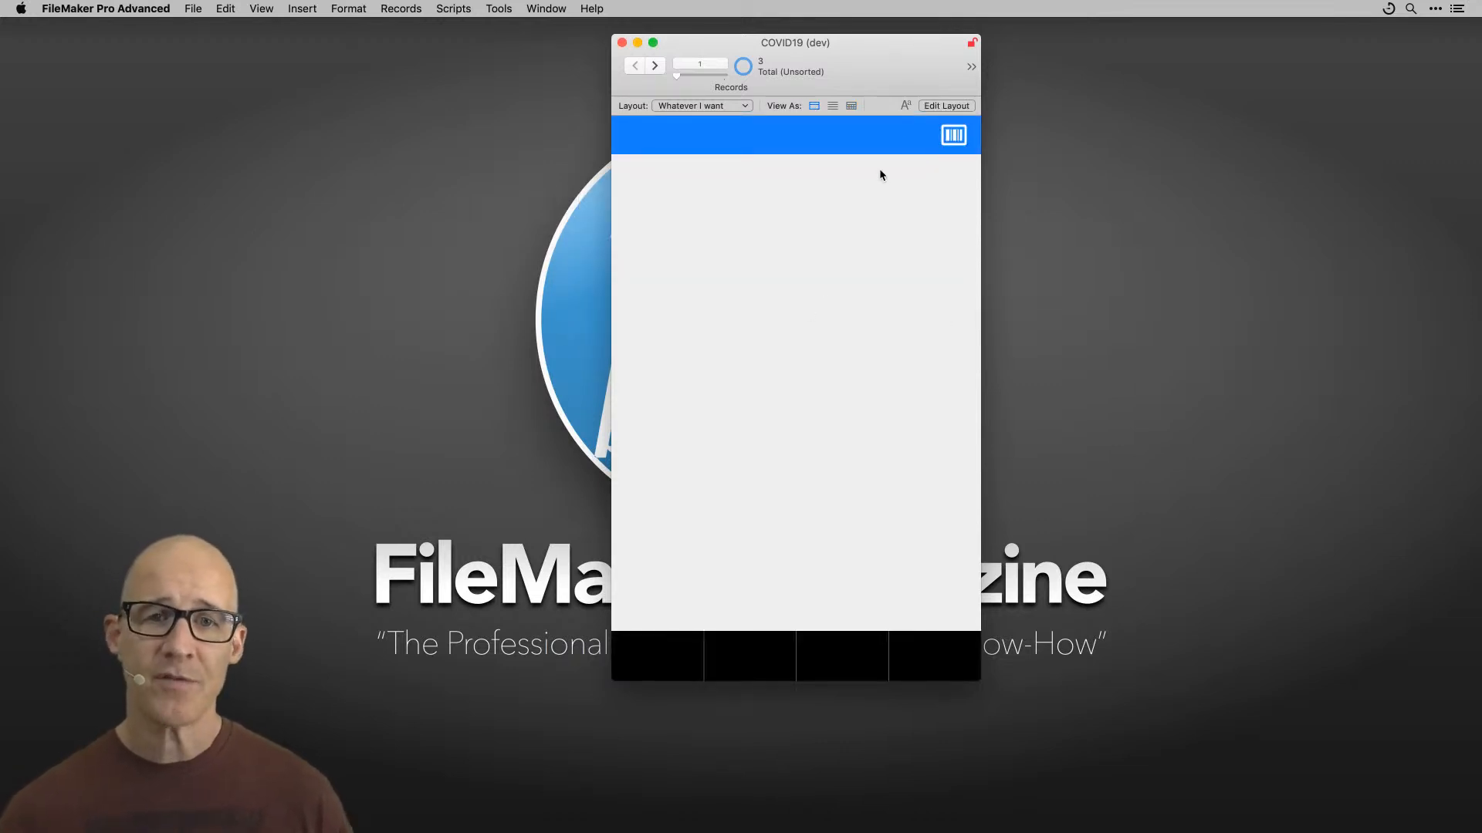
{"action": "left_click_drag", "start_coordinate": [887, 70], "coordinate": [827, 68]}
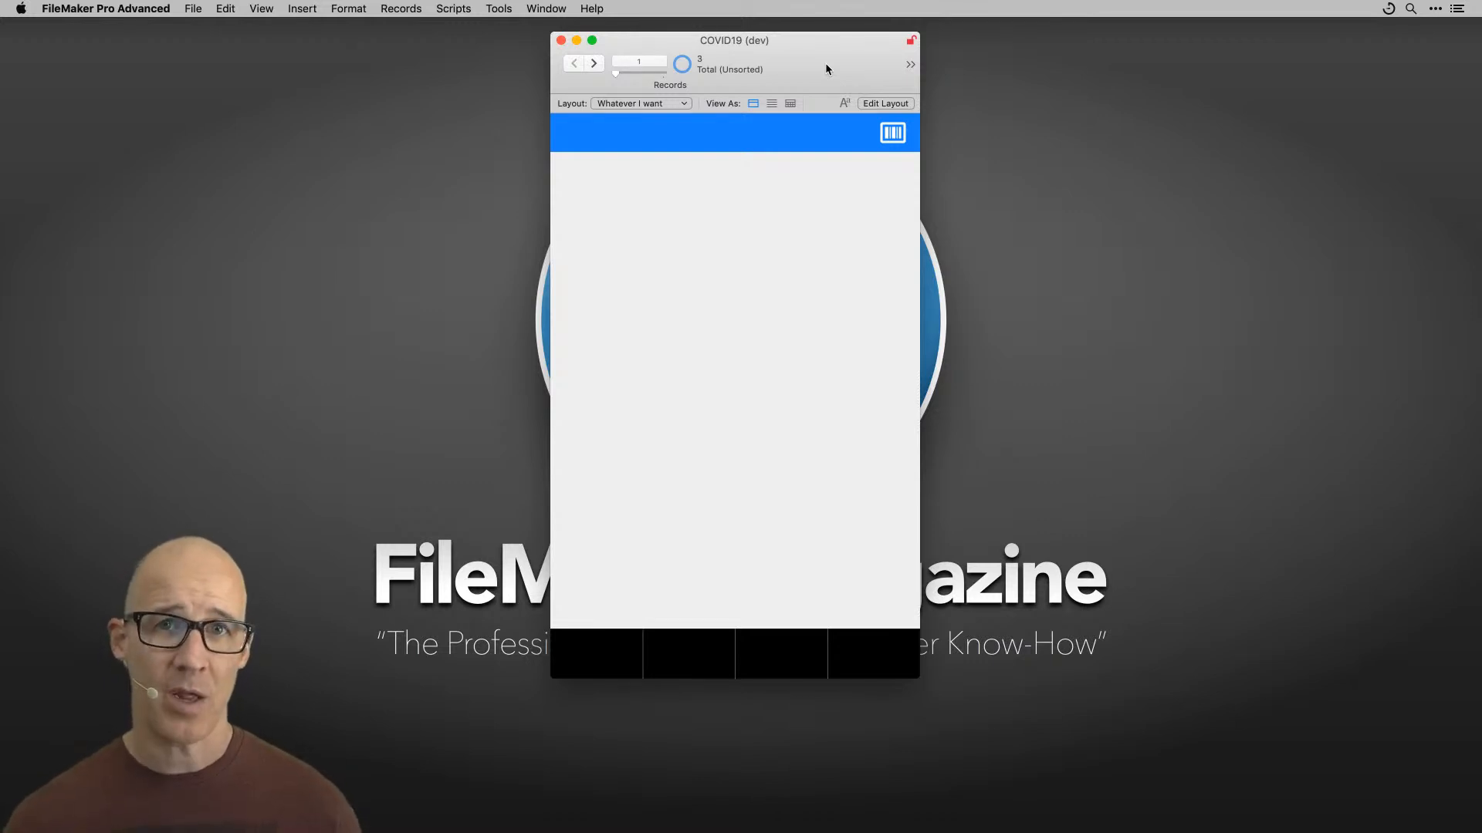
Step: Open Manage Layouts and position it beside the main window
{"action": "key", "text": "super+shift+l"}
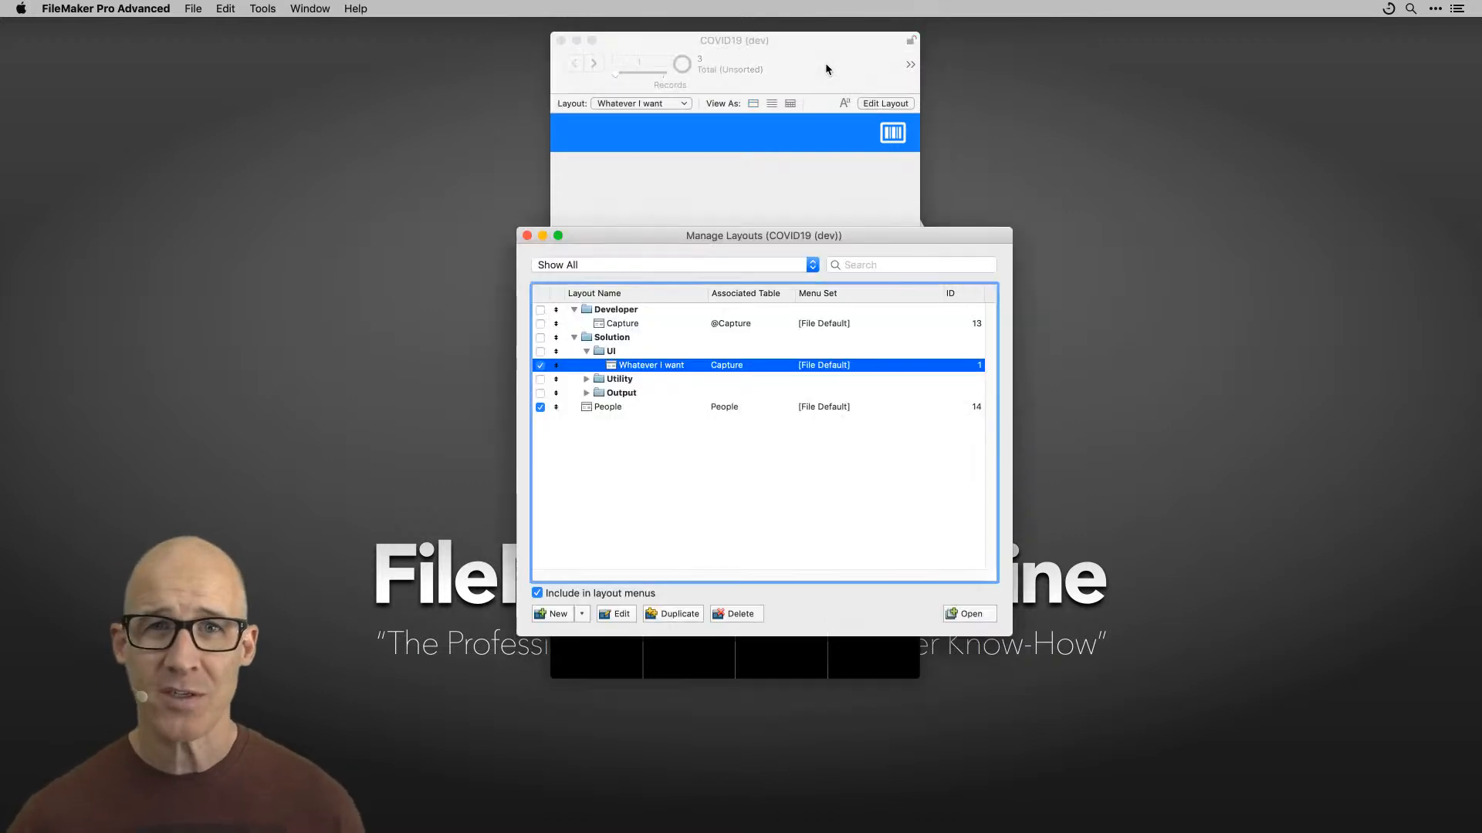
{"action": "left_click_drag", "start_coordinate": [786, 236], "coordinate": [1147, 82]}
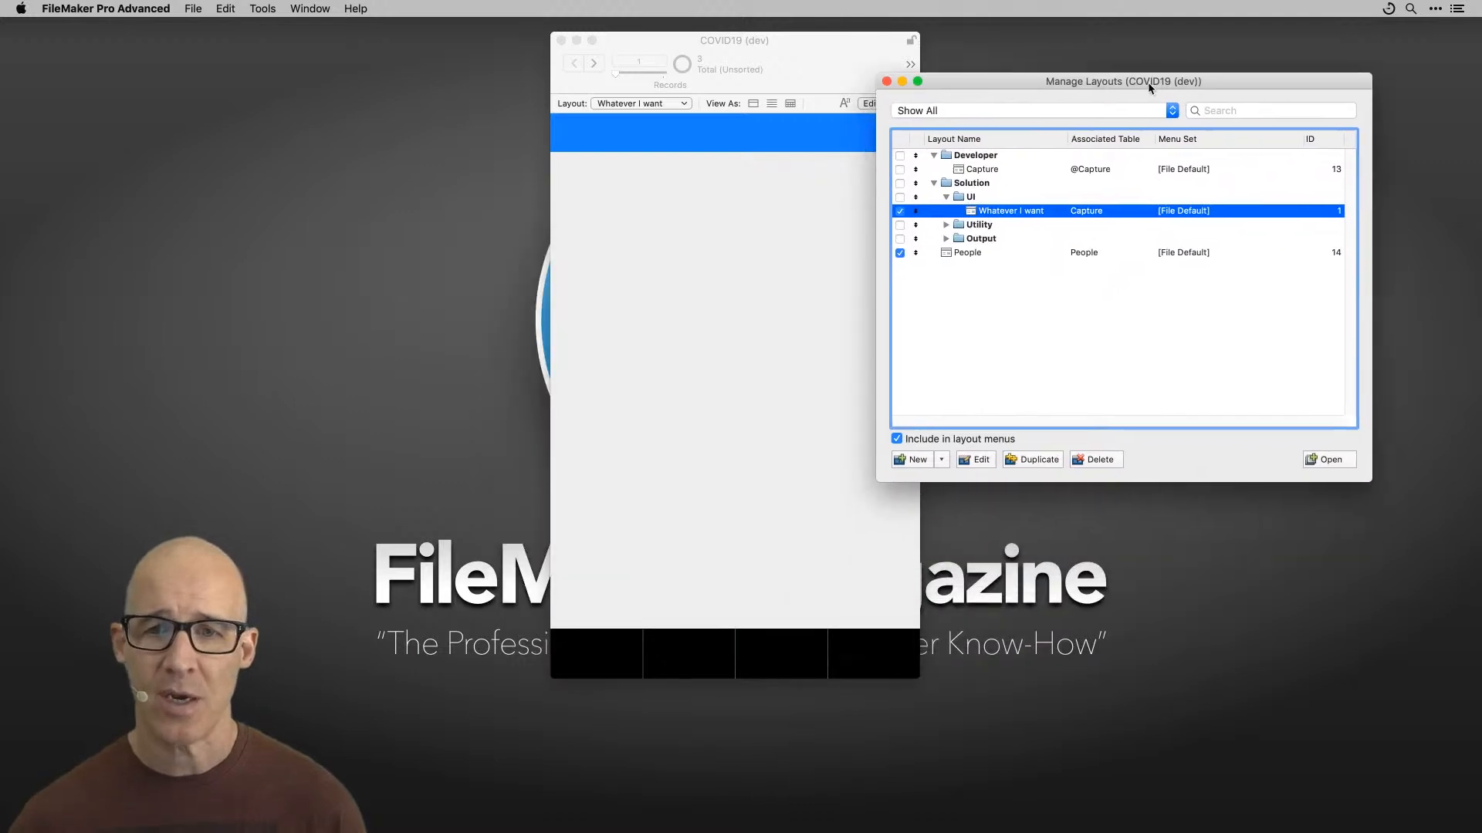
{"action": "left_click_drag", "start_coordinate": [1365, 474], "coordinate": [1355, 529]}
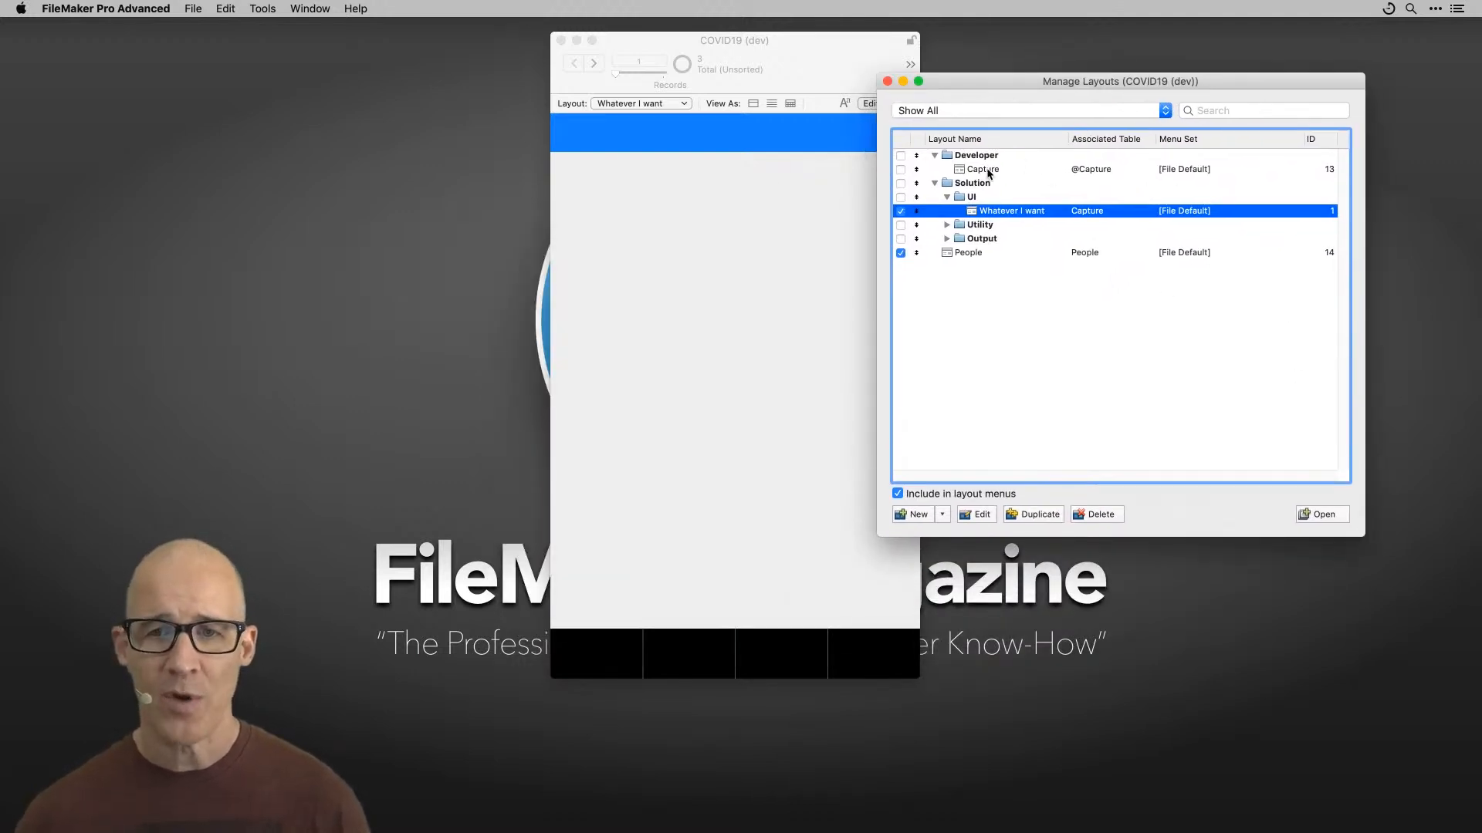
{"action": "left_click", "coordinate": [817, 227]}
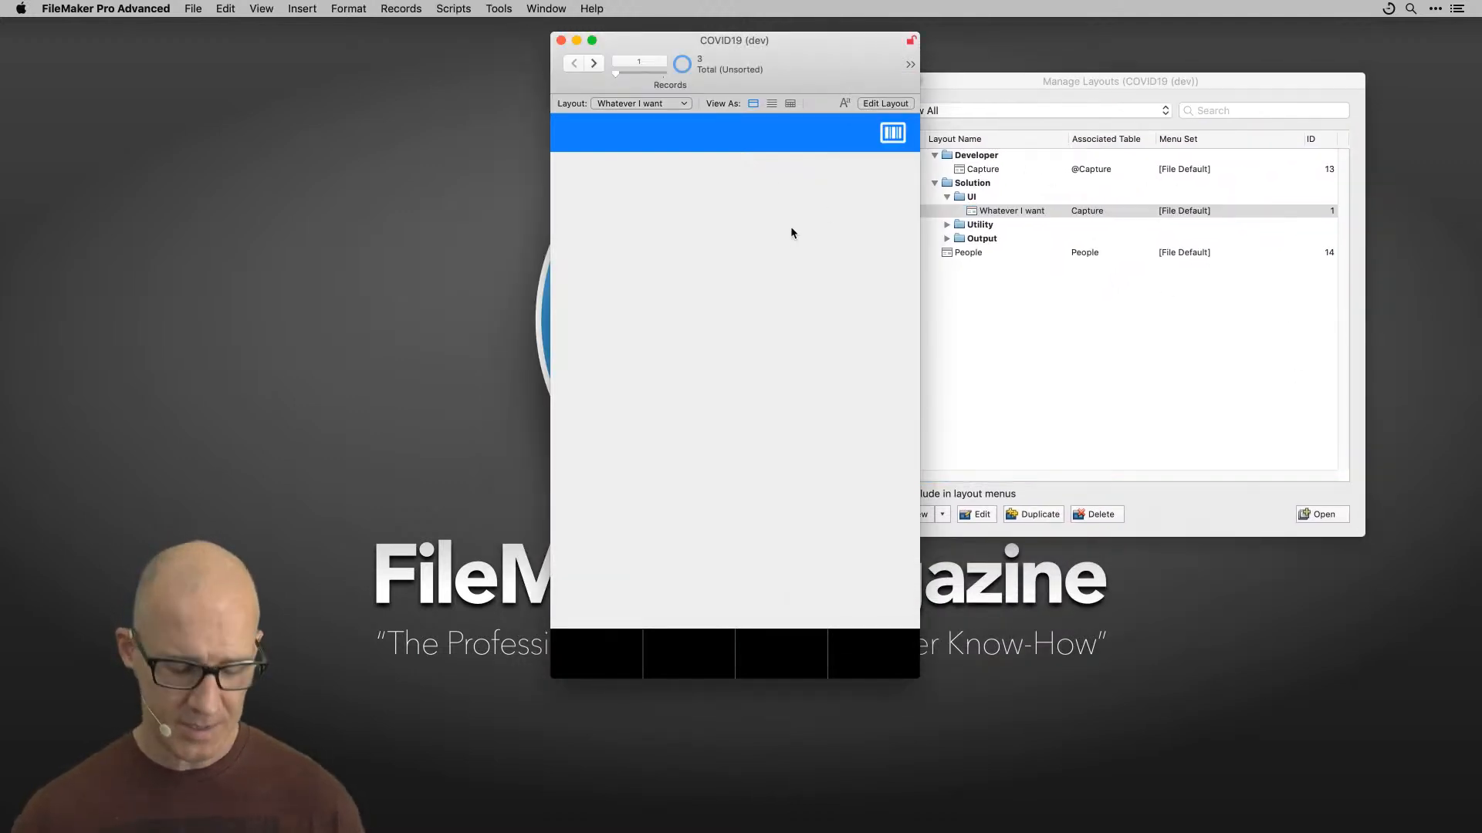
Step: Open Manage Database, compare the Tables list with the relationships graph, and move the People table occurrence
{"action": "key", "text": "super+shift+d"}
{"action": "left_click_drag", "start_coordinate": [993, 27], "coordinate": [891, 105]}
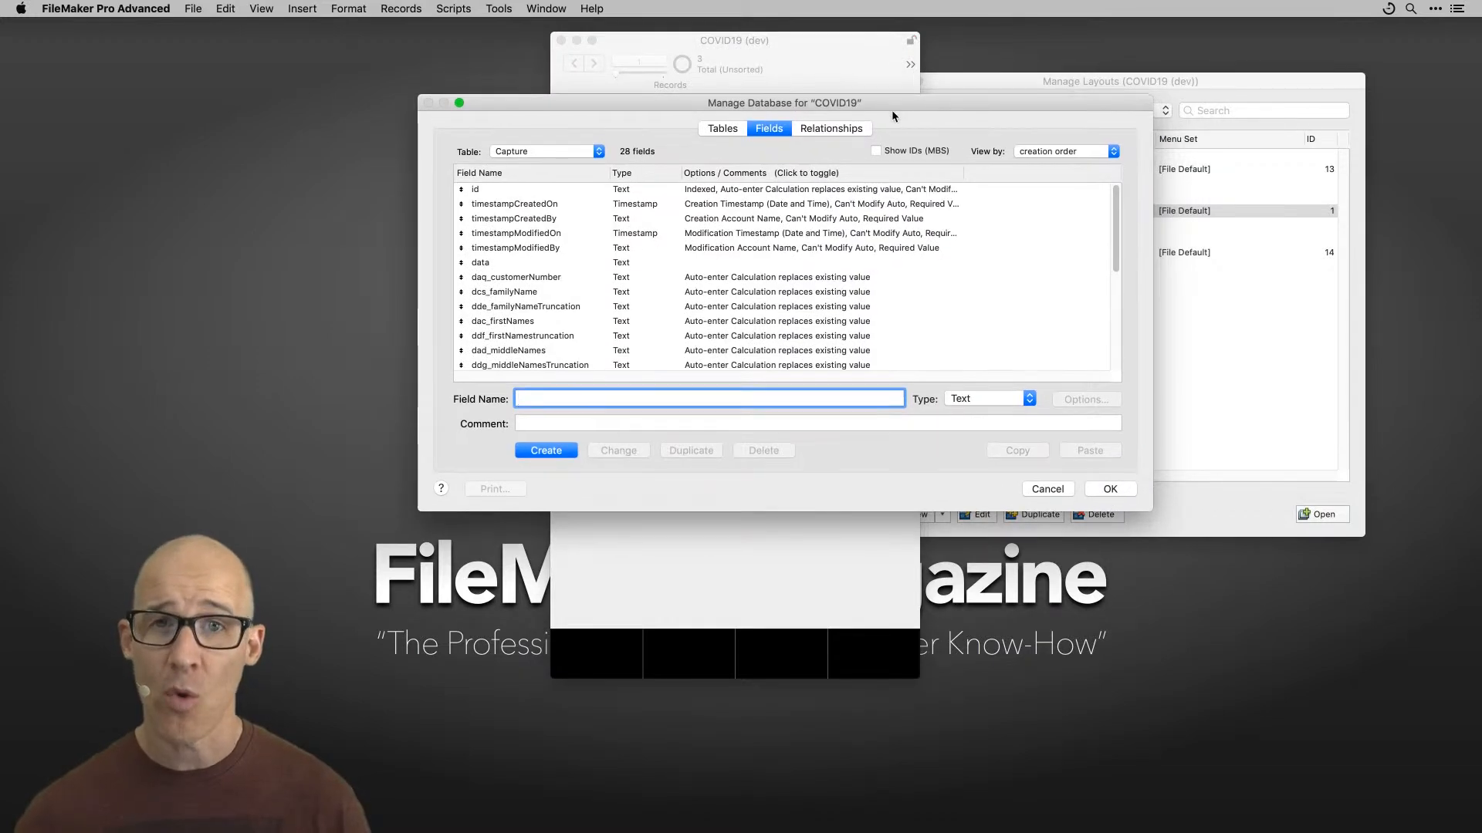
{"action": "left_click", "coordinate": [849, 127]}
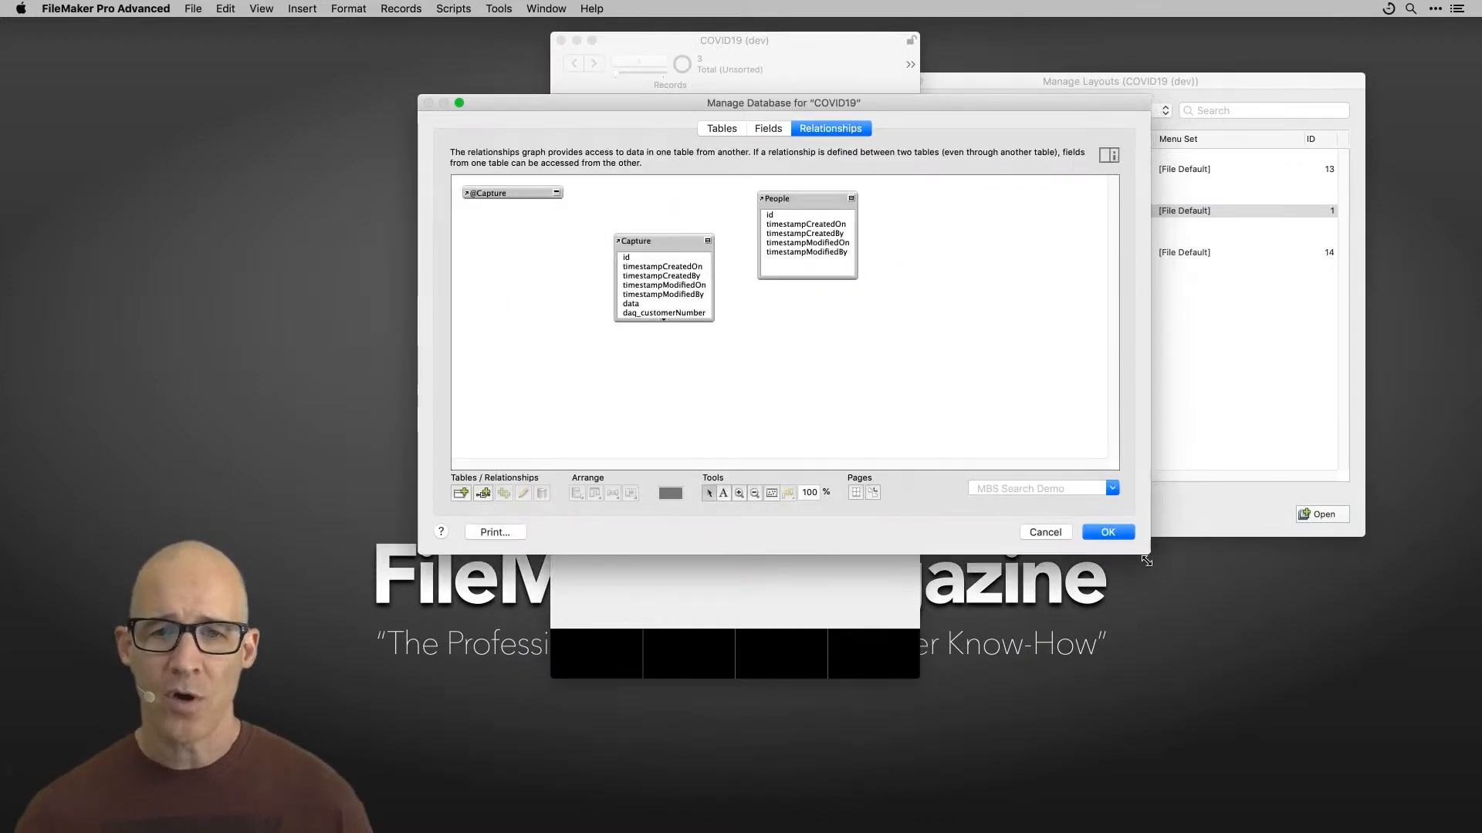
{"action": "left_click", "coordinate": [733, 133]}
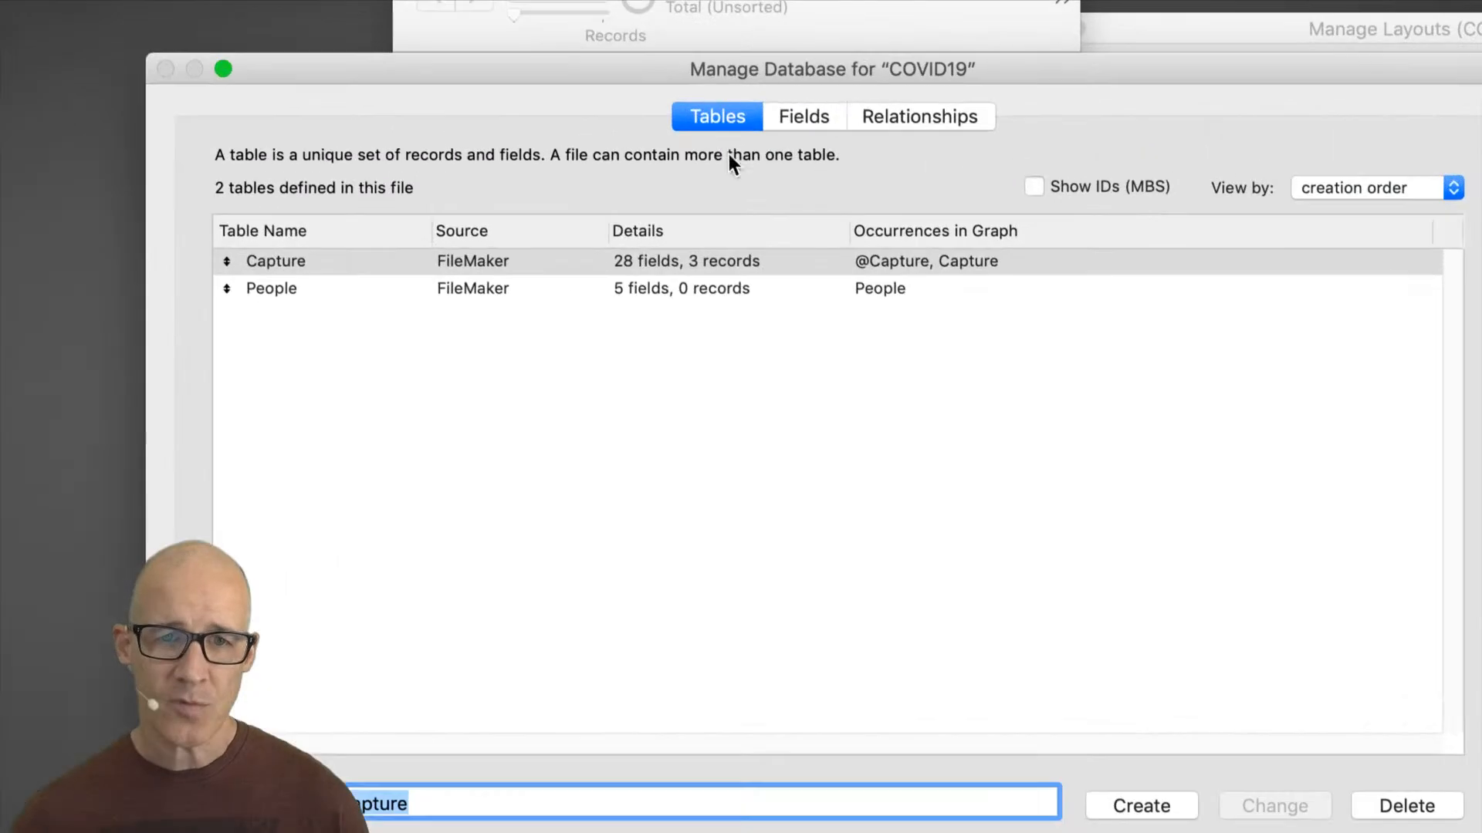
{"action": "left_click", "coordinate": [258, 289]}
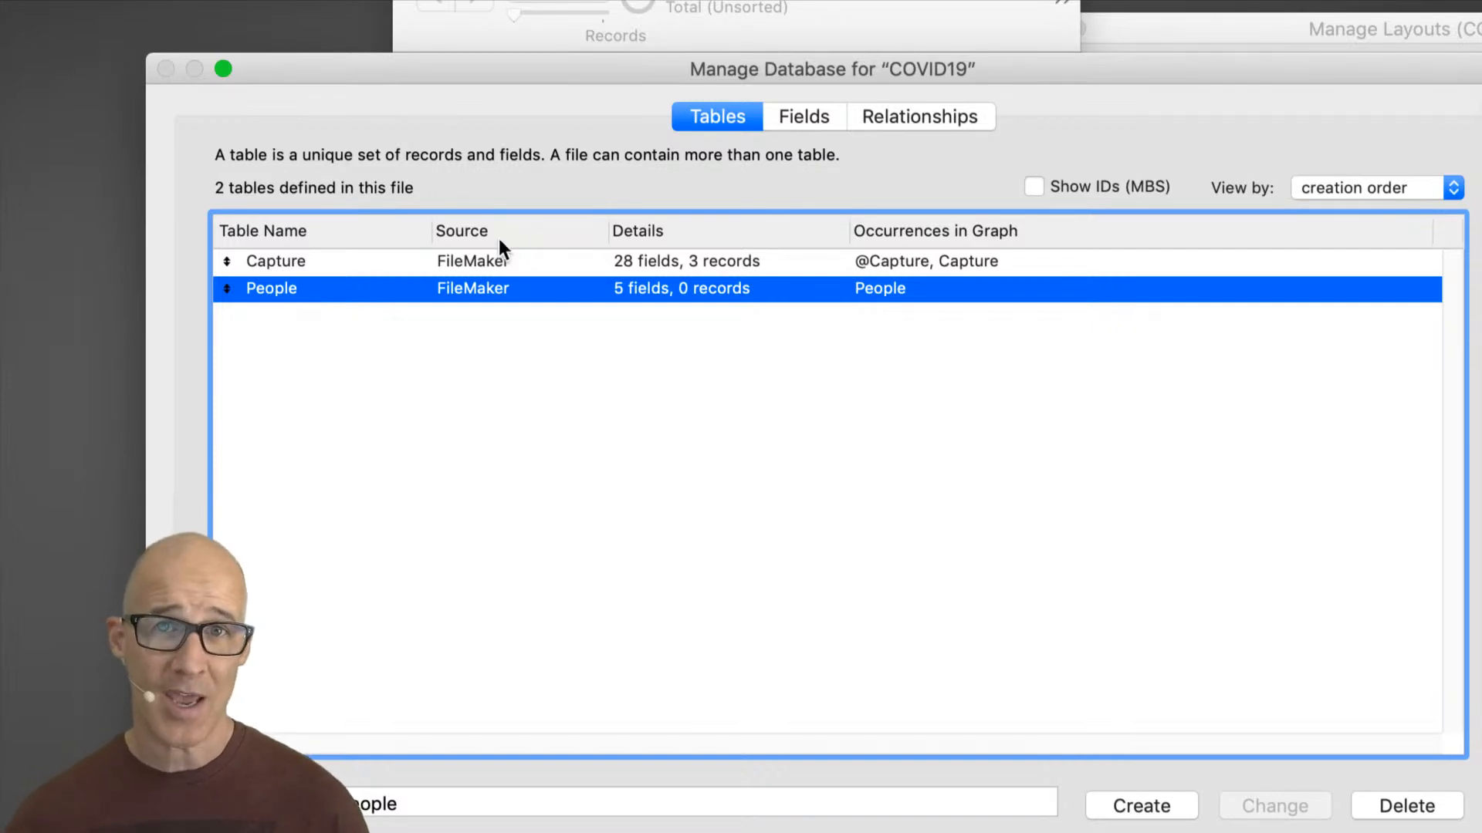
{"action": "left_click", "coordinate": [938, 118]}
{"action": "left_click", "coordinate": [849, 270]}
{"action": "left_click_drag", "start_coordinate": [850, 270], "coordinate": [857, 331]}
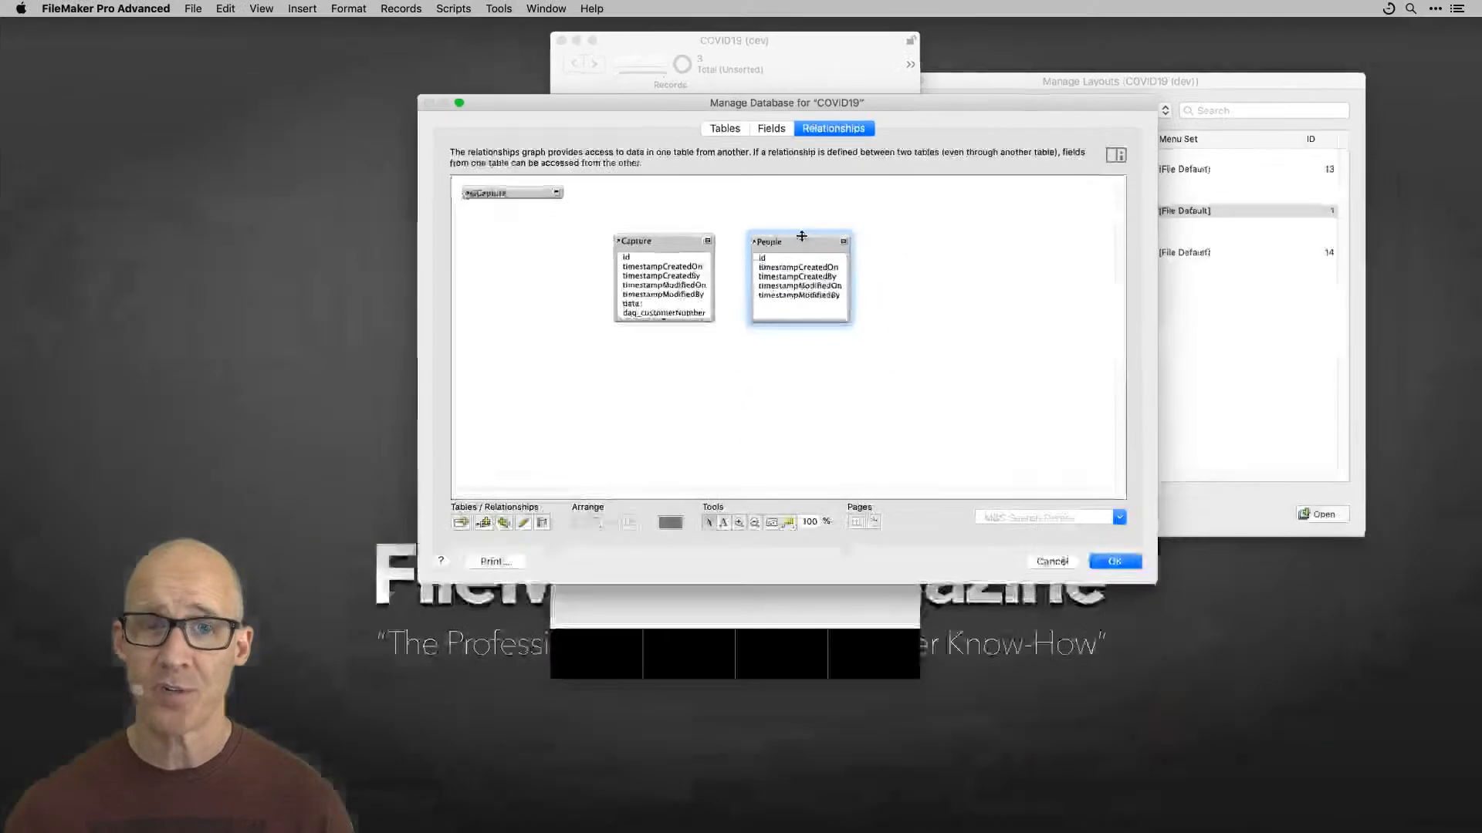
{"action": "left_click", "coordinate": [1113, 566]}
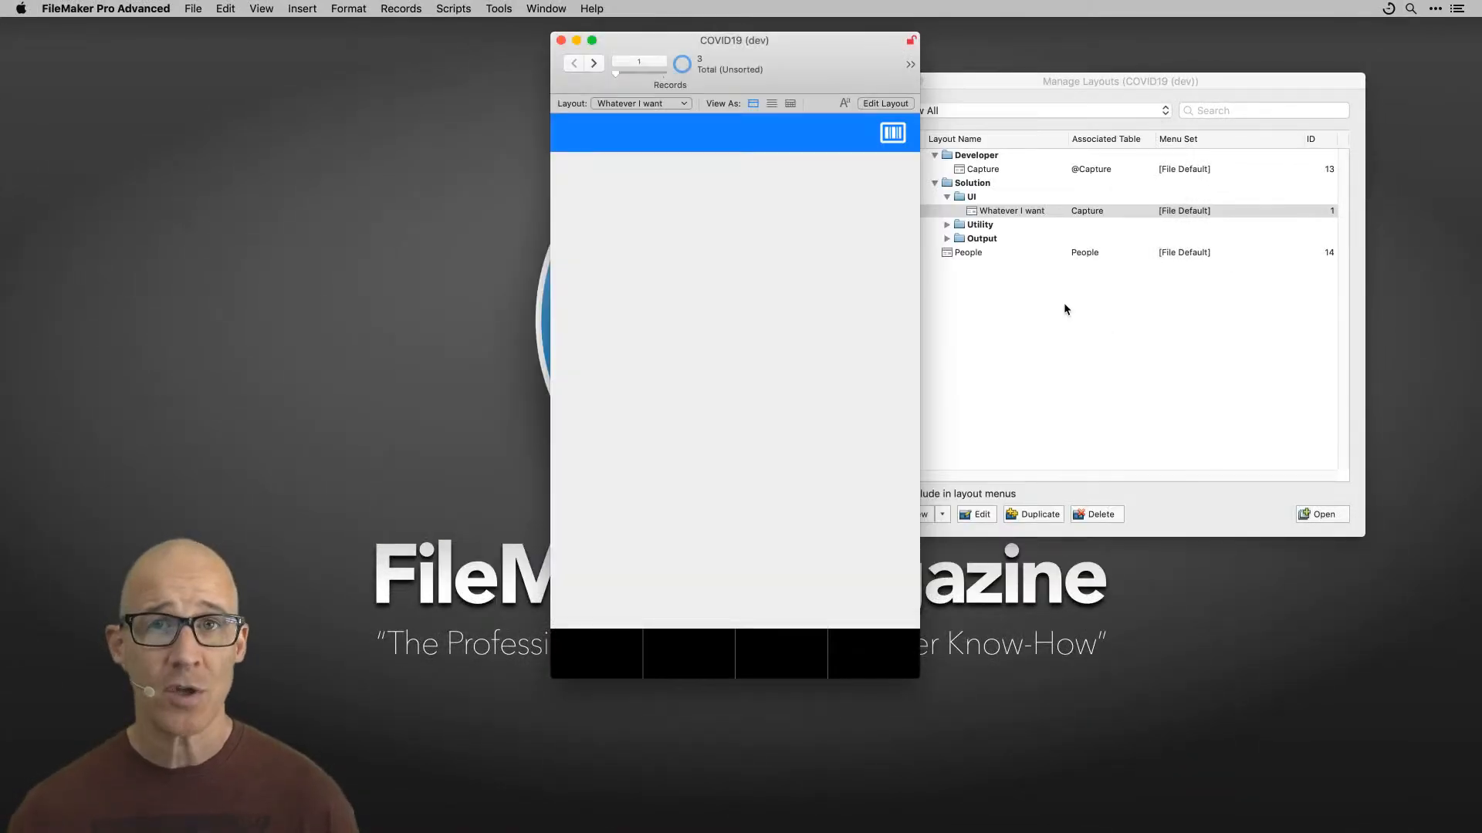
Step: Open the People layout in a new window and arrange the windows side by side
{"action": "left_click", "coordinate": [1064, 303]}
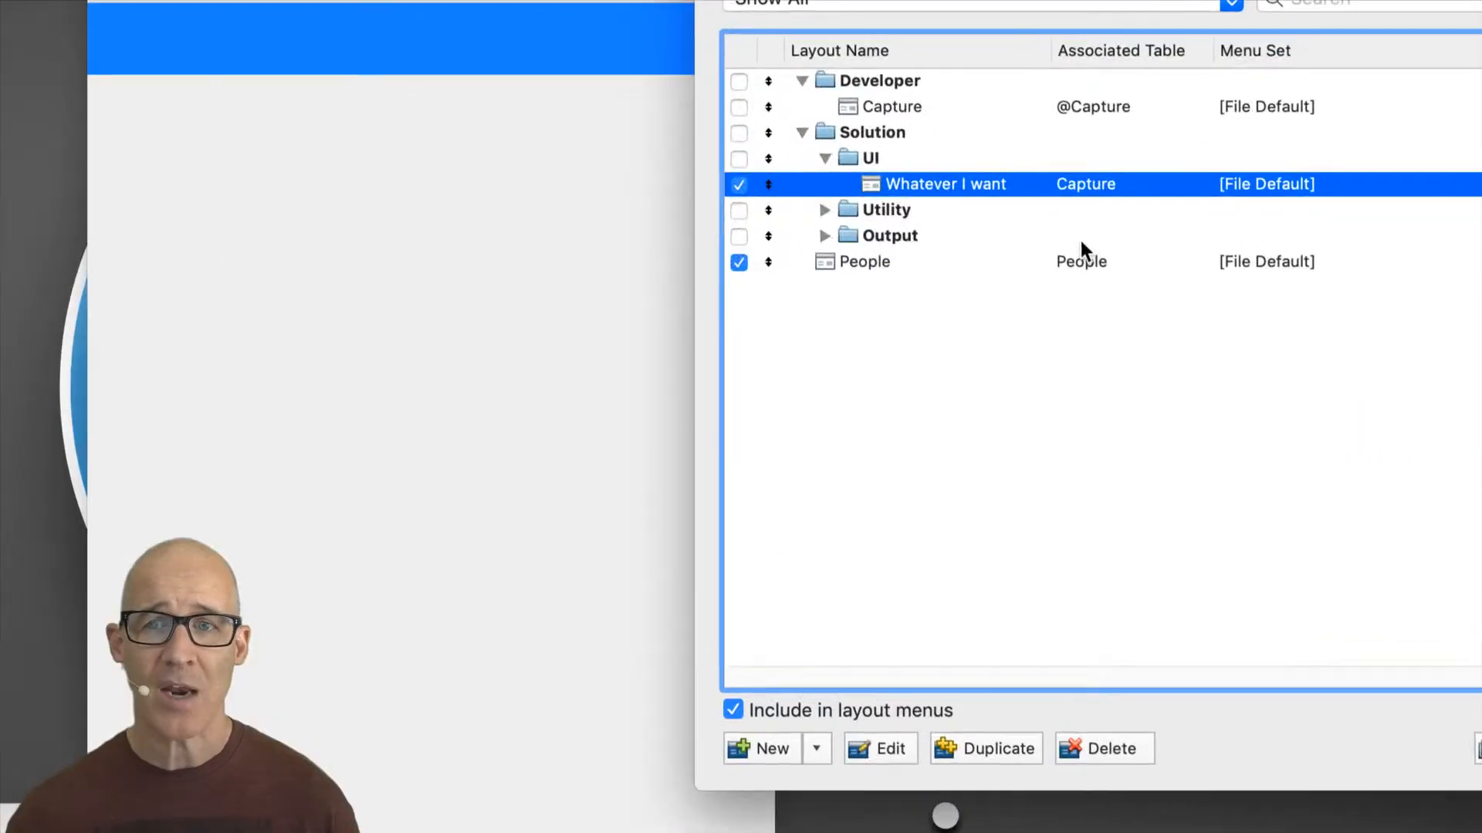
{"action": "left_click", "coordinate": [872, 266]}
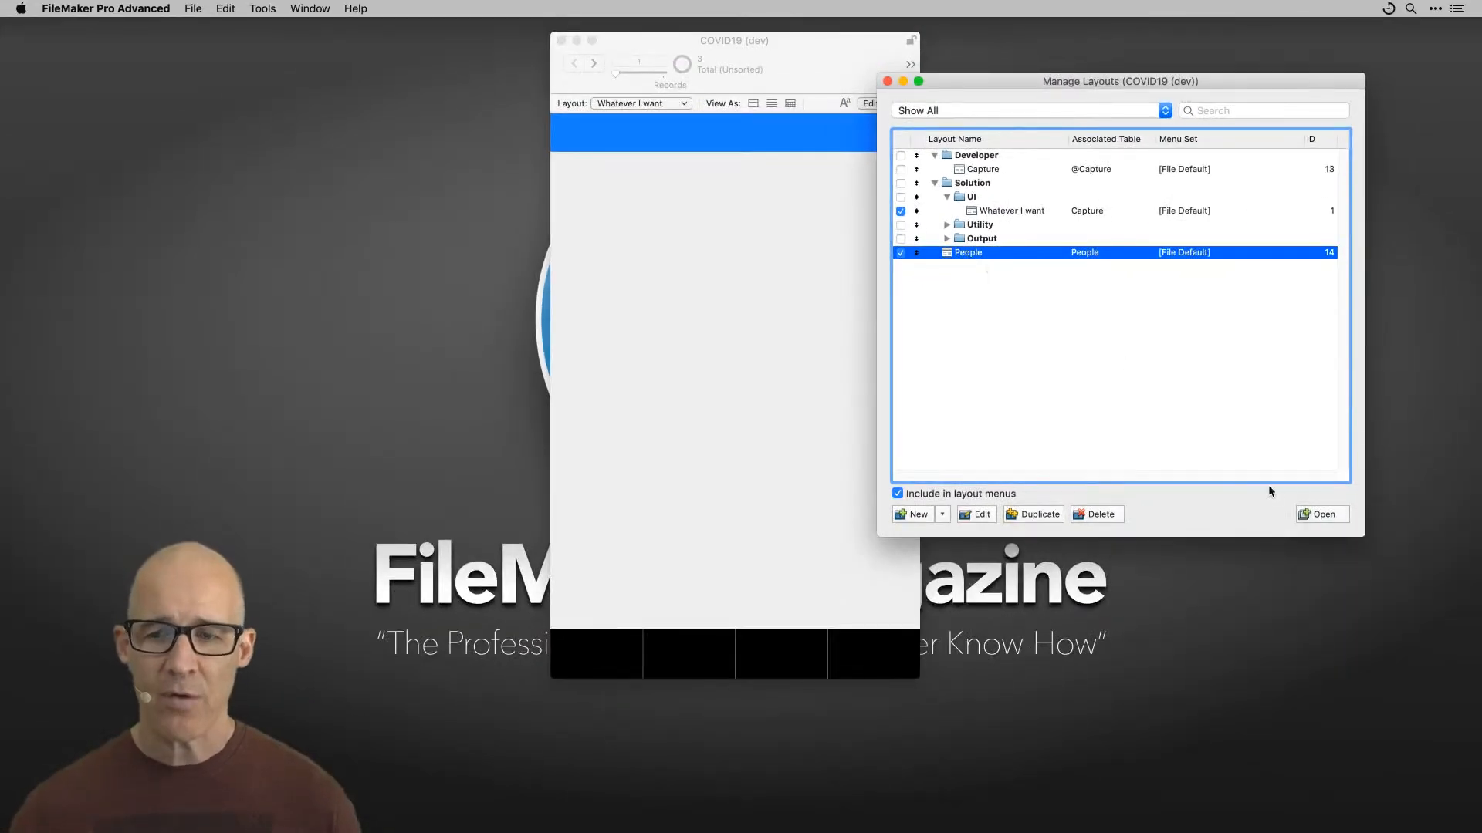
{"action": "left_click", "coordinate": [1322, 516]}
{"action": "left_click_drag", "start_coordinate": [928, 676], "coordinate": [1130, 483]}
{"action": "left_click_drag", "start_coordinate": [925, 74], "coordinate": [1082, 256]}
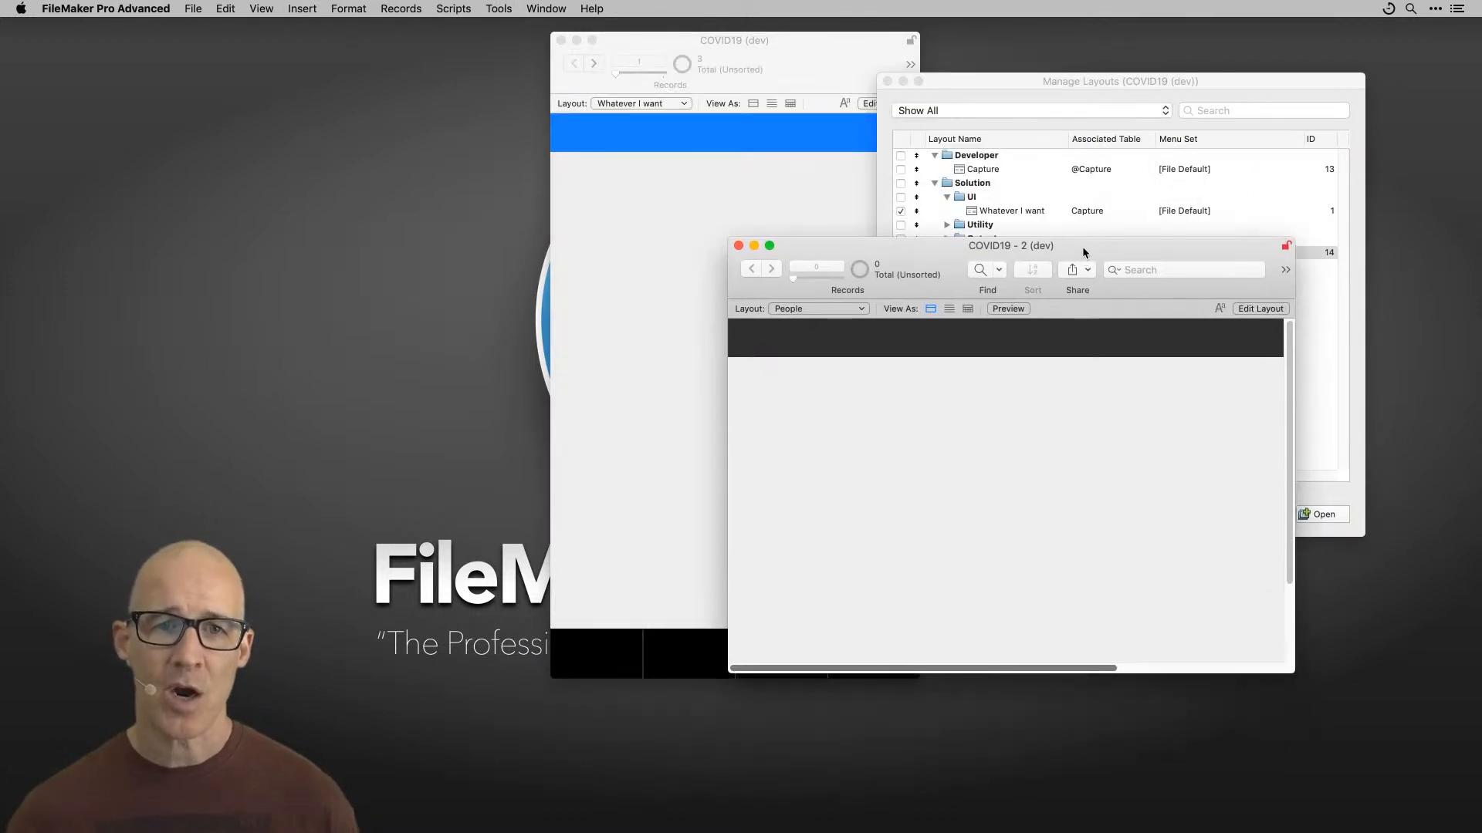
{"action": "left_click_drag", "start_coordinate": [797, 51], "coordinate": [730, 51]}
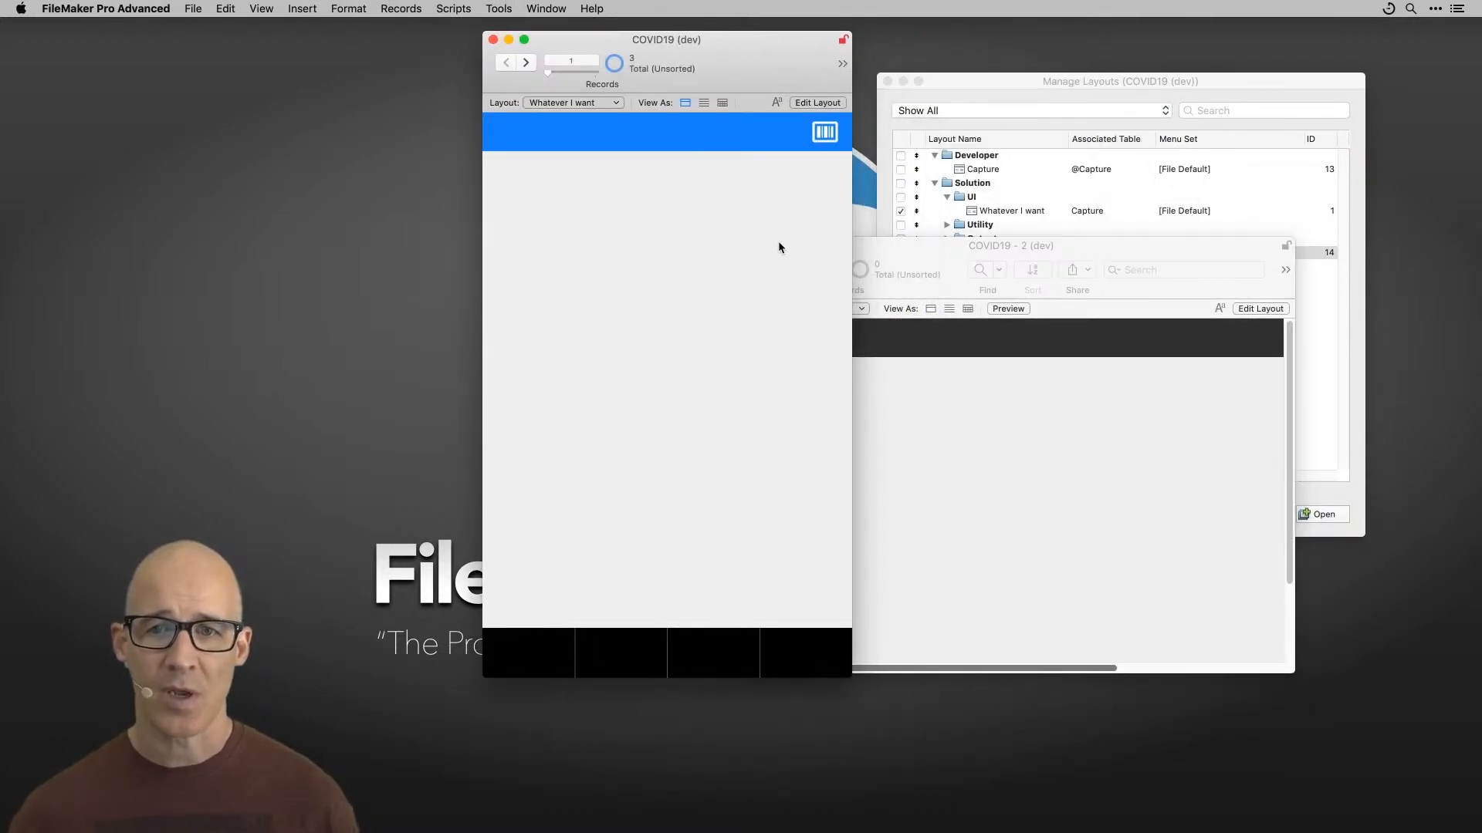
Step: Open Manage Database from the Manage Layouts dialog to review the relationships graph
{"action": "left_click", "coordinate": [1012, 83]}
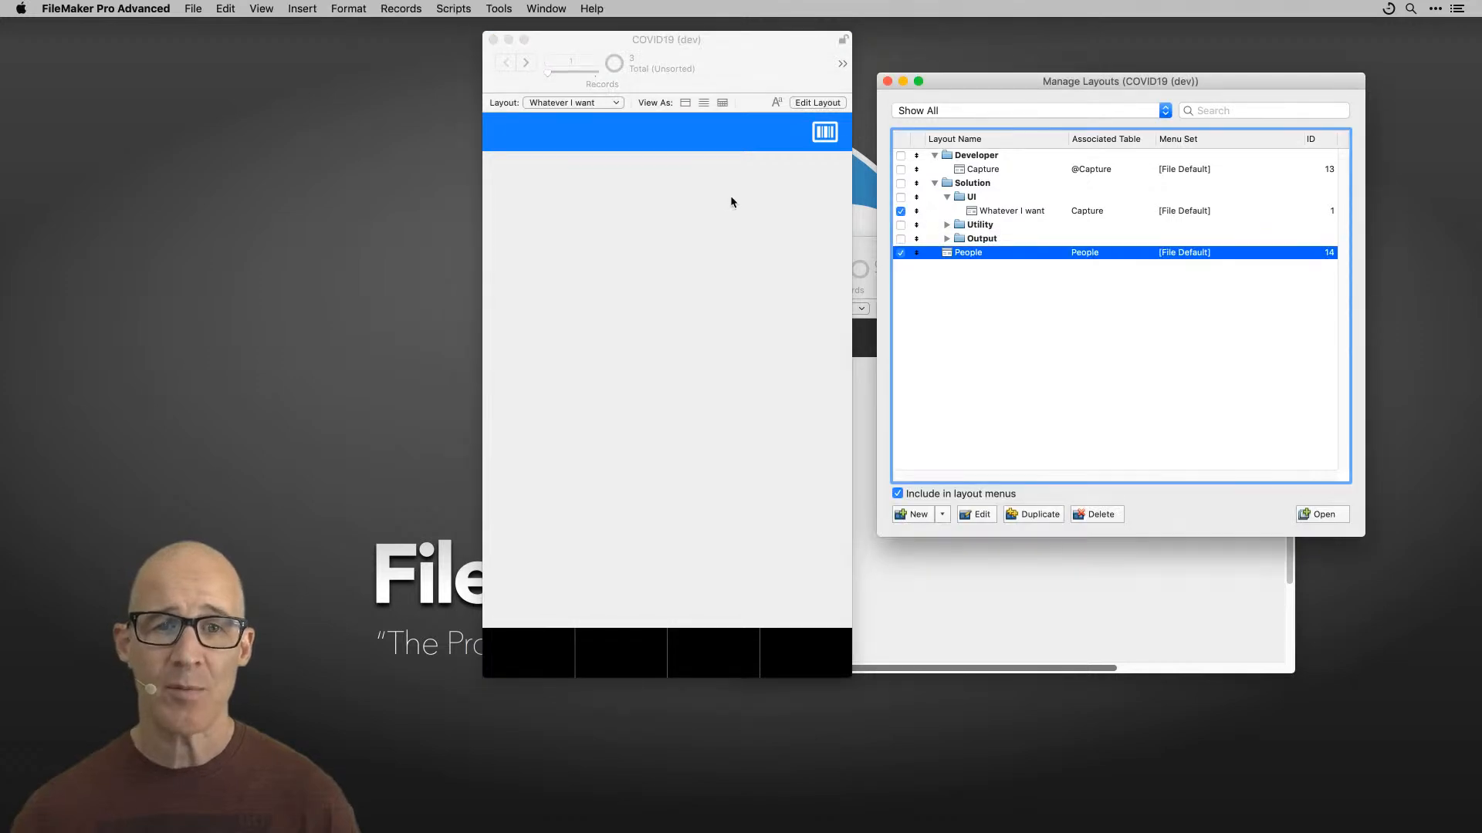
{"action": "key", "text": "shift+super+d"}
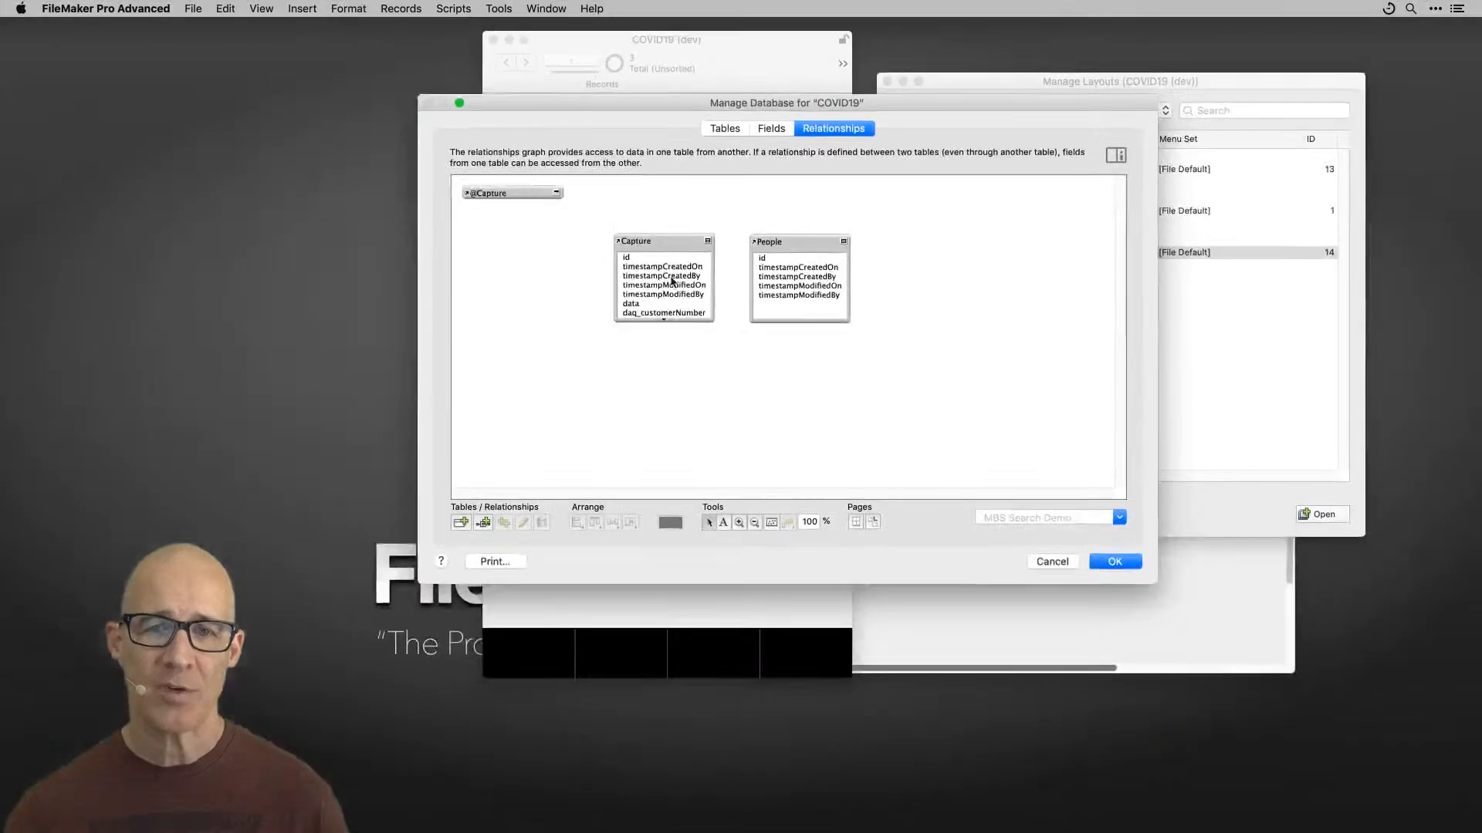
{"action": "left_click", "coordinate": [1136, 565]}
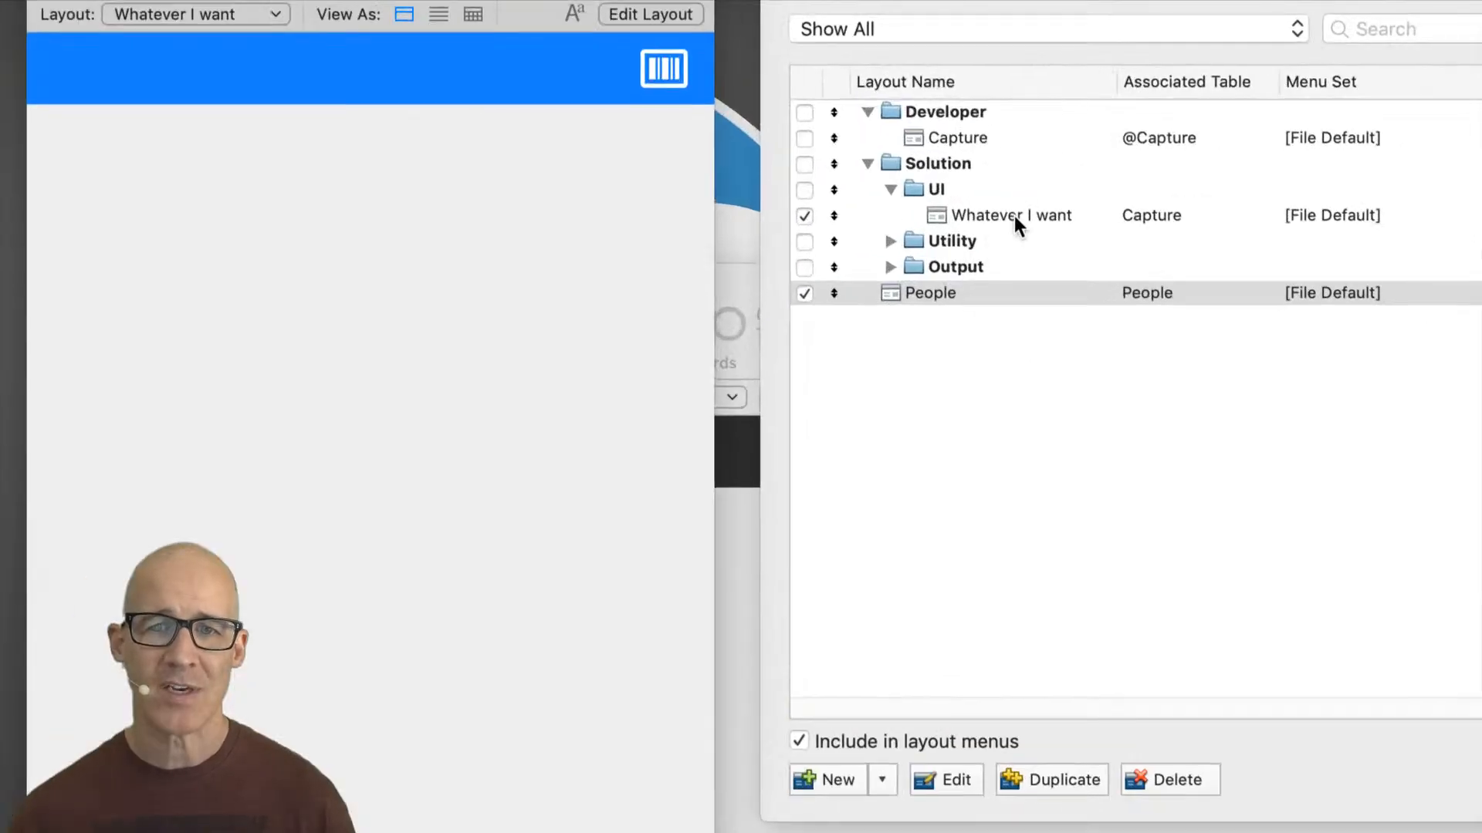
Step: Rename the Whatever I want layout to Capture in Layout Setup
{"action": "double_click", "coordinate": [1017, 213]}
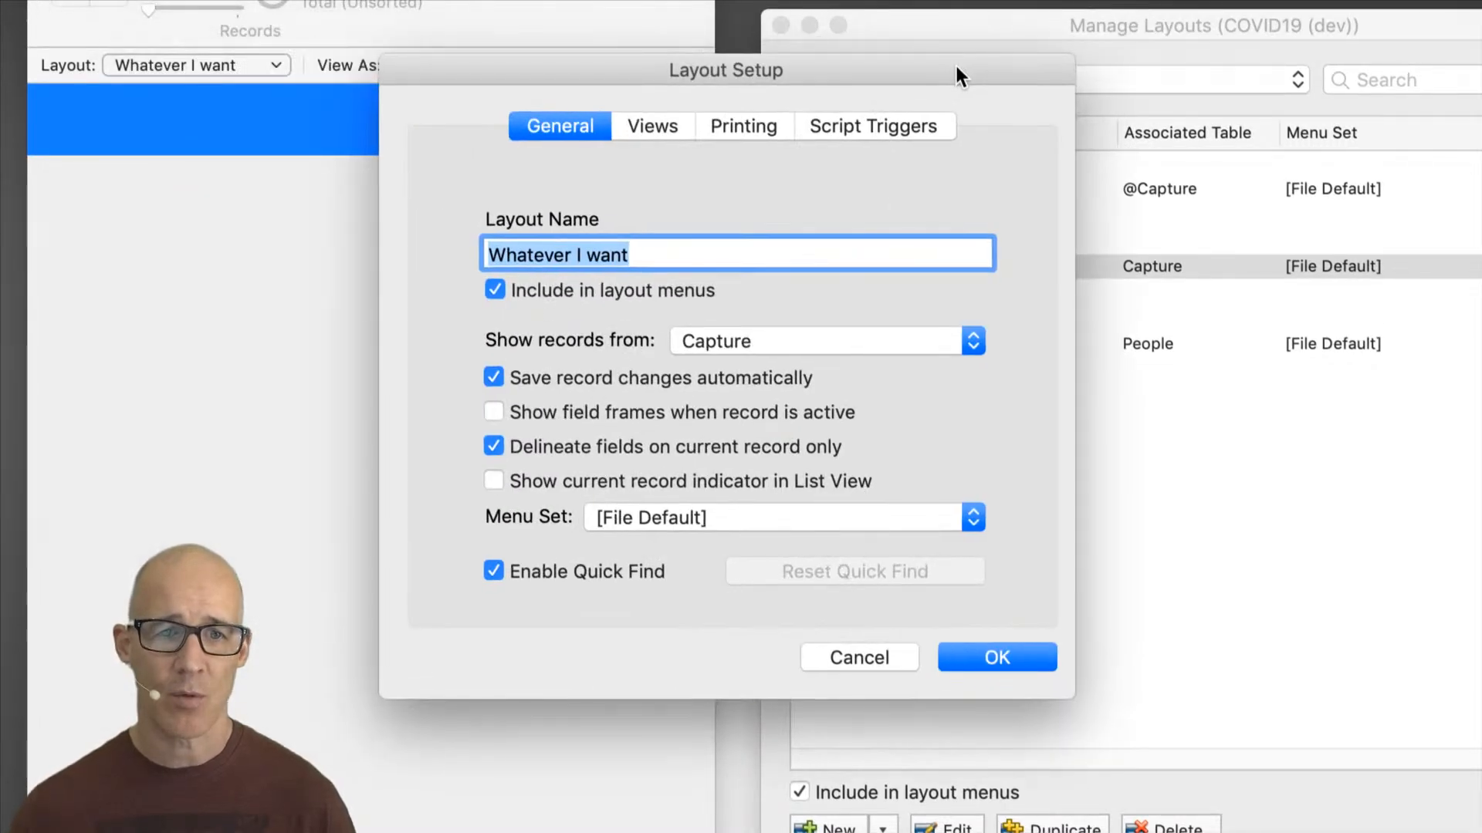
{"action": "key", "text": "Left"}
{"action": "type", "text": "cap"}
{"action": "key", "text": "super+a"}
{"action": "type", "text": "Capture"}
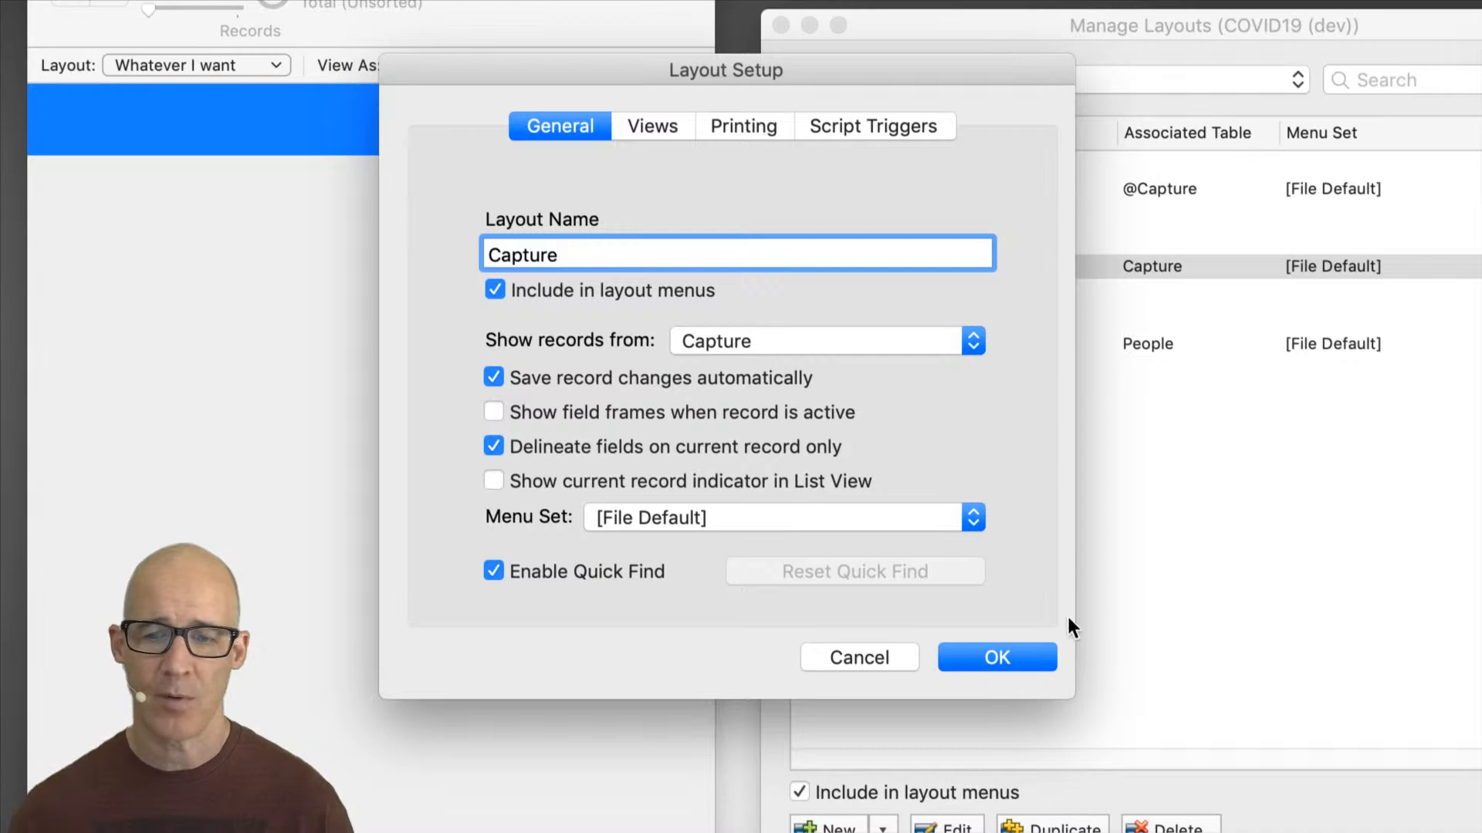
{"action": "left_click", "coordinate": [1019, 658]}
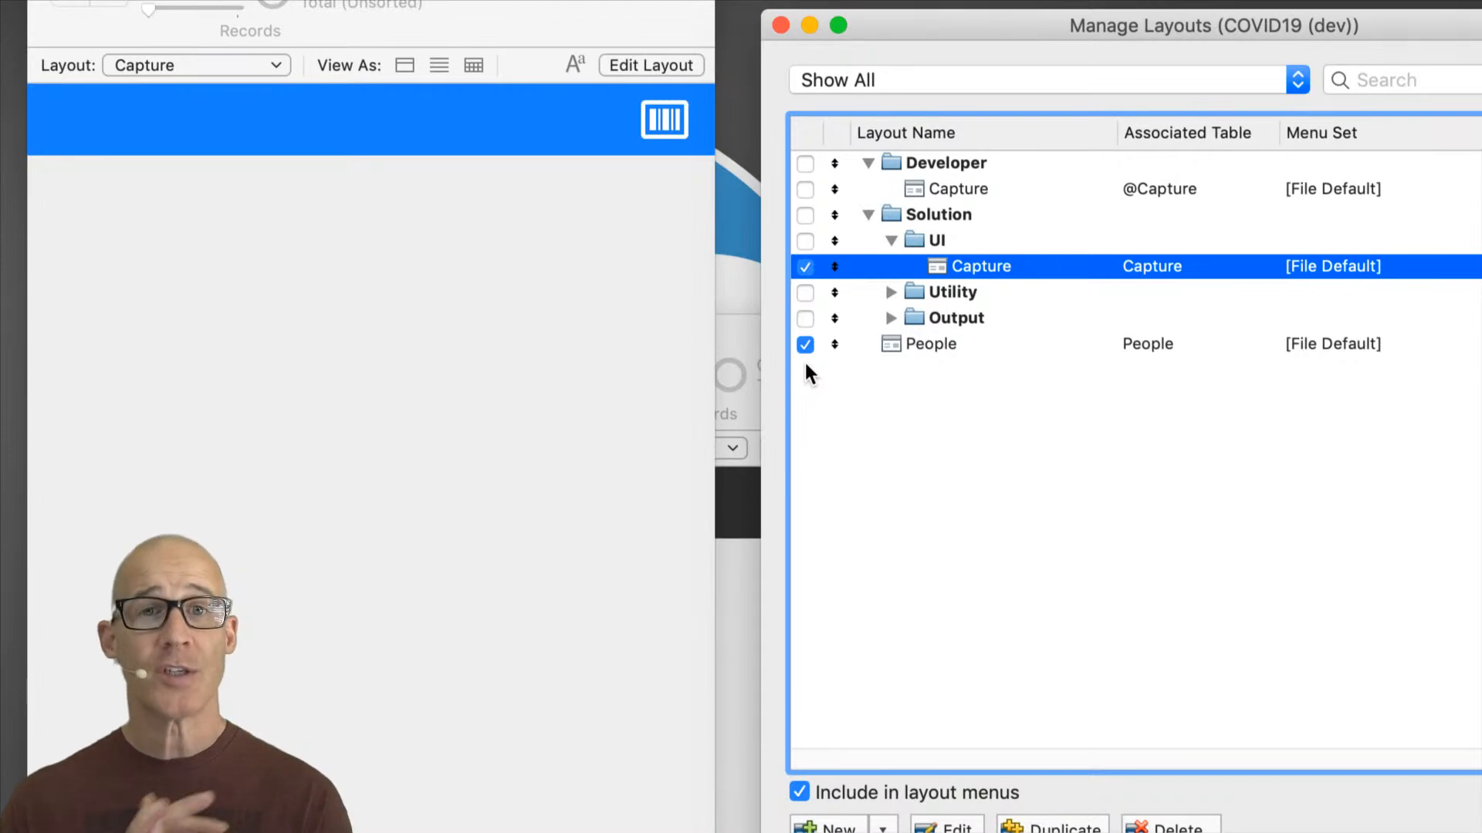
Step: From the People window, open Manage Database to view the People table's fields
{"action": "left_click", "coordinate": [742, 325]}
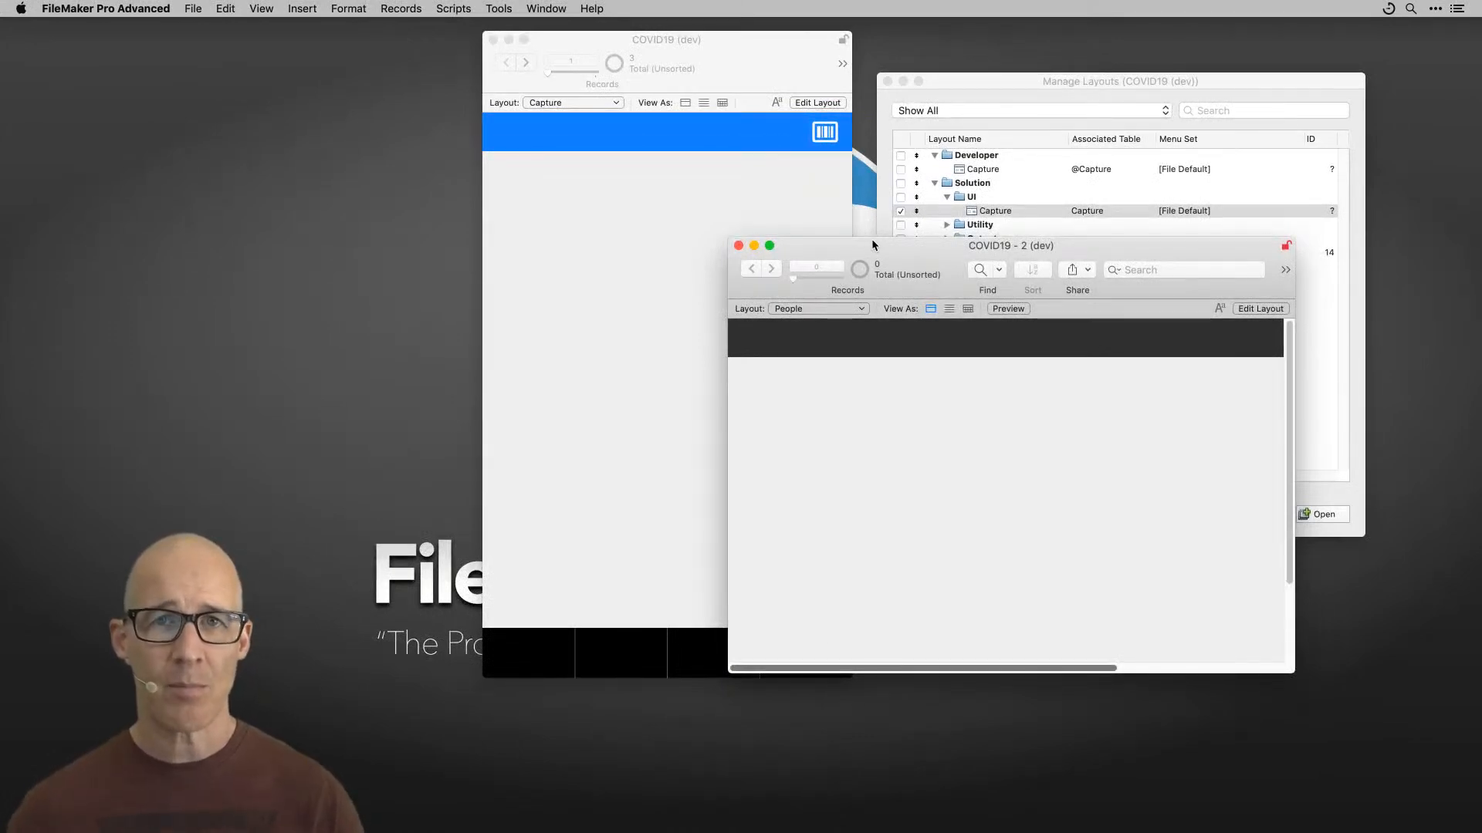
{"action": "left_click_drag", "start_coordinate": [878, 247], "coordinate": [779, 150]}
{"action": "left_click_drag", "start_coordinate": [696, 56], "coordinate": [739, 80]}
{"action": "left_click", "coordinate": [945, 160]}
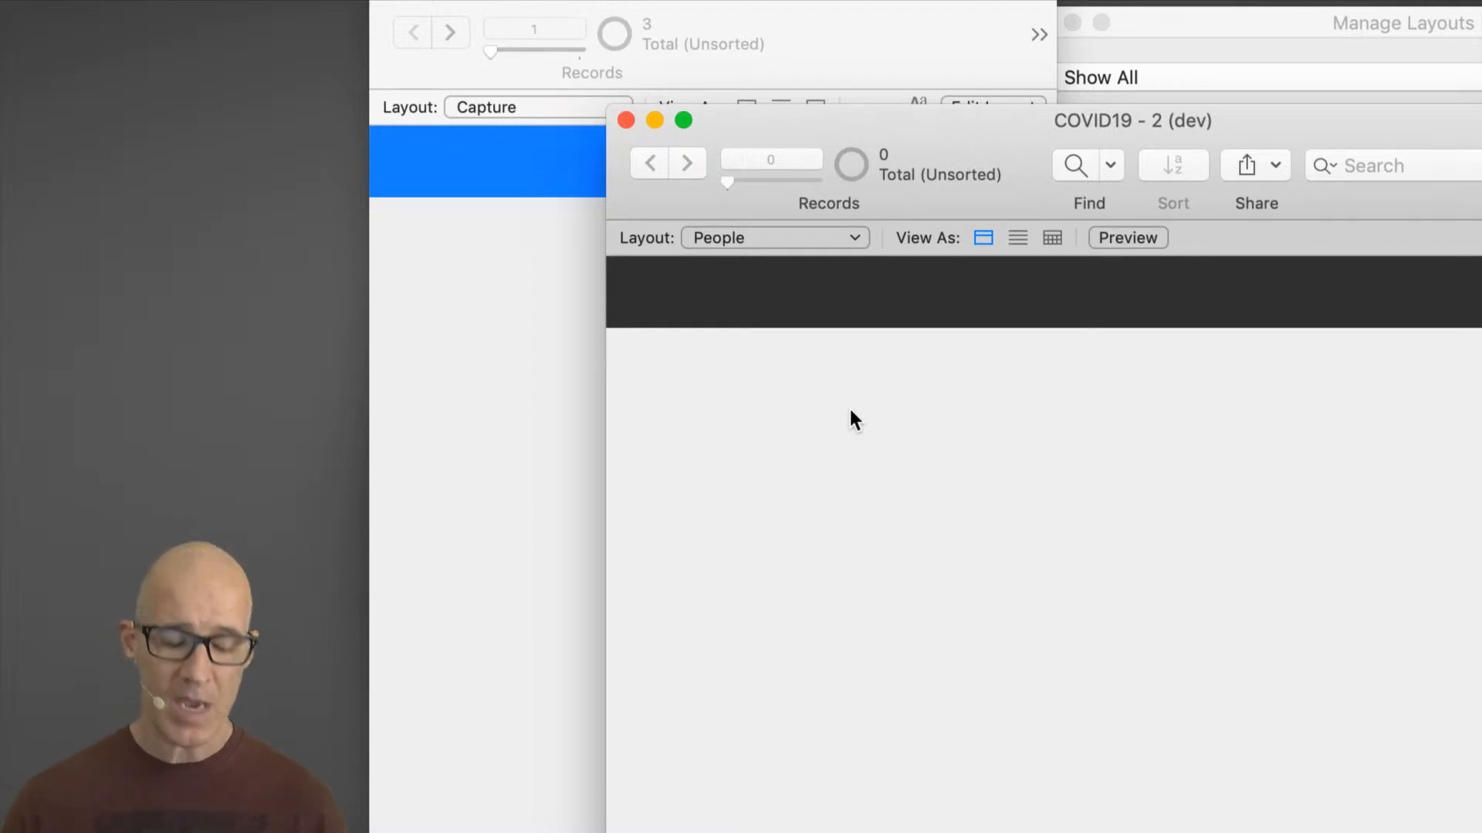
{"action": "key", "text": "super+shift+d"}
{"action": "left_click", "coordinate": [849, 101]}
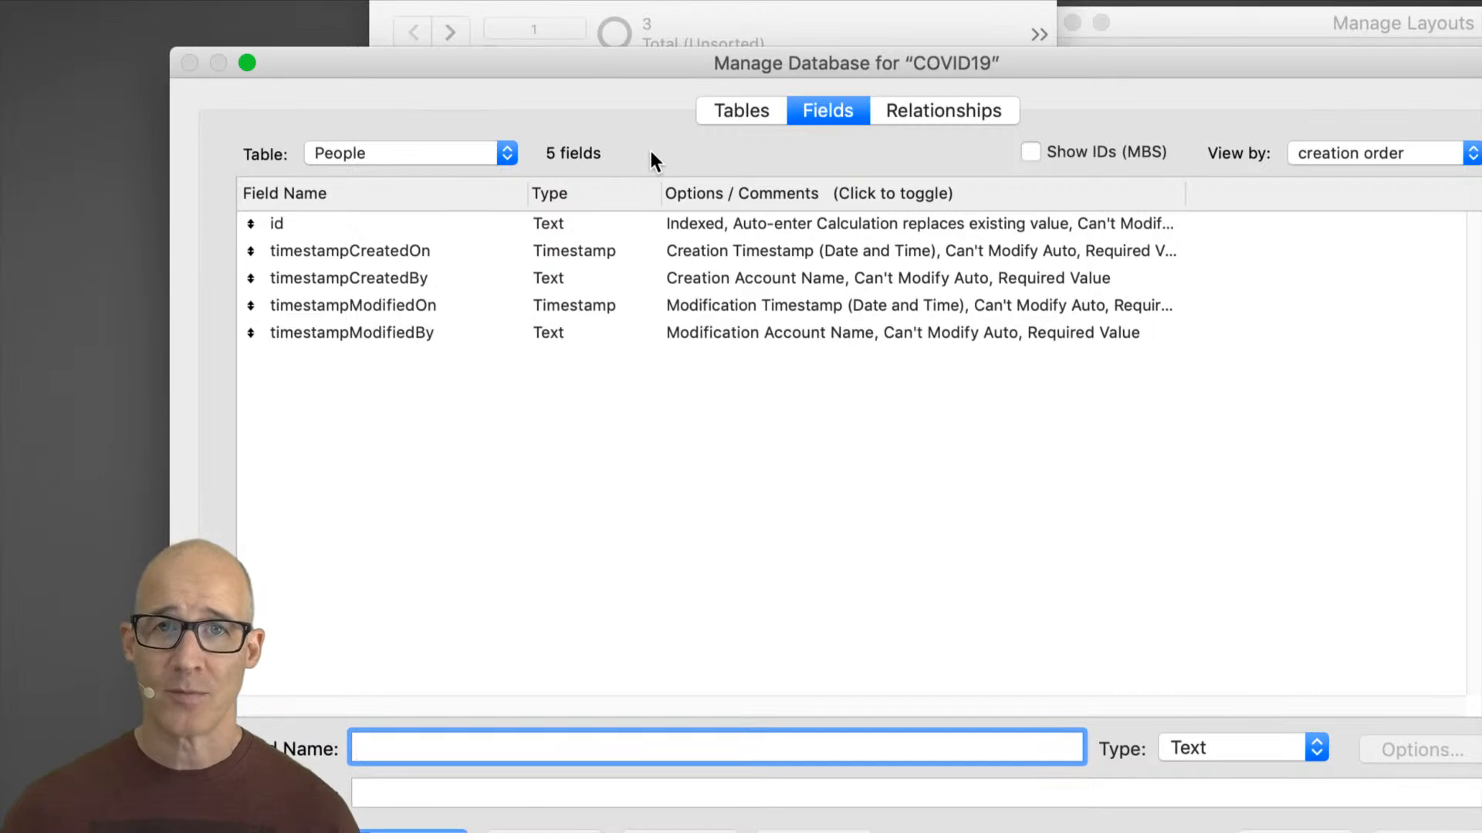
{"action": "key", "text": "Escape"}
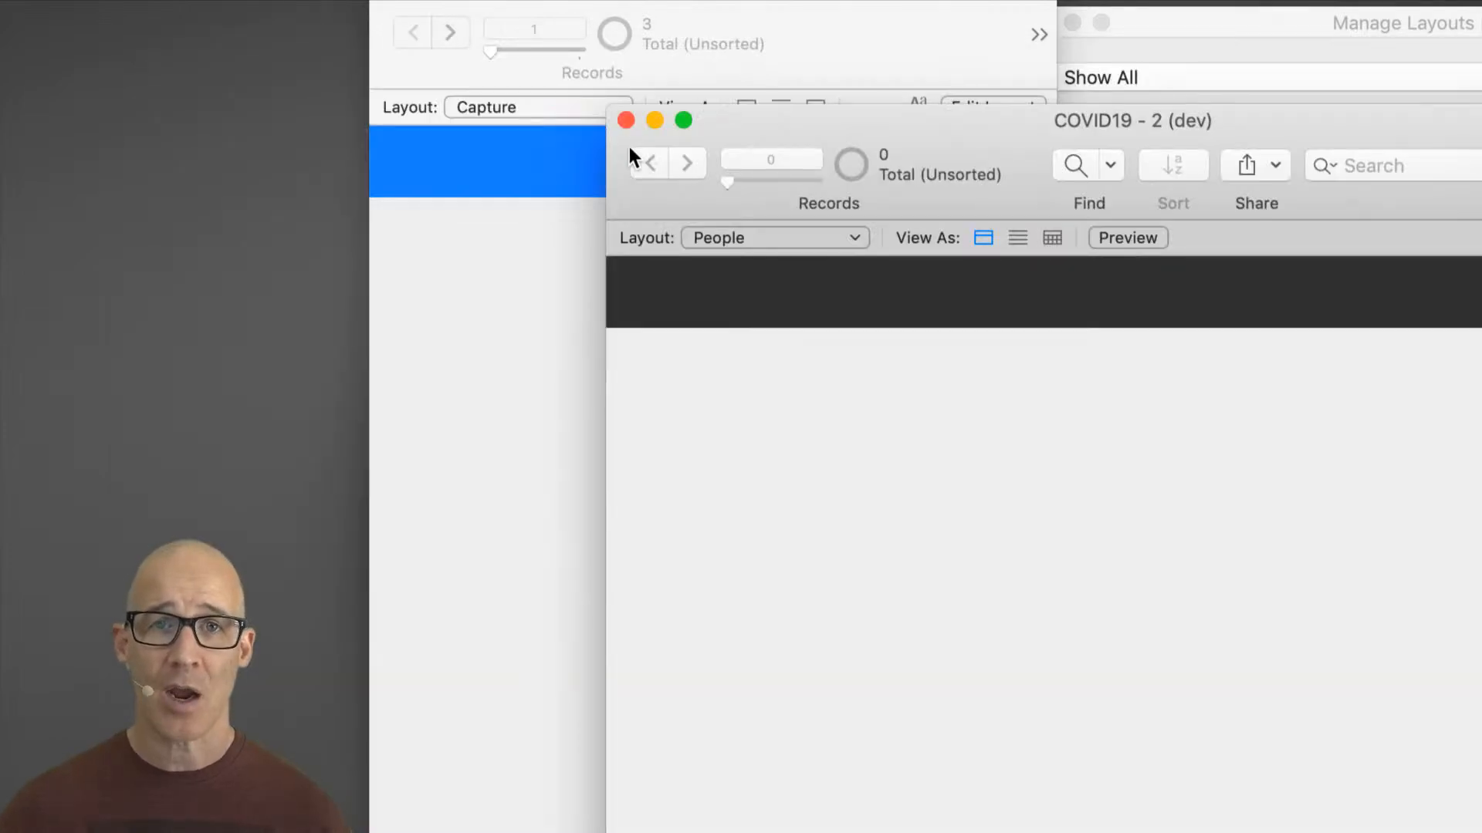
Step: From the Capture window, open Manage Database to view the Capture table's fields
{"action": "left_click", "coordinate": [534, 230]}
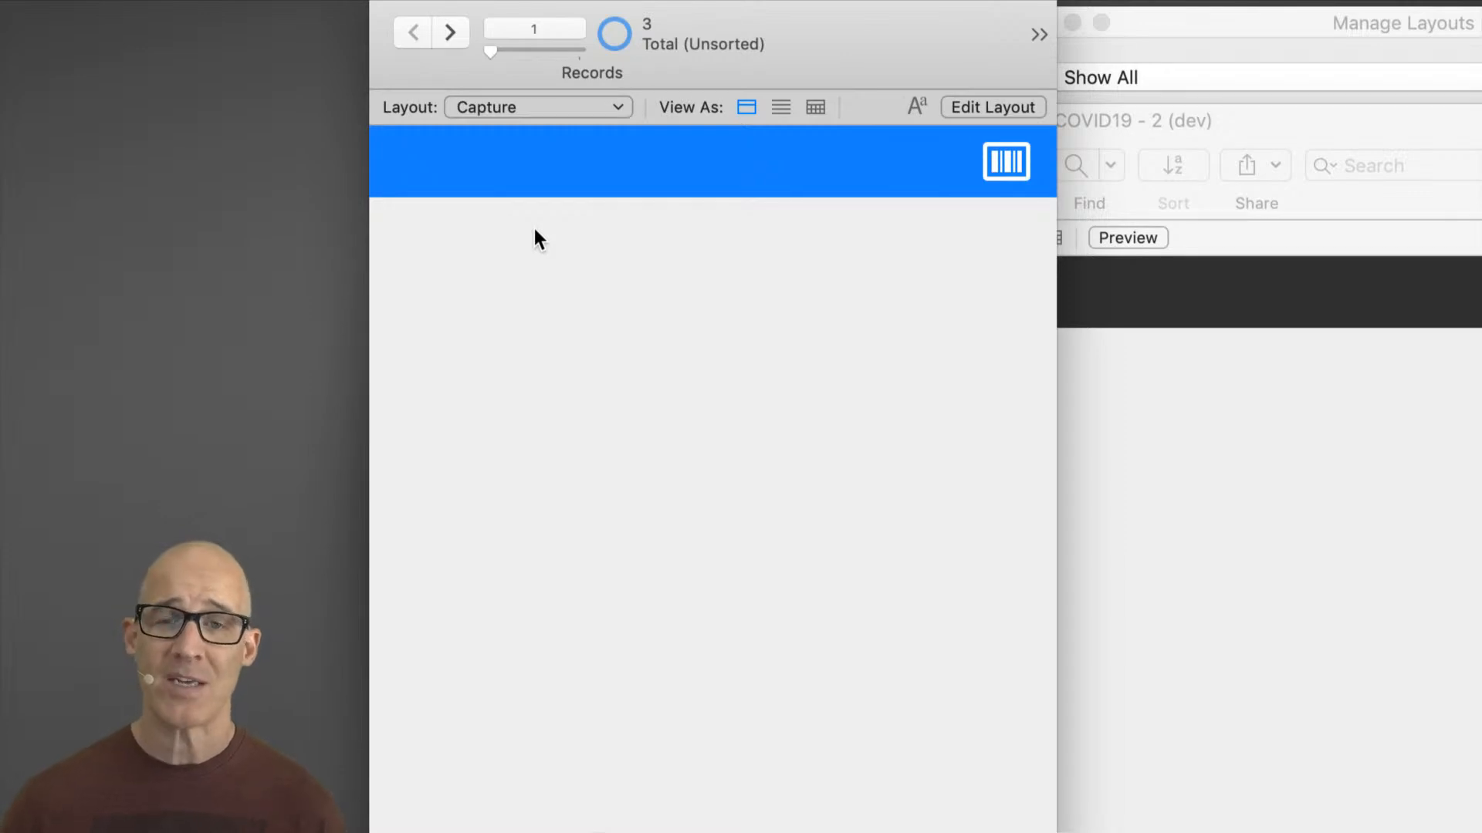
{"action": "key", "text": "super+shift+d"}
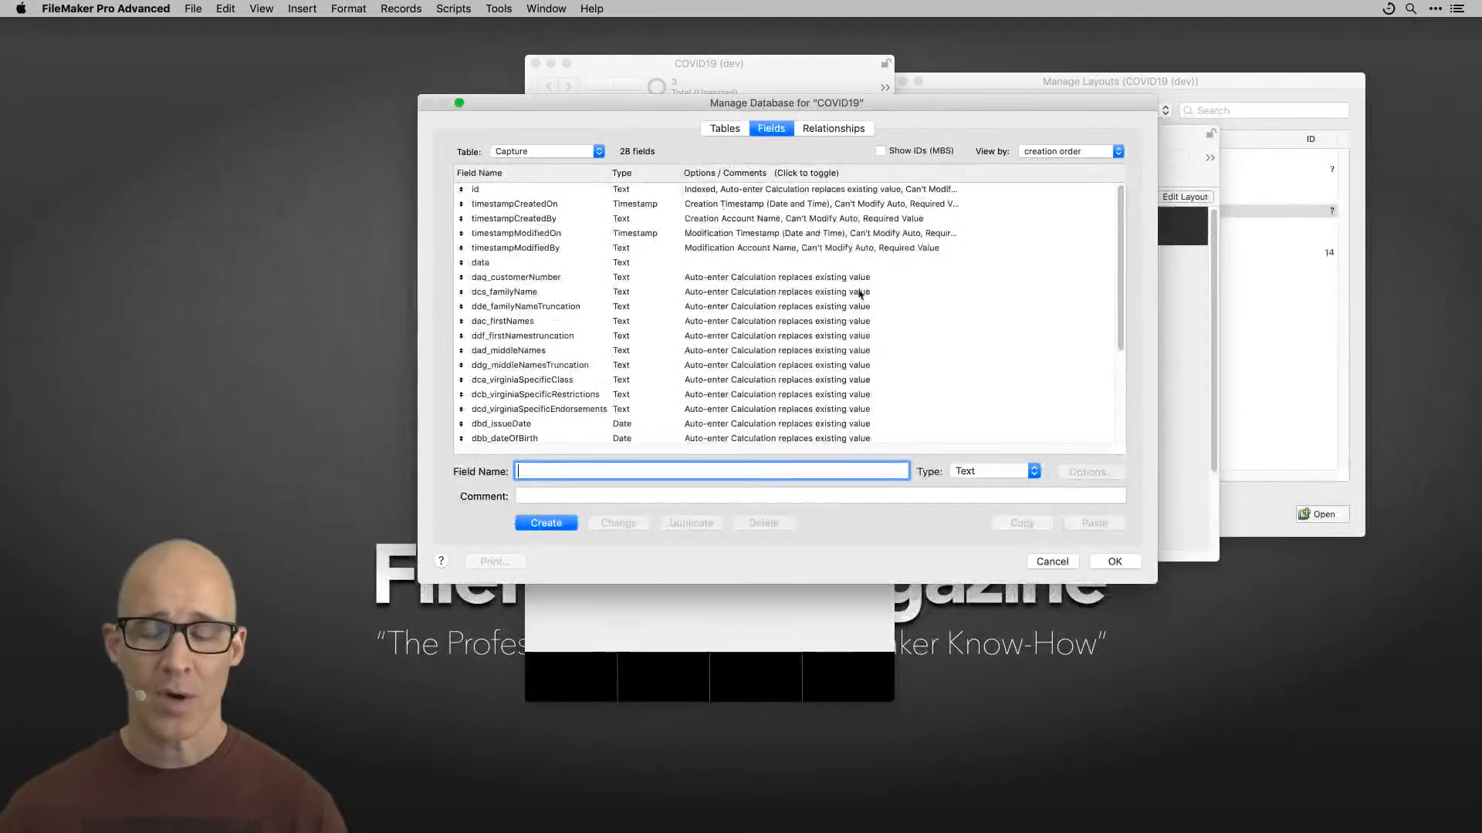
{"action": "left_click", "coordinate": [1112, 563]}
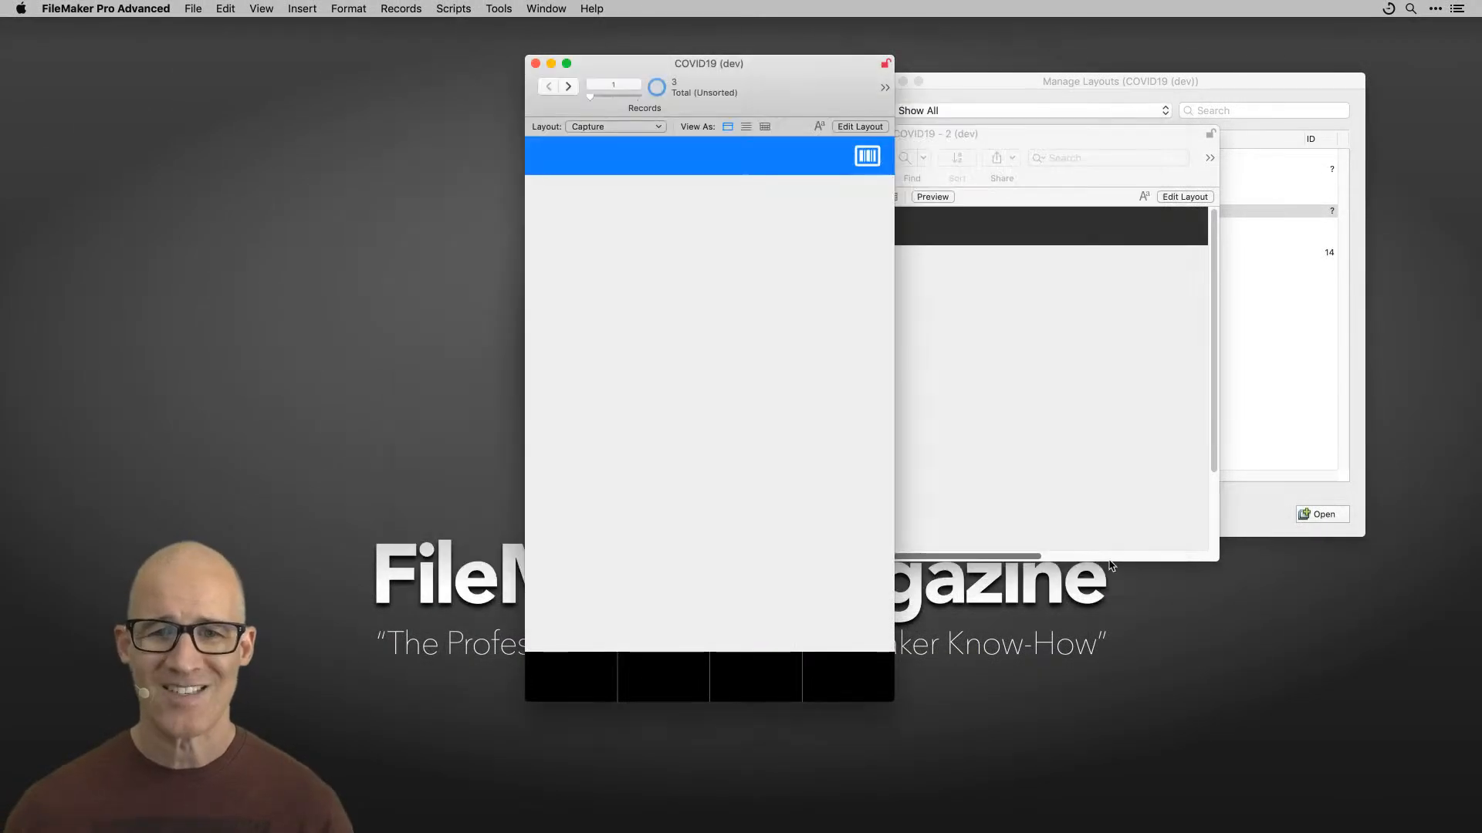
Step: Open the Script Workspace and position it over the windows
{"action": "key", "text": "super+shift+s"}
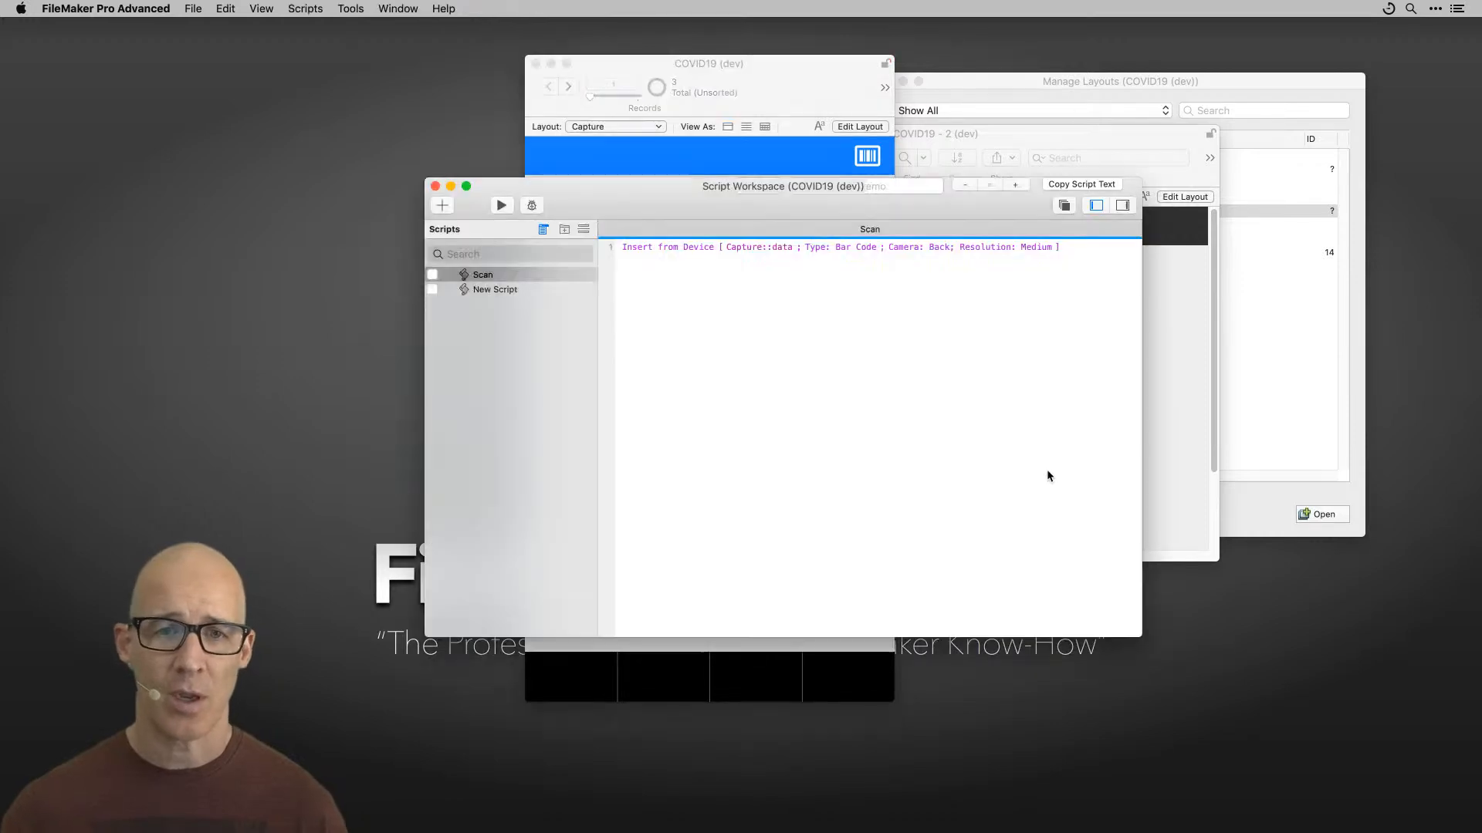
{"action": "left_click_drag", "start_coordinate": [1142, 637], "coordinate": [1224, 589]}
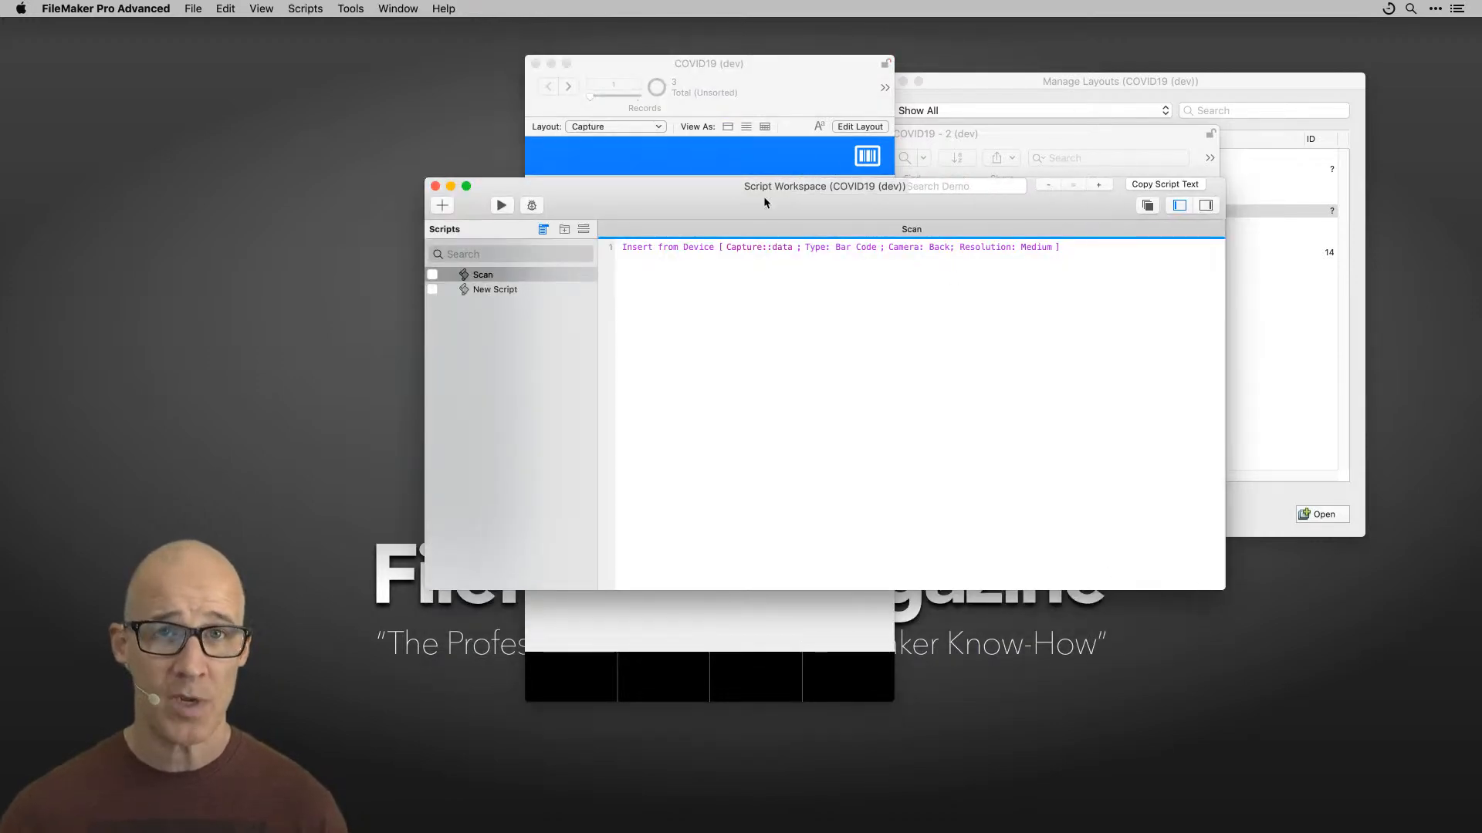
{"action": "left_click_drag", "start_coordinate": [762, 196], "coordinate": [919, 258]}
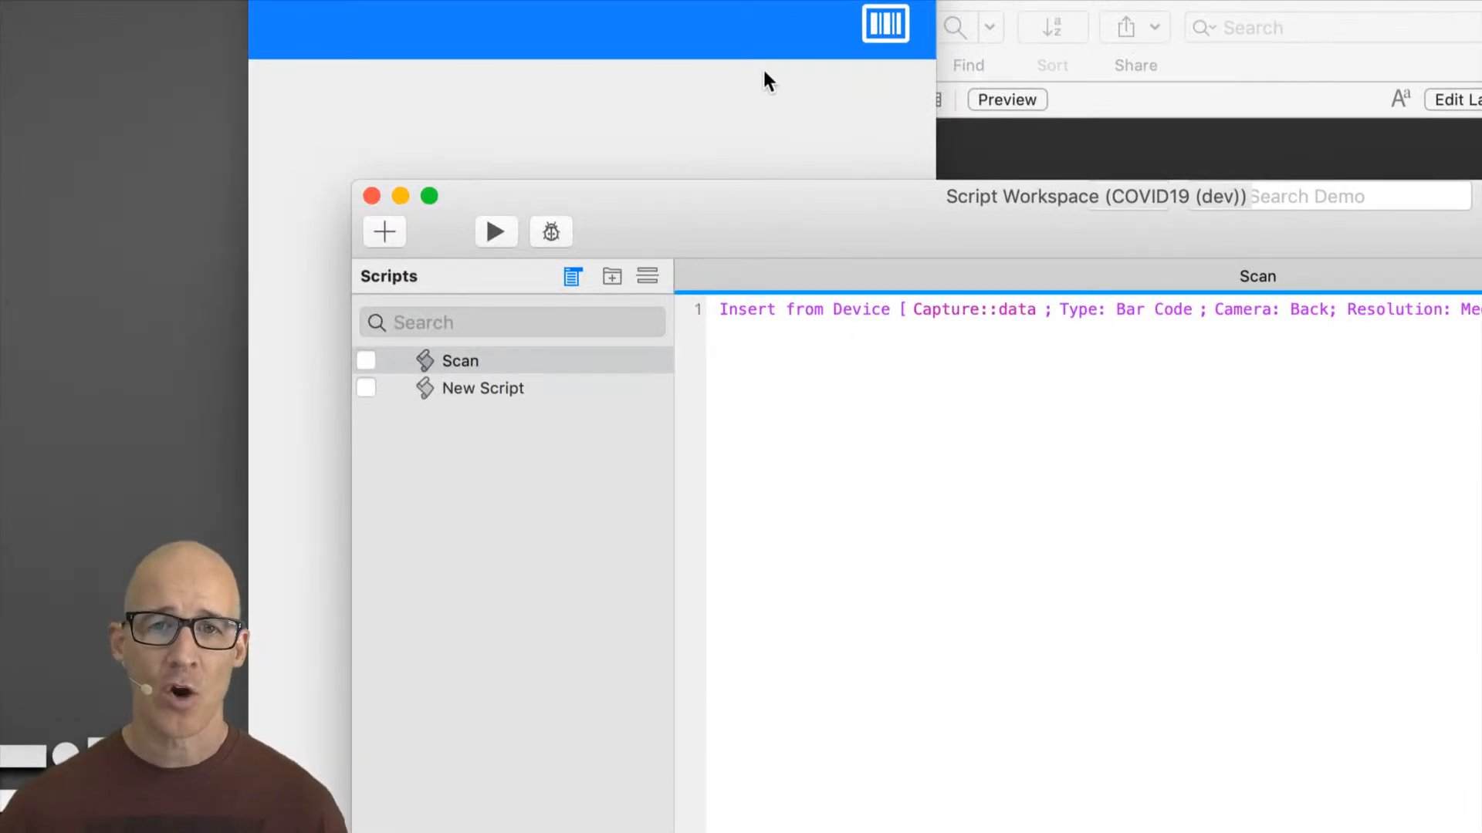
Step: Add a Set Field step to the Scan script below the Insert from Device line
{"action": "left_click", "coordinate": [767, 368]}
{"action": "type", "text": "set fi"}
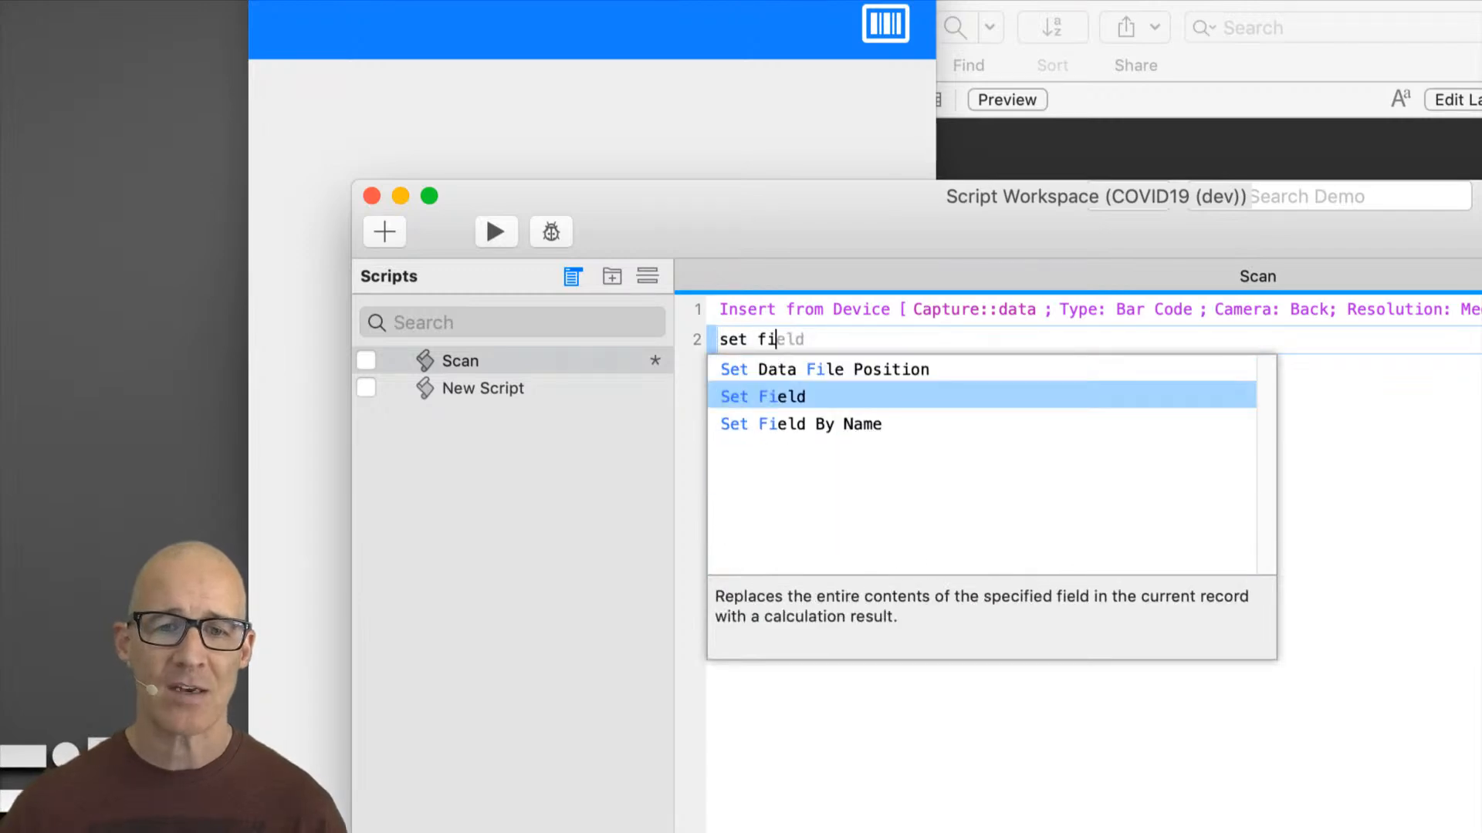
{"action": "key", "text": "Return"}
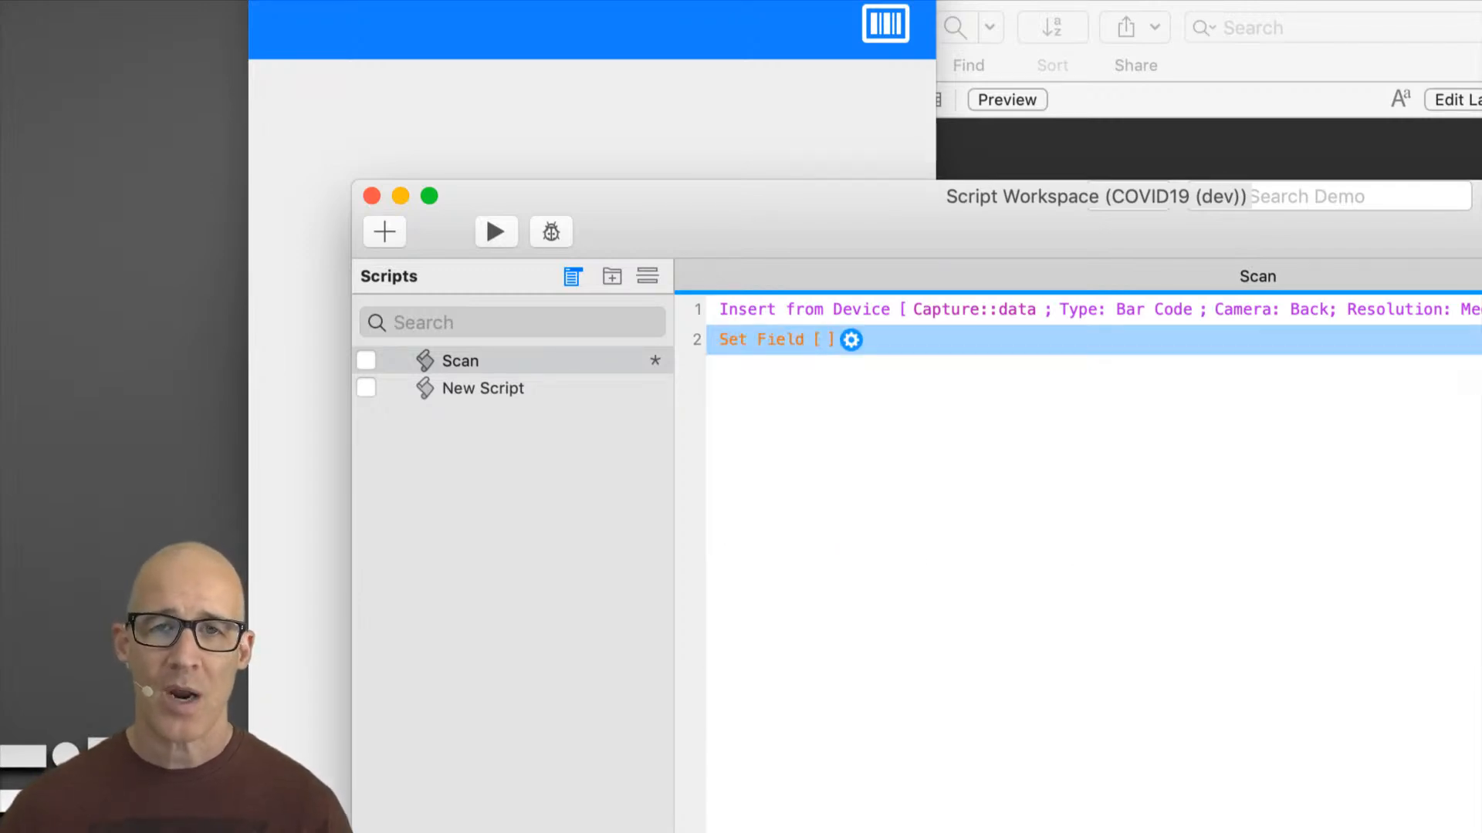
Step: Open the Set Field target field list from the Capture context and cancel it
{"action": "left_click", "coordinate": [911, 405]}
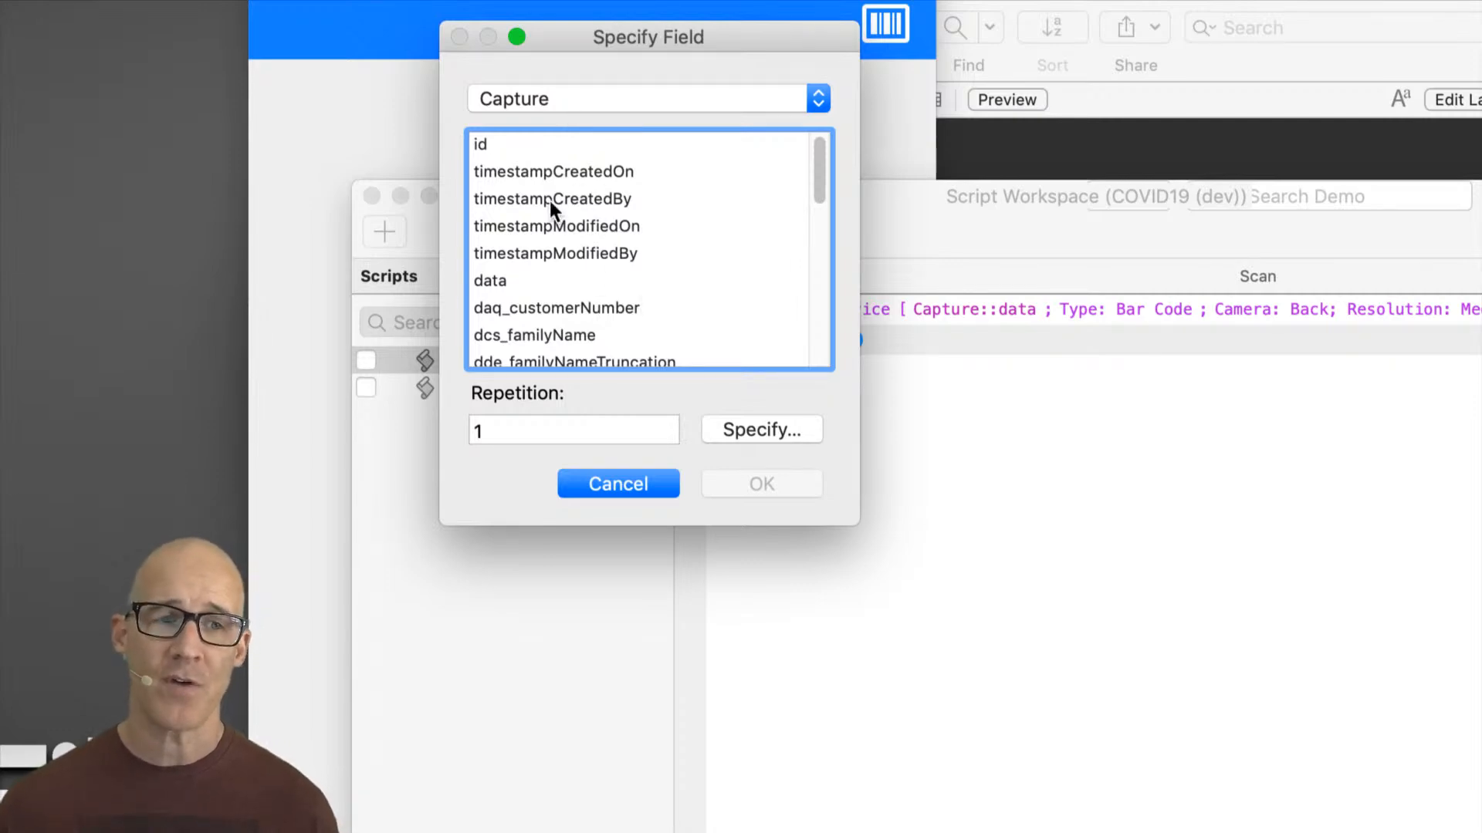
{"action": "left_click", "coordinate": [628, 484]}
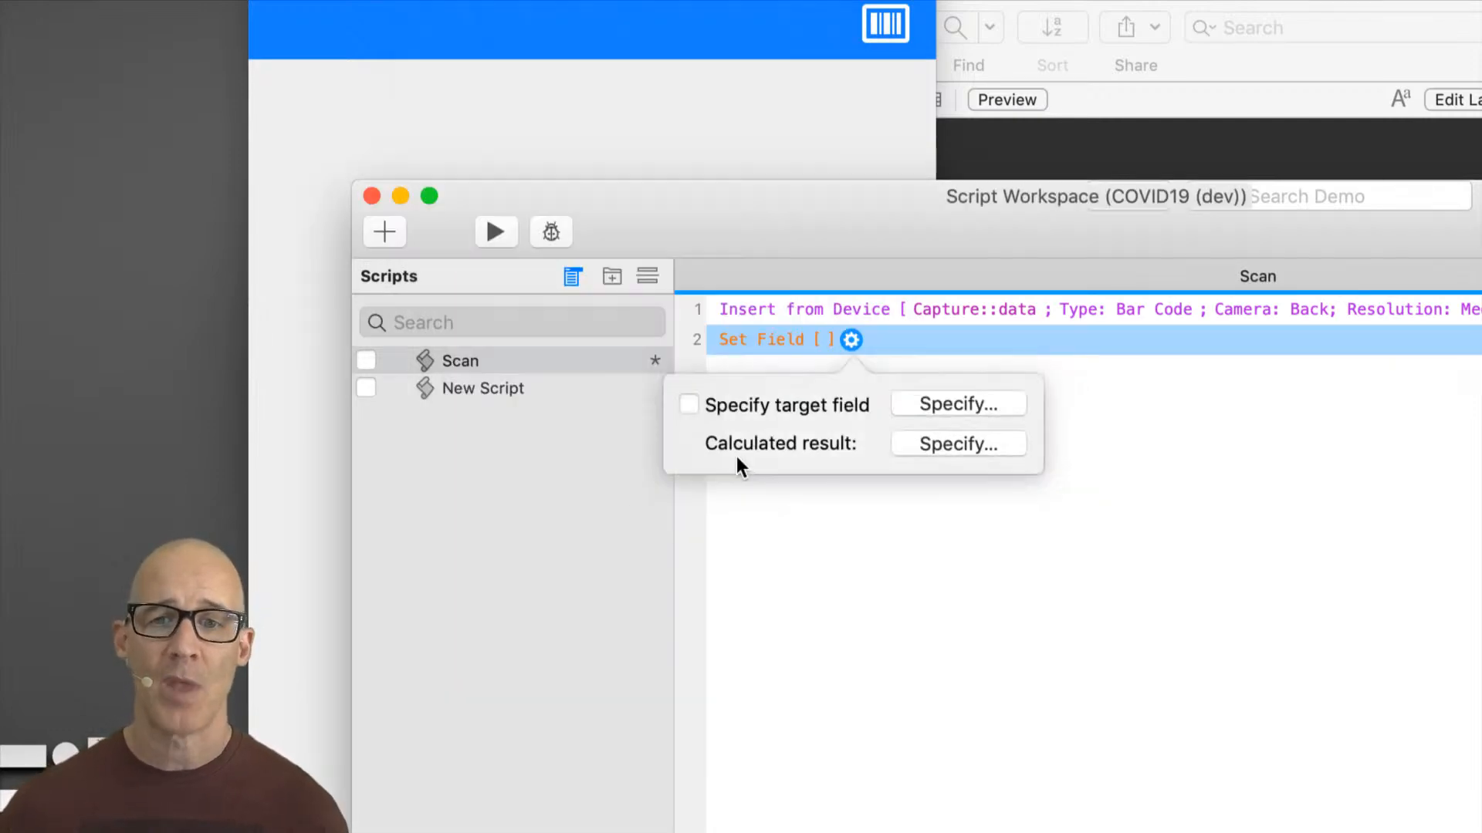
{"action": "left_click", "coordinate": [1010, 354]}
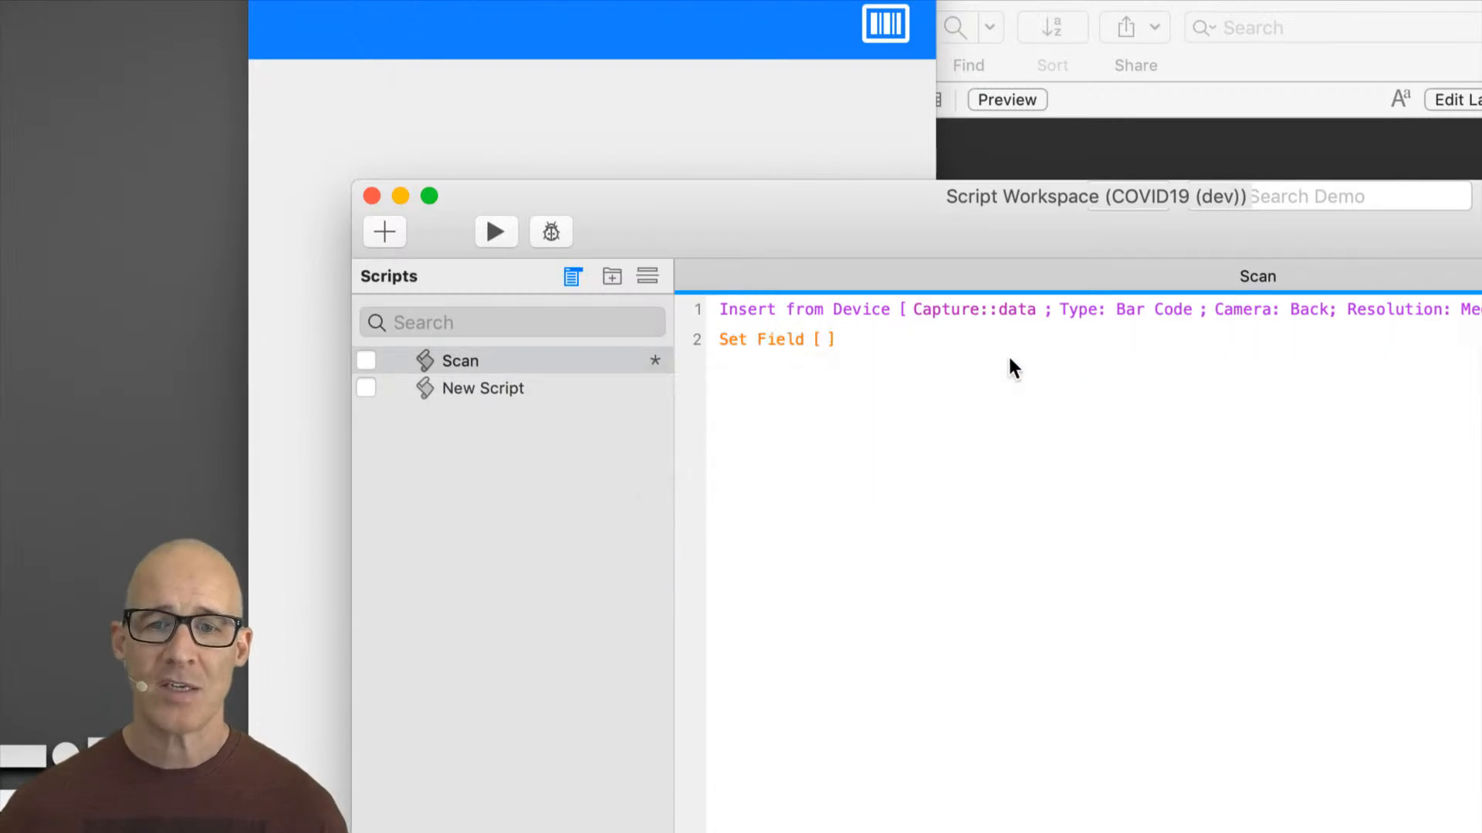
Step: With the People window active, reopen Set Field's target field list in the Scan script and browse its table choices, then cancel
{"action": "left_click", "coordinate": [1057, 142]}
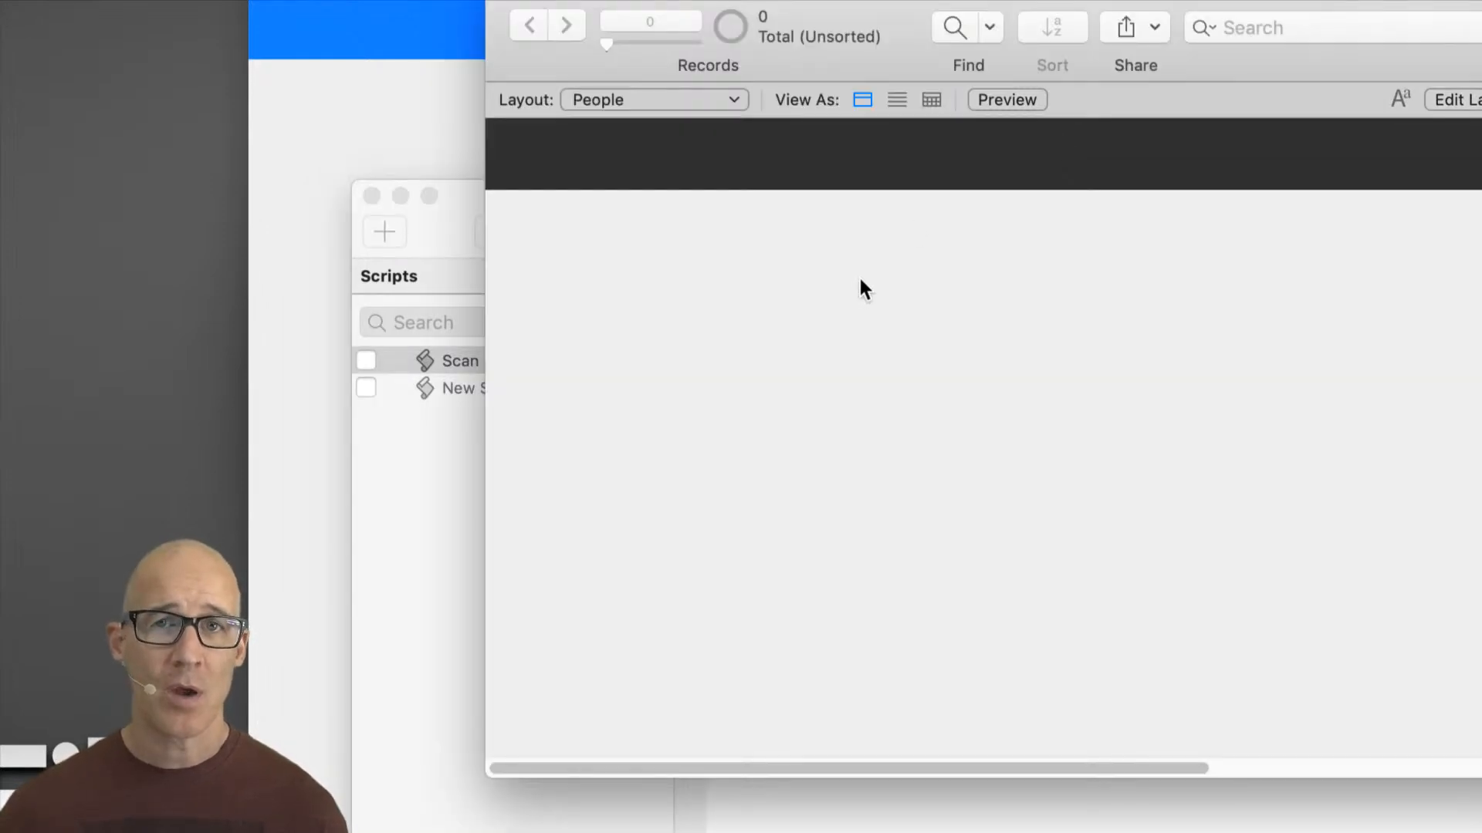
{"action": "left_click", "coordinate": [443, 506]}
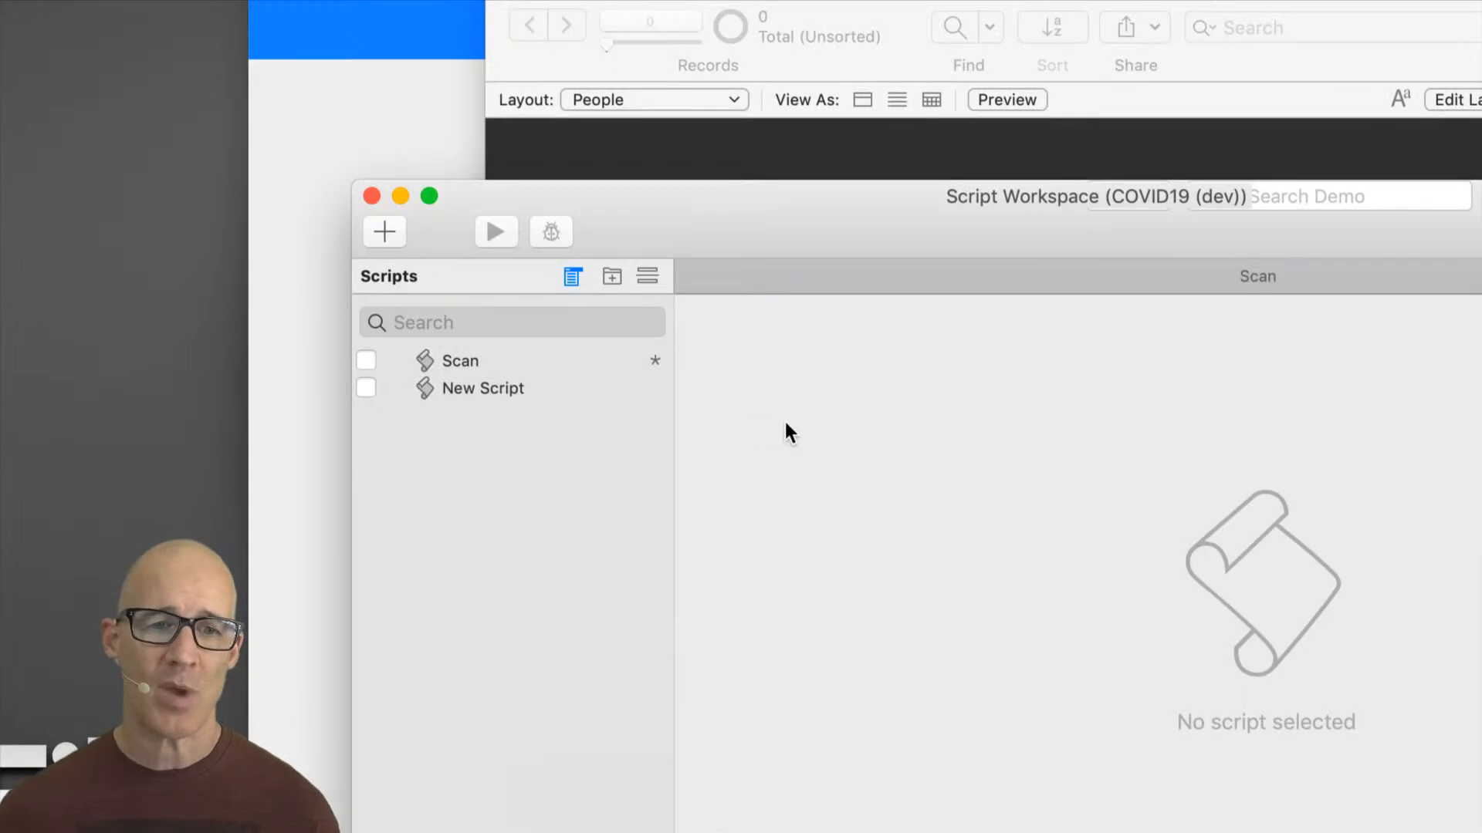
{"action": "left_click", "coordinate": [549, 369]}
{"action": "left_click", "coordinate": [895, 340]}
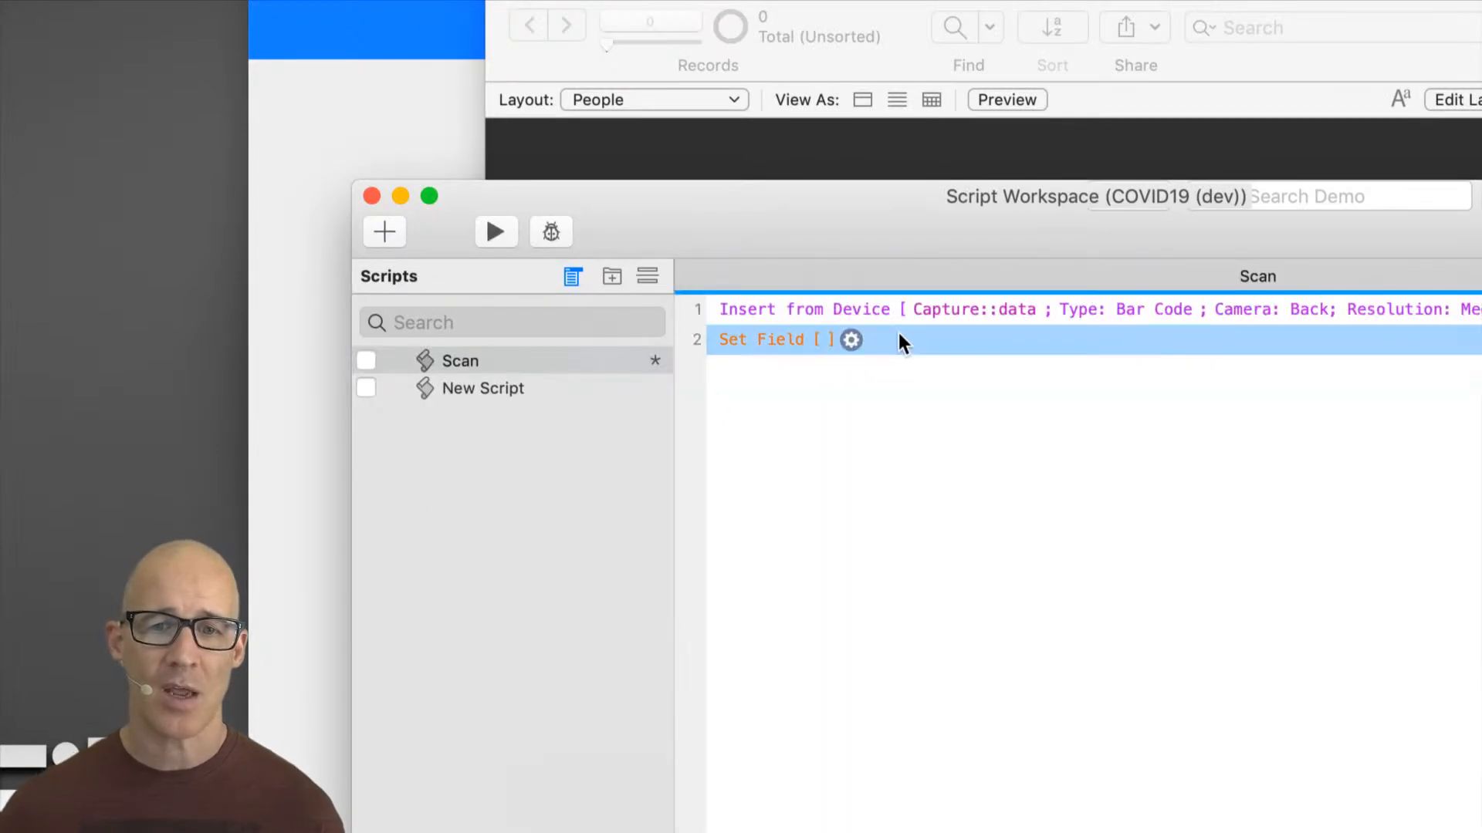
{"action": "left_click", "coordinate": [852, 340]}
{"action": "left_click", "coordinate": [949, 408]}
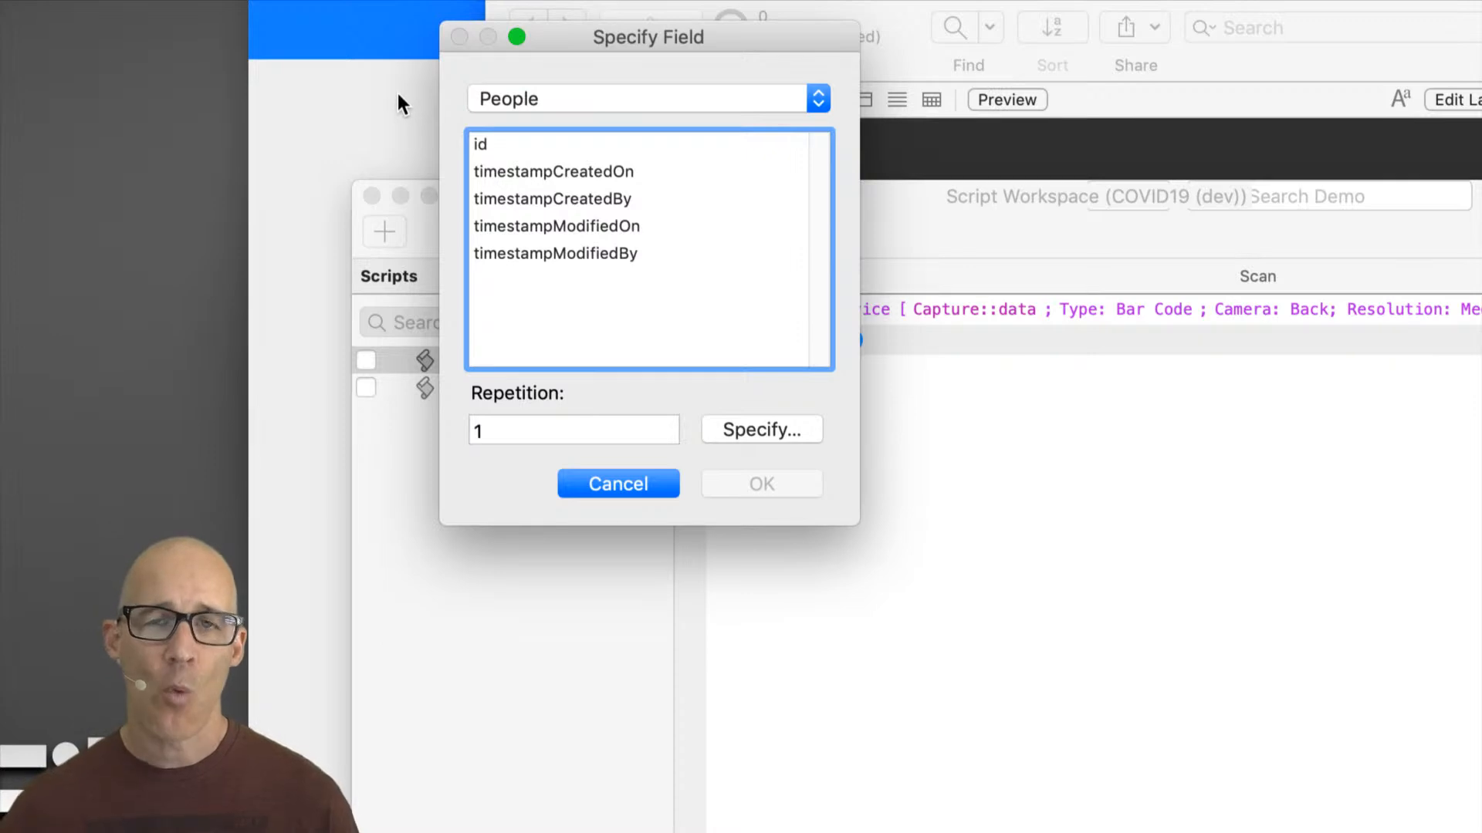
{"action": "left_click", "coordinate": [580, 98]}
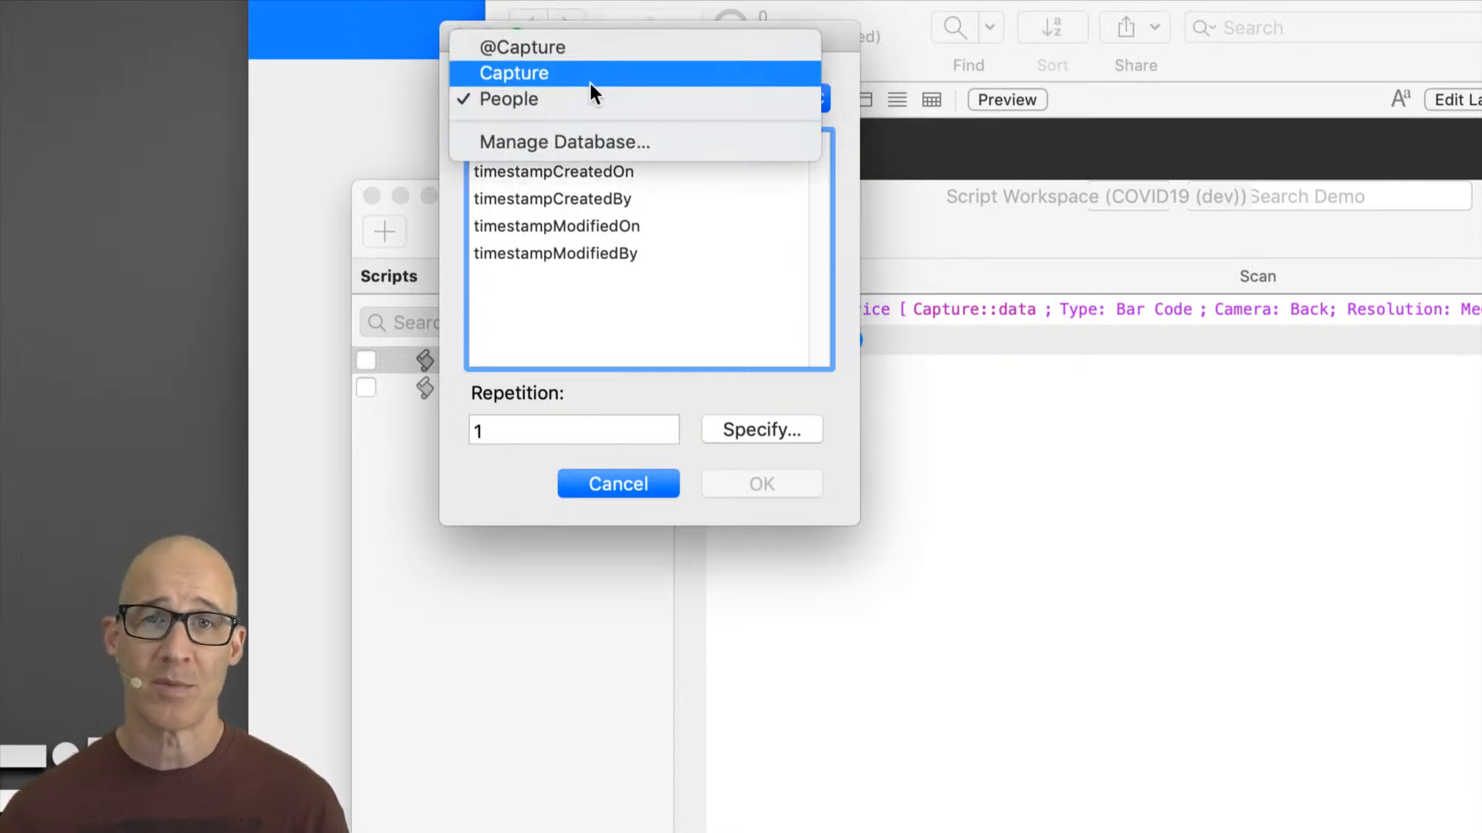
{"action": "left_click", "coordinate": [780, 113]}
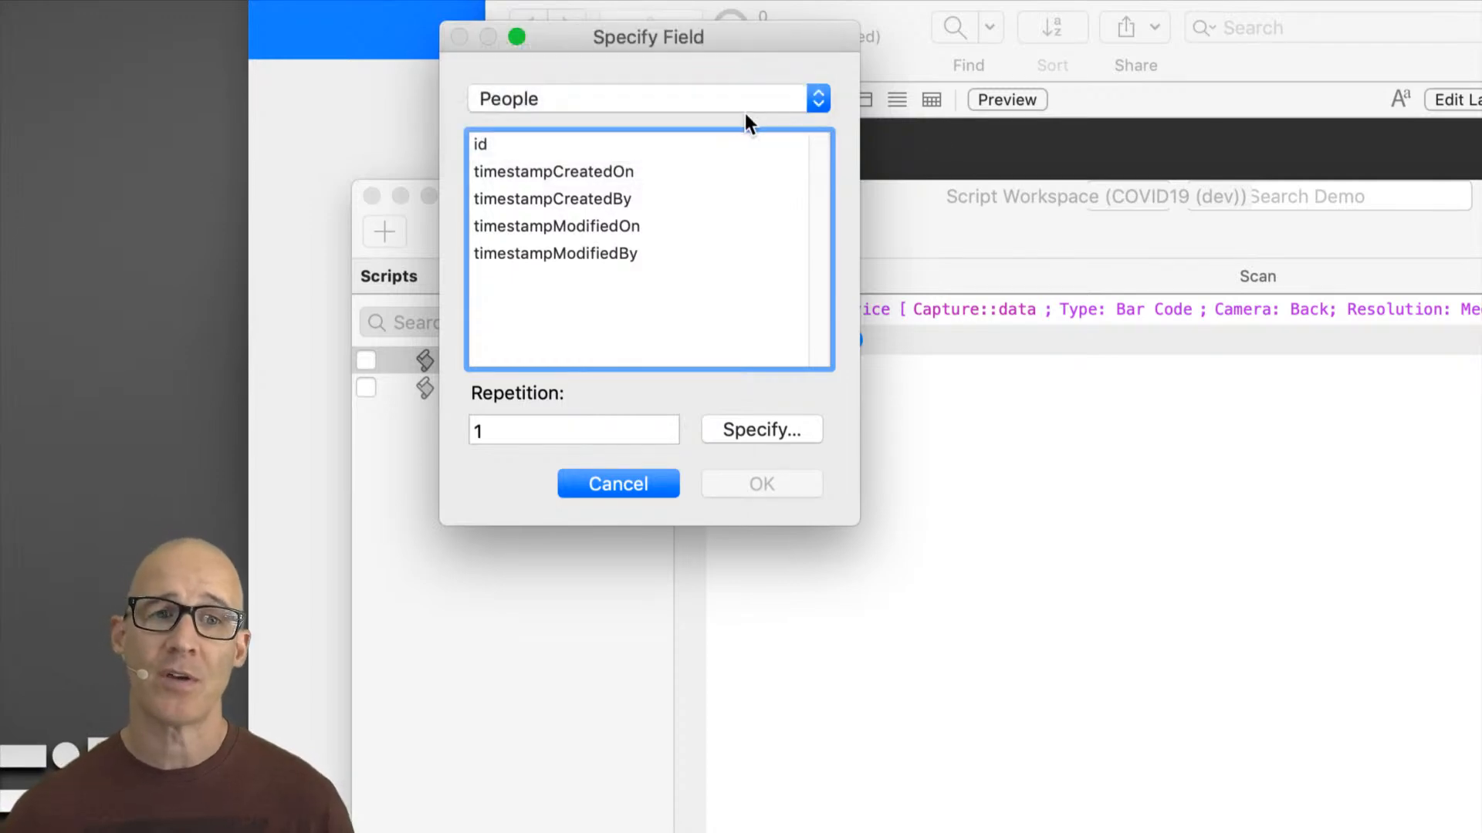
{"action": "left_click", "coordinate": [659, 484]}
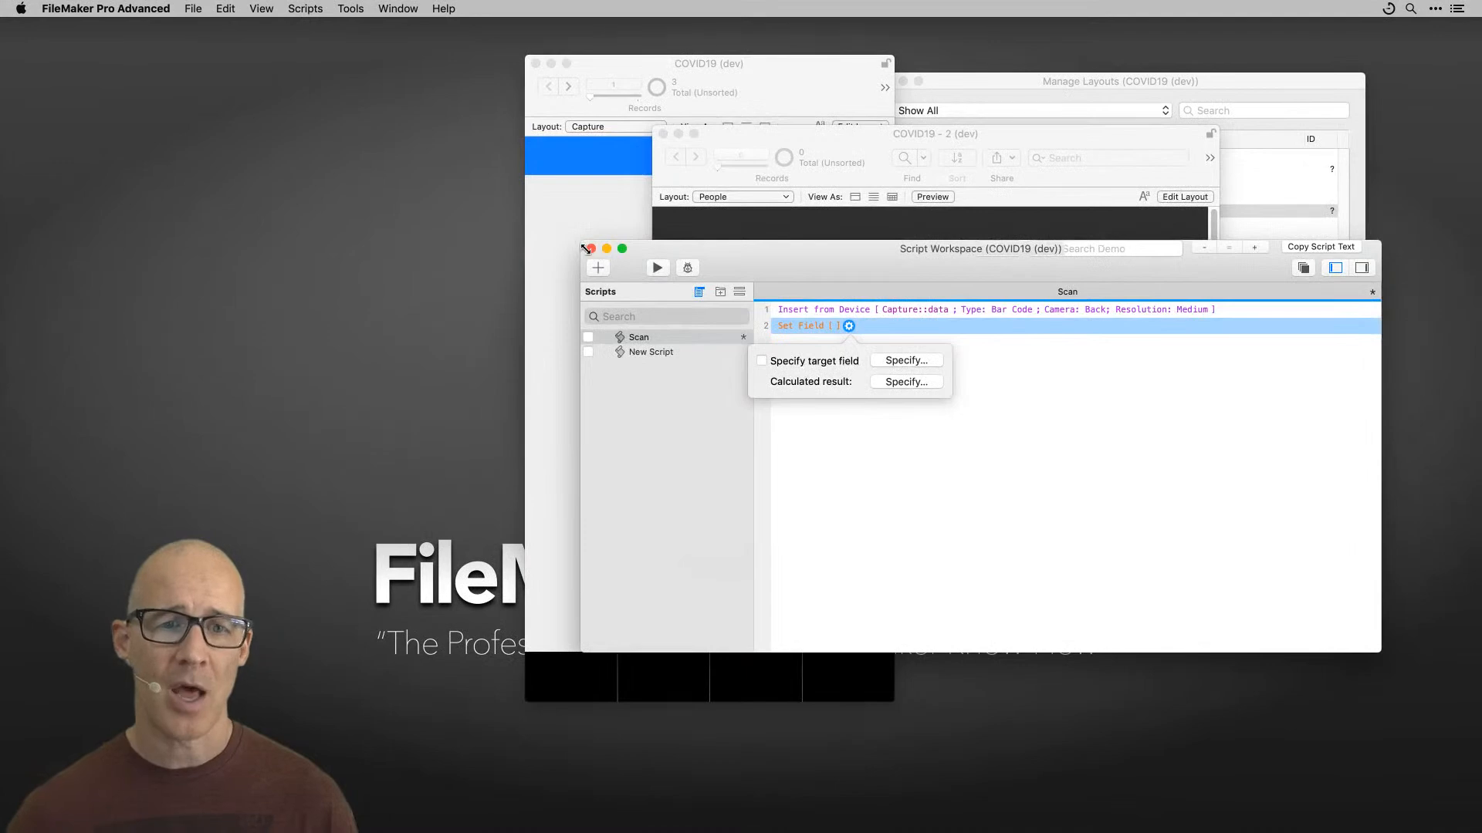
Step: Close the Script Workspace and revert the unsaved Scan script changes
{"action": "left_click", "coordinate": [371, 196]}
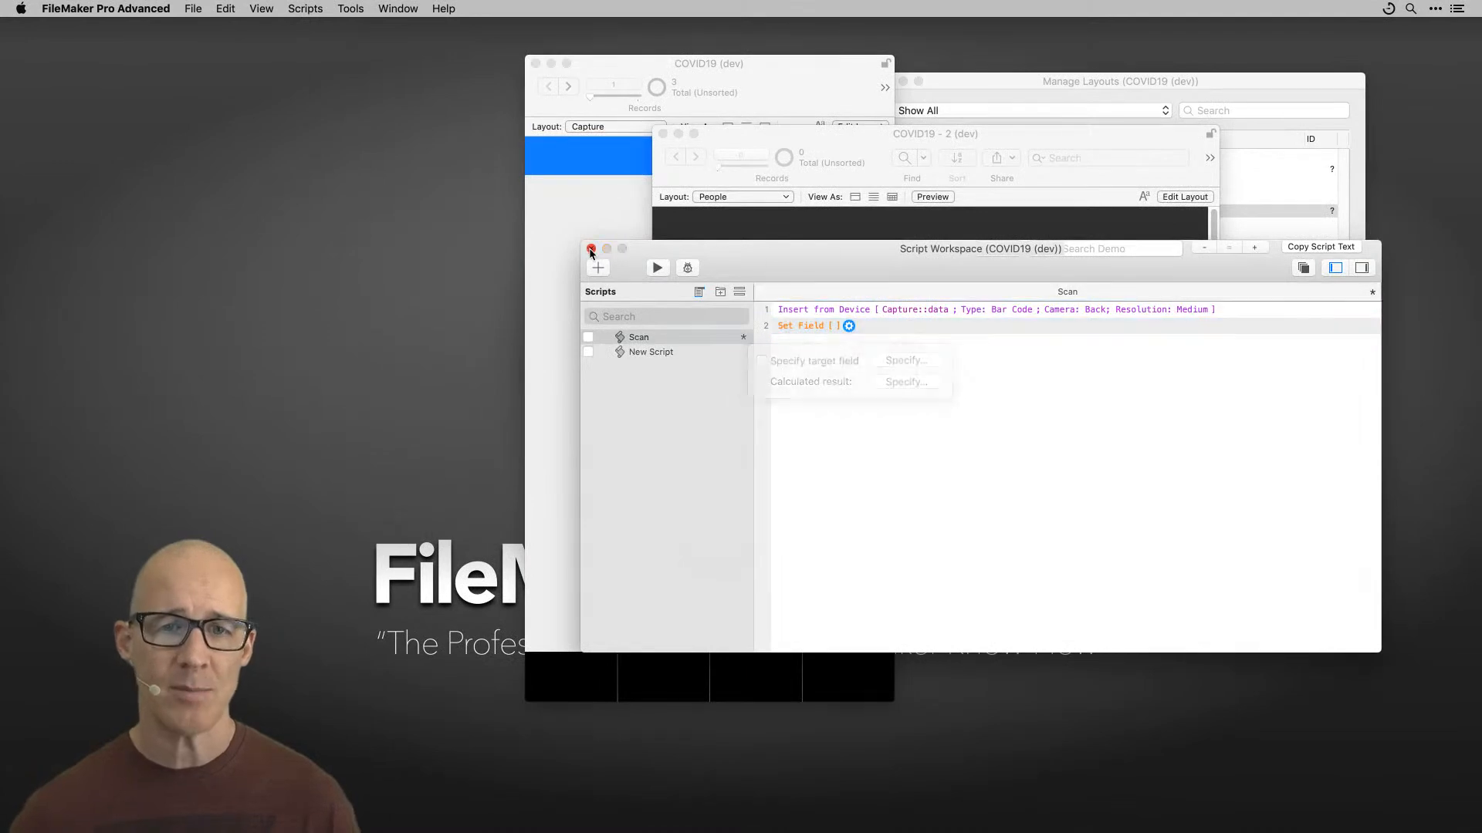
{"action": "left_click", "coordinate": [592, 249]}
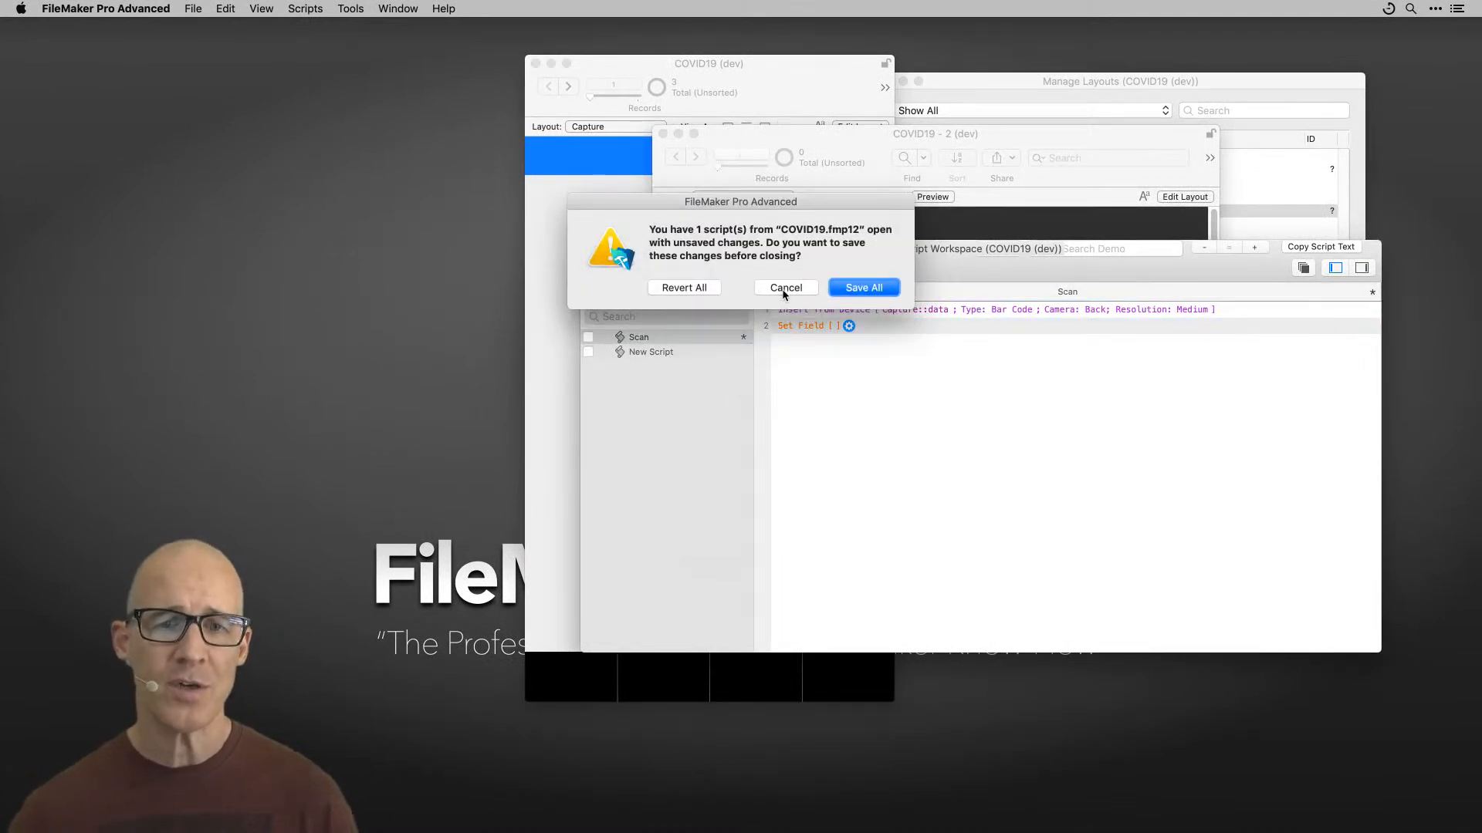
{"action": "left_click", "coordinate": [708, 289]}
Step: Bring the People window forward and open Manage Database from it, then cancel the dialog
{"action": "left_click_drag", "start_coordinate": [902, 133], "coordinate": [914, 197]}
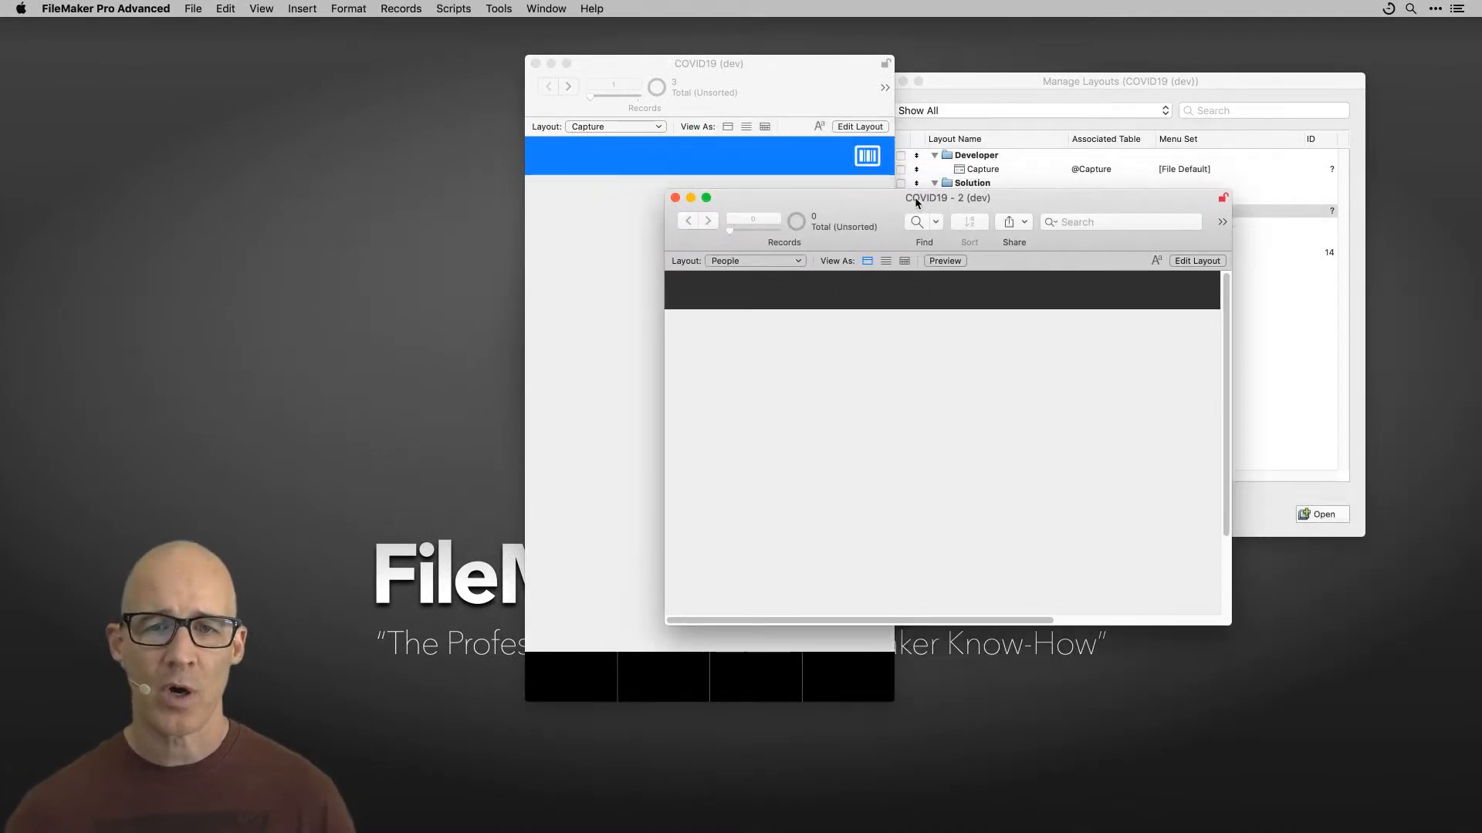
{"action": "left_click", "coordinate": [786, 81]}
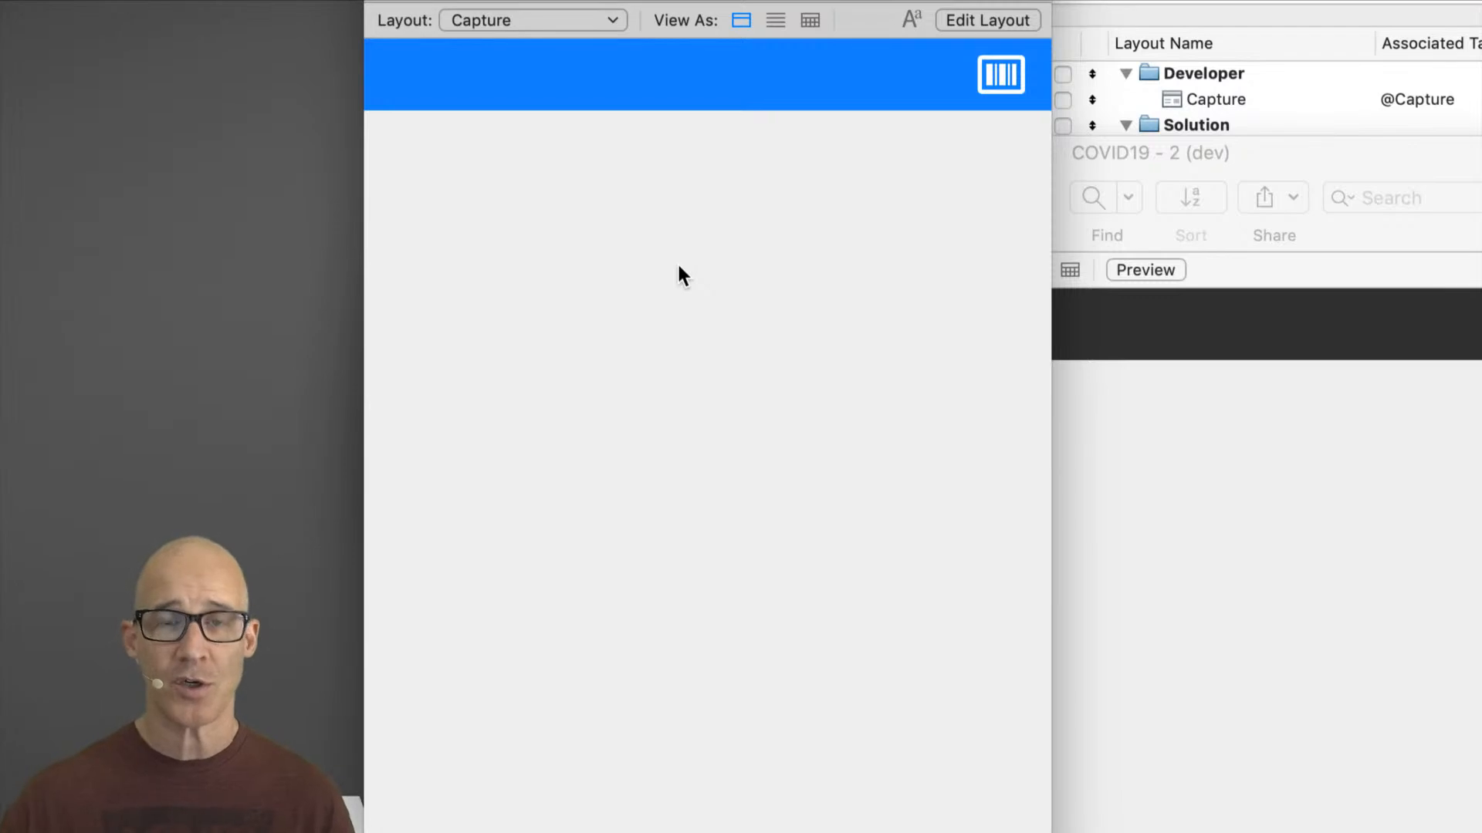
{"action": "left_click", "coordinate": [1258, 158]}
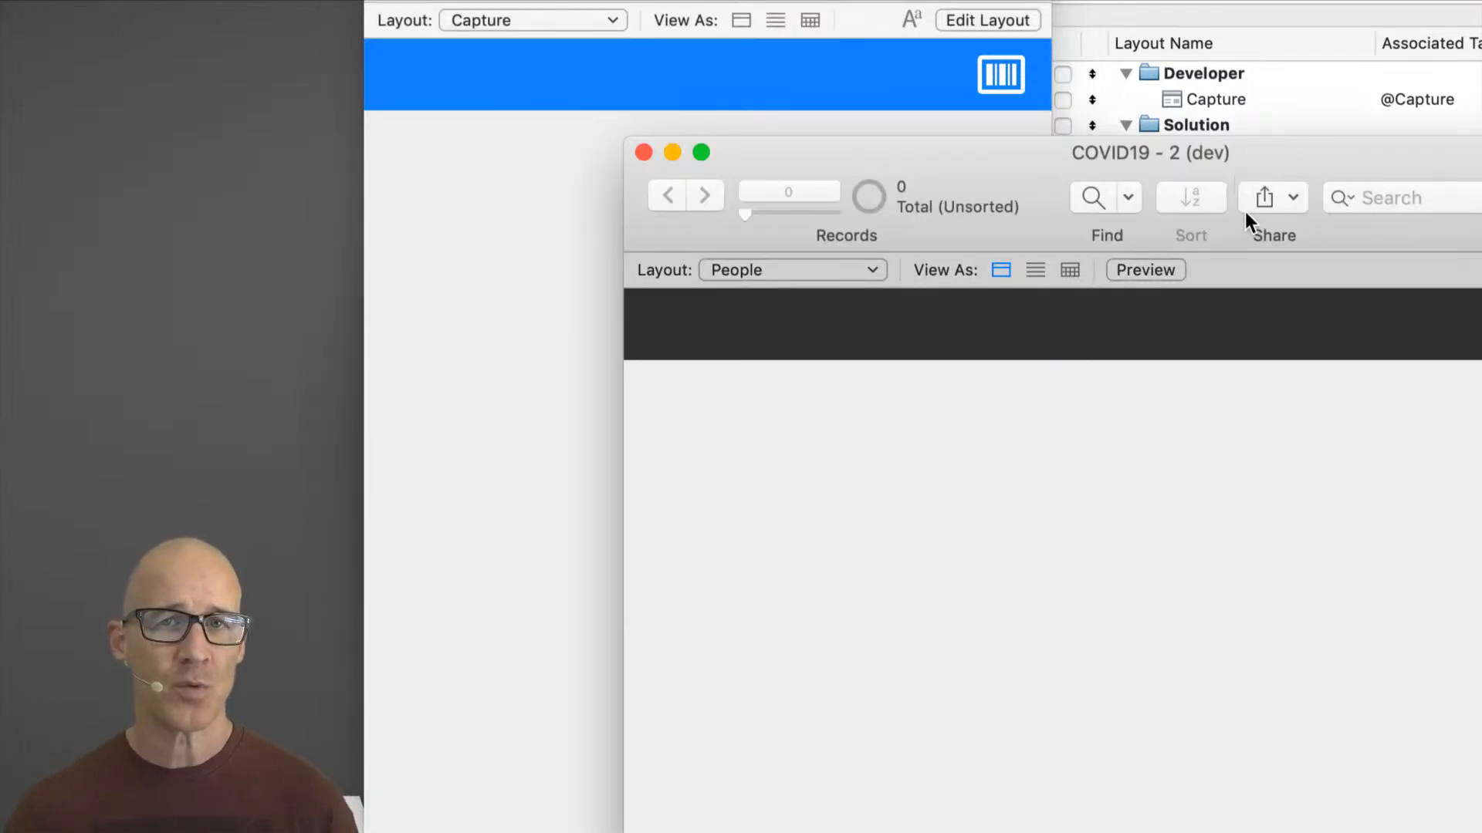
{"action": "key", "text": "super+shift+d"}
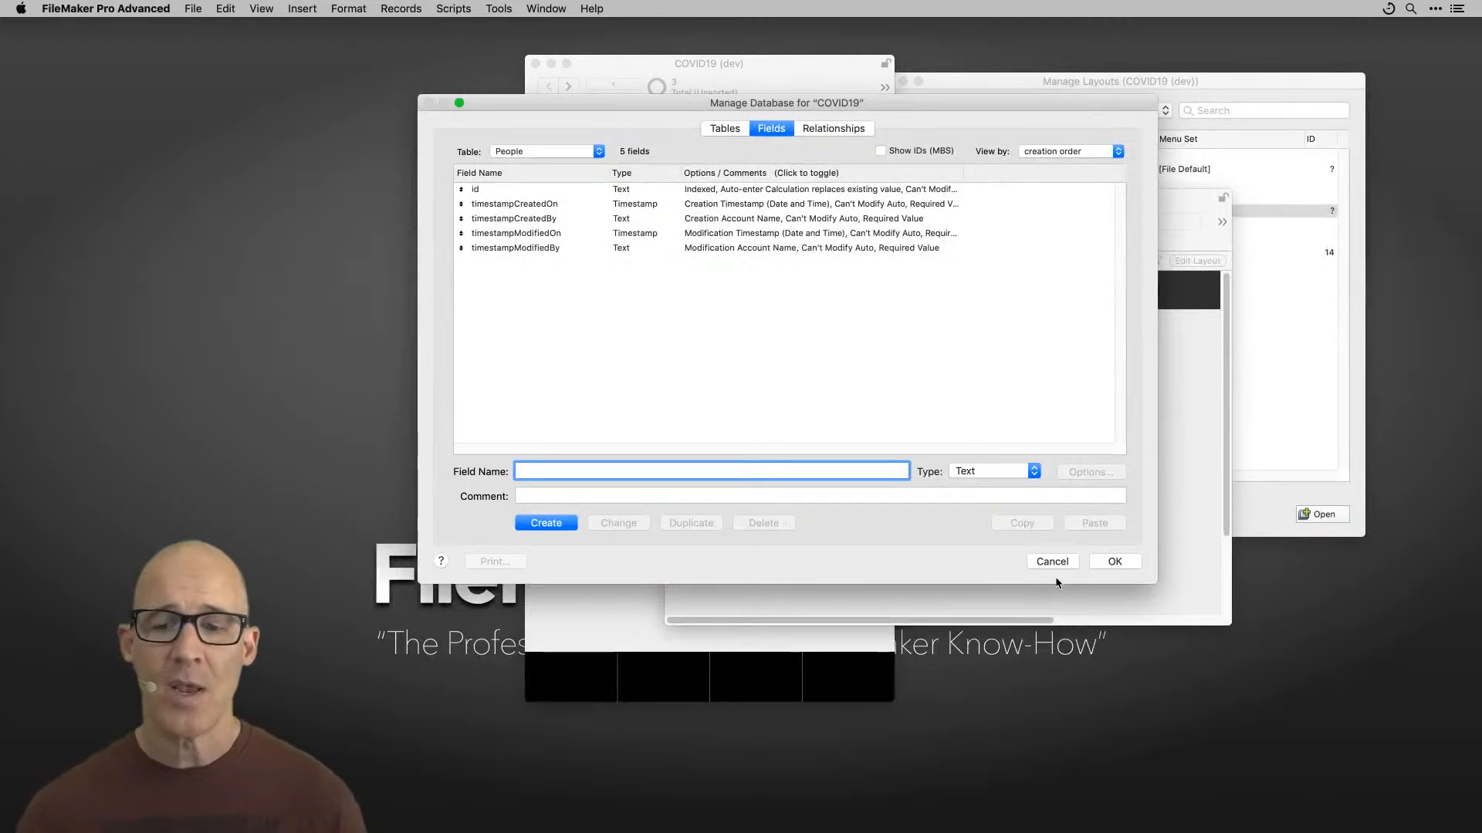
{"action": "left_click", "coordinate": [1059, 561]}
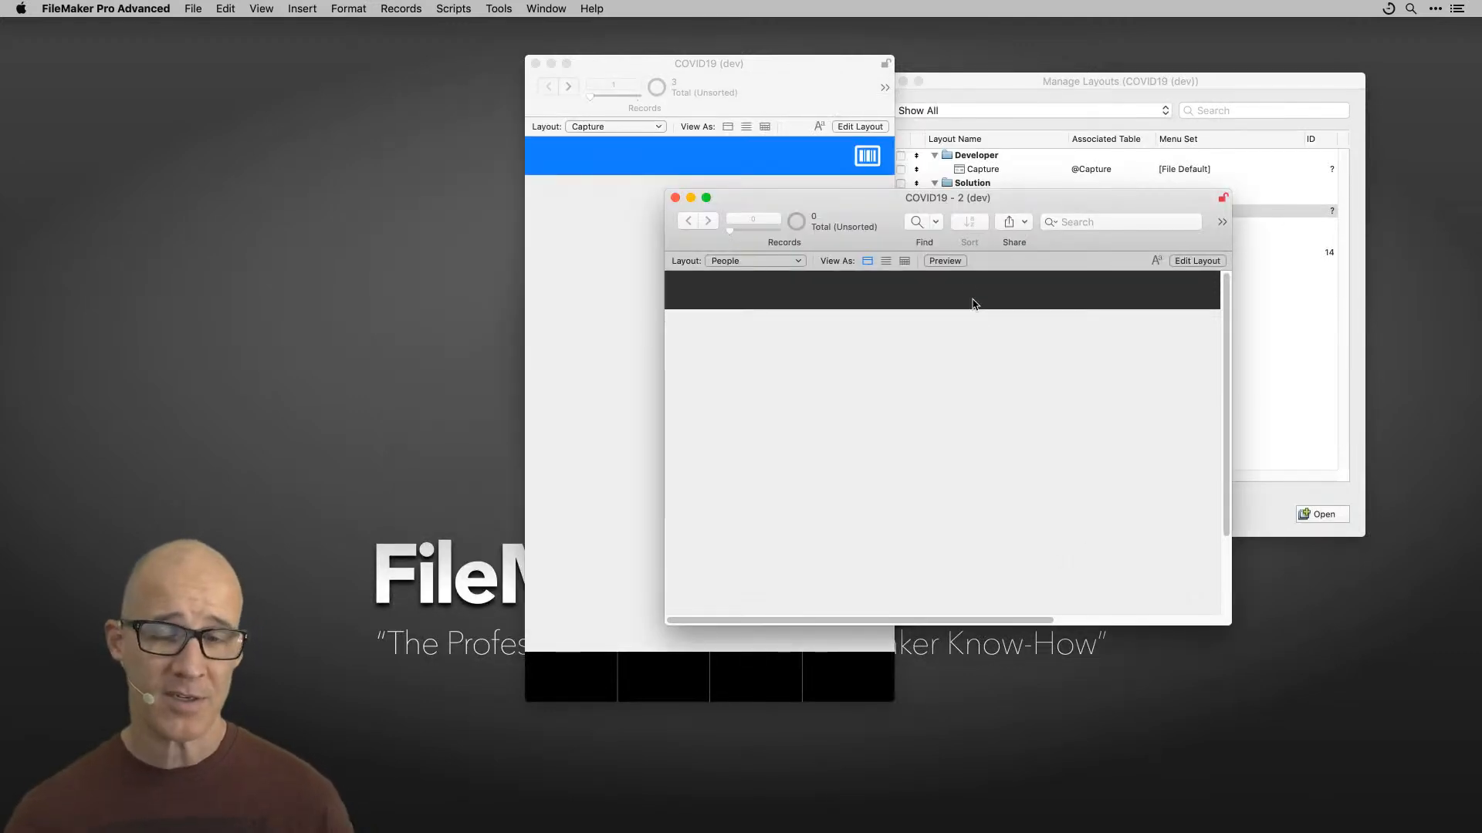
Step: Reopen Manage Database from the People window, review the Capture and People tables, and return to People's fields
{"action": "left_click_drag", "start_coordinate": [943, 218], "coordinate": [1007, 191]}
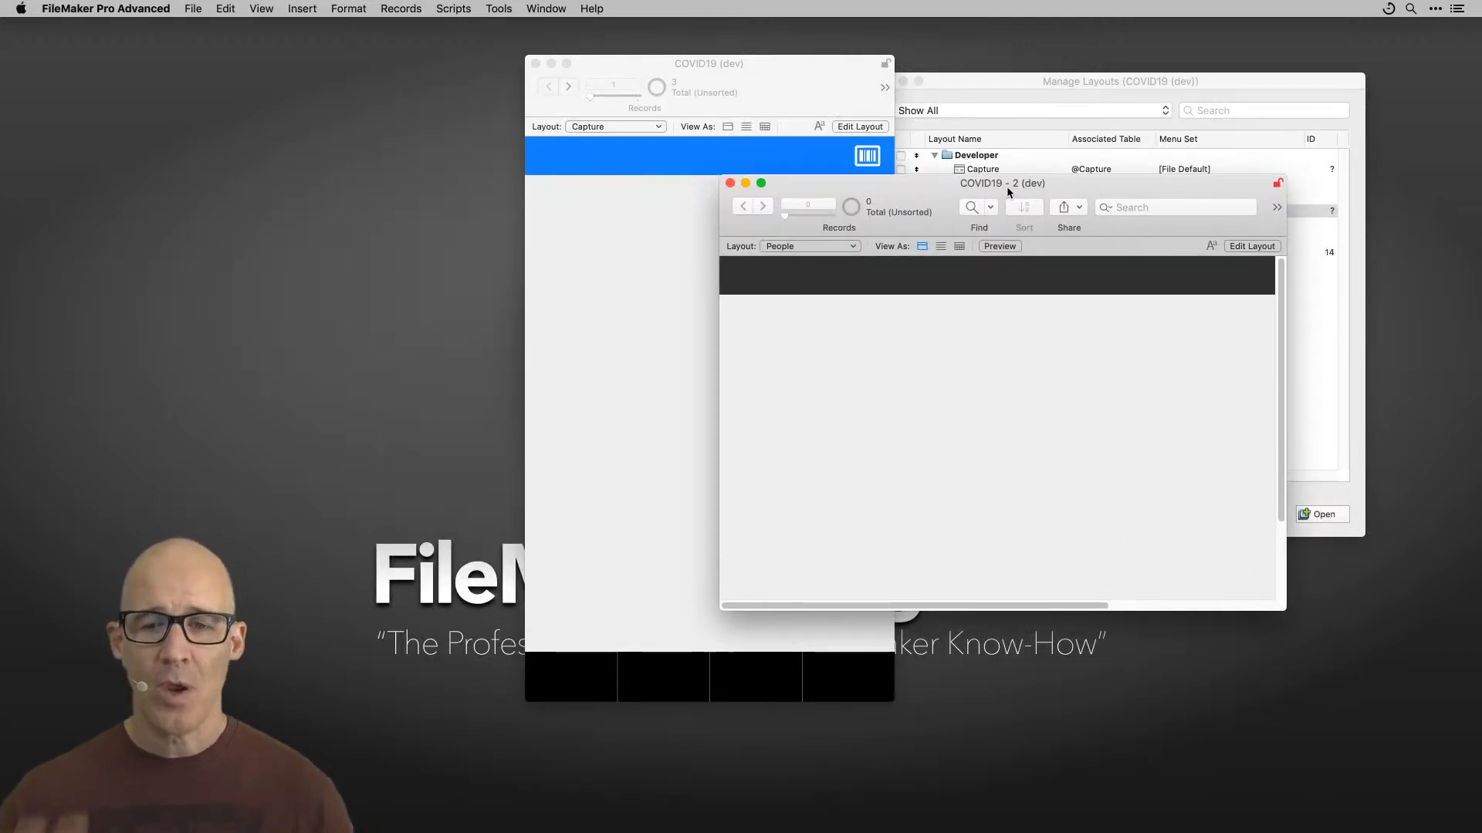
{"action": "key", "text": "super+shift+d"}
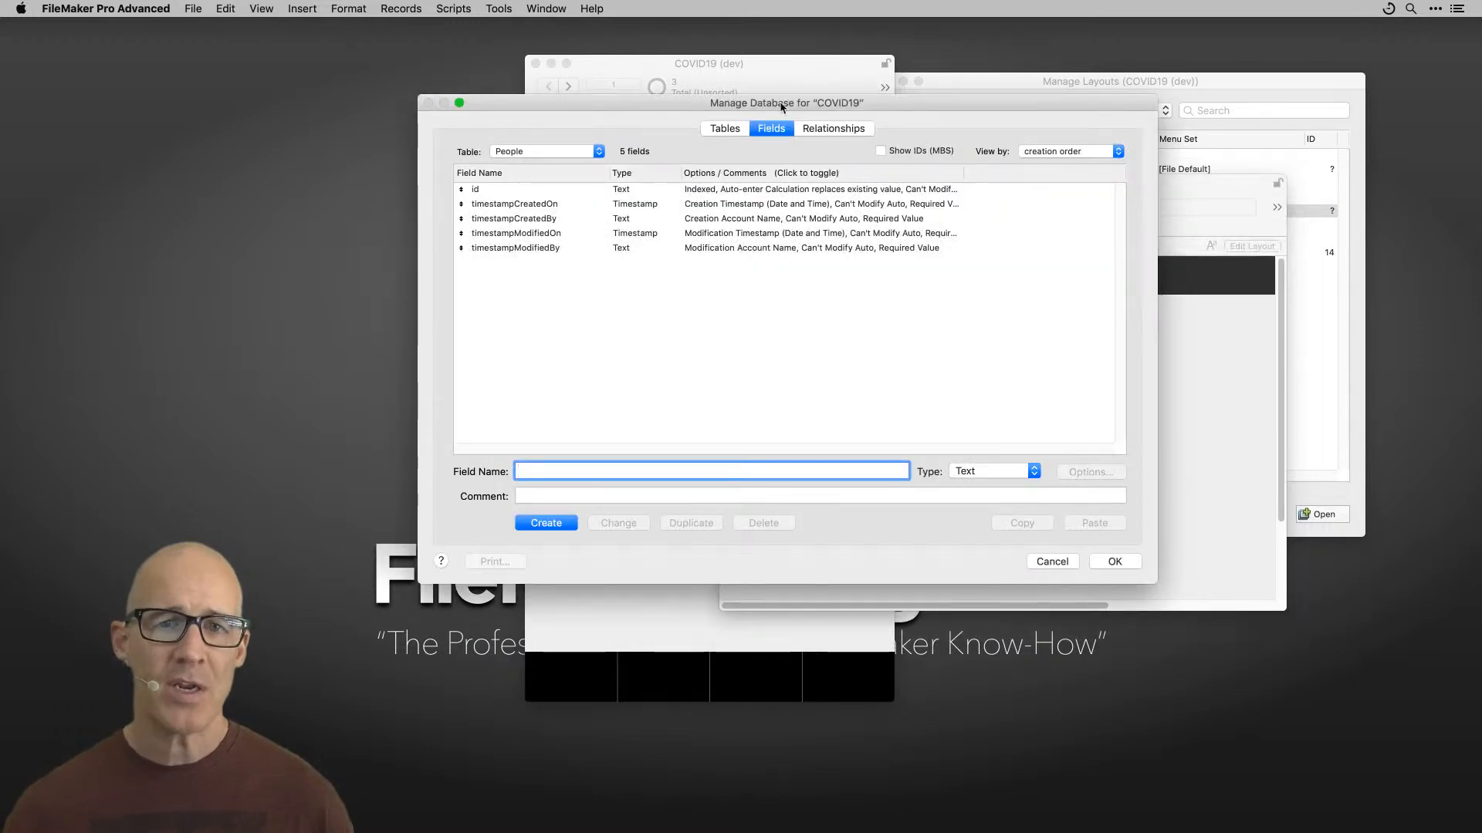
{"action": "left_click", "coordinate": [801, 128]}
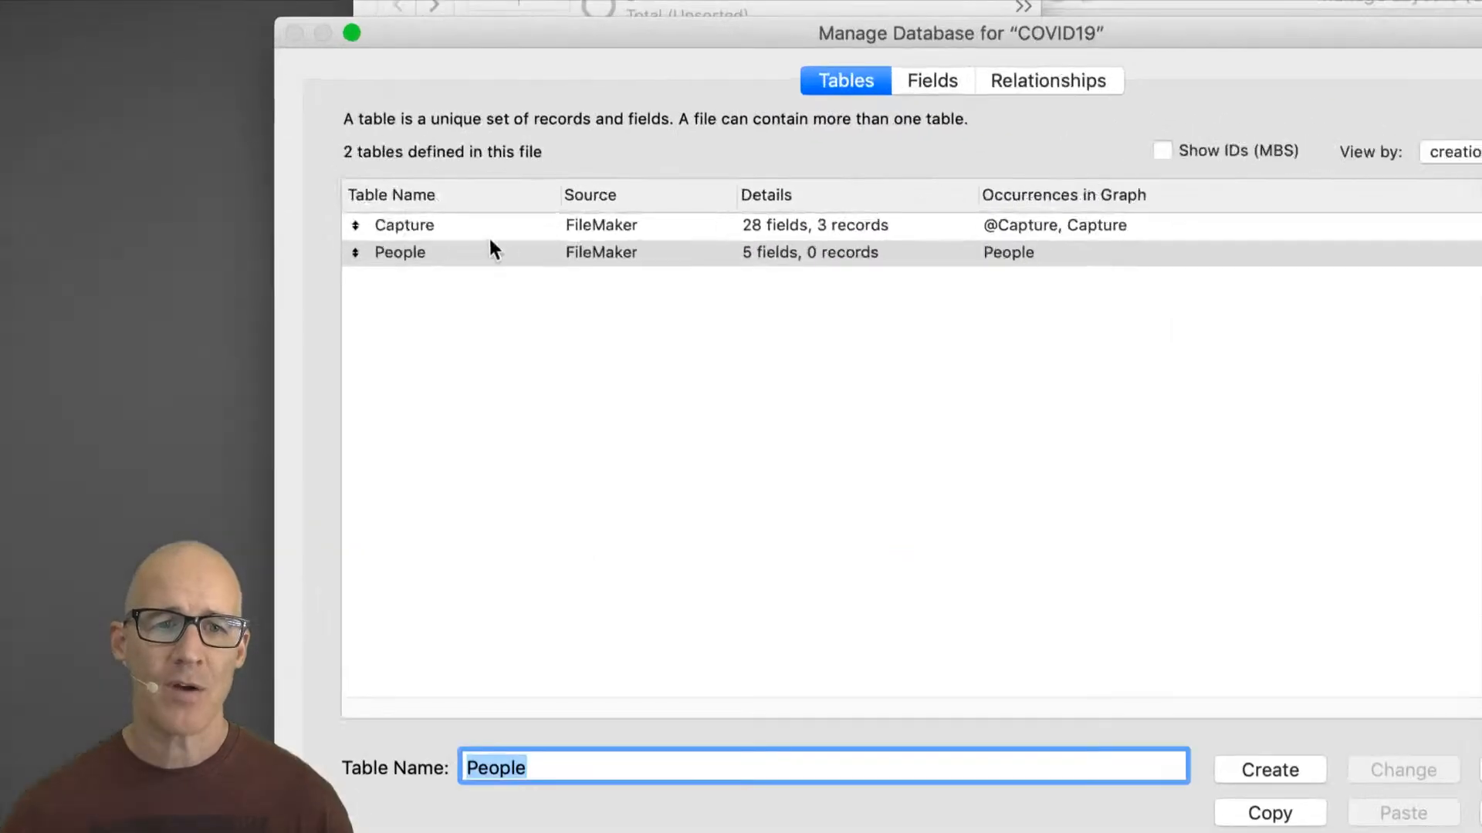
{"action": "left_click", "coordinate": [487, 232]}
{"action": "left_click", "coordinate": [546, 259]}
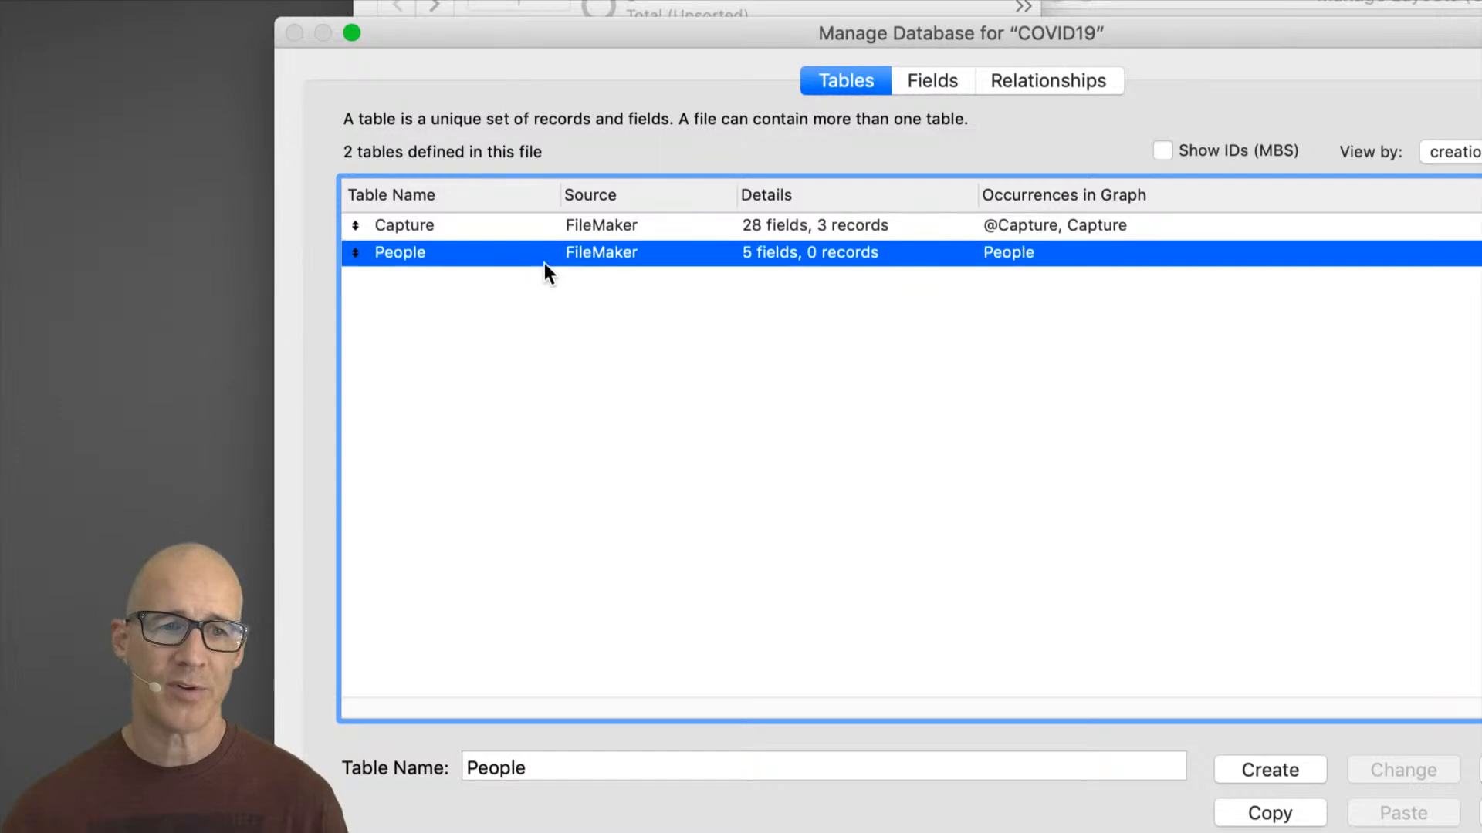
{"action": "left_click", "coordinate": [933, 80]}
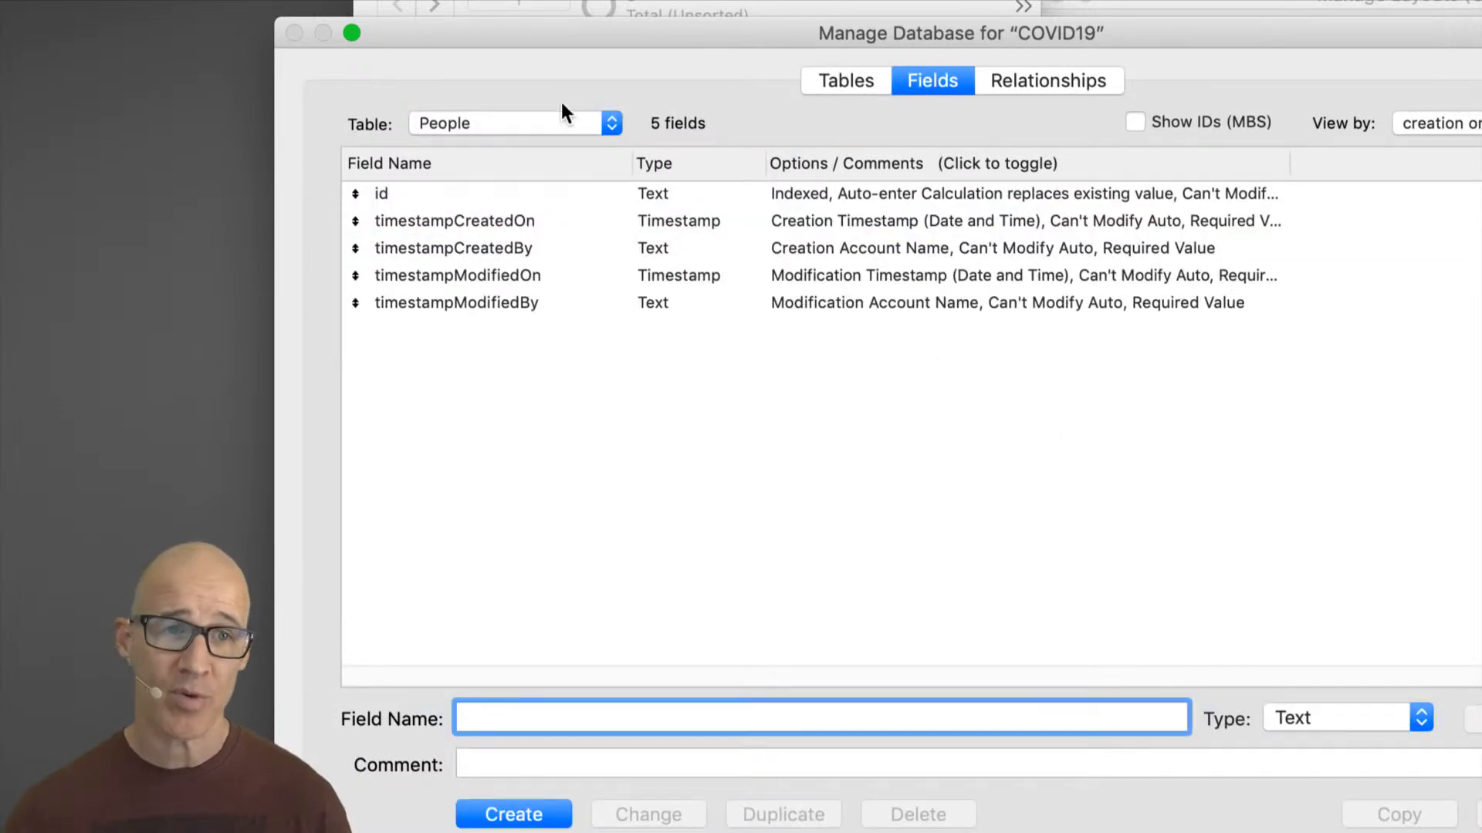
Step: Sort the People field list by field name, then switch the view back to creation order
{"action": "left_click_drag", "start_coordinate": [284, 32], "coordinate": [440, 125]}
{"action": "left_click_drag", "start_coordinate": [685, 139], "coordinate": [563, 27]}
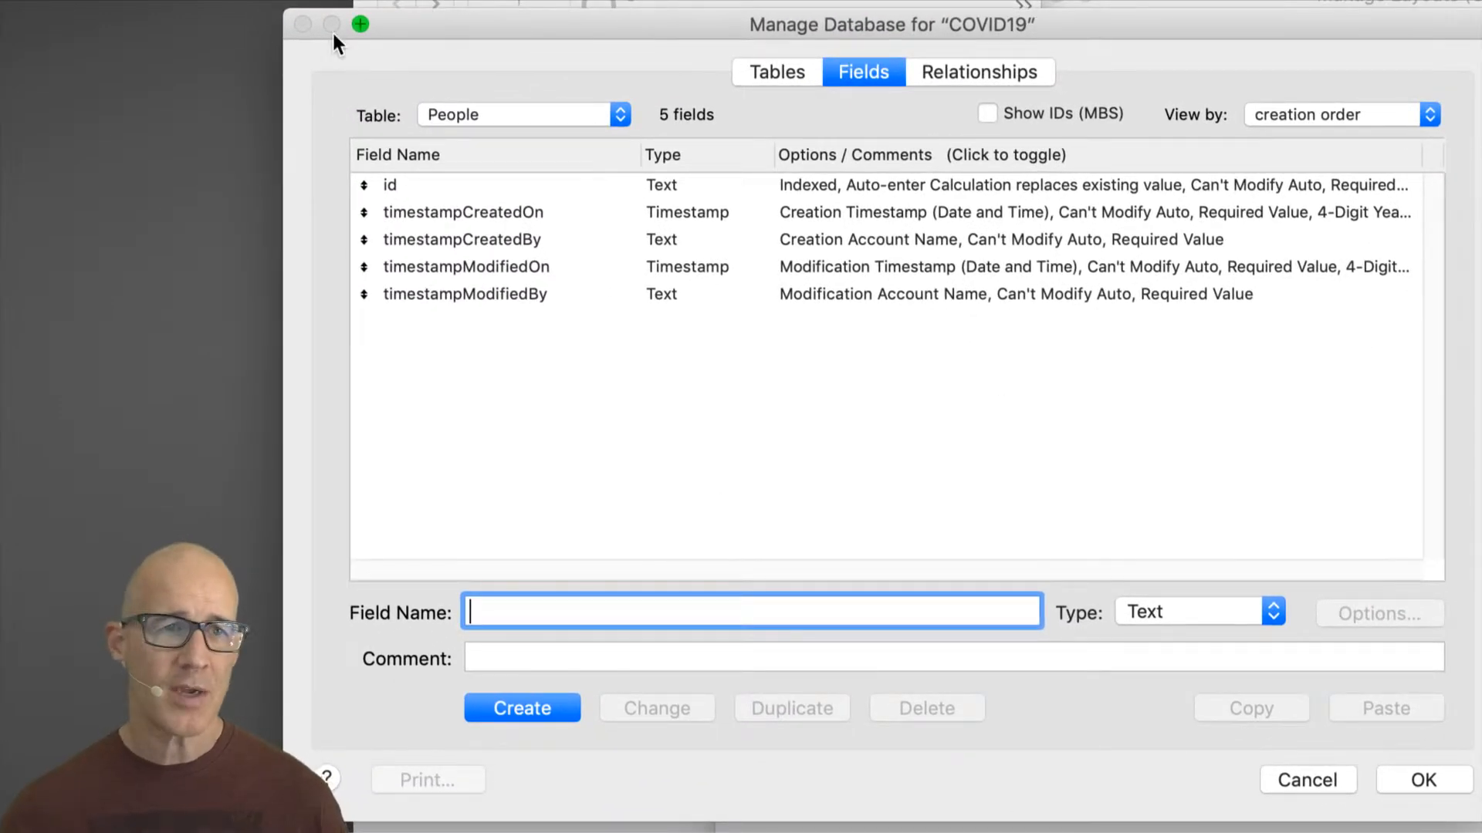
{"action": "left_click_drag", "start_coordinate": [294, 16], "coordinate": [471, 23]}
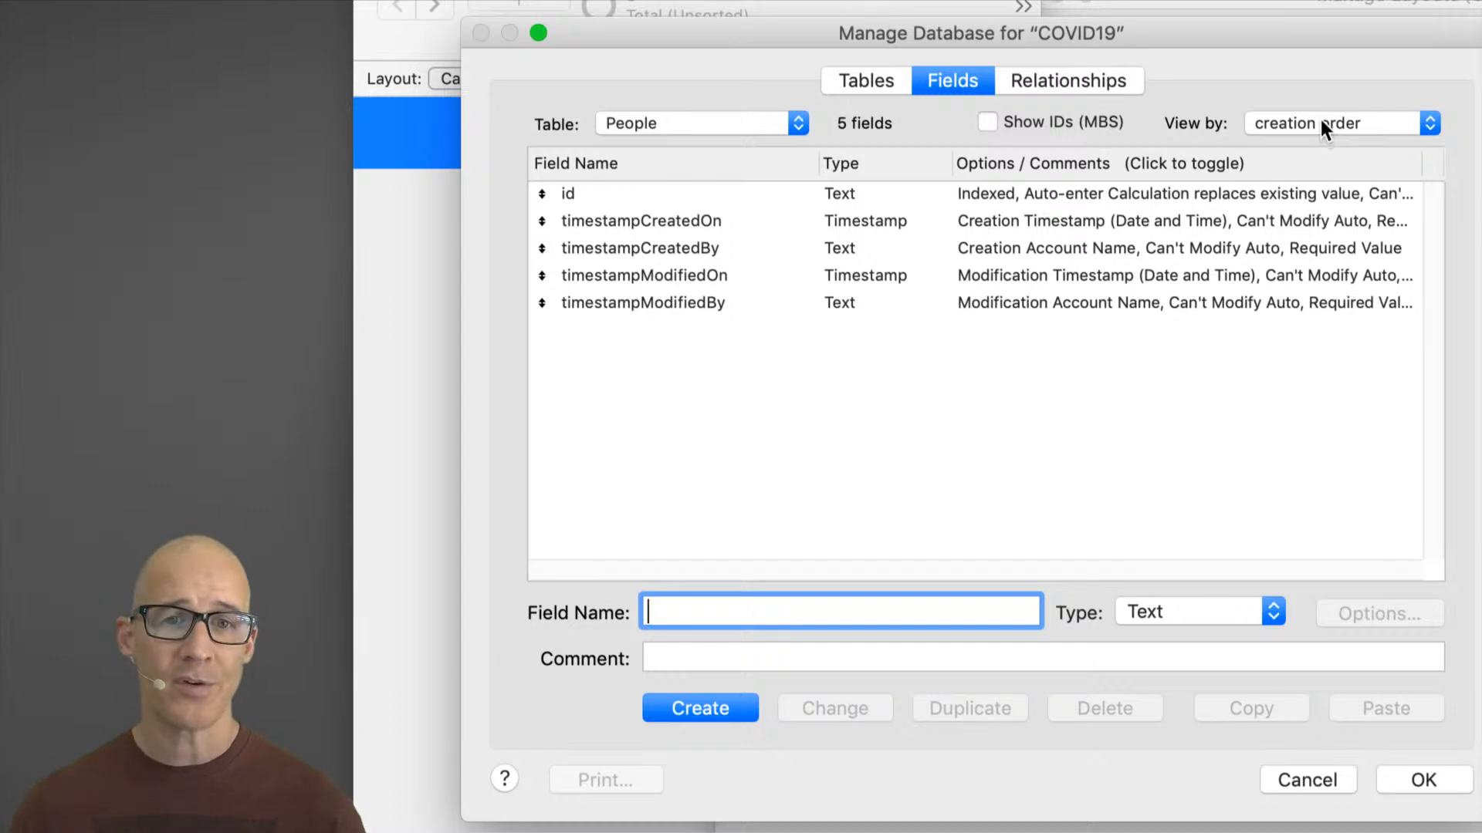
{"action": "left_click", "coordinate": [752, 164]}
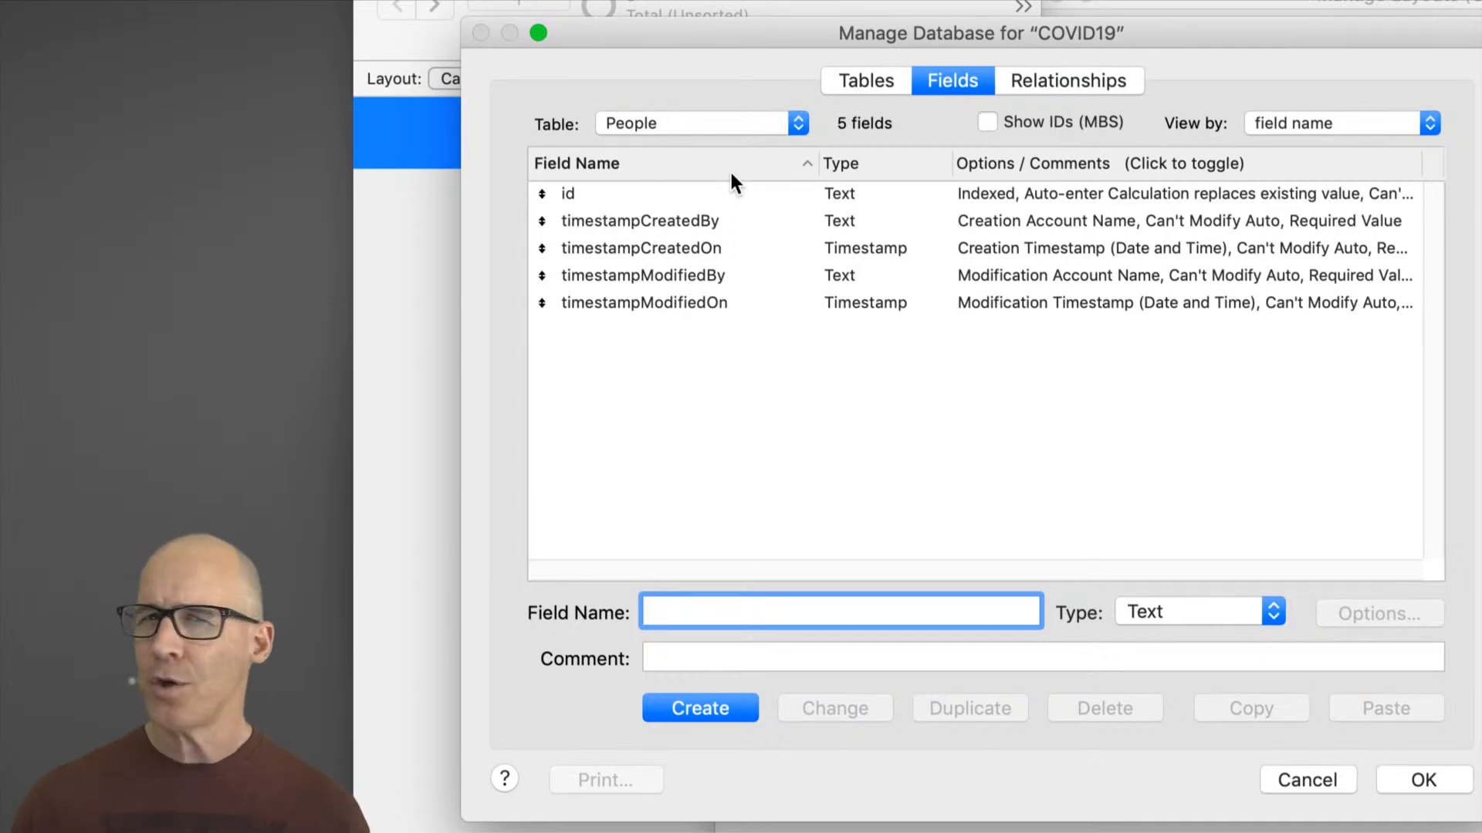
{"action": "left_click", "coordinate": [1333, 112]}
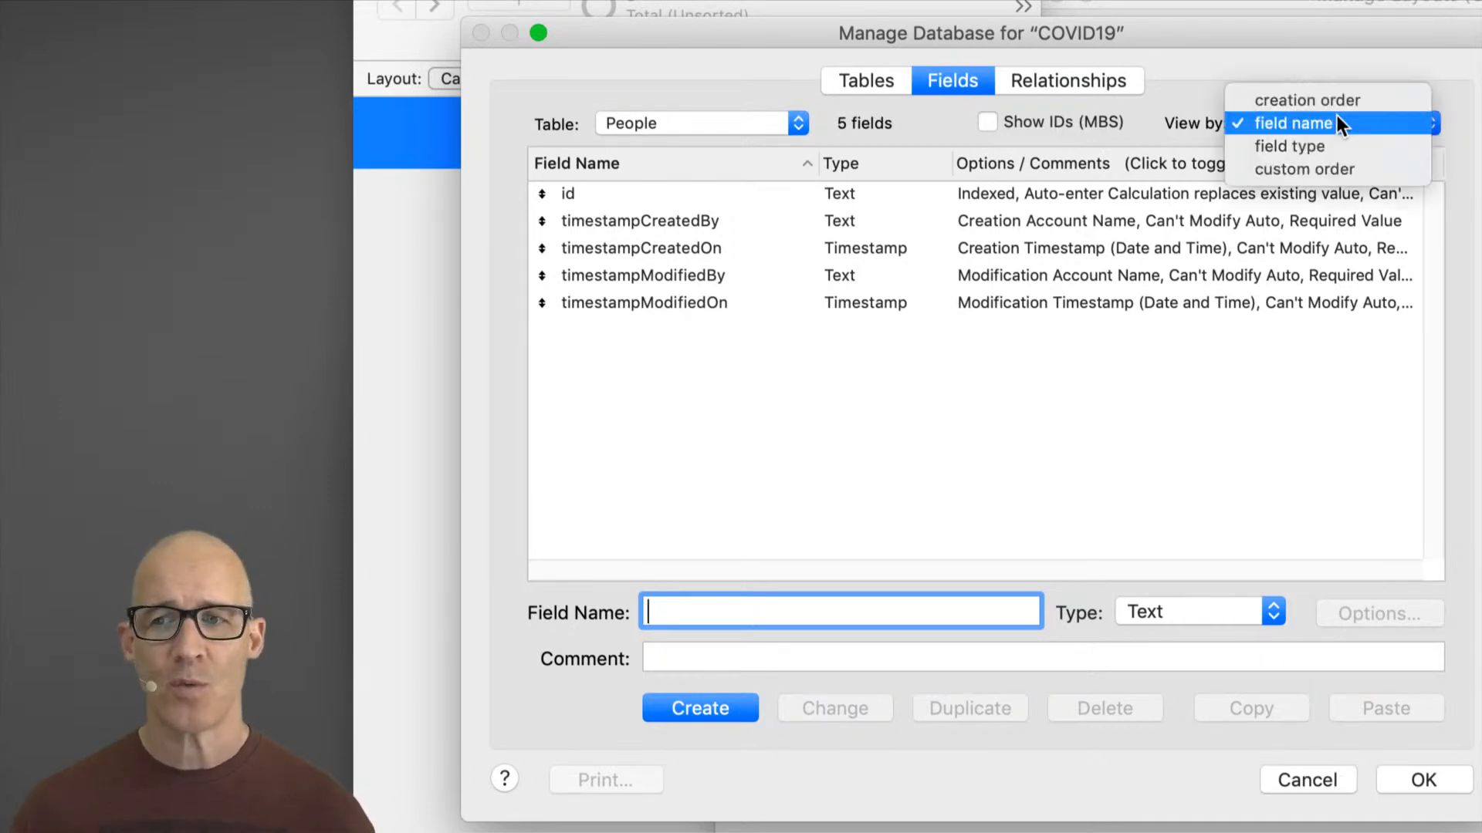
{"action": "left_click", "coordinate": [1357, 100]}
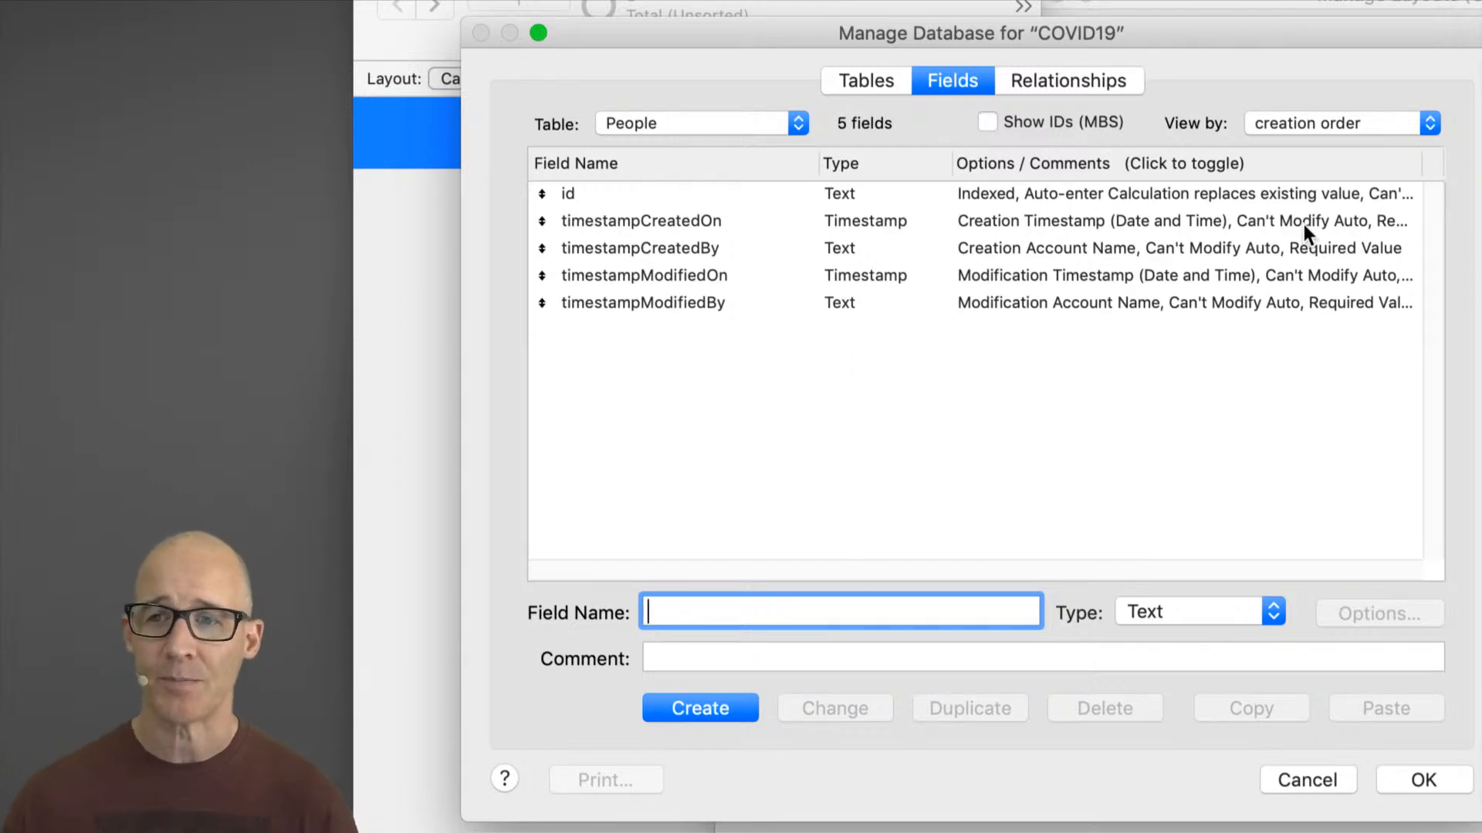
Step: View the People fields by field type and select the three Text fields
{"action": "left_click", "coordinate": [1350, 125]}
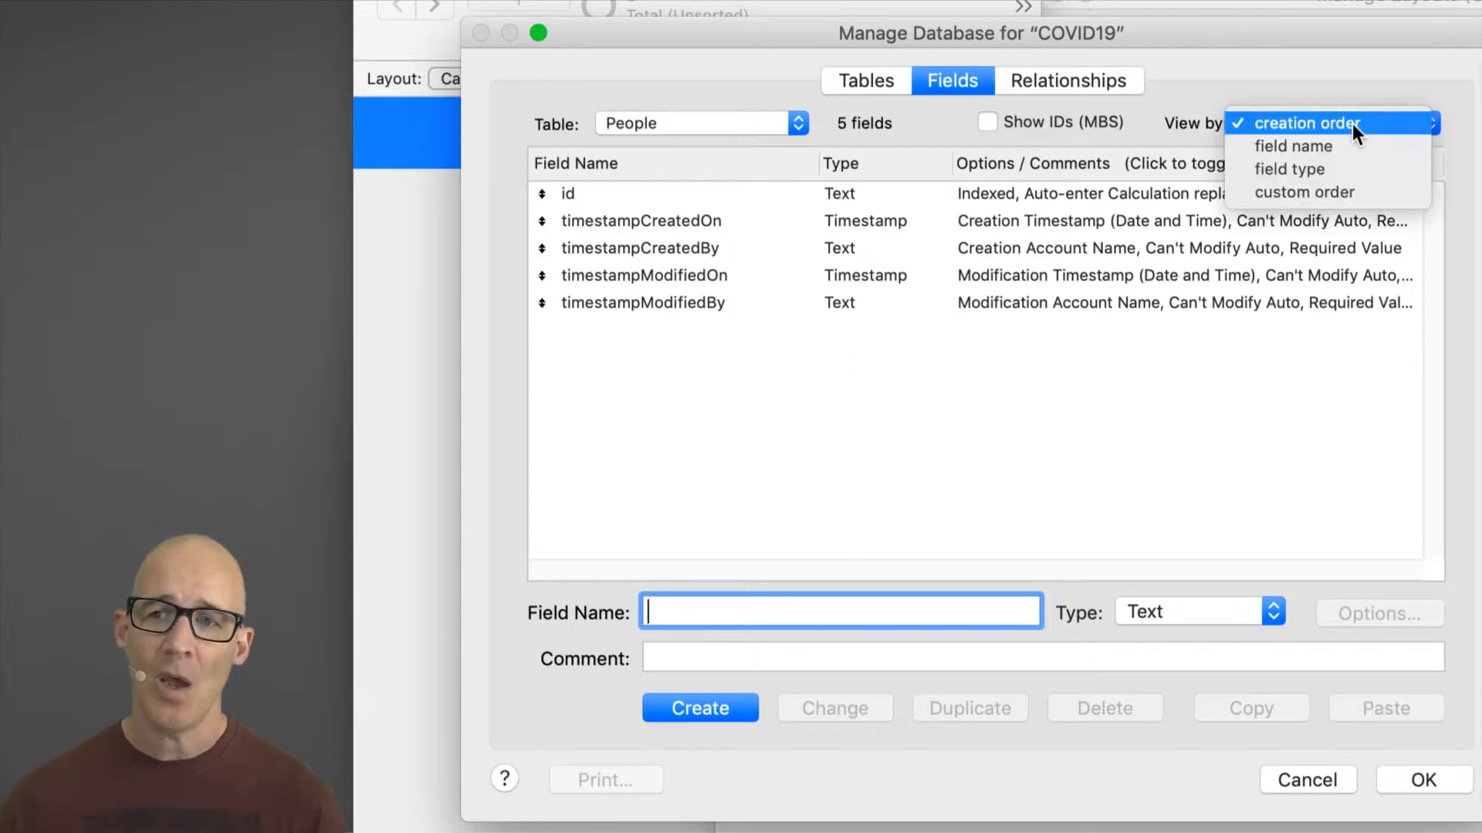
{"action": "left_click", "coordinate": [1329, 165]}
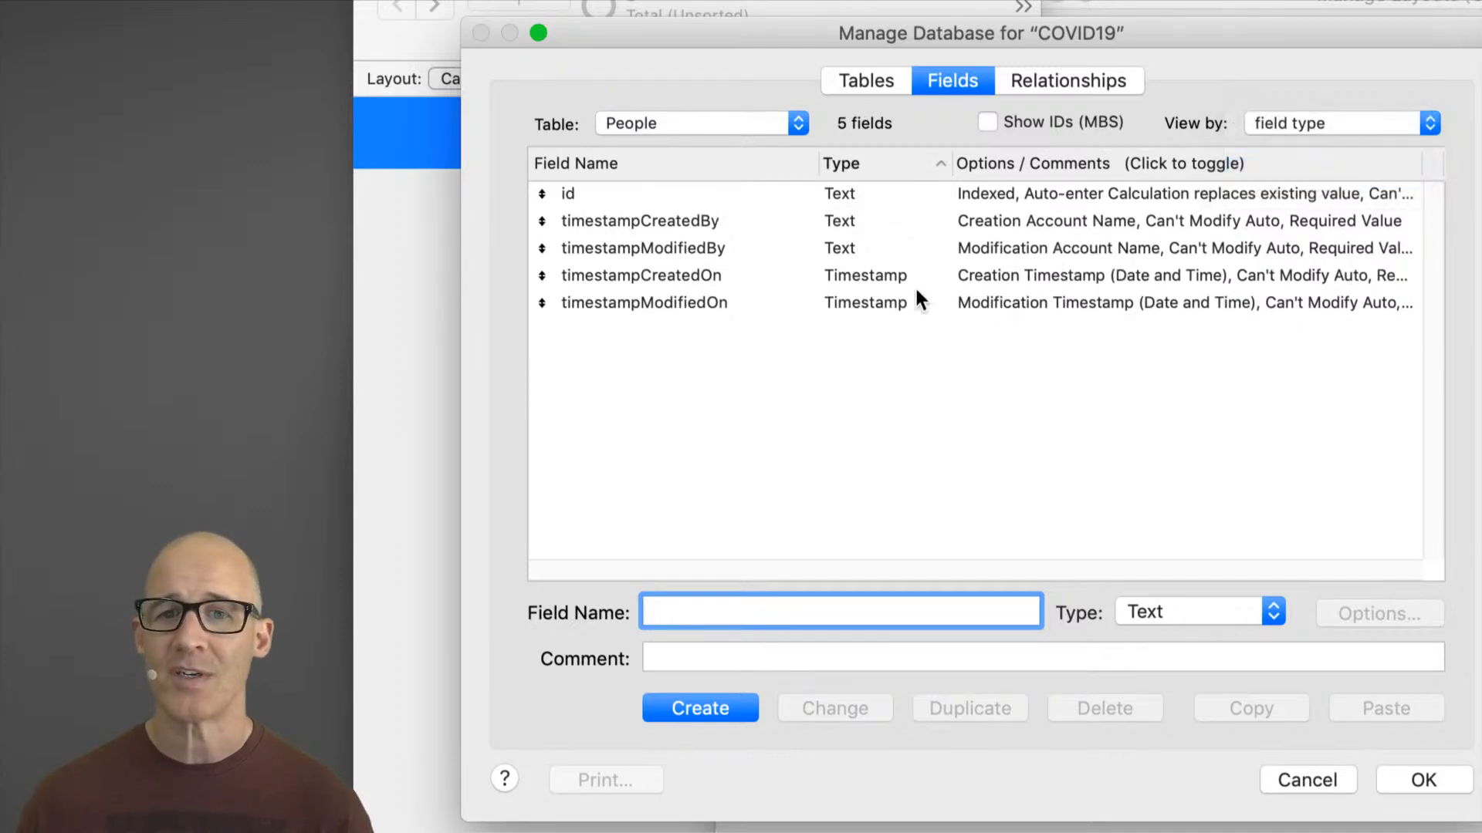
{"action": "left_click", "coordinate": [851, 192]}
{"action": "left_click", "coordinate": [863, 249], "text": "shift"}
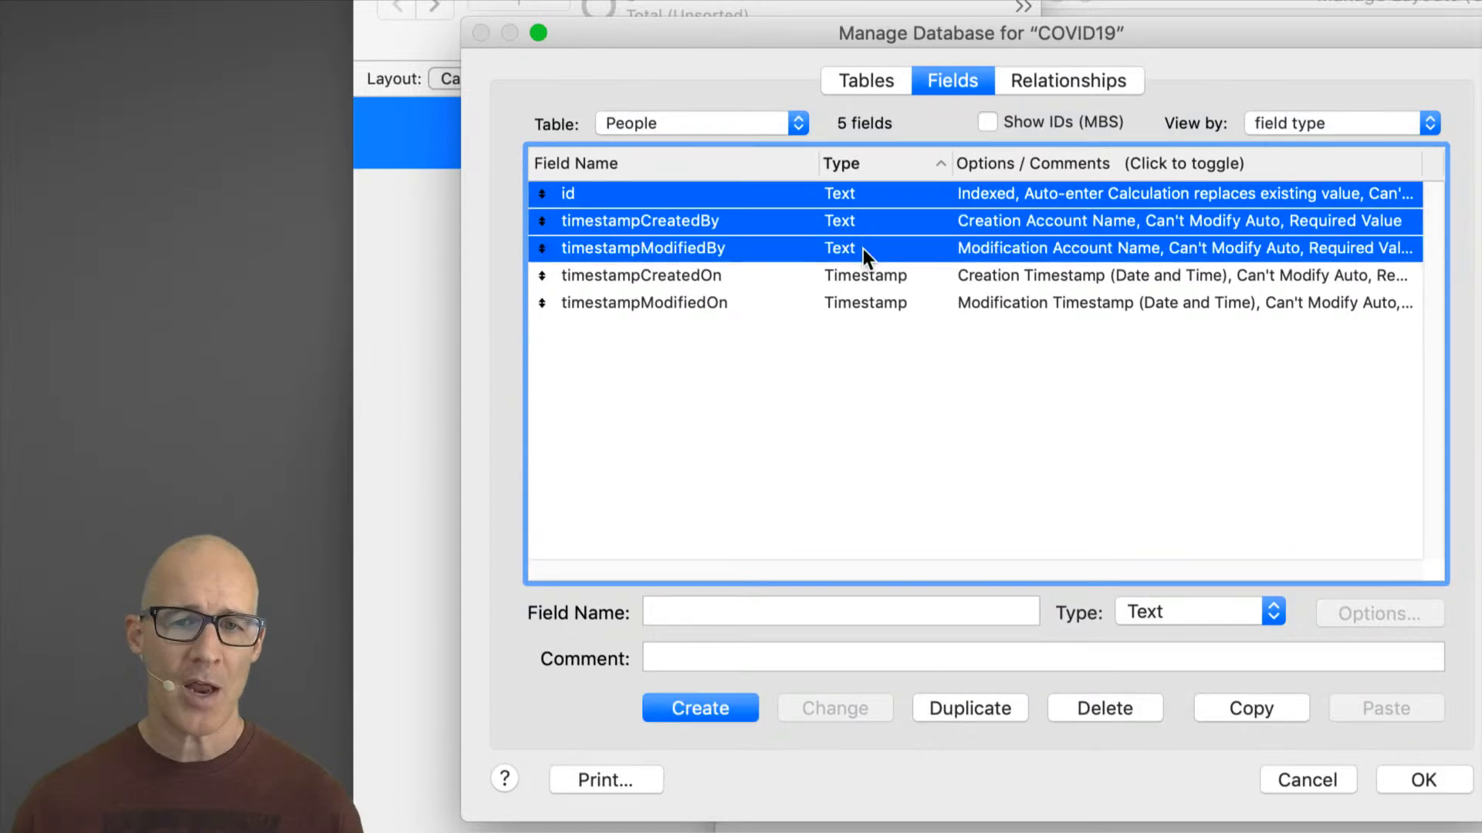
Step: Select the two Timestamp fields, then clear the field selection
{"action": "left_click", "coordinate": [869, 276]}
{"action": "left_click", "coordinate": [873, 303], "text": "shift"}
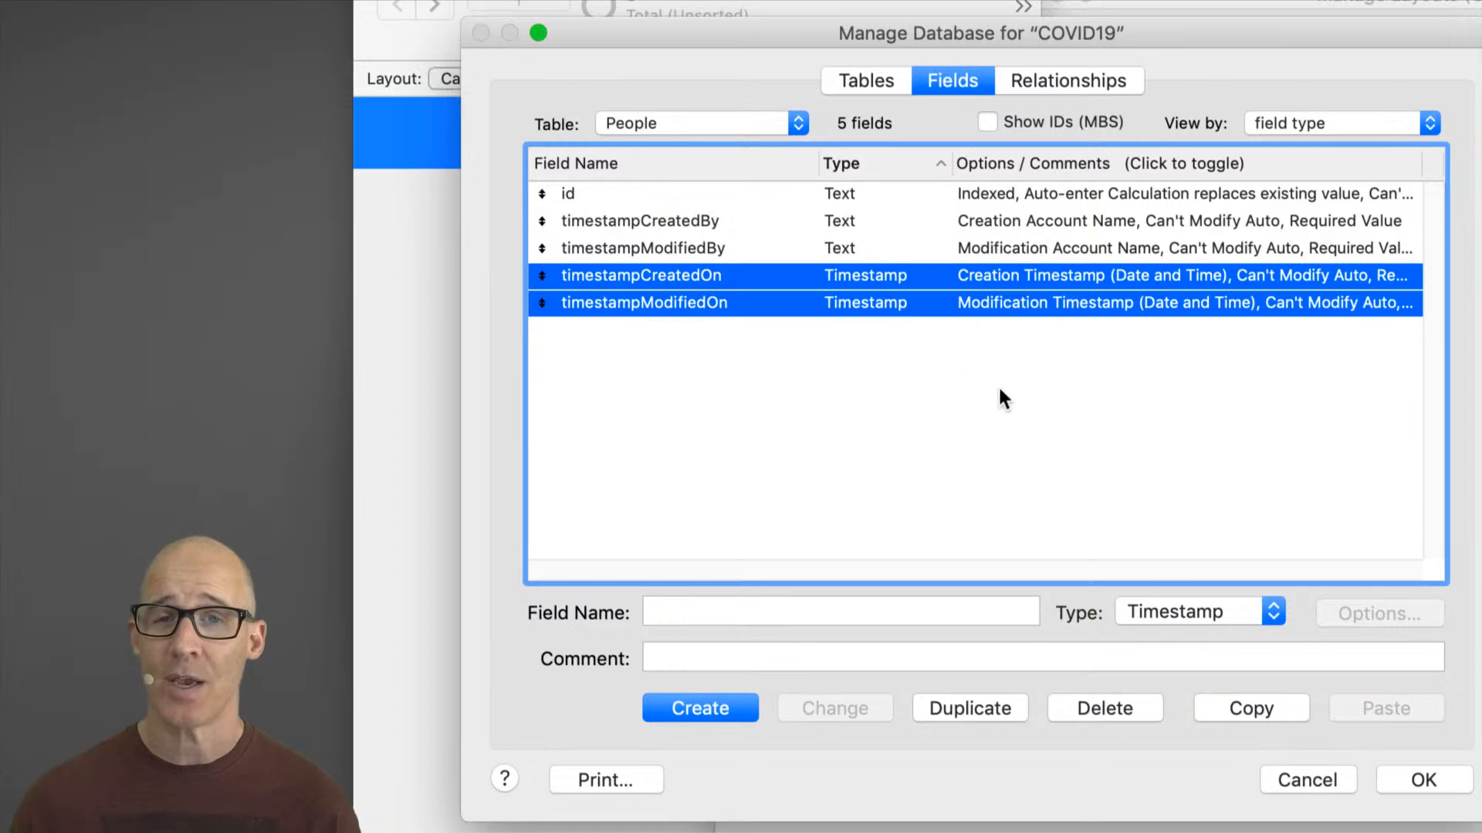
{"action": "left_click", "coordinate": [970, 384]}
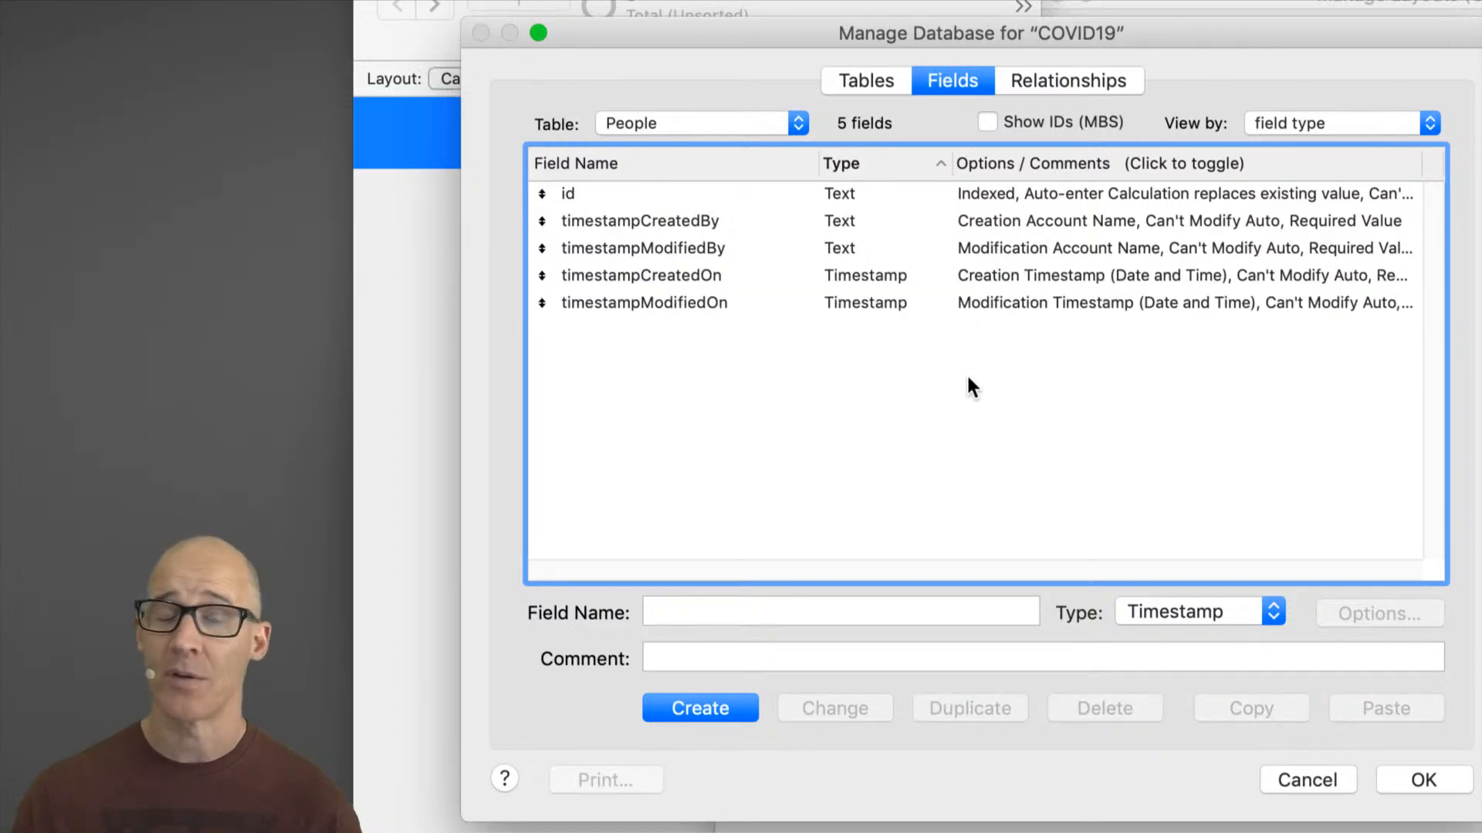
Step: Switch the People field list to custom order and drag the id field further down the list
{"action": "left_click", "coordinate": [1314, 133]}
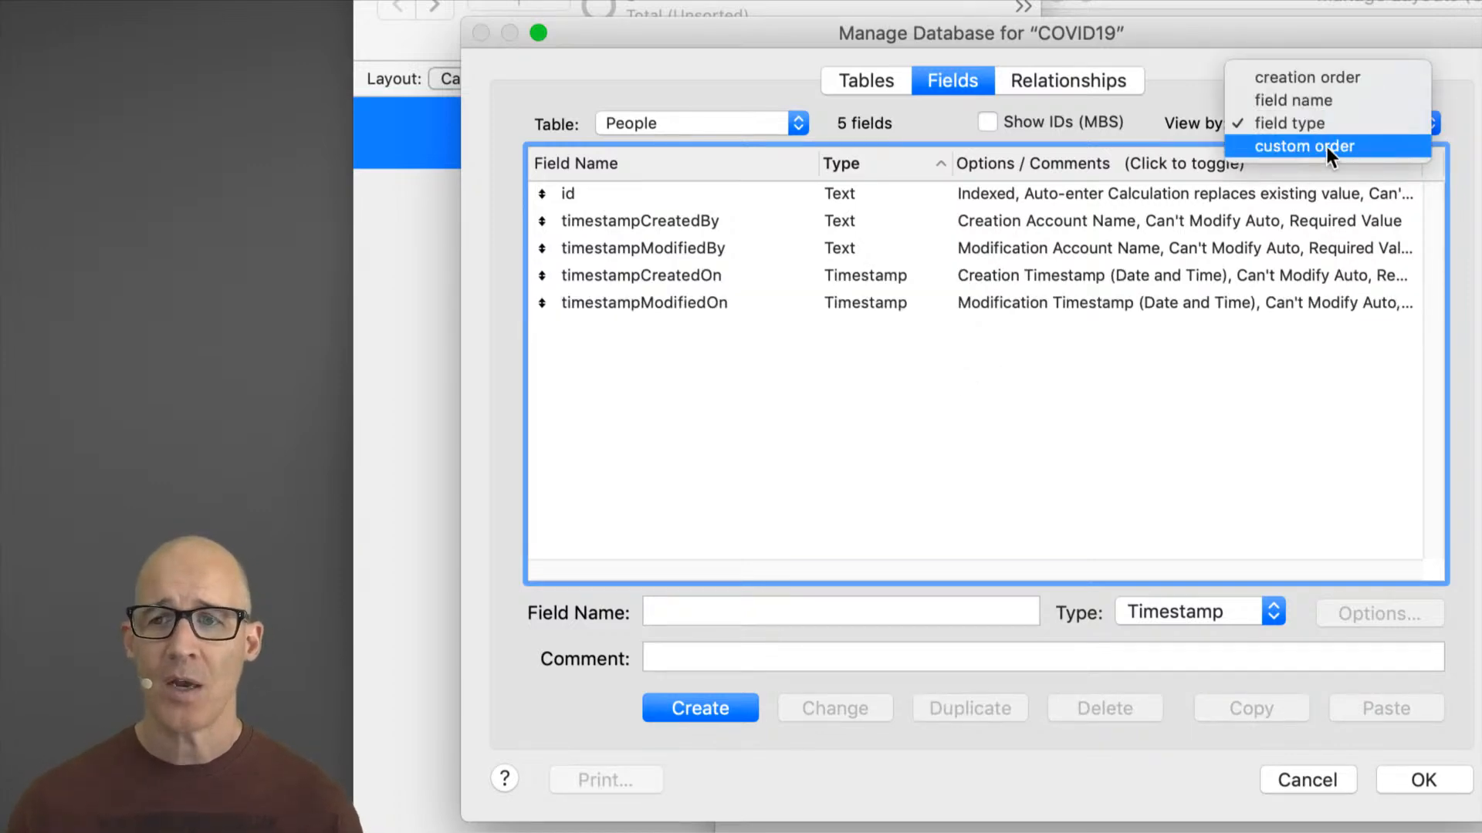
{"action": "left_click", "coordinate": [1326, 145]}
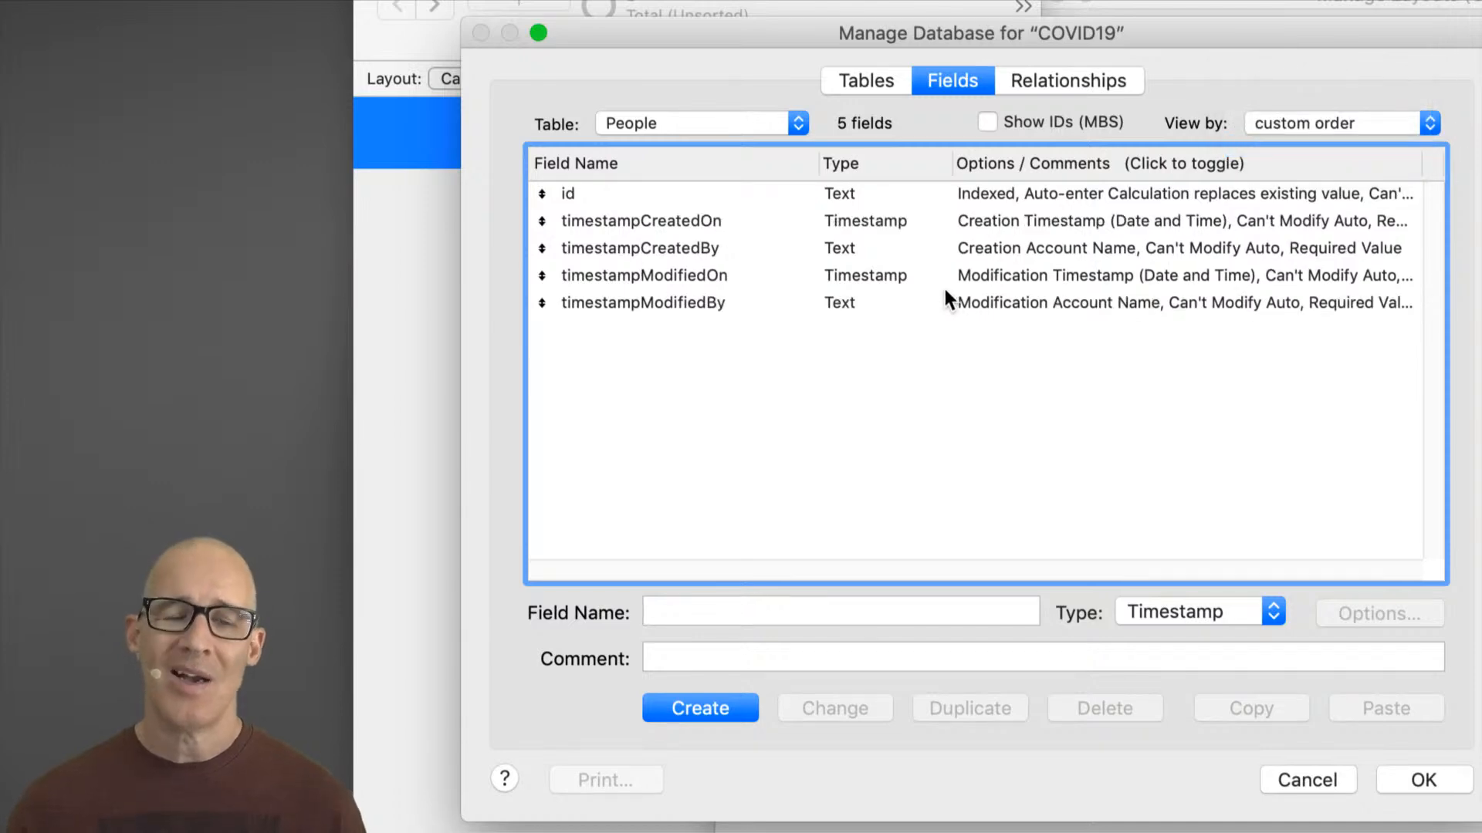
{"action": "mouse_move", "coordinate": [540, 302]}
{"action": "left_mouse_down"}
{"action": "mouse_move", "coordinate": [540, 225]}
{"action": "mouse_move", "coordinate": [539, 290]}
{"action": "left_mouse_up"}
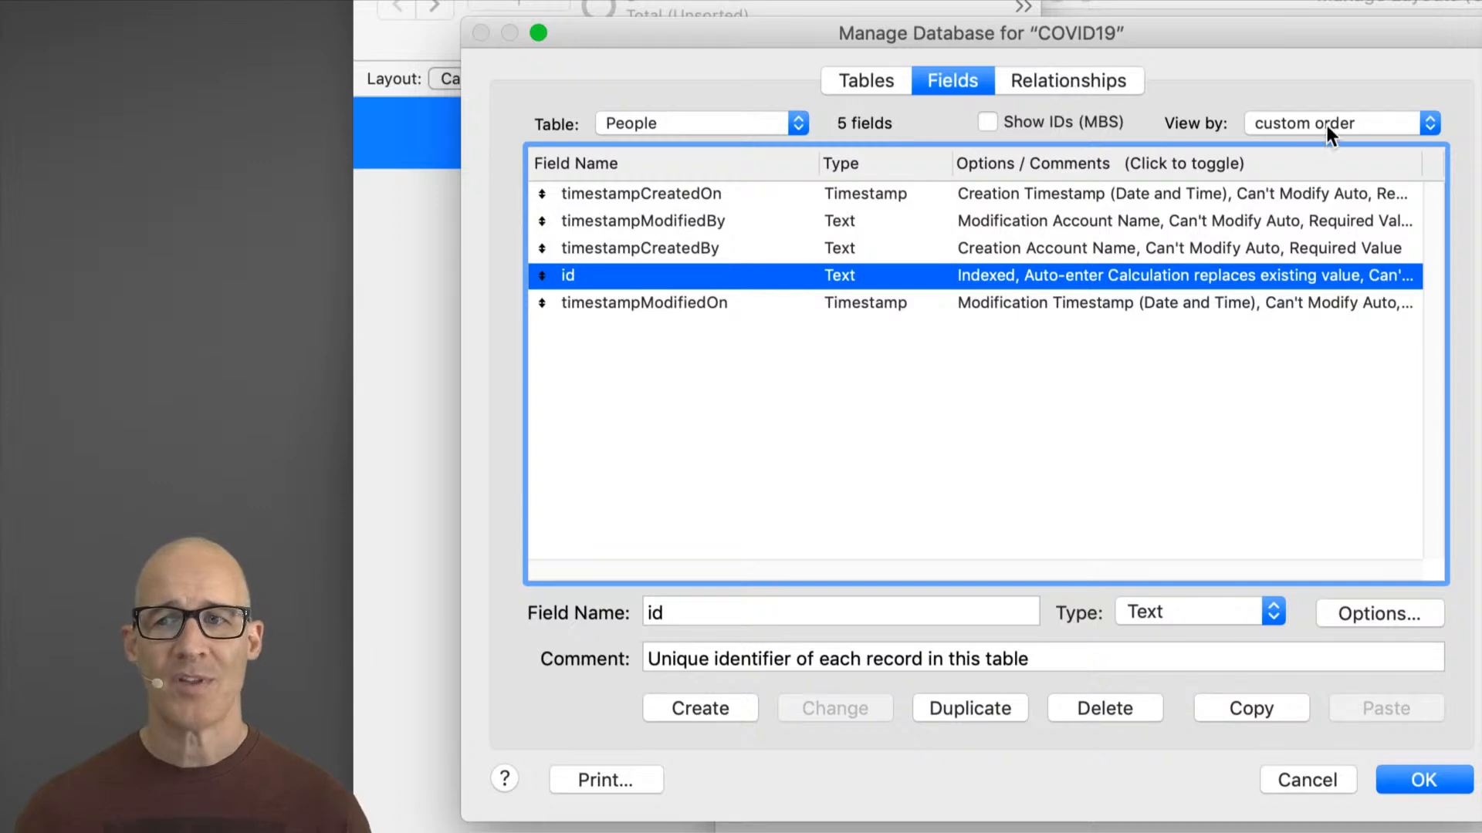
Step: Sort the field list by field name and toggle the options column to show the field comments
{"action": "left_click", "coordinate": [755, 165]}
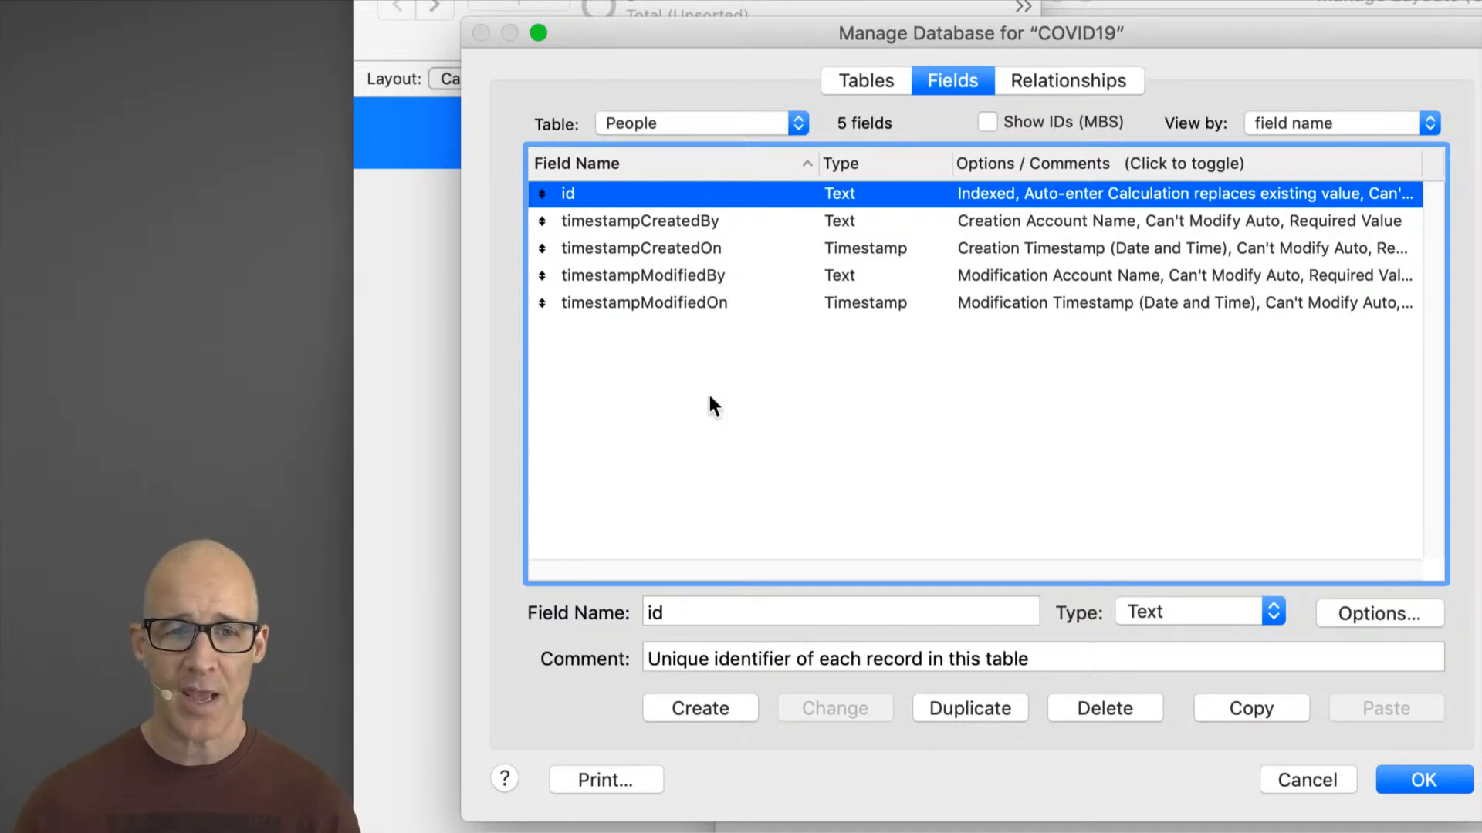
{"action": "key", "text": "Tab"}
{"action": "left_click_drag", "start_coordinate": [886, 31], "coordinate": [1001, 19]}
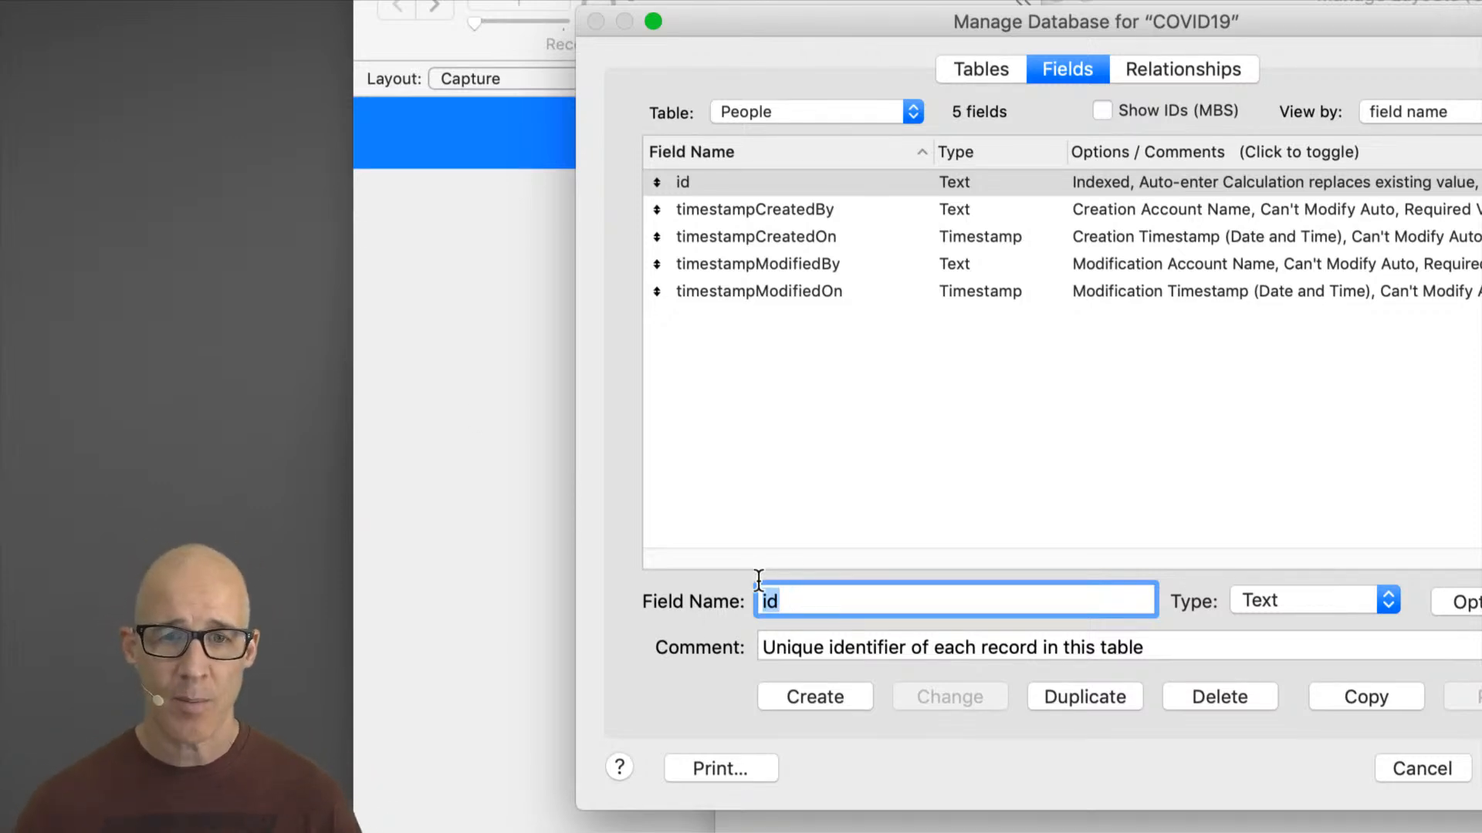
{"action": "left_click_drag", "start_coordinate": [1125, 20], "coordinate": [987, 12]}
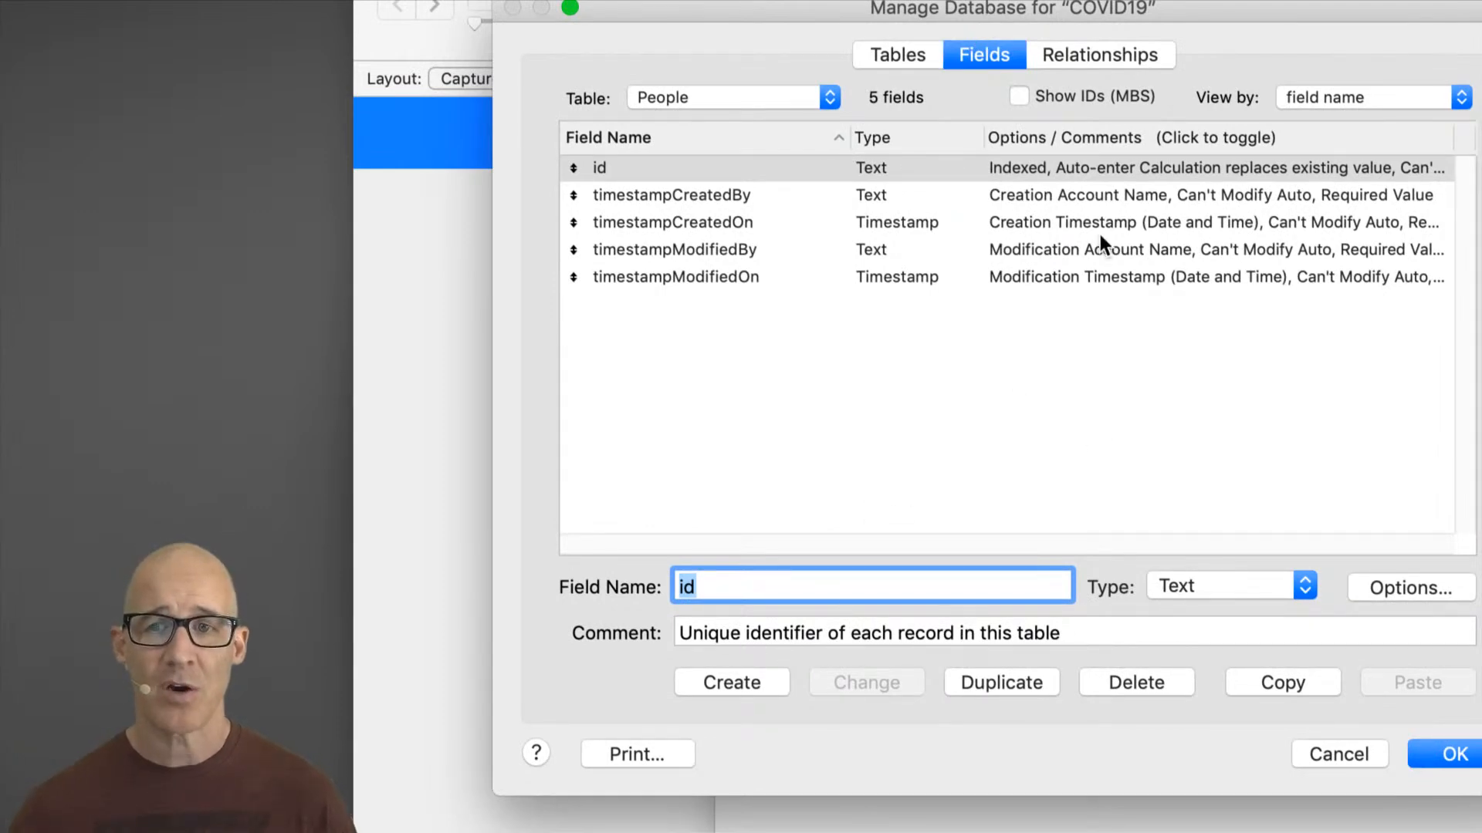
{"action": "left_click", "coordinate": [1065, 137]}
{"action": "left_click", "coordinate": [1081, 137]}
{"action": "left_click", "coordinate": [1080, 137]}
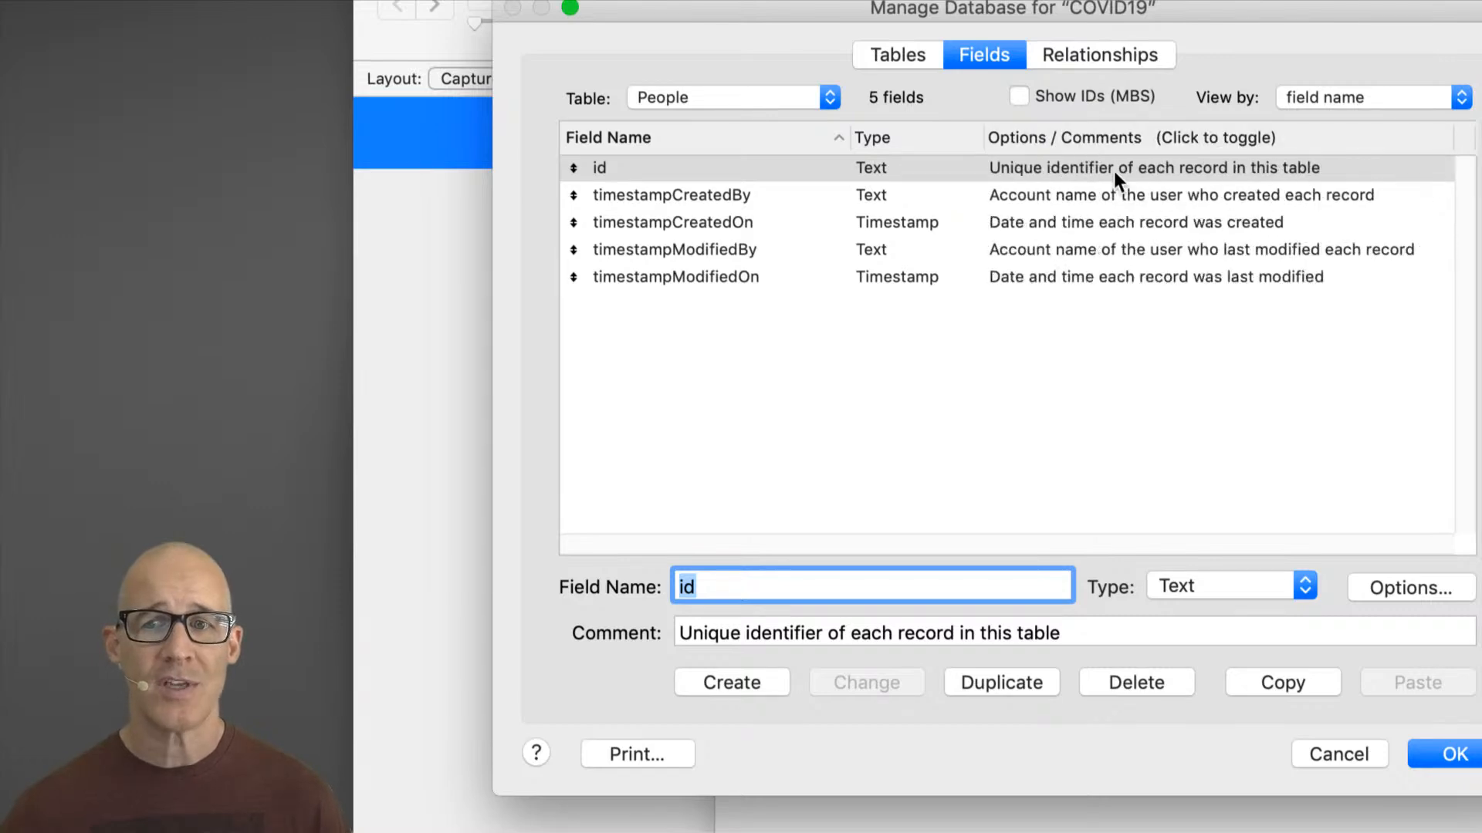
Step: Create a Text field named First Name in the People table and close Manage Database
{"action": "left_click", "coordinate": [1119, 274], "text": "shift"}
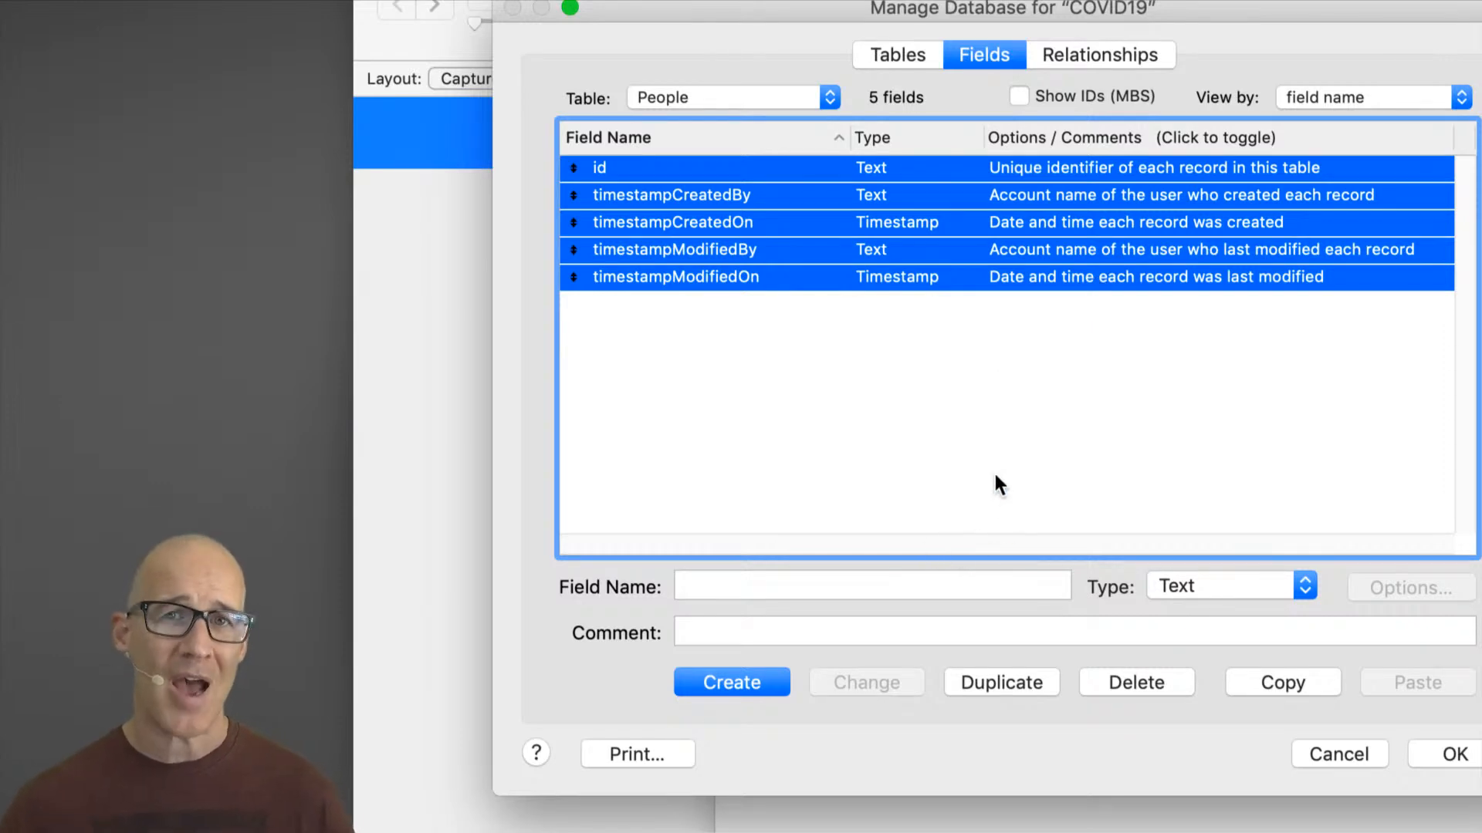
{"action": "left_click", "coordinate": [818, 589]}
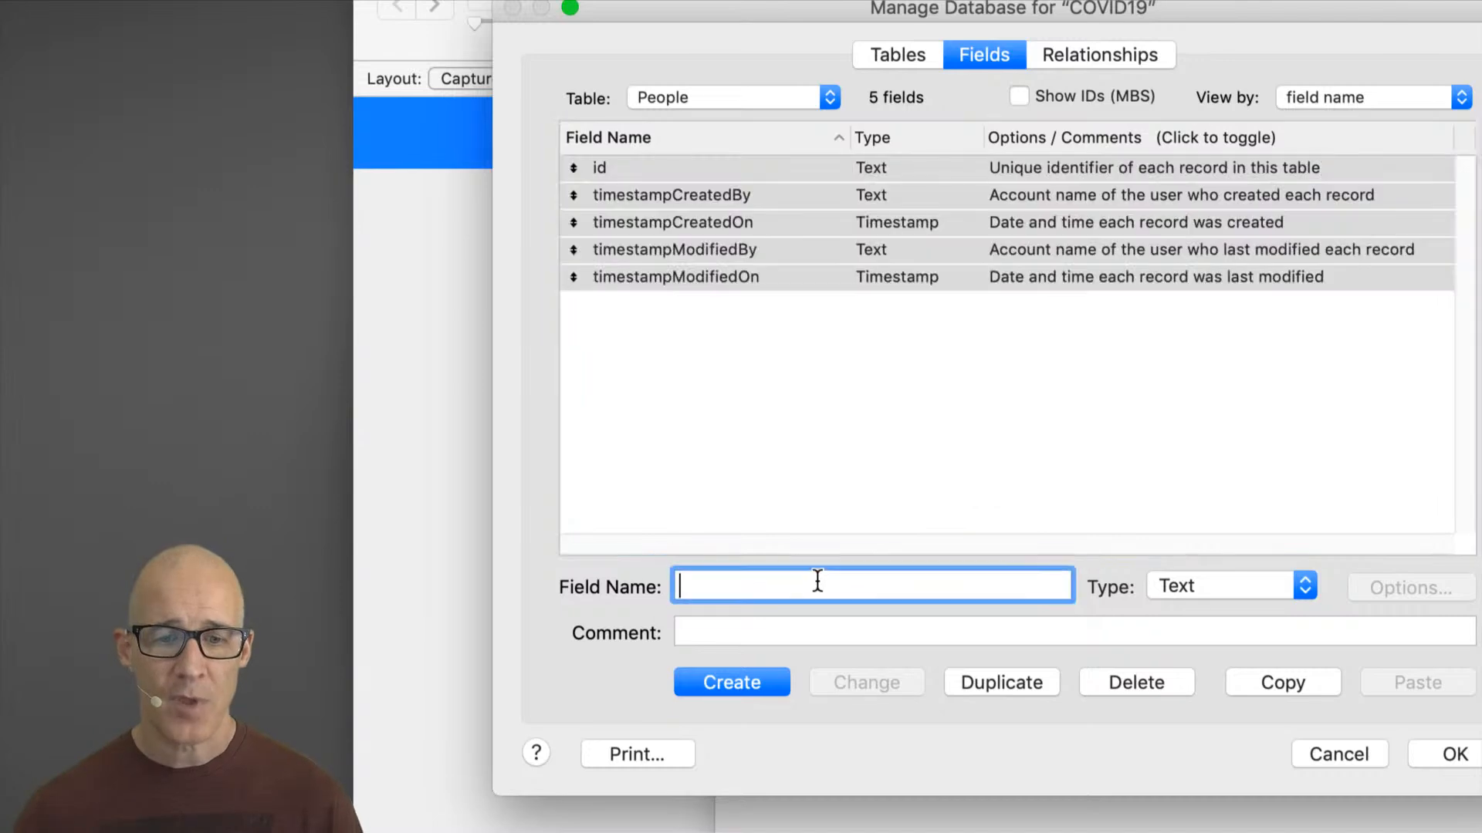
{"action": "type", "text": "nameFirsrs"}
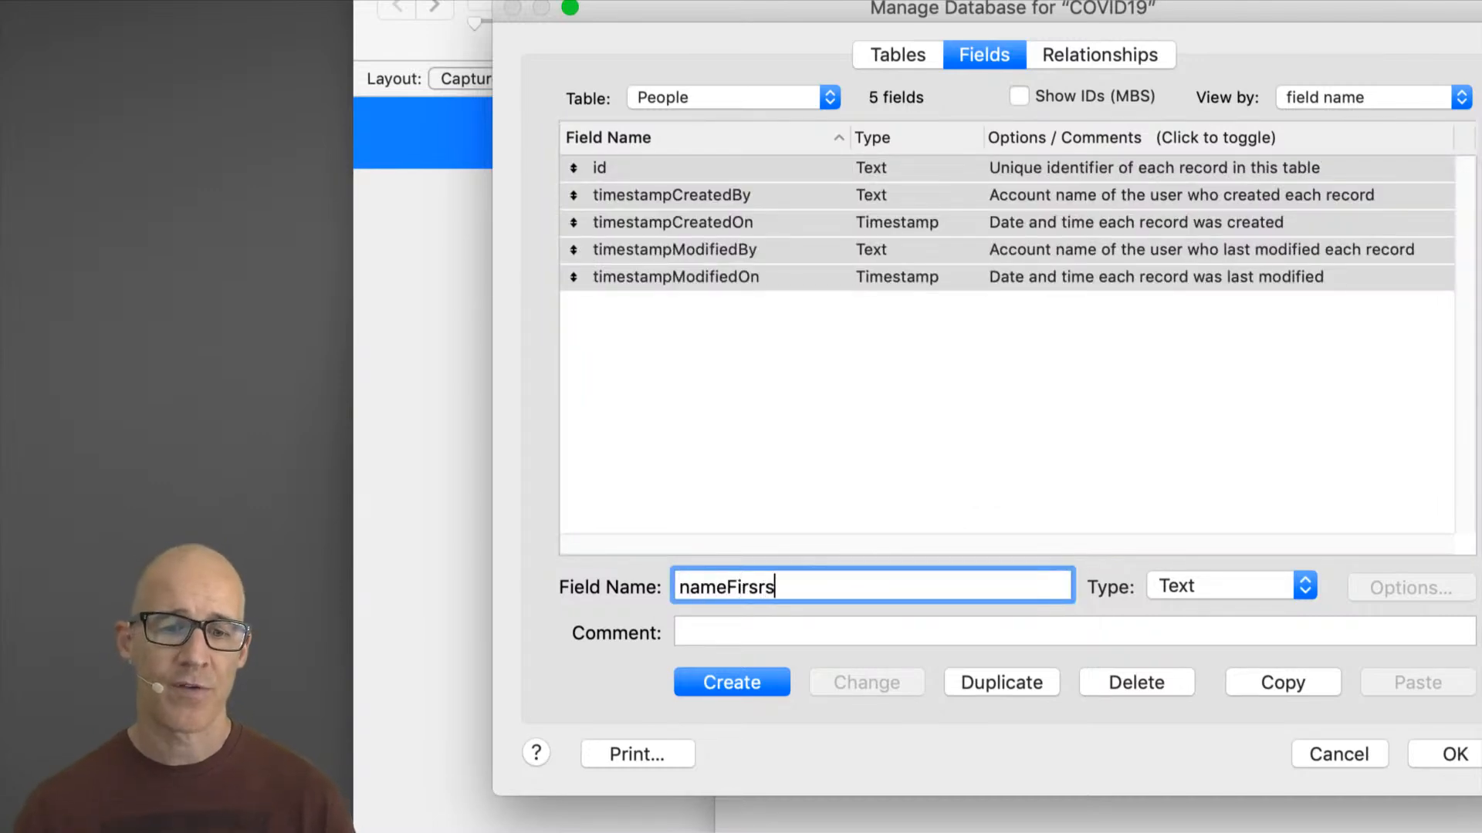
{"action": "key", "text": "super+a"}
{"action": "type", "text": "First Name"}
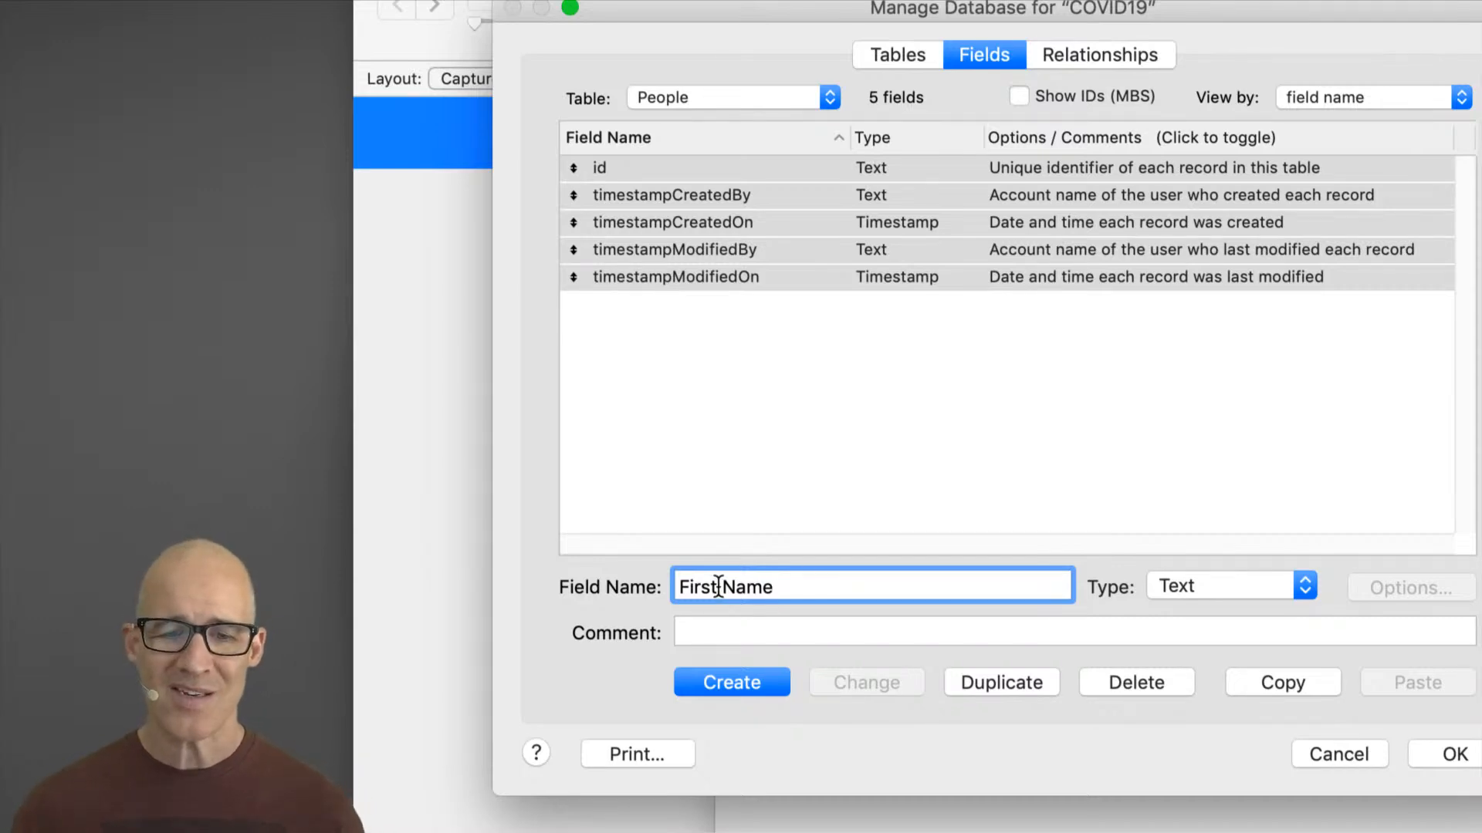
{"action": "left_click", "coordinate": [801, 589]}
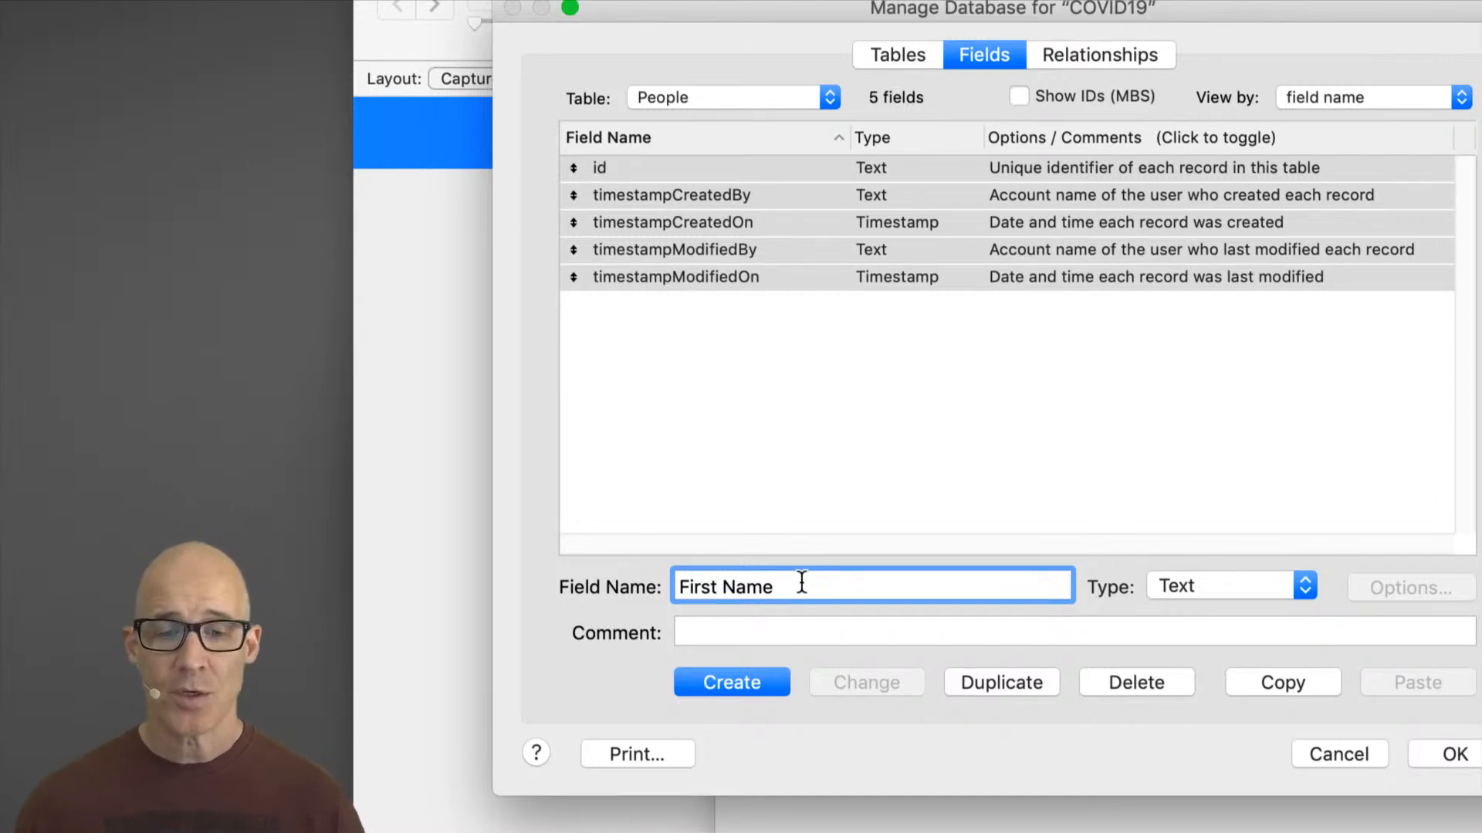
{"action": "left_click", "coordinate": [760, 688]}
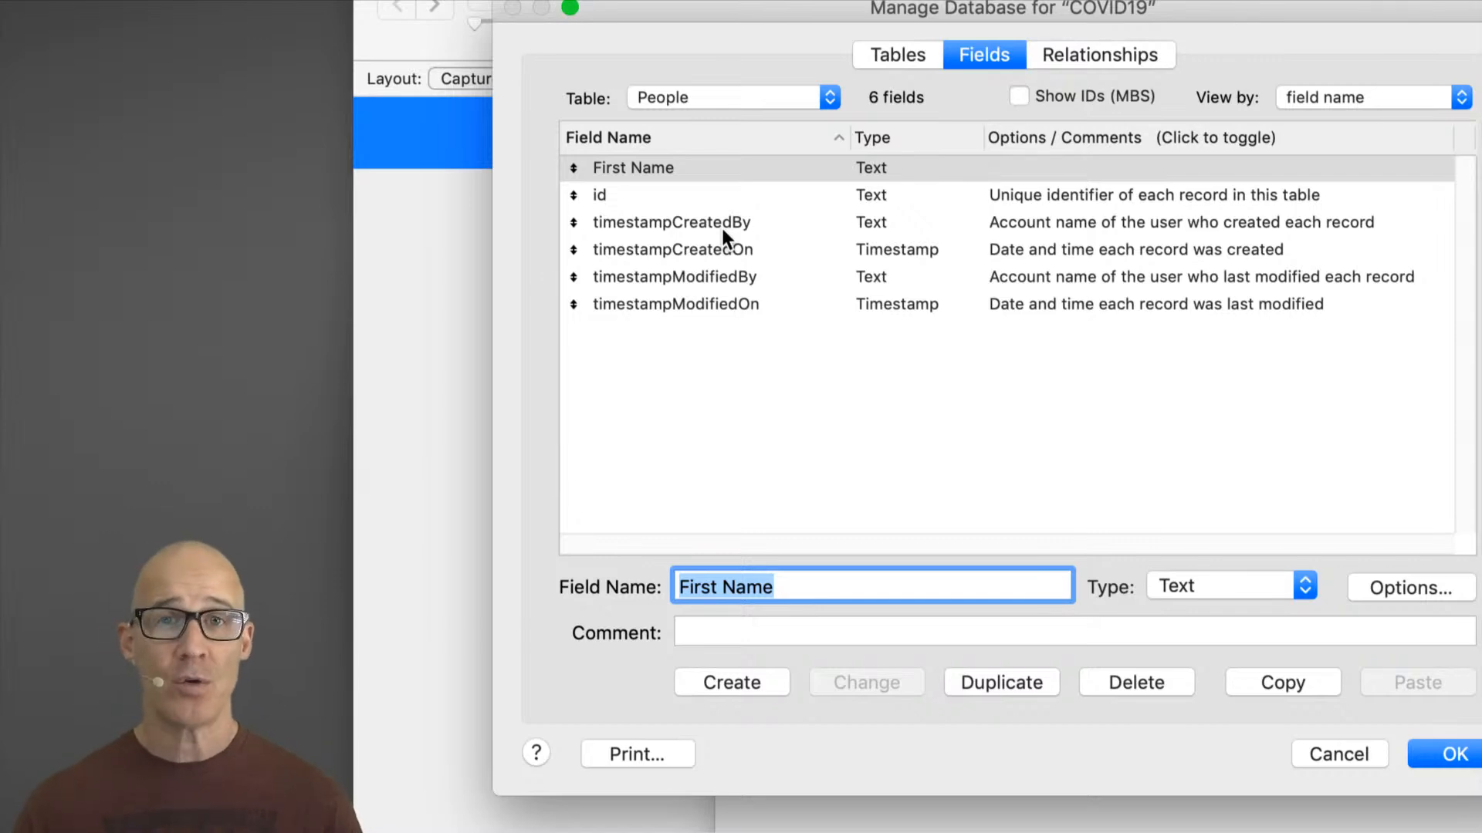
{"action": "left_click", "coordinate": [1424, 752]}
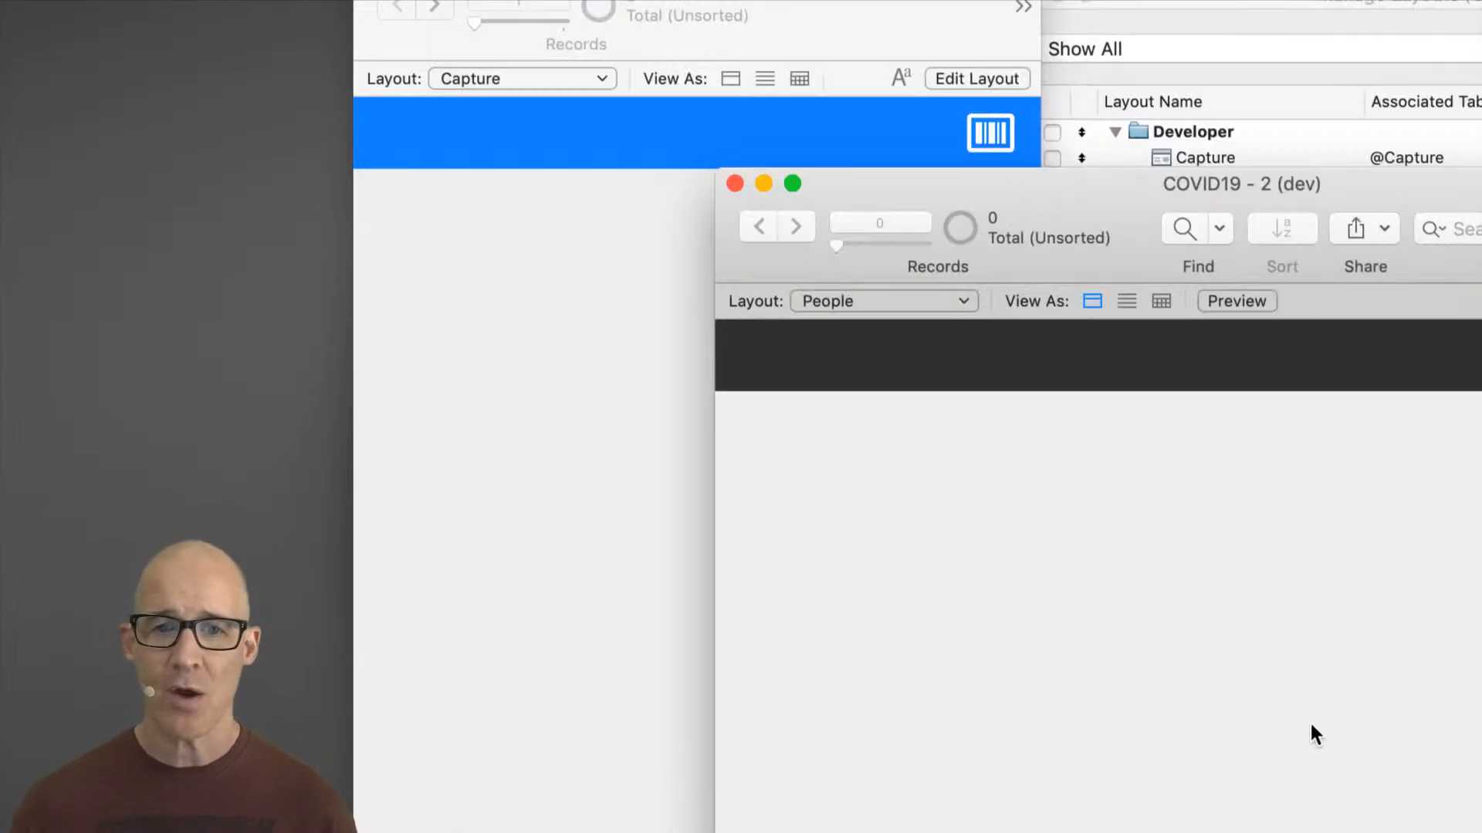
Step: Open the Sort Records dialog for the People layout and cancel it
{"action": "left_click_drag", "start_coordinate": [1053, 184], "coordinate": [785, 49]}
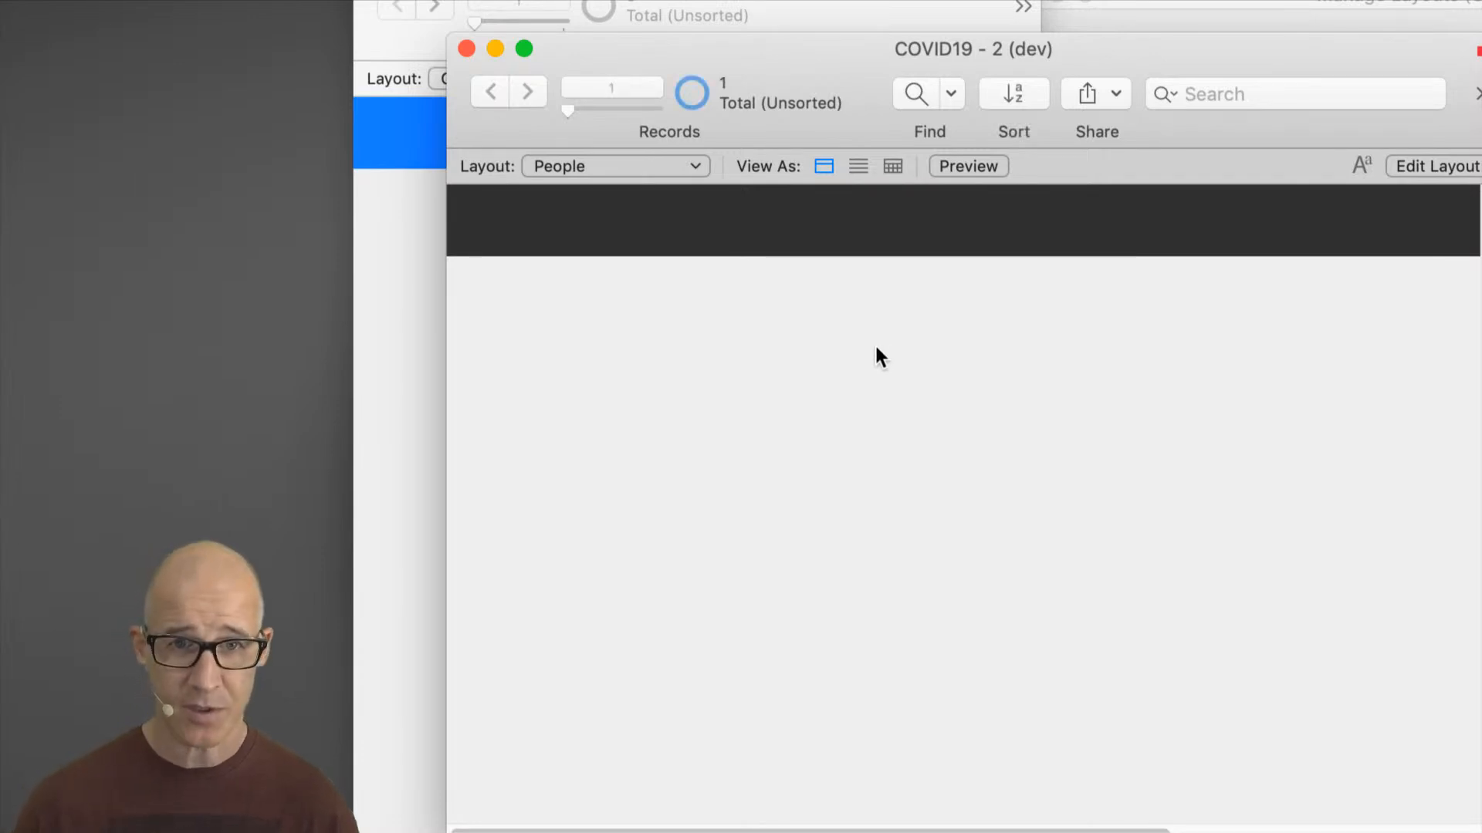
{"action": "key", "text": "super+s"}
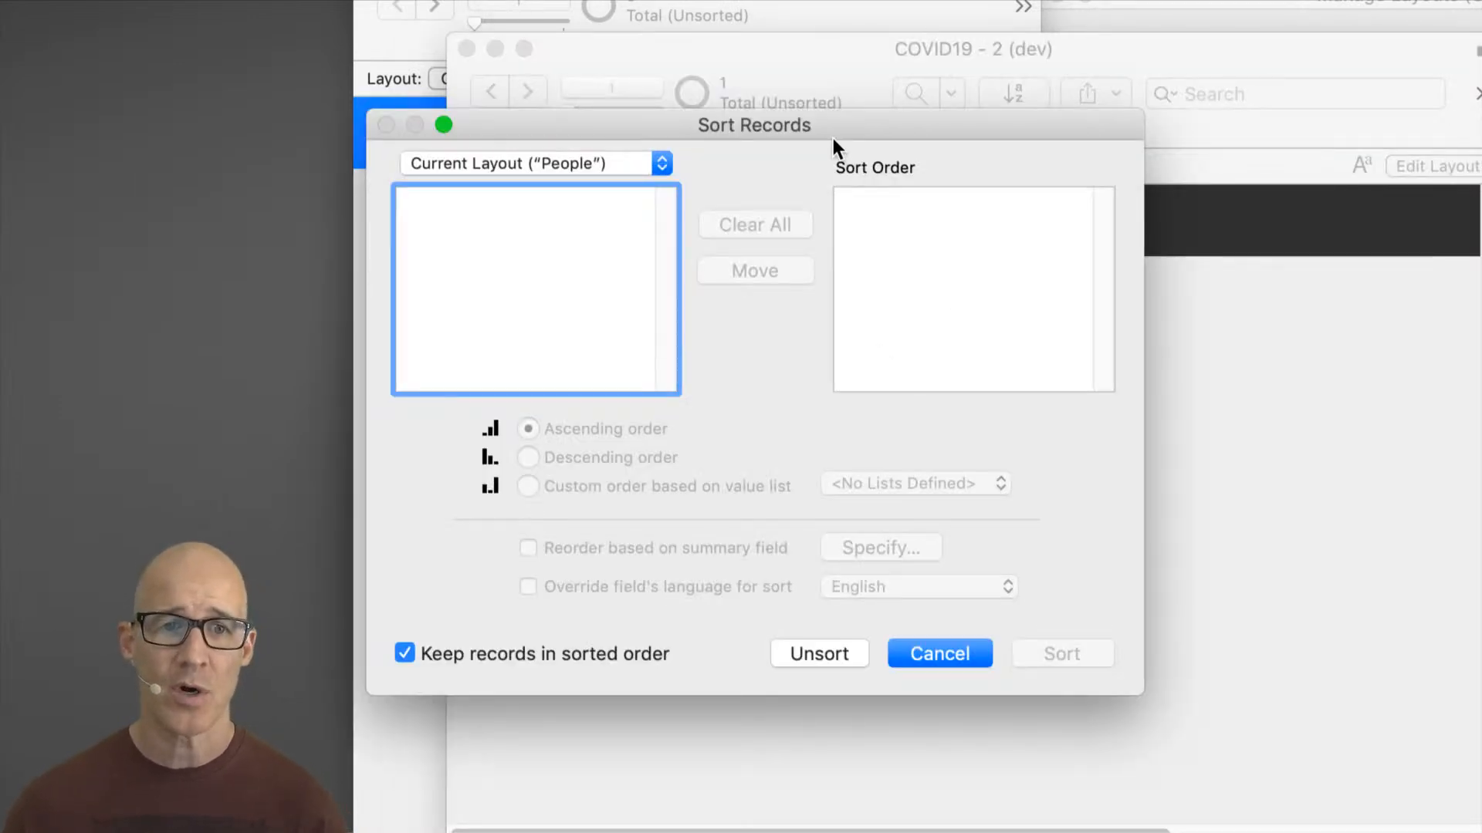
{"action": "left_click_drag", "start_coordinate": [832, 138], "coordinate": [994, 99]}
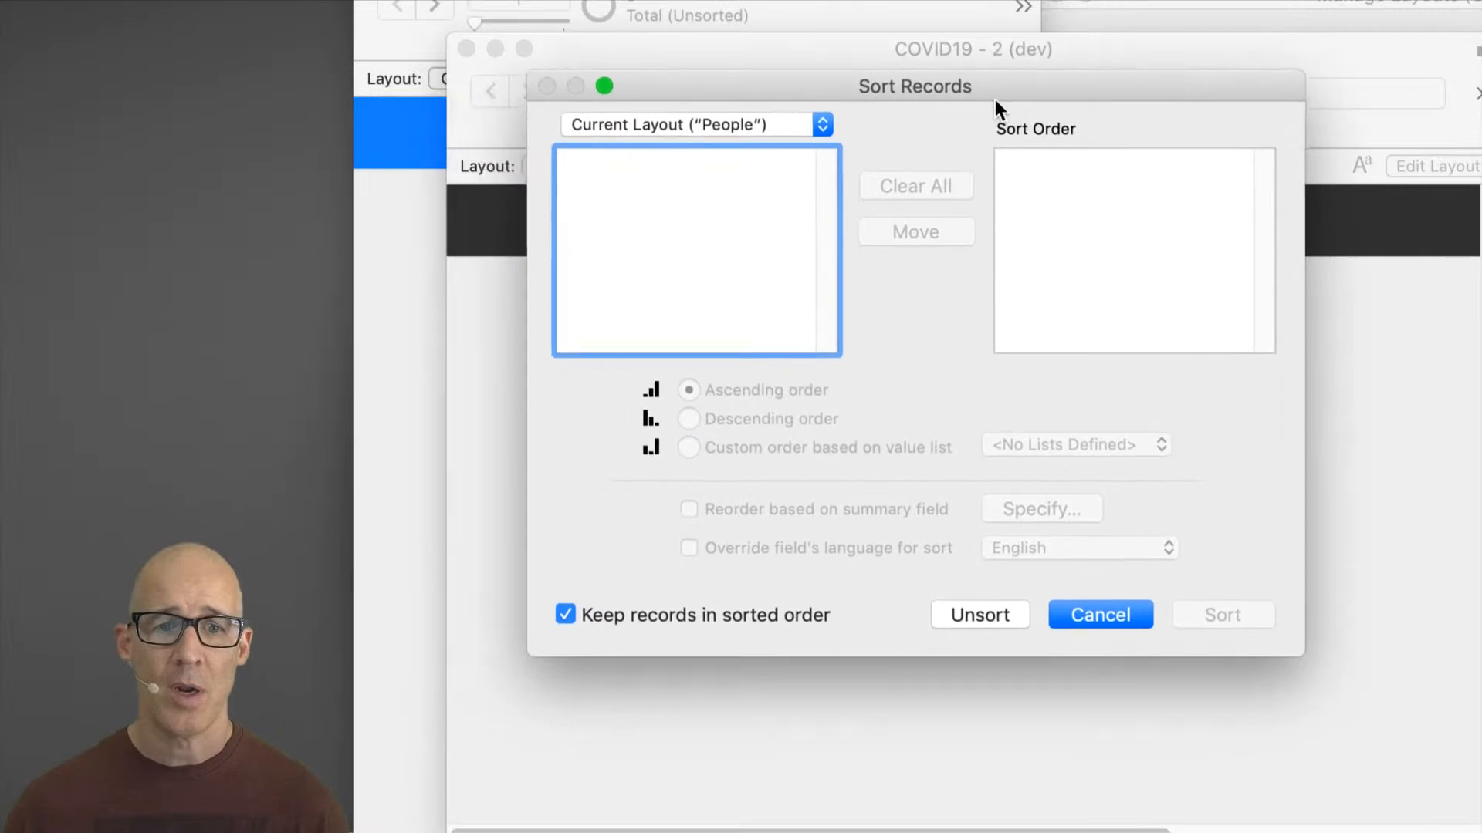
{"action": "left_click", "coordinate": [1084, 616]}
Step: Place the First Name field on the People layout and return to Browse mode
{"action": "key", "text": "super+l"}
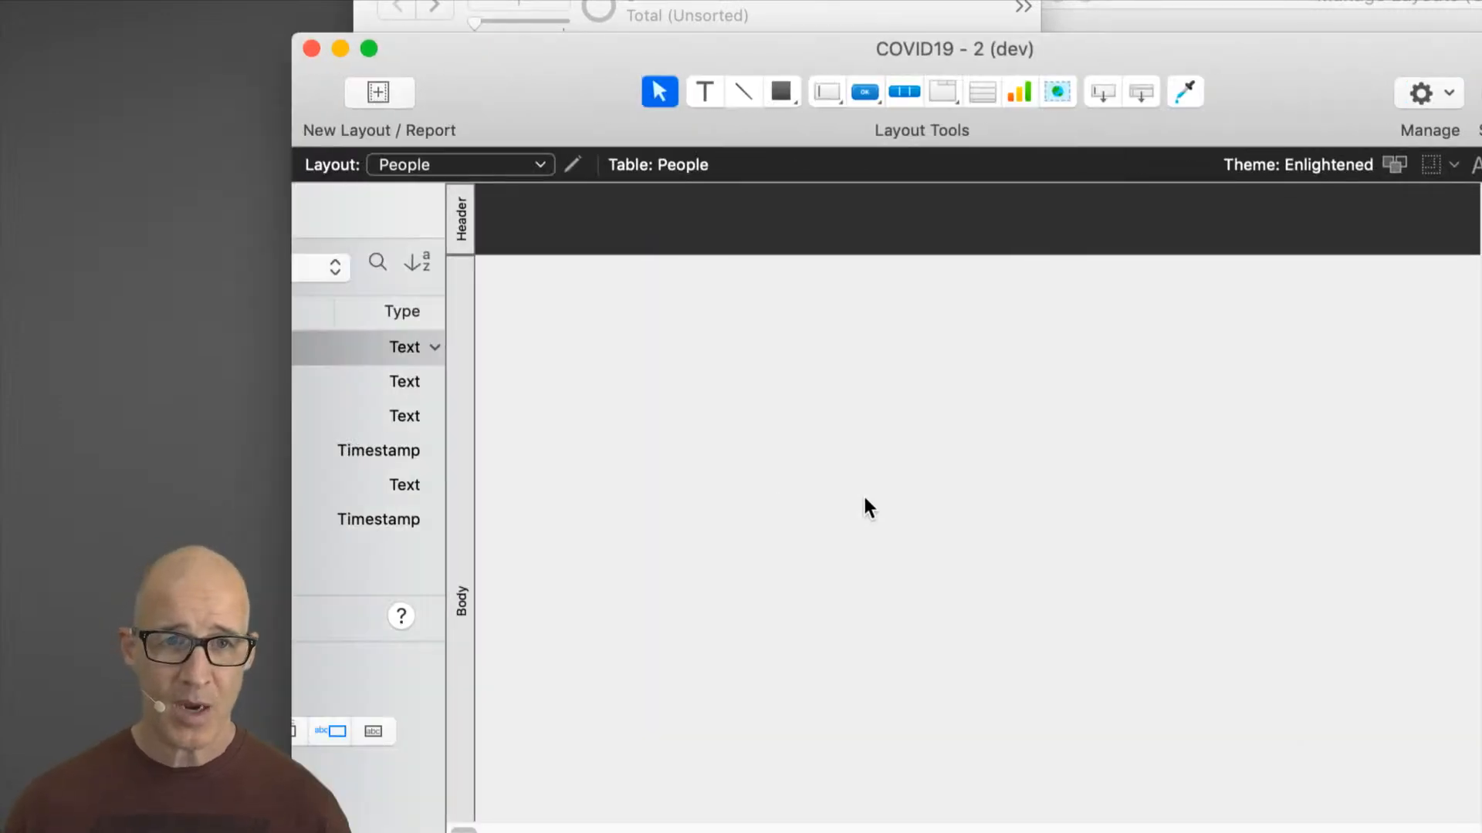
{"action": "left_click_drag", "start_coordinate": [142, 347], "coordinate": [798, 355]}
{"action": "left_click", "coordinate": [801, 407]}
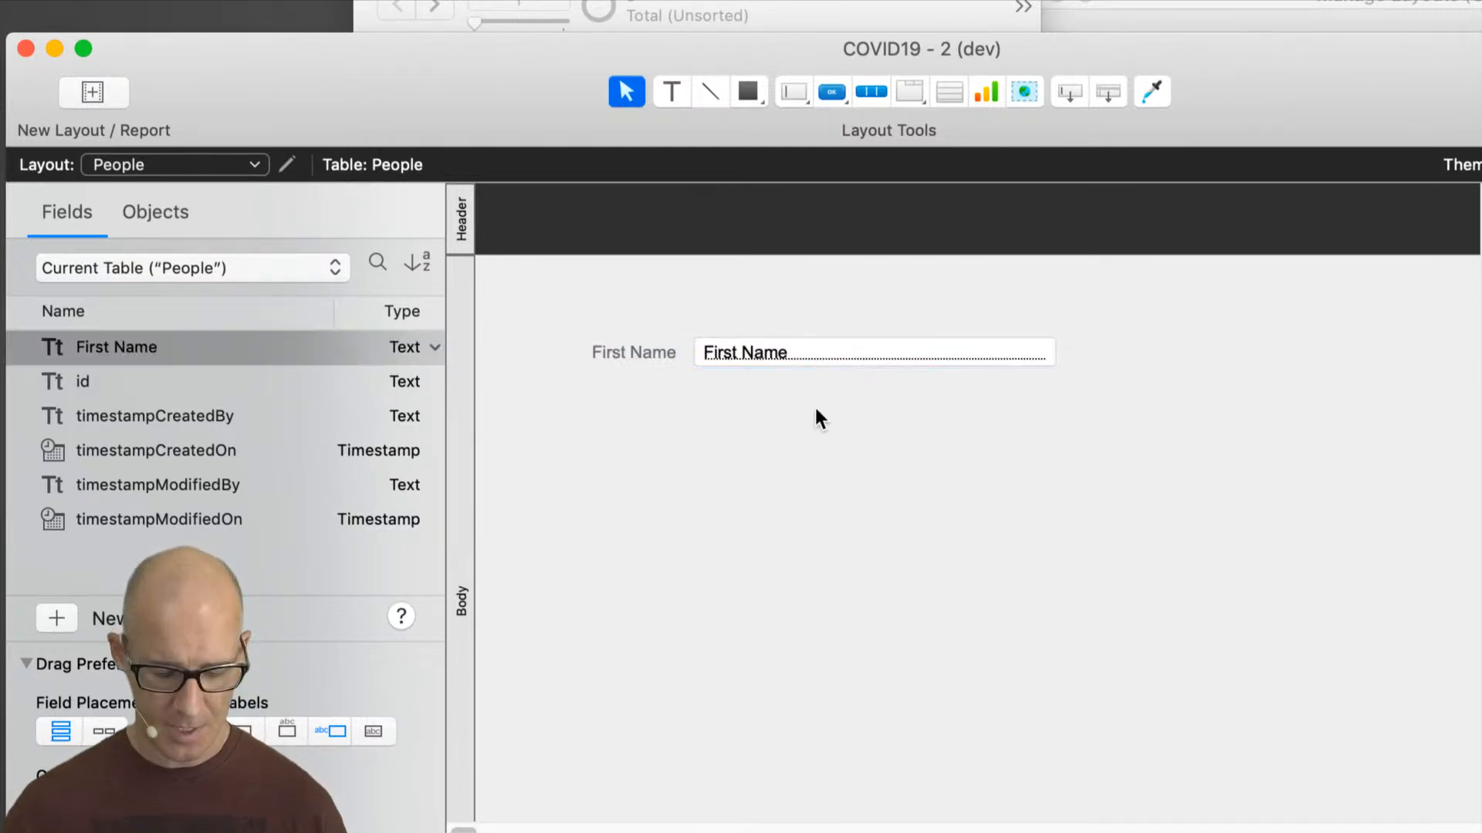
{"action": "key", "text": "super+b"}
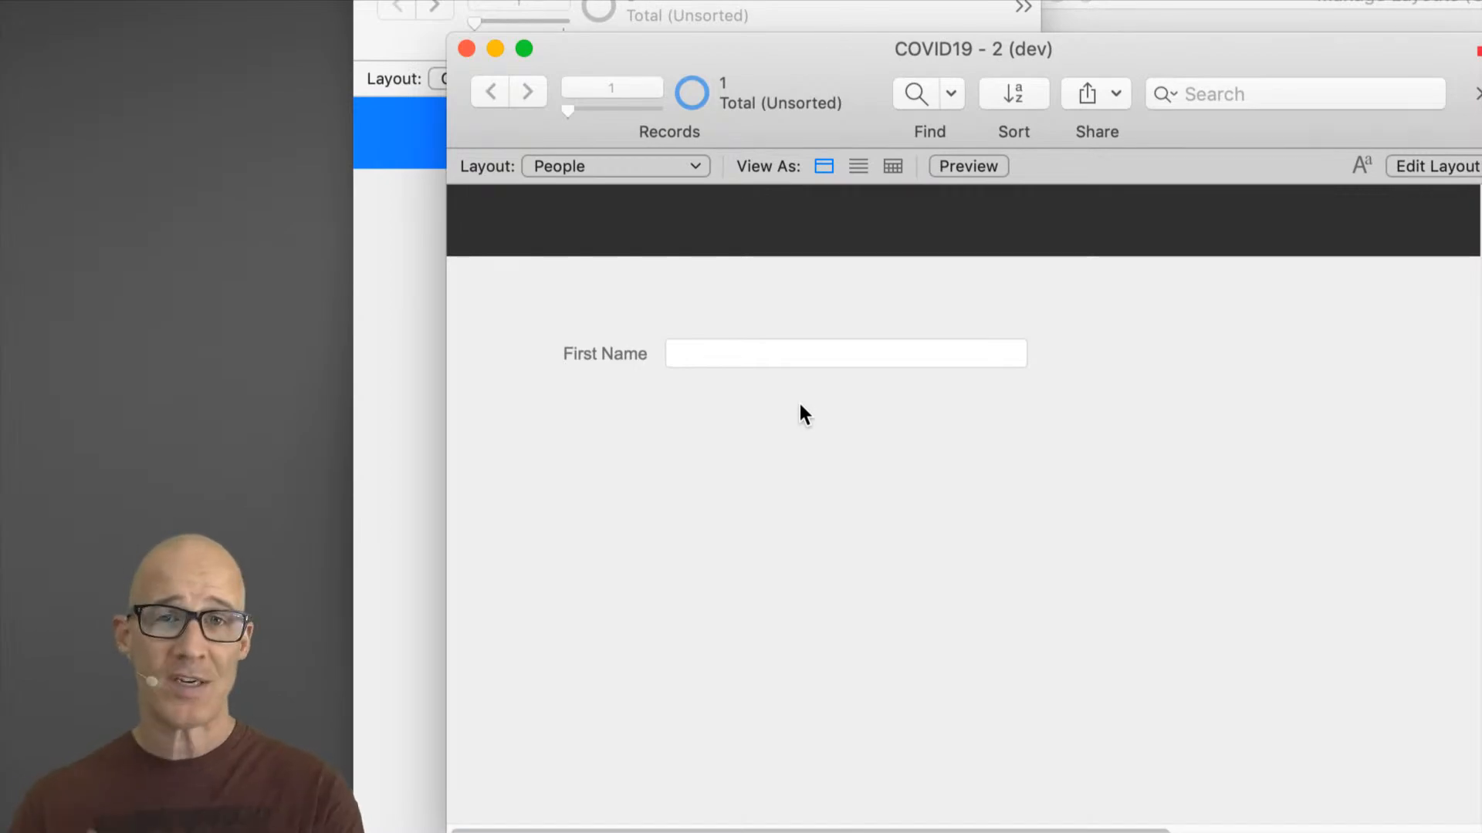
Step: Sort the People records by First Name in ascending order
{"action": "key", "text": "super+s"}
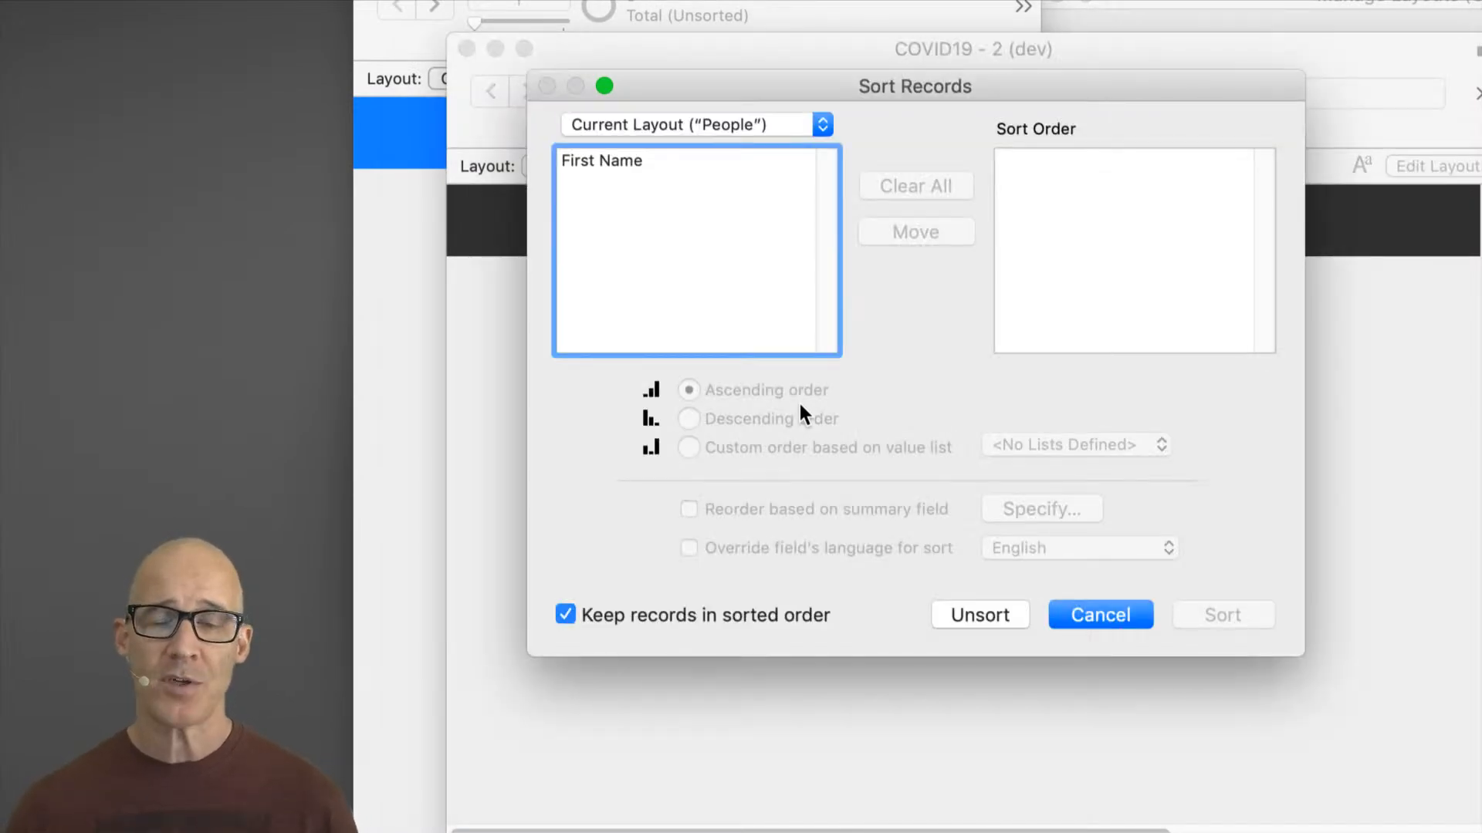
{"action": "left_click", "coordinate": [647, 160]}
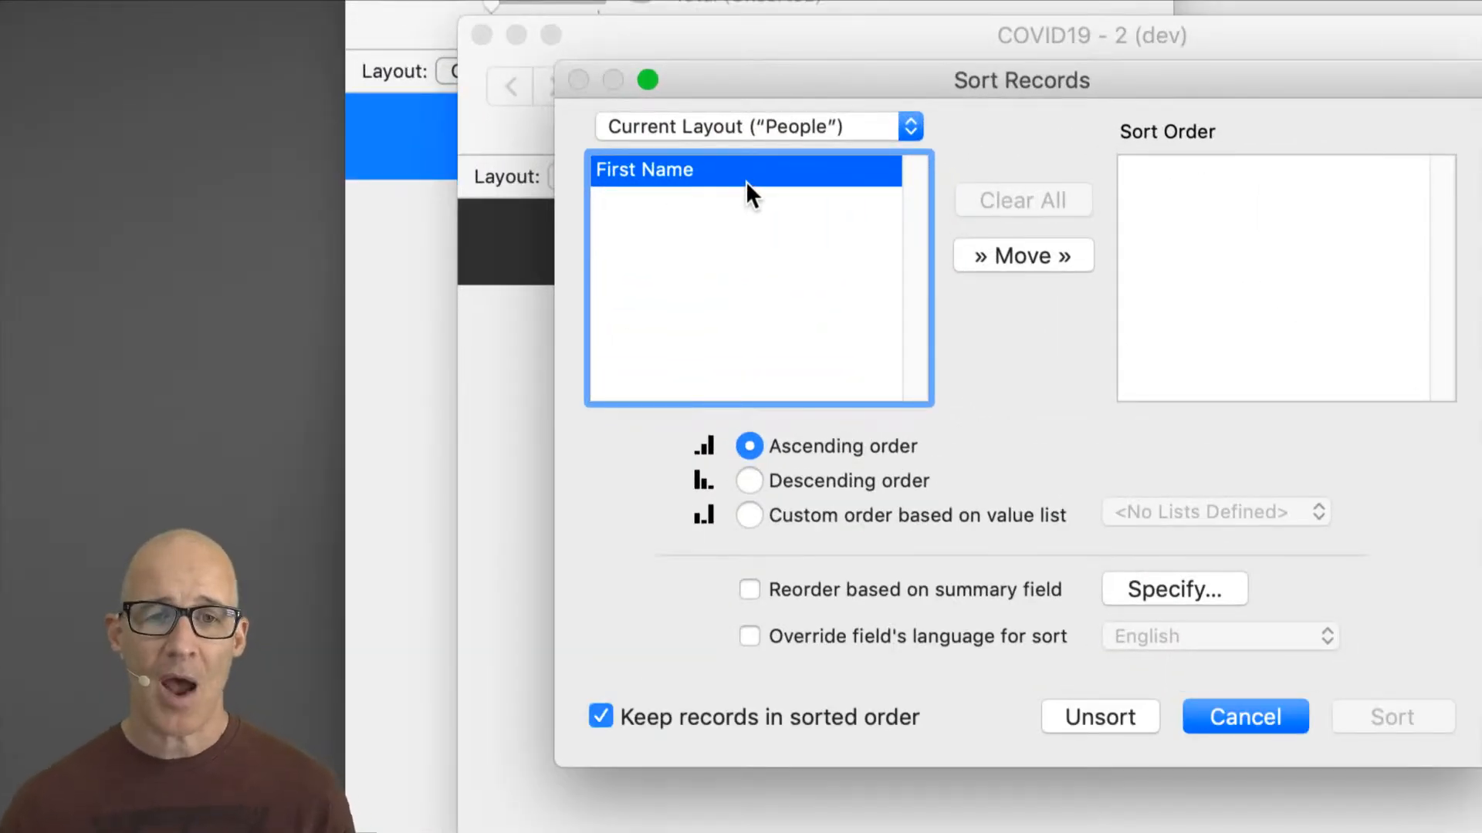
{"action": "left_click_drag", "start_coordinate": [1026, 93], "coordinate": [949, 77]}
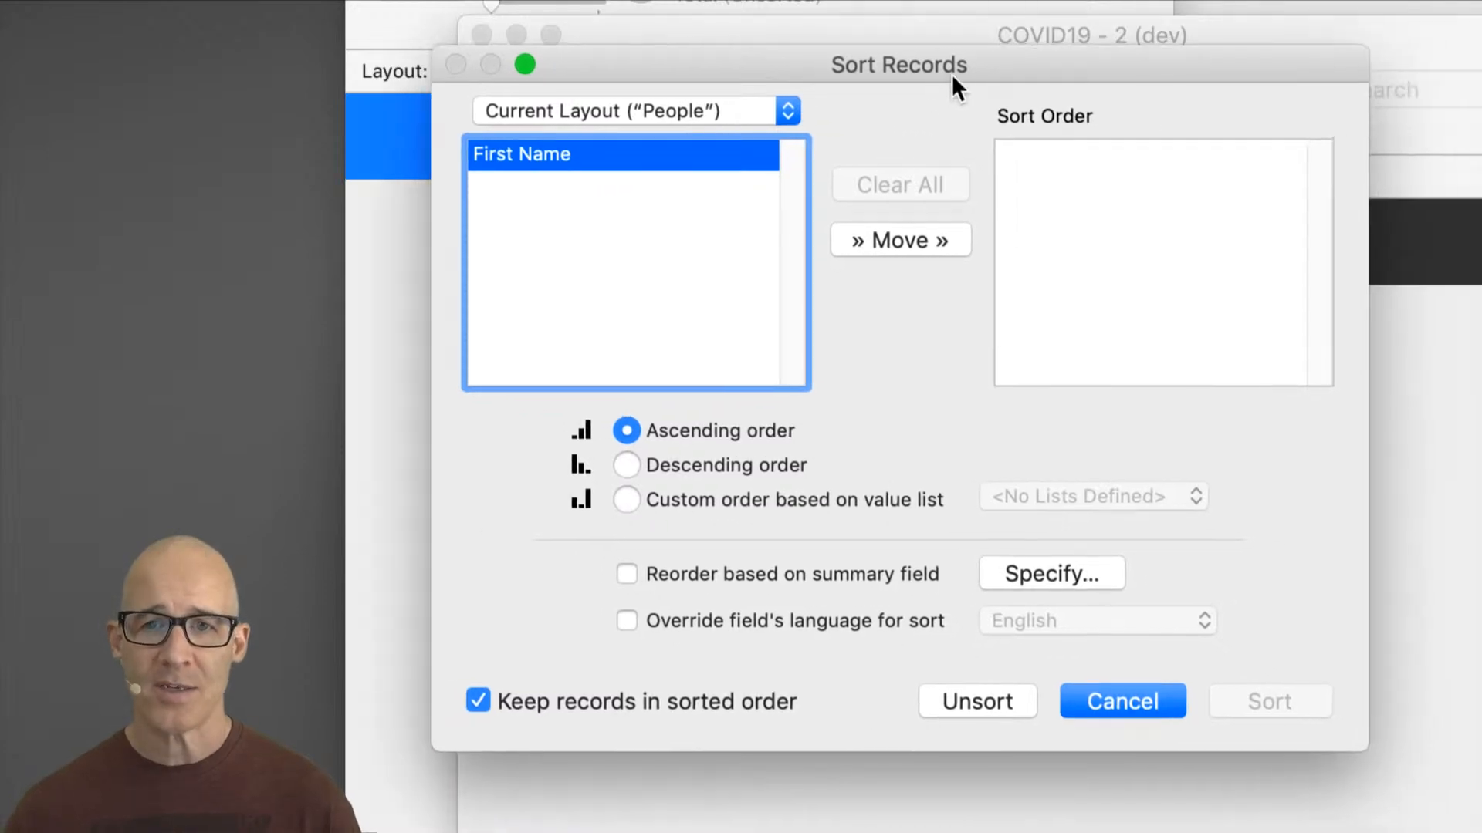
{"action": "left_click", "coordinate": [863, 241]}
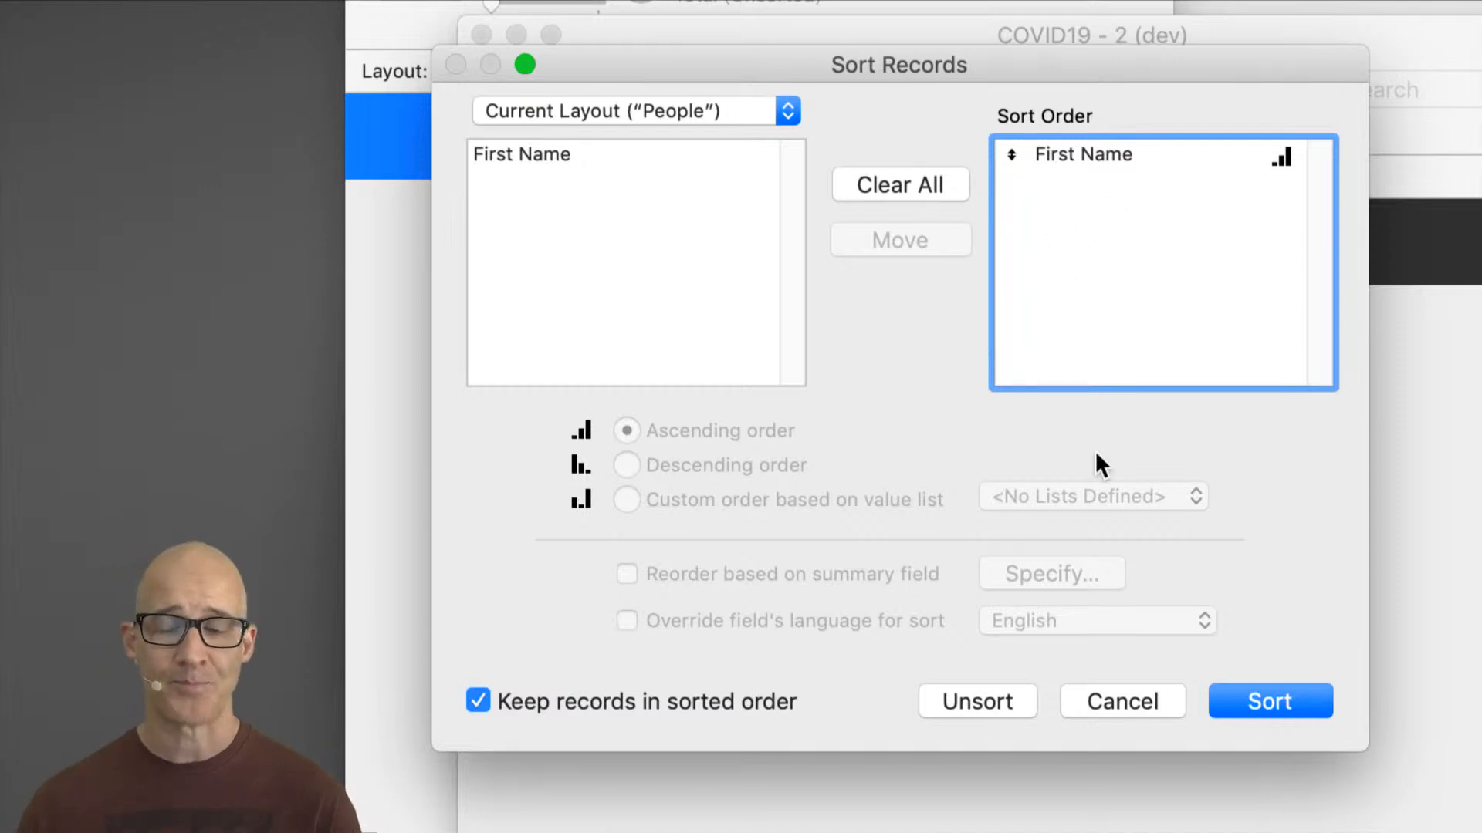
{"action": "left_click", "coordinate": [1148, 697]}
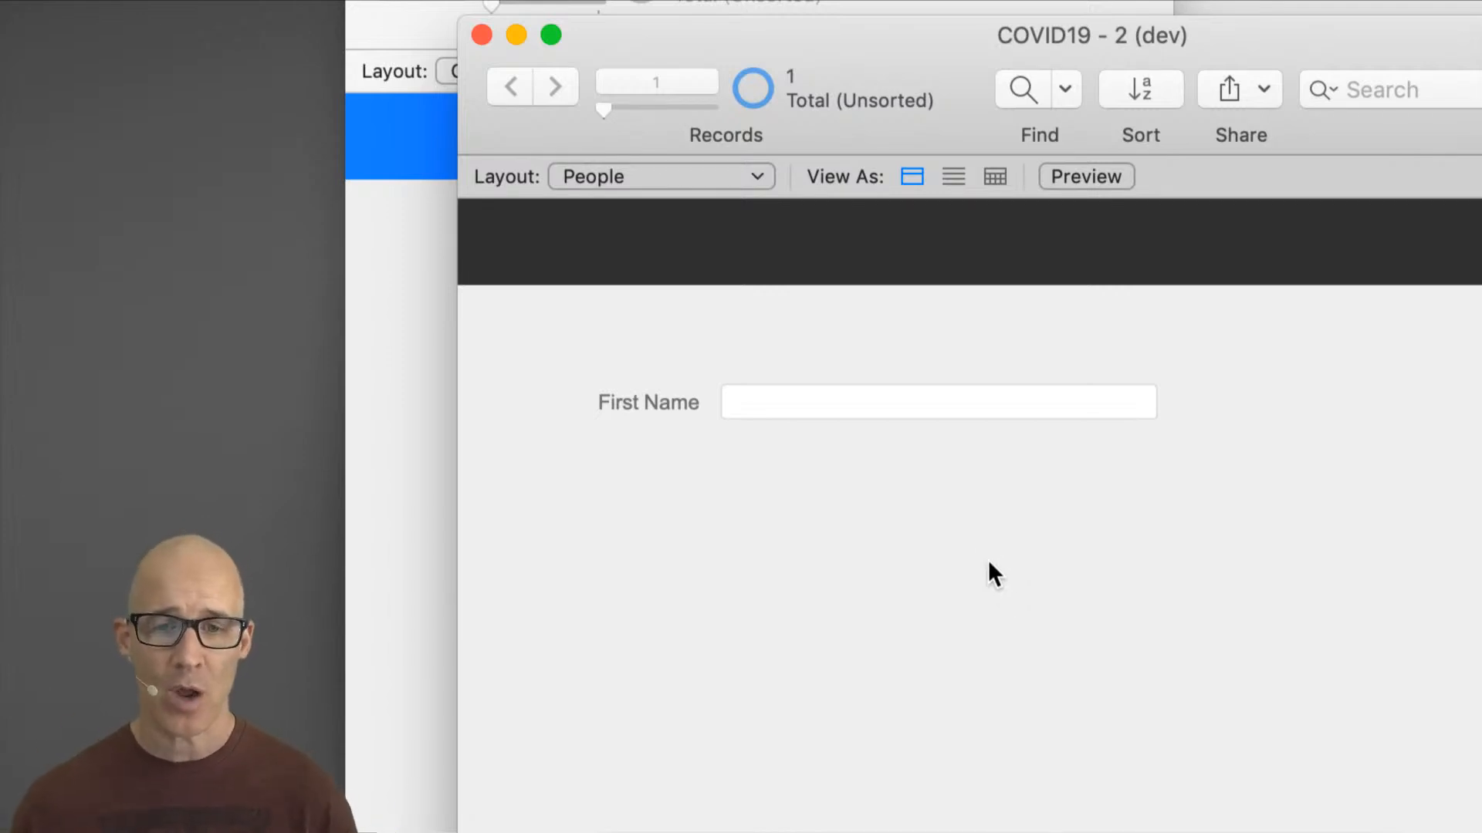
Step: Reopen Manage Database and rename the First Name field to nameFirst
{"action": "key", "text": "super+shift+d"}
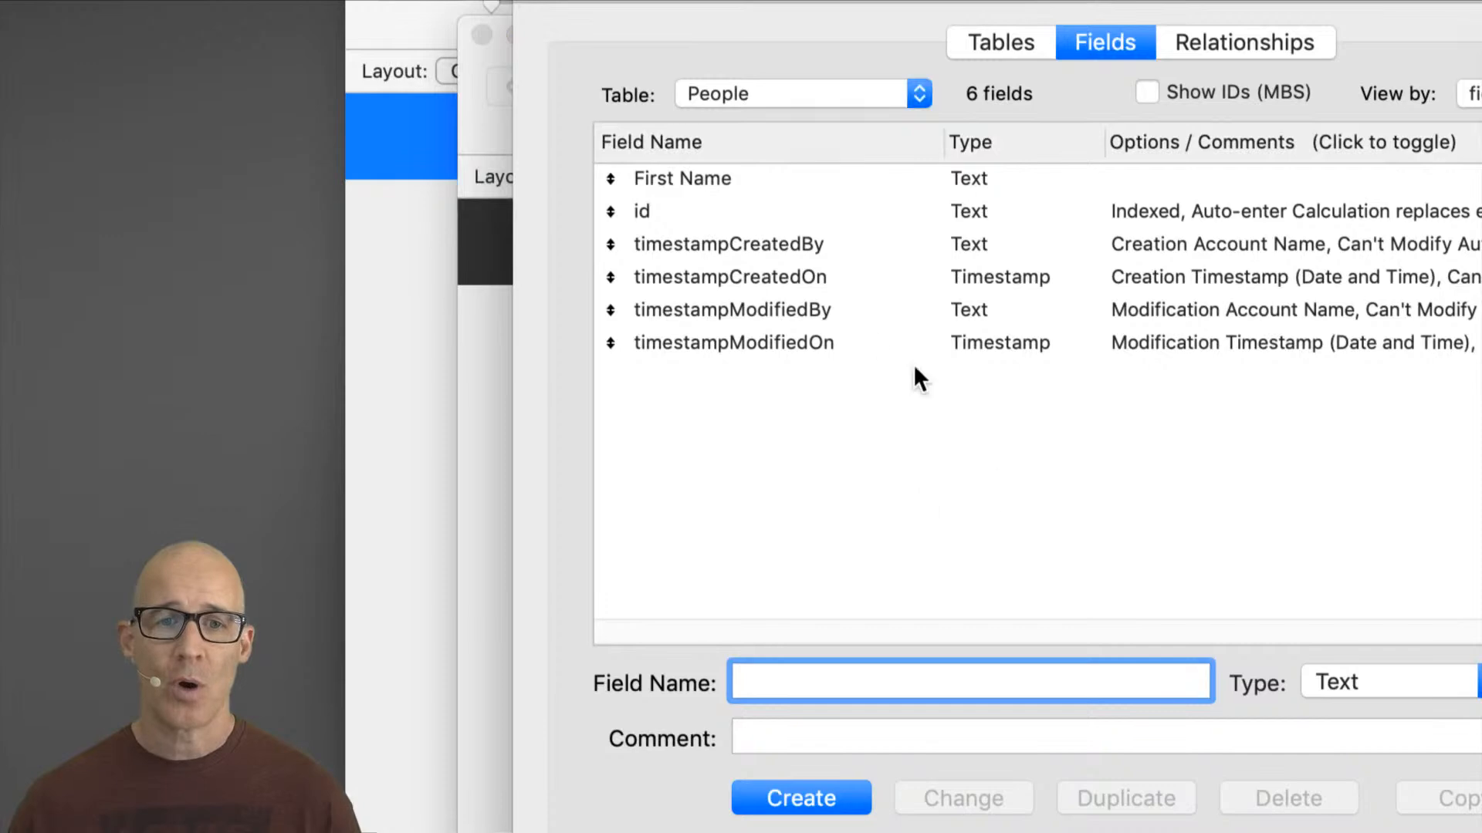
{"action": "left_click", "coordinate": [738, 182]}
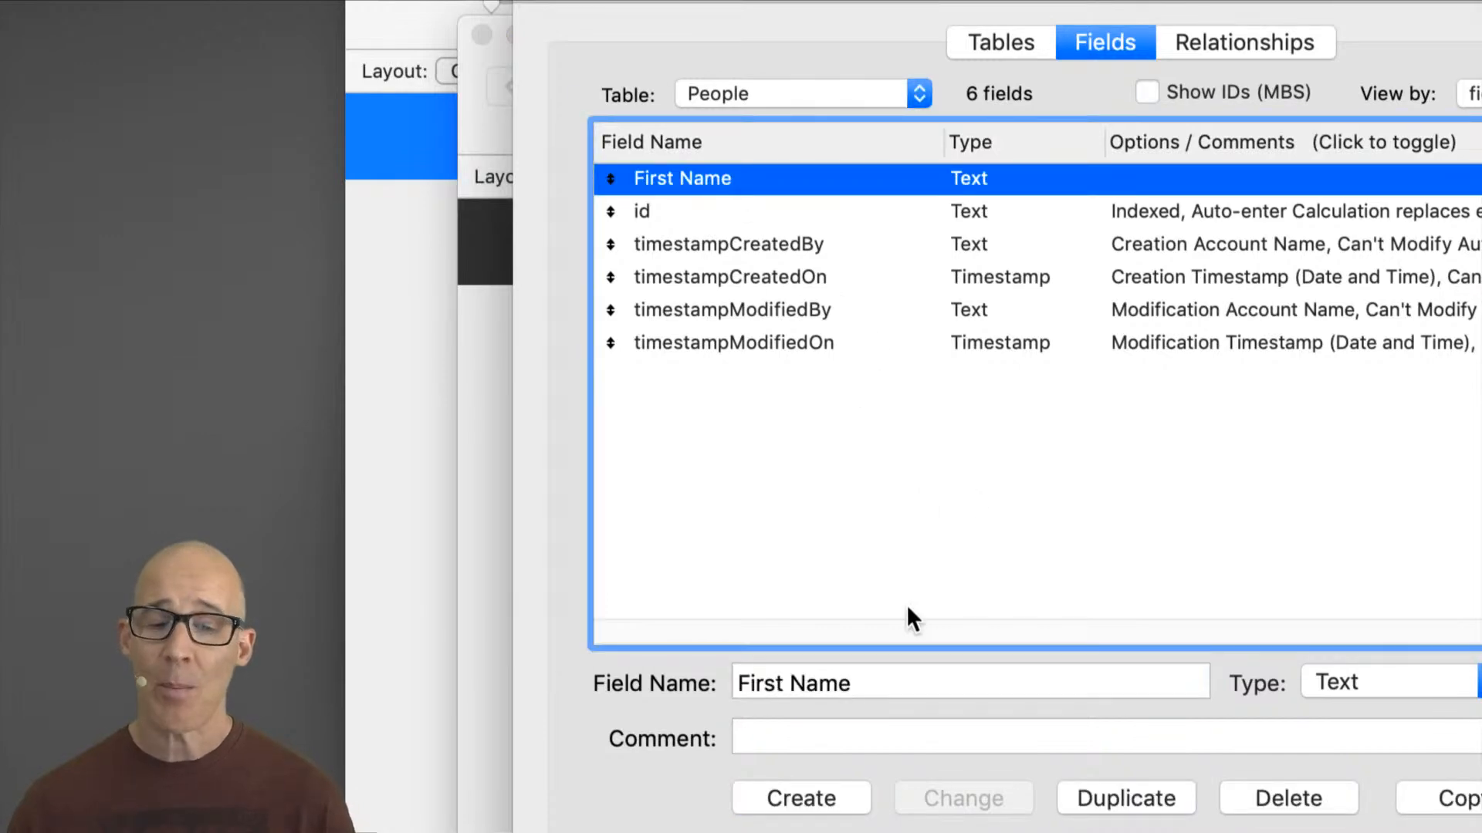
{"action": "left_click", "coordinate": [887, 685]}
{"action": "type", "text": "nameFist"}
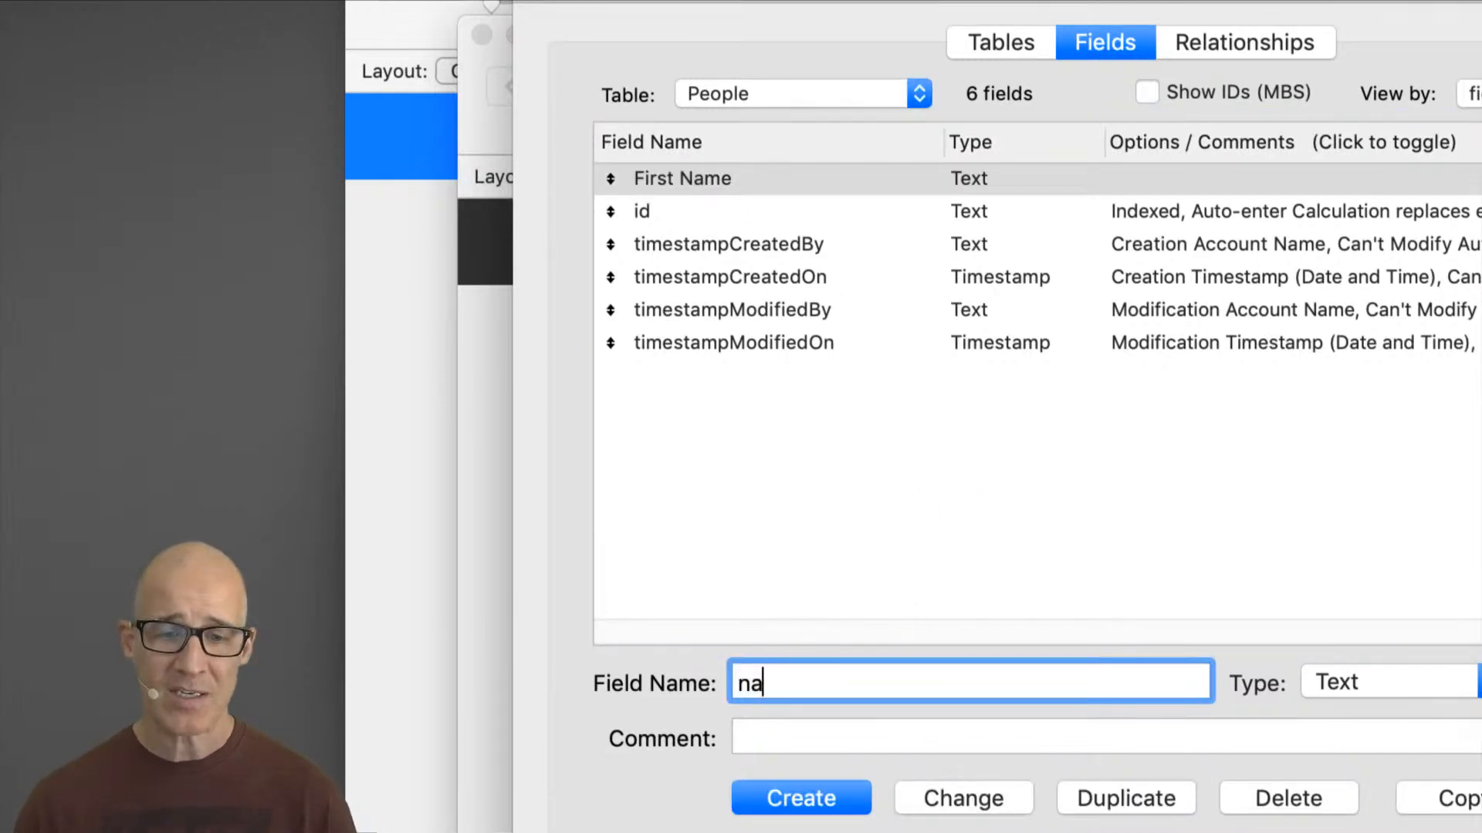
{"action": "key", "text": "BackSpace"}
{"action": "key", "text": "BackSpace"}
{"action": "type", "text": "rst"}
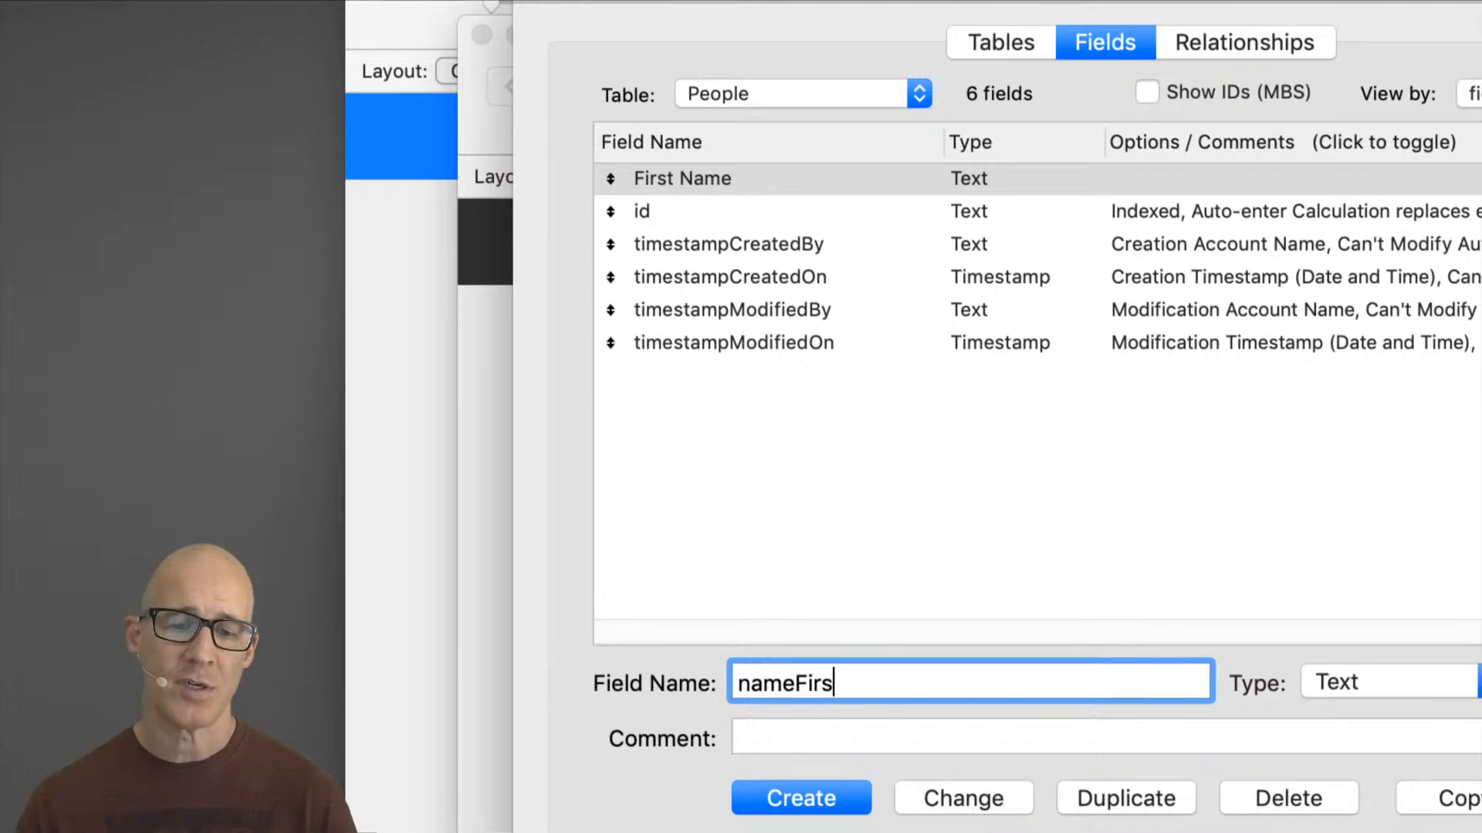
{"action": "left_click", "coordinate": [991, 796]}
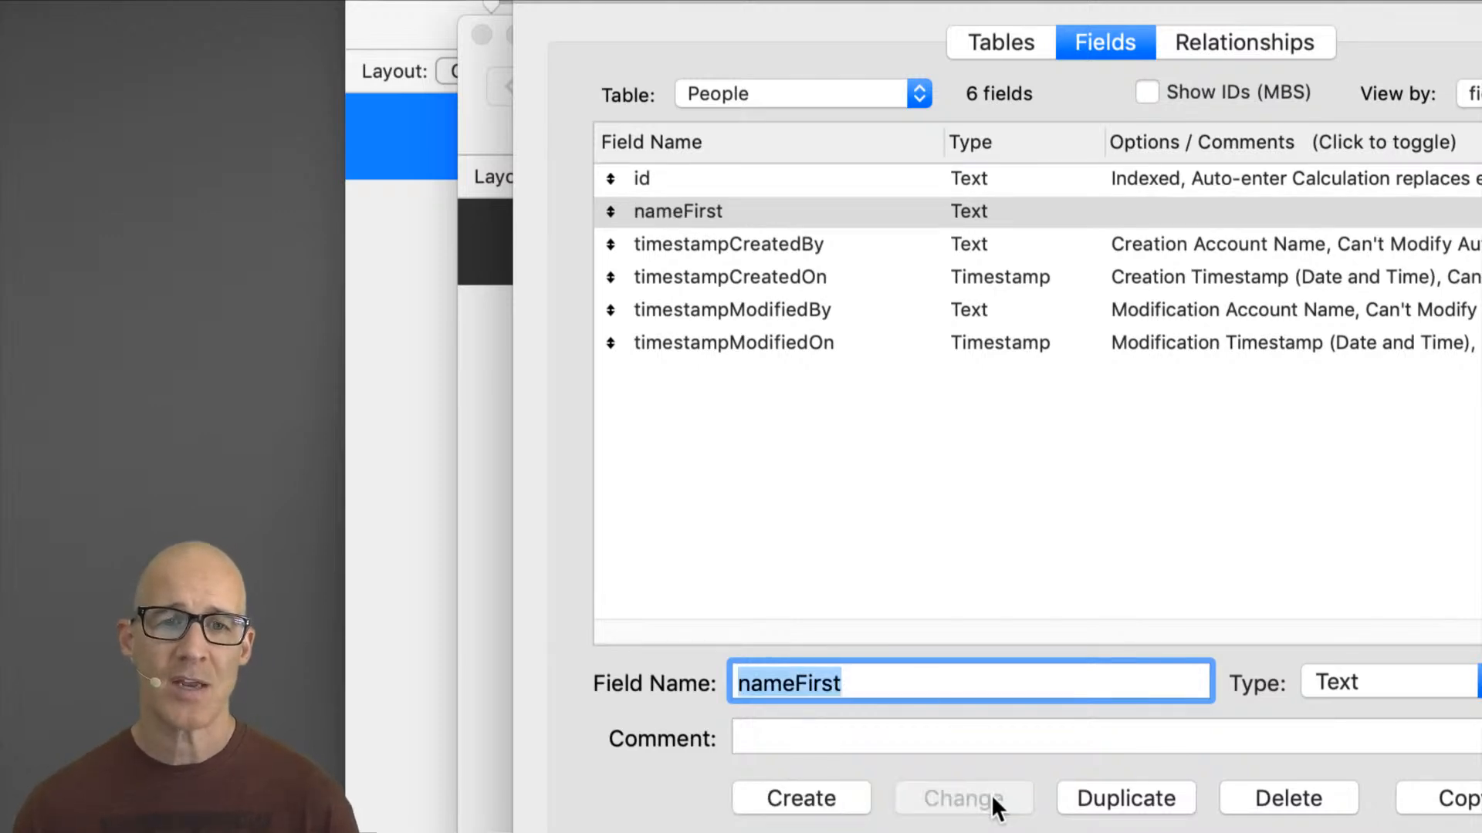
Step: Create another Text field named nameLast in the People table
{"action": "left_click", "coordinate": [823, 685]}
{"action": "left_click_drag", "start_coordinate": [797, 691], "coordinate": [892, 685]}
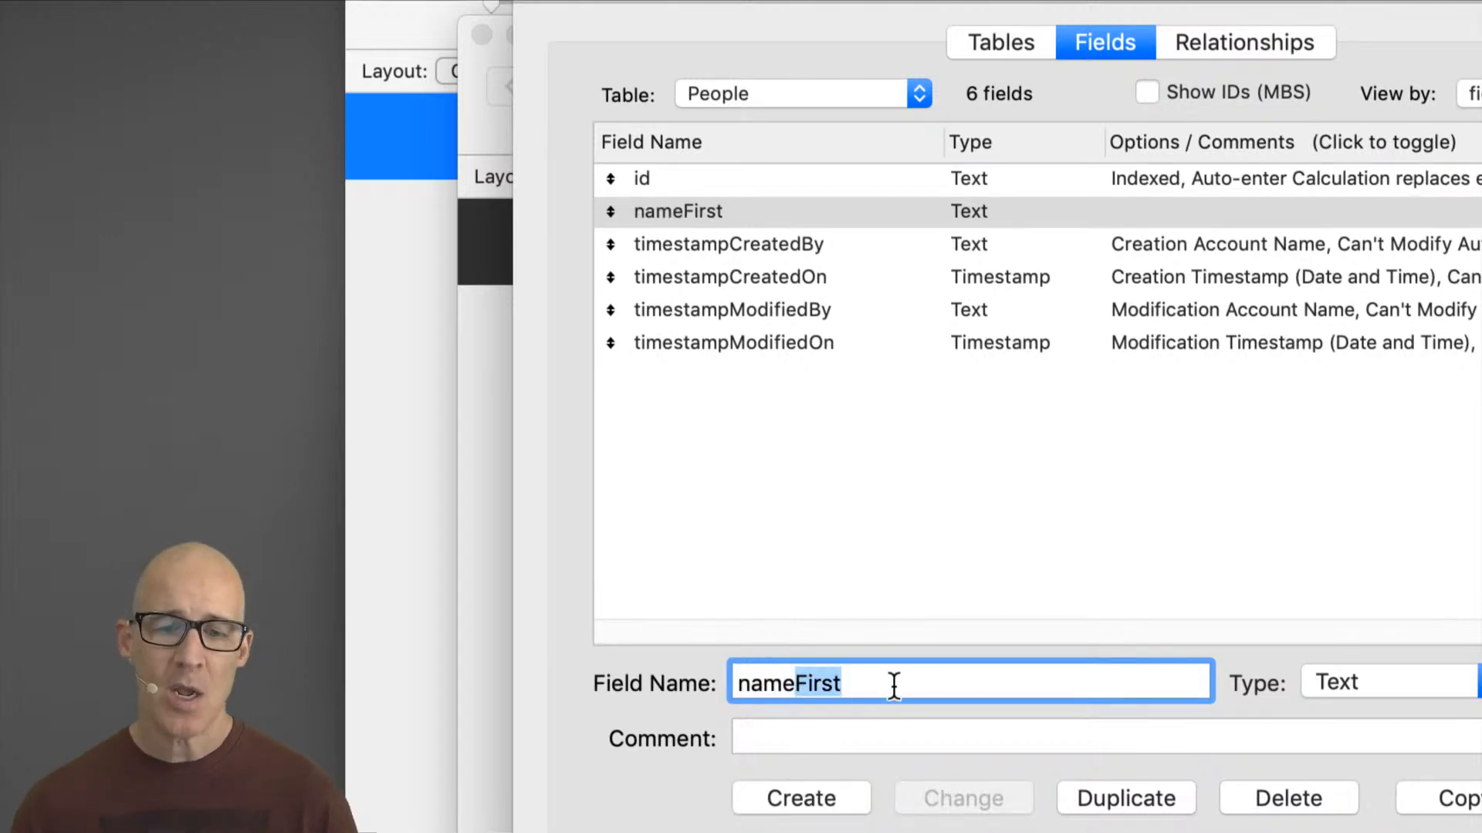
{"action": "type", "text": "Oas"}
{"action": "key", "text": "BackSpace"}
{"action": "key", "text": "BackSpace"}
{"action": "key", "text": "BackSpace"}
{"action": "type", "text": "Last"}
{"action": "left_click", "coordinate": [849, 795]}
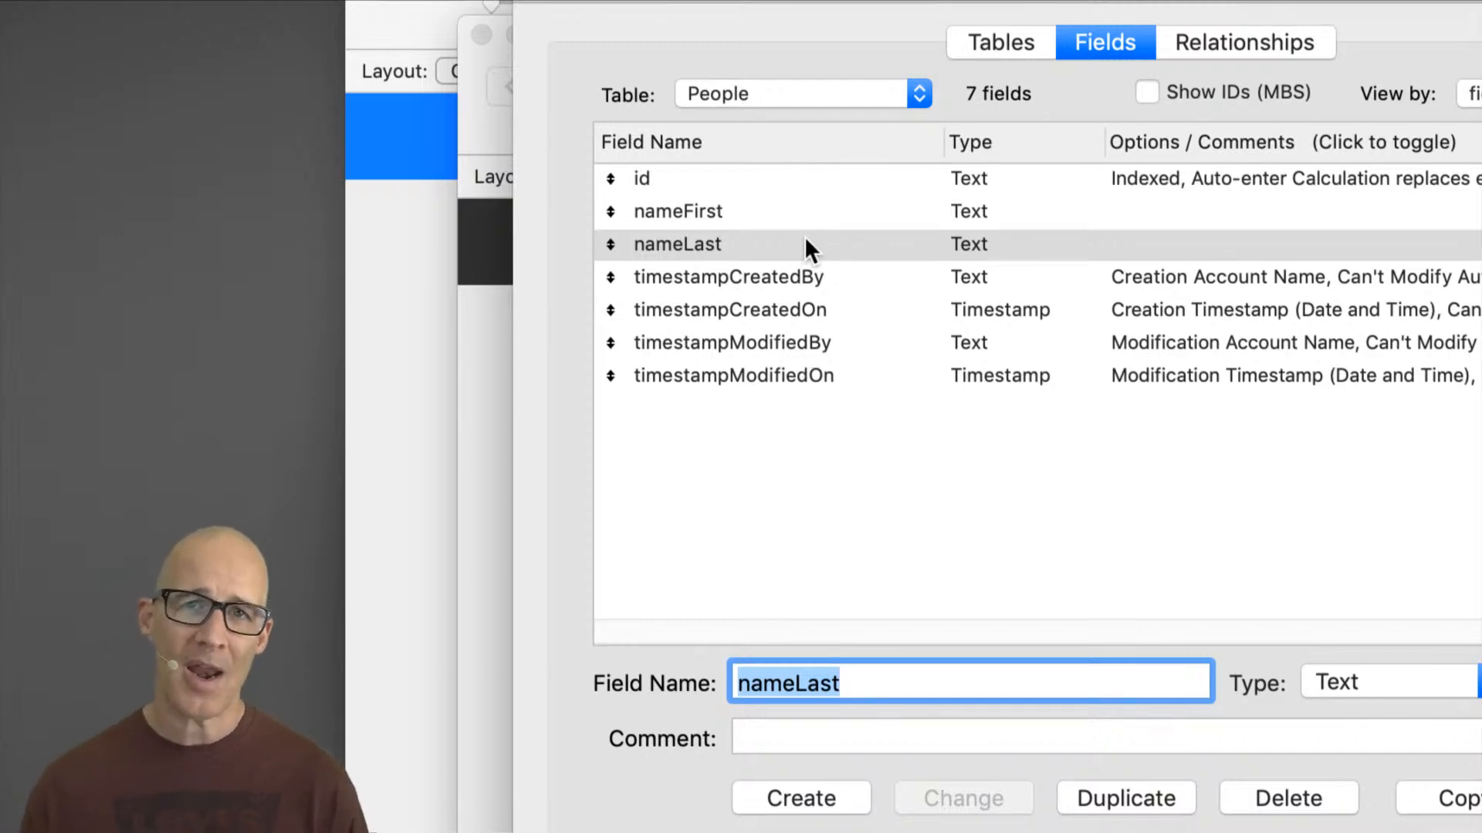
Step: Rename the nameLast field to lastName
{"action": "type", "text": "lastName"}
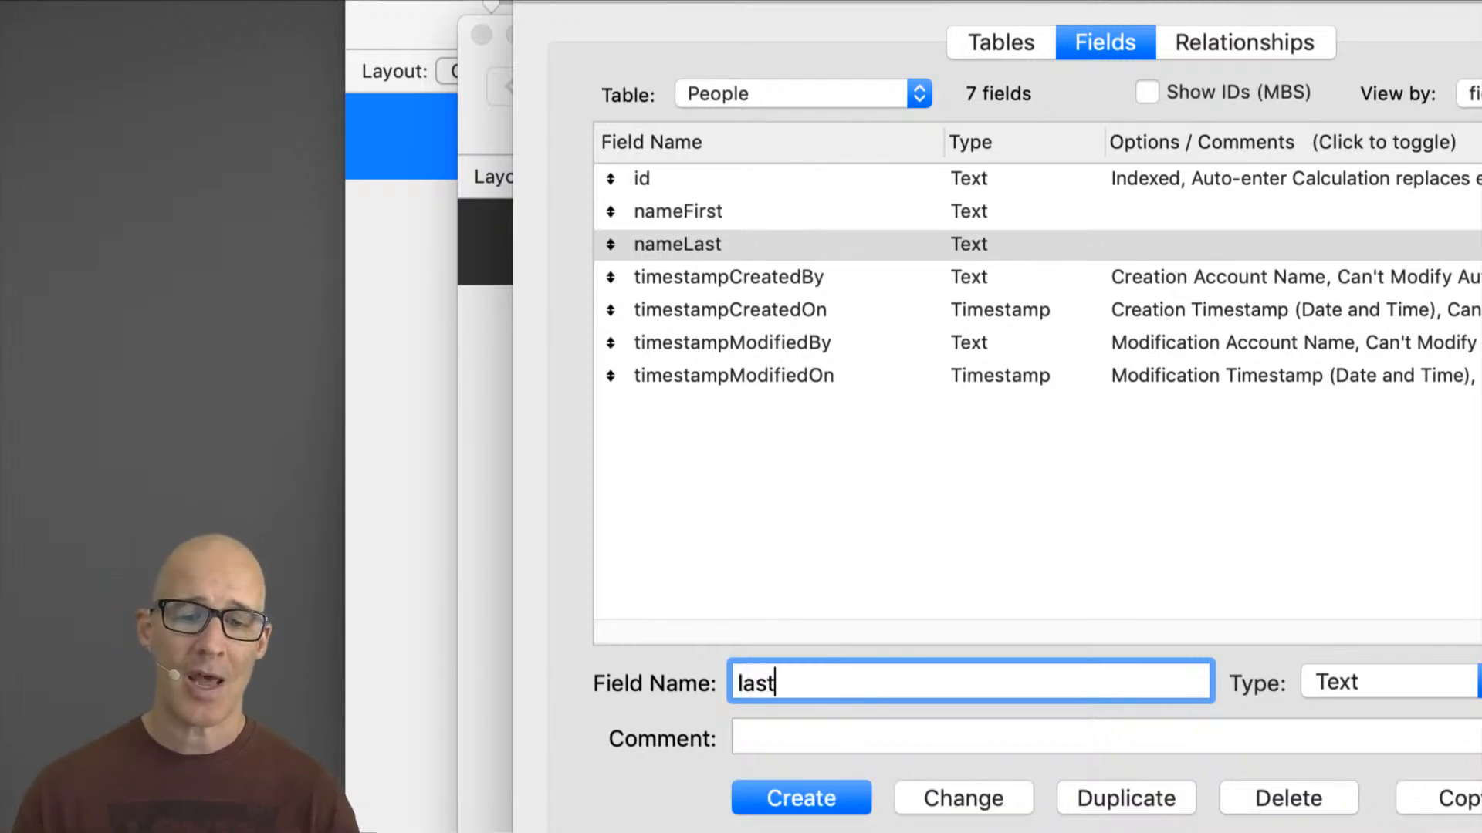
{"action": "left_click", "coordinate": [952, 796]}
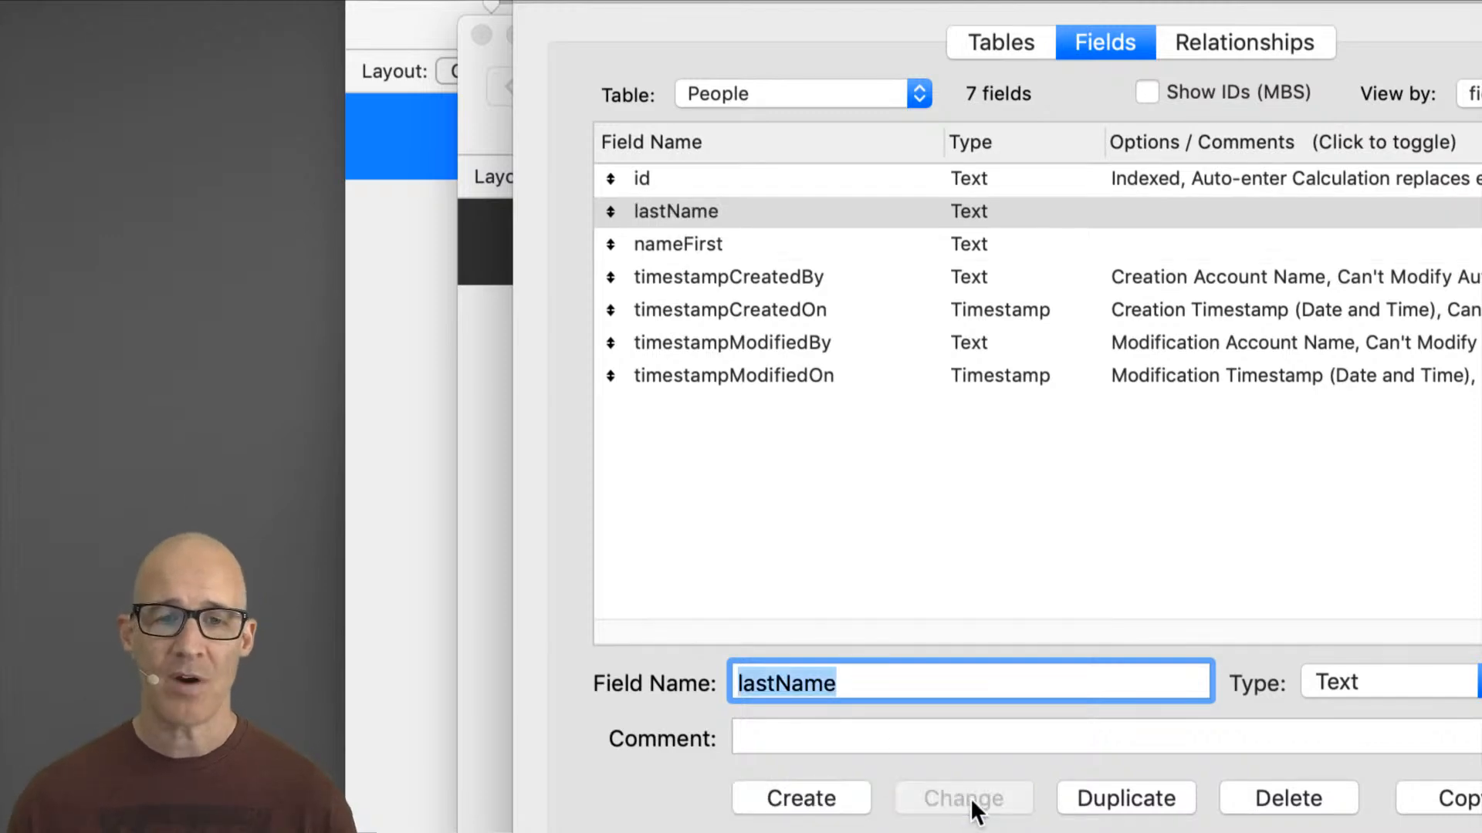
Step: Rename the nameFirst field to firstName
{"action": "left_click", "coordinate": [711, 252]}
{"action": "left_click_drag", "start_coordinate": [855, 686], "coordinate": [733, 667]}
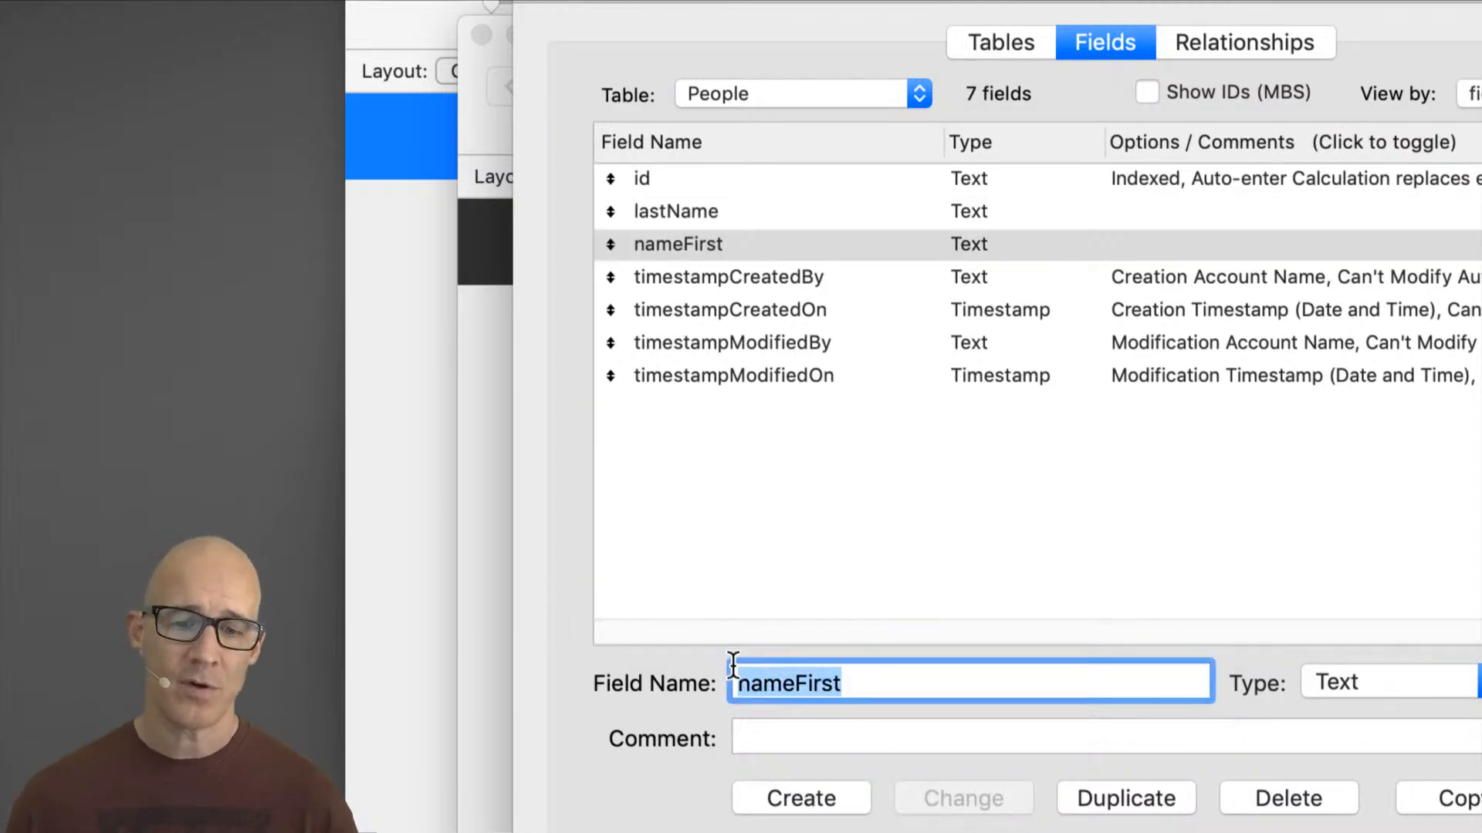
{"action": "type", "text": "firstName"}
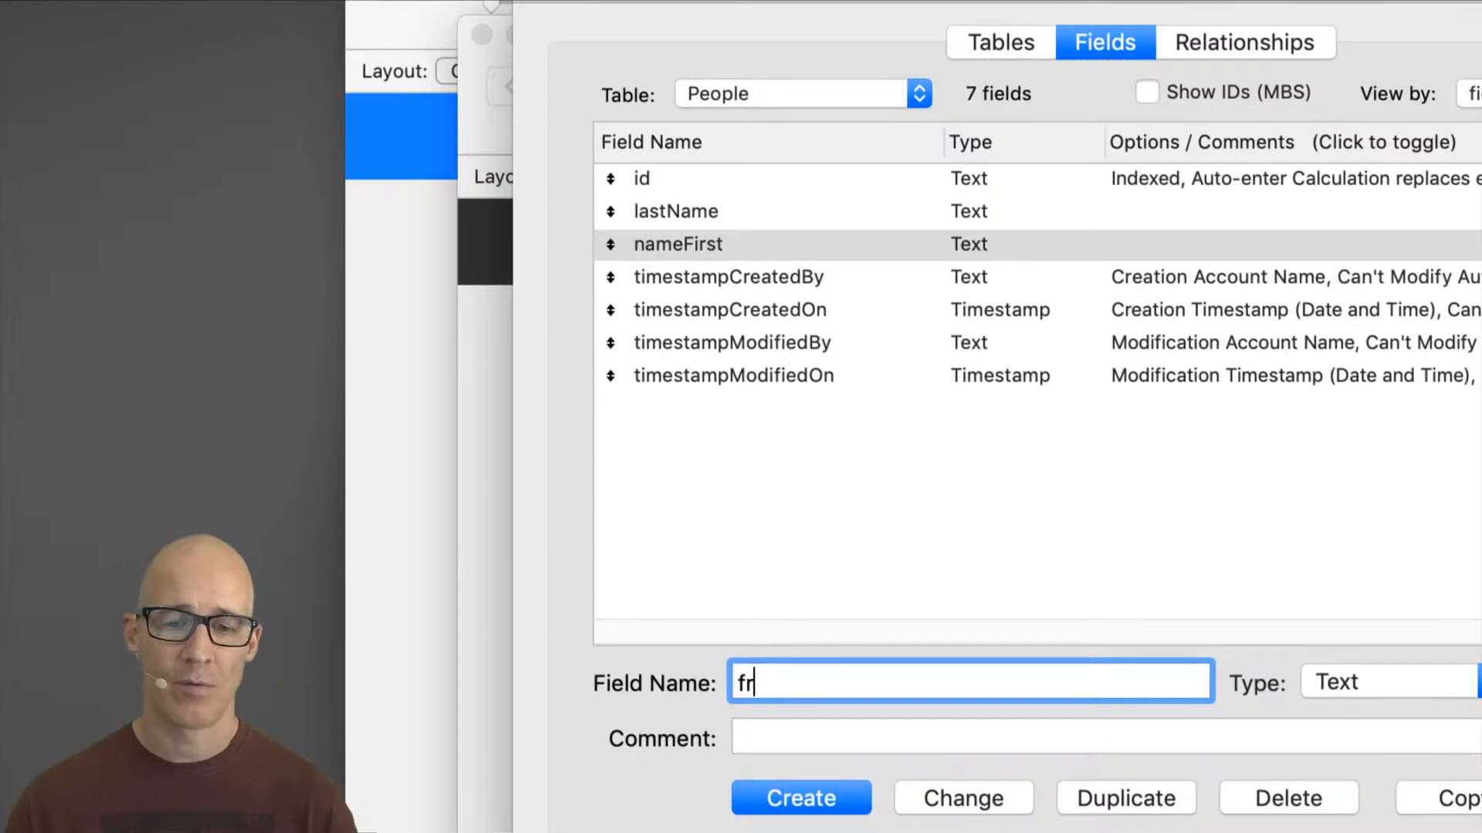
{"action": "left_click", "coordinate": [944, 800]}
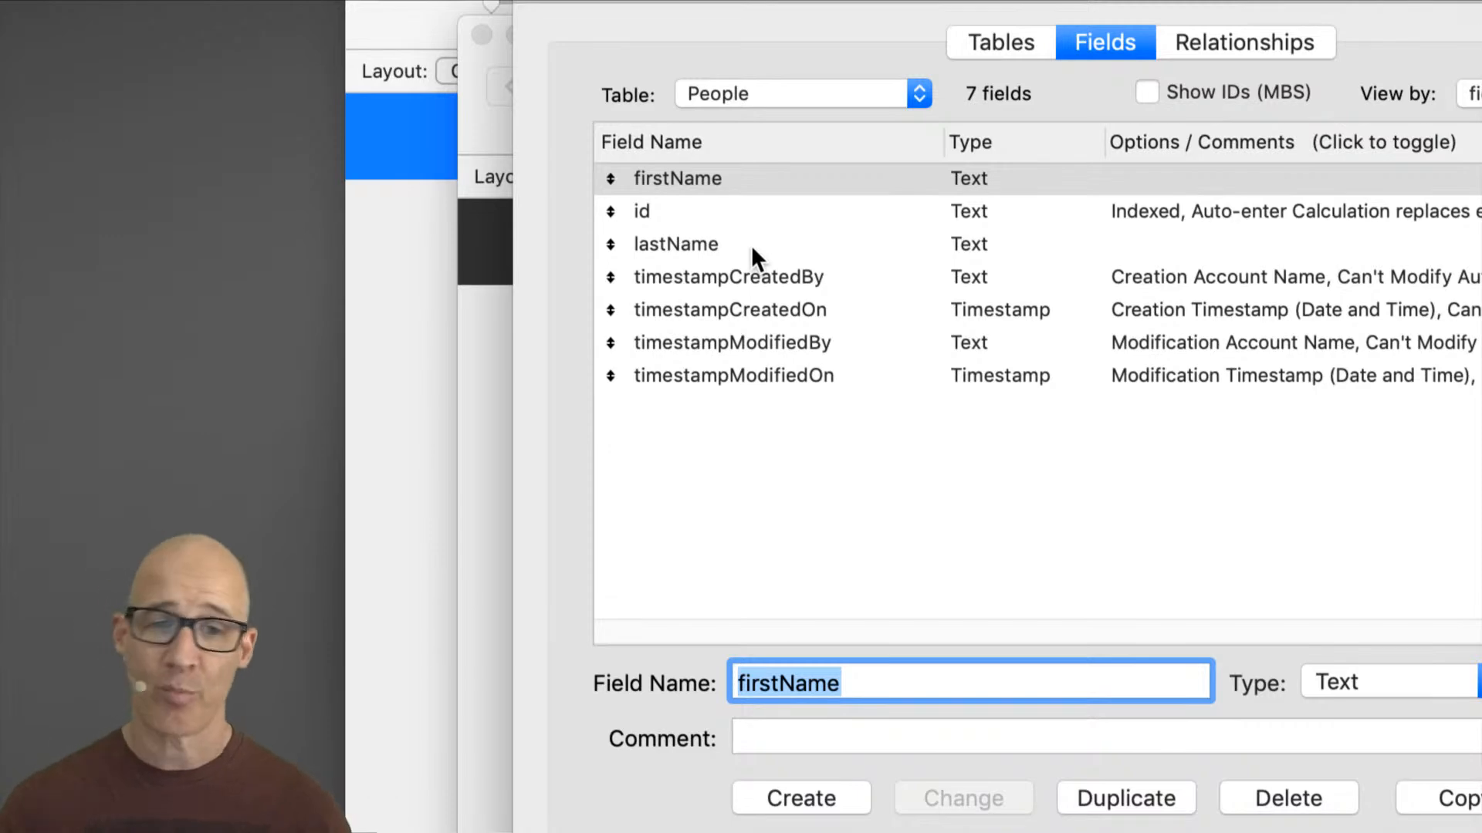
Step: Rename the firstName field back to nameFirst
{"action": "double_click", "coordinate": [850, 674]}
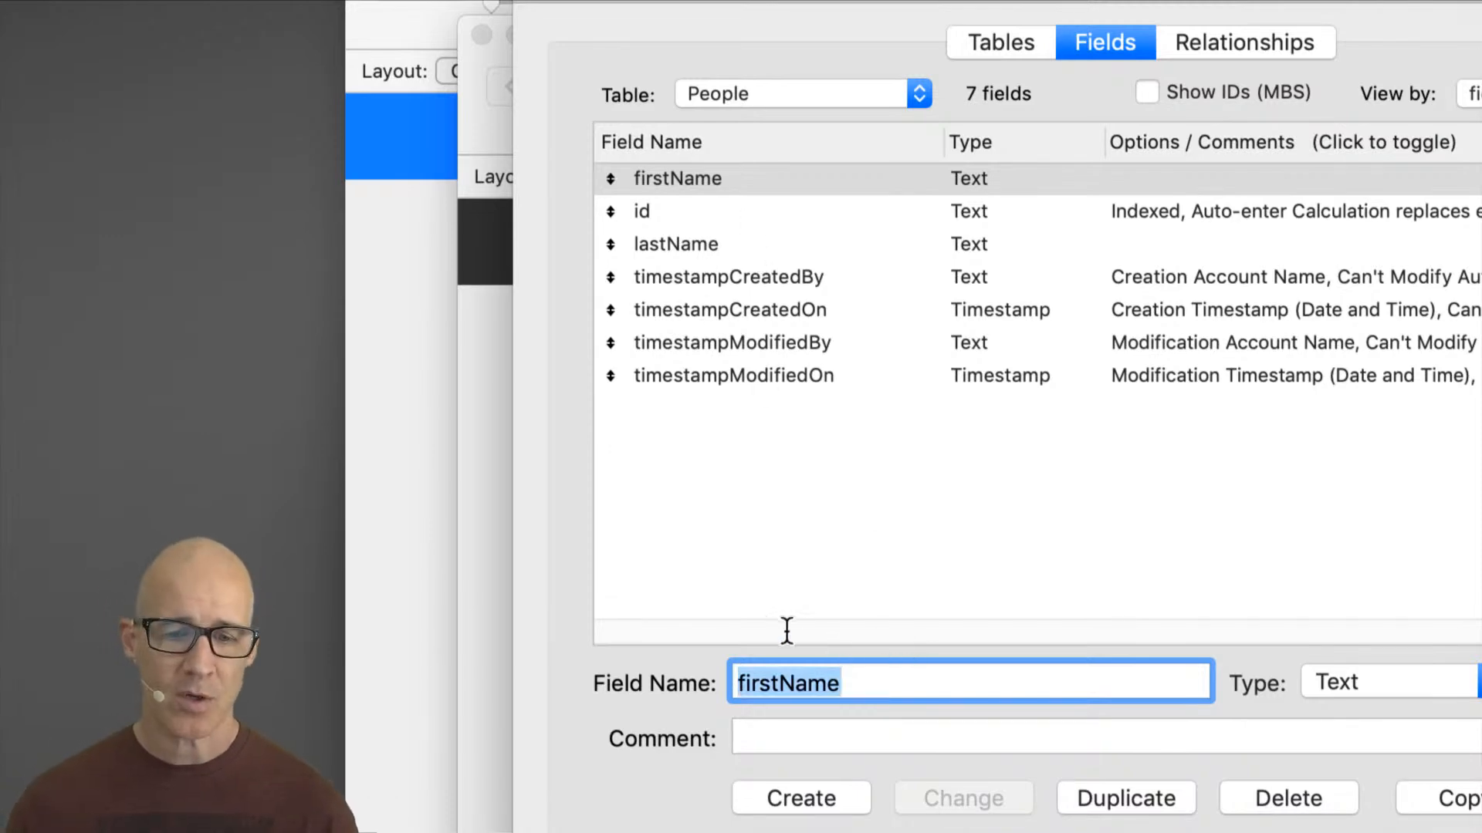
{"action": "type", "text": "nameFirst"}
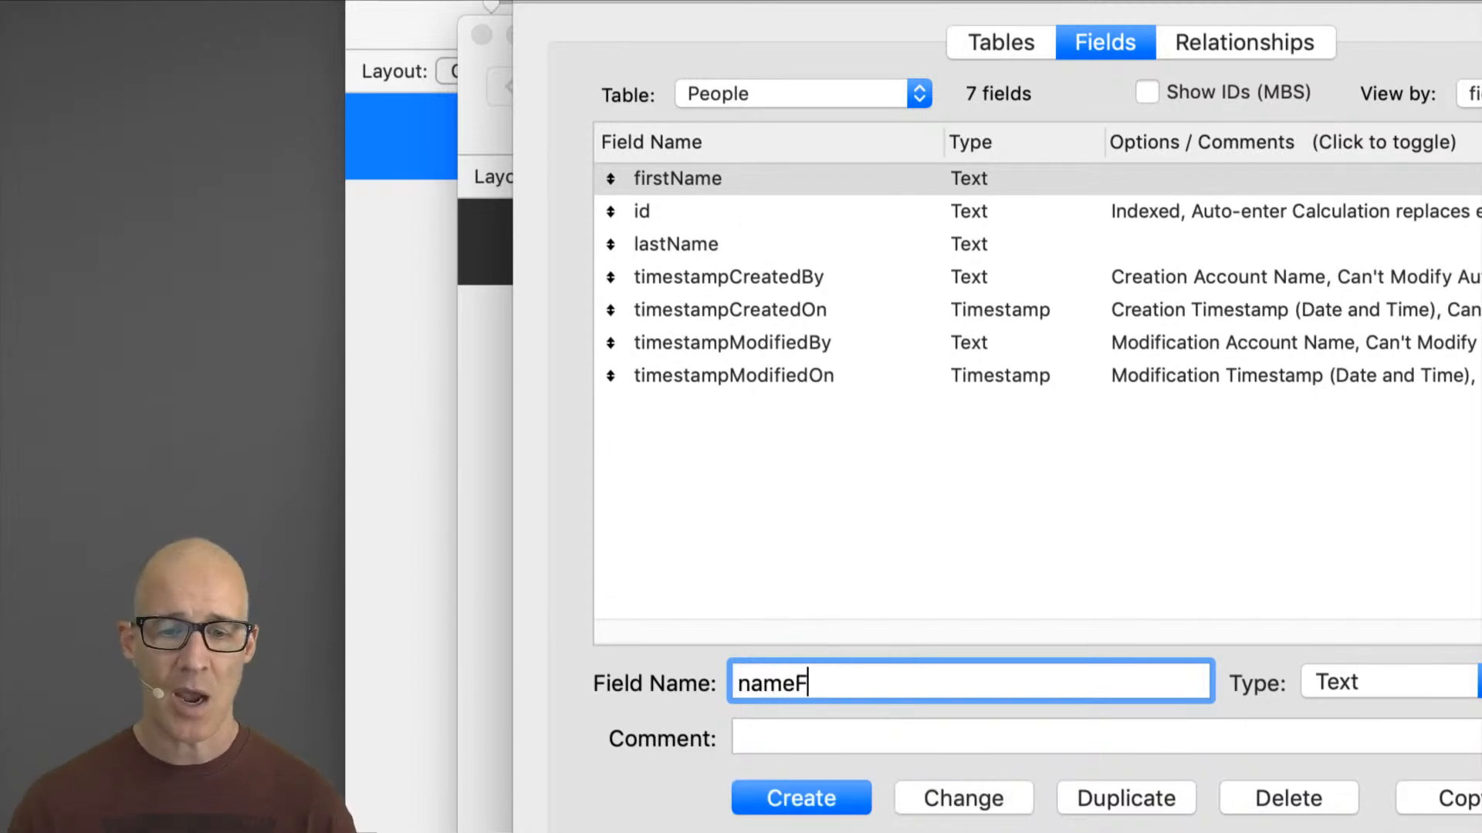
{"action": "left_click", "coordinate": [1001, 796]}
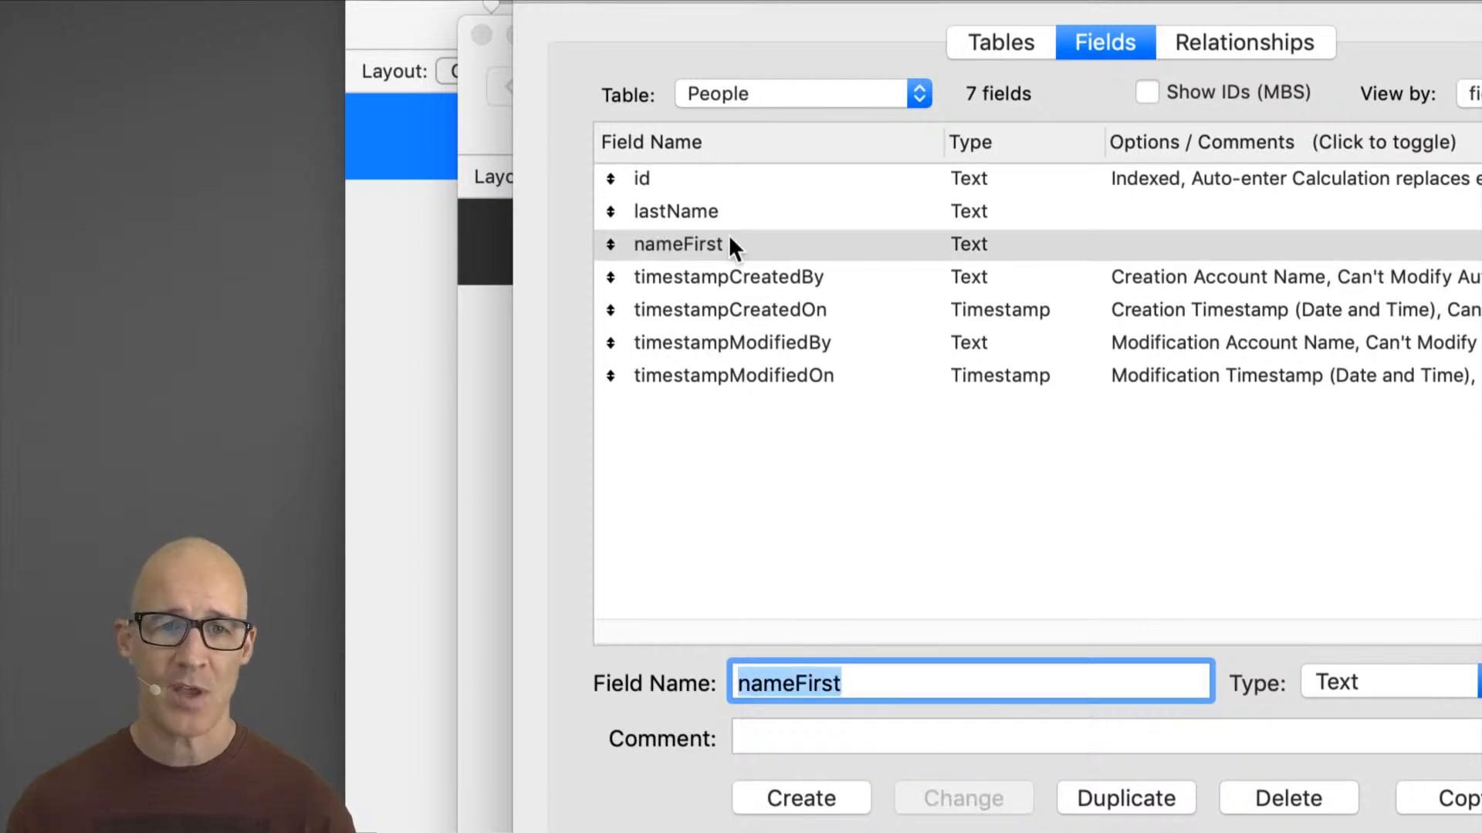
Step: Rename the lastName field to nameLast and close Manage Database with OK
{"action": "left_click", "coordinate": [741, 212]}
{"action": "double_click", "coordinate": [761, 680]}
{"action": "type", "text": "nameLast"}
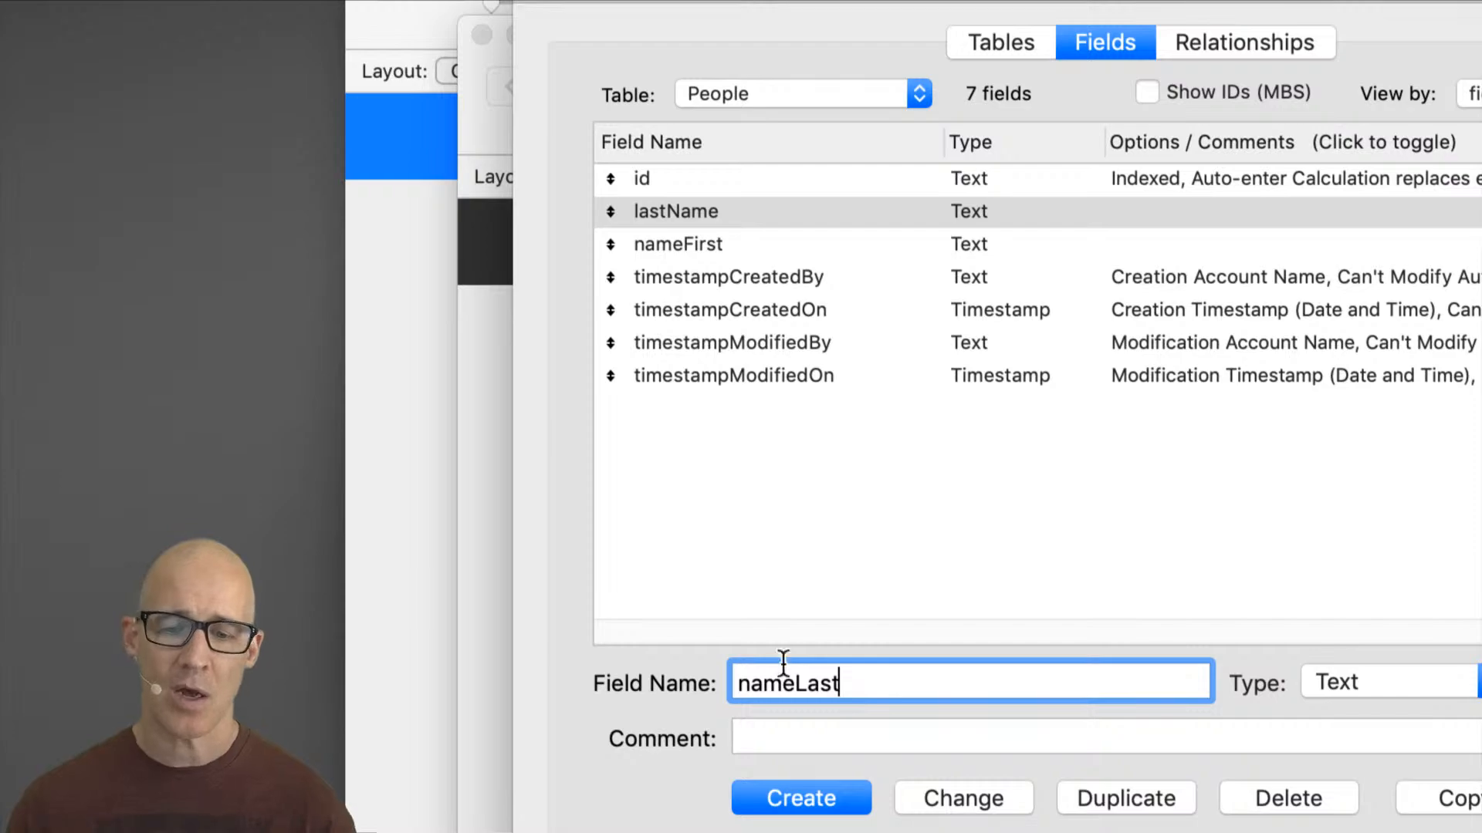
{"action": "left_click", "coordinate": [970, 795]}
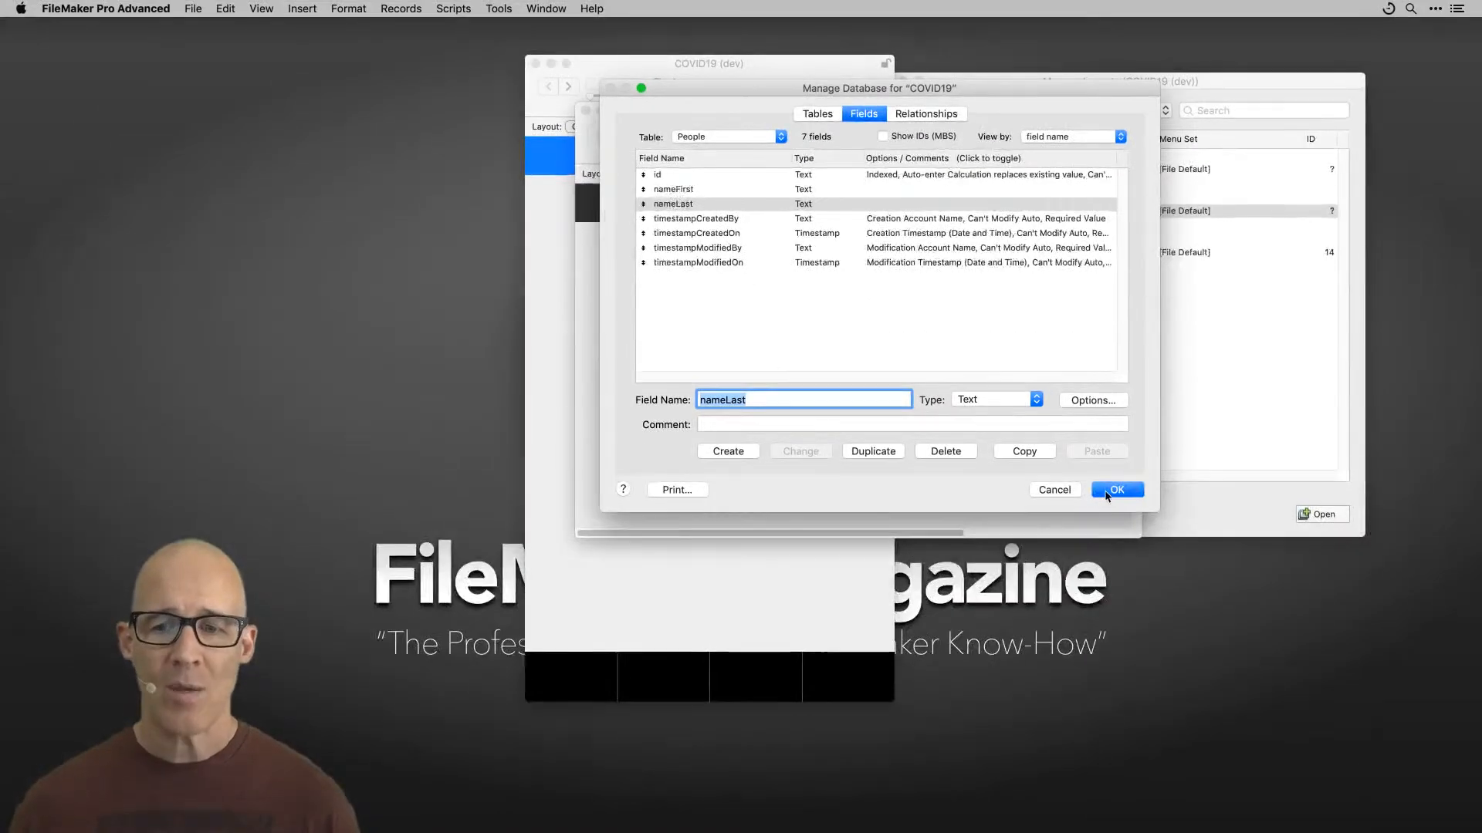
{"action": "left_click", "coordinate": [1117, 491]}
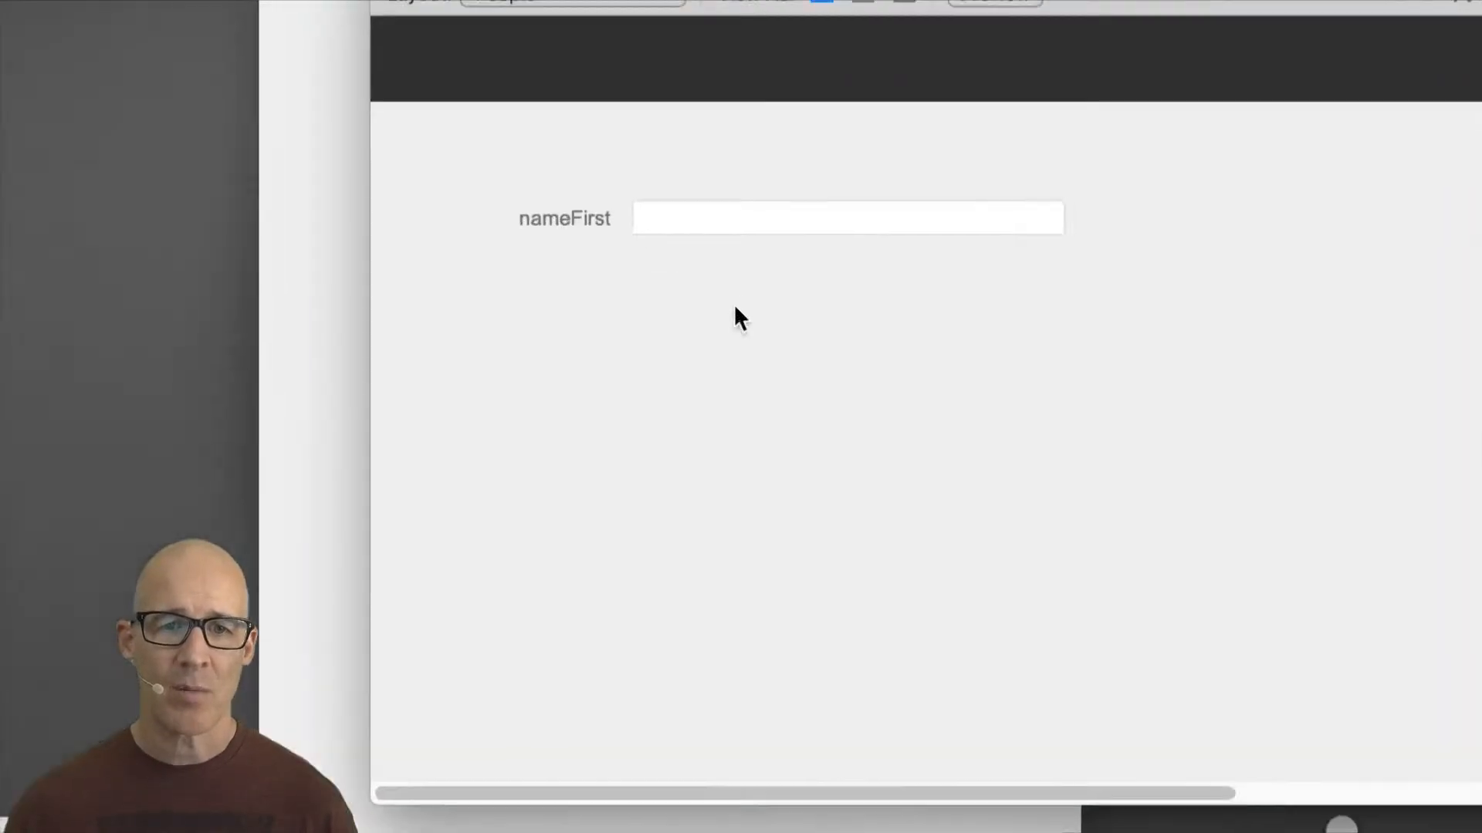
Step: Open the Sort Records dialog to check the listed field names, and cancel it
{"action": "key", "text": "super+s"}
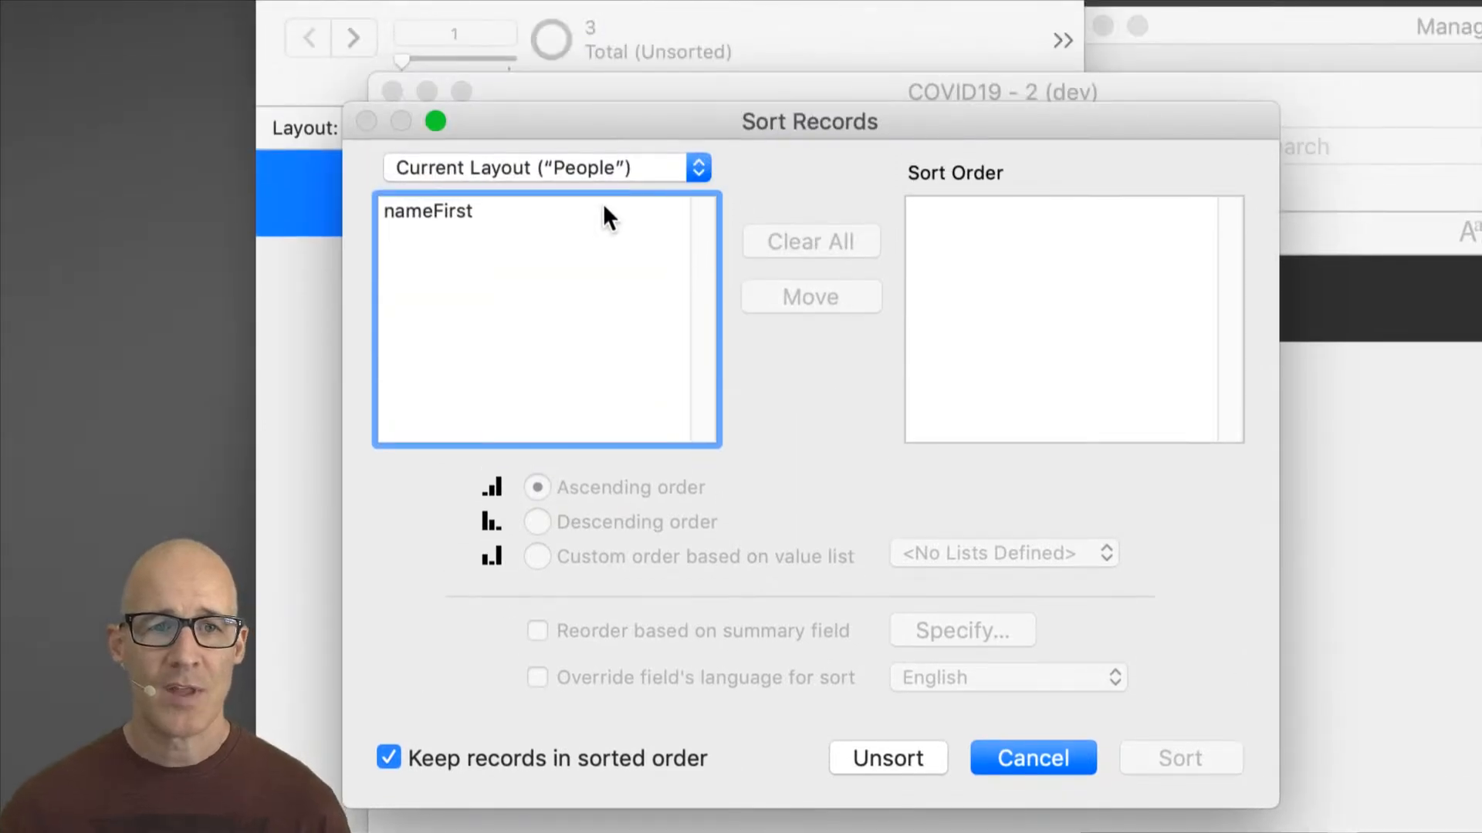
{"action": "left_click", "coordinate": [505, 213]}
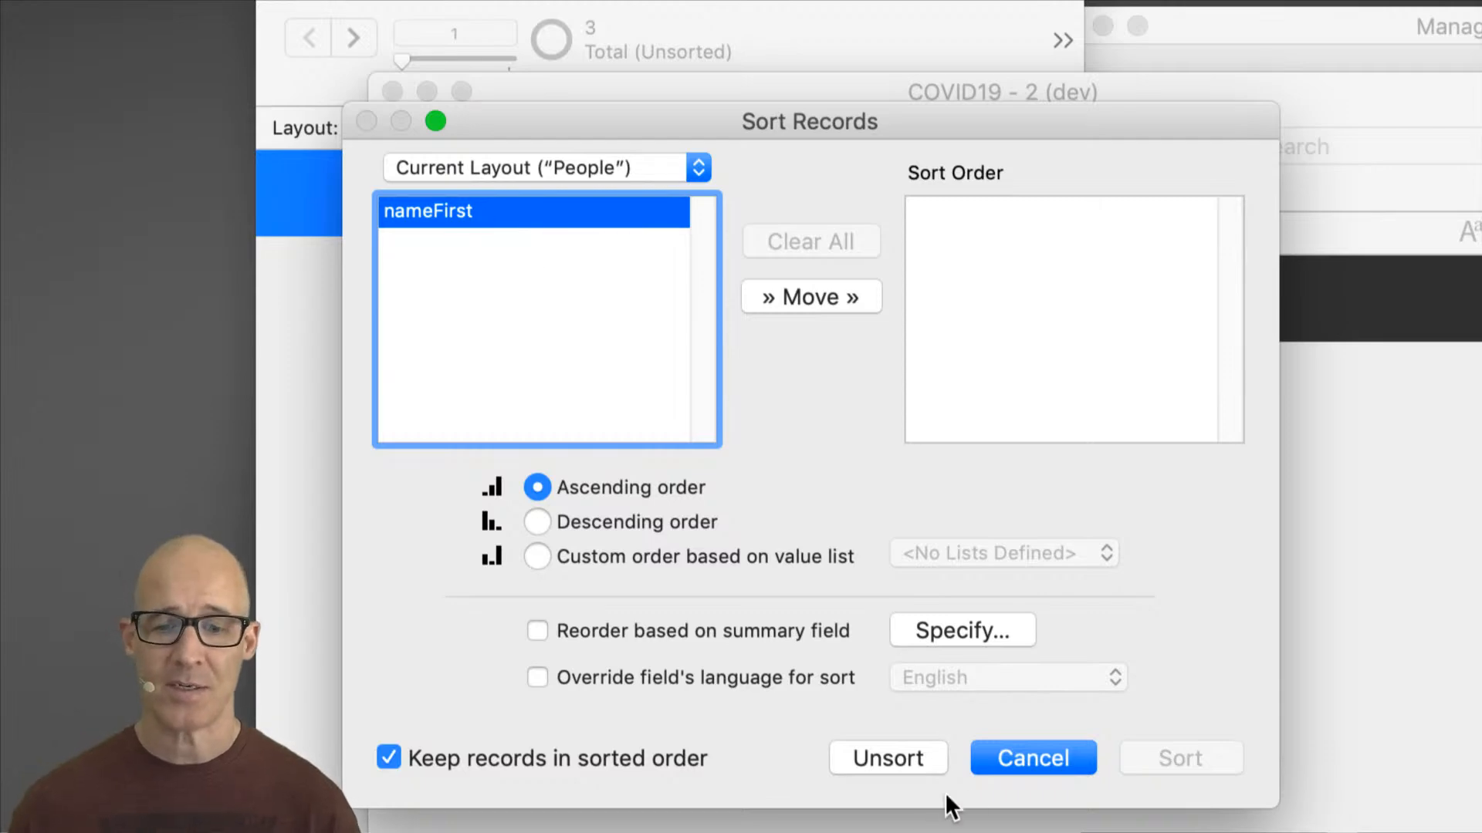
{"action": "left_click", "coordinate": [1028, 758]}
Step: Reopen Manage Database, give nameFirst the comment "This is the person's first name", and show comments in the field list
{"action": "key", "text": "super+shift+d"}
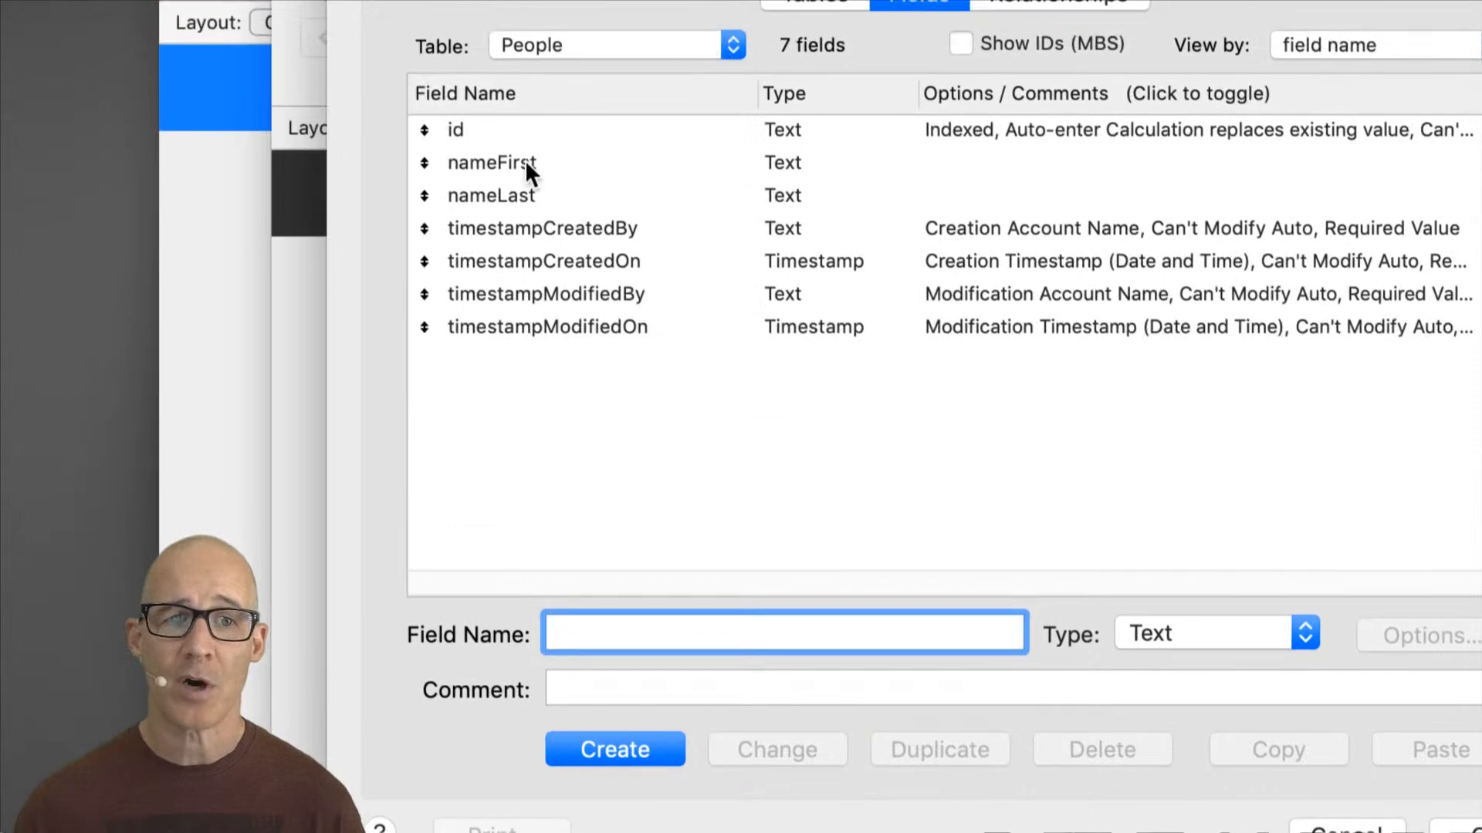
{"action": "left_click", "coordinate": [529, 167]}
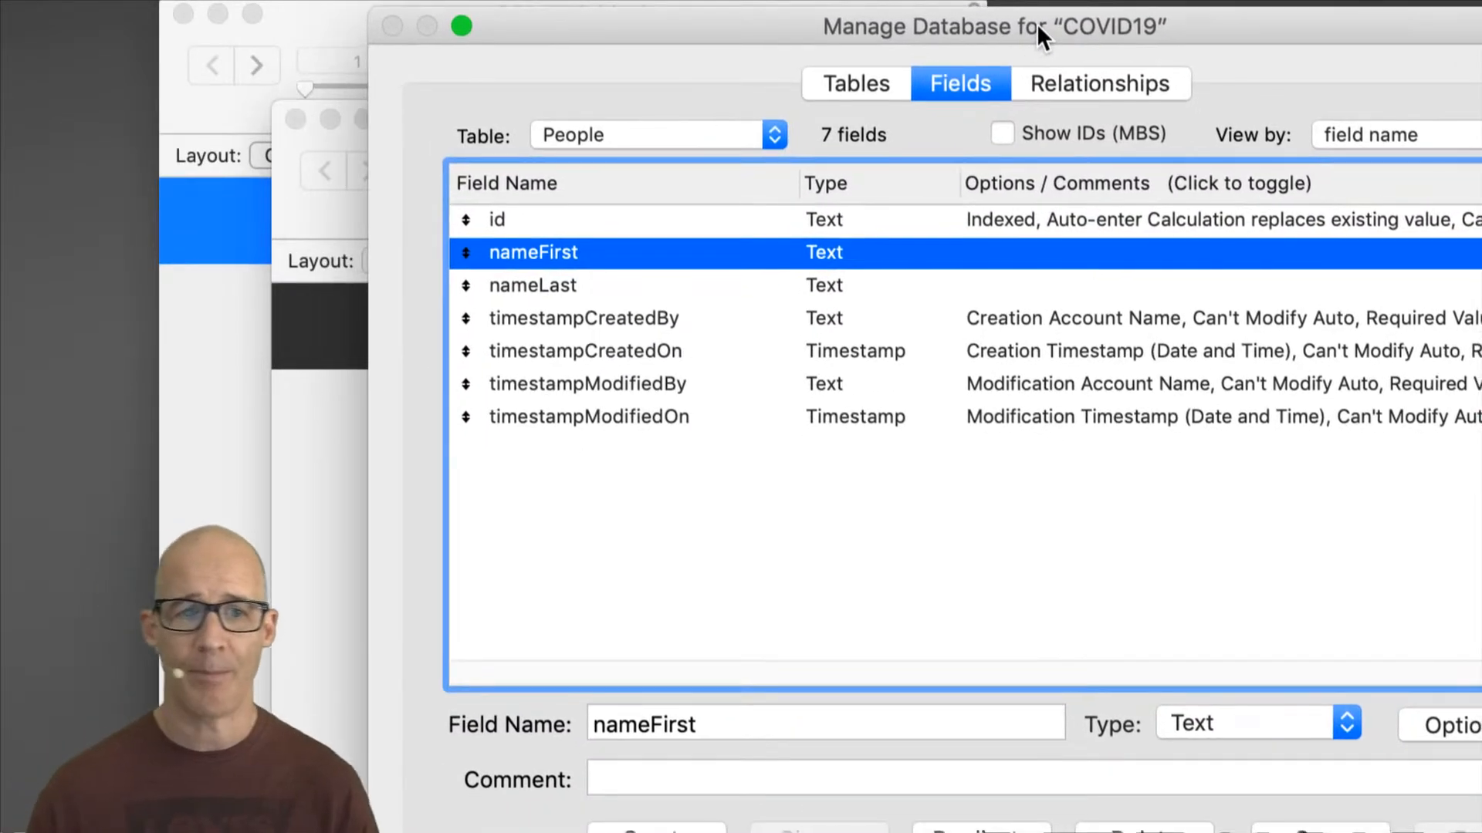
{"action": "left_click", "coordinate": [683, 769]}
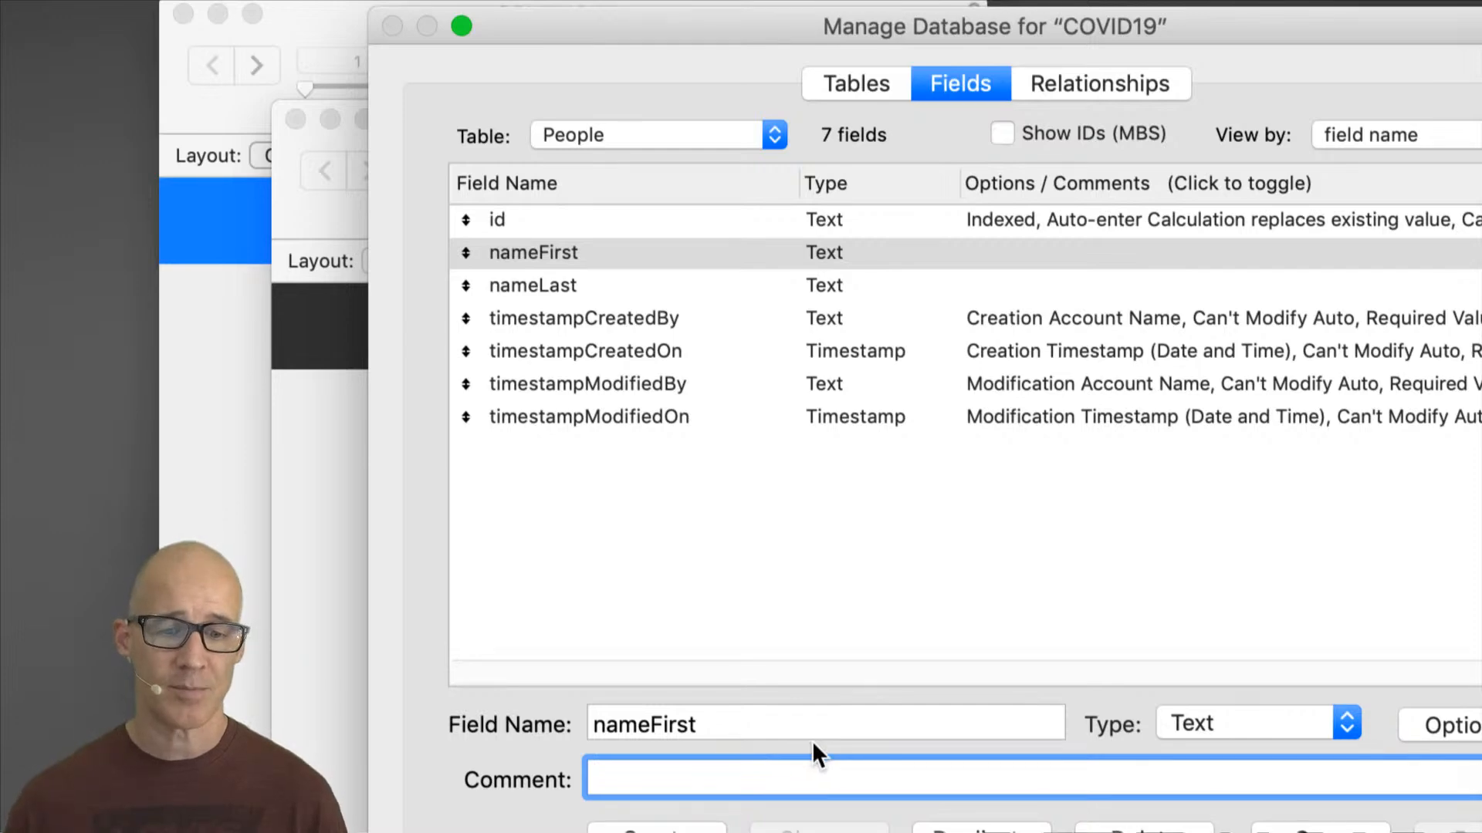
{"action": "type", "text": "This"}
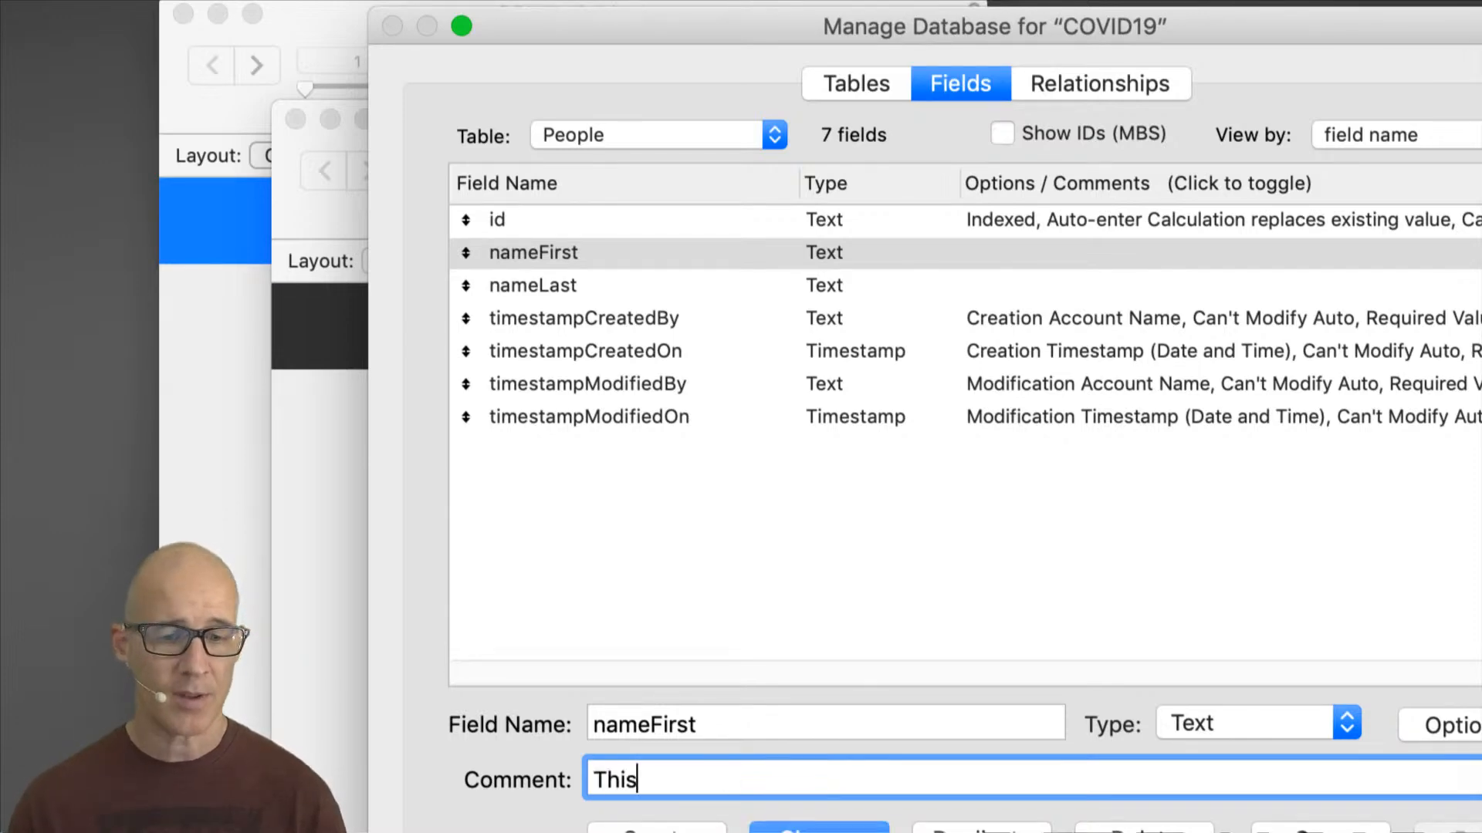
{"action": "type", "text": " is the person's first name"}
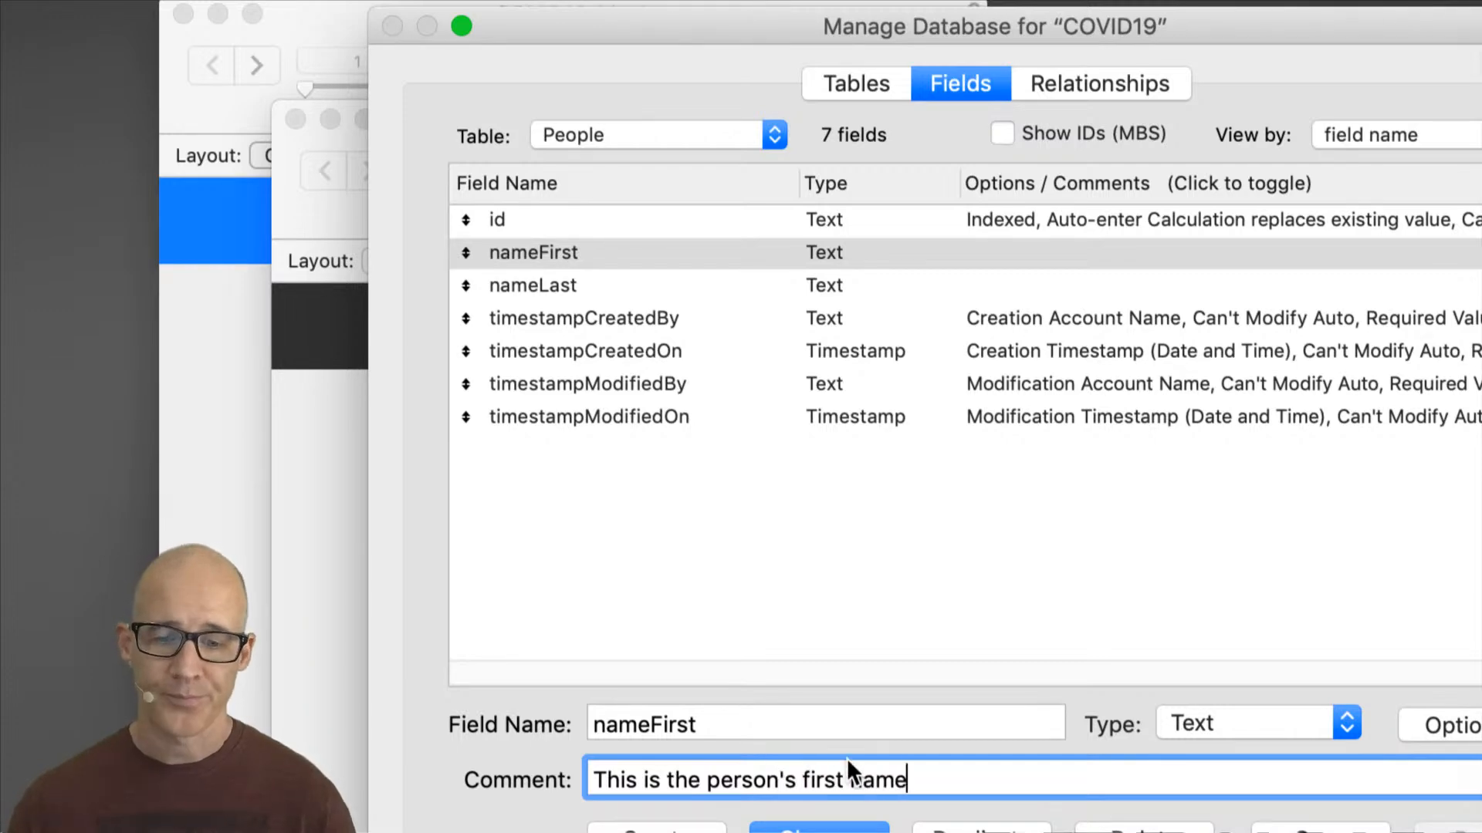
{"action": "left_click", "coordinate": [866, 828]}
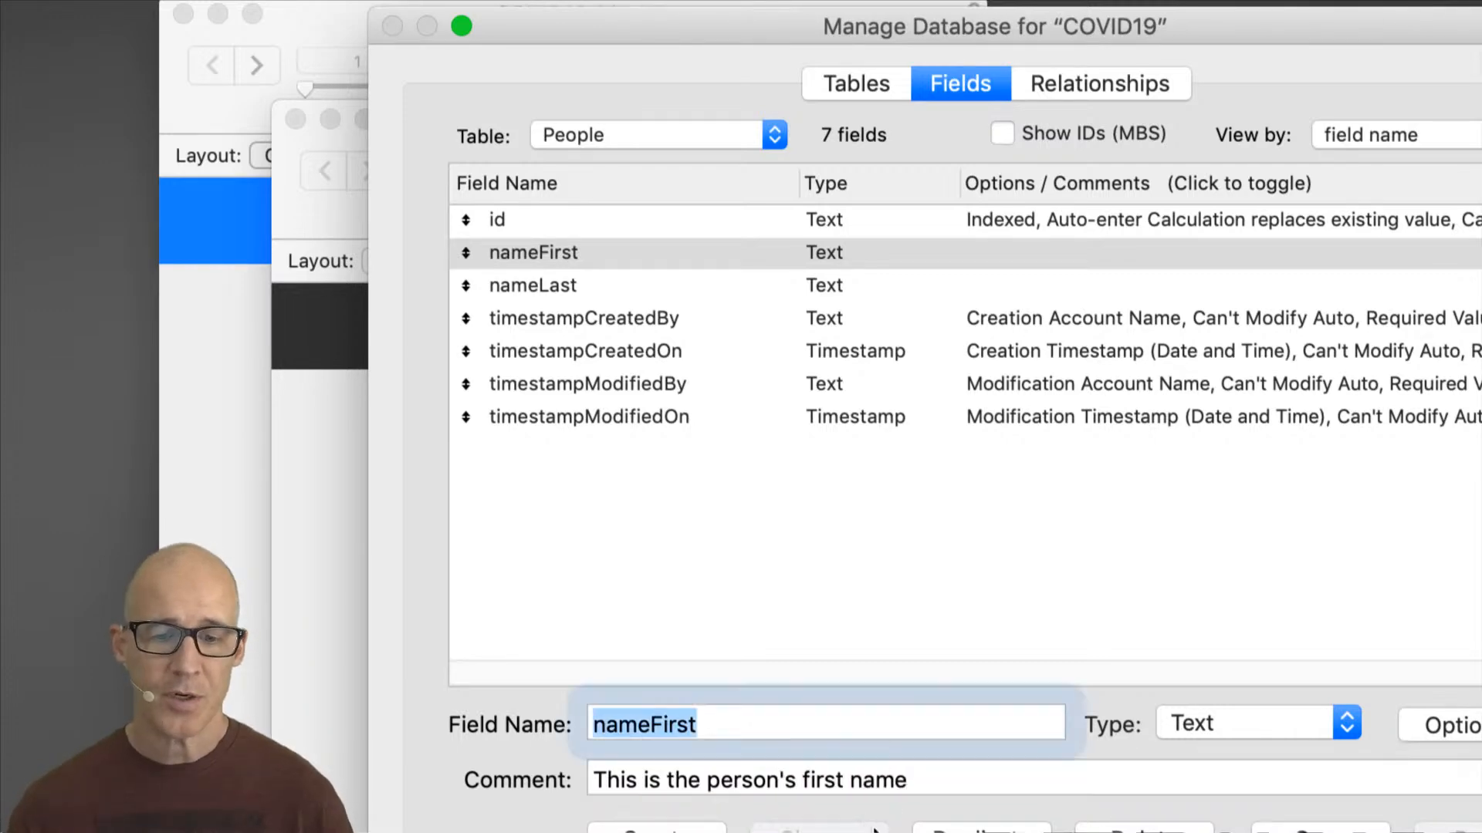
{"action": "left_click", "coordinate": [1043, 178]}
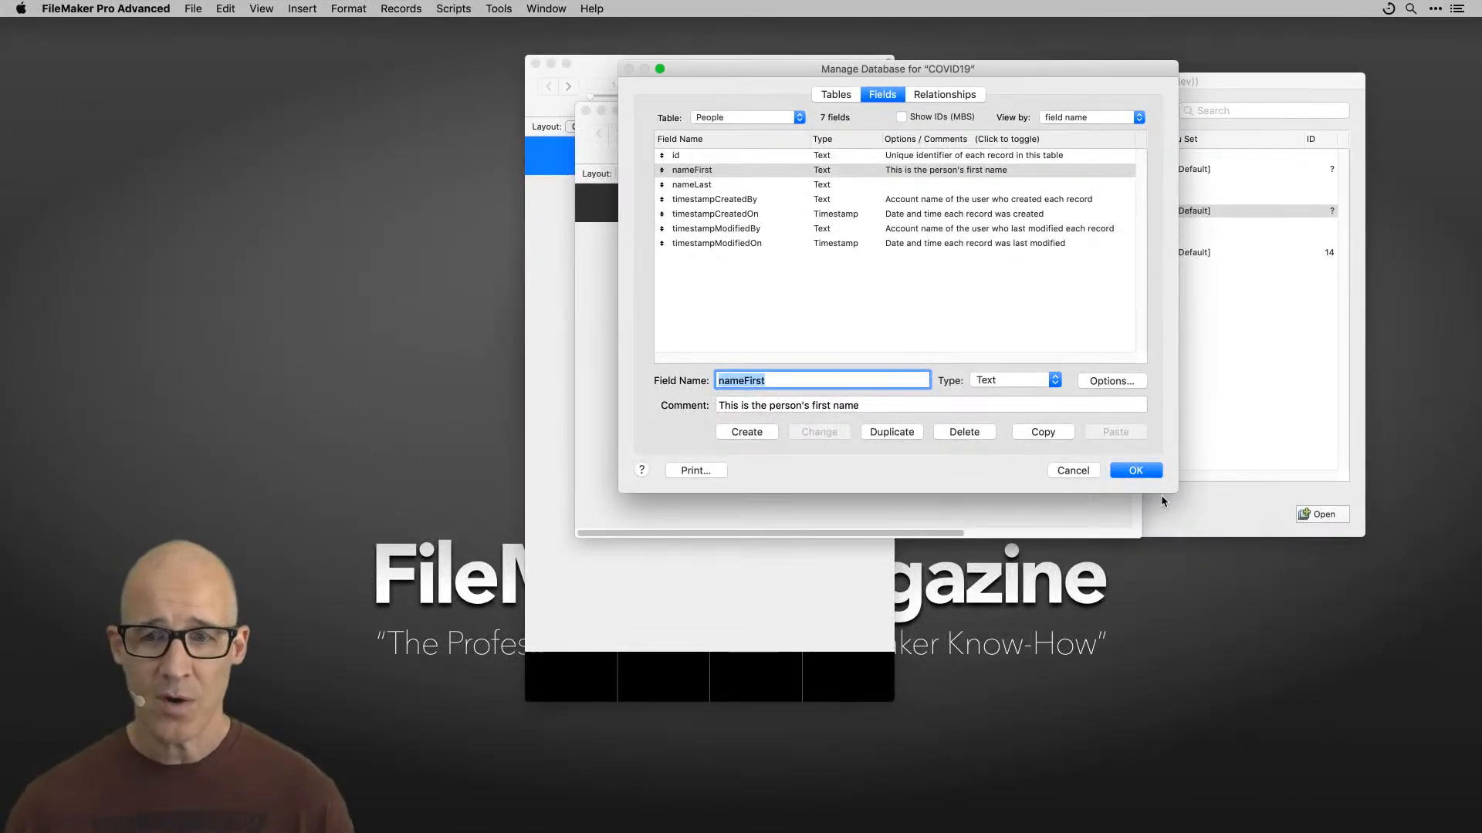
Step: Create a new Text field named phoneNumber with an empty comment
{"action": "left_click_drag", "start_coordinate": [952, 72], "coordinate": [1061, 113]}
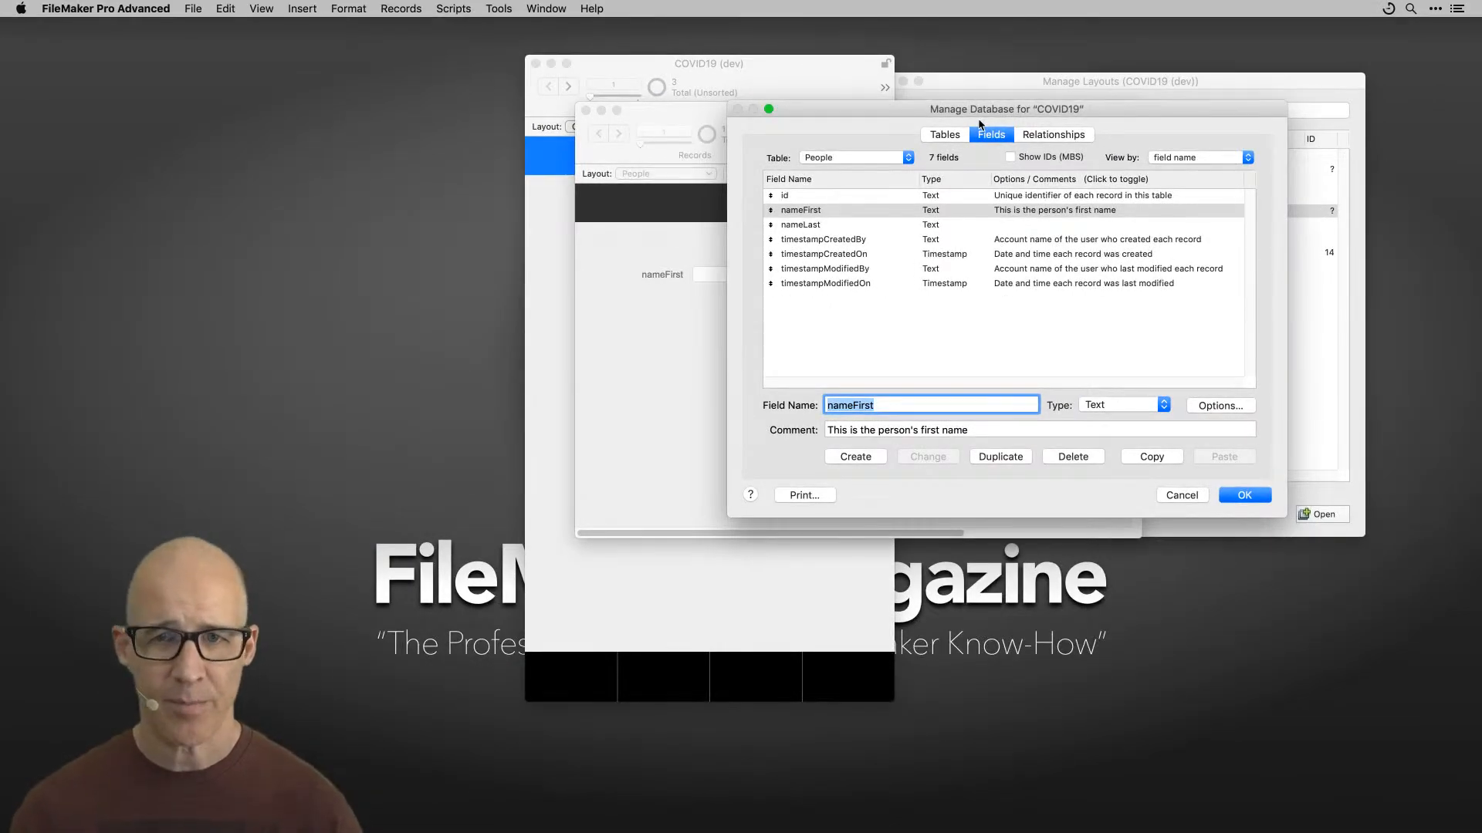
{"action": "left_click_drag", "start_coordinate": [991, 113], "coordinate": [963, 113]}
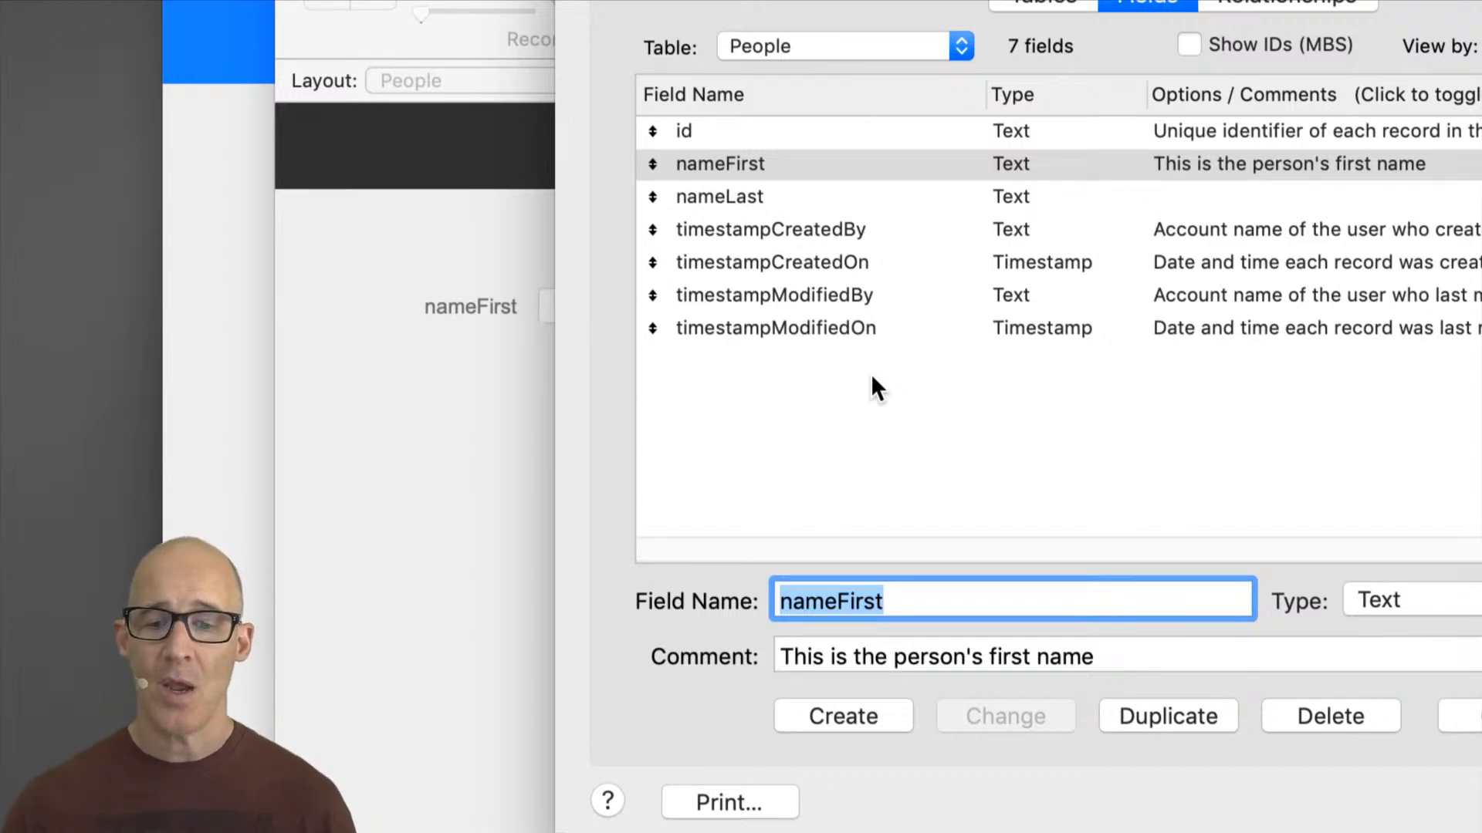
{"action": "left_click", "coordinate": [880, 600]}
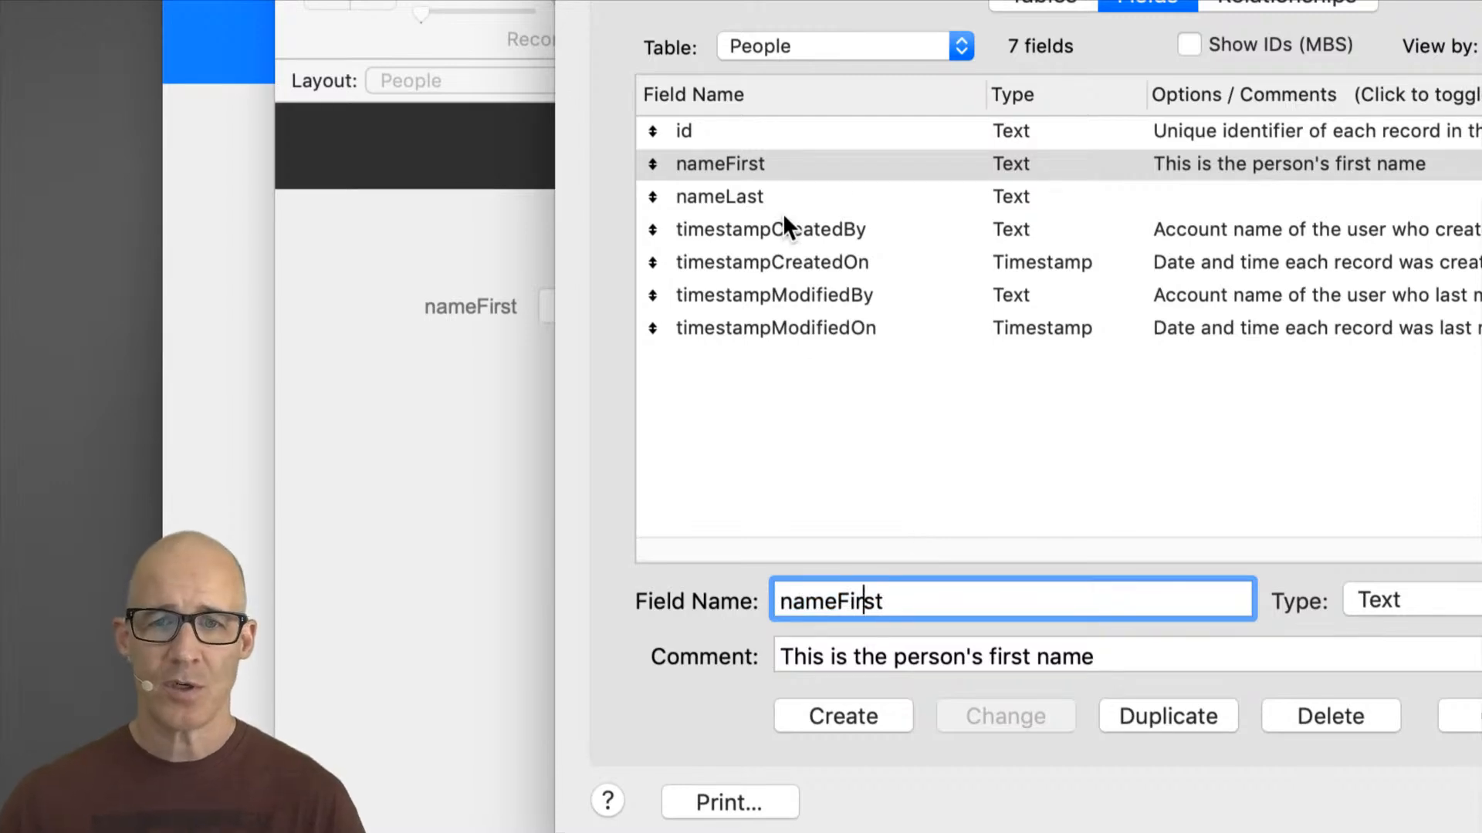
{"action": "key", "text": "Left"}
{"action": "key", "text": "Left"}
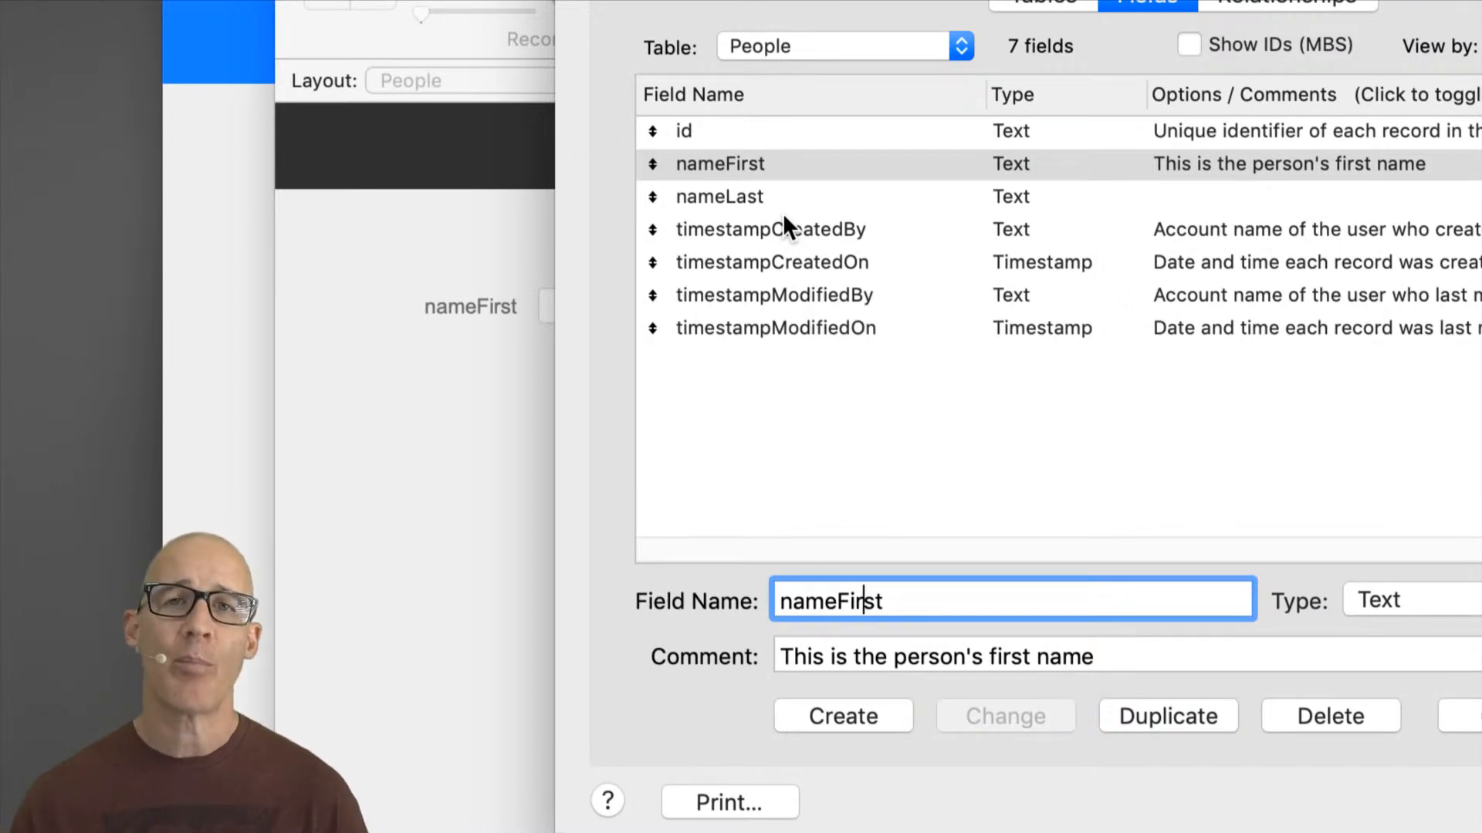
{"action": "double_click", "coordinate": [888, 590]}
{"action": "type", "text": "phoneNumber"}
{"action": "left_click", "coordinate": [1123, 657]}
{"action": "key", "text": "super+a"}
{"action": "key", "text": "BackSpace"}
{"action": "left_click", "coordinate": [860, 714]}
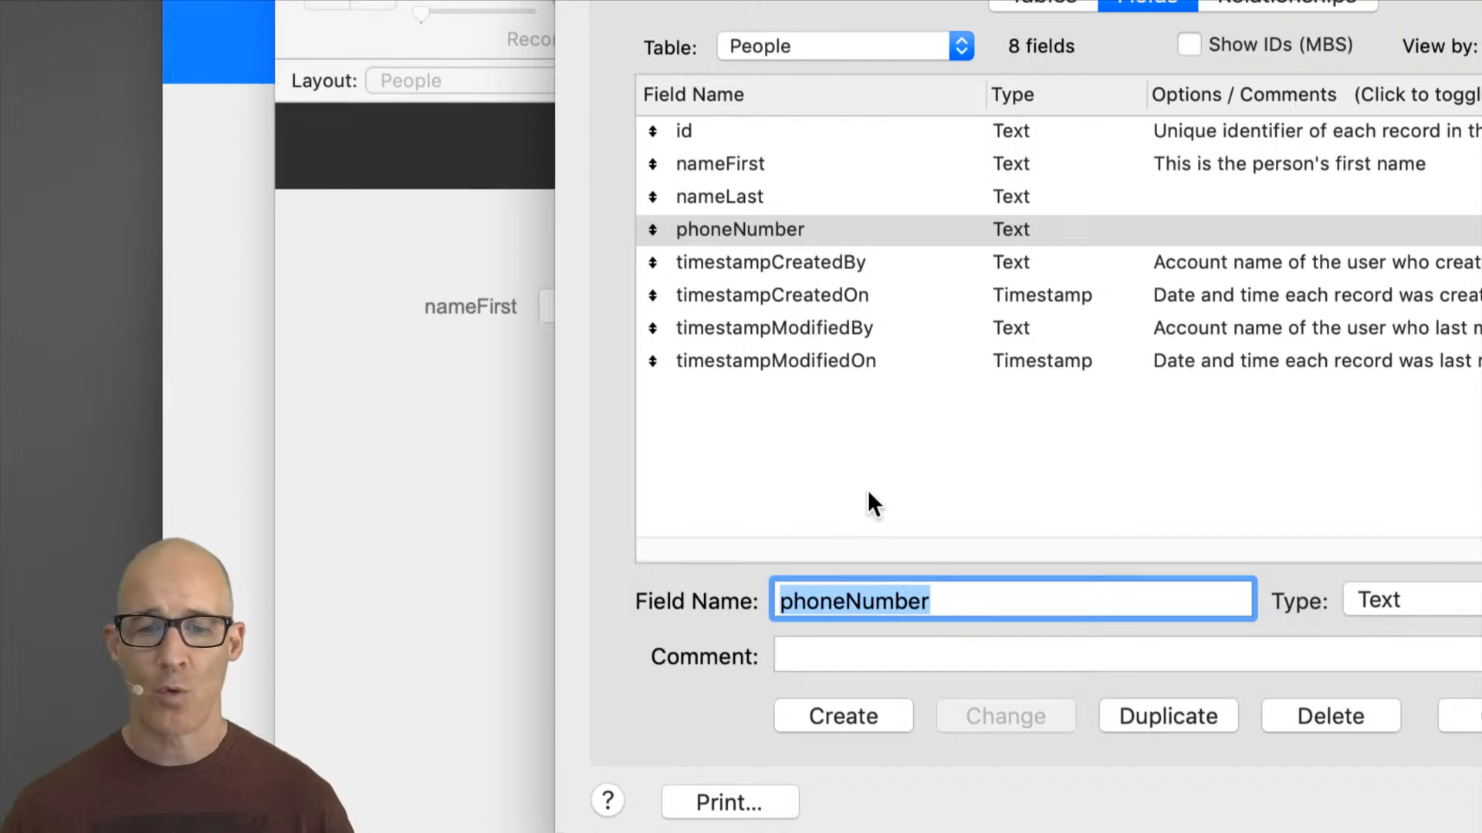
Step: Create two more Text fields named phoneWork and phoneFax
{"action": "type", "text": "phoneWork"}
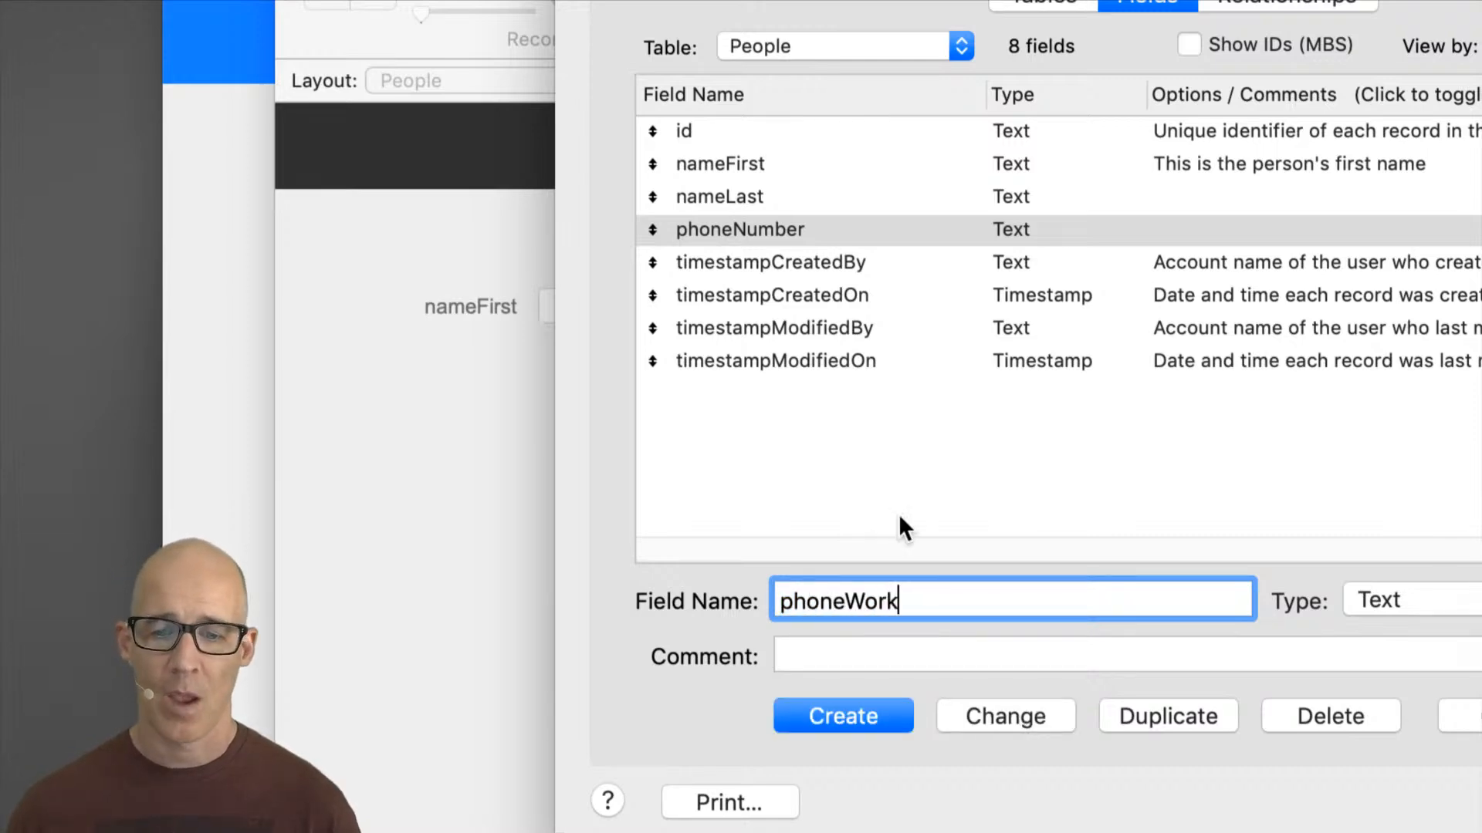
{"action": "left_click", "coordinate": [877, 719]}
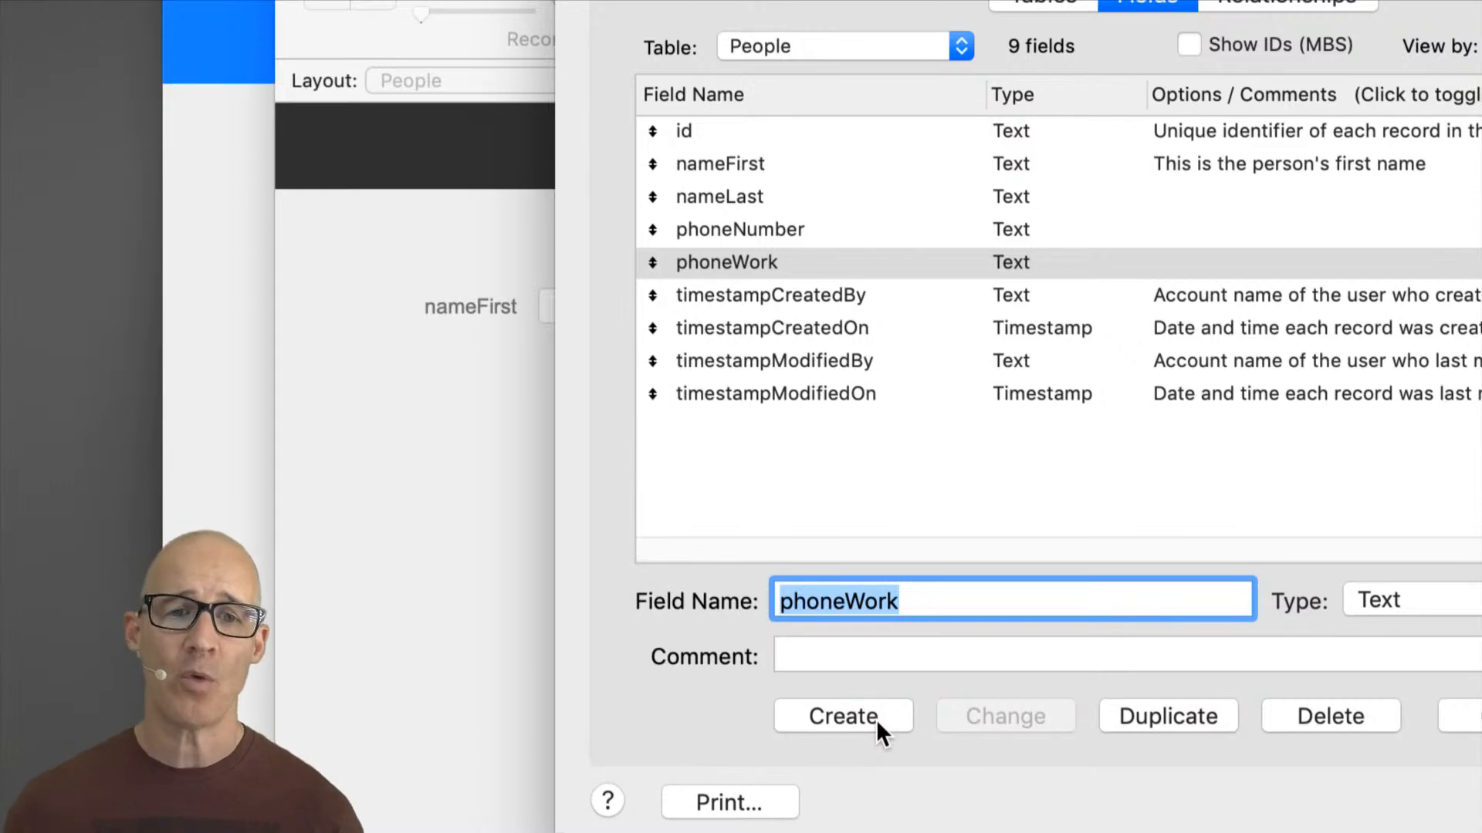
{"action": "left_click", "coordinate": [902, 600]}
{"action": "left_click_drag", "start_coordinate": [899, 601], "coordinate": [848, 601]}
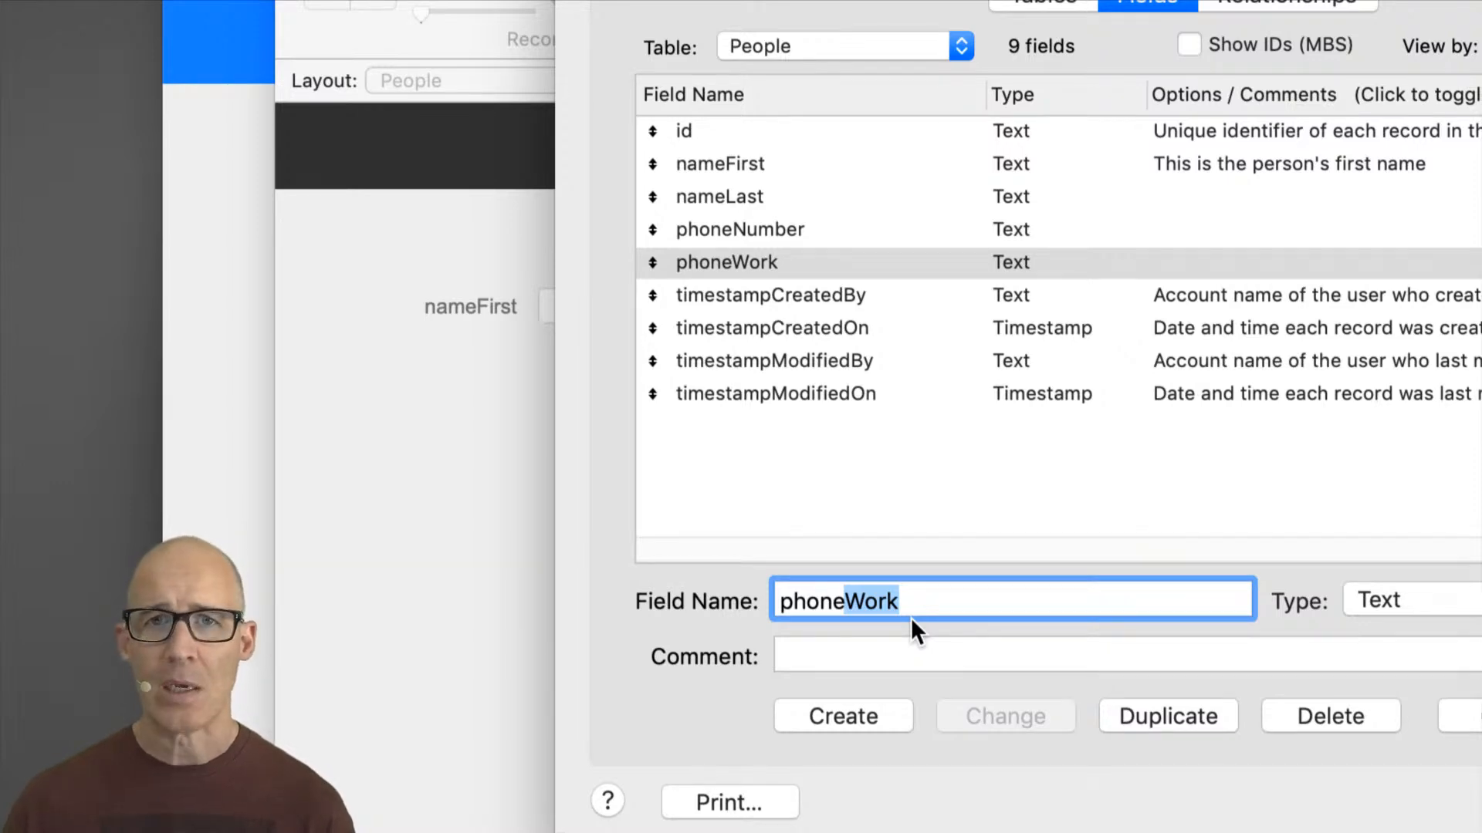
{"action": "type", "text": "FAx"}
{"action": "key", "text": "BackSpace"}
{"action": "key", "text": "BackSpace"}
{"action": "type", "text": "ax"}
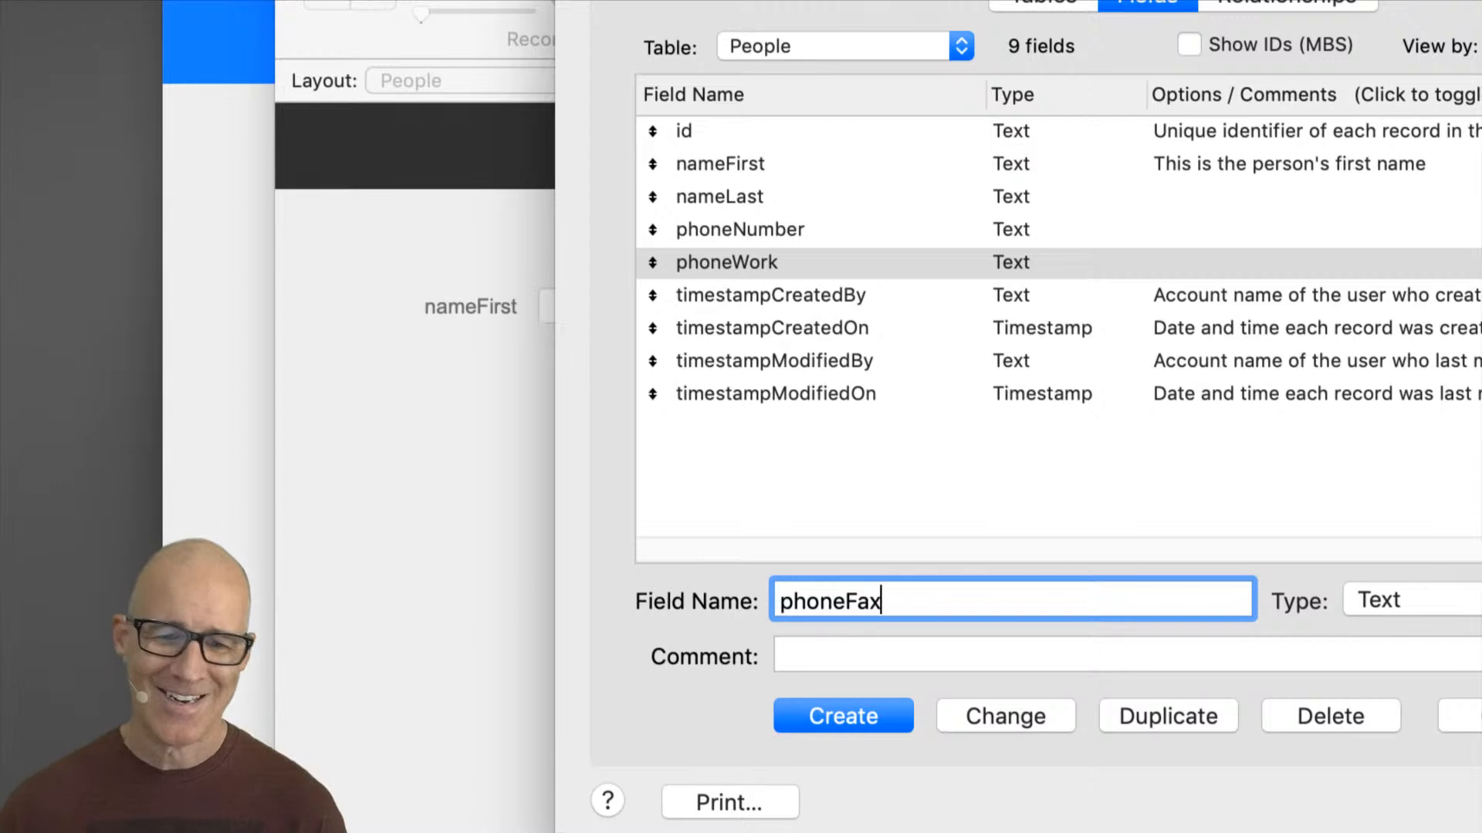
{"action": "left_click", "coordinate": [893, 712]}
Step: Select all fields in the People field list and close Manage Database with OK
{"action": "left_click", "coordinate": [785, 263]}
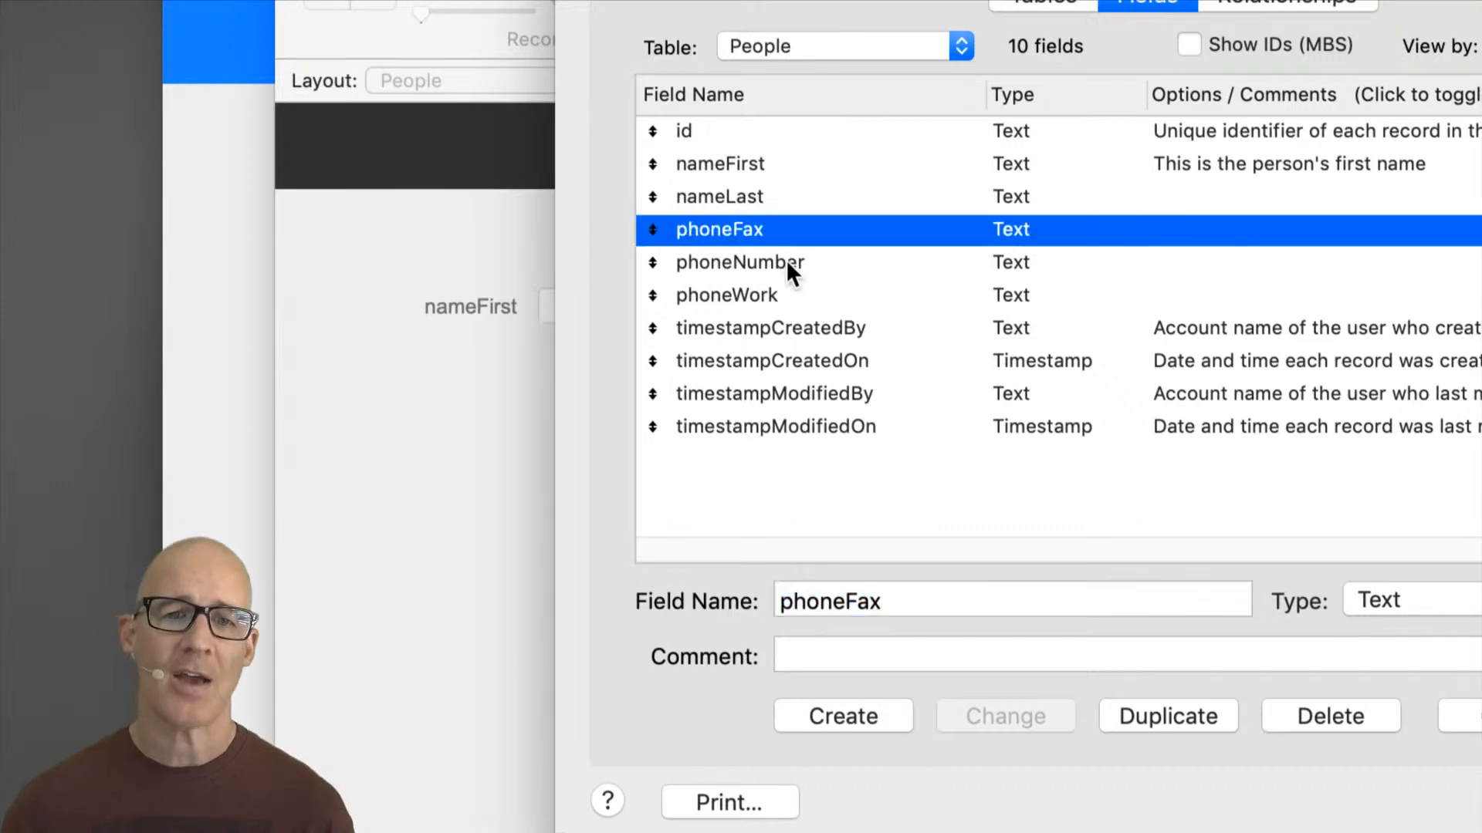
{"action": "left_click", "coordinate": [786, 293]}
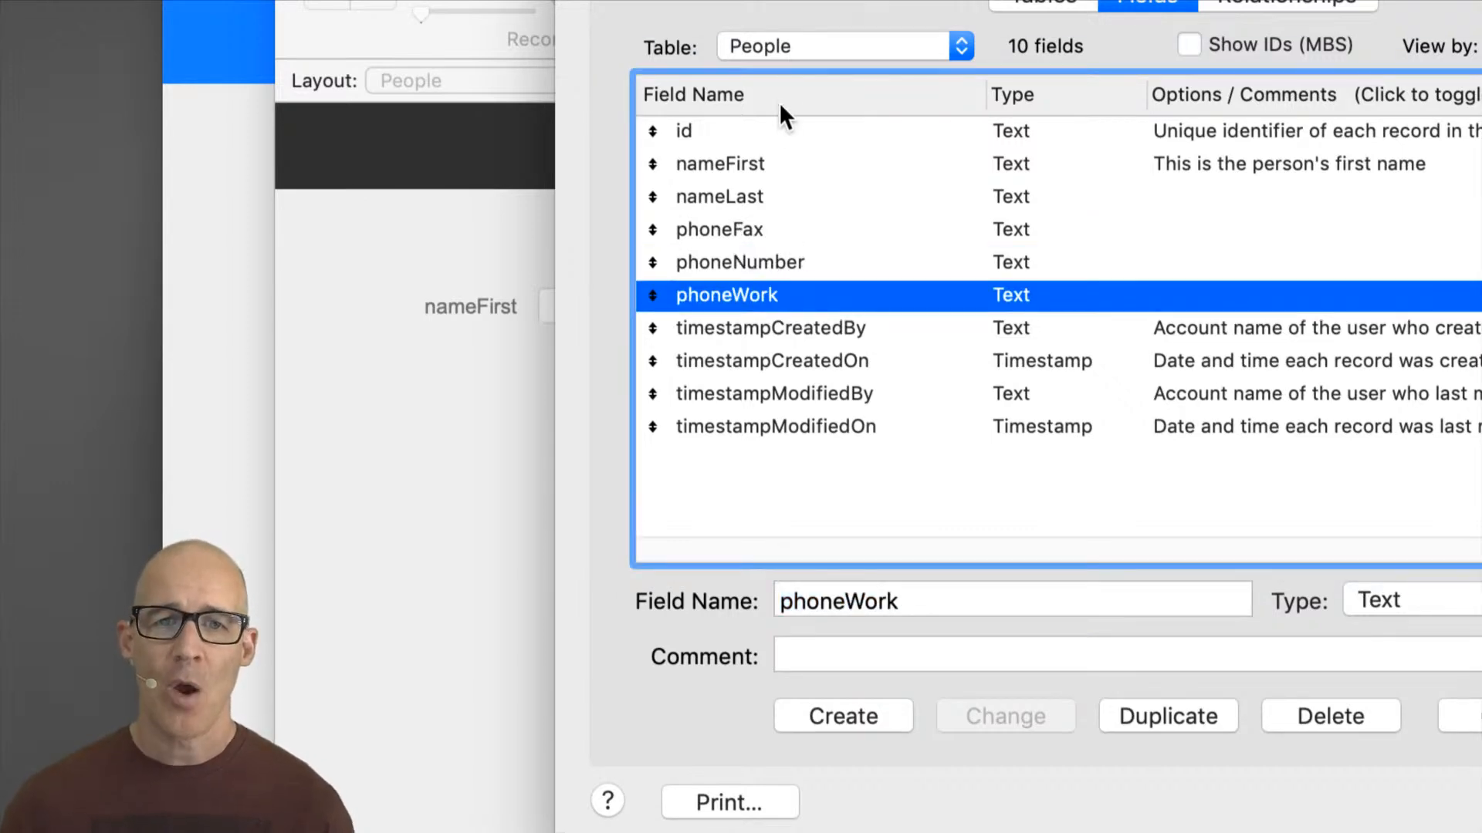
{"action": "left_click", "coordinate": [784, 135]}
{"action": "left_click", "coordinate": [799, 423], "text": "shift"}
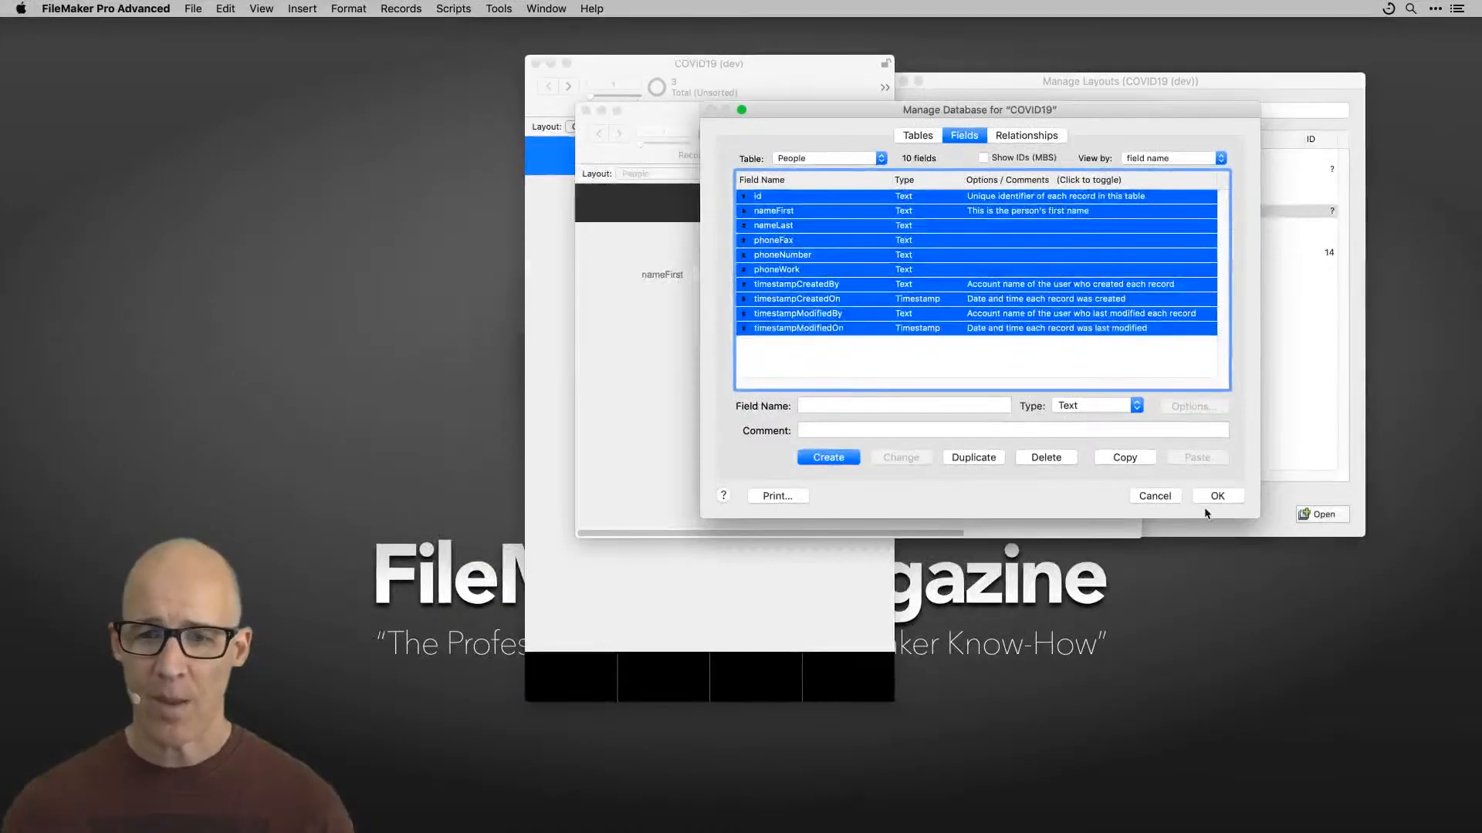
{"action": "left_click", "coordinate": [1220, 493]}
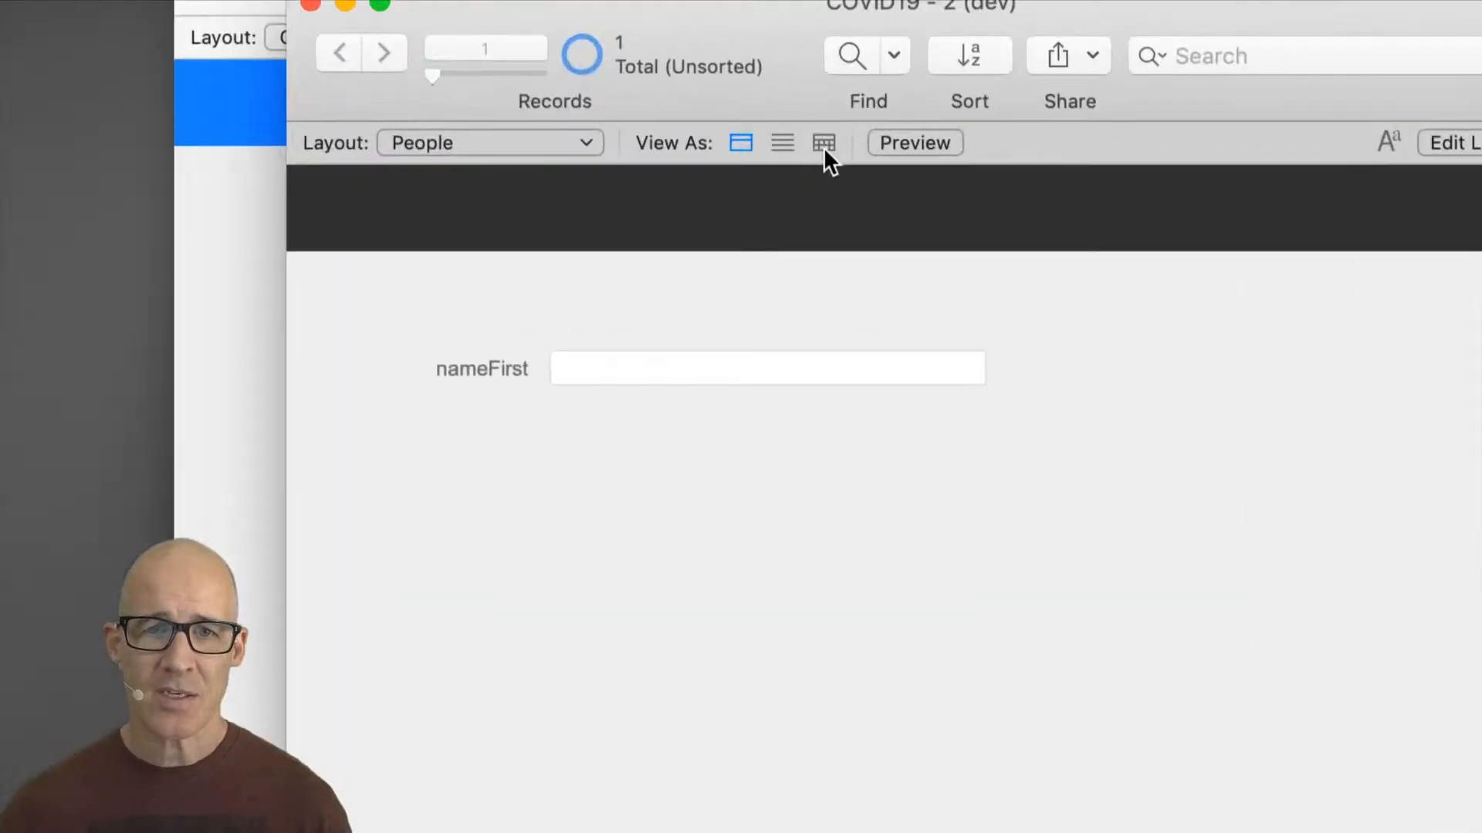
Step: Switch the People layout to Table view and place all People fields onto it in Layout mode before returning to Browse mode
{"action": "left_click", "coordinate": [814, 173]}
{"action": "left_click", "coordinate": [776, 395]}
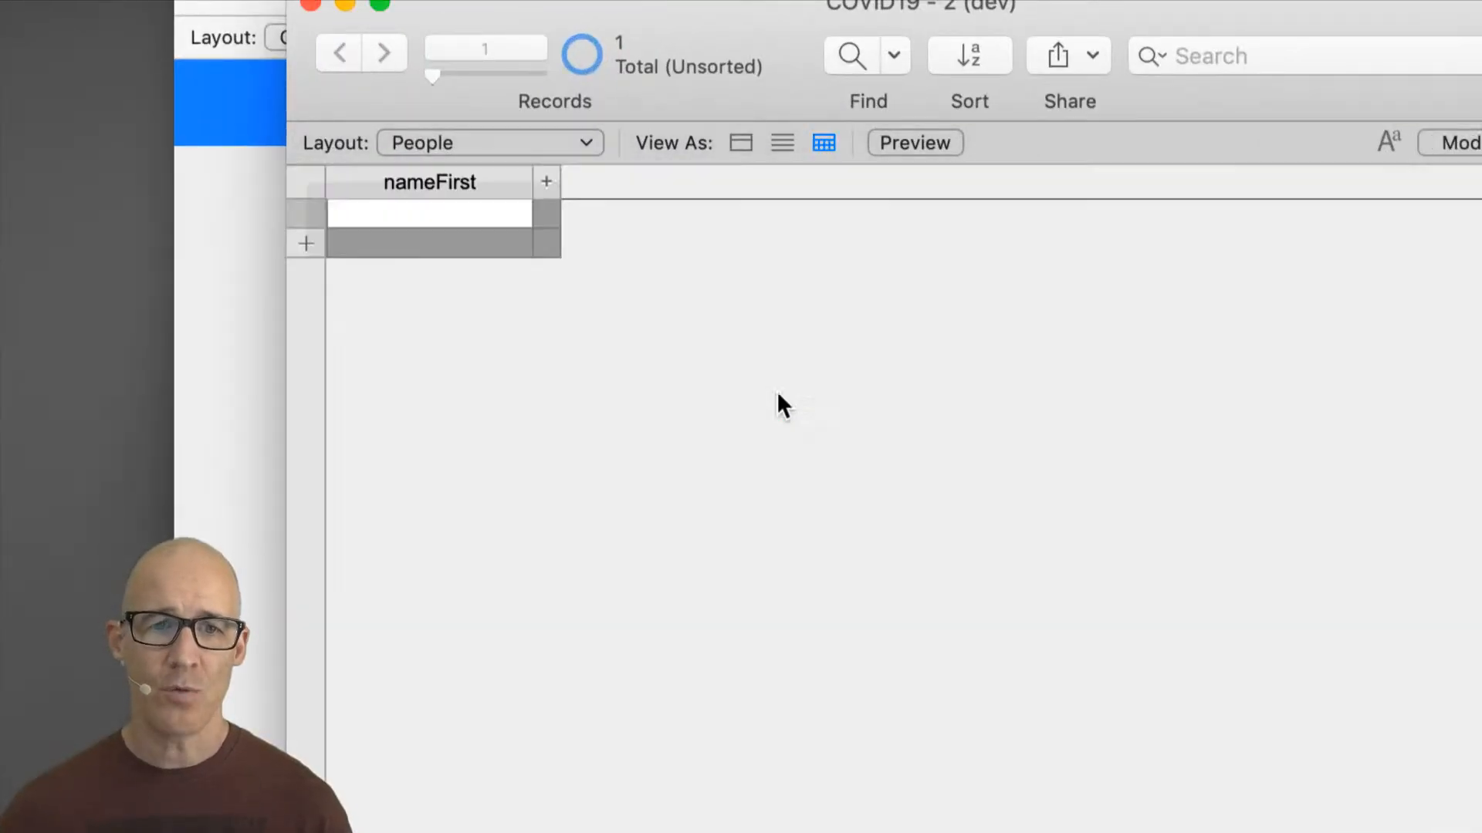
{"action": "key", "text": "super+l"}
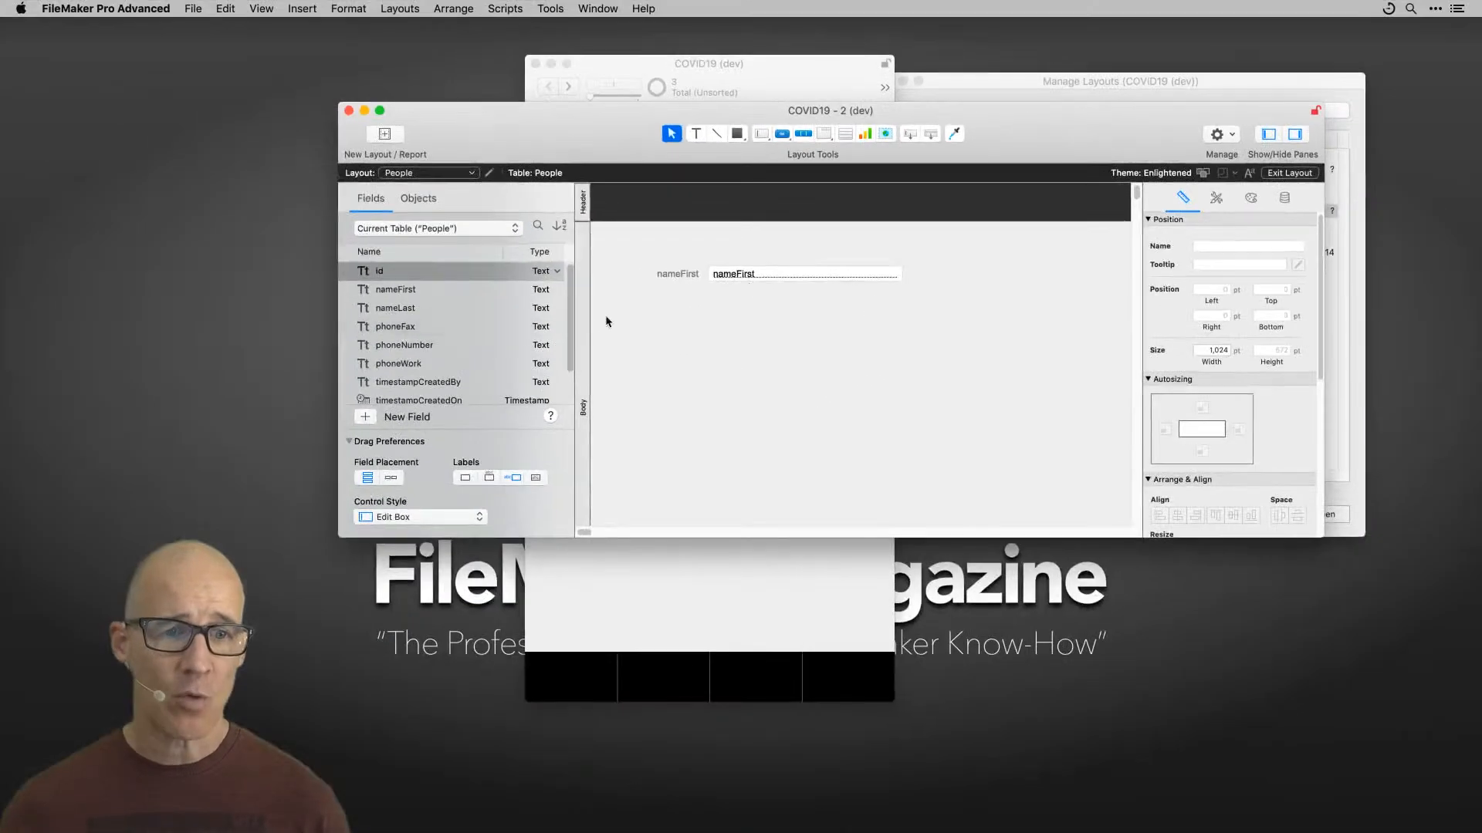
{"action": "left_click", "coordinate": [433, 270]}
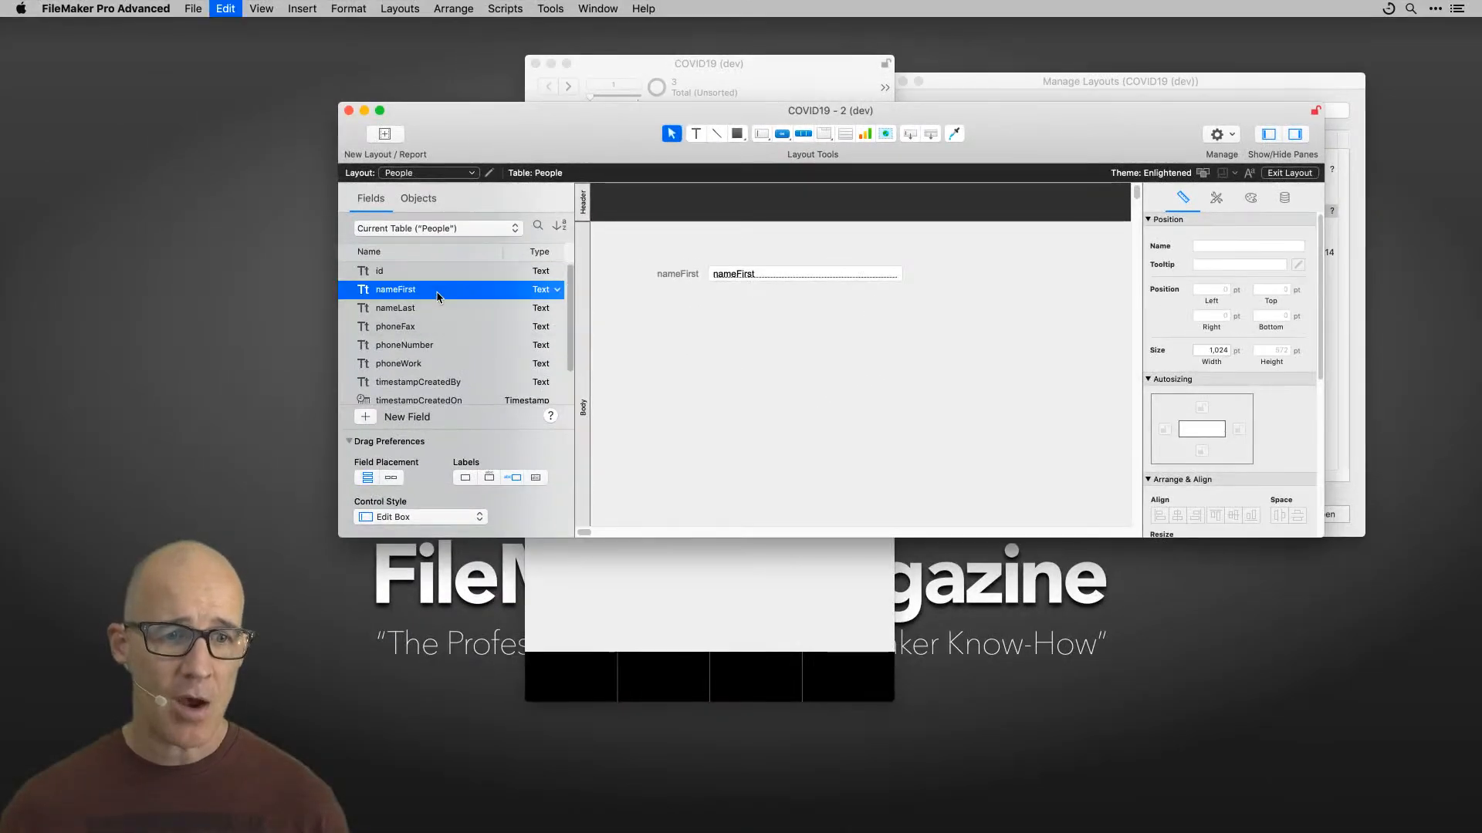
{"action": "key", "text": "super+a"}
{"action": "left_click_drag", "start_coordinate": [433, 270], "coordinate": [759, 400]}
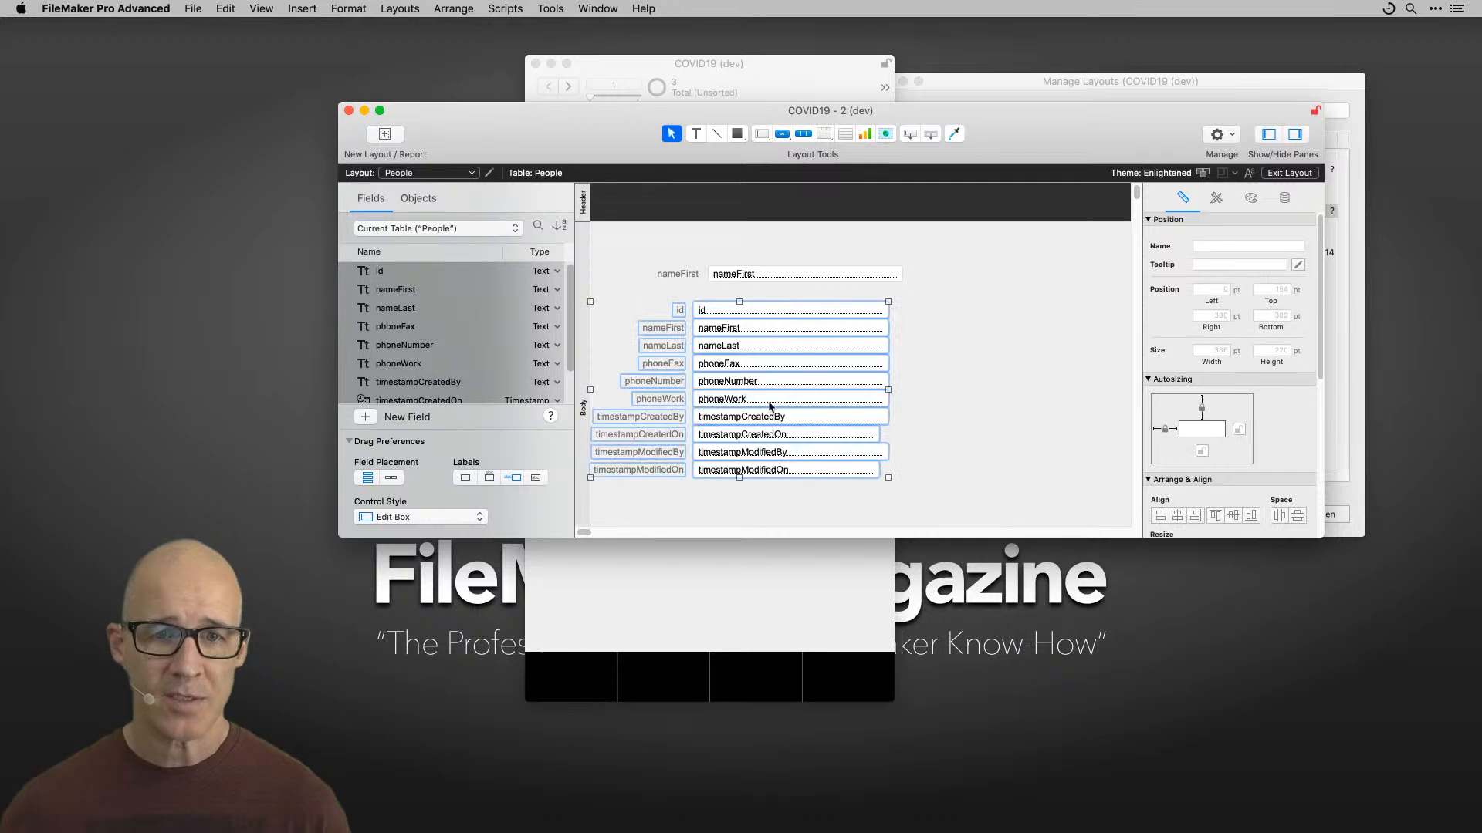
{"action": "key", "text": "super+b"}
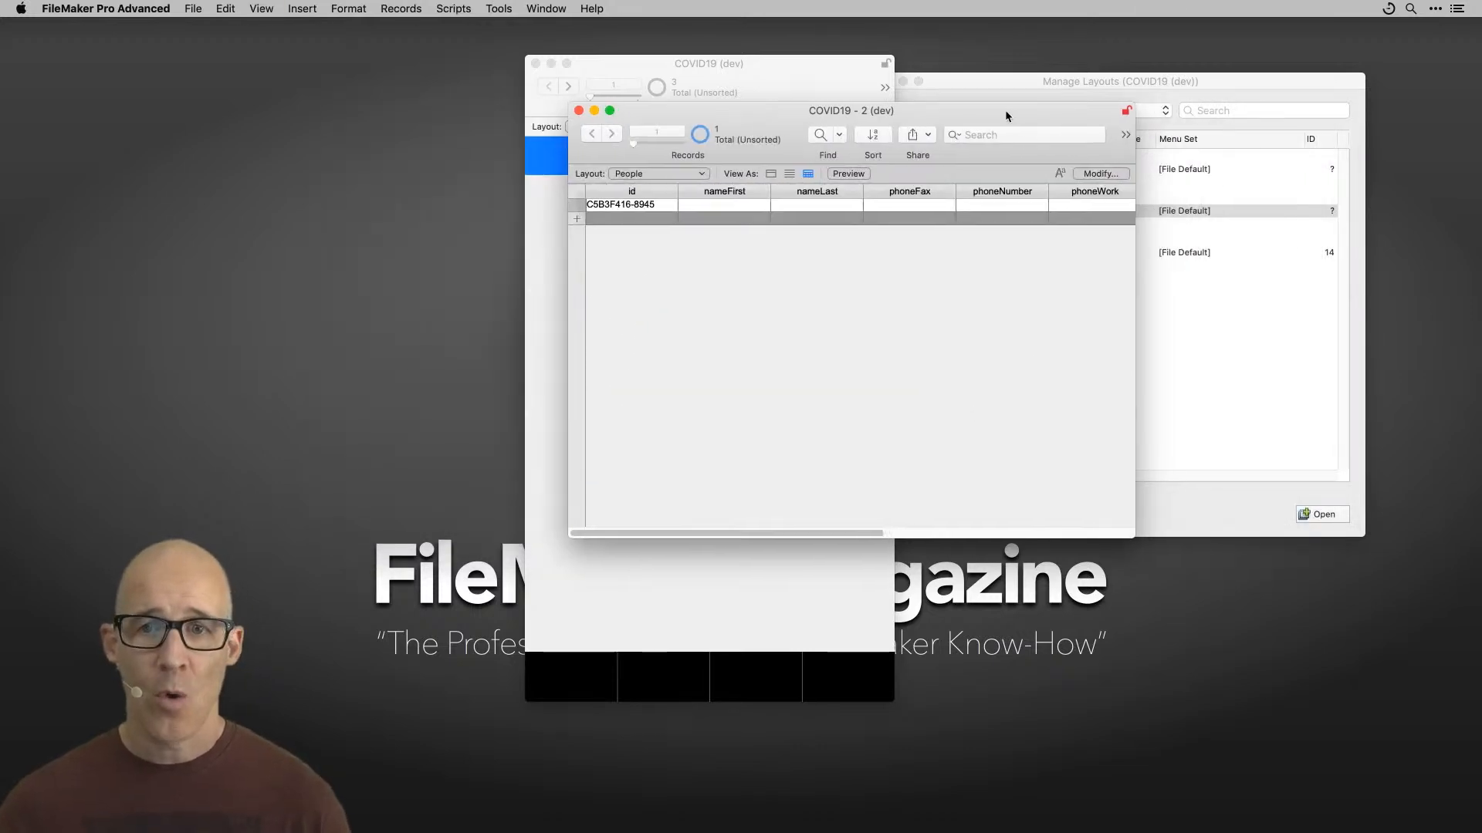
Step: Enlarge the People window and scroll across its Table view columns to review the fields
{"action": "left_click_drag", "start_coordinate": [1011, 110], "coordinate": [936, 94]}
{"action": "left_click_drag", "start_coordinate": [1071, 519], "coordinate": [1180, 355]}
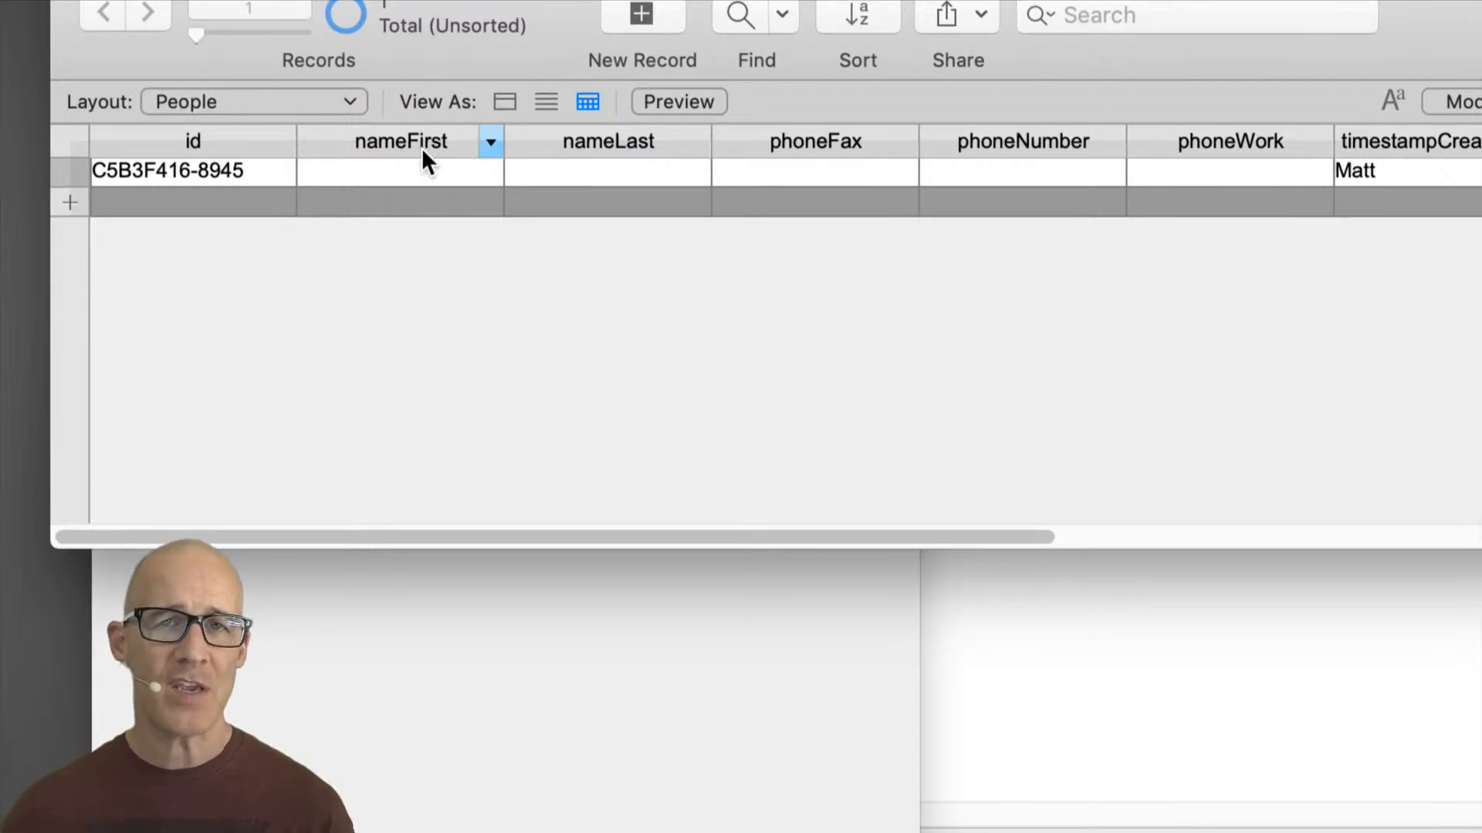
{"action": "left_click_drag", "start_coordinate": [627, 532], "coordinate": [1183, 555]}
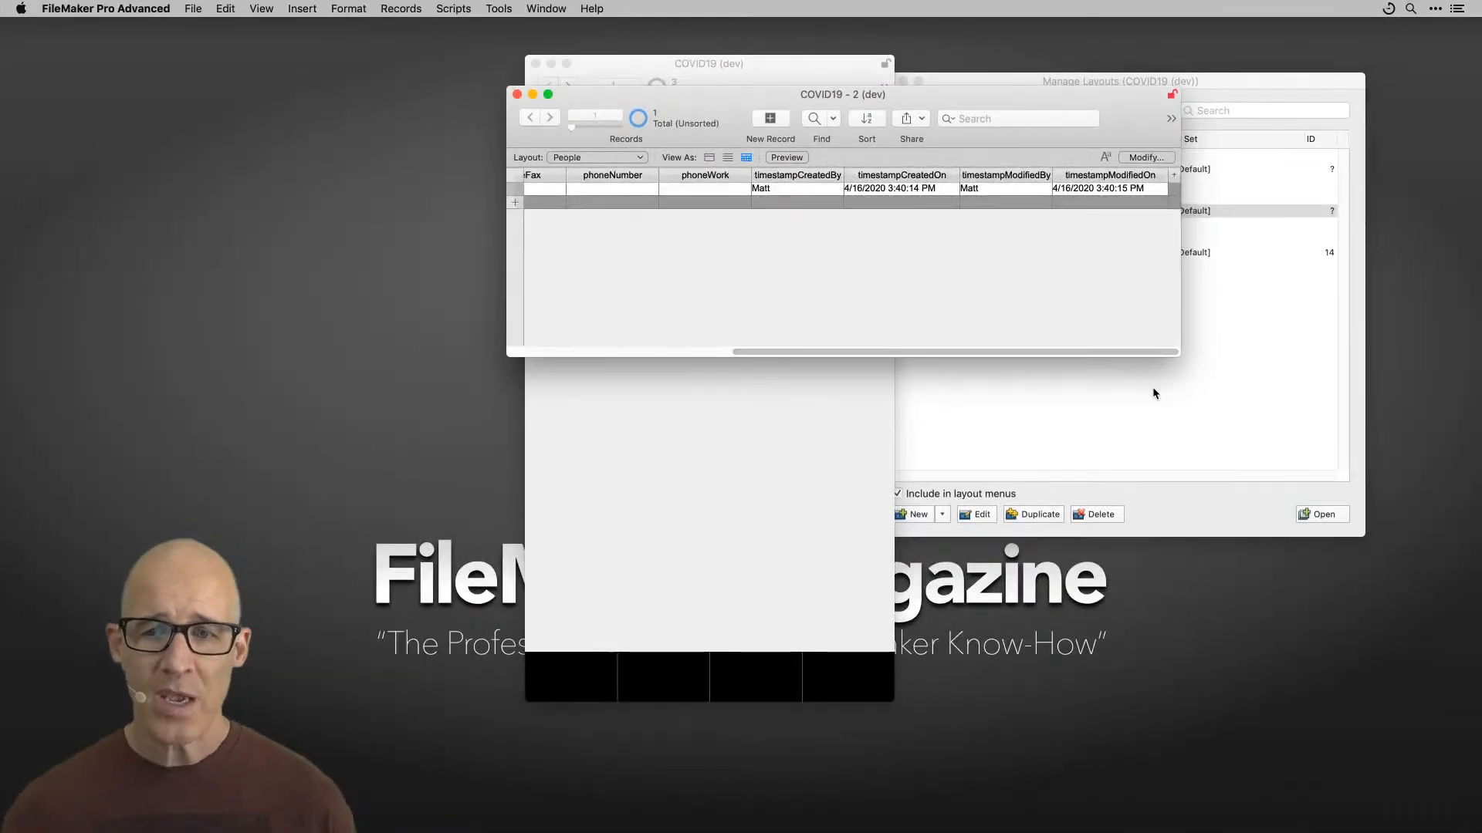
{"action": "scroll", "coordinate": [1042, 263], "scroll_direction": "left", "scroll_amount": 1}
{"action": "left_click_drag", "start_coordinate": [910, 95], "coordinate": [967, 128]}
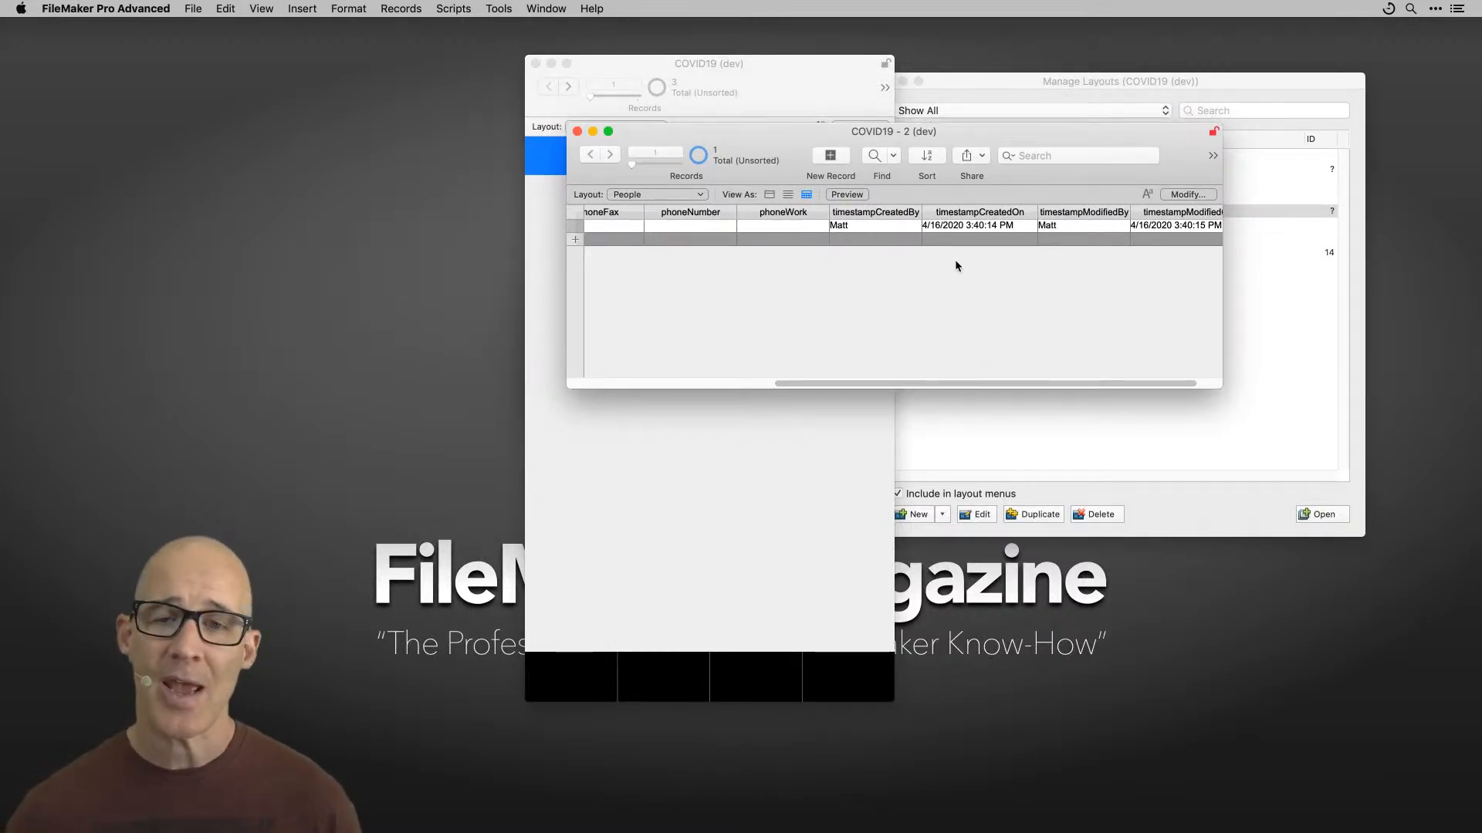
Step: Delete the phoneFax, phoneNumber and phoneWork fields from the People table
{"action": "key", "text": "super+shift+d"}
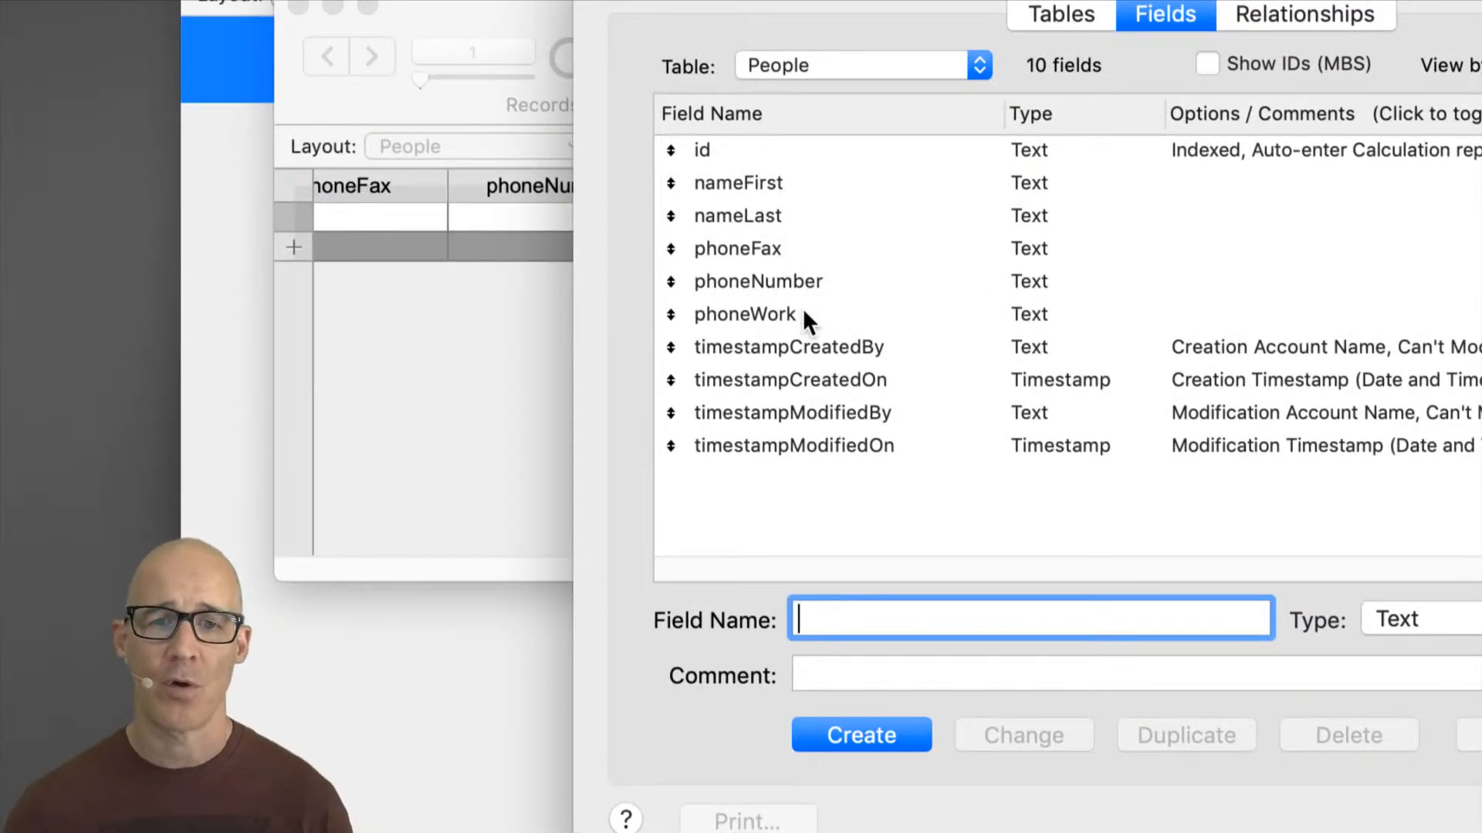
{"action": "left_click", "coordinate": [798, 311]}
{"action": "left_click", "coordinate": [781, 248], "text": "shift"}
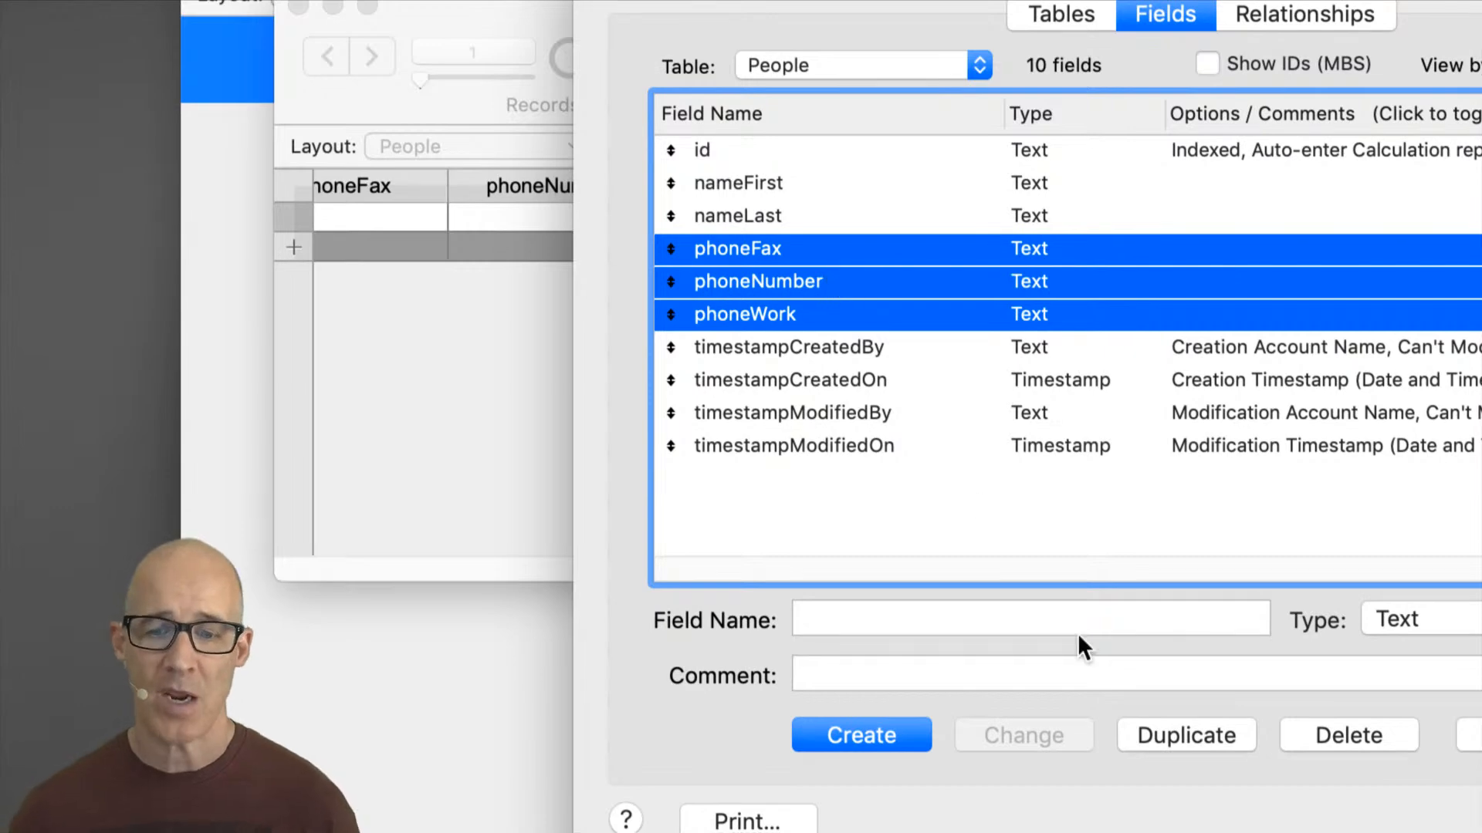
{"action": "left_click", "coordinate": [1352, 735]}
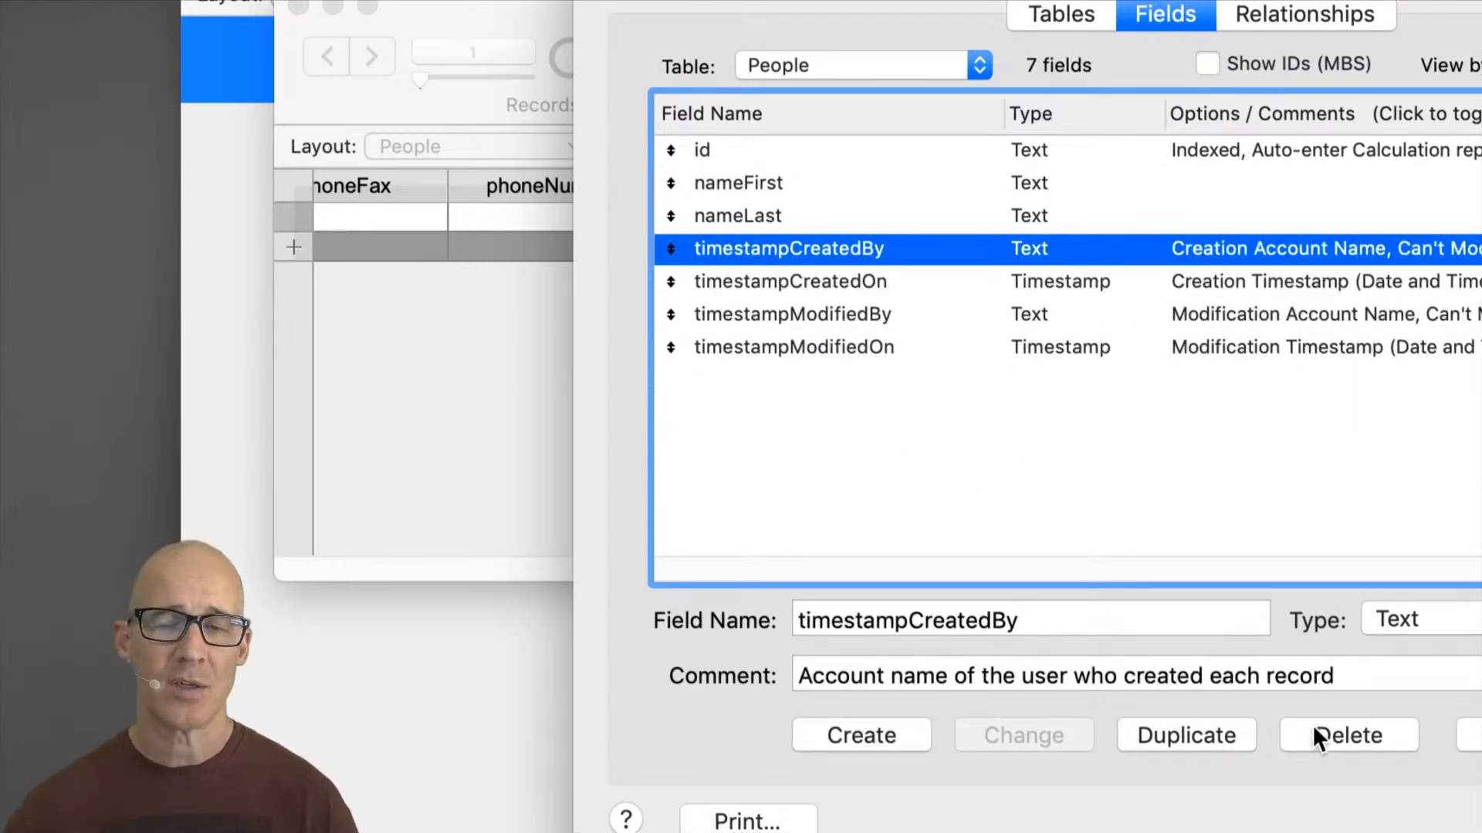
Step: Create a new table named PeopleDetails
{"action": "left_click", "coordinate": [798, 149]}
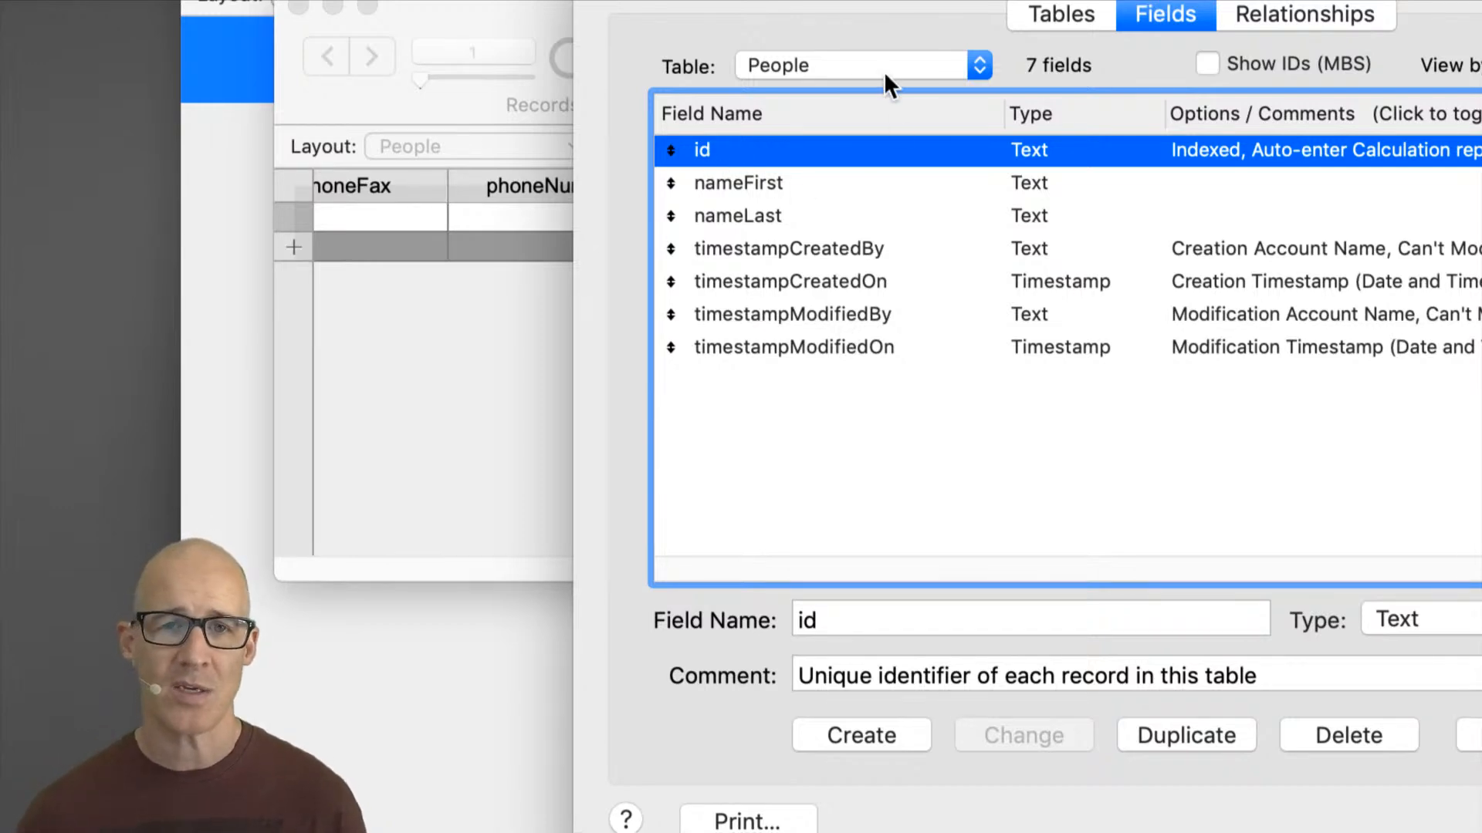
{"action": "left_click", "coordinate": [1086, 17]}
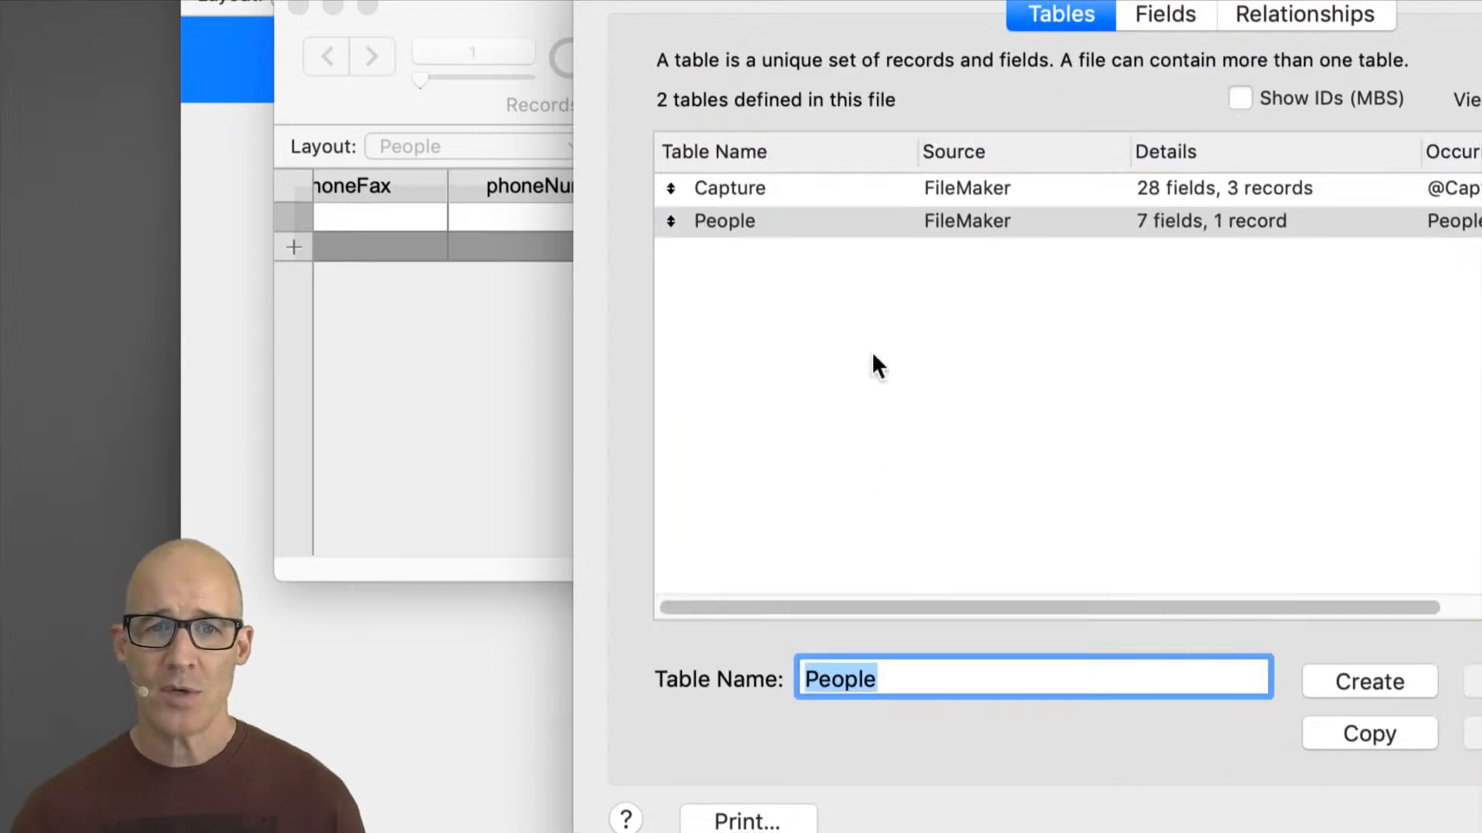
{"action": "left_click", "coordinate": [879, 681]}
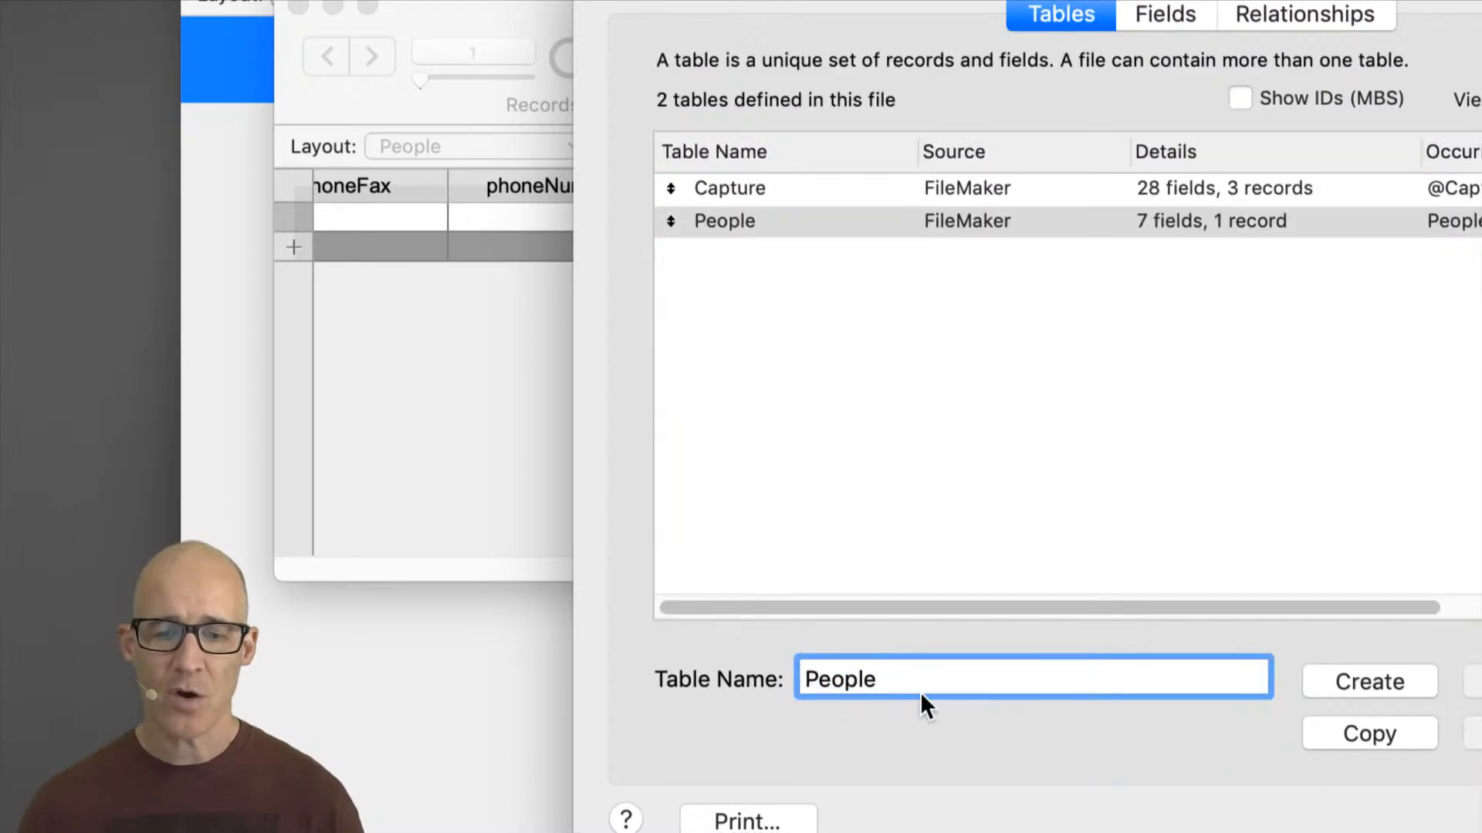
{"action": "double_click", "coordinate": [920, 691]}
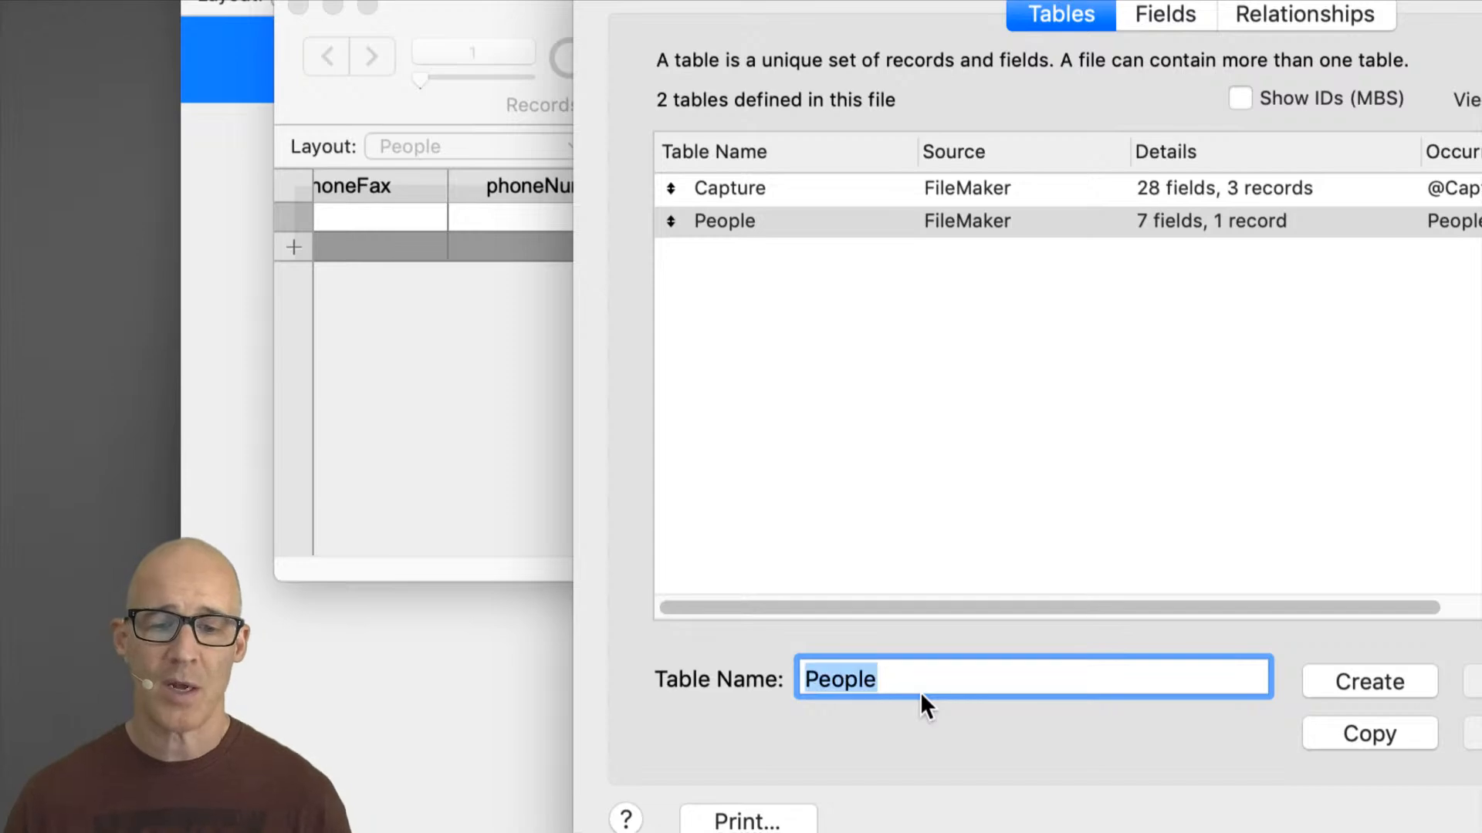
{"action": "type", "text": "Details"}
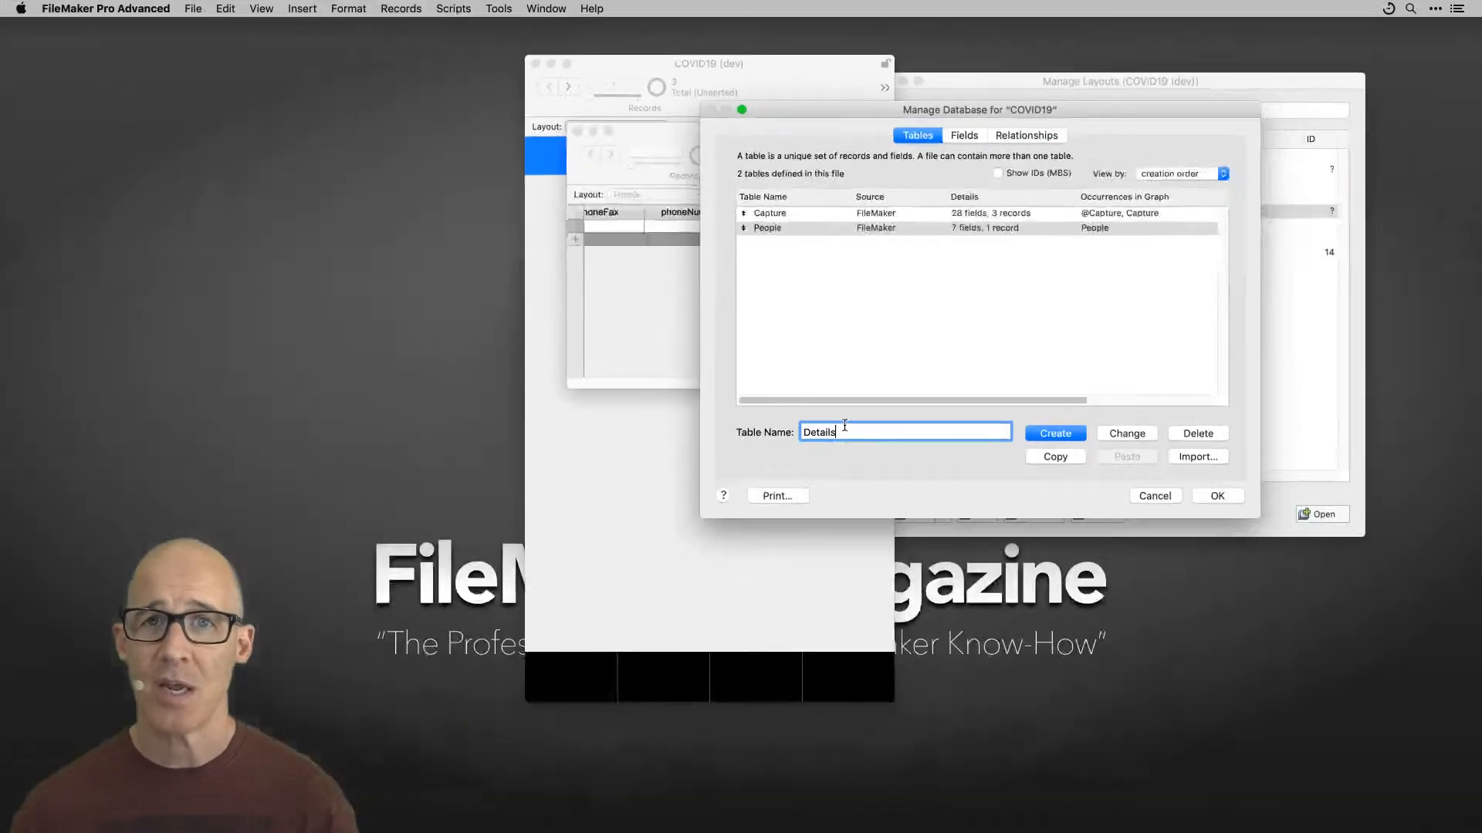
{"action": "left_click_drag", "start_coordinate": [959, 116], "coordinate": [945, 96]}
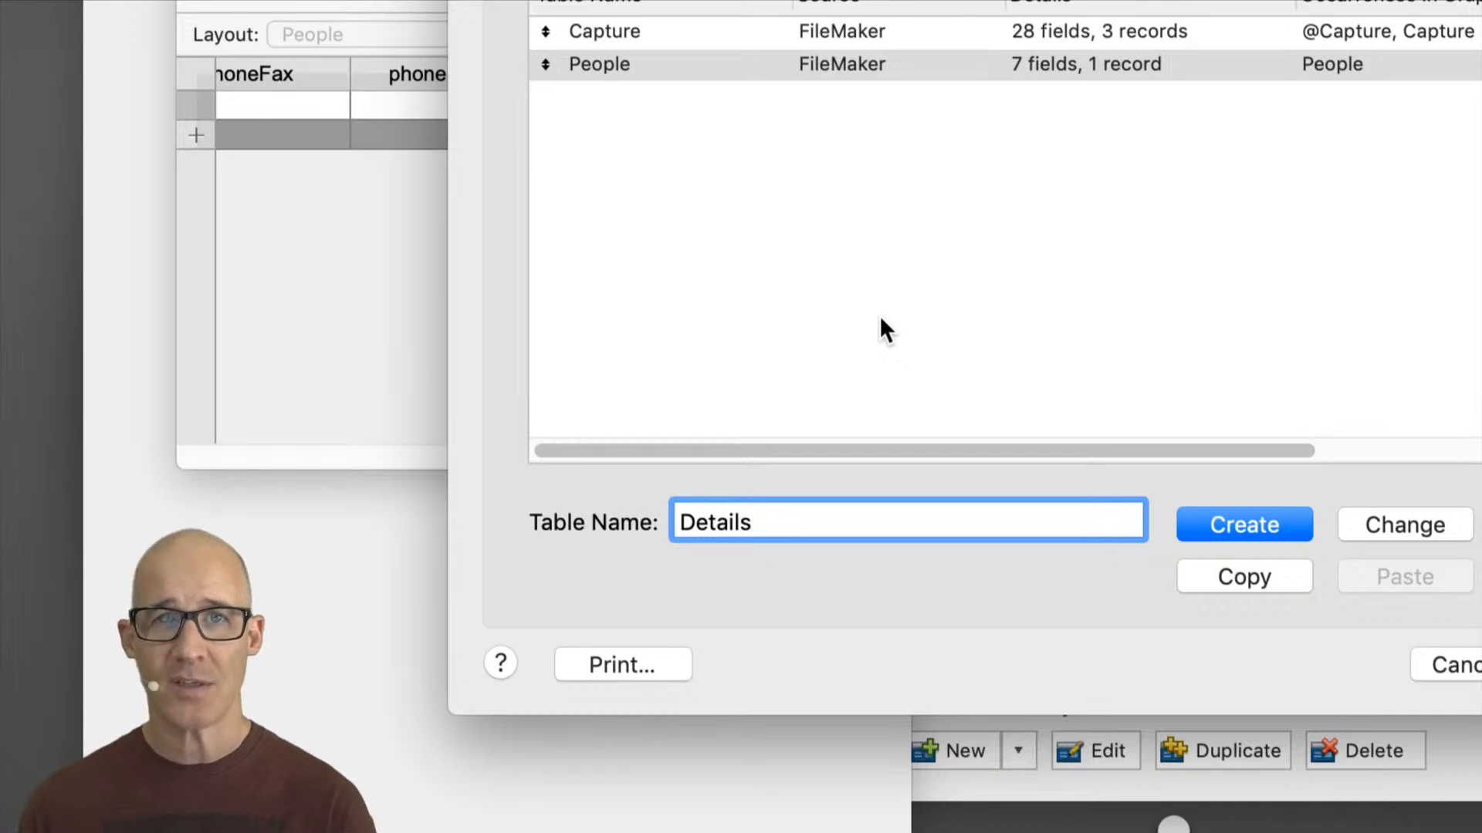
{"action": "key", "text": "super+Left"}
{"action": "type", "text": "People"}
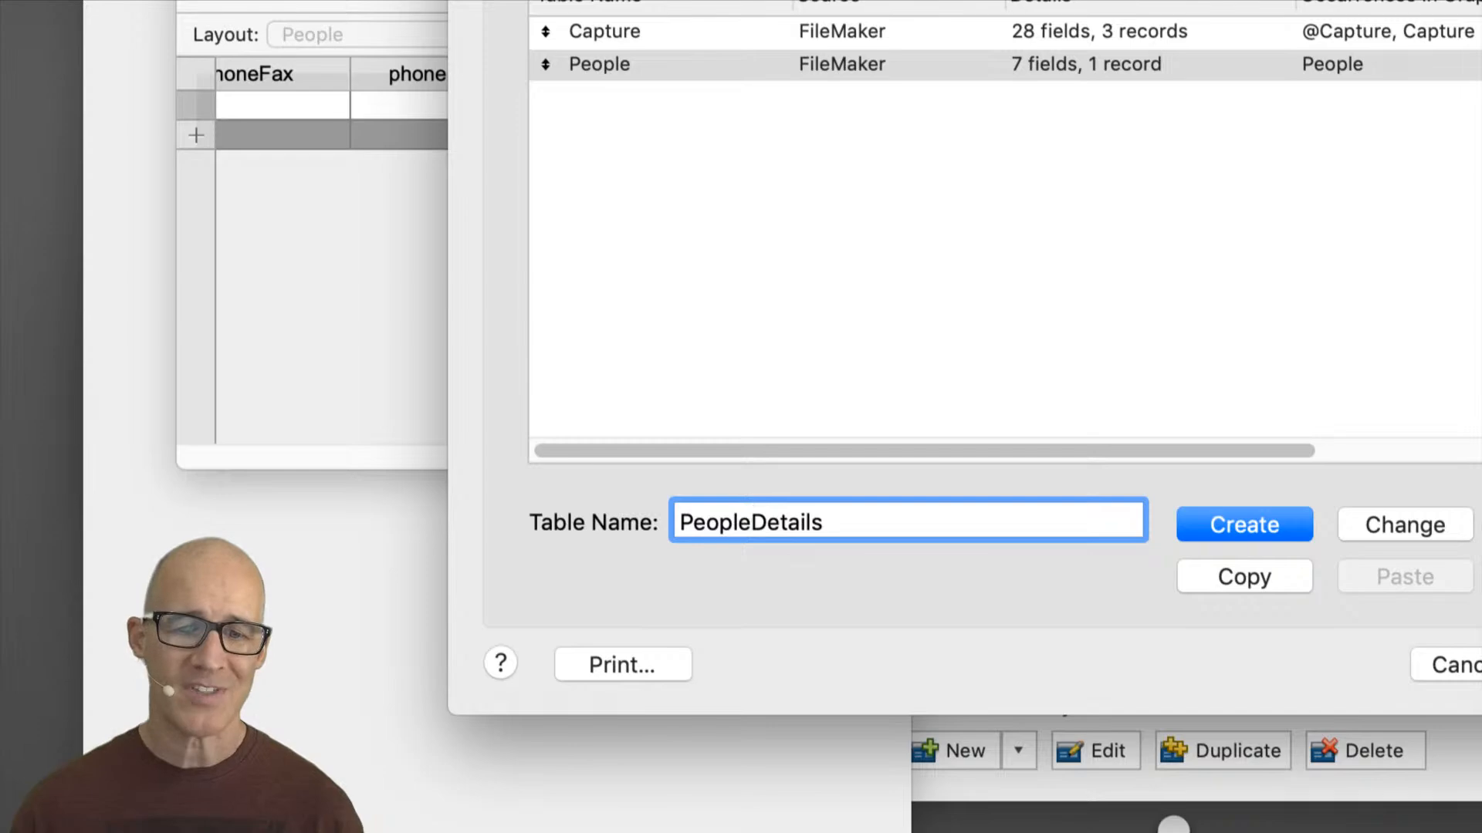
{"action": "left_click", "coordinate": [1228, 524]}
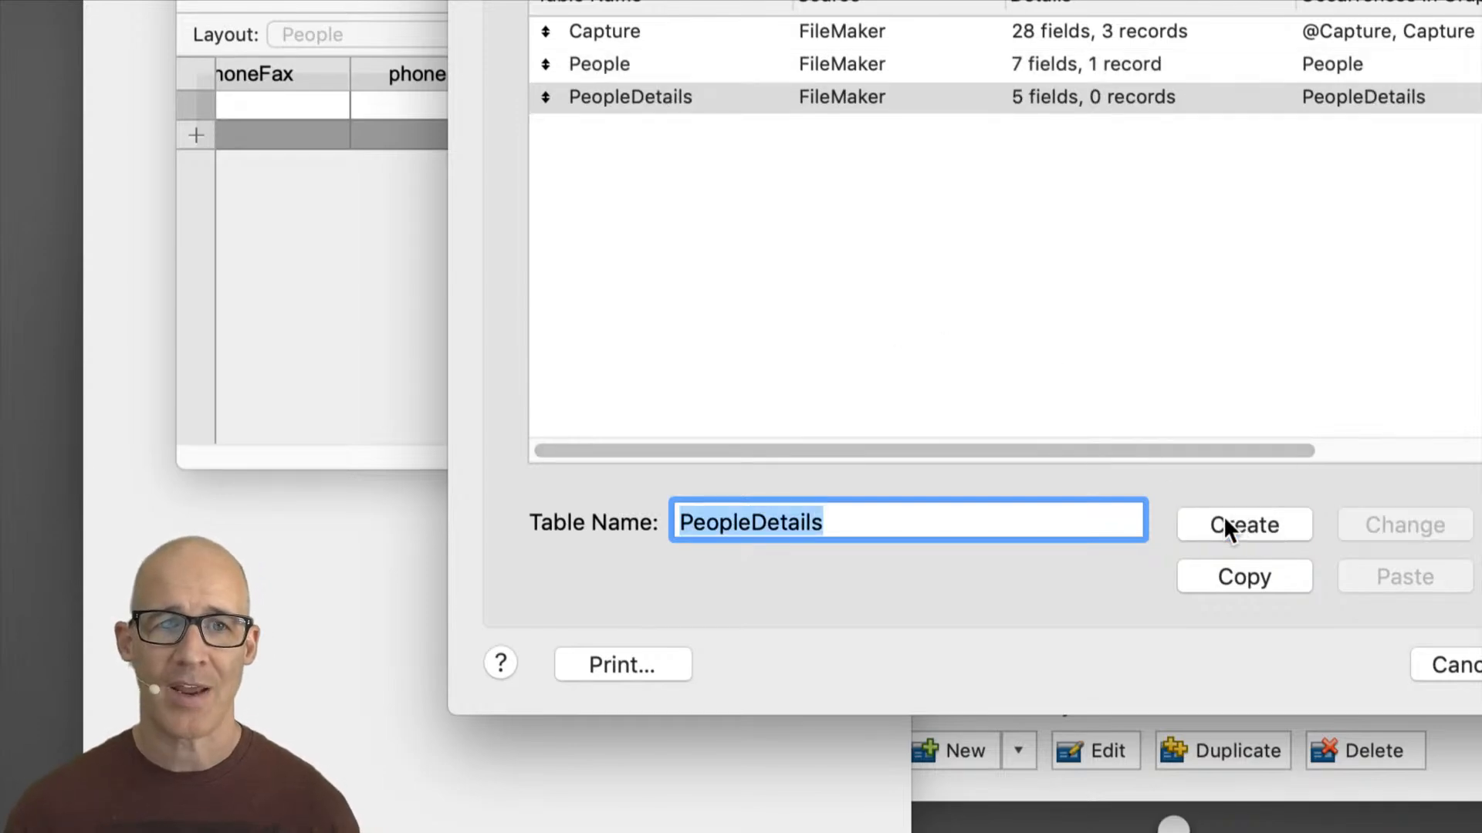
{"action": "left_click_drag", "start_coordinate": [752, 522], "coordinate": [837, 531]}
{"action": "type", "text": "Contacti"}
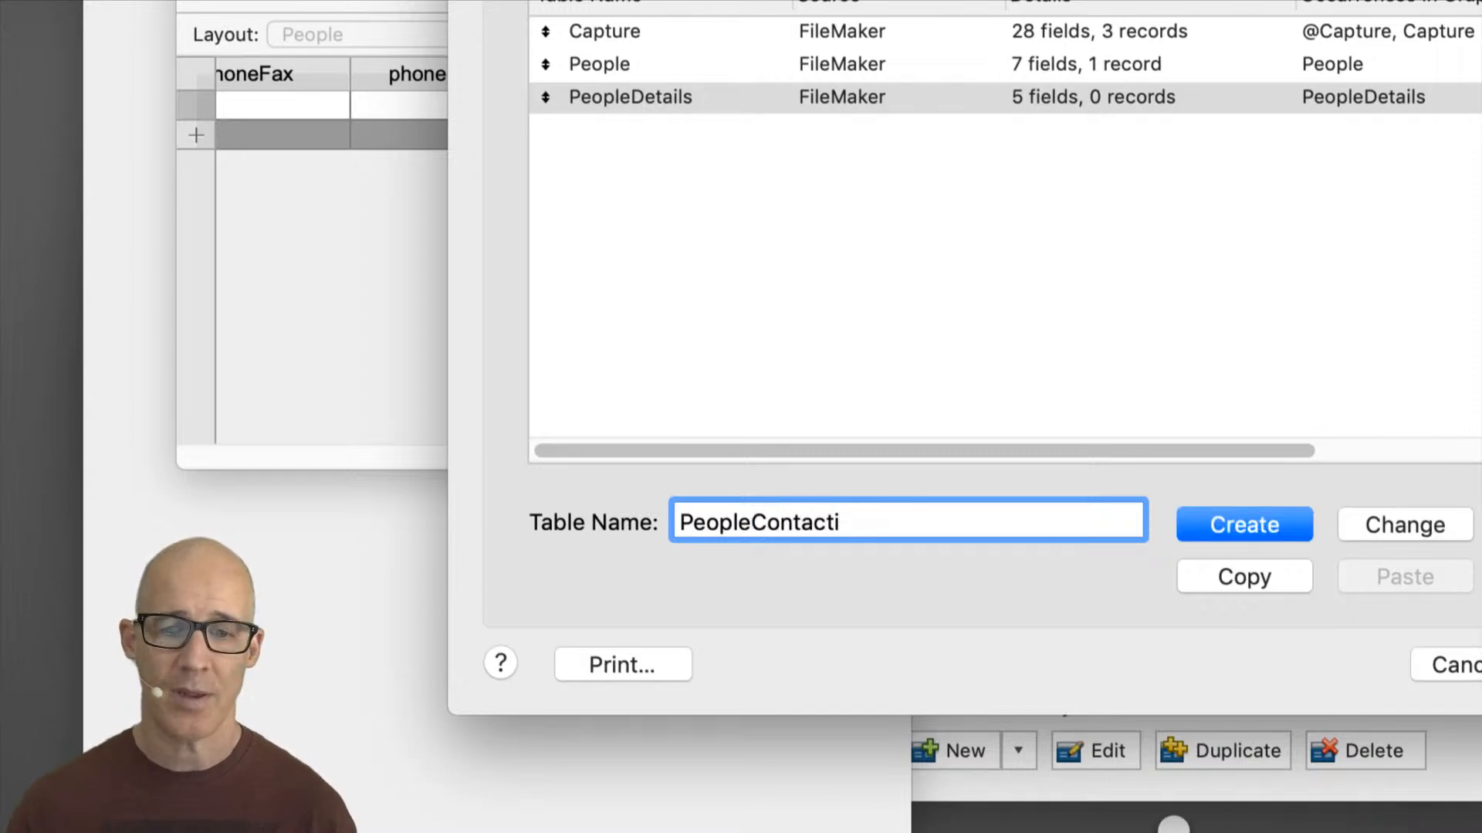
{"action": "key", "text": "BackSpace"}
{"action": "type", "text": "Information"}
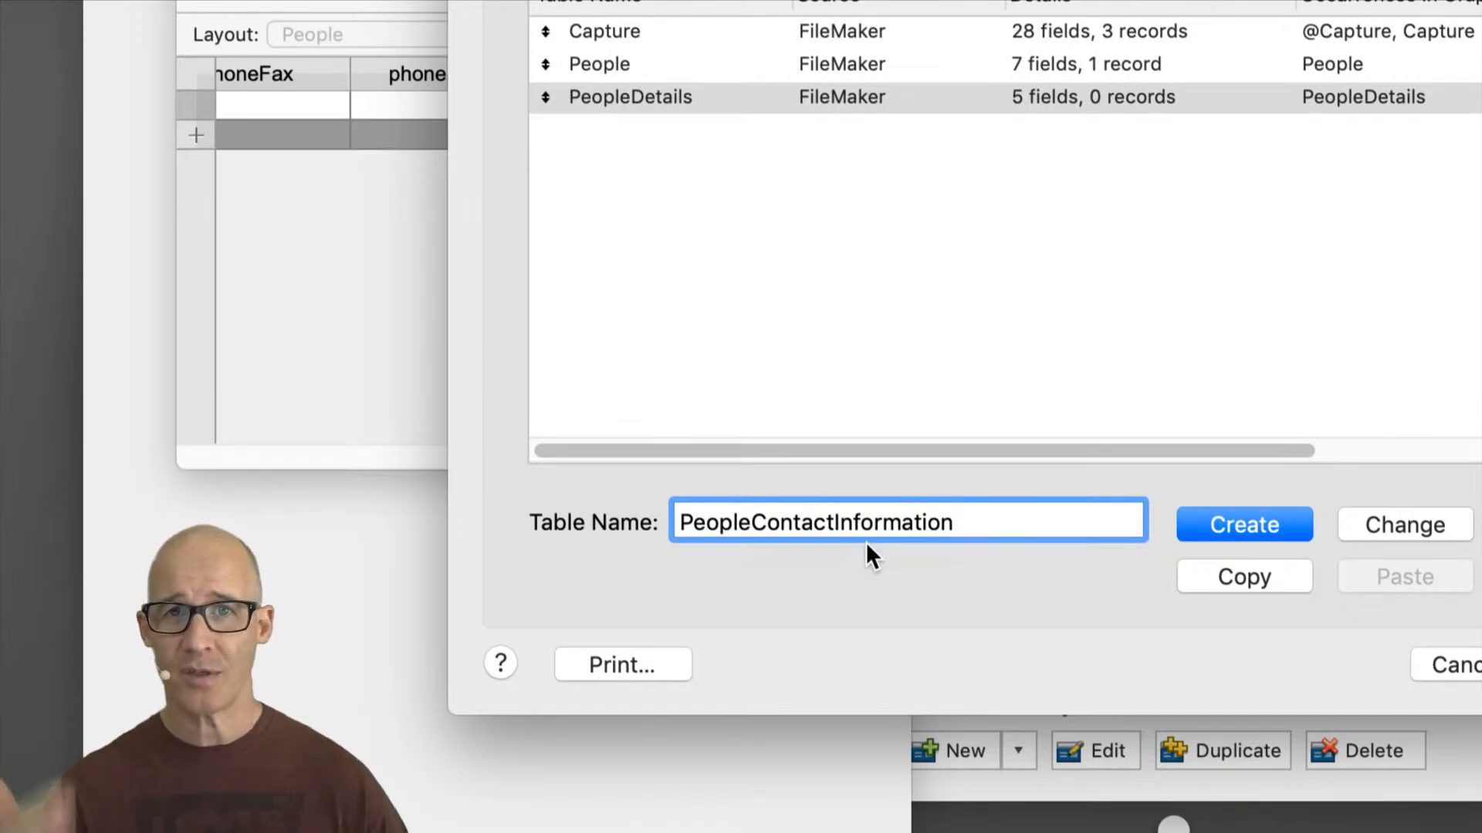
{"action": "left_click_drag", "start_coordinate": [954, 523], "coordinate": [758, 531]}
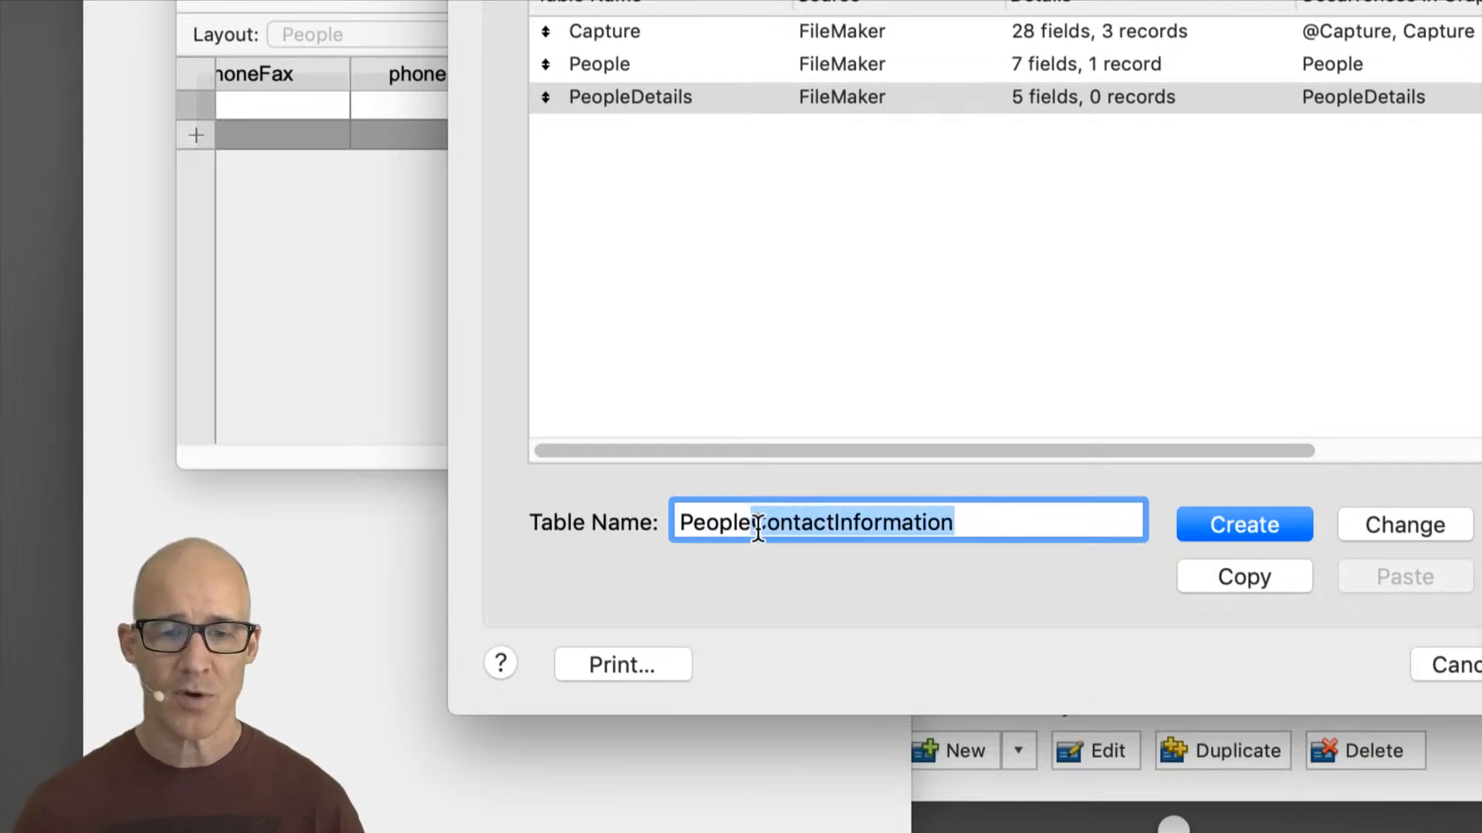
{"action": "type", "text": "Details"}
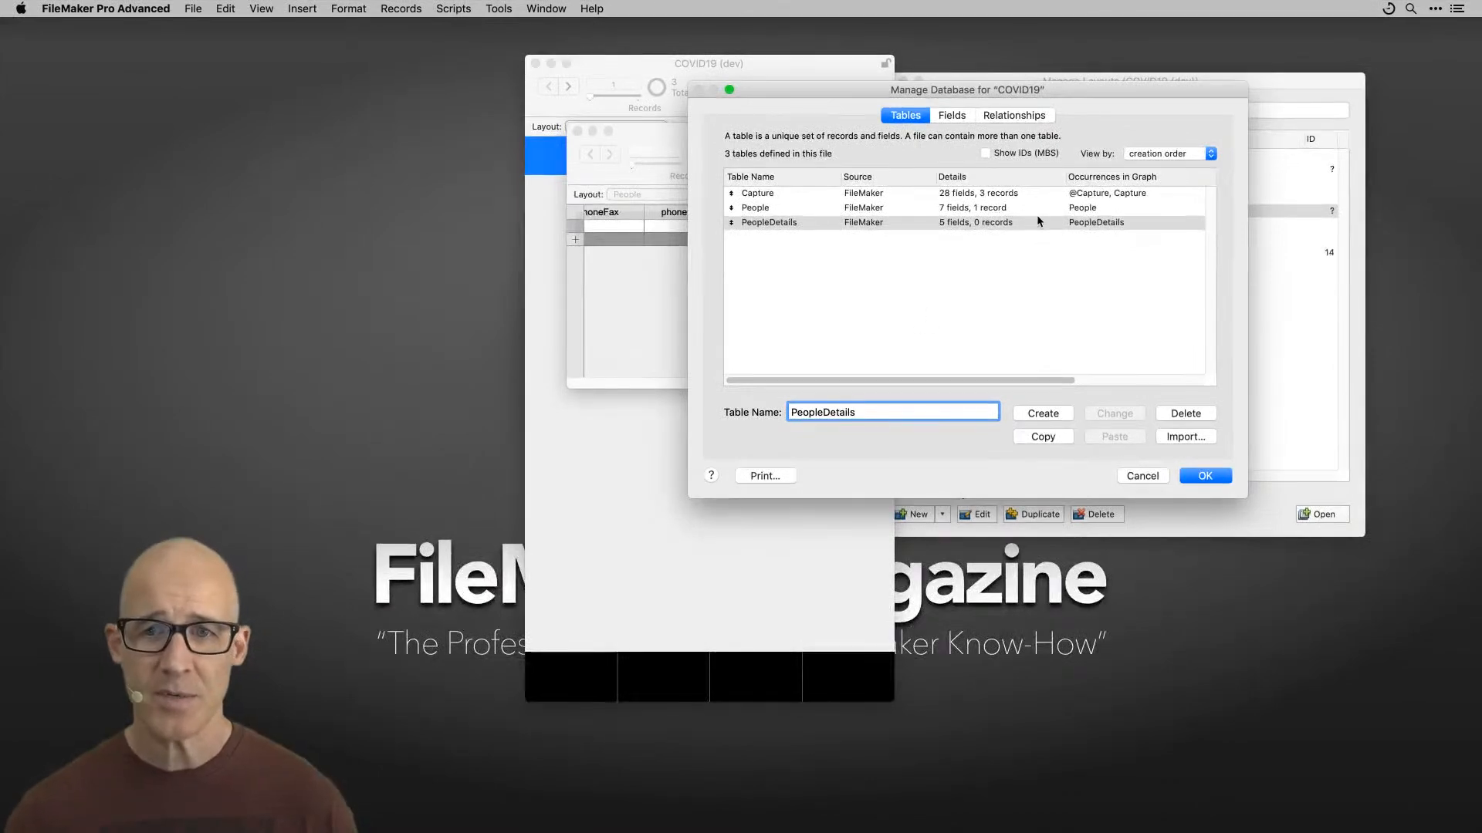
Step: Enter phone as the name of a new field in the PeopleDetails table
{"action": "left_click", "coordinate": [957, 115]}
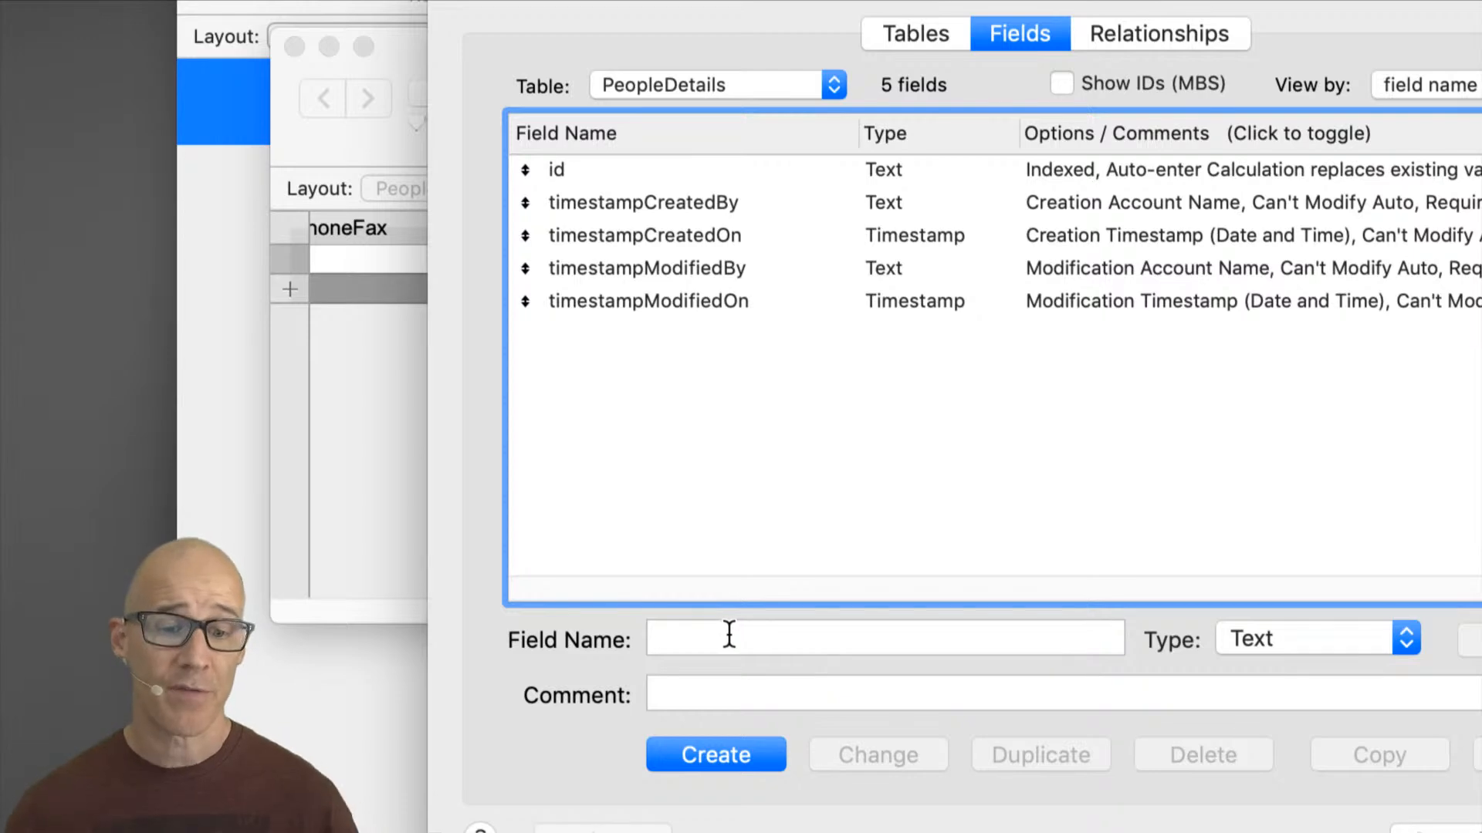
{"action": "left_click", "coordinate": [736, 633]}
{"action": "type", "text": "phon"}
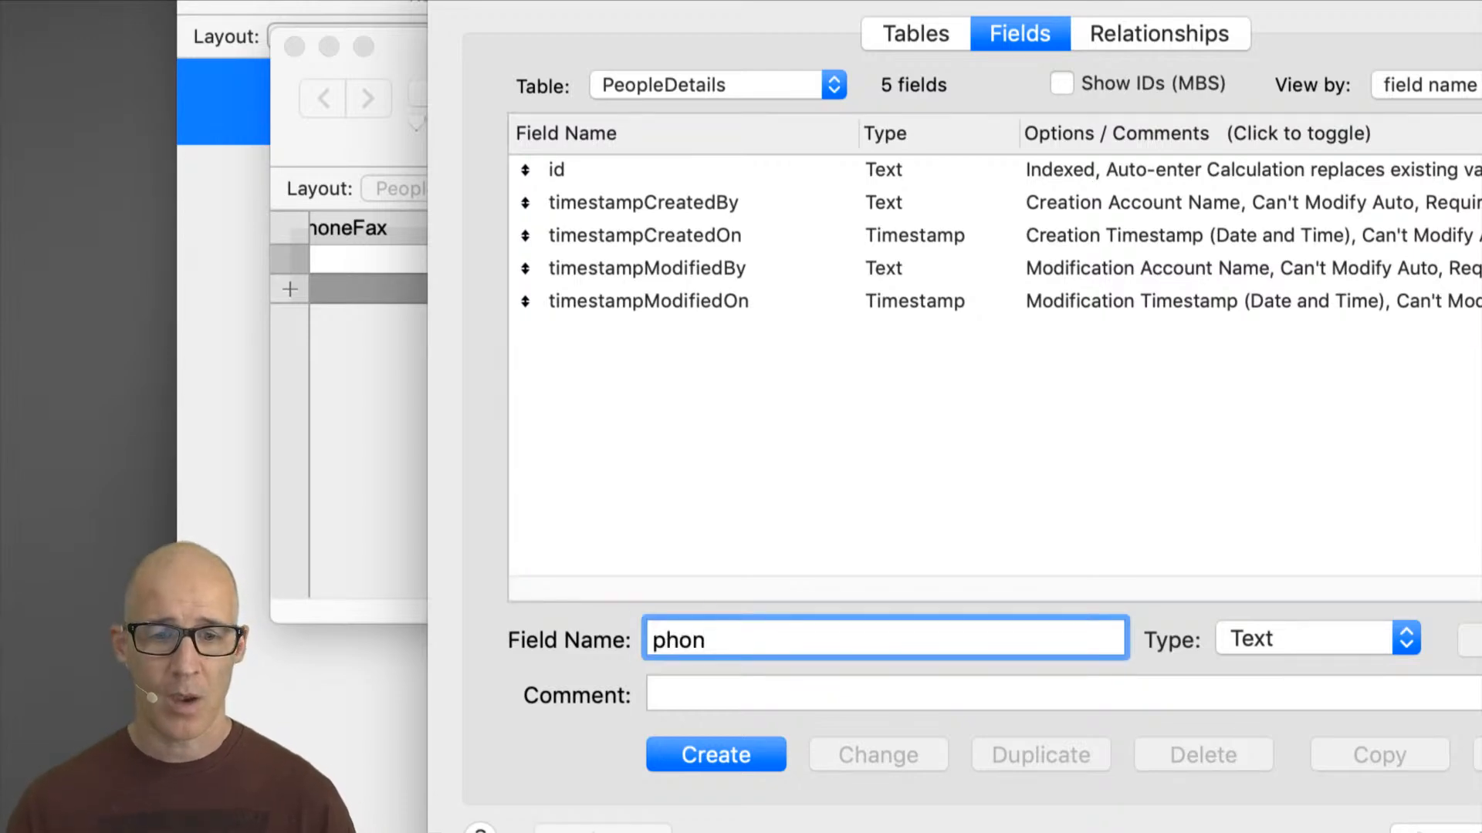
{"action": "key", "text": "BackSpace"}
{"action": "key", "text": "BackSpace"}
{"action": "type", "text": "one"}
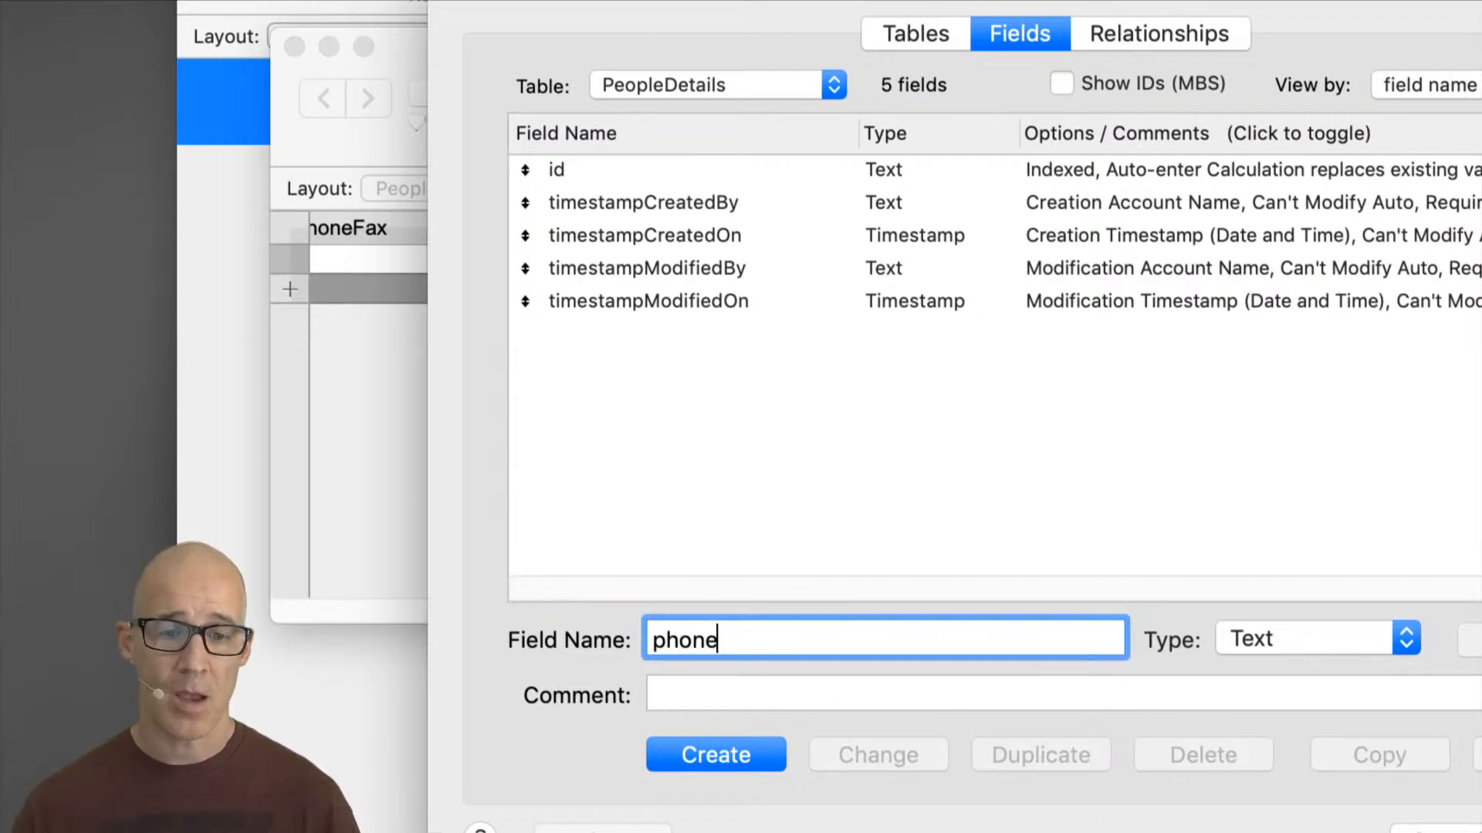
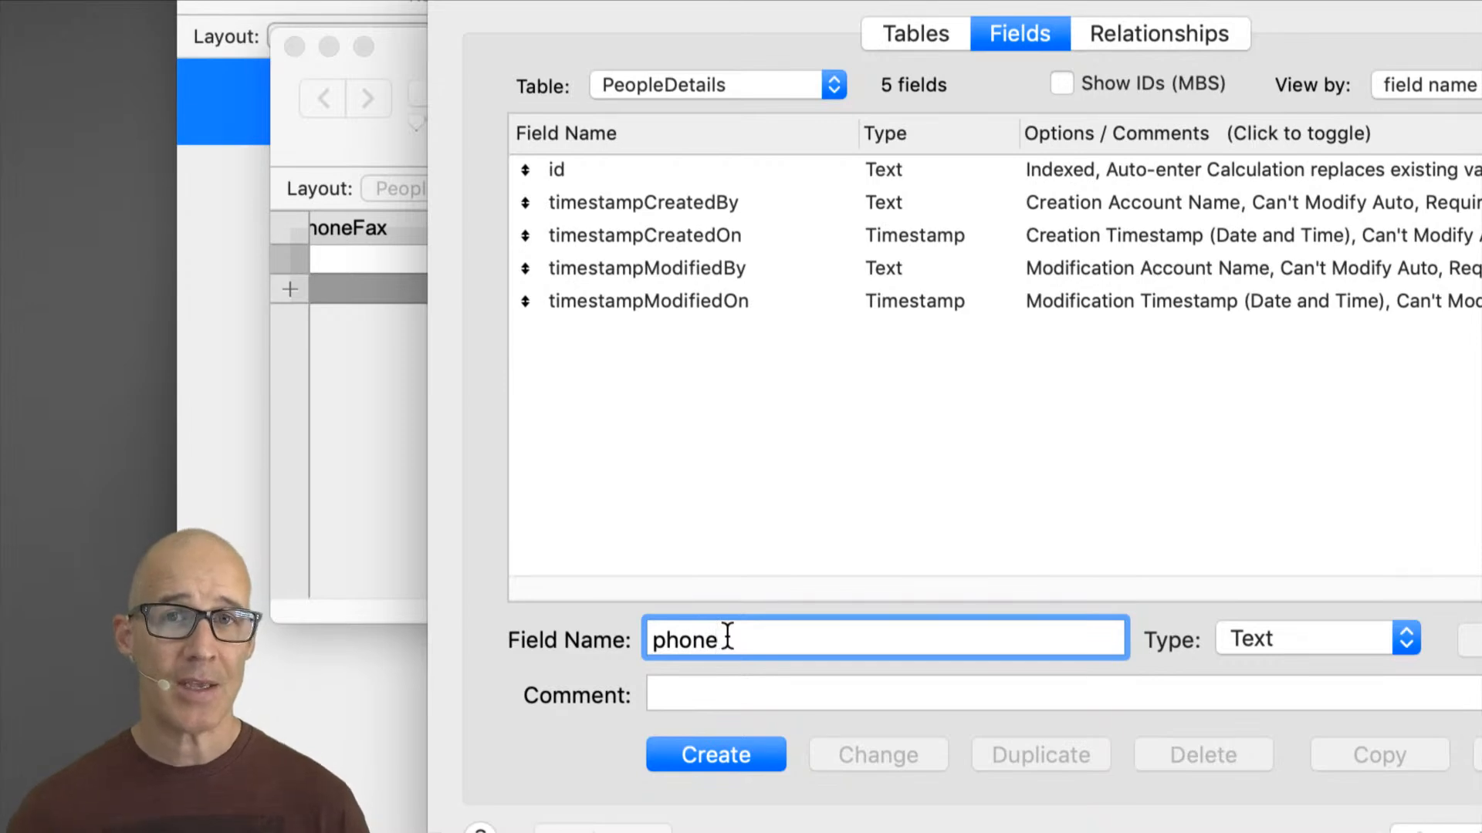
Step: Rename the new field to contactData and create it in the PeopleDetails table
{"action": "left_click_drag", "start_coordinate": [721, 639], "coordinate": [658, 634]}
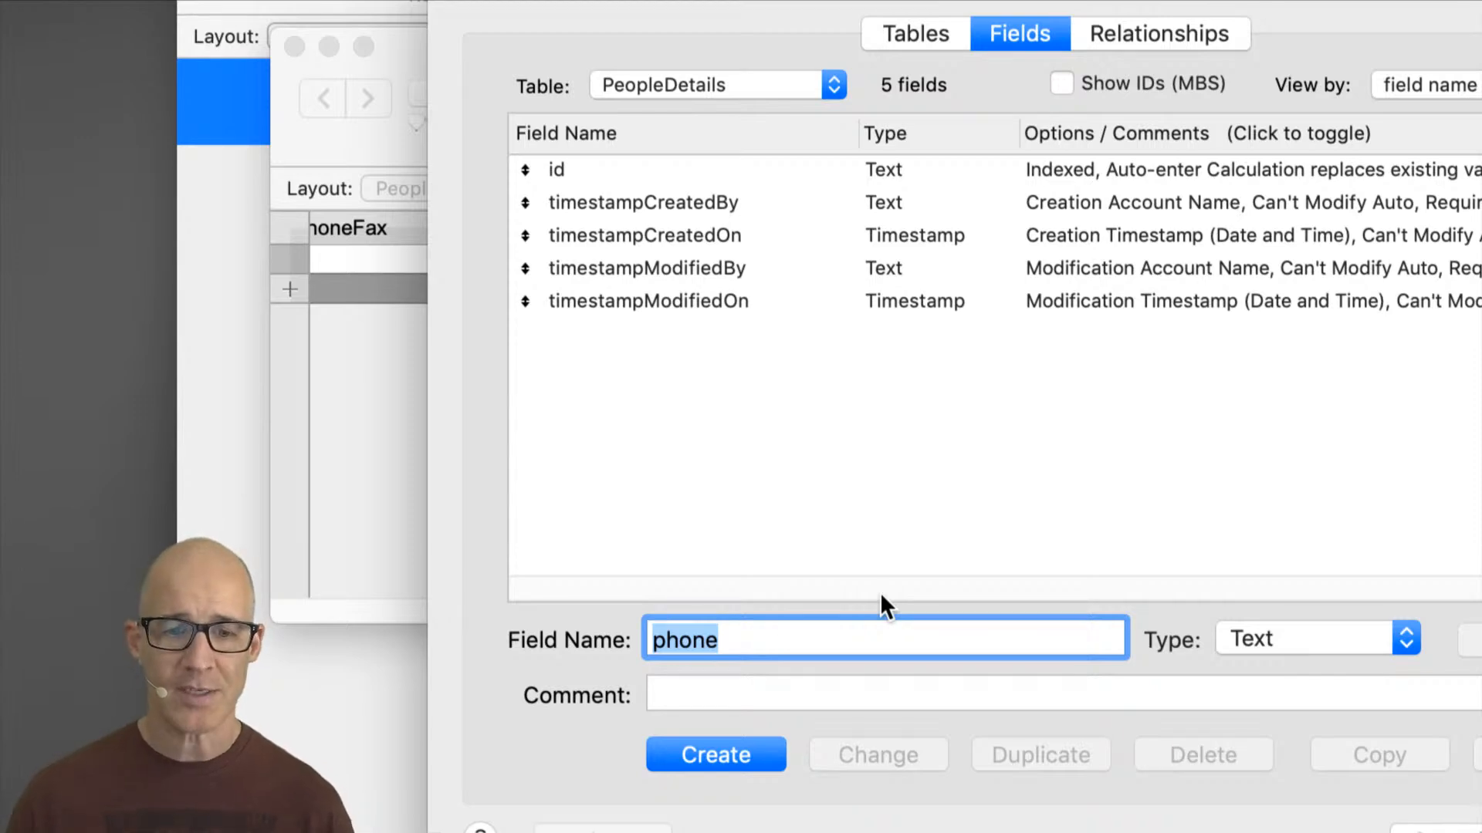
{"action": "type", "text": "contact"}
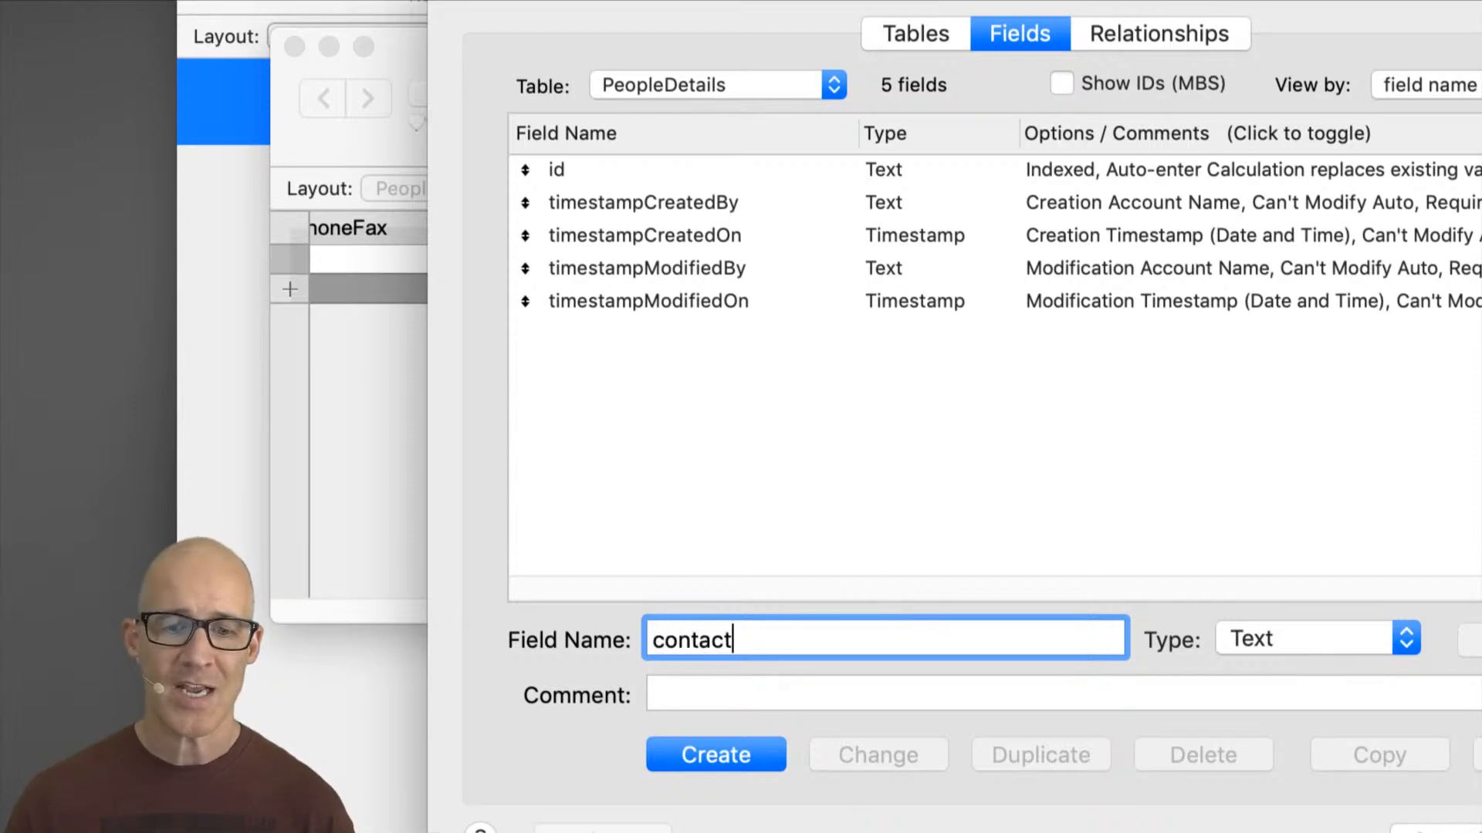
{"action": "type", "text": "Data"}
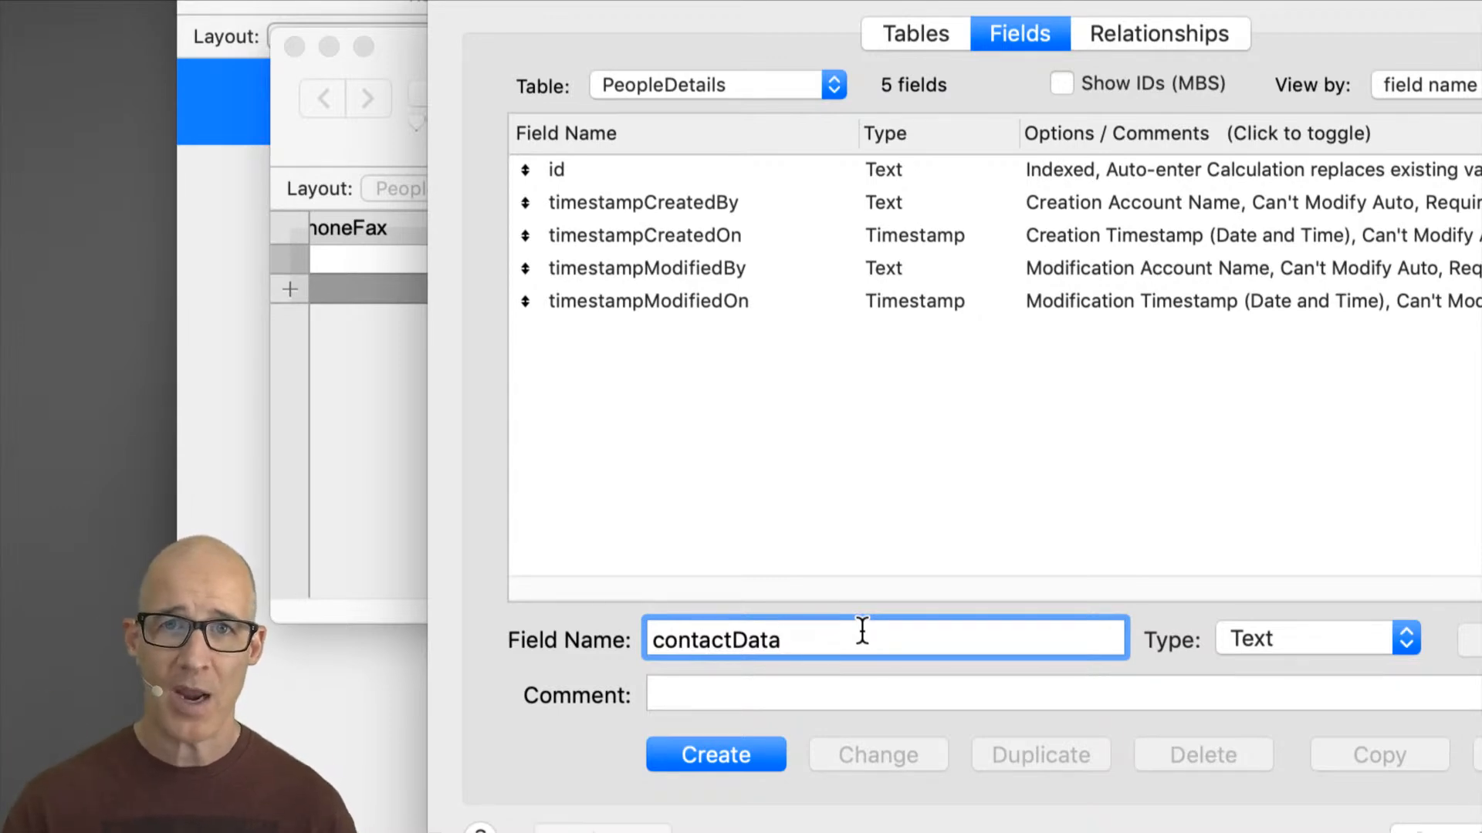
{"action": "left_click", "coordinate": [761, 754]}
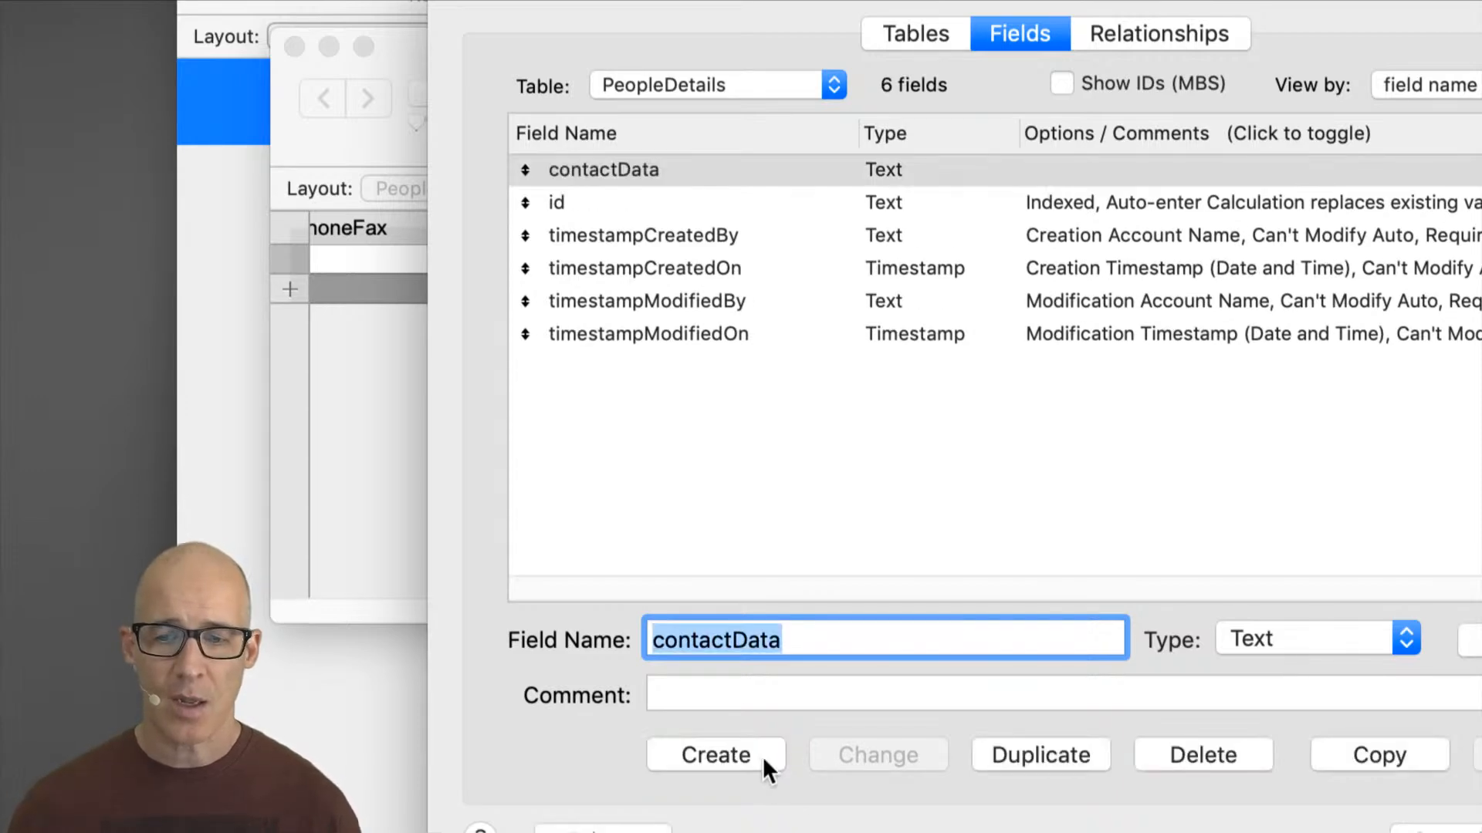
Step: Create a second text field named contactType in PeopleDetails
{"action": "left_click", "coordinate": [787, 647]}
{"action": "key", "text": "BackSpace"}
{"action": "key", "text": "BackSpace"}
{"action": "key", "text": "BackSpace"}
{"action": "key", "text": "BackSpace"}
{"action": "type", "text": "Typed"}
{"action": "key", "text": "BackSpace"}
{"action": "left_click", "coordinate": [766, 755]}
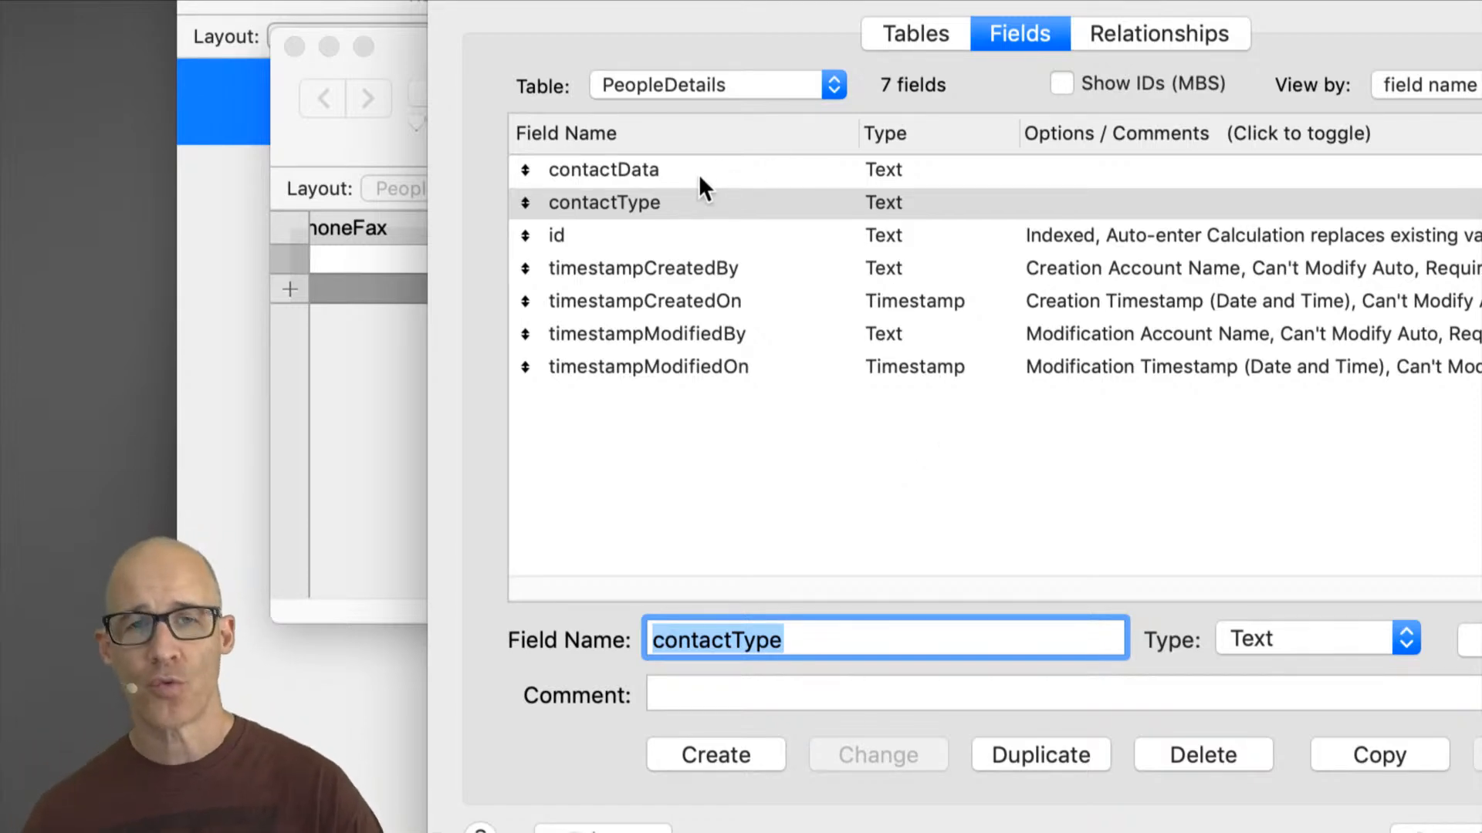
Step: Create a third text field named contactLabel in PeopleDetails
{"action": "left_click", "coordinate": [783, 648]}
{"action": "key", "text": "BackSpace"}
{"action": "key", "text": "BackSpace"}
{"action": "key", "text": "BackSpace"}
{"action": "key", "text": "BackSpace"}
{"action": "type", "text": "Label"}
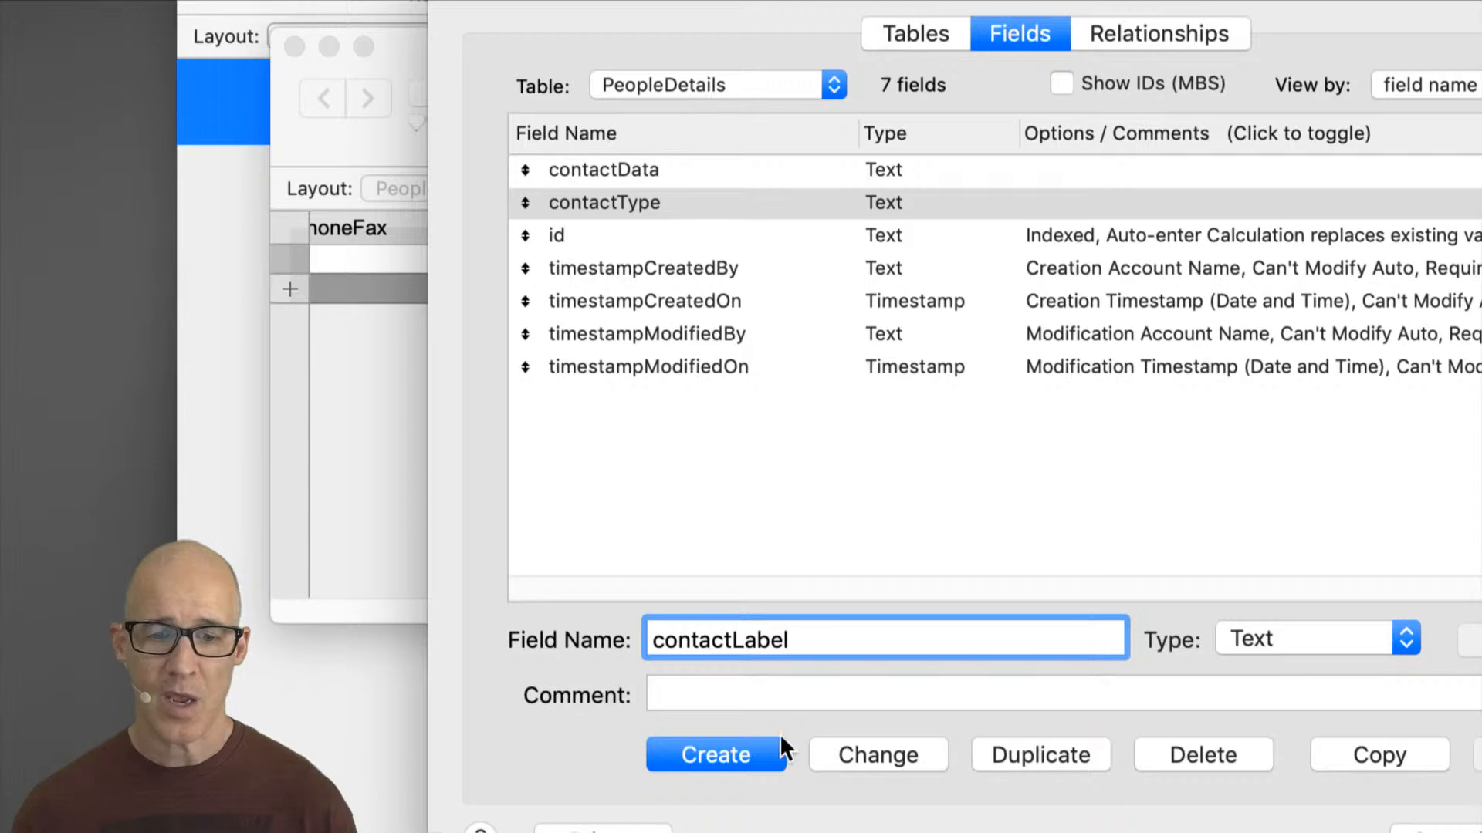
{"action": "left_click", "coordinate": [780, 750]}
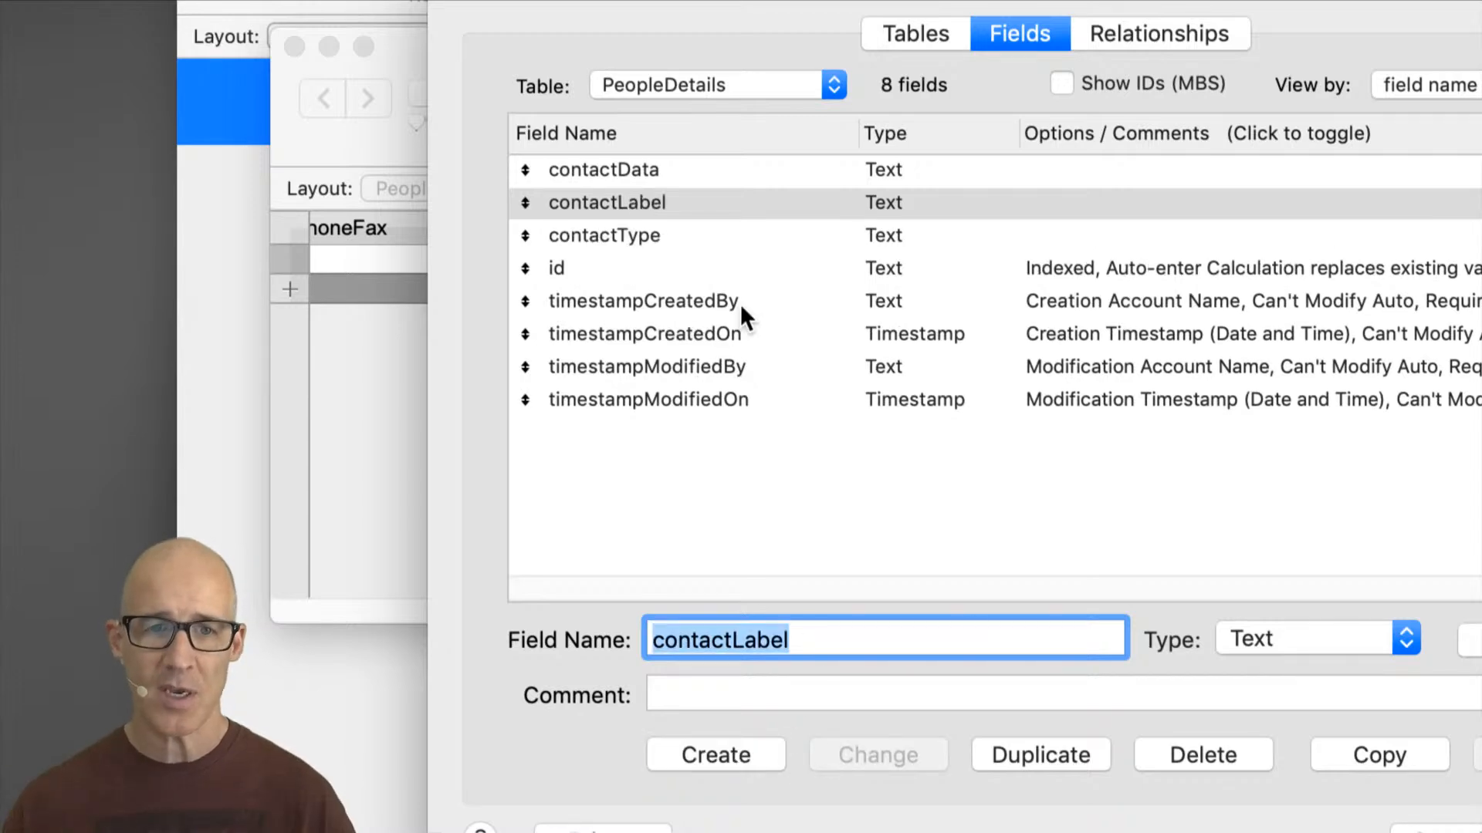
Step: Switch to the People table to review its fields, then return to PeopleDetails
{"action": "left_click", "coordinate": [729, 75]}
{"action": "left_click", "coordinate": [733, 67]}
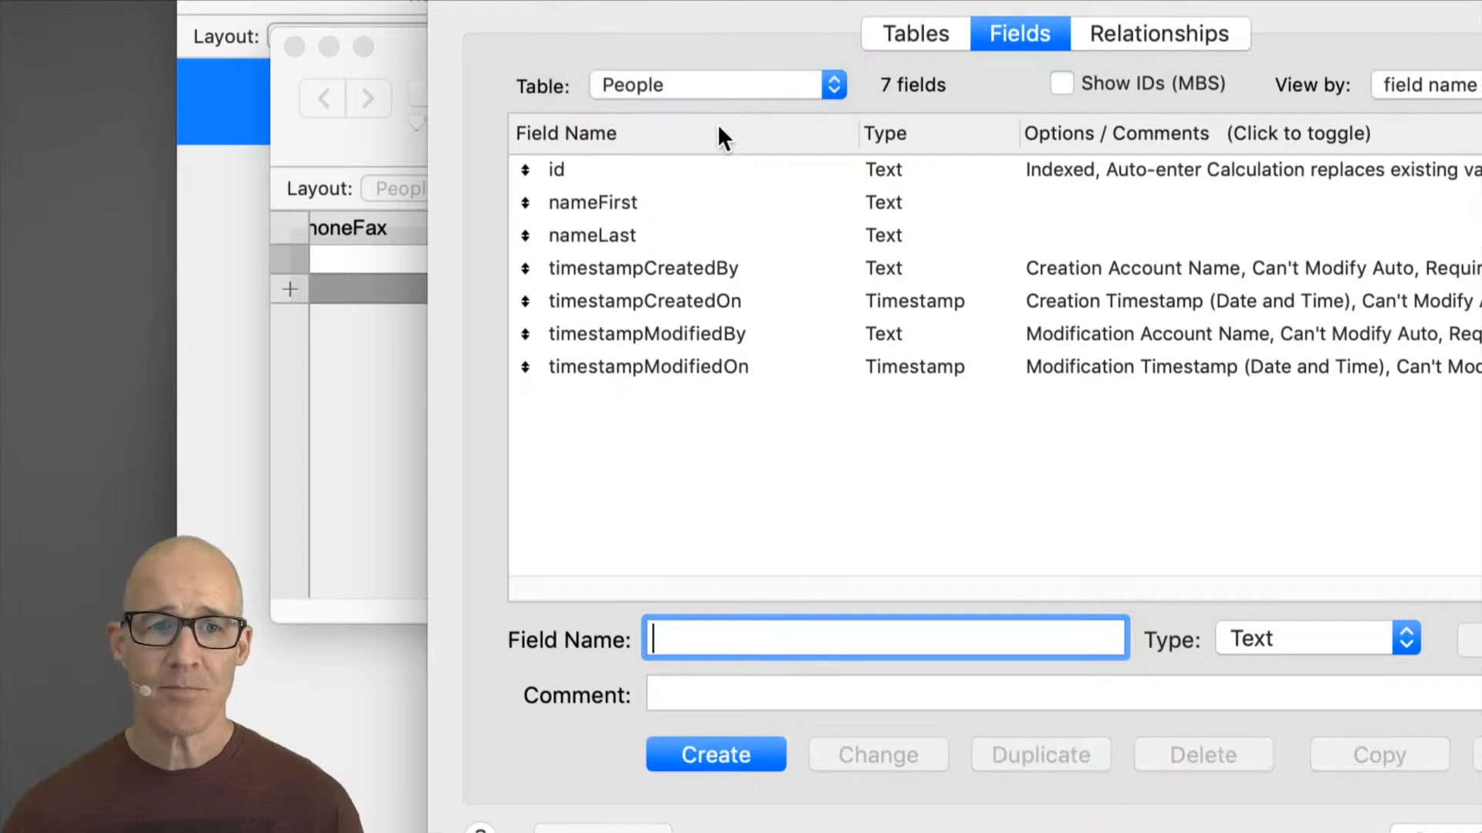
{"action": "left_click", "coordinate": [651, 202]}
{"action": "left_click", "coordinate": [649, 235]}
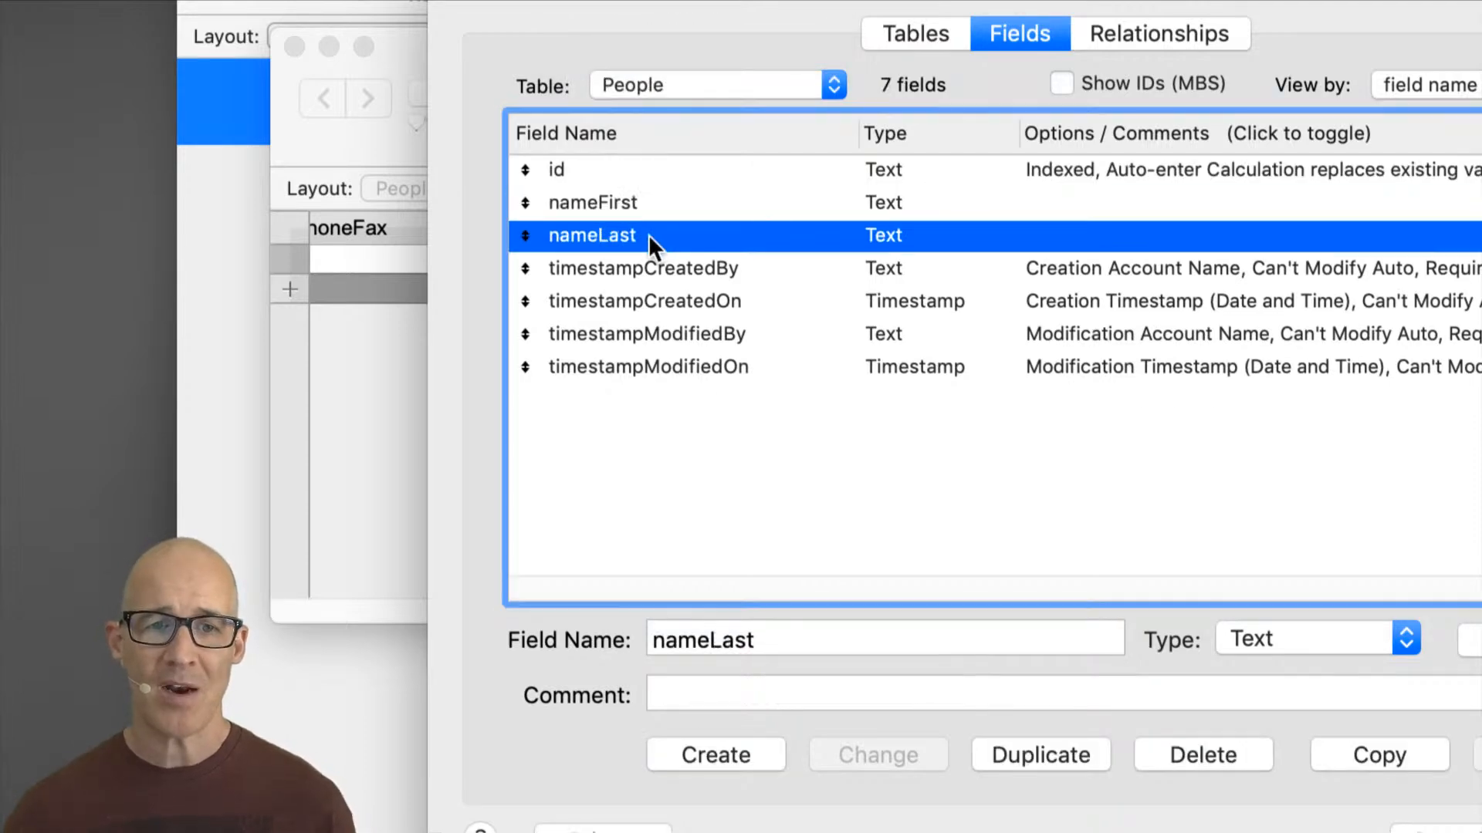
{"action": "left_click", "coordinate": [596, 172]}
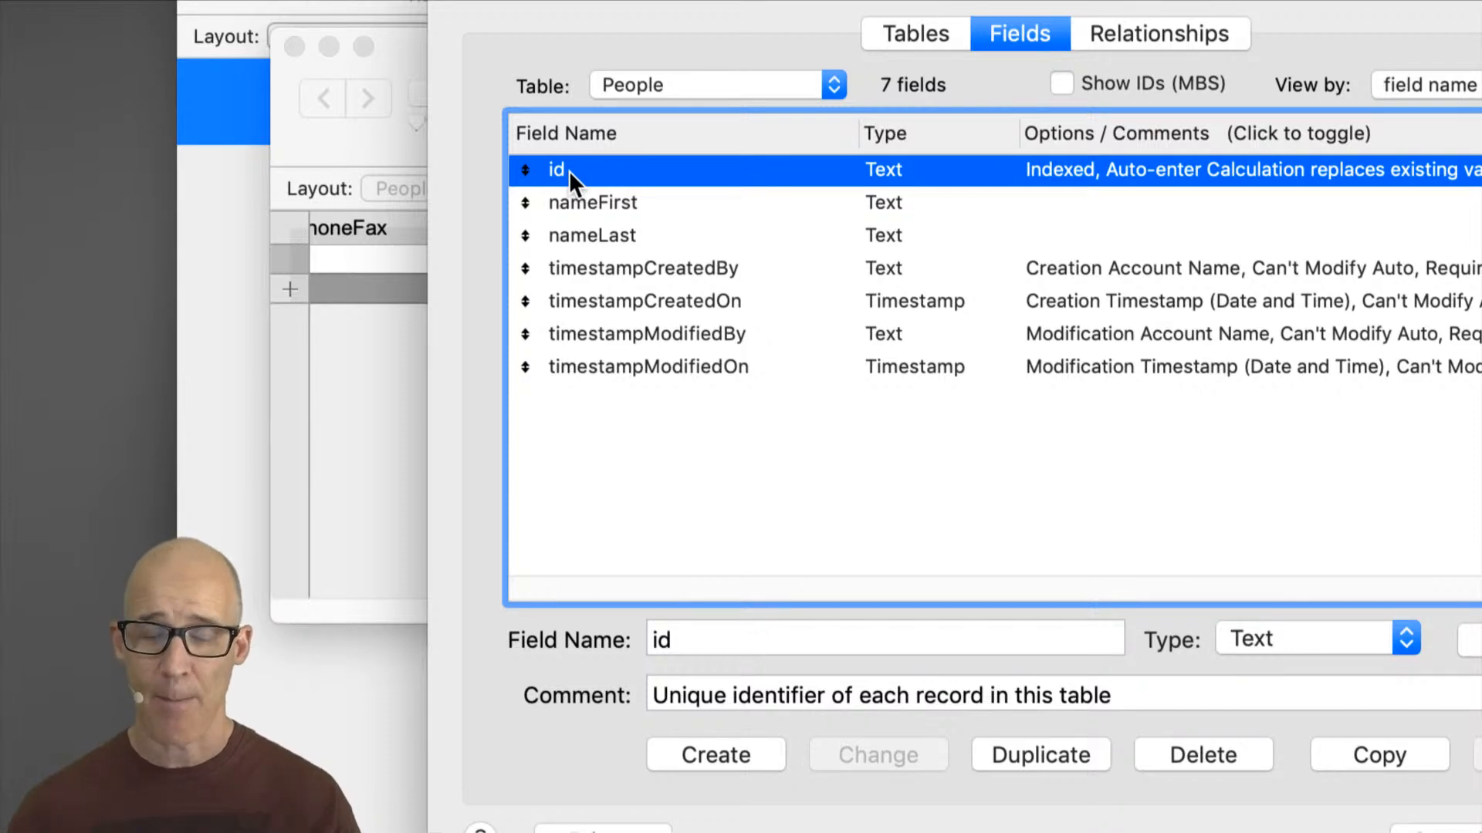
{"action": "left_click", "coordinate": [701, 81]}
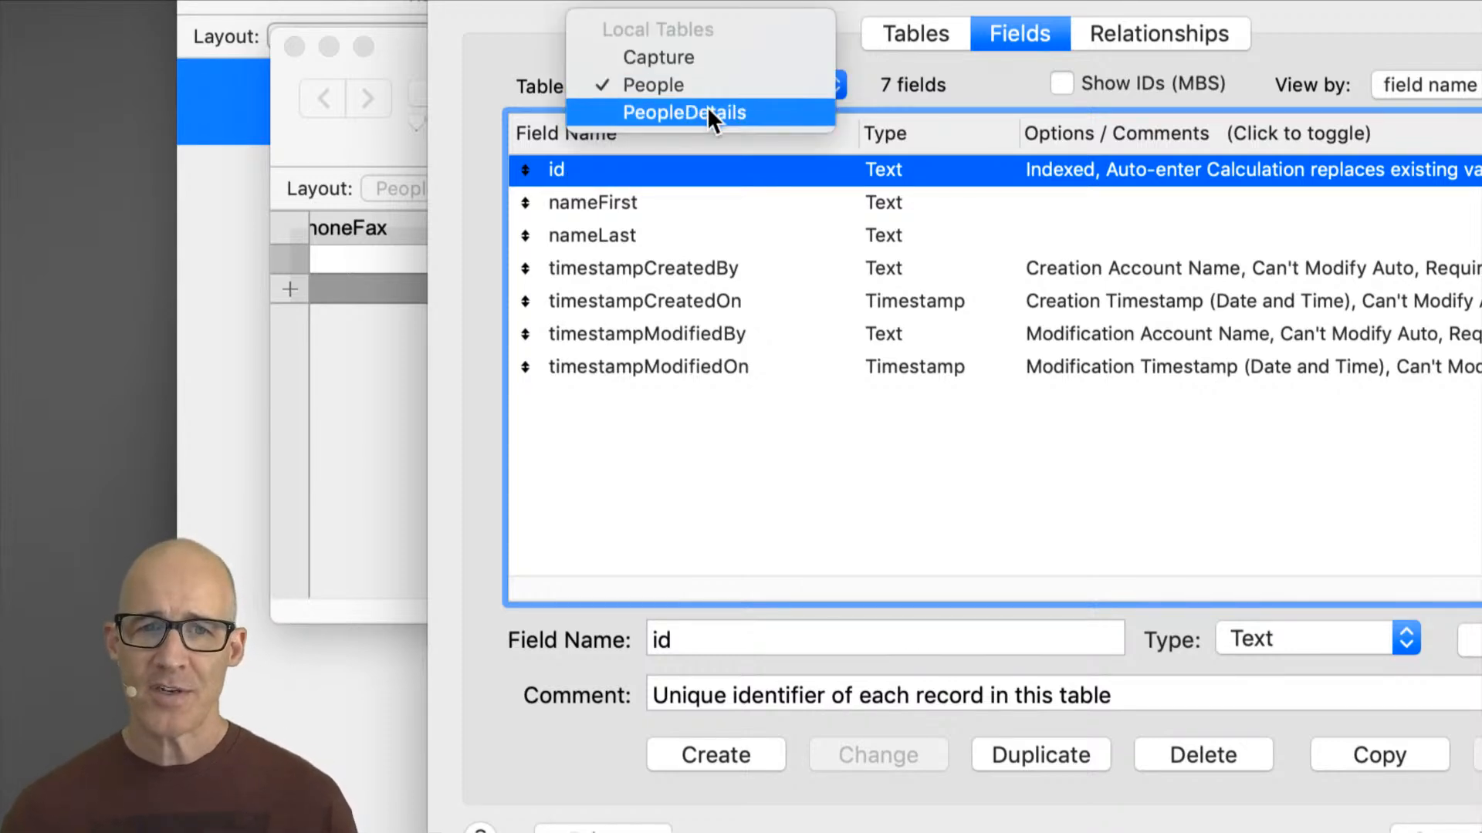
{"action": "left_click", "coordinate": [707, 111]}
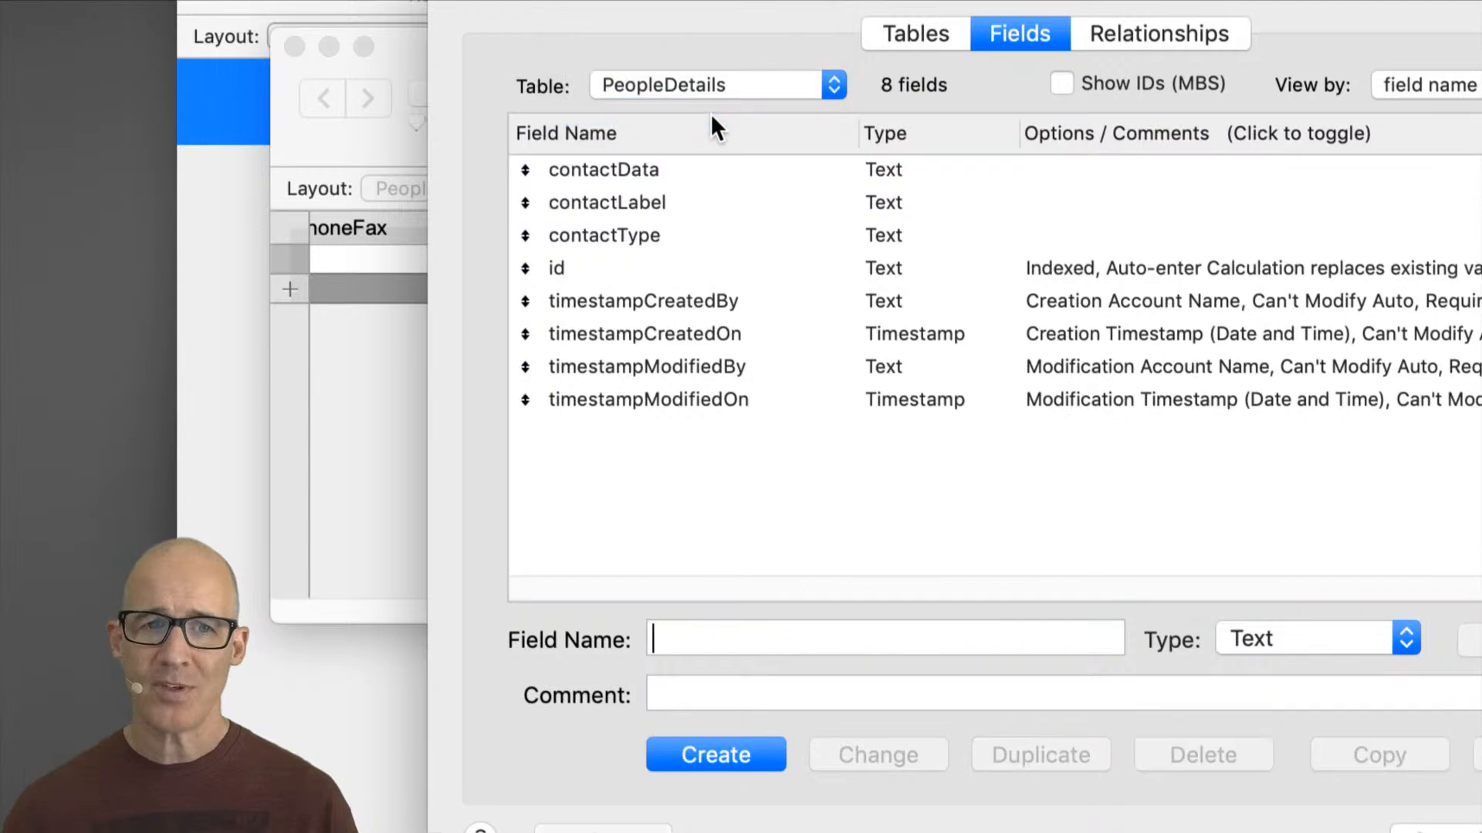
Step: Select and compare the contactData, contactLabel and contactType fields in the PeopleDetails field list
{"action": "left_click", "coordinate": [686, 168]}
{"action": "left_click", "coordinate": [679, 234], "text": "shift"}
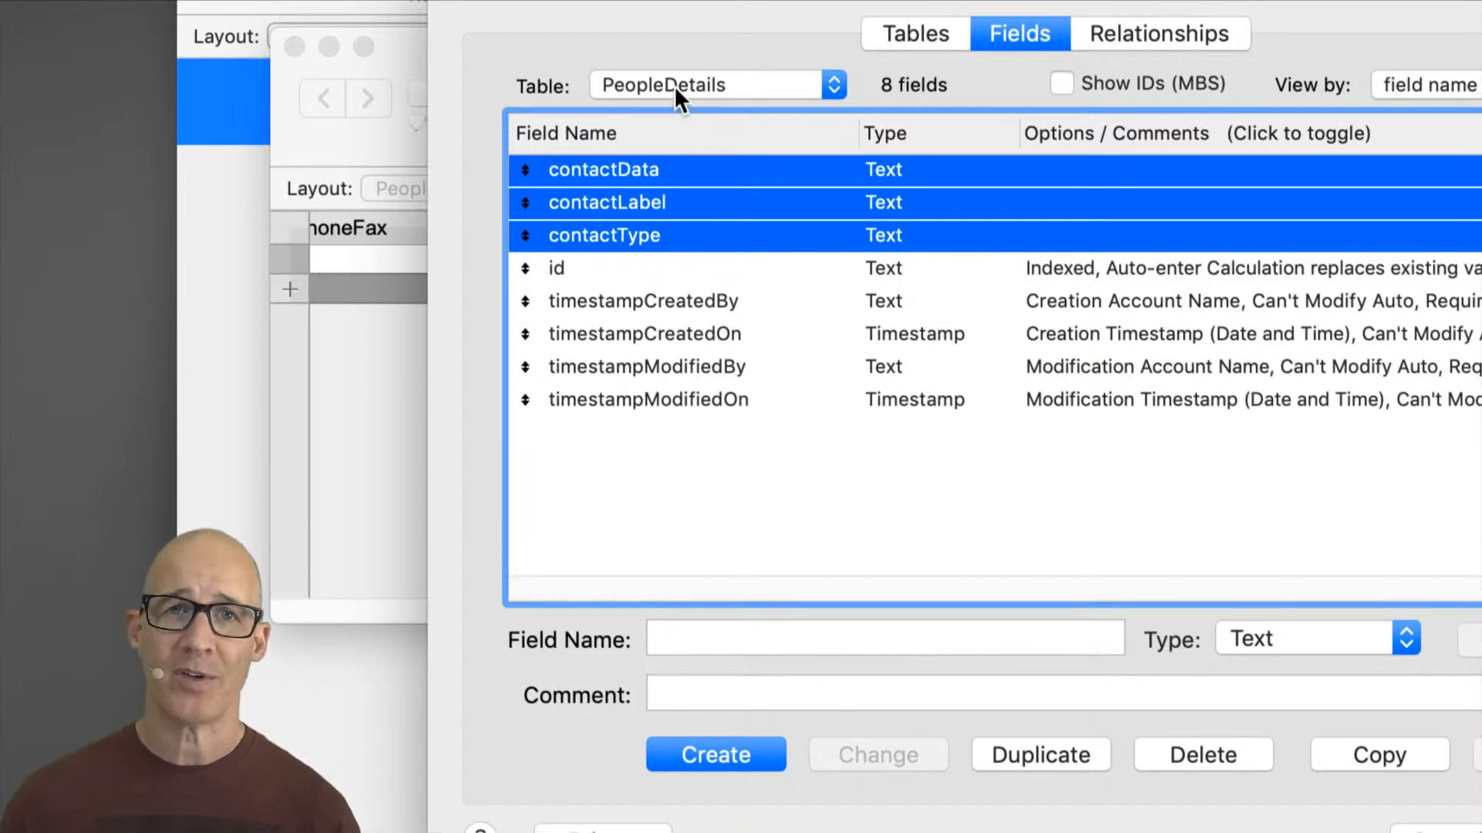
{"action": "left_click", "coordinate": [710, 264]}
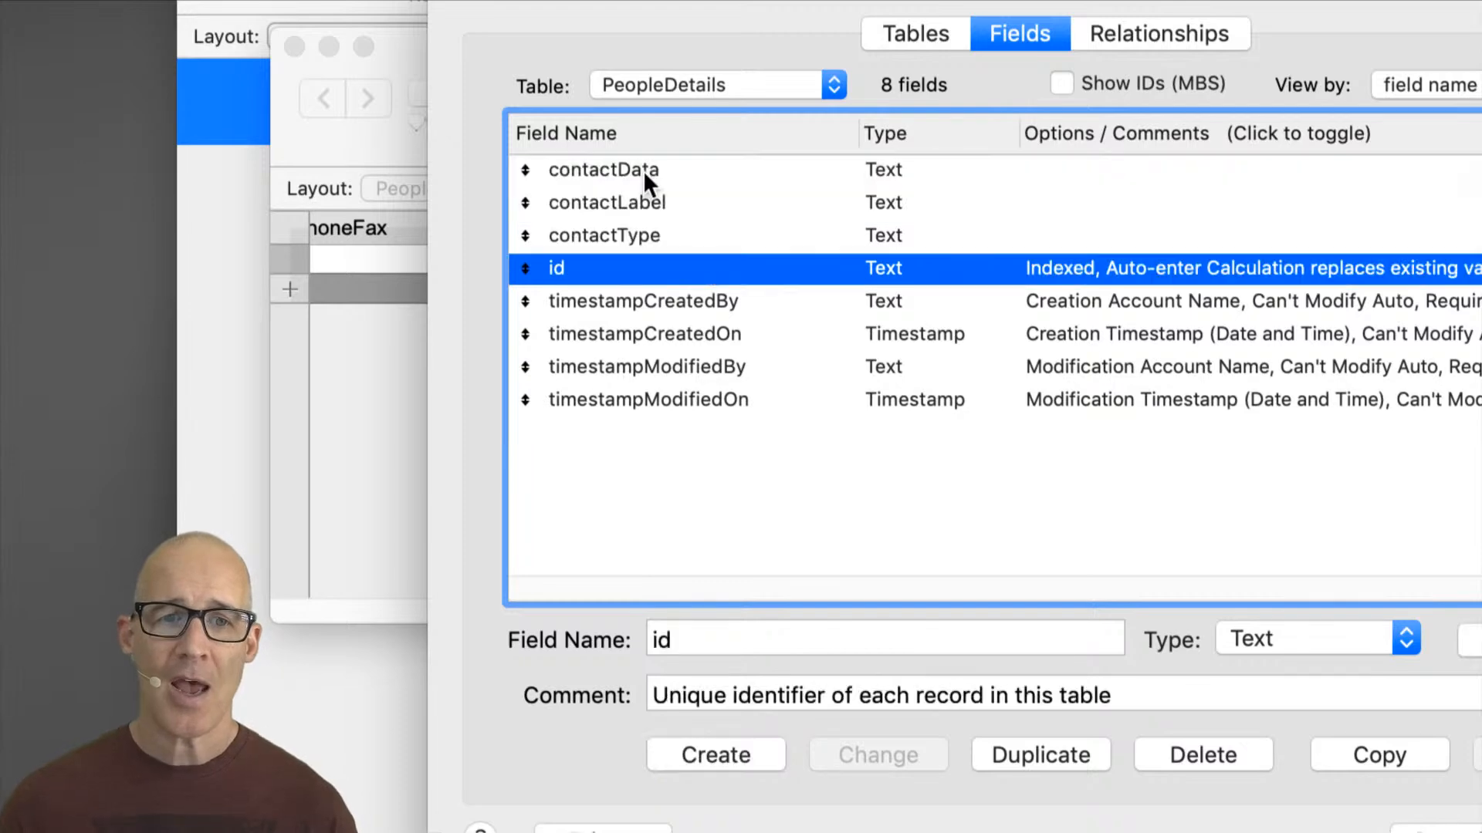
{"action": "left_click", "coordinate": [659, 176]}
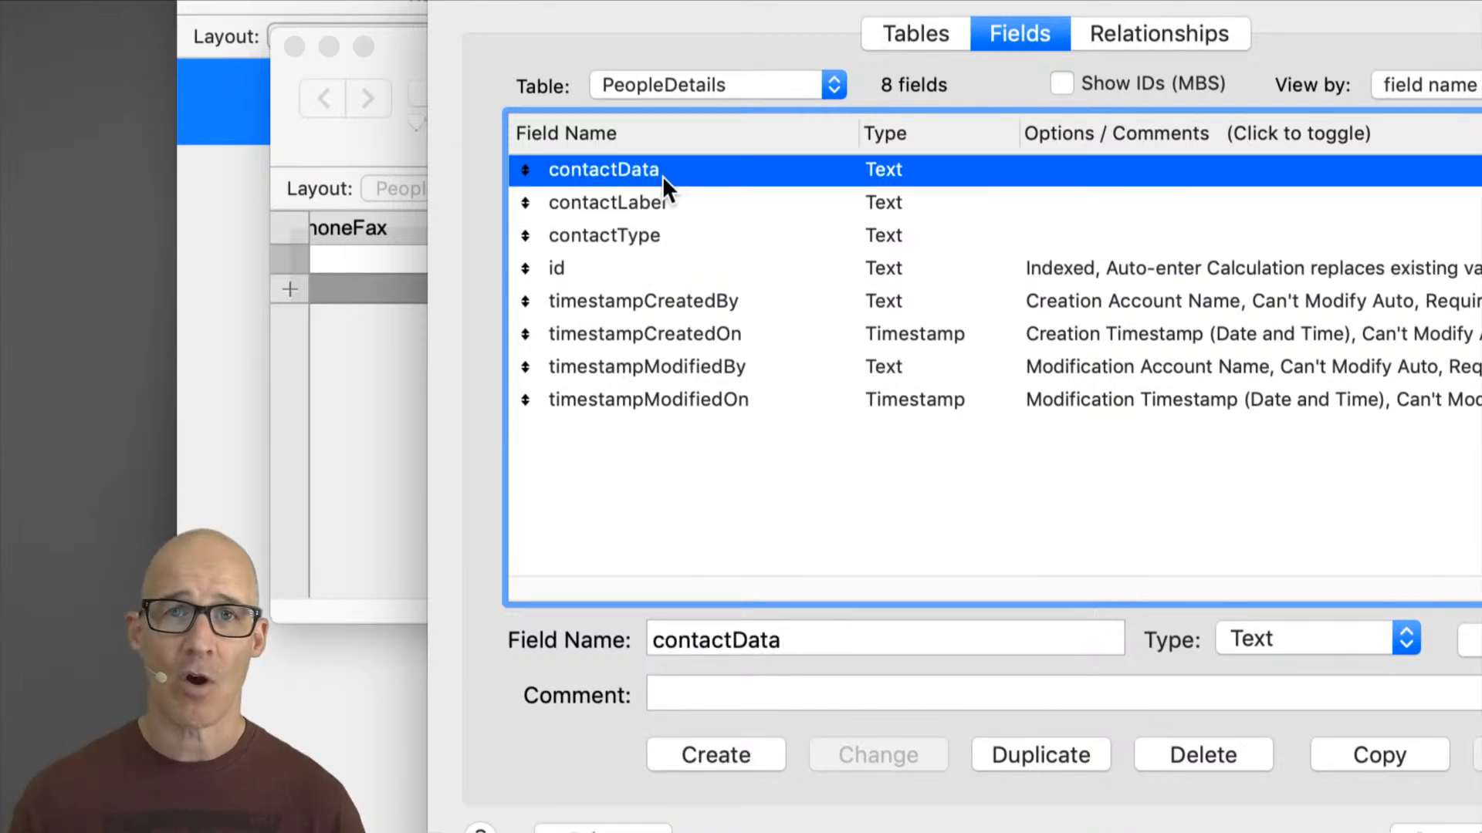
{"action": "left_click", "coordinate": [621, 243]}
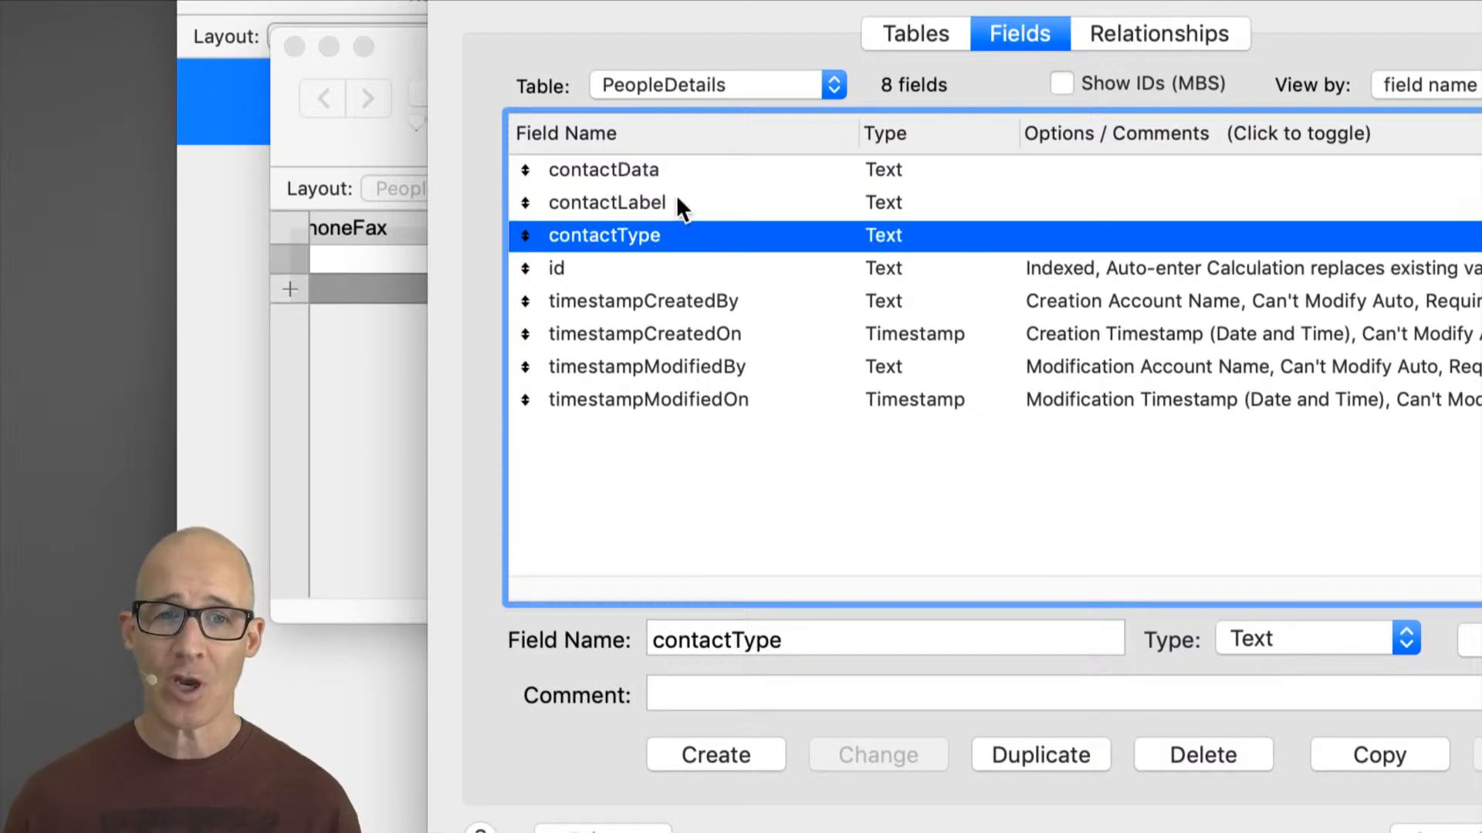
{"action": "left_click", "coordinate": [662, 174]}
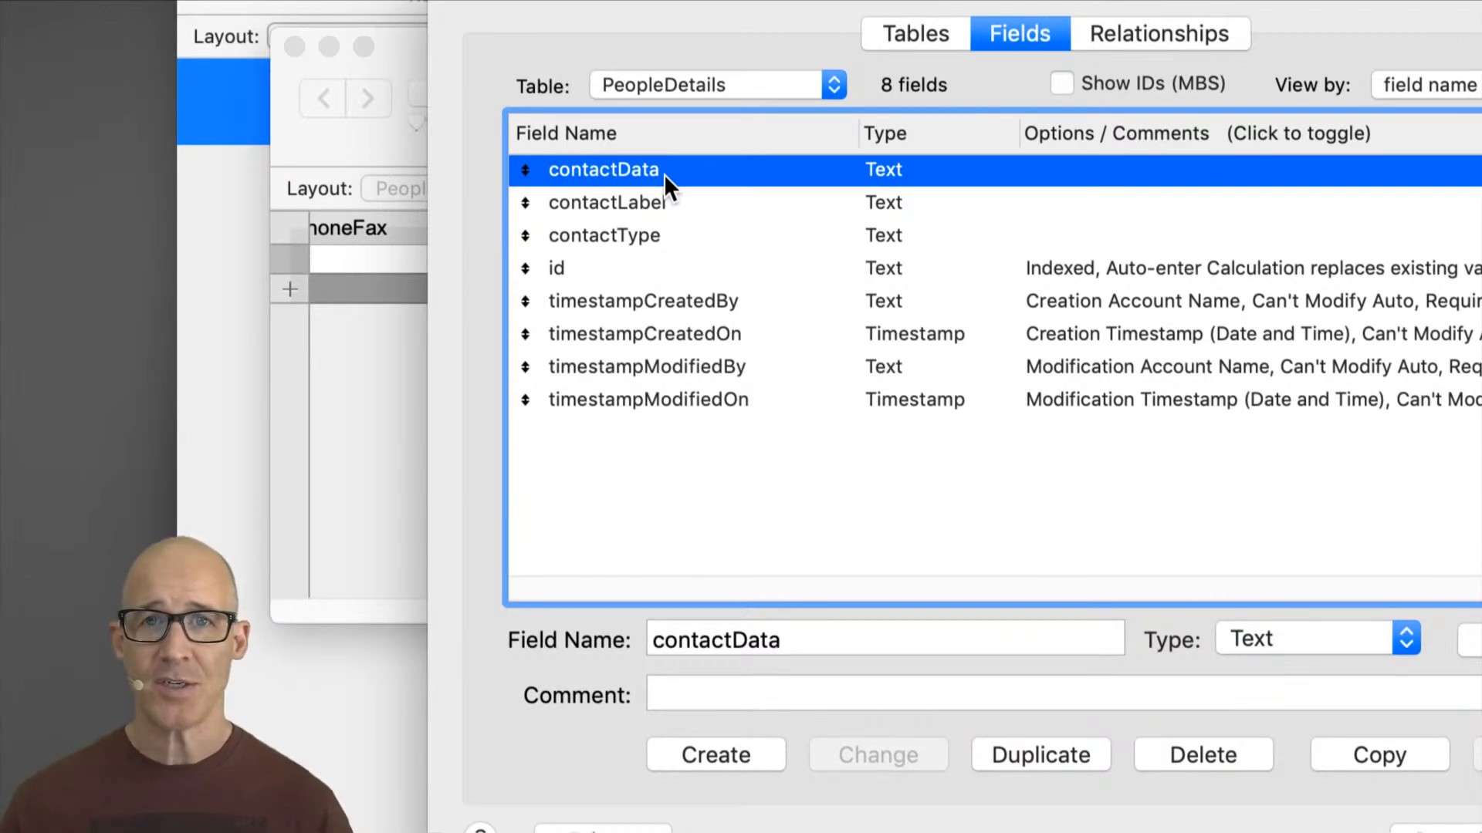
{"action": "left_click", "coordinate": [657, 237]}
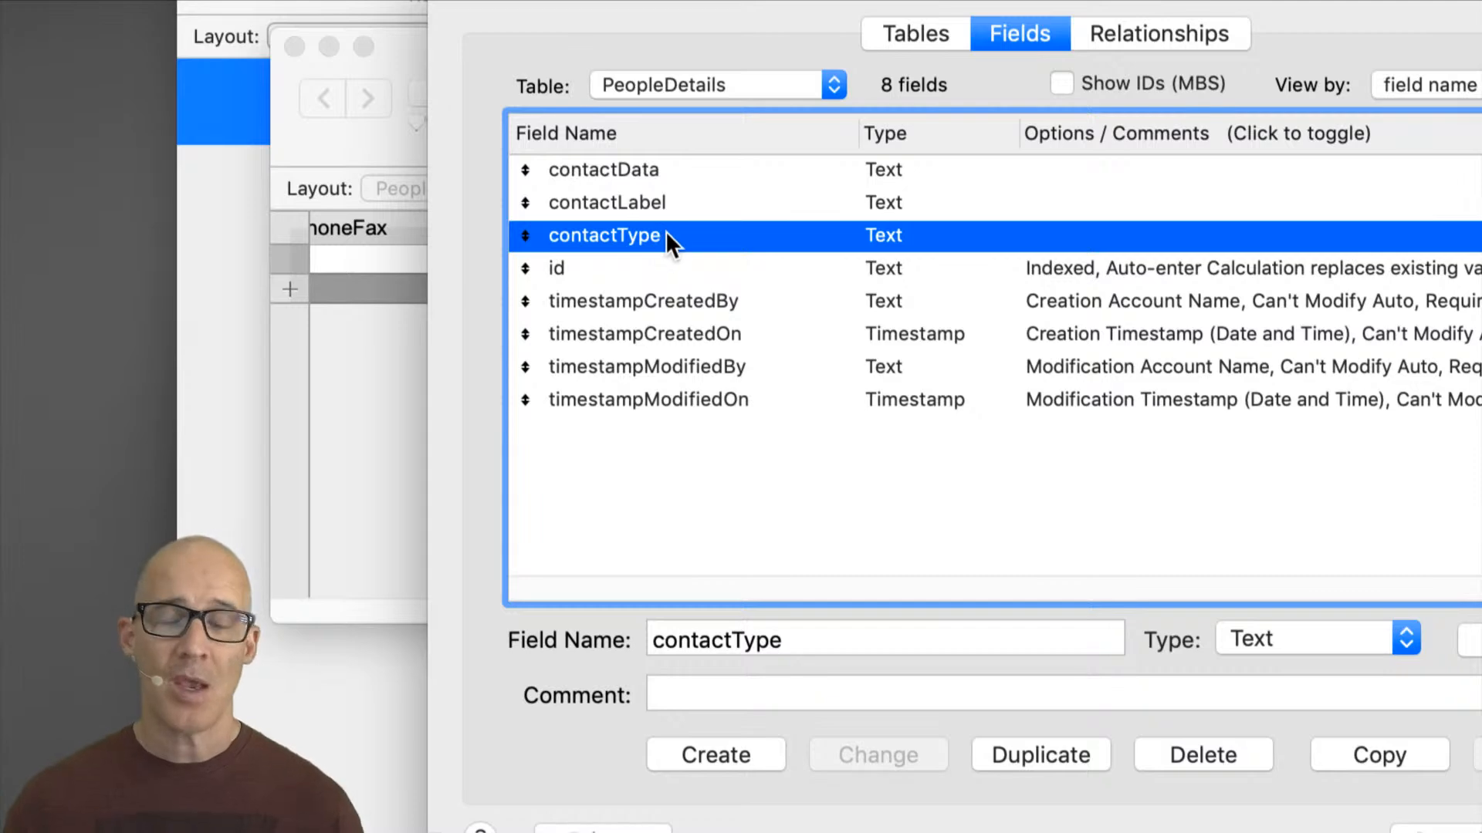
{"action": "left_click", "coordinate": [660, 164]}
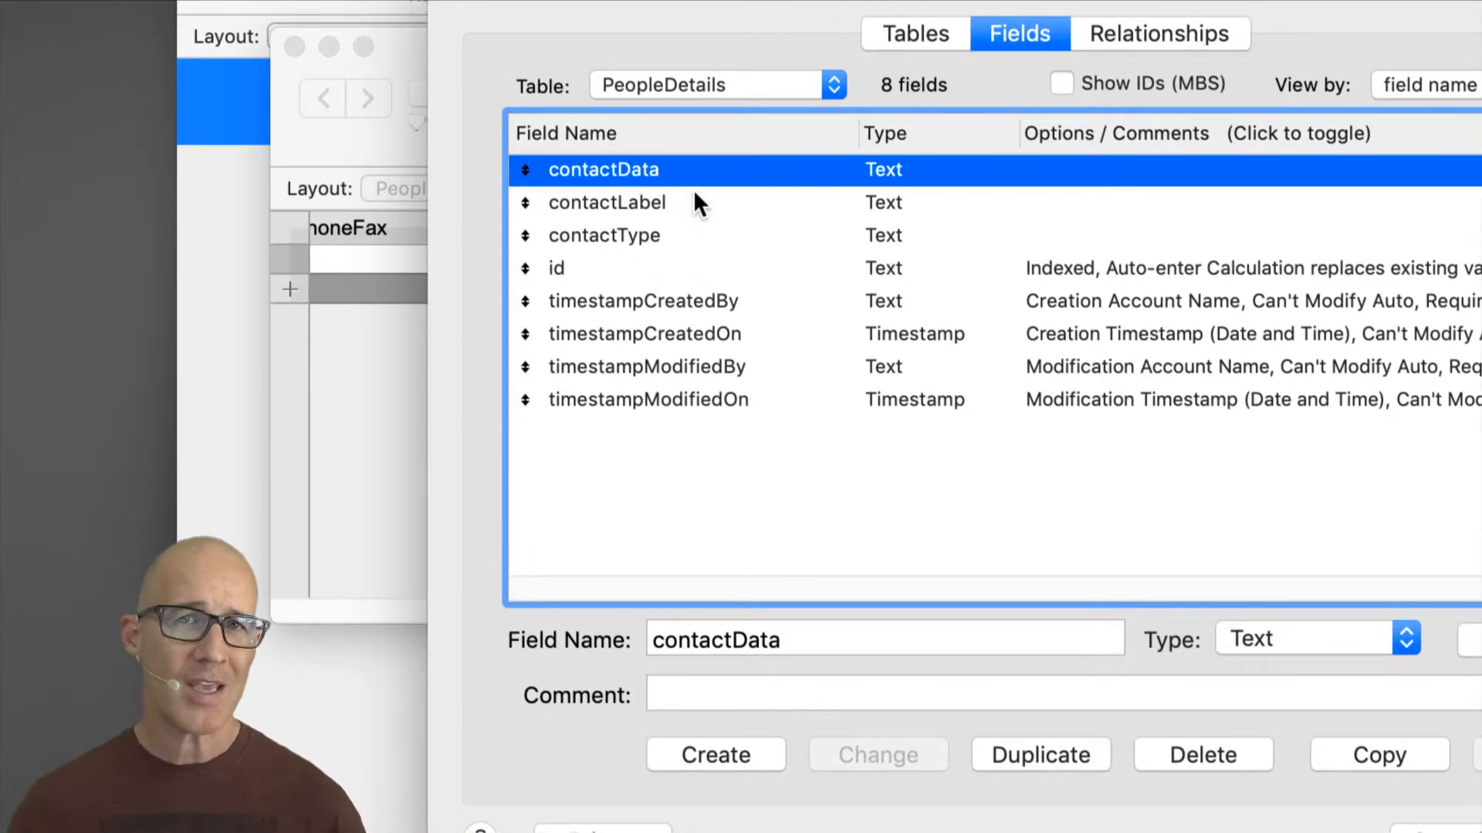
{"action": "left_click", "coordinate": [658, 237]}
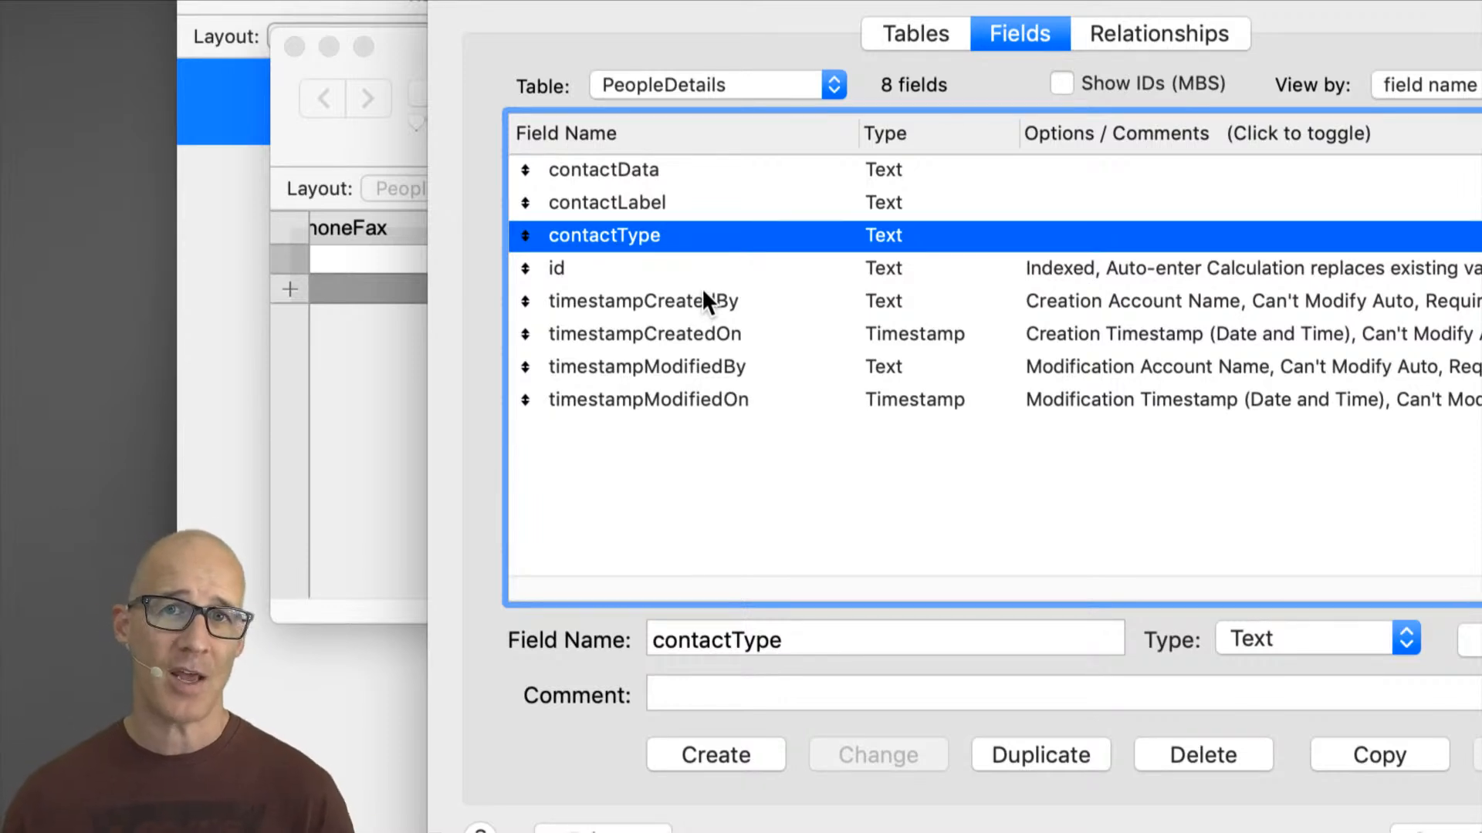
{"action": "left_click", "coordinate": [660, 171]}
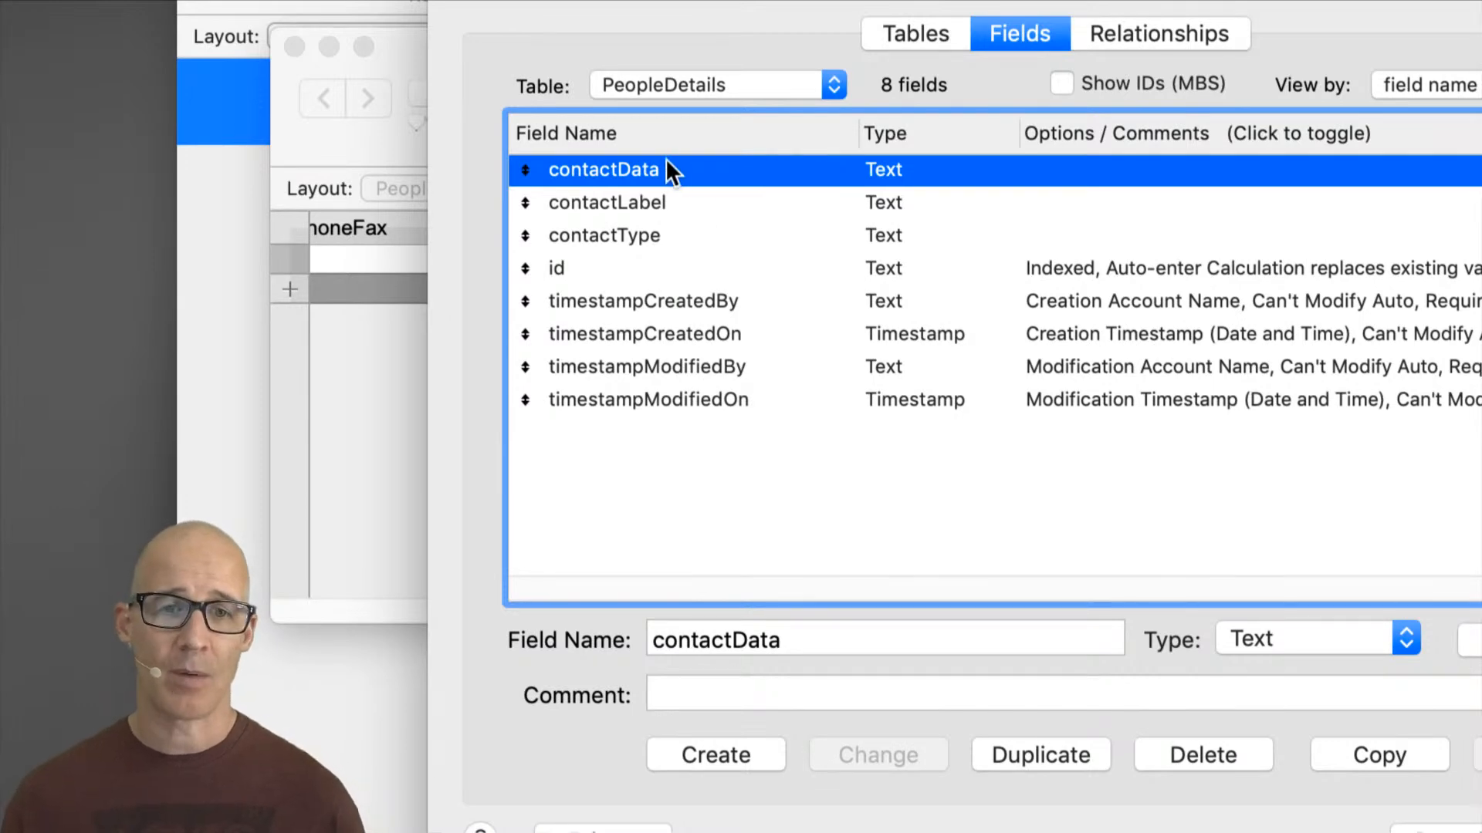
{"action": "left_click", "coordinate": [643, 203]}
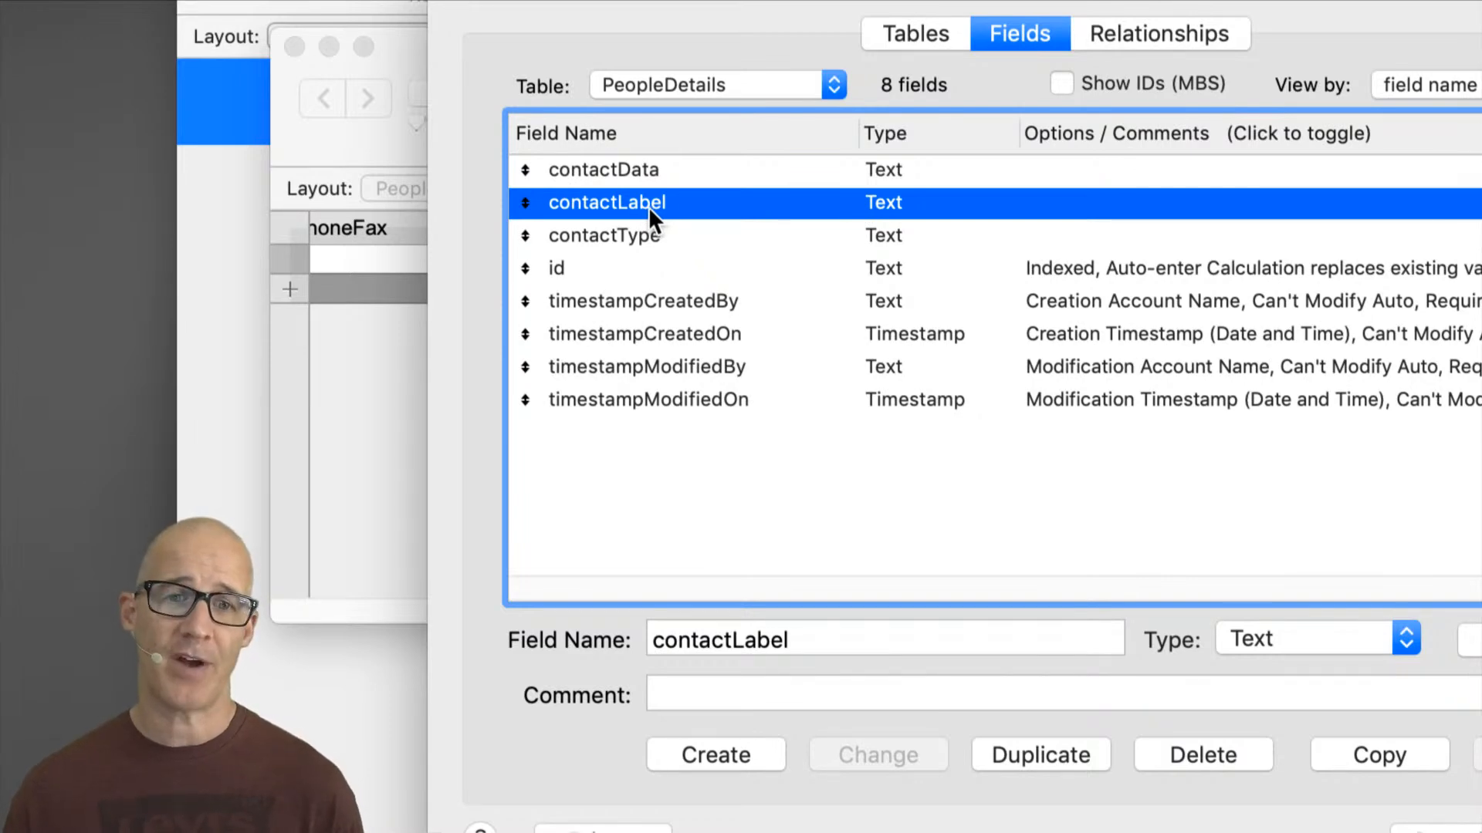
{"action": "left_click", "coordinate": [651, 171]}
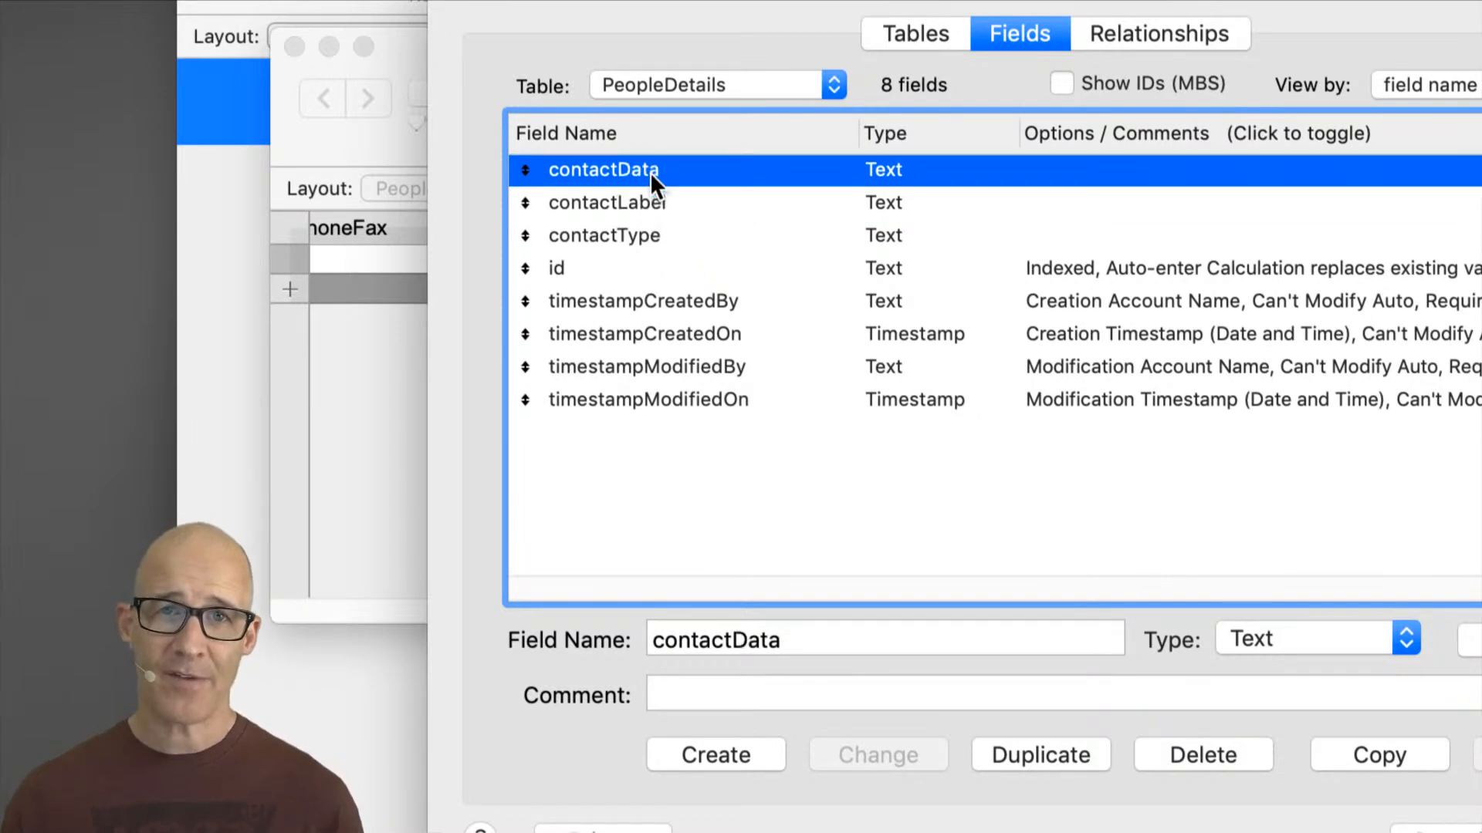
{"action": "left_click", "coordinate": [657, 233]}
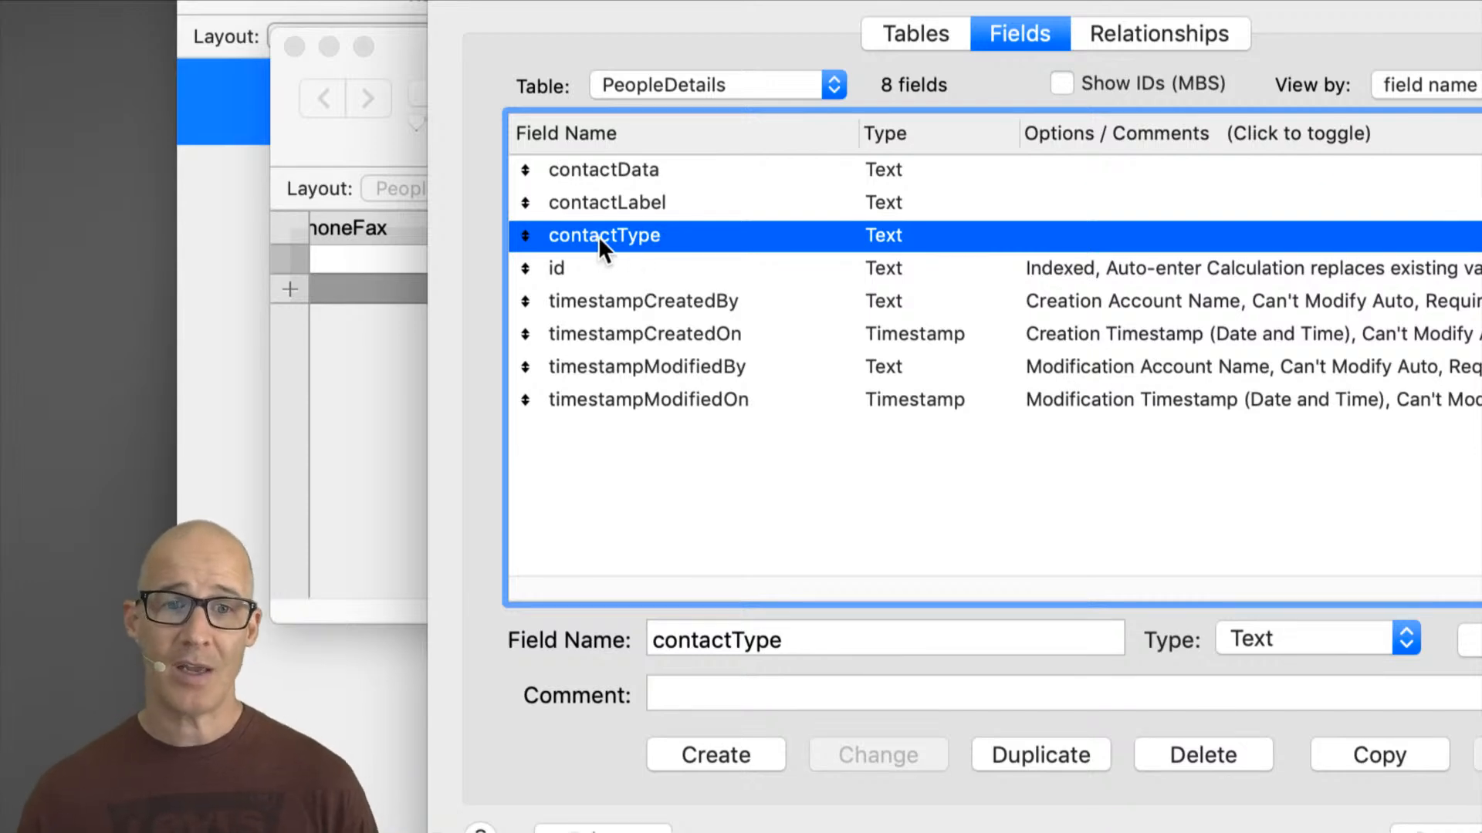
{"action": "left_click", "coordinate": [618, 169]}
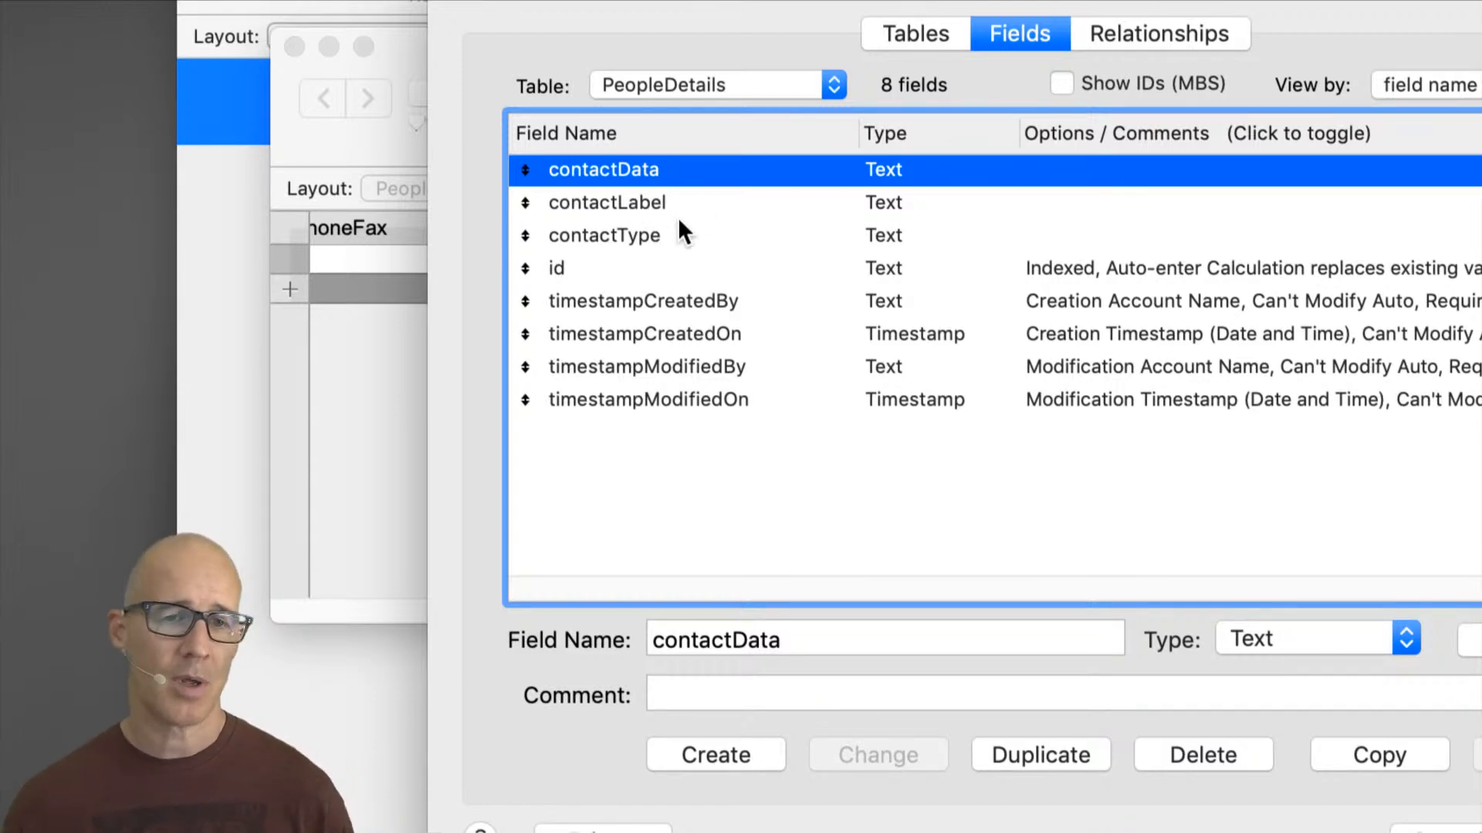
{"action": "left_click", "coordinate": [656, 200]}
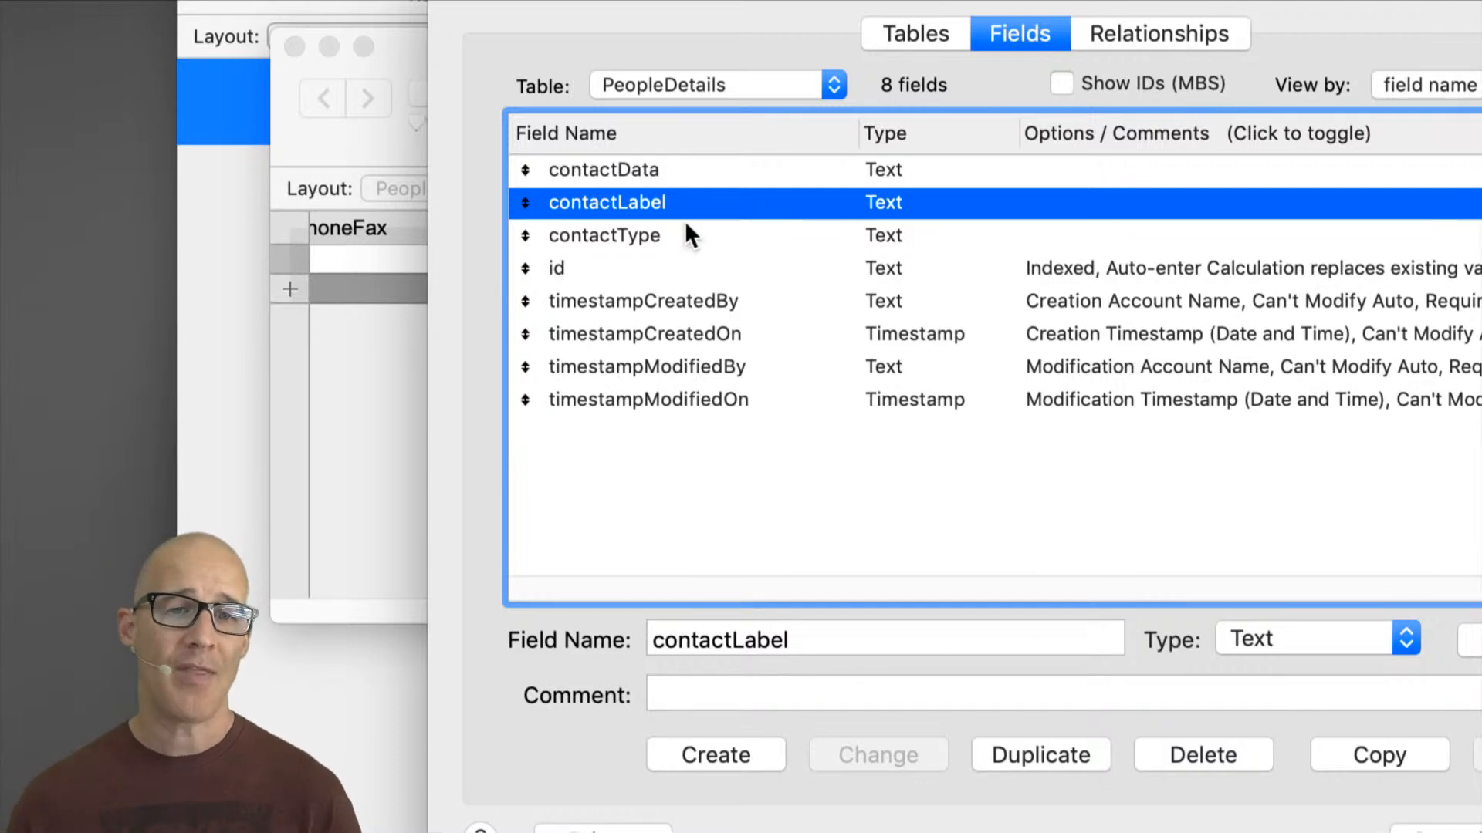
{"action": "left_click", "coordinate": [670, 175]}
{"action": "left_click", "coordinate": [679, 238], "text": "shift"}
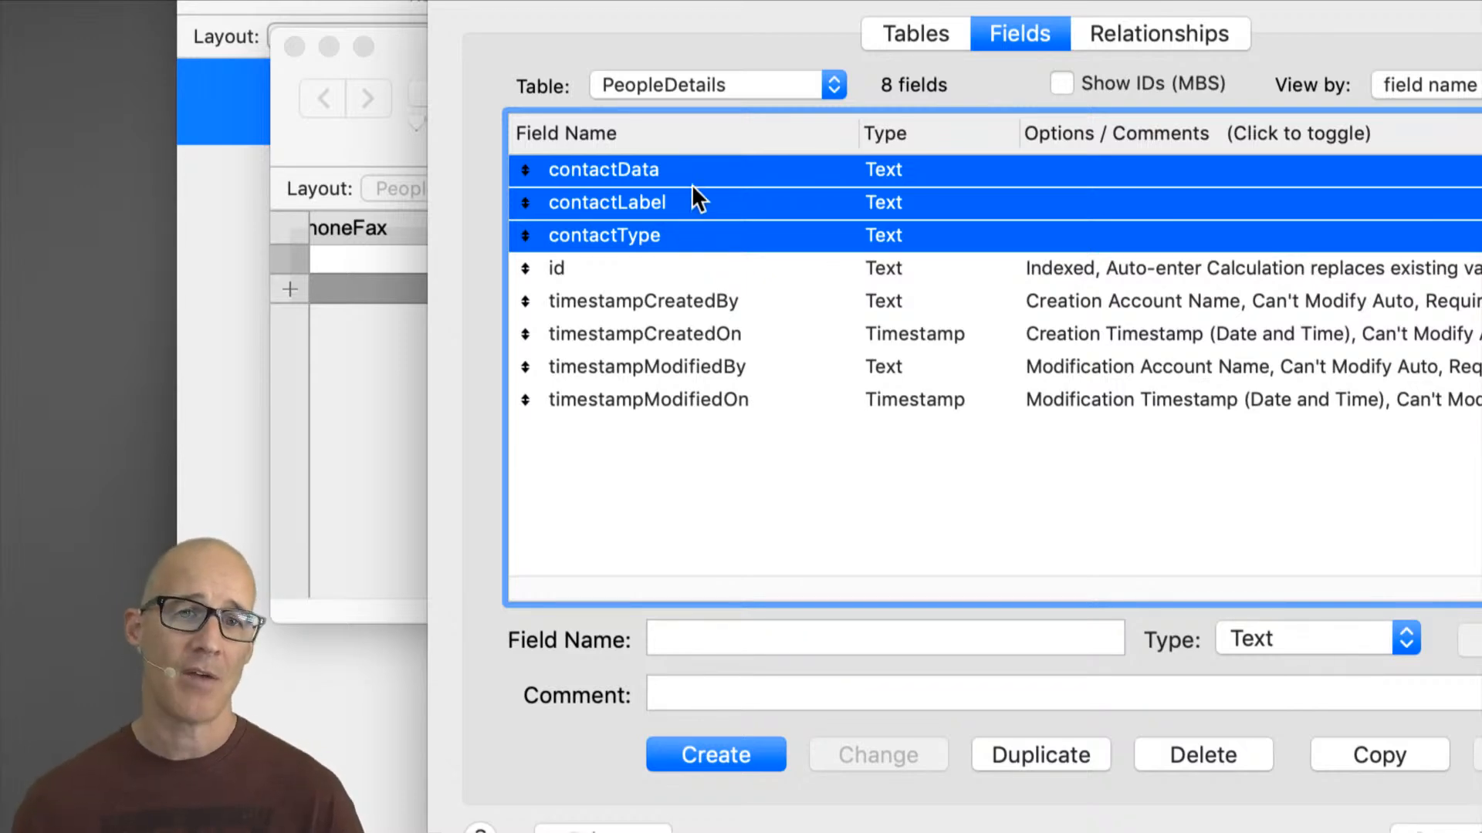
{"action": "left_click", "coordinate": [681, 164]}
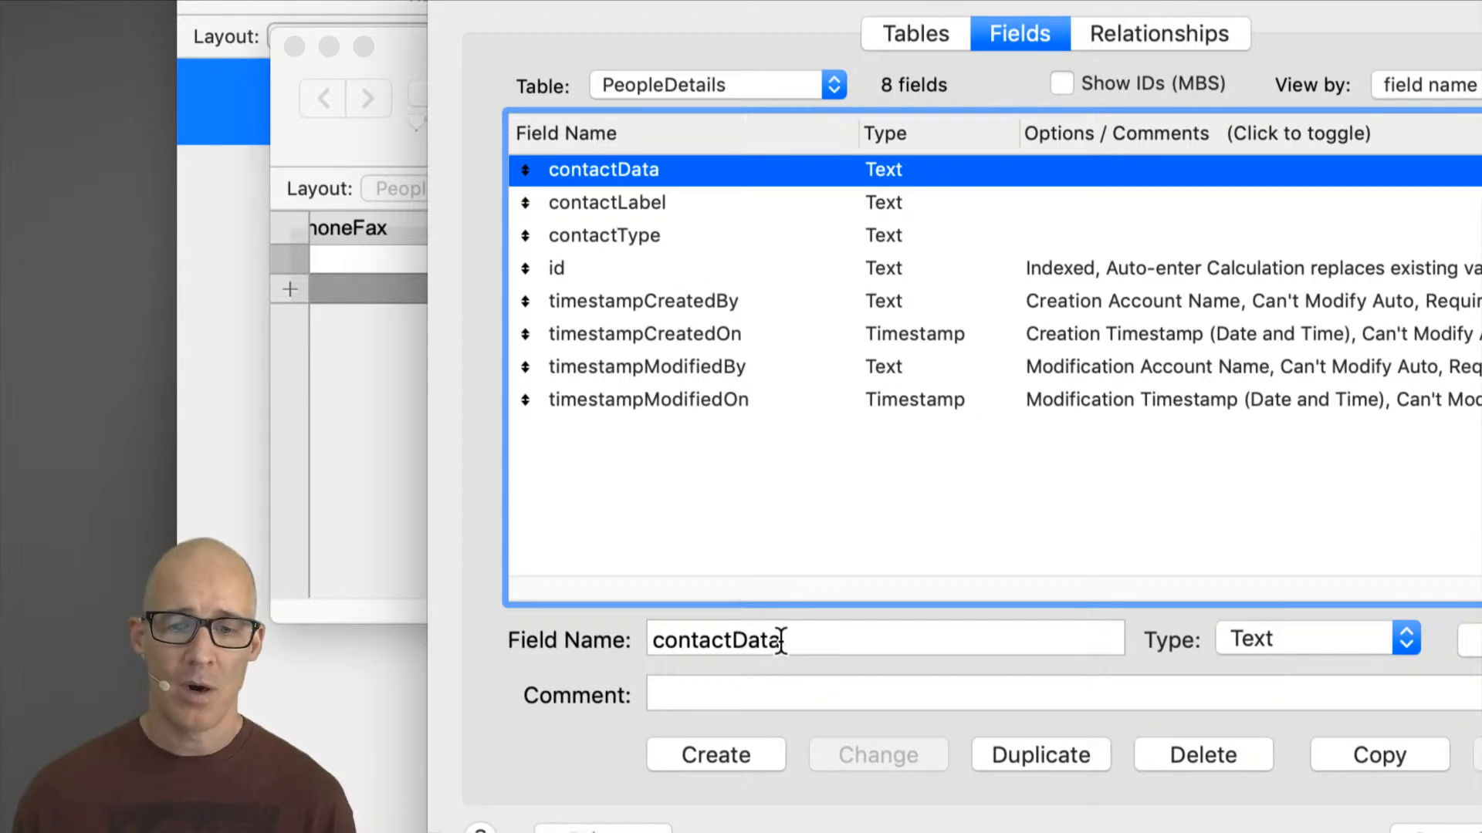
{"action": "key", "text": "Tab"}
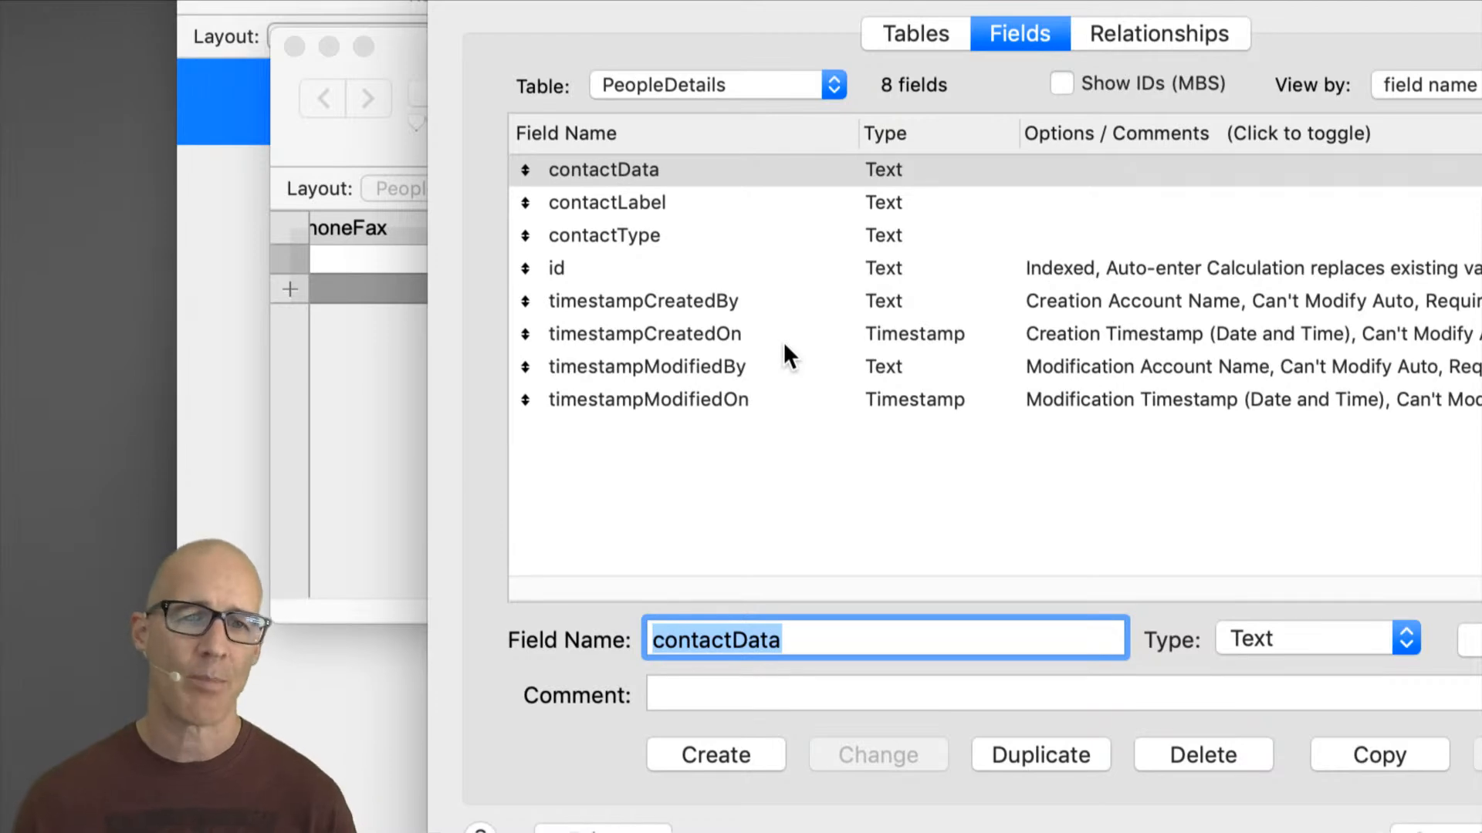
{"action": "left_click", "coordinate": [734, 85]}
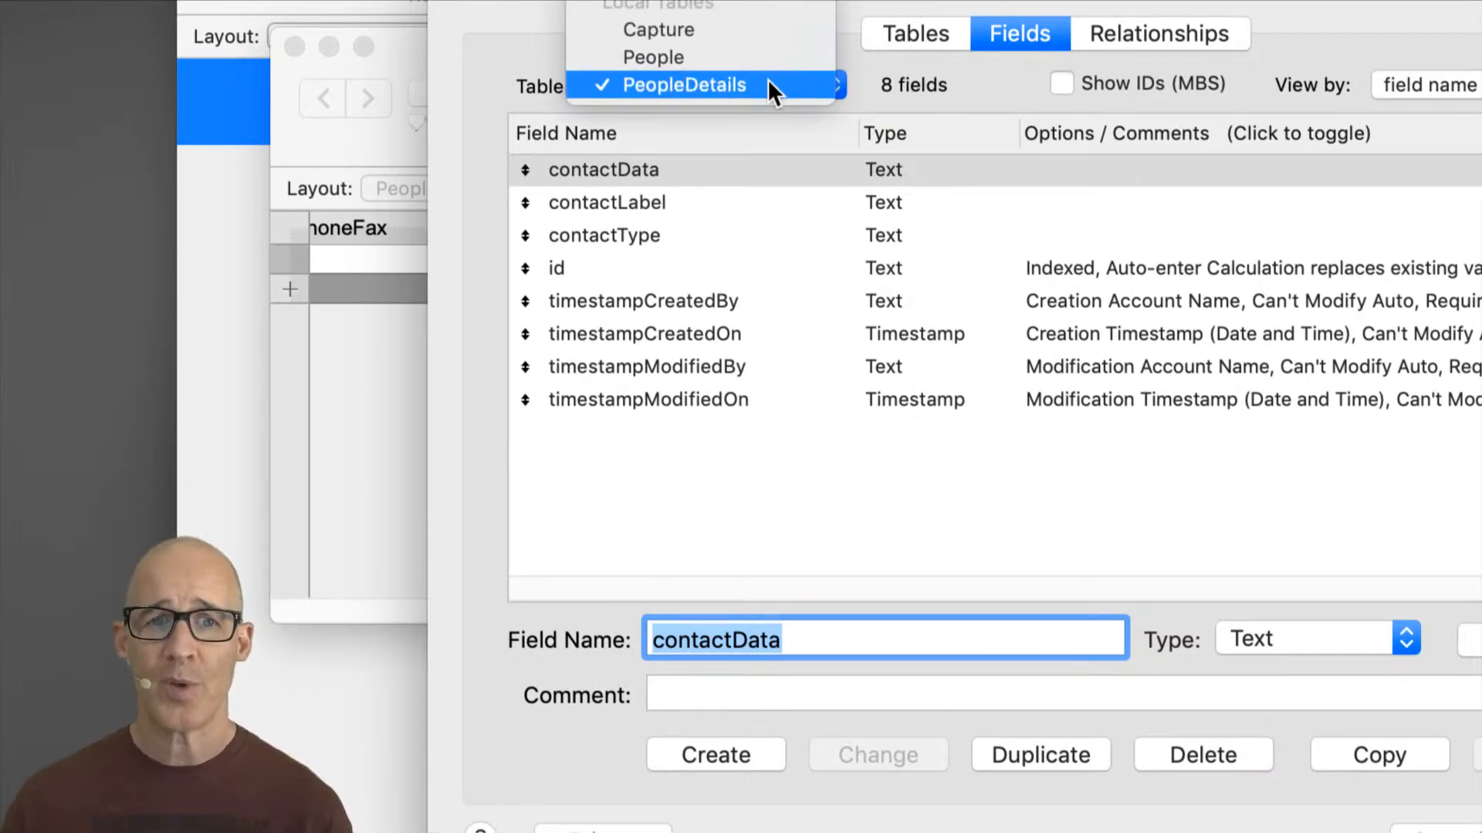
{"action": "left_click", "coordinate": [770, 82]}
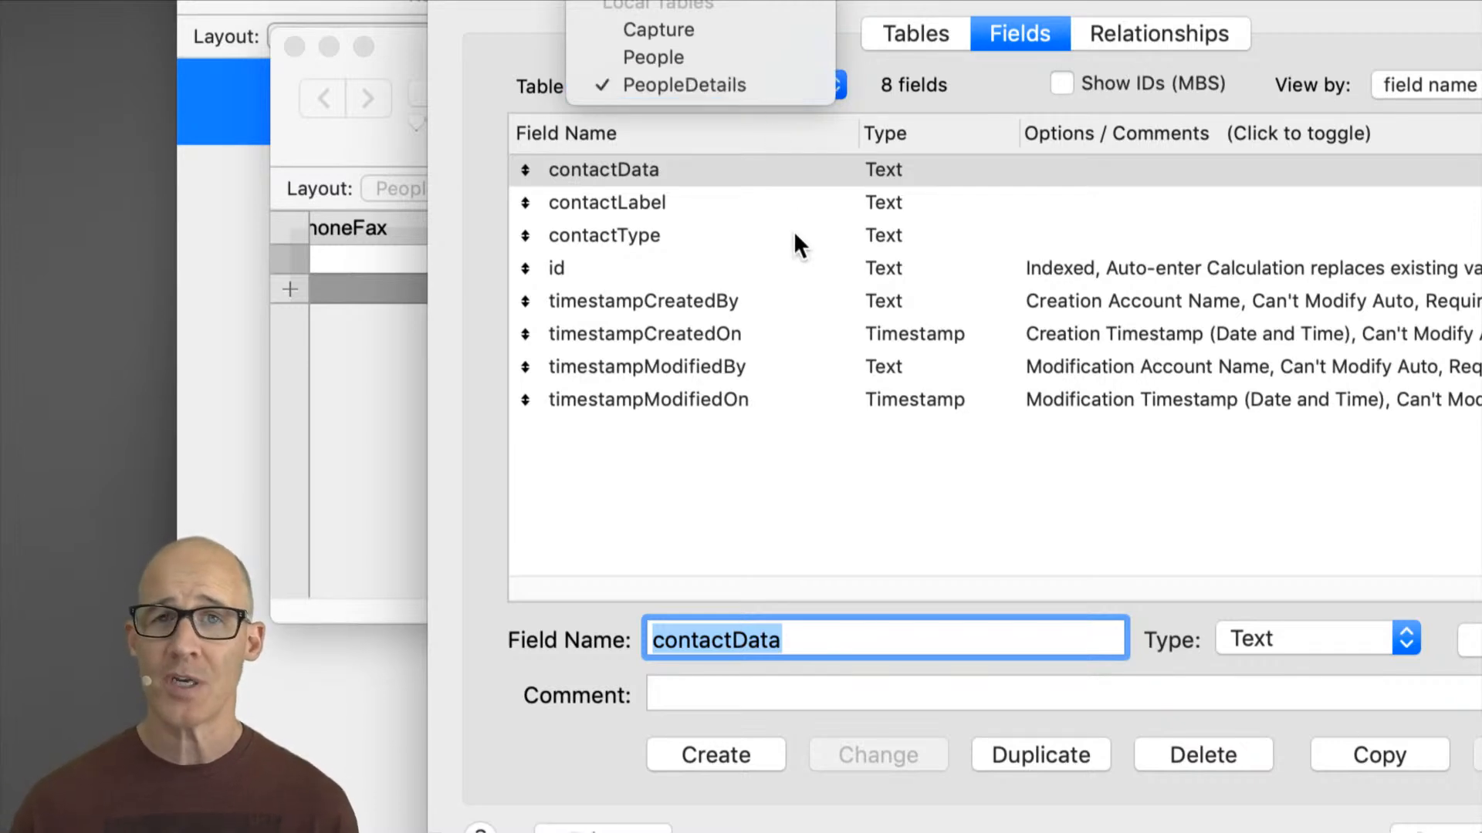
Step: Create a text field named id_People in PeopleDetails with the comment "Foreign key"
{"action": "left_click", "coordinate": [784, 639]}
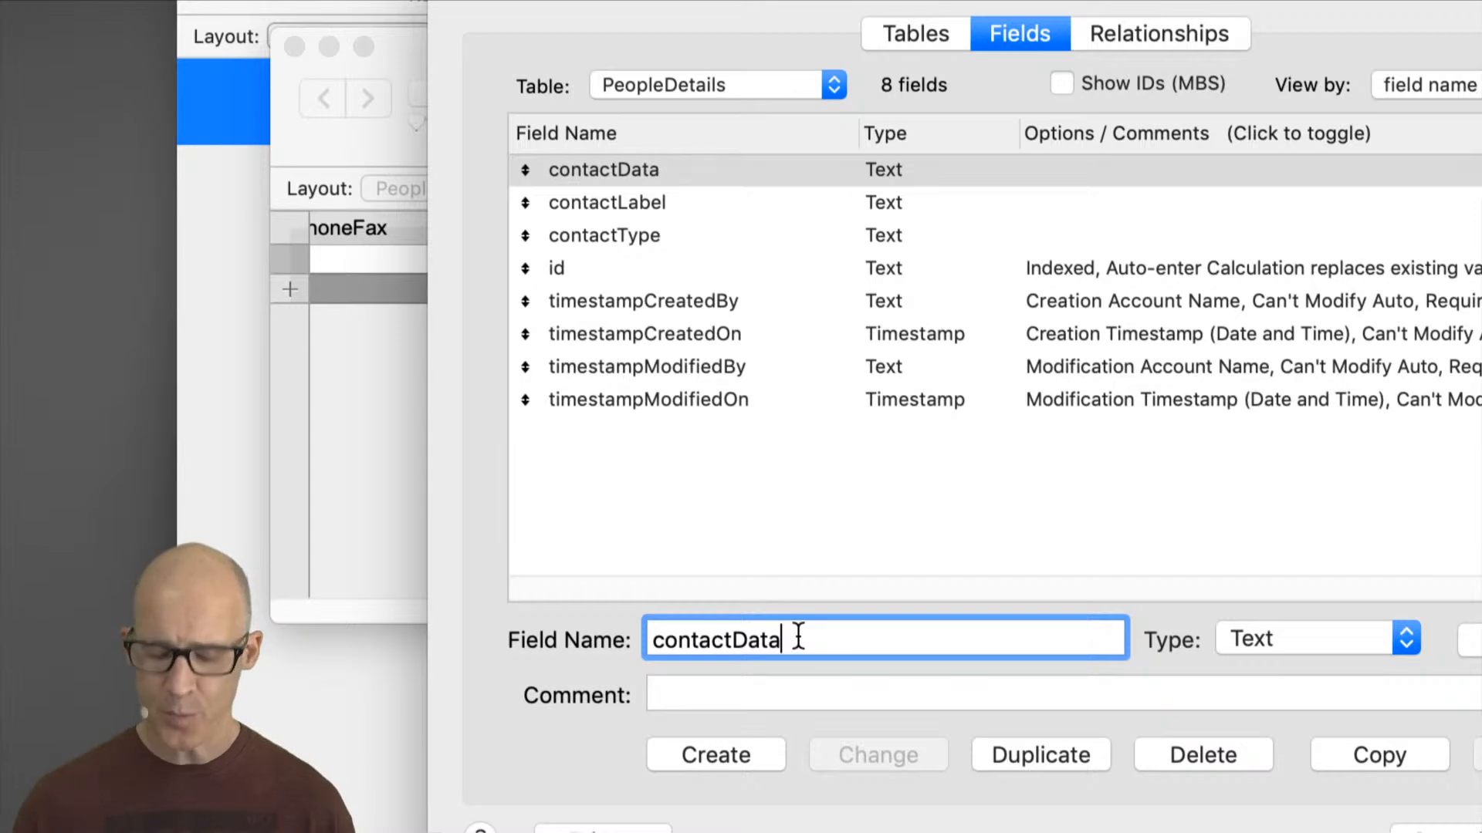
{"action": "key", "text": "BackSpace"}
{"action": "key", "text": "BackSpace"}
{"action": "key", "text": "BackSpace"}
{"action": "key", "text": "BackSpace"}
{"action": "key", "text": "BackSpace"}
{"action": "key", "text": "BackSpace"}
{"action": "key", "text": "BackSpace"}
{"action": "key", "text": "BackSpace"}
{"action": "key", "text": "BackSpace"}
{"action": "key", "text": "BackSpace"}
{"action": "key", "text": "BackSpace"}
{"action": "type", "text": "id_"}
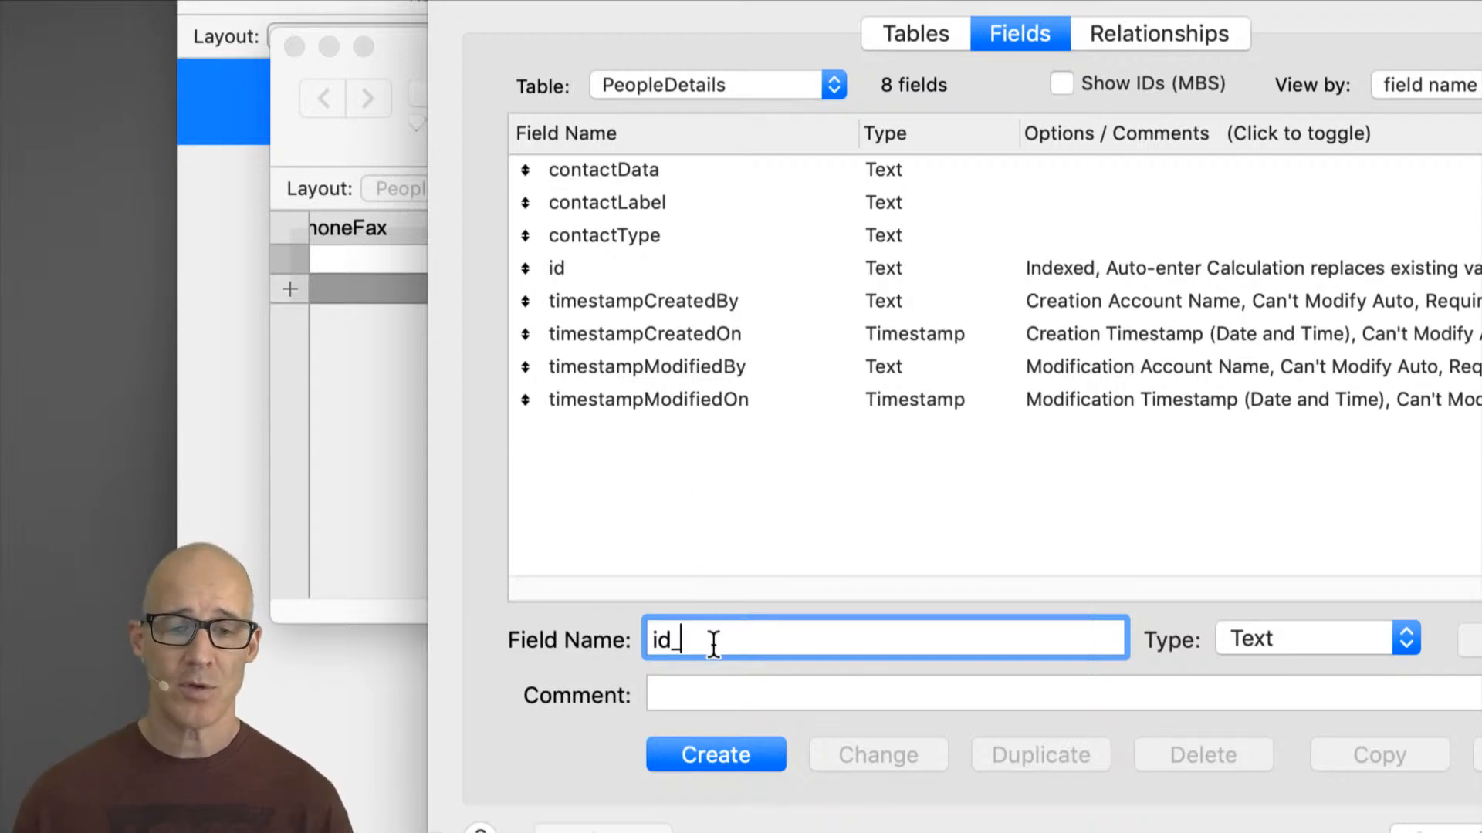
{"action": "type", "text": "People"}
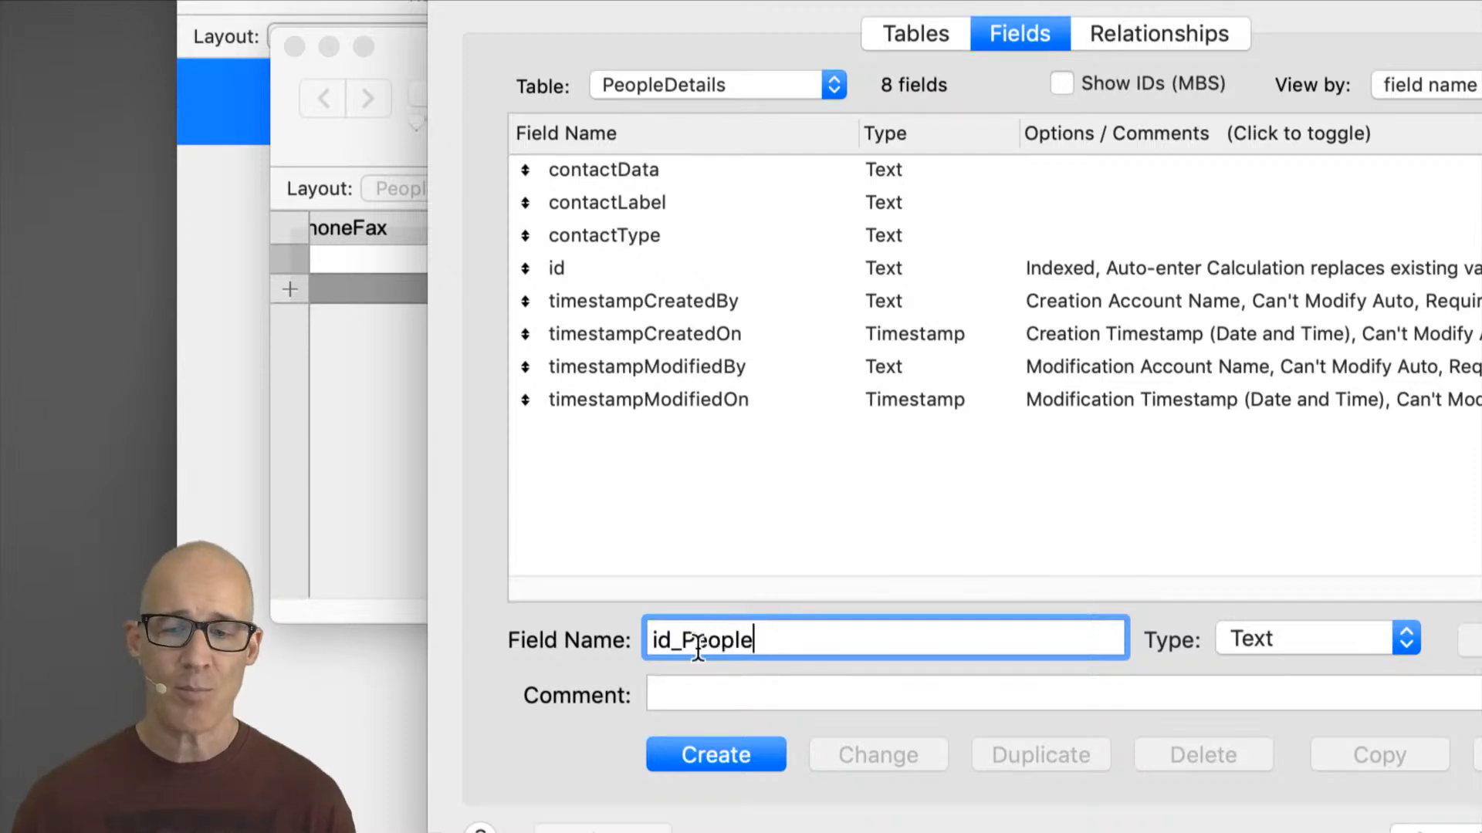
{"action": "left_click", "coordinate": [721, 696]}
{"action": "type", "text": "F"}
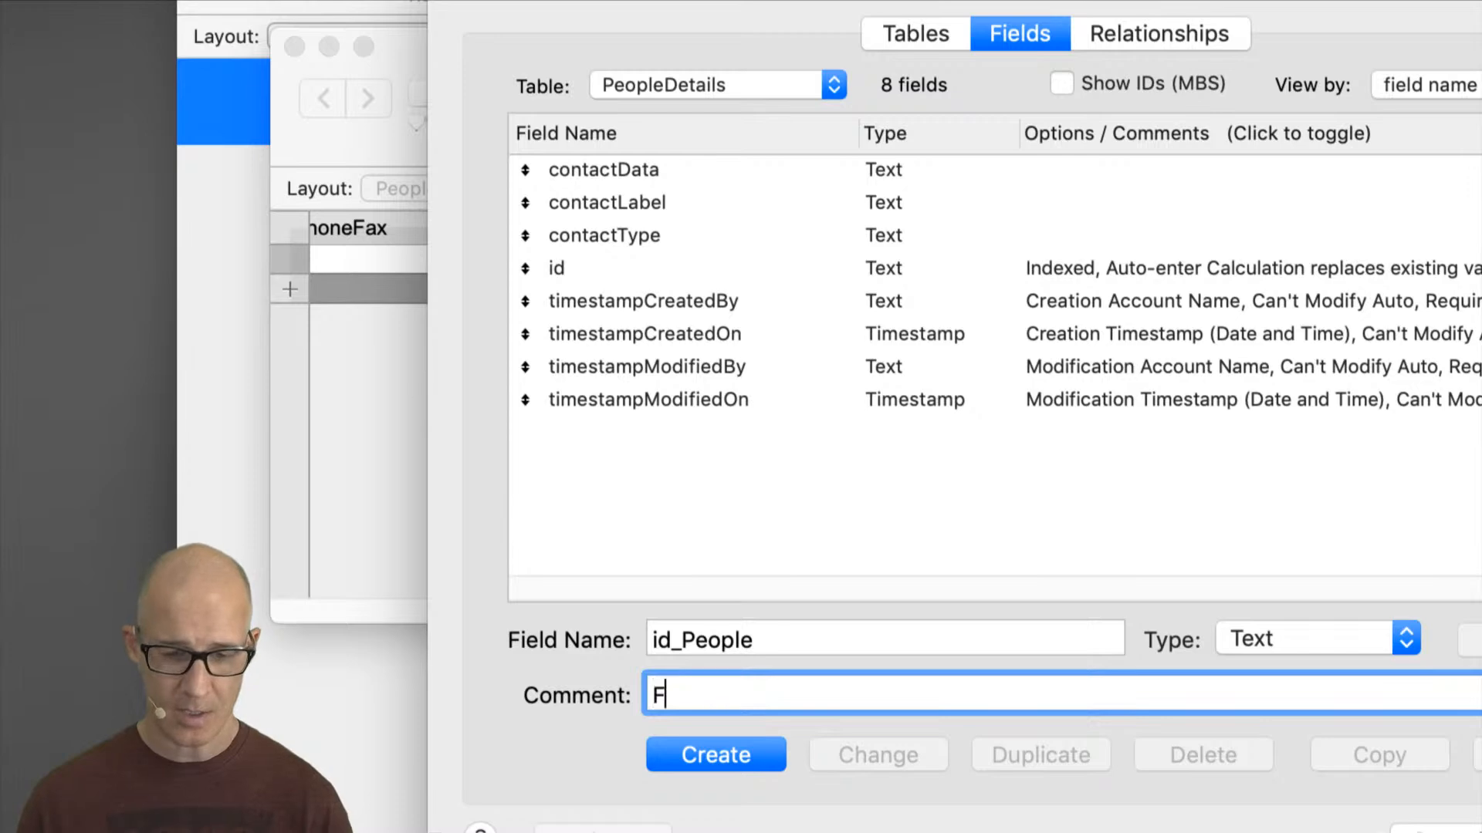
{"action": "type", "text": "oreign"}
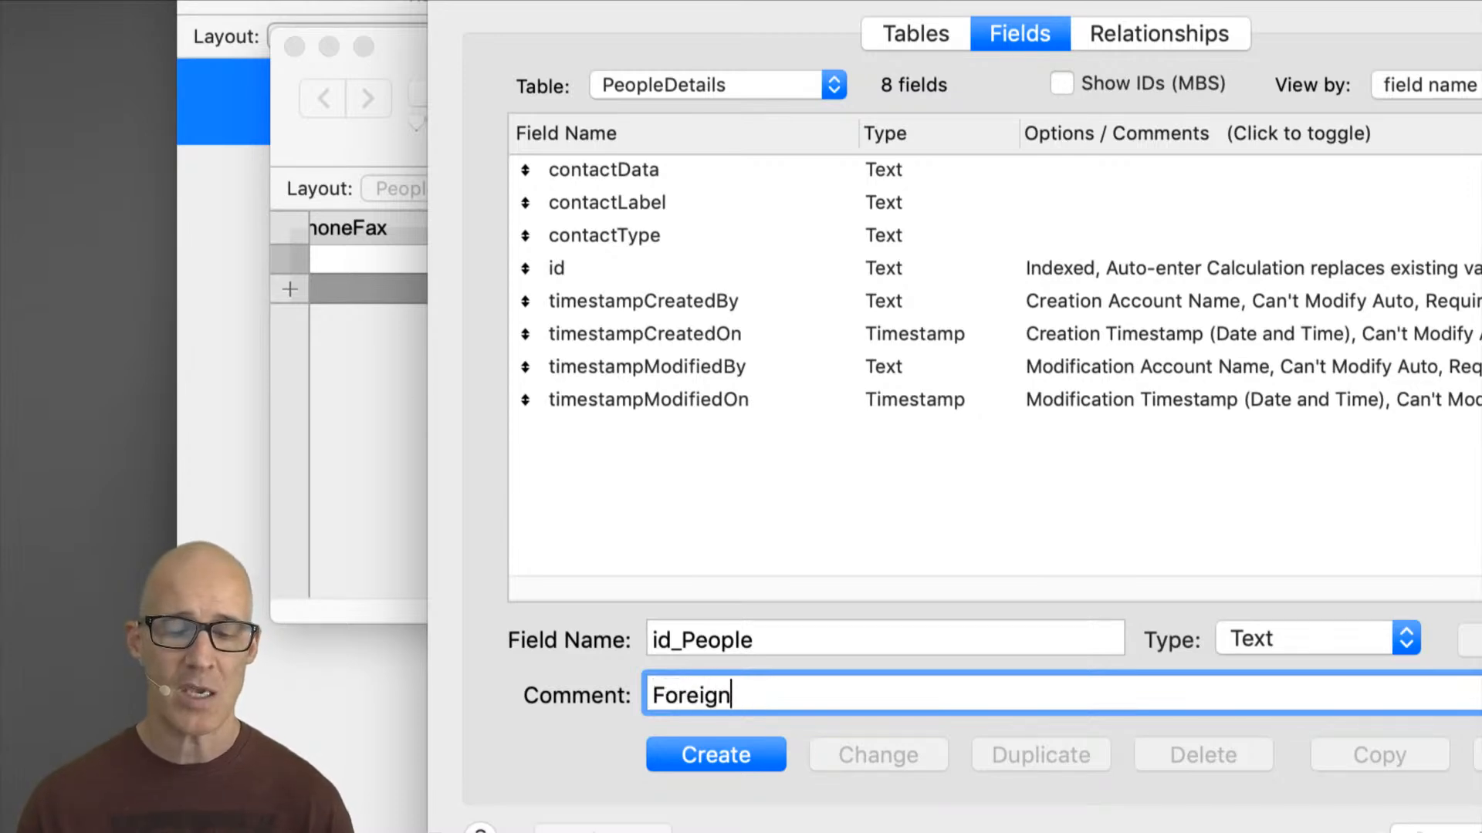
{"action": "type", "text": " key"}
{"action": "left_click", "coordinate": [748, 755]}
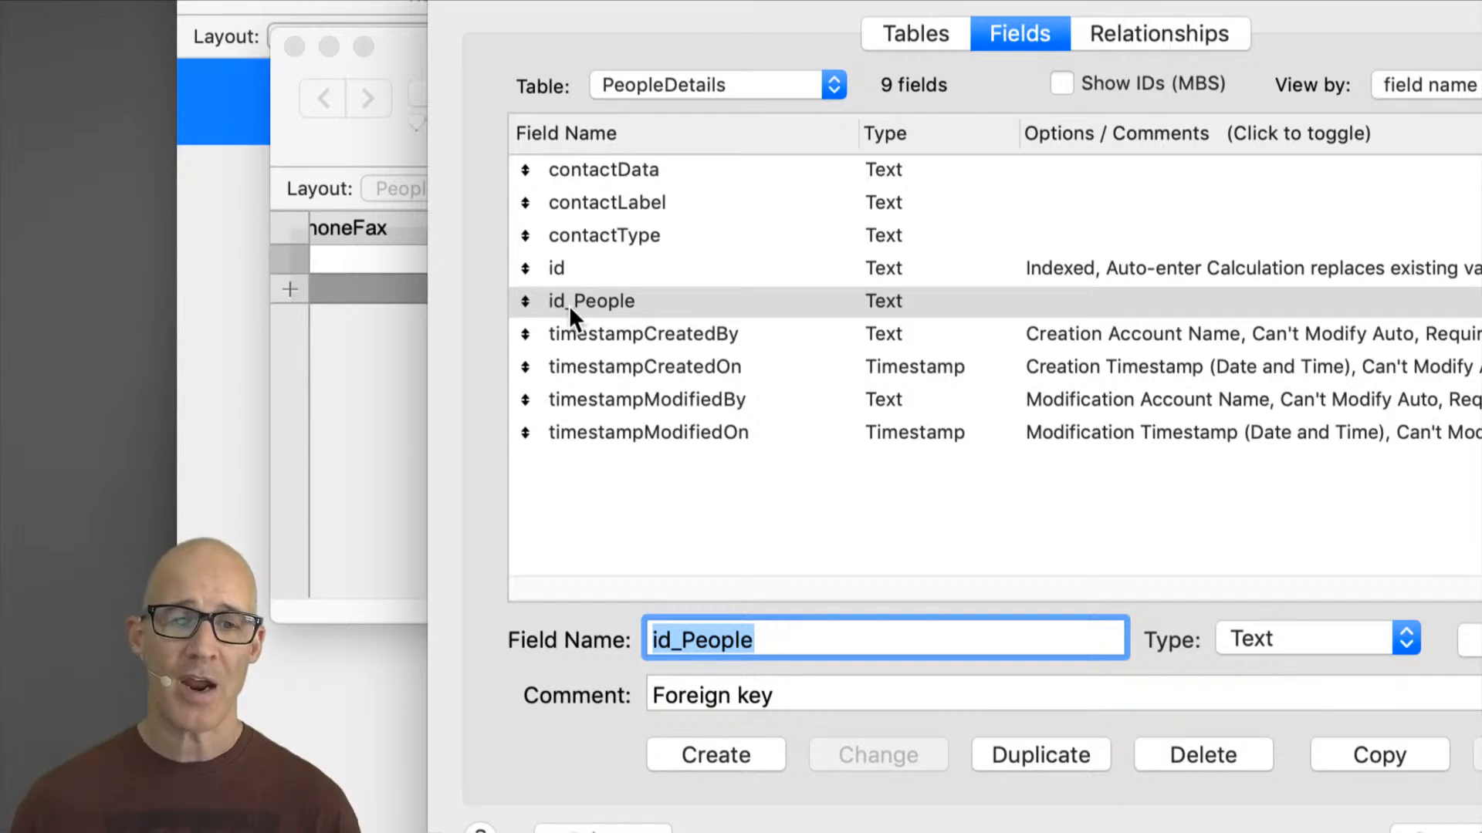
Step: Select and compare the id, id_People and contact fields in the PeopleDetails field list
{"action": "left_click", "coordinate": [557, 261]}
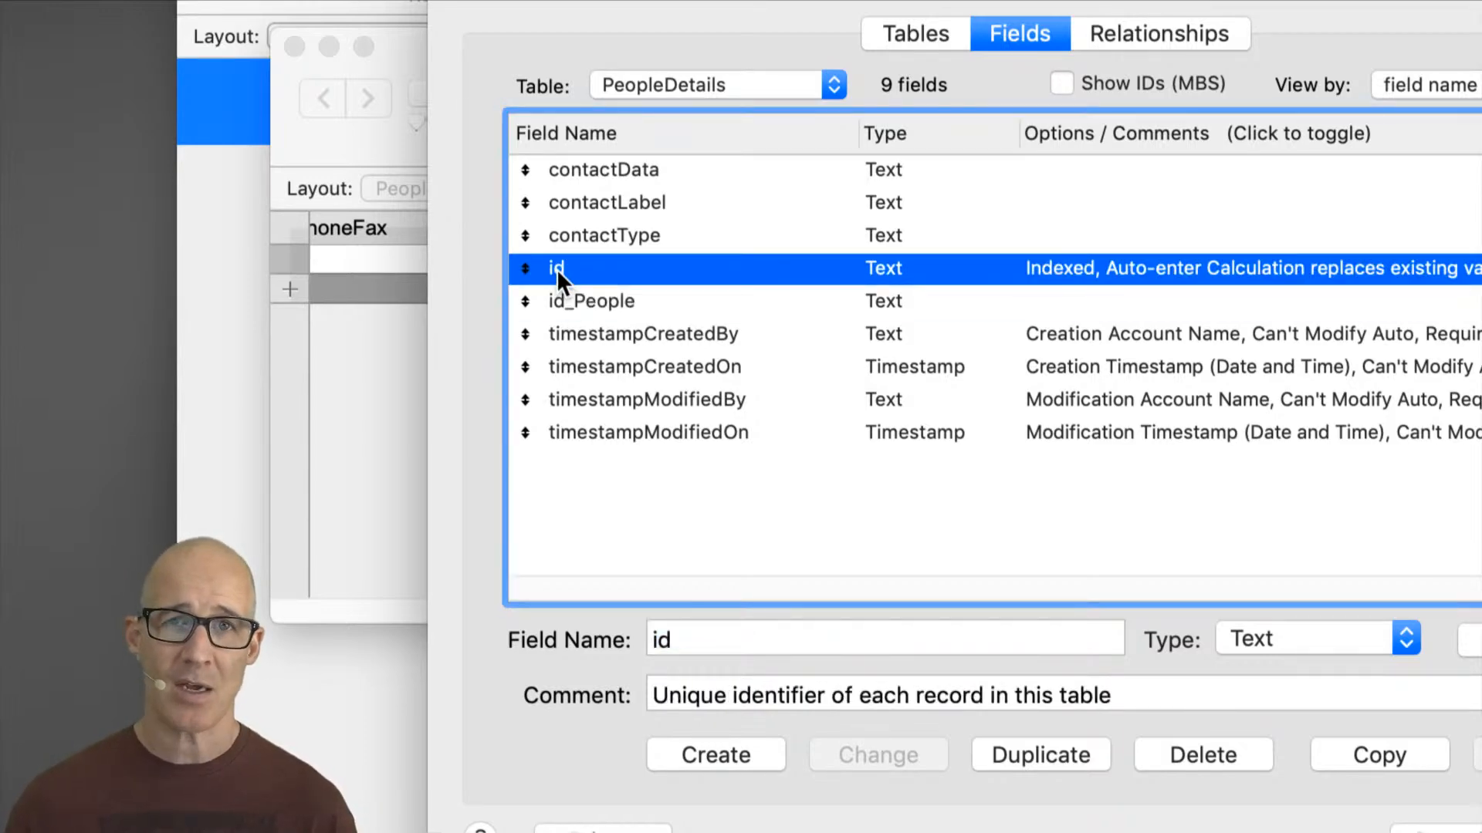
{"action": "left_click", "coordinate": [592, 303]}
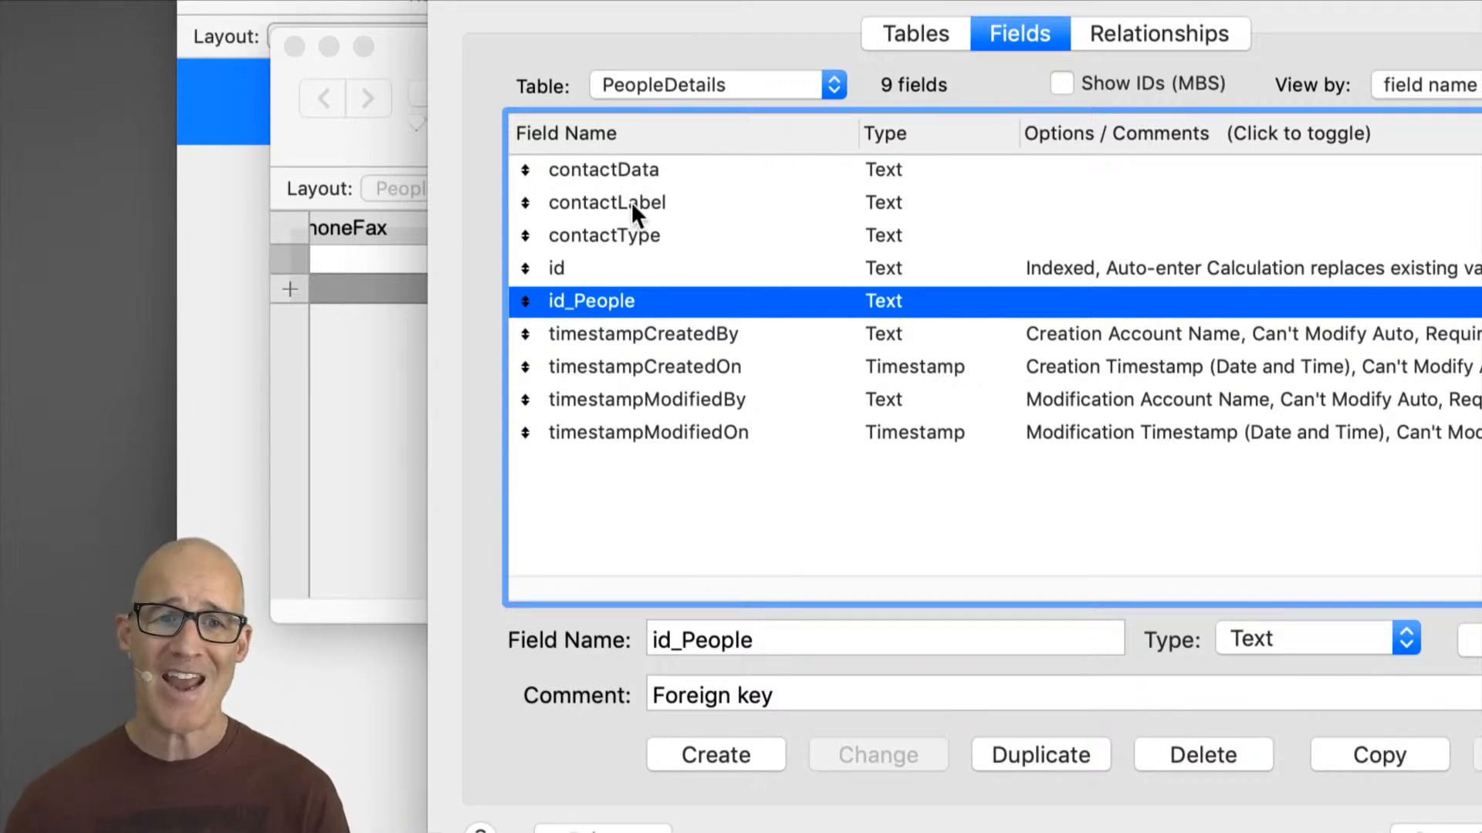
{"action": "left_click", "coordinate": [634, 174]}
{"action": "left_click", "coordinate": [647, 225], "text": "shift"}
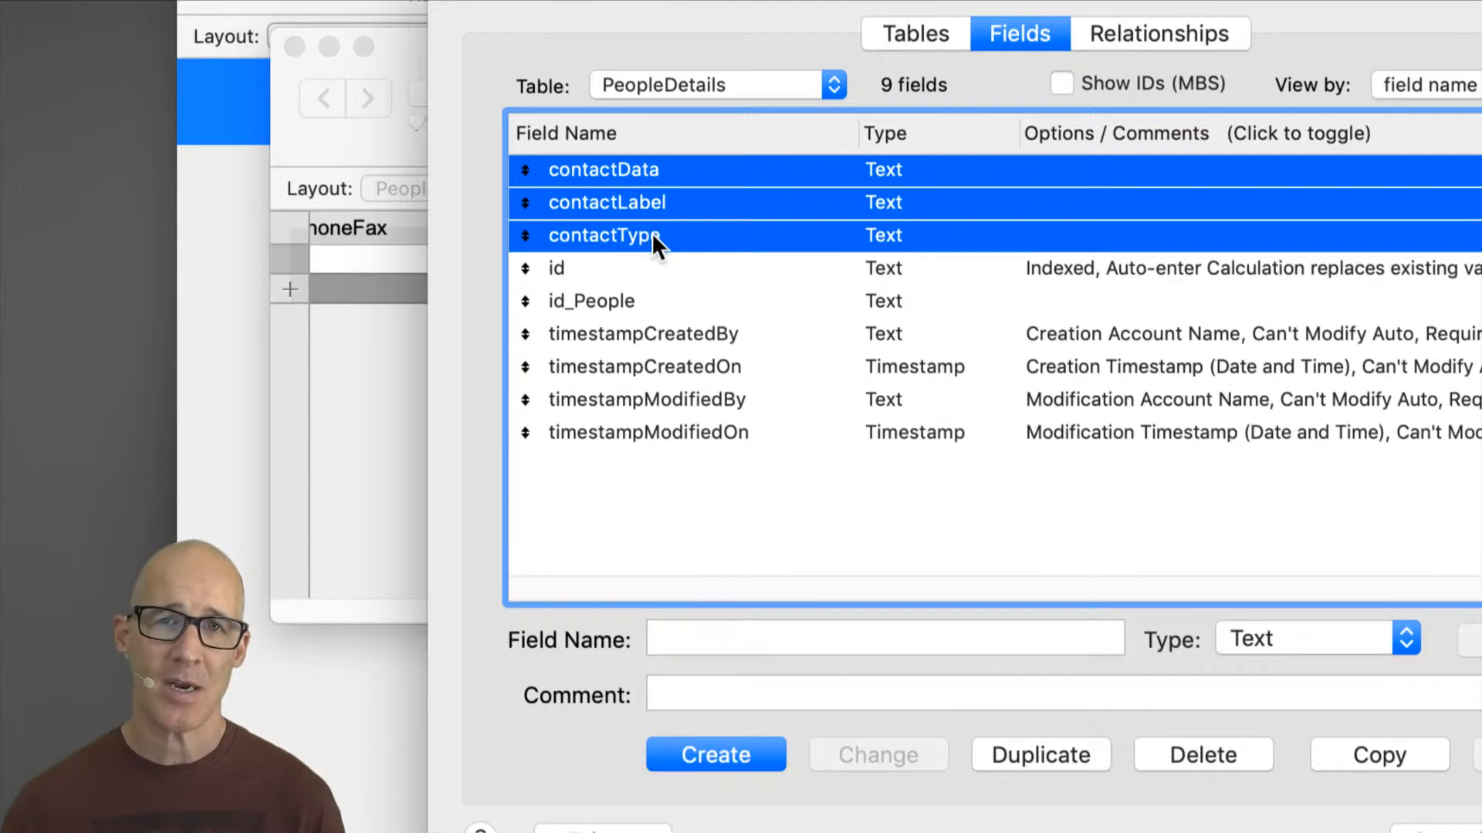
{"action": "left_click", "coordinate": [609, 306]}
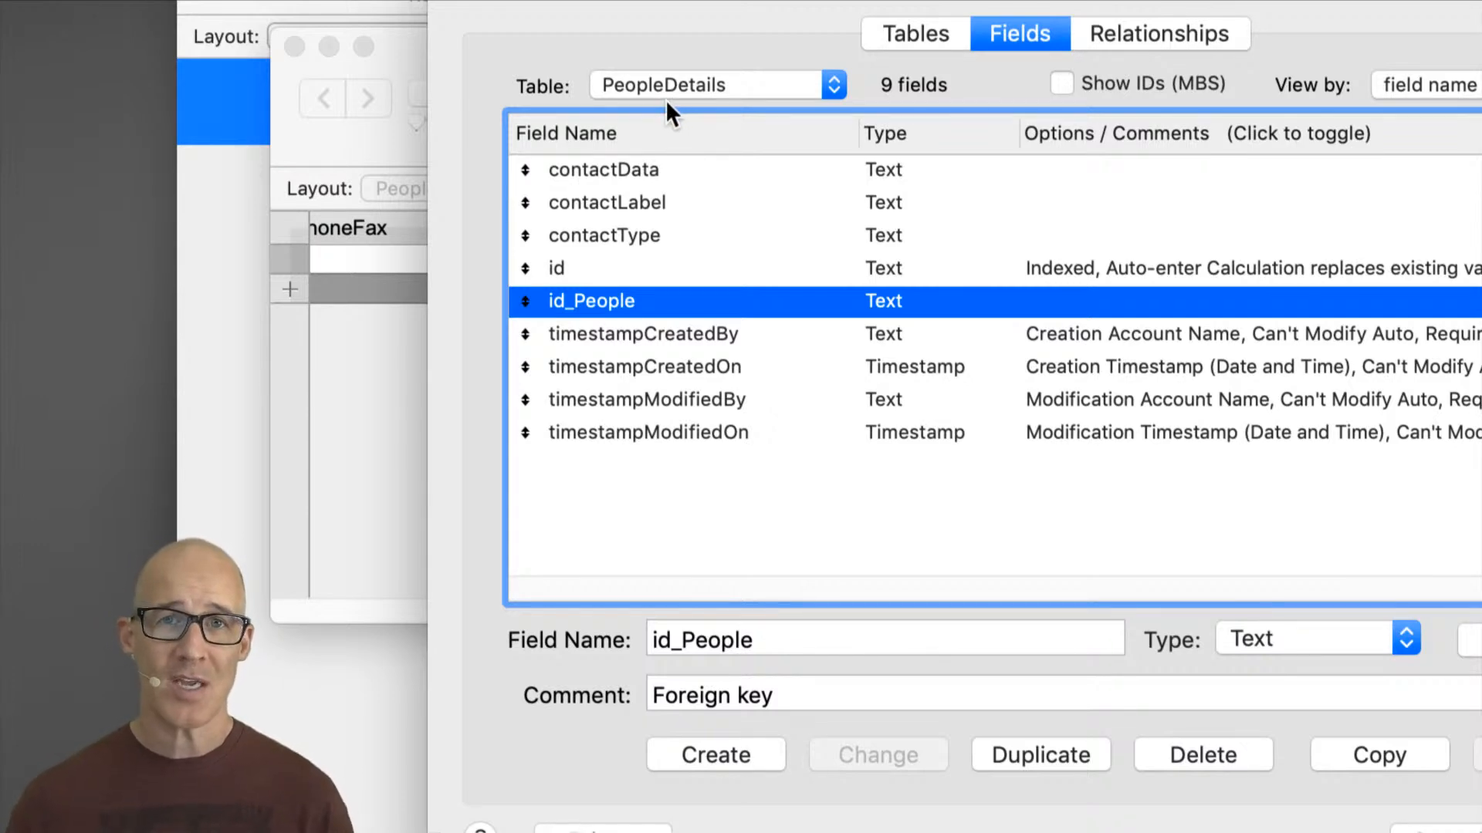
Step: Rename the PeopleDetails table to ContactDetails
{"action": "left_click", "coordinate": [919, 38]}
{"action": "left_click", "coordinate": [730, 699]}
{"action": "left_click_drag", "start_coordinate": [731, 698], "coordinate": [685, 676]}
{"action": "type", "text": "ContactDetails"}
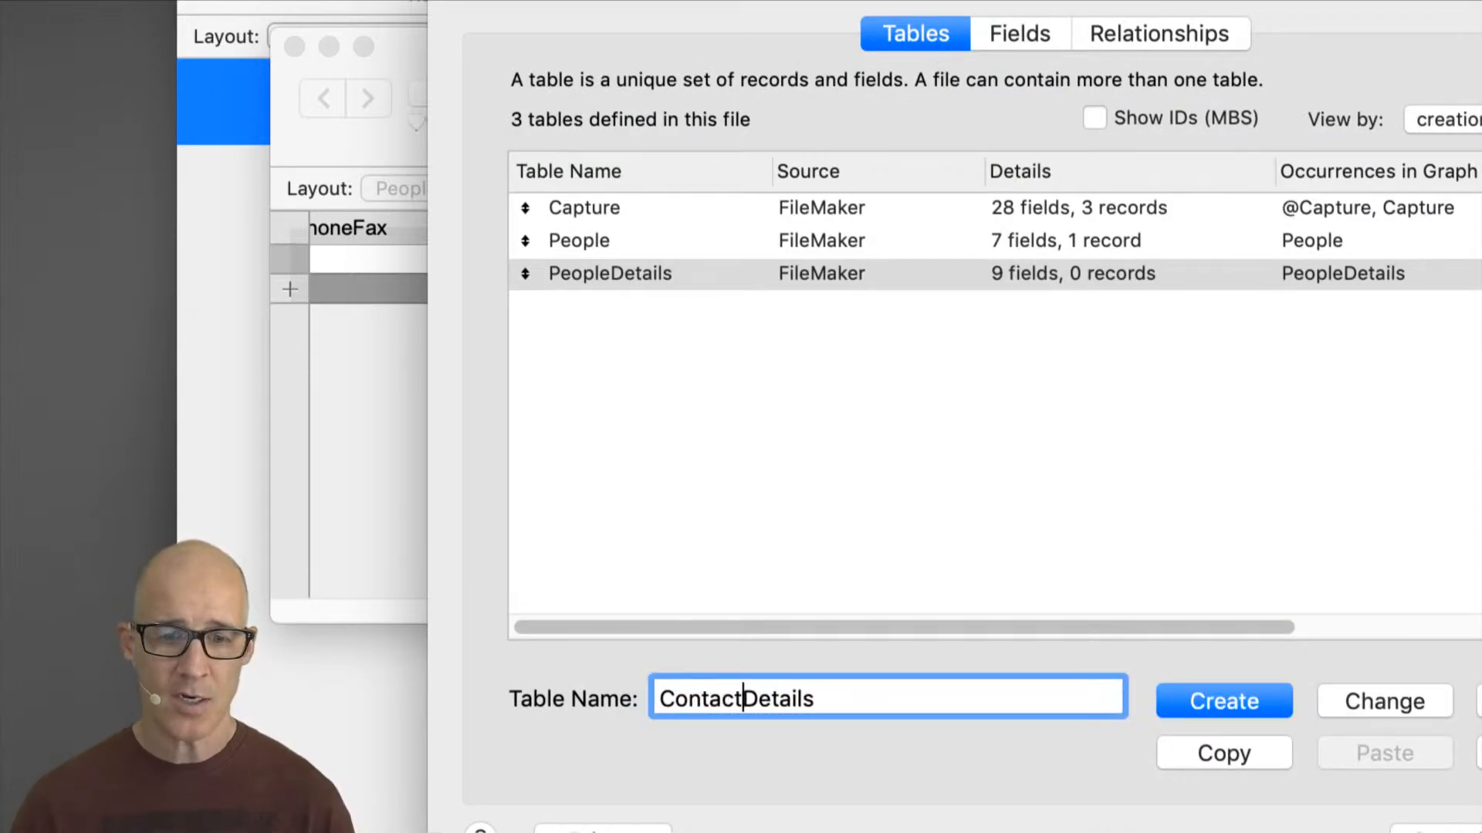
{"action": "left_click", "coordinate": [1352, 702]}
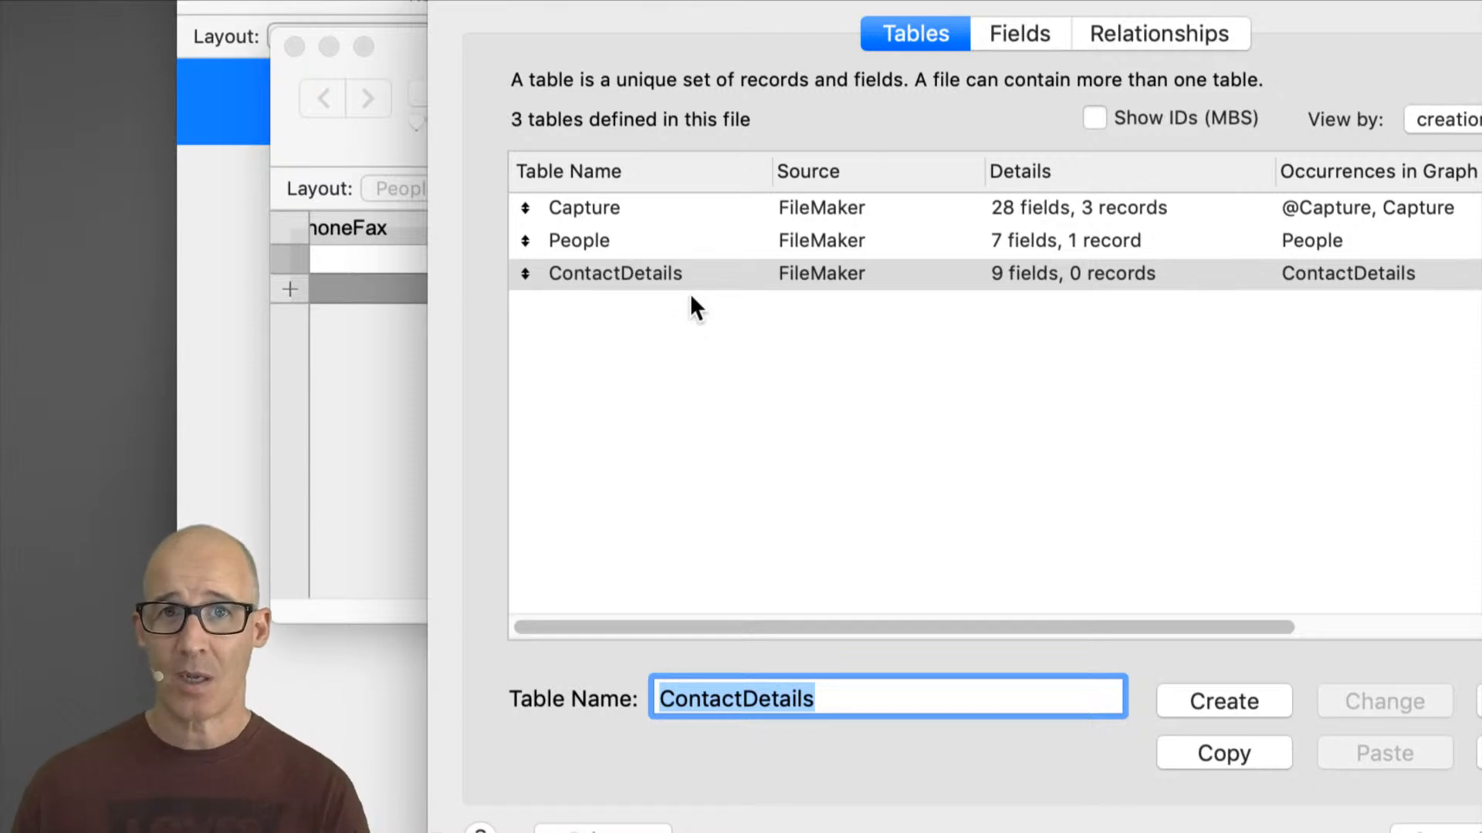
Step: Create a new table named Companies
{"action": "left_click", "coordinate": [660, 242]}
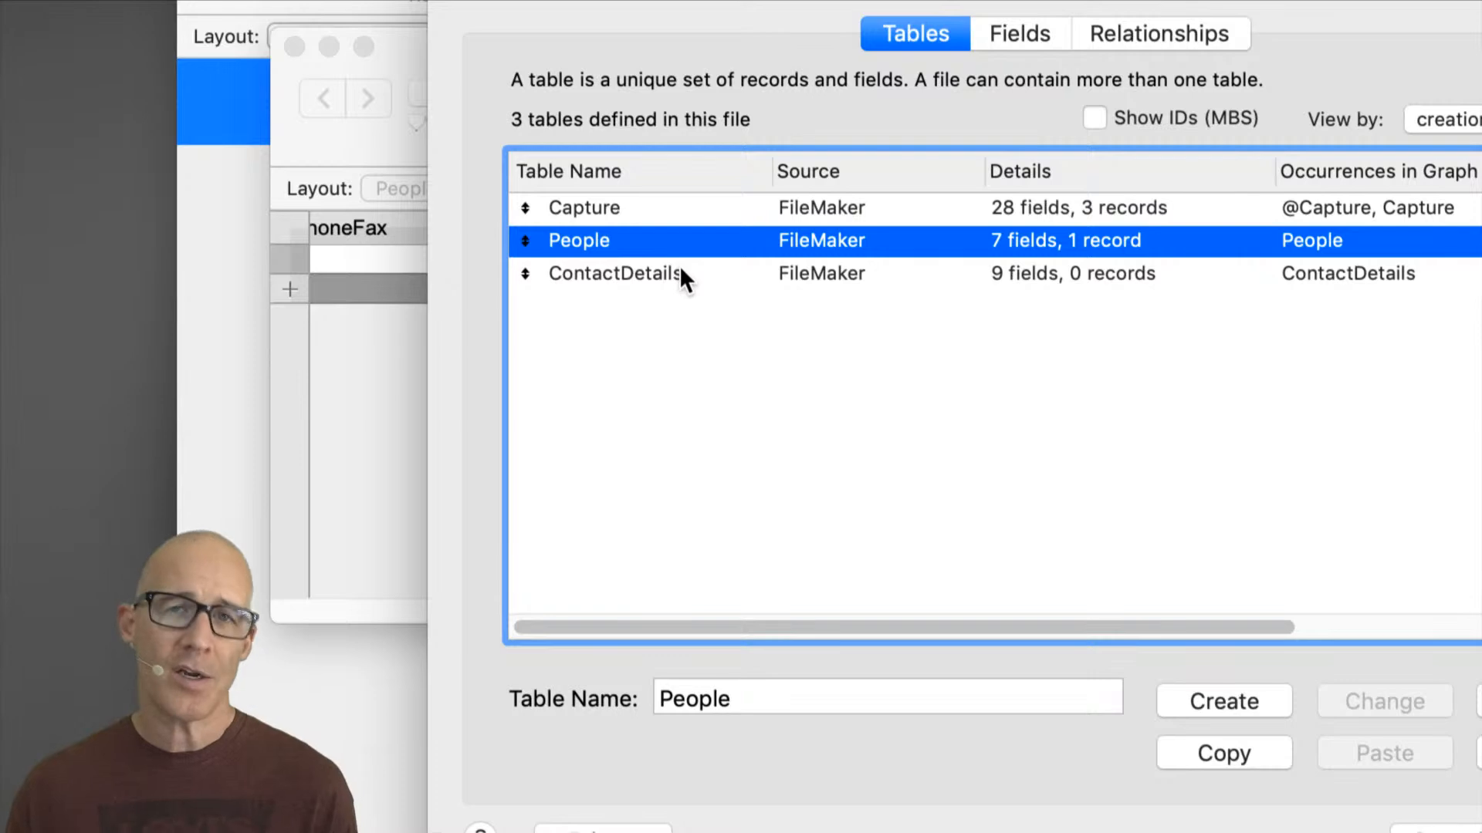
{"action": "double_click", "coordinate": [734, 697]}
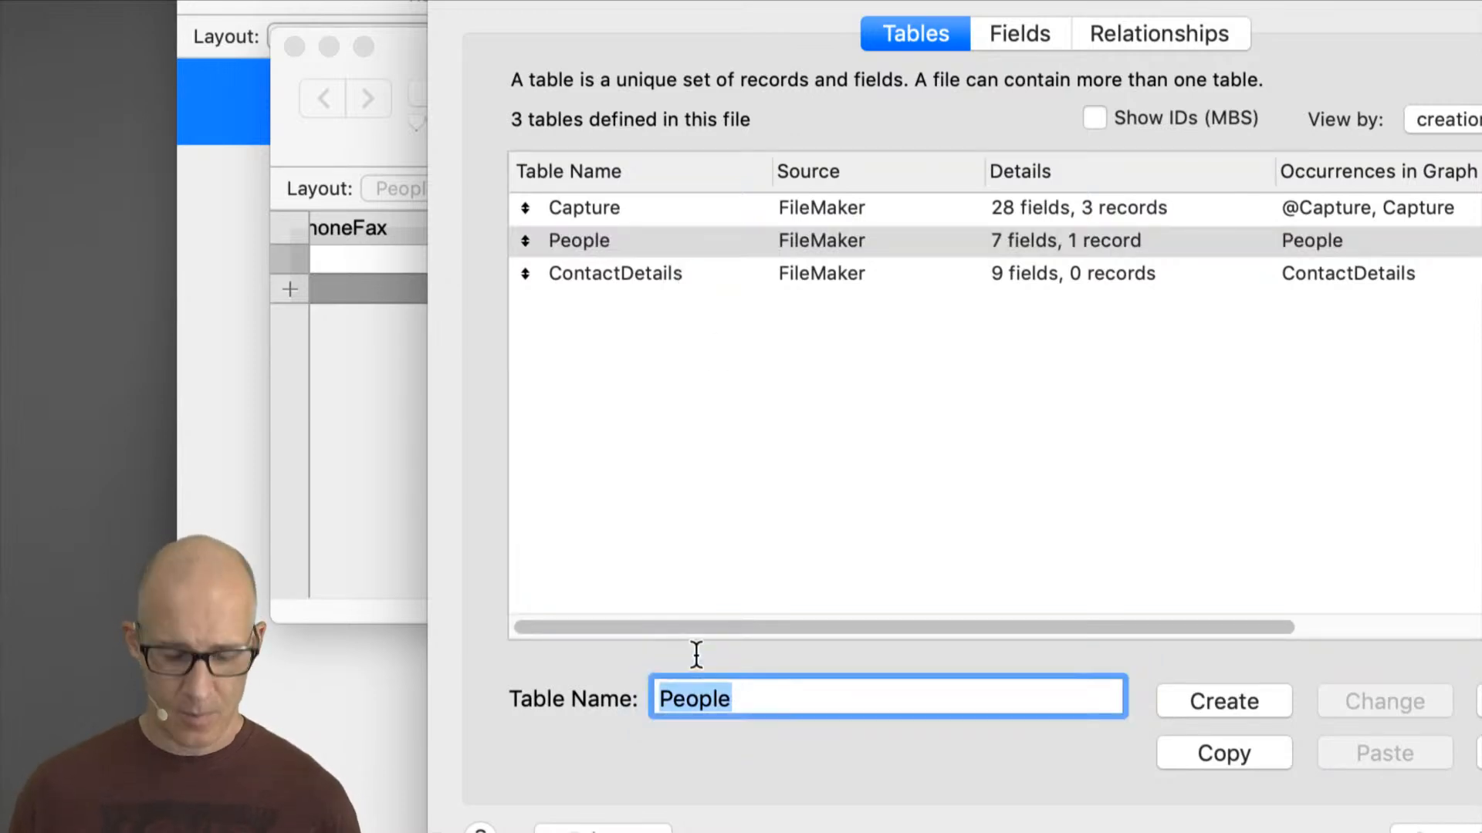
{"action": "type", "text": "Companie"}
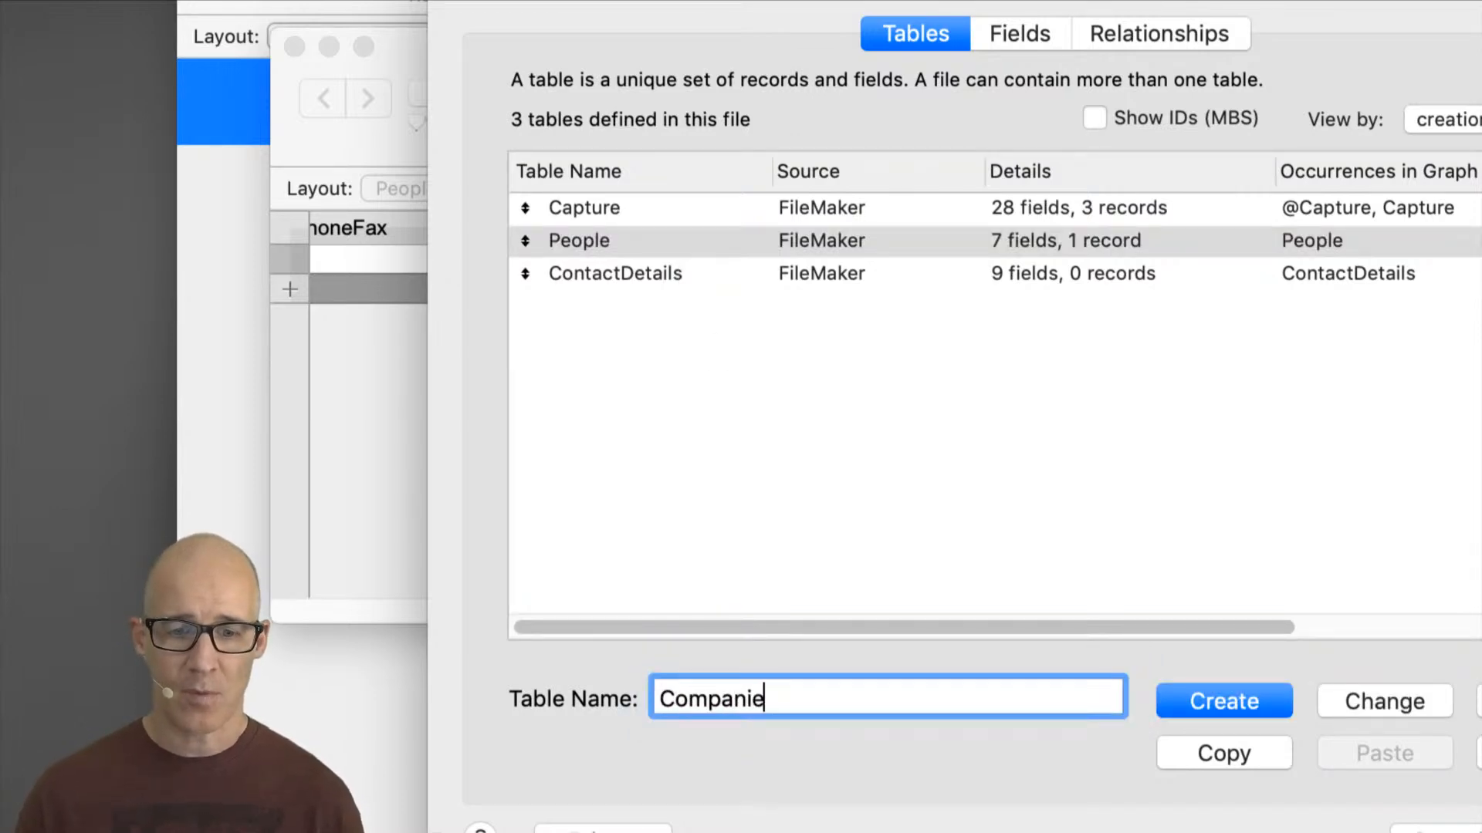
{"action": "key", "text": "BackSpace"}
{"action": "type", "text": "es"}
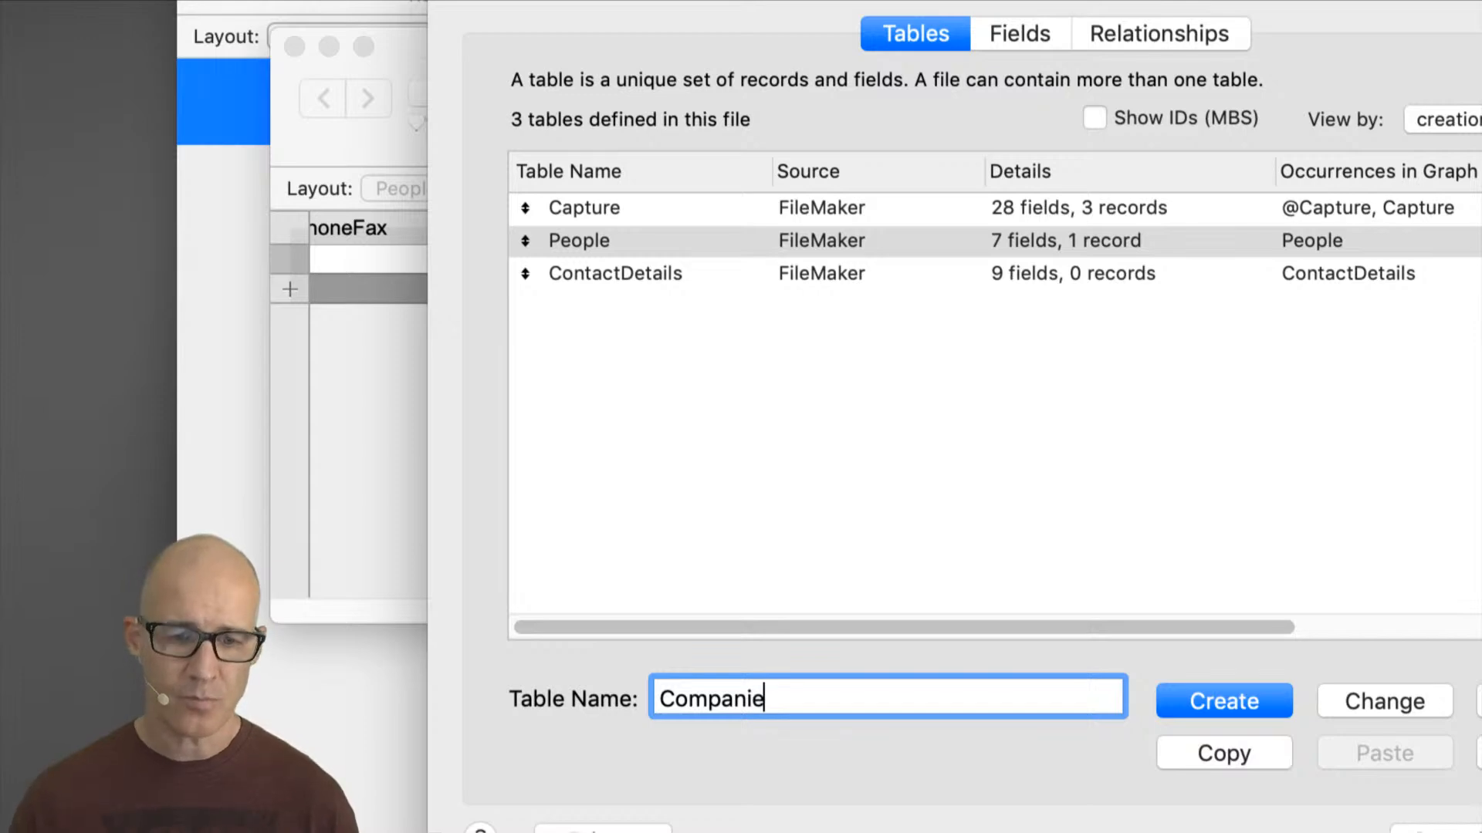
{"action": "left_click", "coordinate": [1266, 701]}
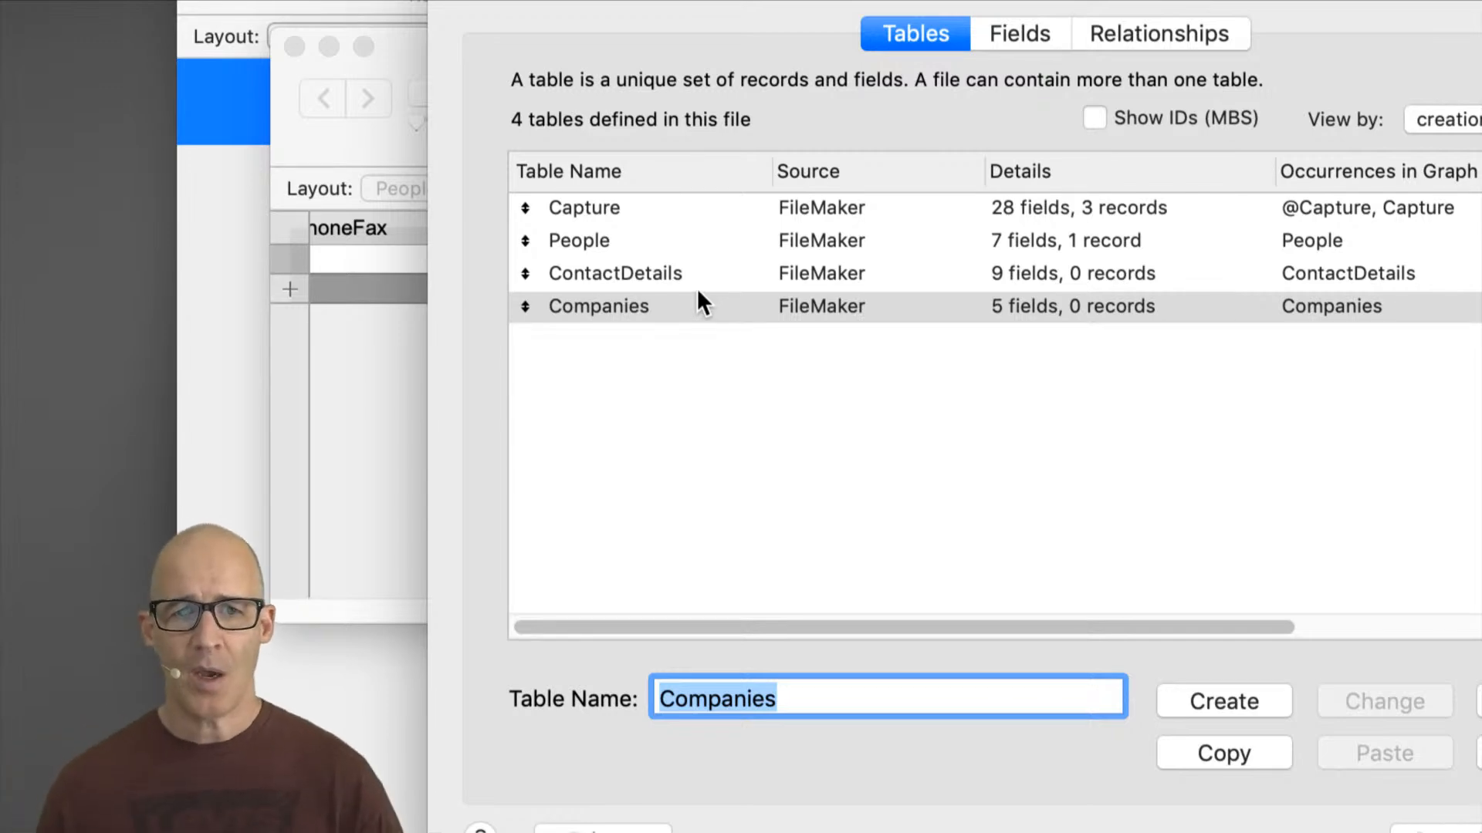
Step: Select the People, ContactDetails and Companies tables together in the table list to compare them
{"action": "left_click", "coordinate": [615, 244]}
{"action": "left_click", "coordinate": [641, 302], "text": "shift"}
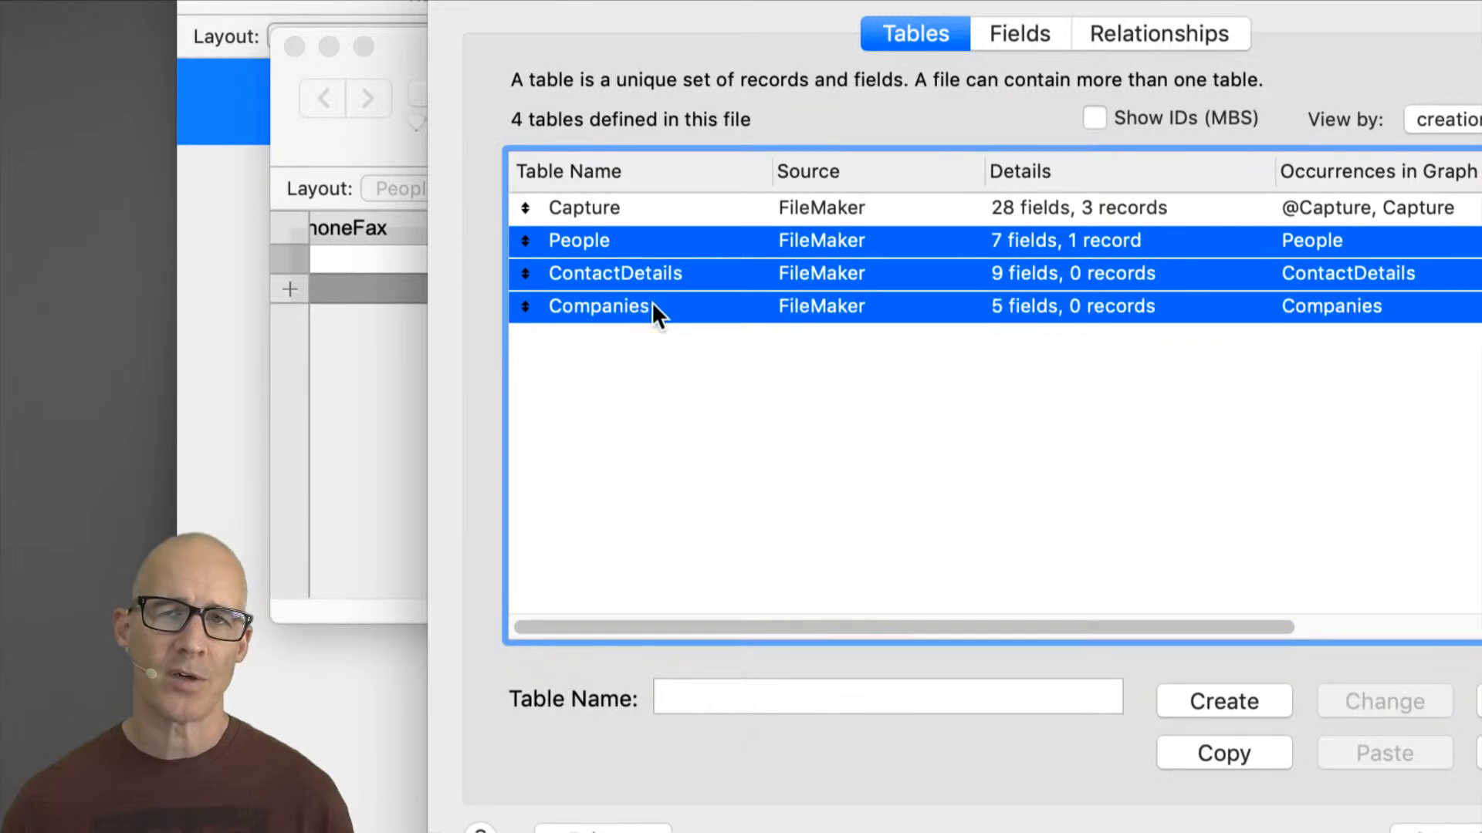
{"action": "left_click", "coordinate": [674, 327]}
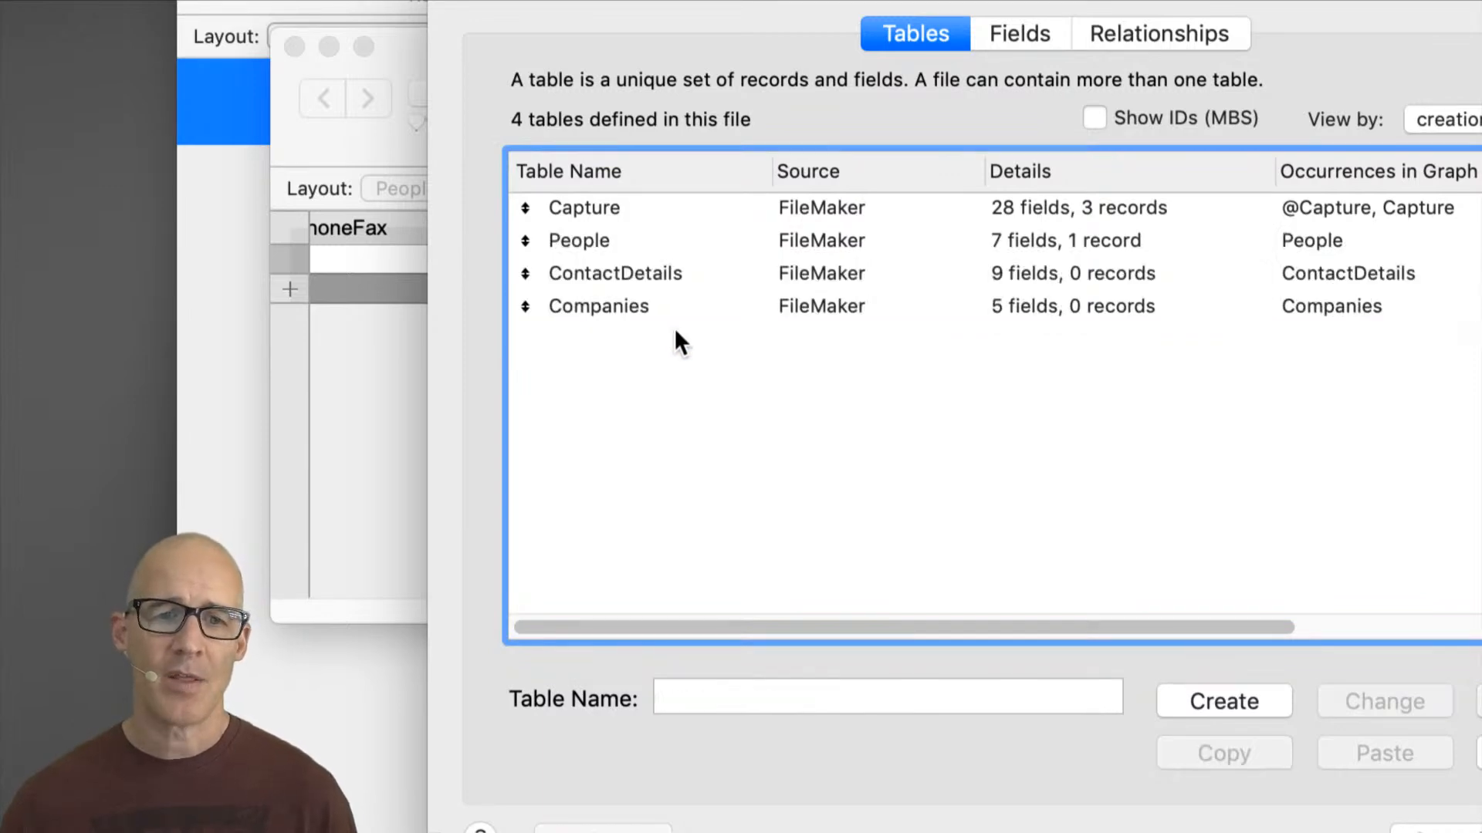
Step: Create another new table named Company
{"action": "left_click", "coordinate": [636, 308]}
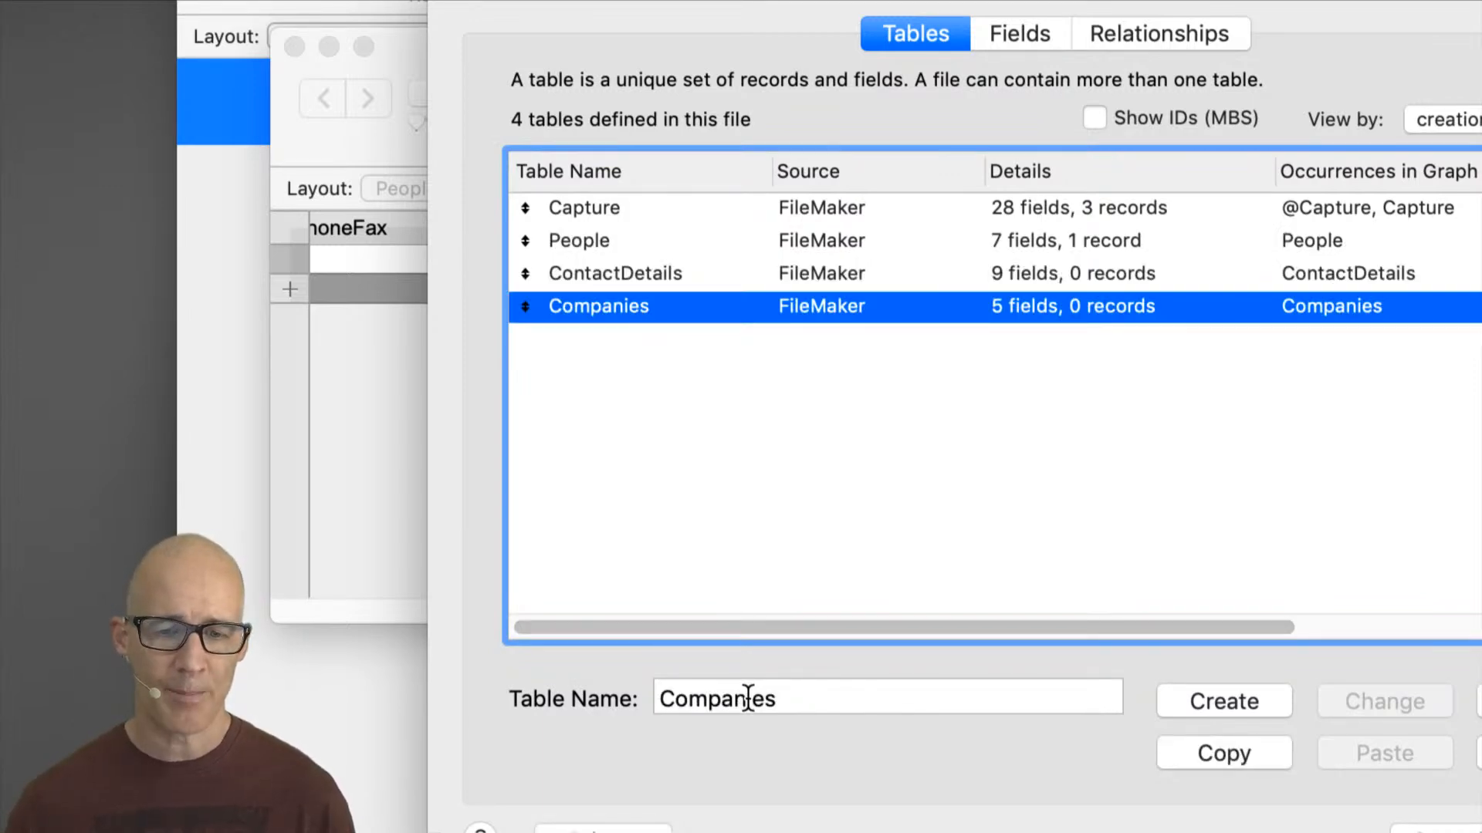
{"action": "left_click_drag", "start_coordinate": [746, 698], "coordinate": [822, 710]}
{"action": "type", "text": "y"}
{"action": "left_click", "coordinate": [1210, 699]}
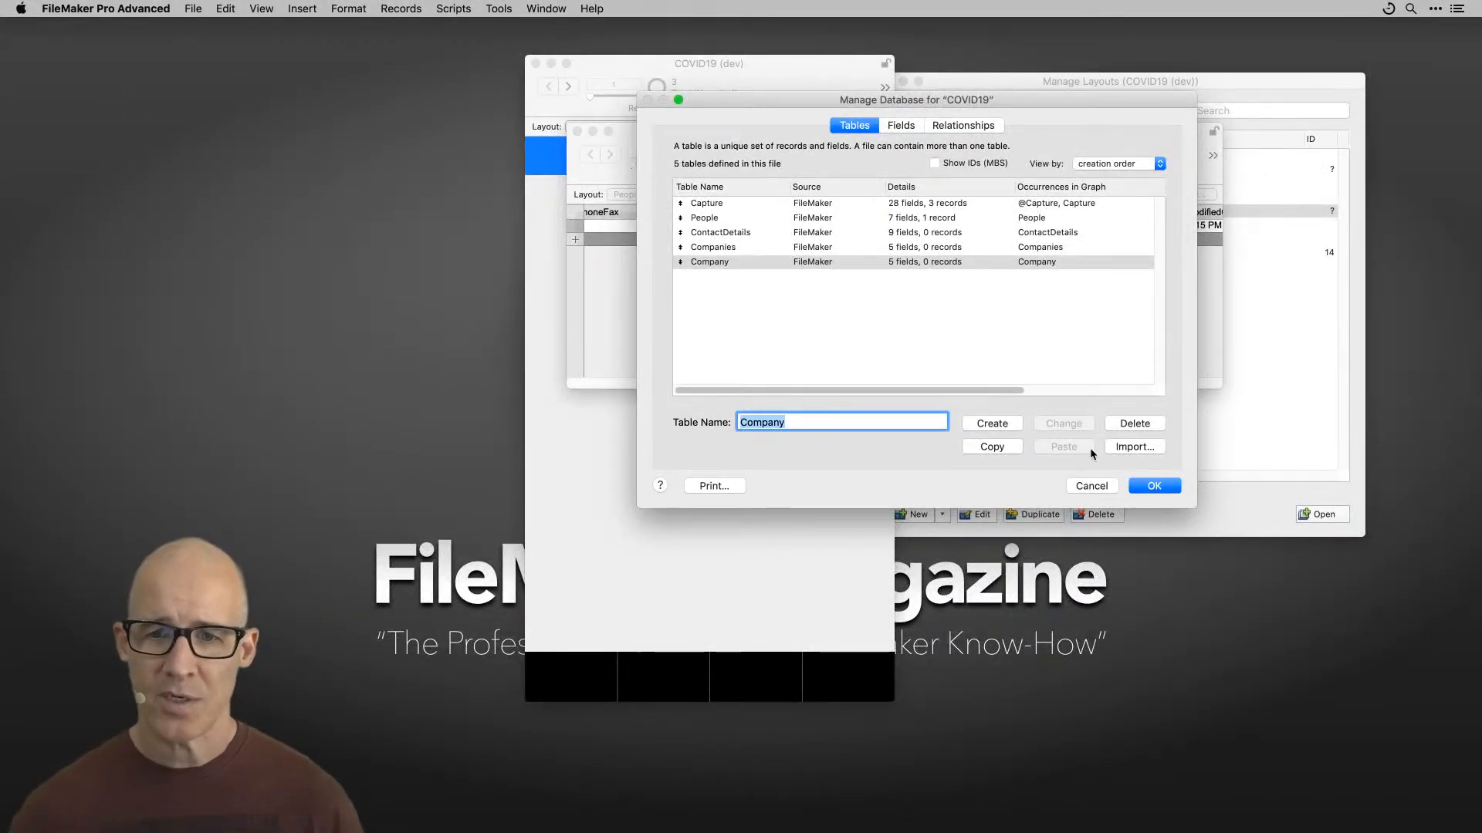
Step: Rename the Company table to Unused
{"action": "left_click_drag", "start_coordinate": [800, 424], "coordinate": [727, 396]}
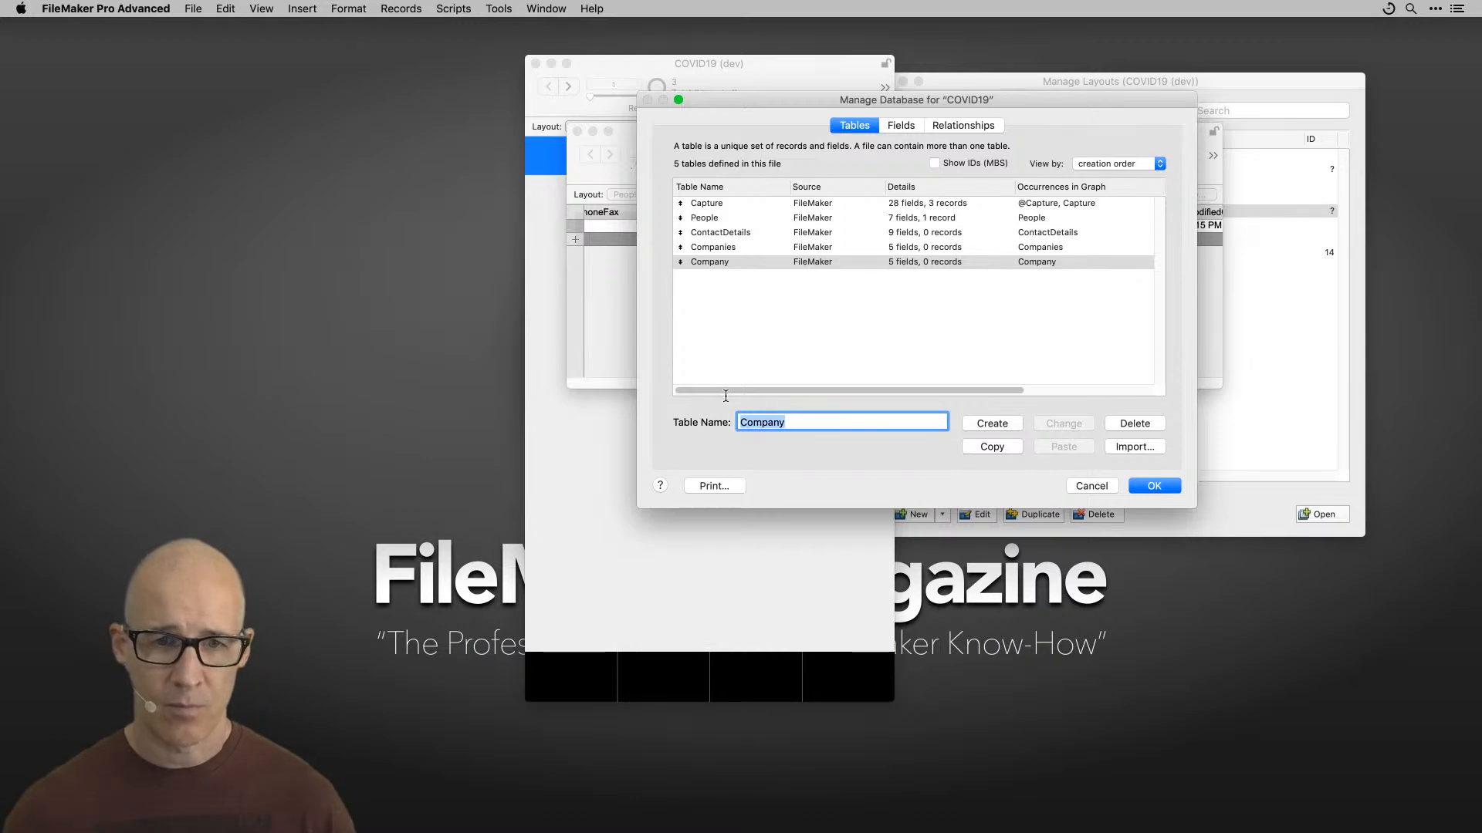
{"action": "type", "text": "Unused"}
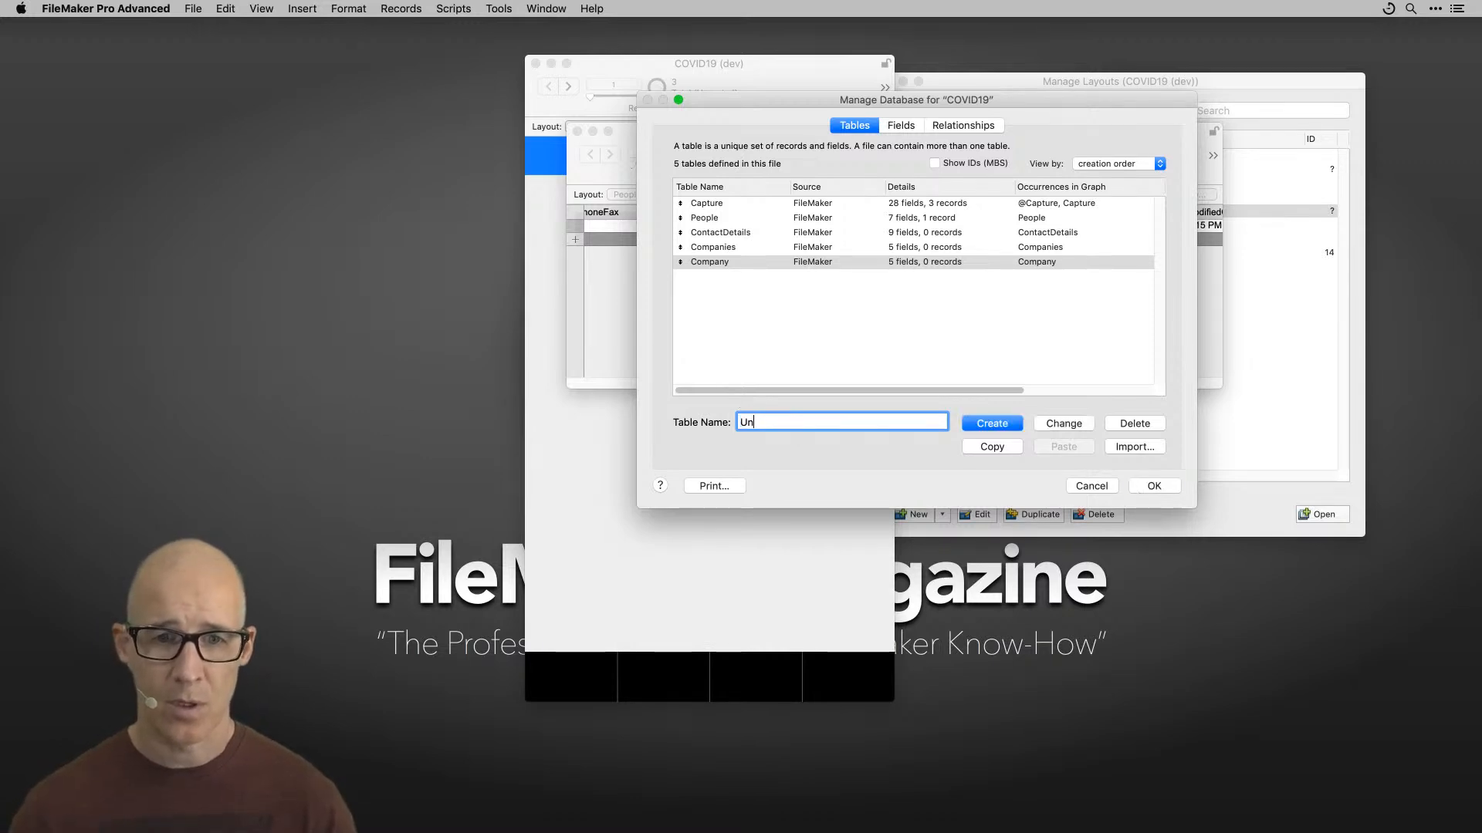
{"action": "left_click", "coordinate": [1071, 423]}
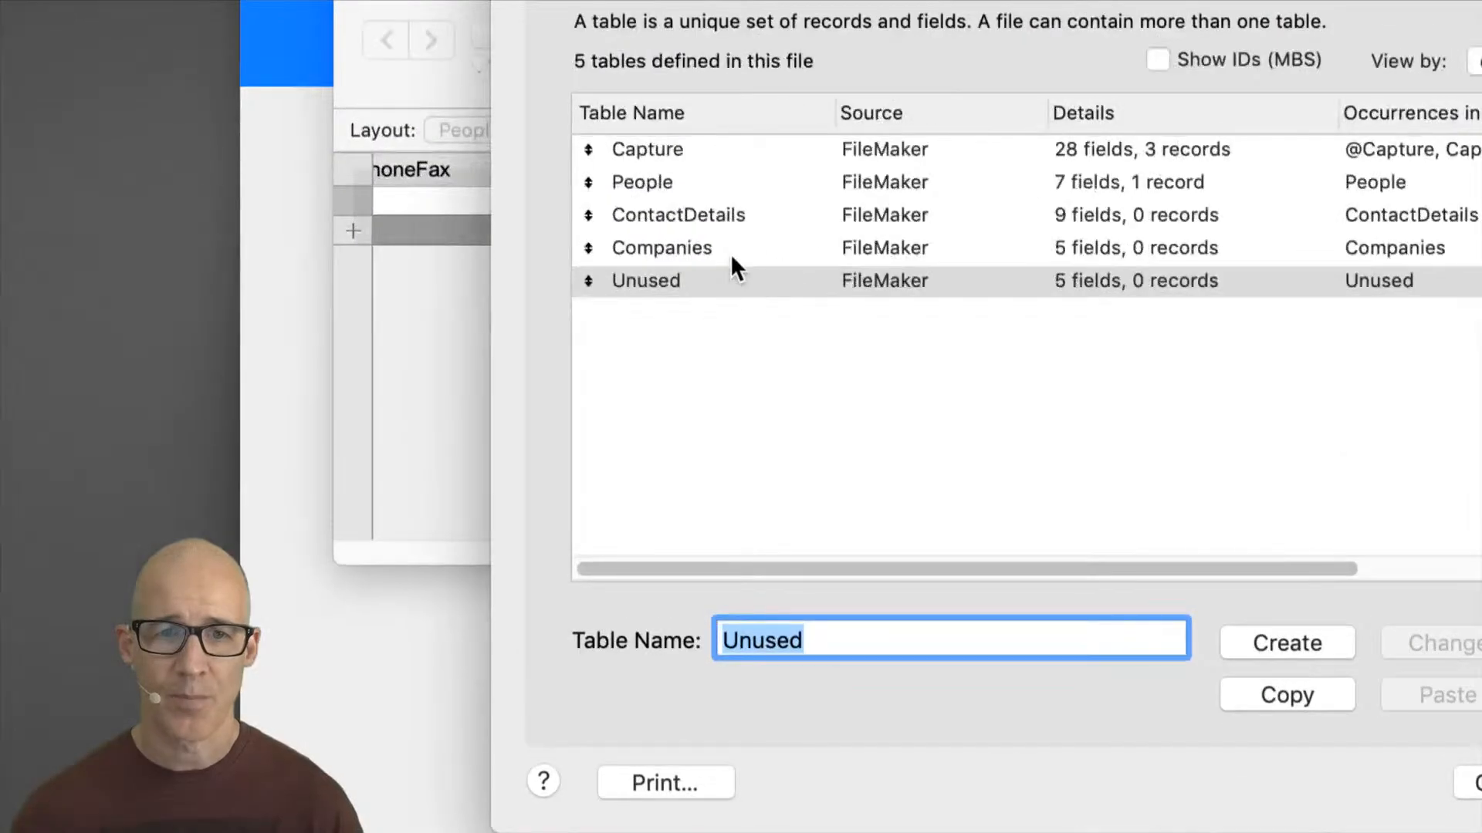
Step: Review the tables list and open the fields of the Companies and ContactDetails tables
{"action": "left_click", "coordinate": [741, 249]}
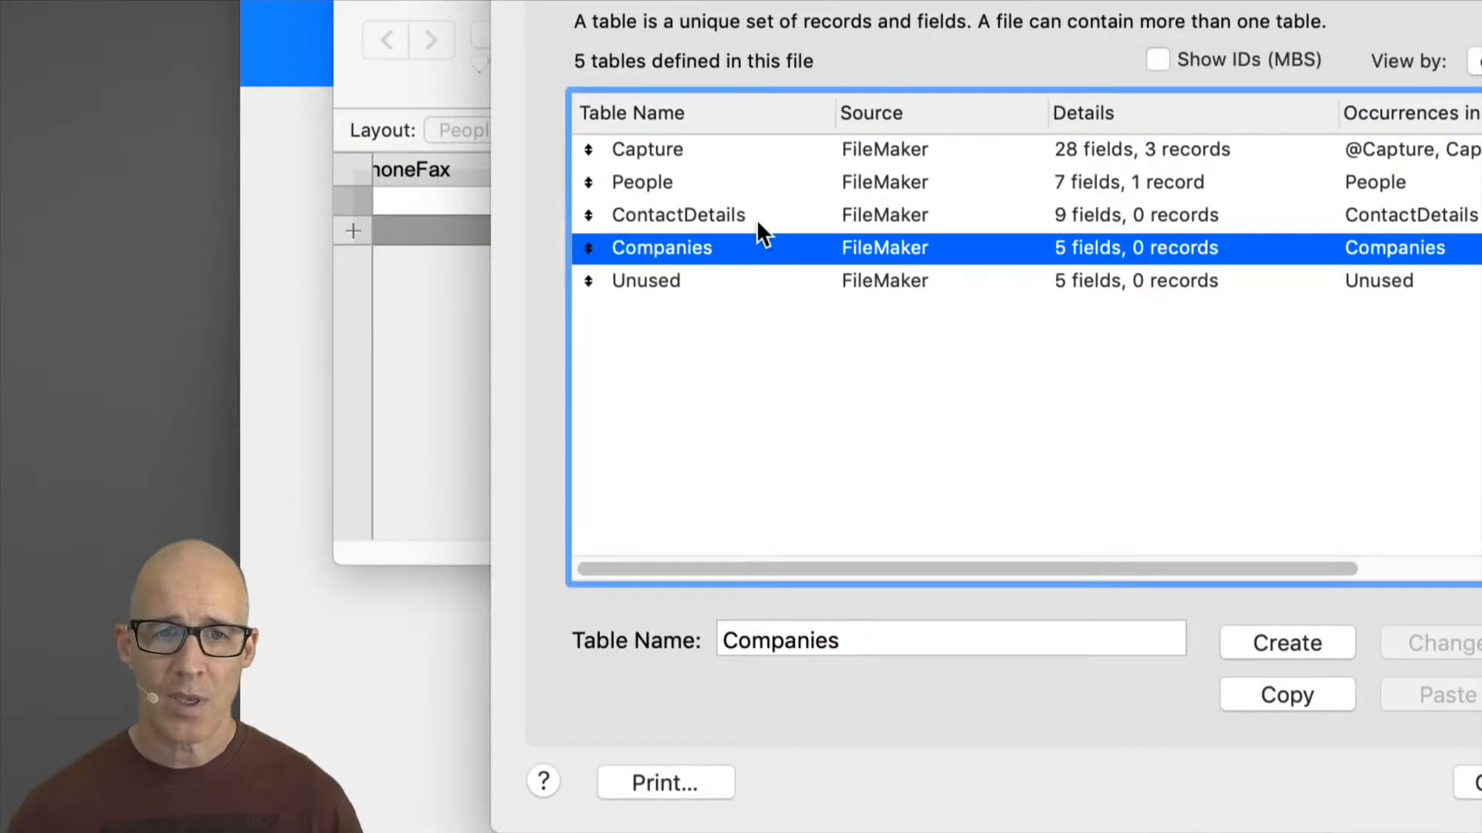
{"action": "left_click", "coordinate": [694, 279]}
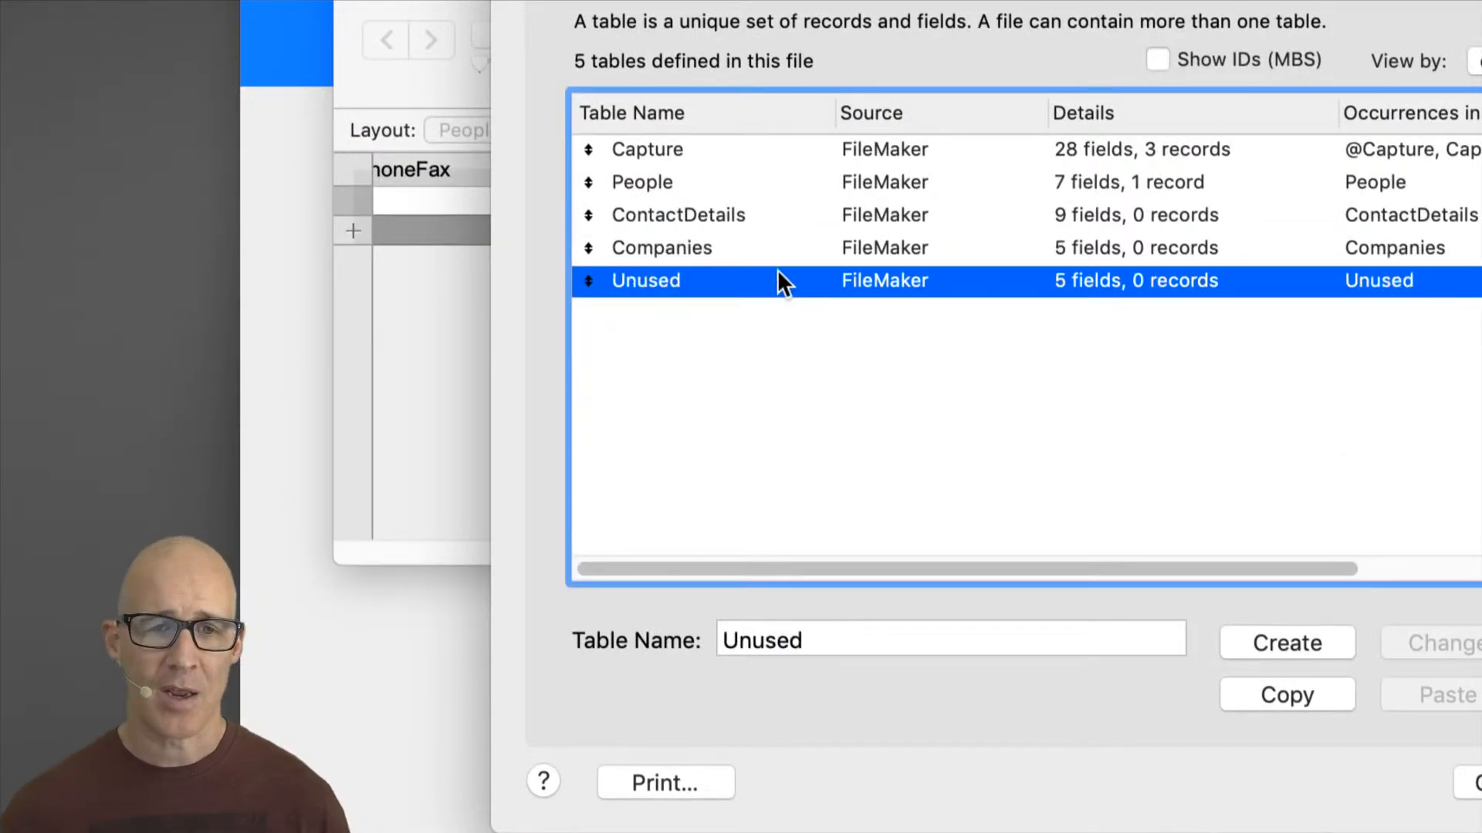
{"action": "left_click", "coordinate": [740, 247]}
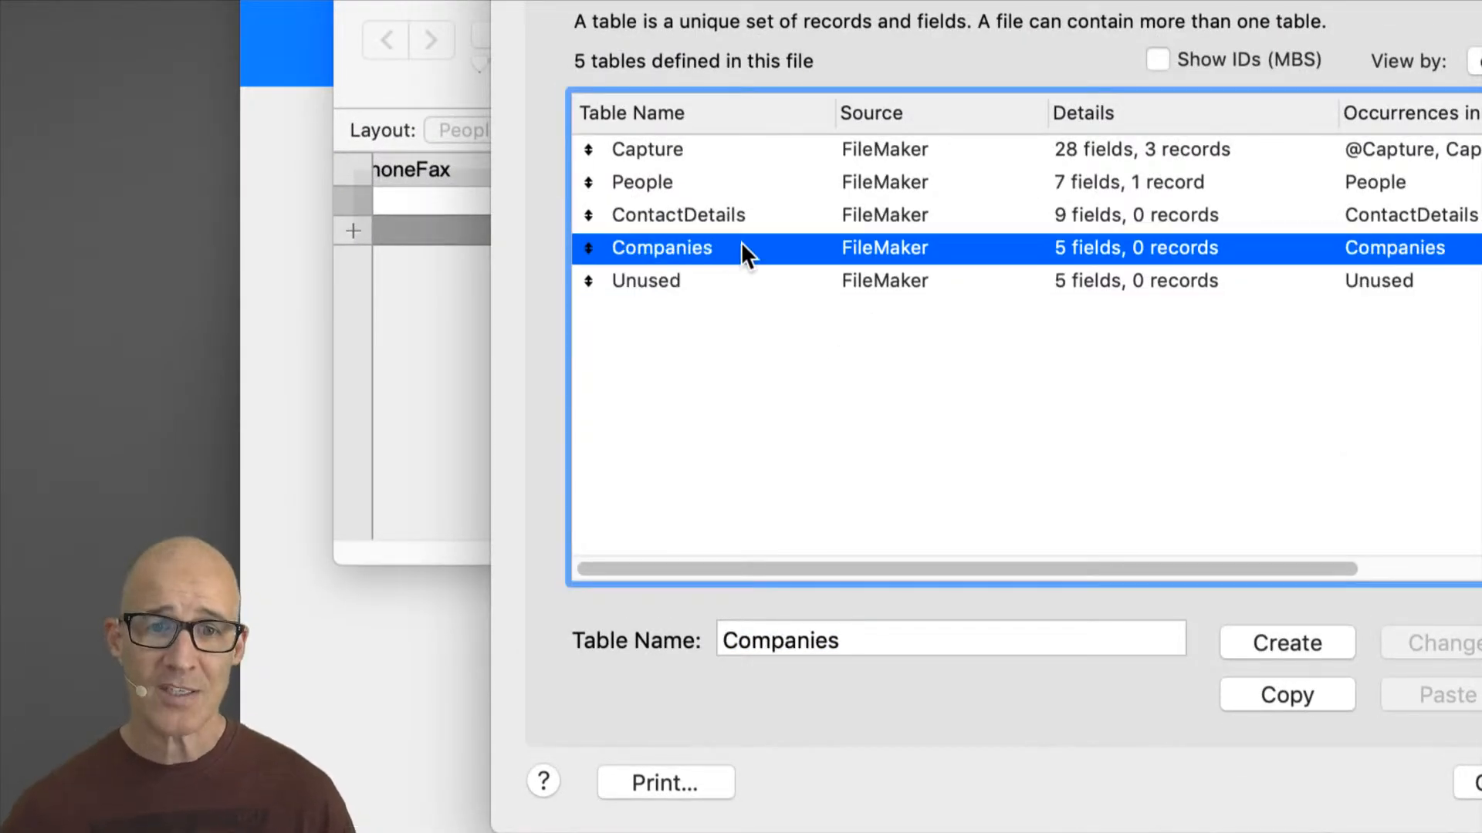
{"action": "left_click", "coordinate": [700, 216]}
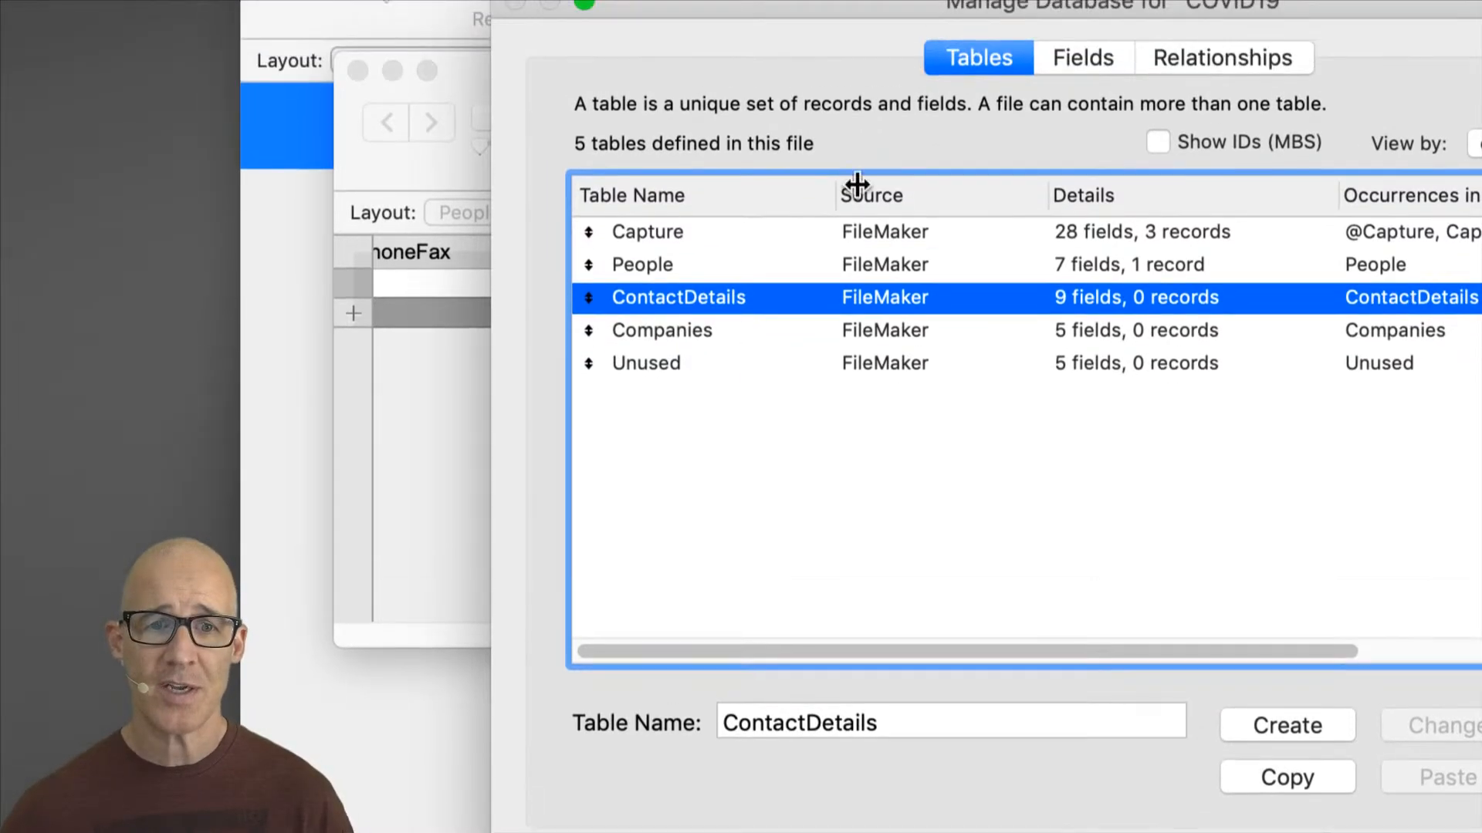
{"action": "double_click", "coordinate": [716, 330]}
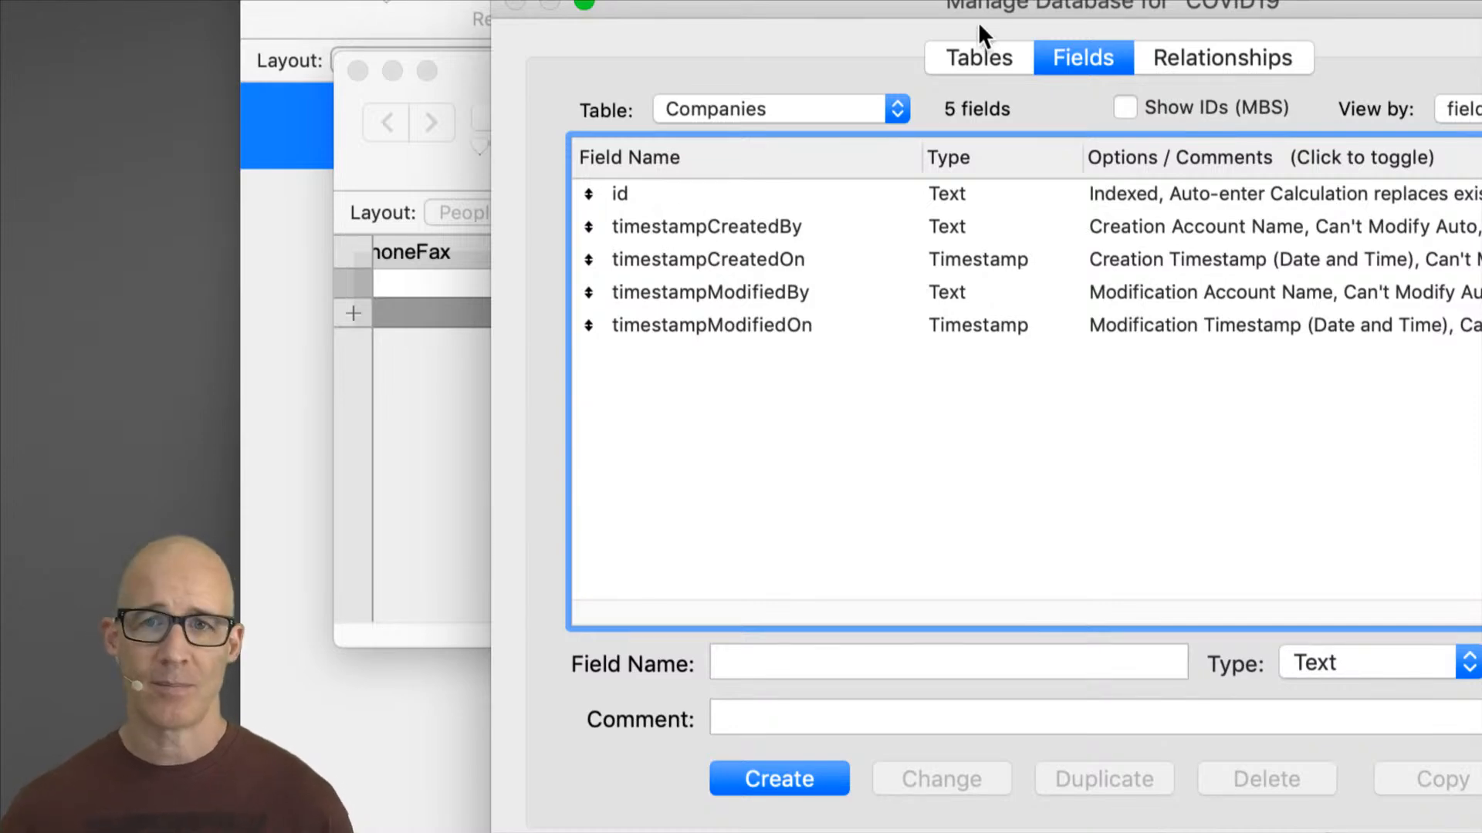
{"action": "left_click", "coordinate": [986, 58]}
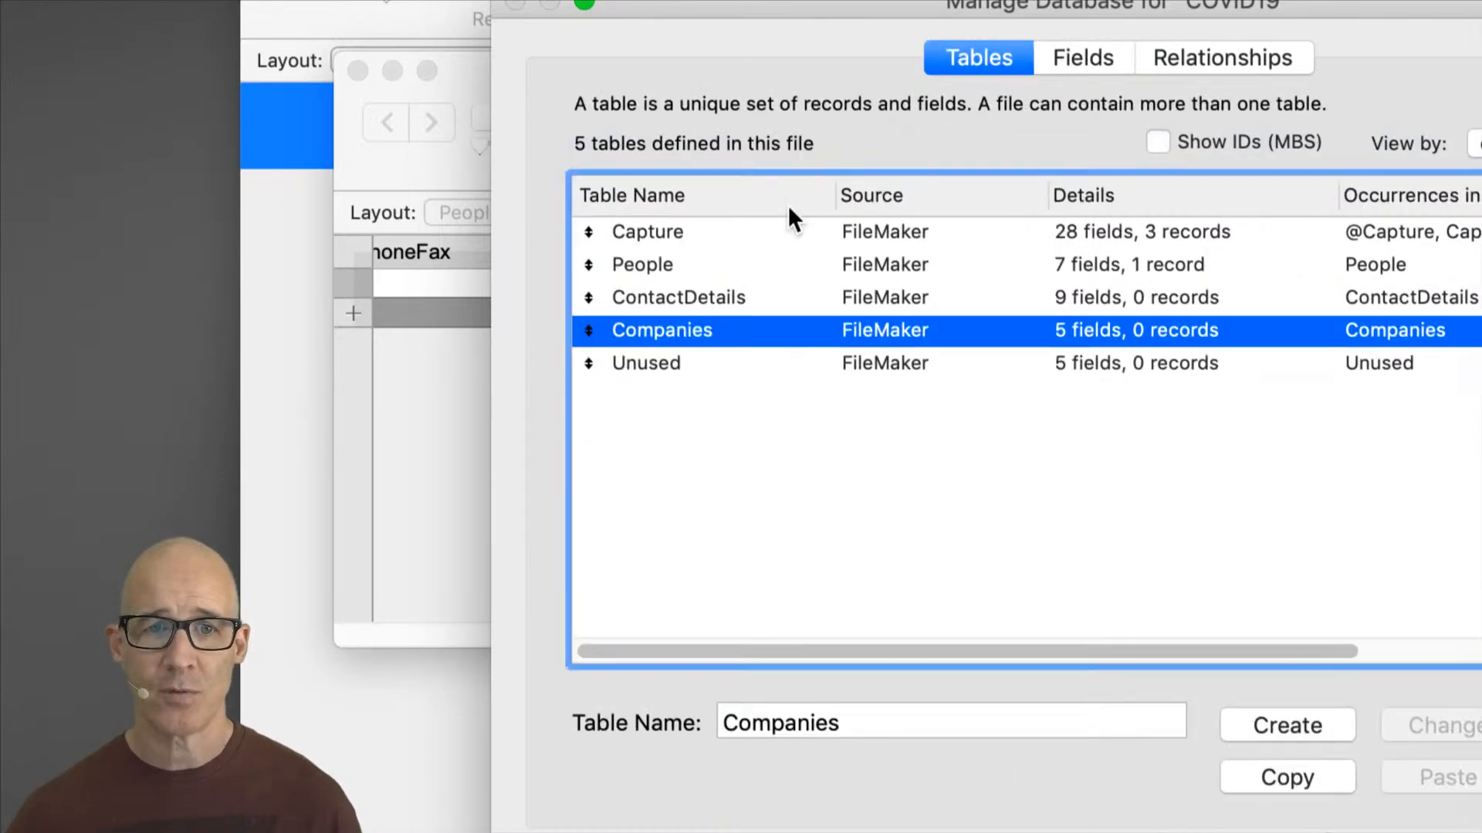
{"action": "left_click", "coordinate": [687, 297]}
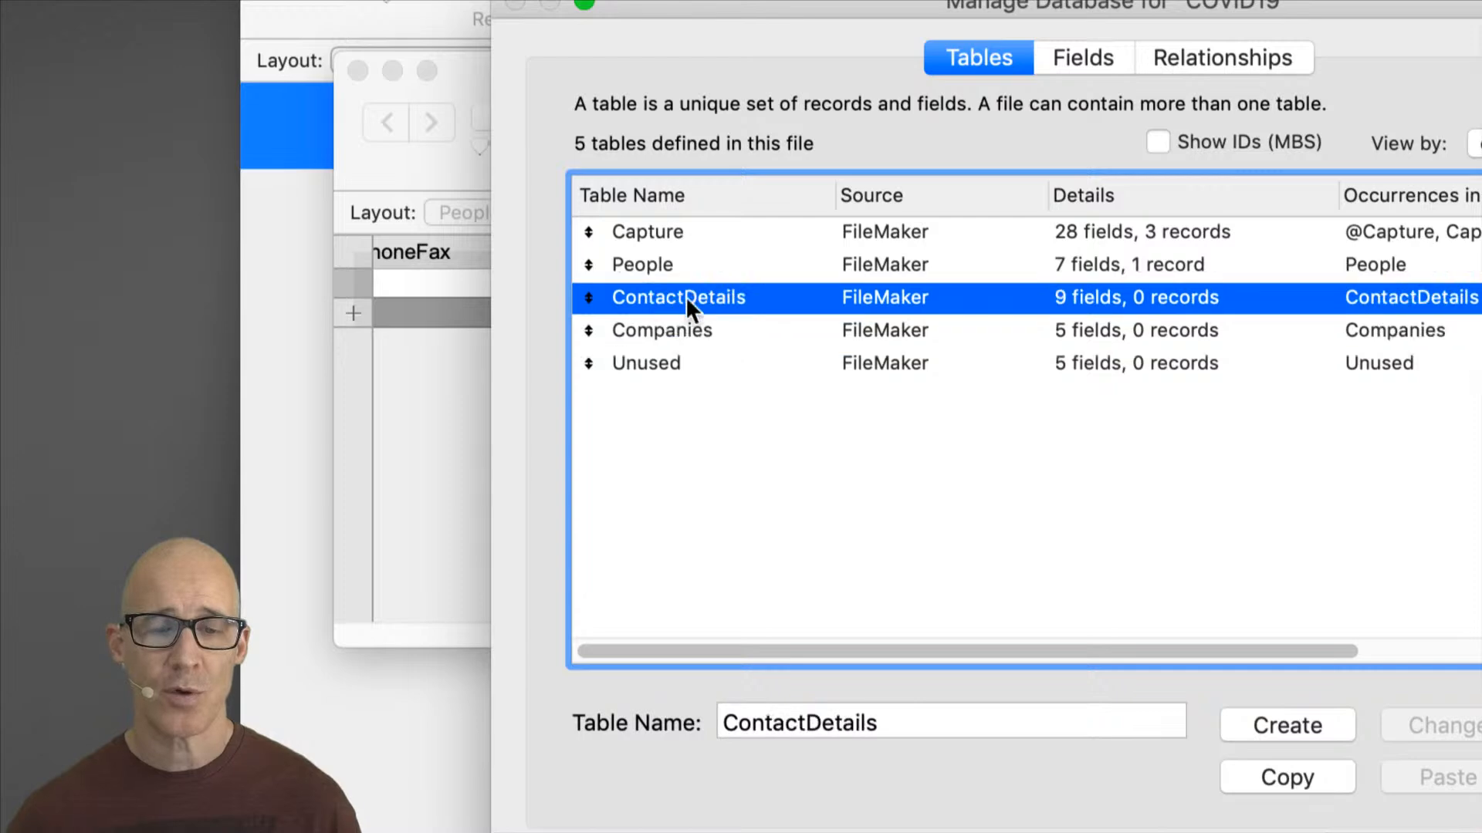
{"action": "double_click", "coordinate": [640, 296]}
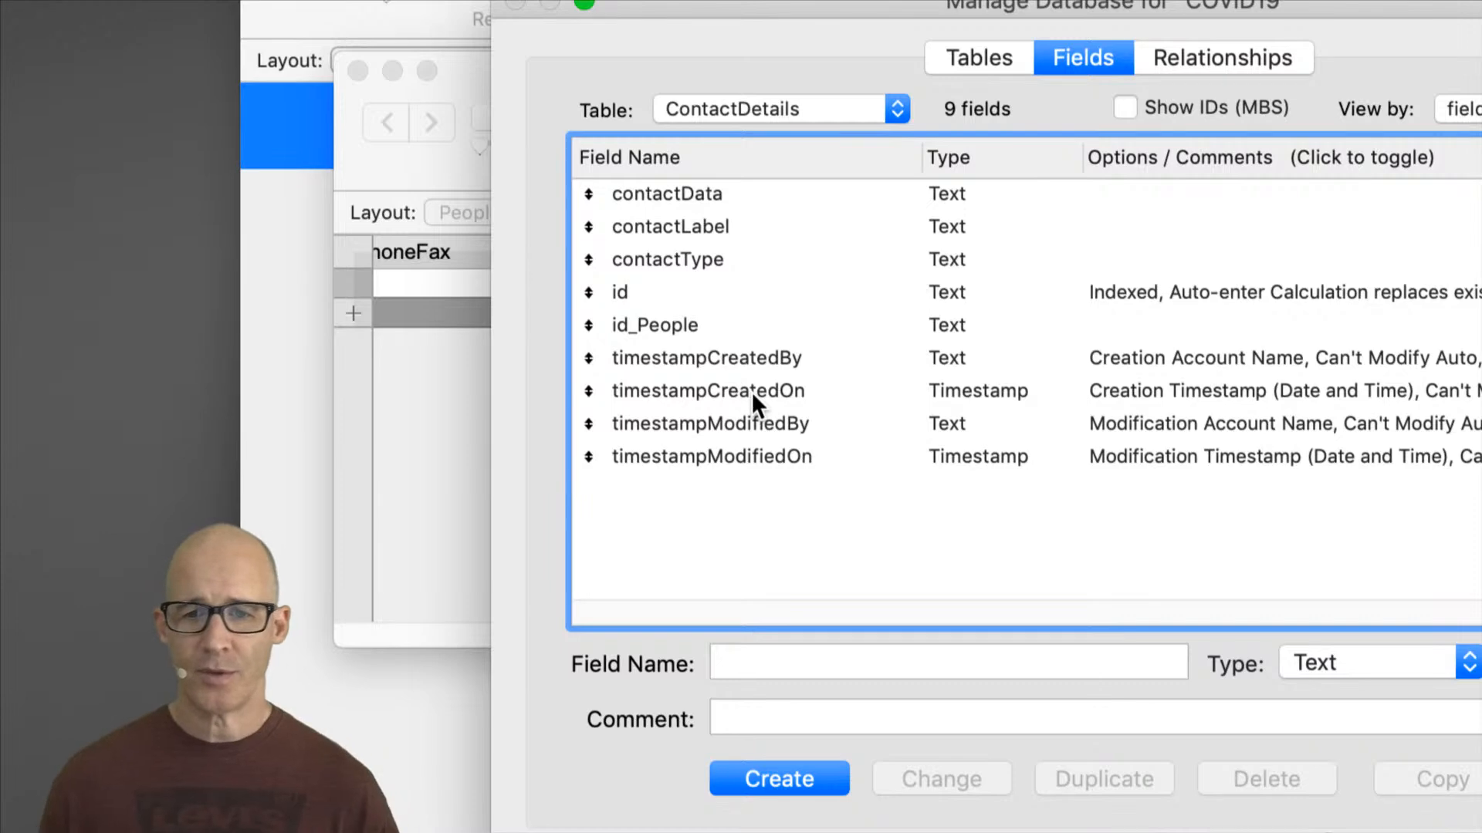
Step: Create a text foreign key field id_Companies in ContactDetails, reusing the id_People field's name and Foreign key comment
{"action": "left_click", "coordinate": [679, 202]}
{"action": "left_click", "coordinate": [687, 253], "text": "shift"}
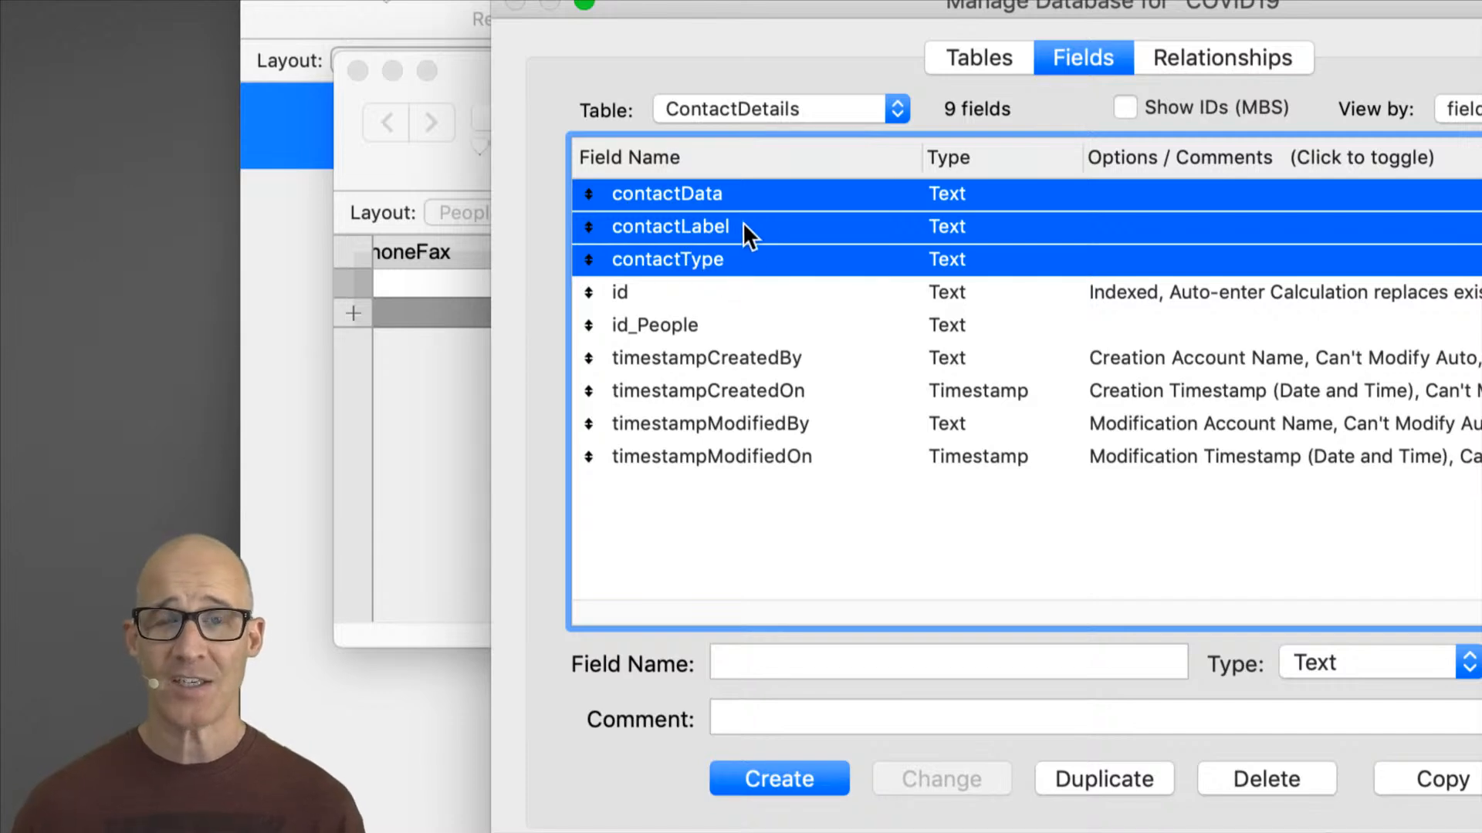
{"action": "left_click", "coordinate": [716, 193]}
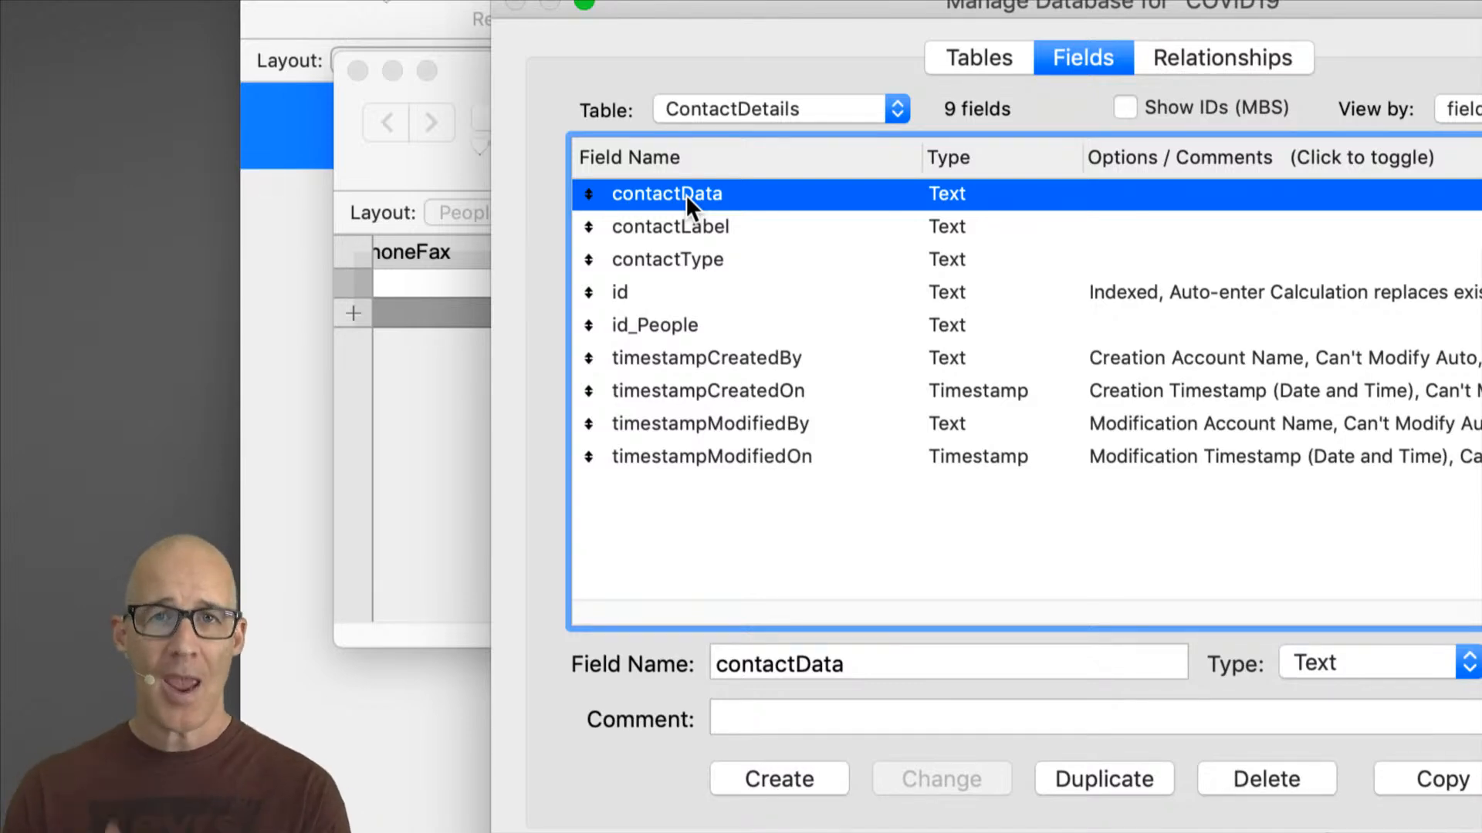
{"action": "left_click", "coordinate": [655, 325]}
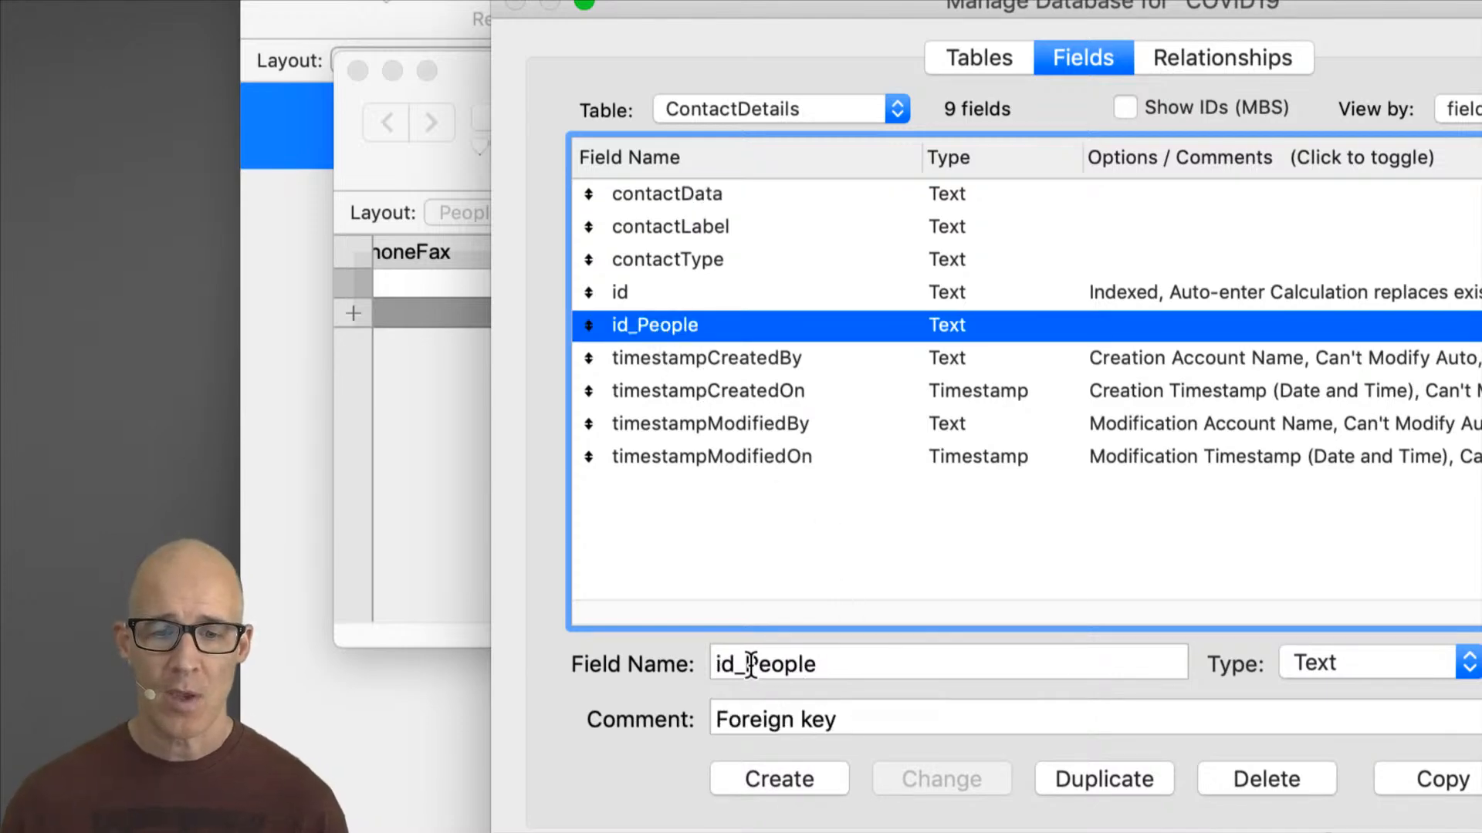
{"action": "left_click_drag", "start_coordinate": [743, 665], "coordinate": [842, 666]}
{"action": "type", "text": "_Companies"}
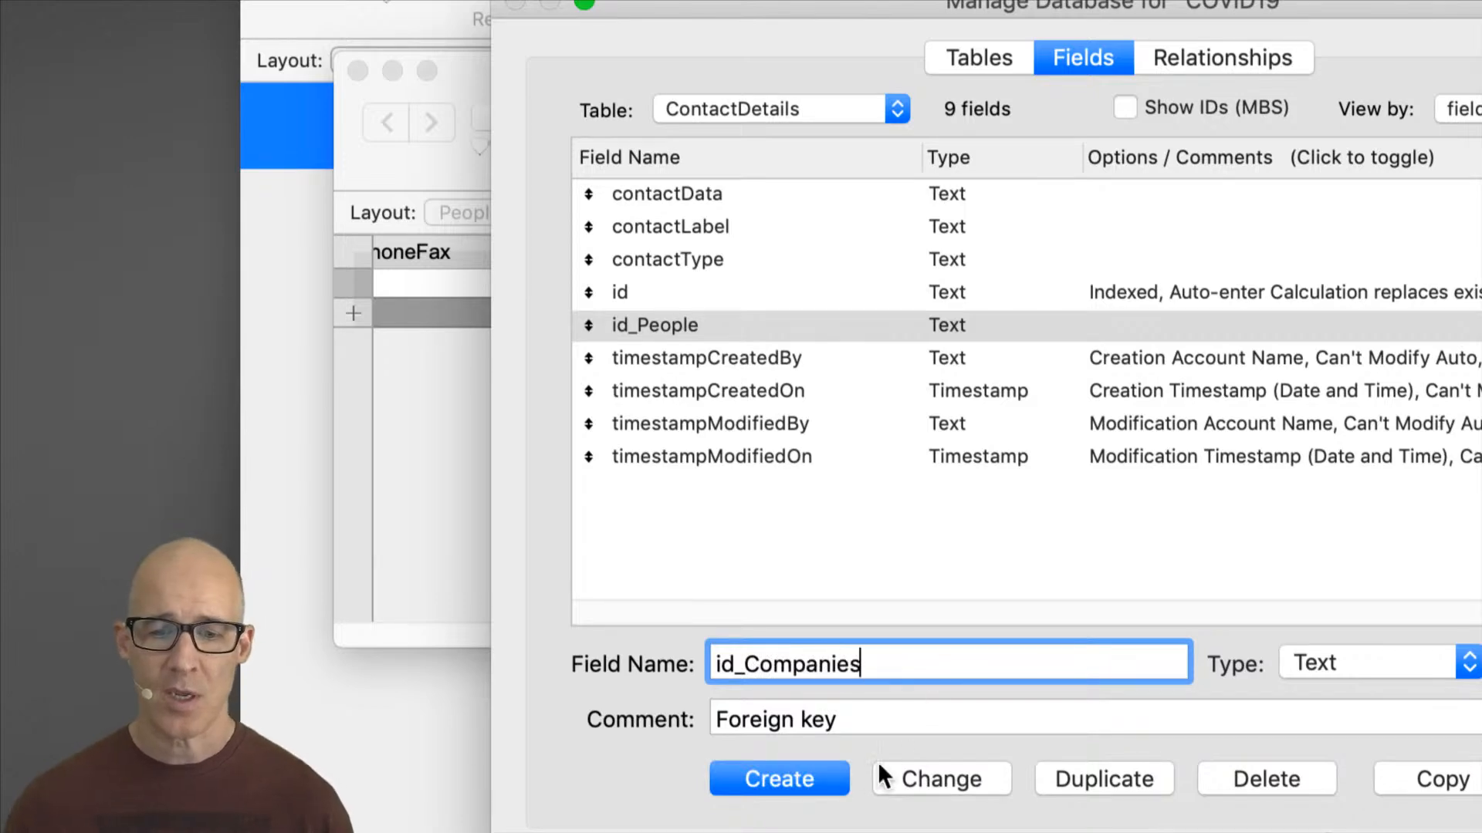
{"action": "left_click", "coordinate": [819, 777]}
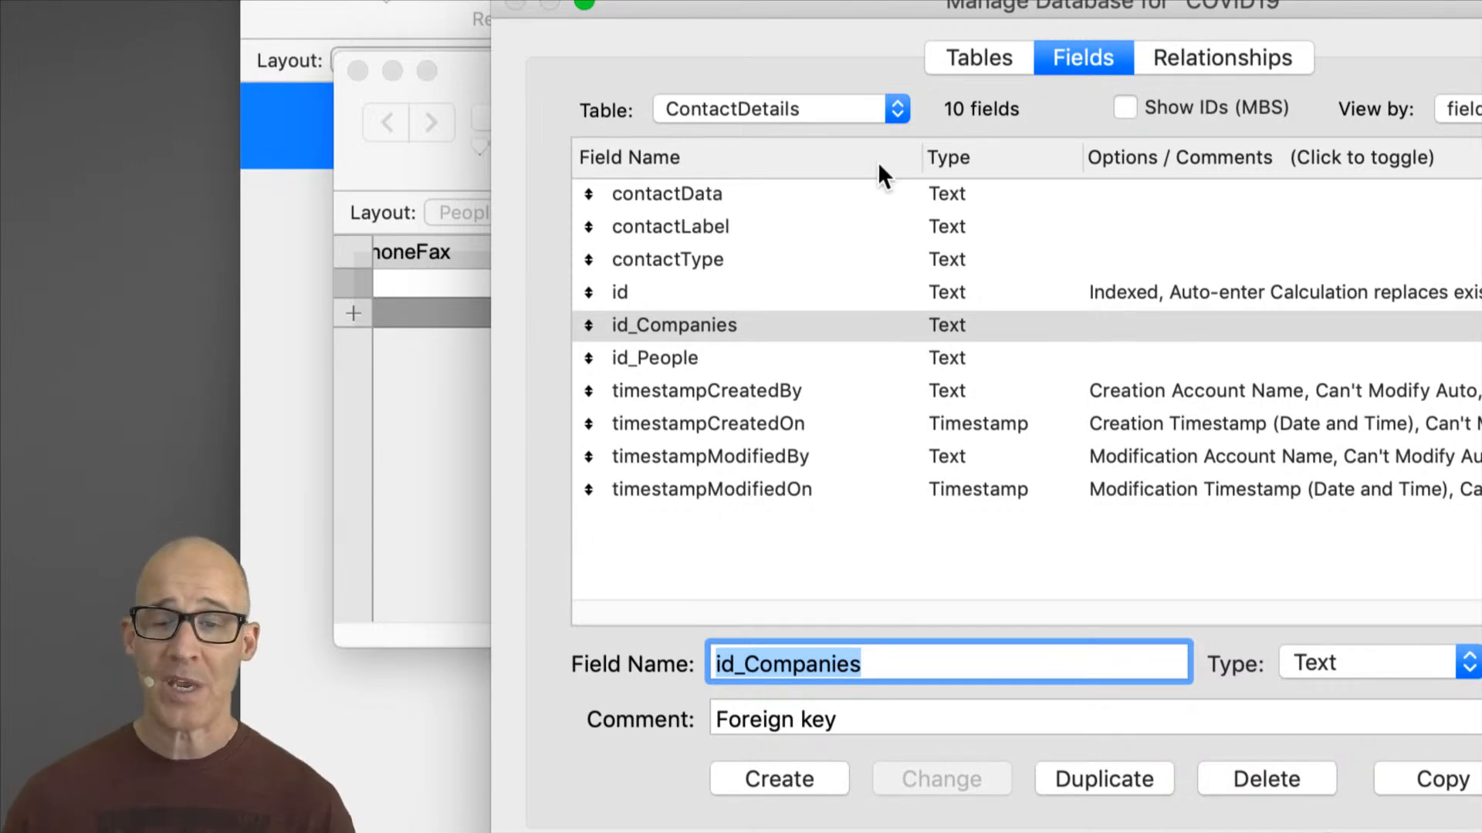
Step: Arrange the People, ContactDetails and Companies occurrences next to each other in the relationships graph
{"action": "left_click", "coordinate": [962, 63]}
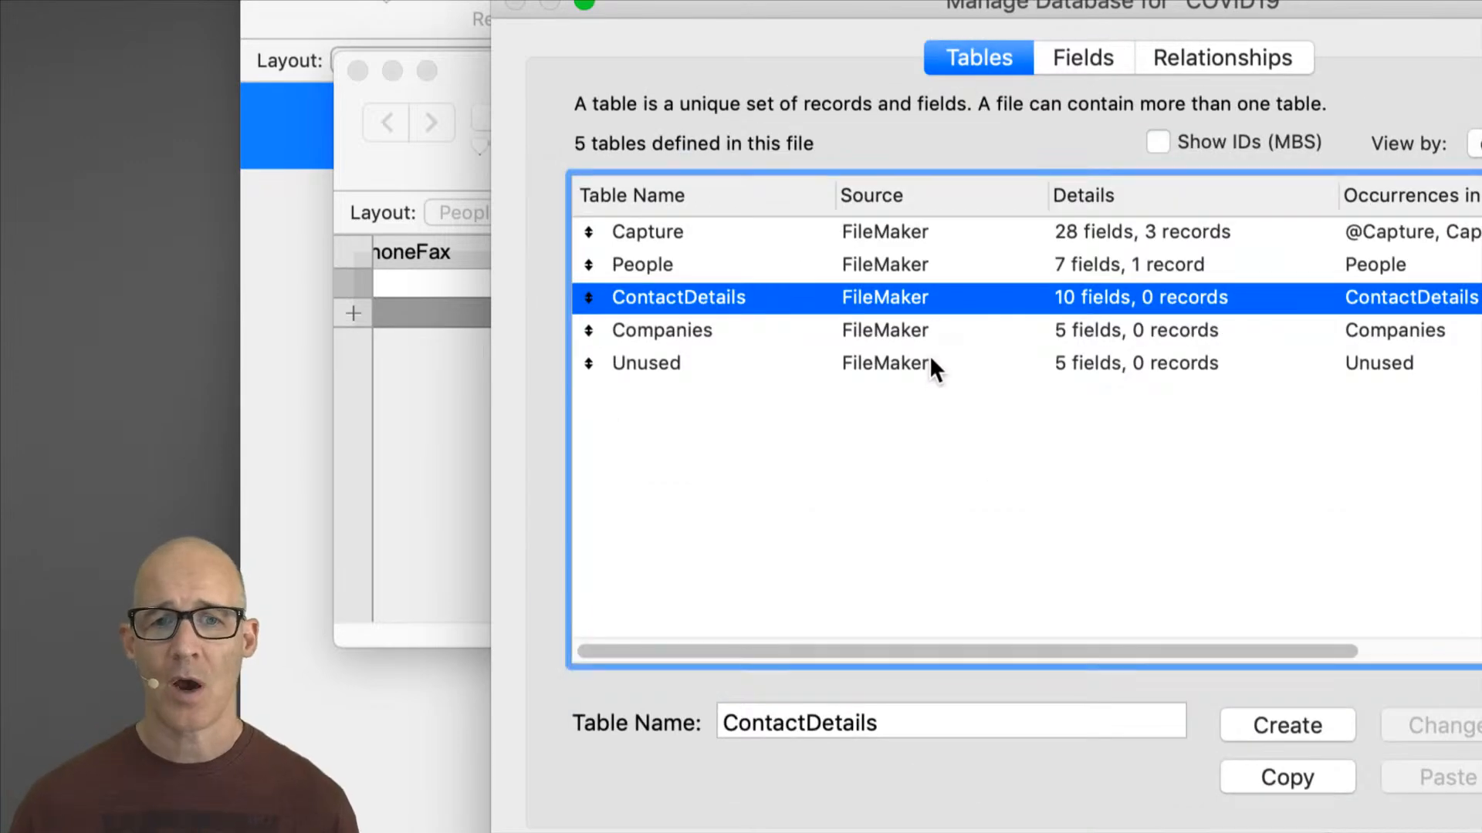
{"action": "left_click", "coordinate": [1157, 61]}
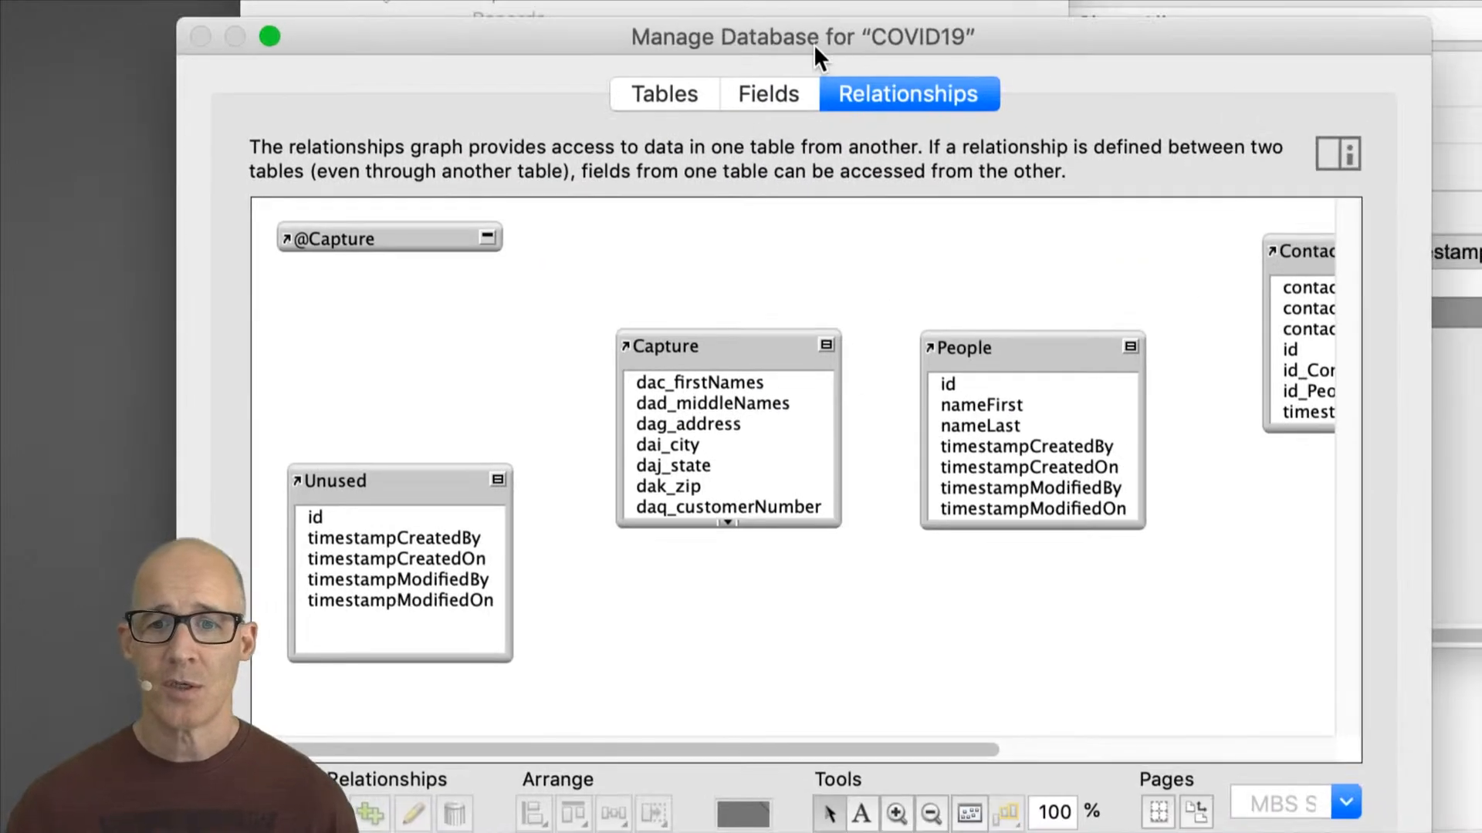
{"action": "left_click_drag", "start_coordinate": [1316, 315], "coordinate": [1290, 314]}
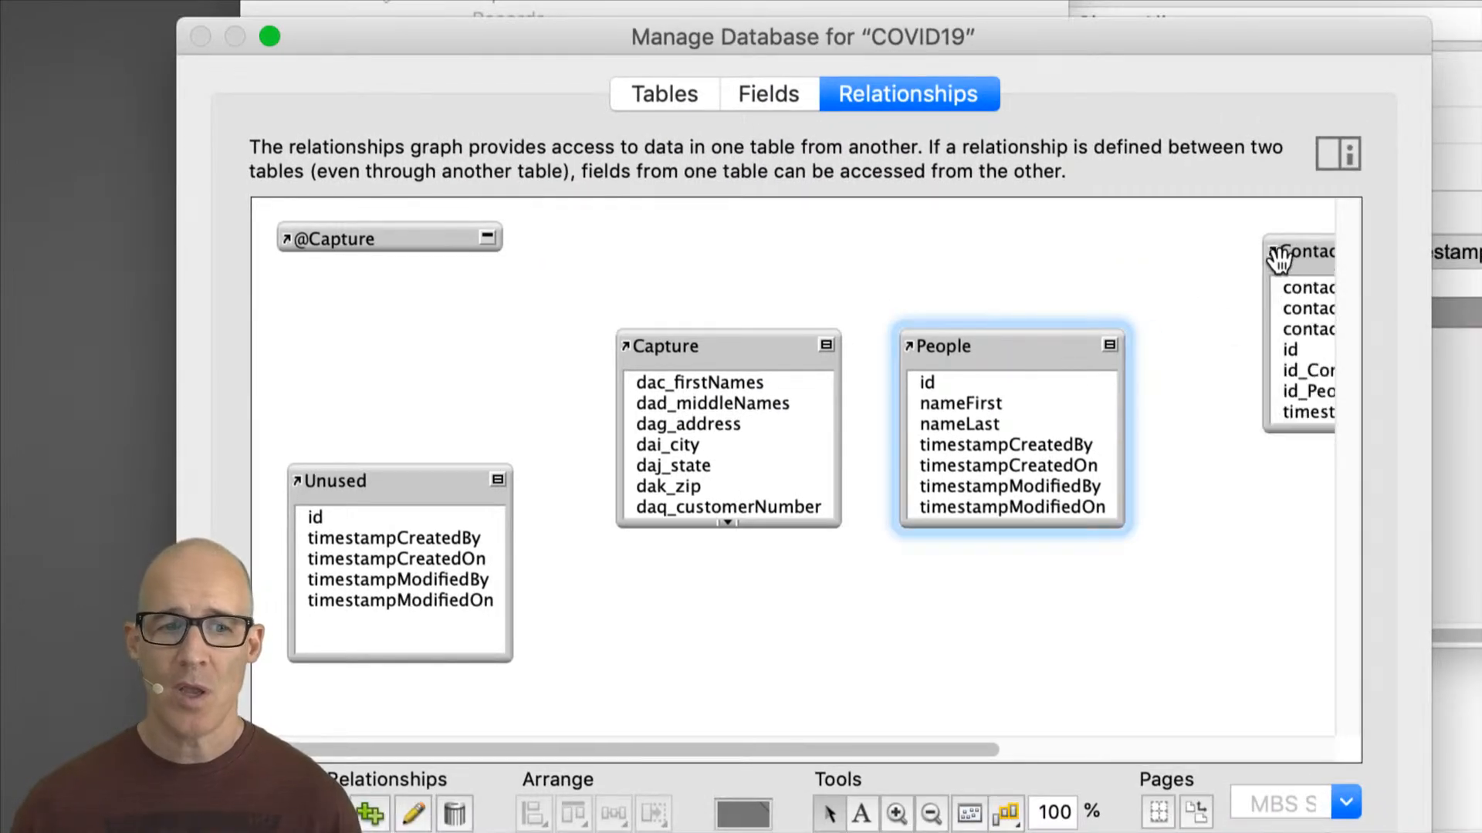
{"action": "left_click_drag", "start_coordinate": [1293, 252], "coordinate": [1173, 303]}
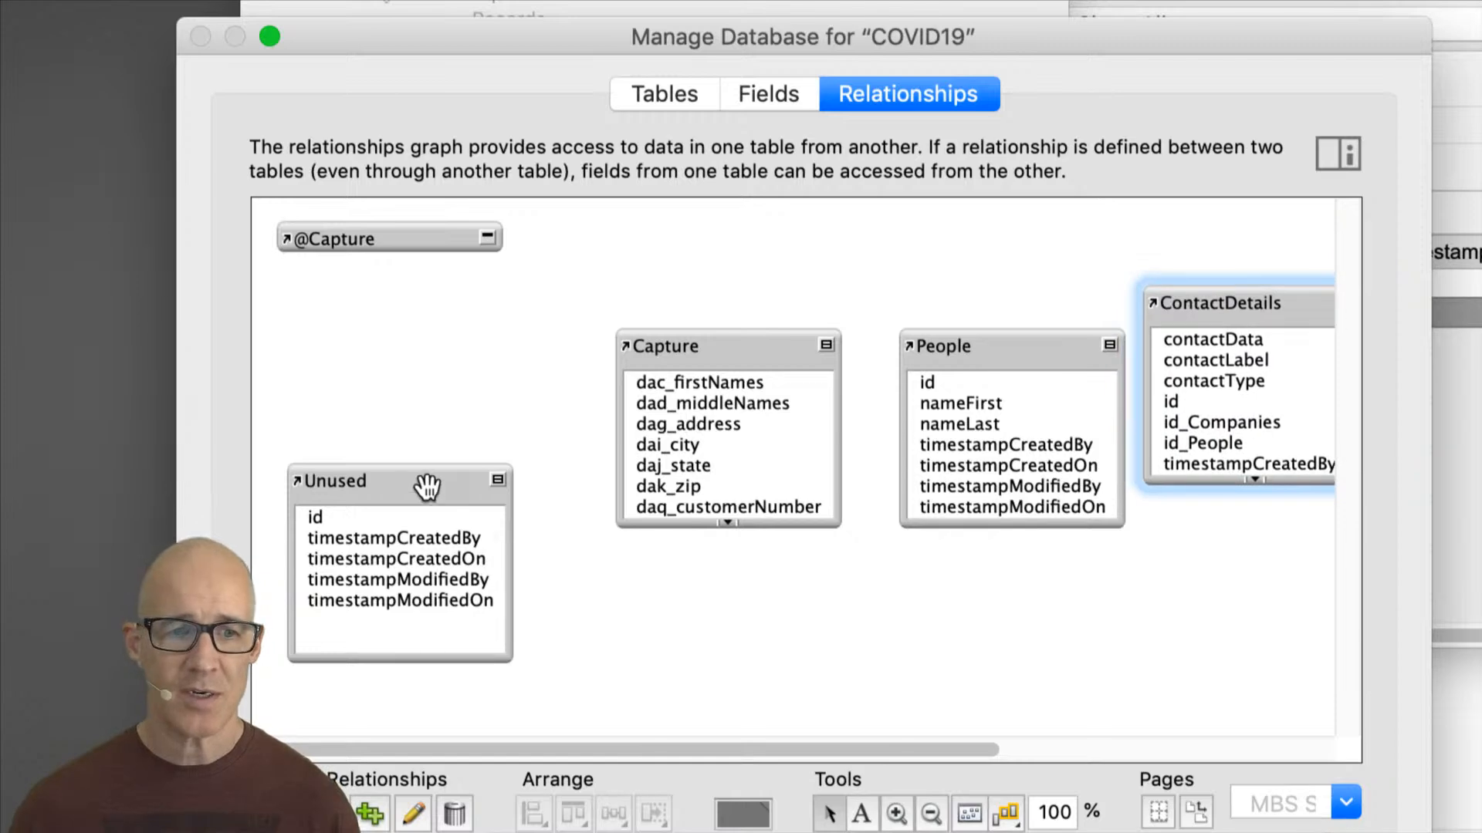
{"action": "left_click_drag", "start_coordinate": [423, 482], "coordinate": [436, 543]}
{"action": "left_click_drag", "start_coordinate": [997, 749], "coordinate": [1312, 749]}
{"action": "left_click_drag", "start_coordinate": [1257, 250], "coordinate": [561, 565]}
{"action": "left_click_drag", "start_coordinate": [838, 301], "coordinate": [899, 335]}
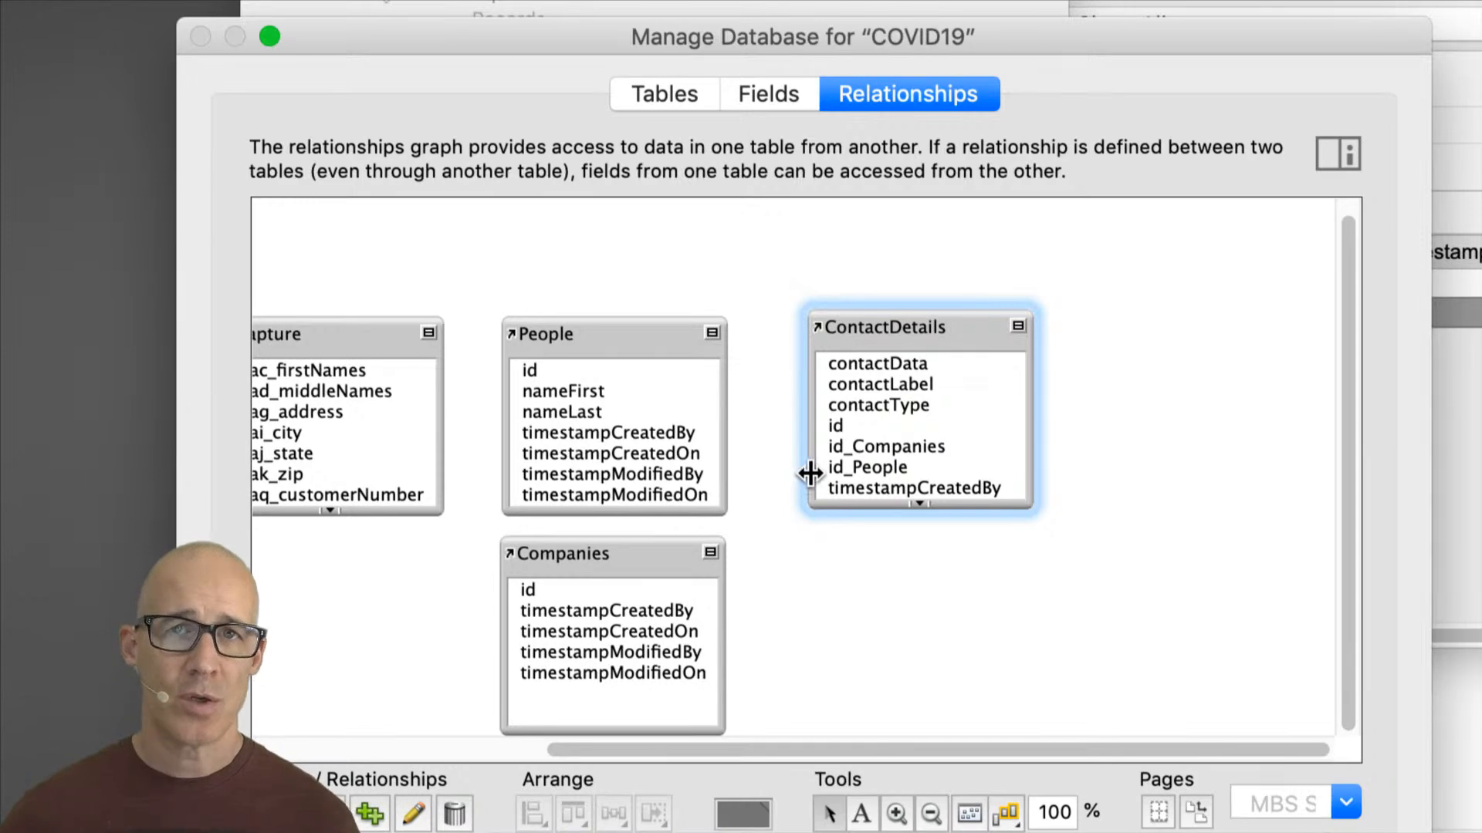
Step: Relate People's id to ContactDetails' id_People and Companies' id to ContactDetails' id_Companies
{"action": "left_click_drag", "start_coordinate": [531, 372], "coordinate": [840, 471]}
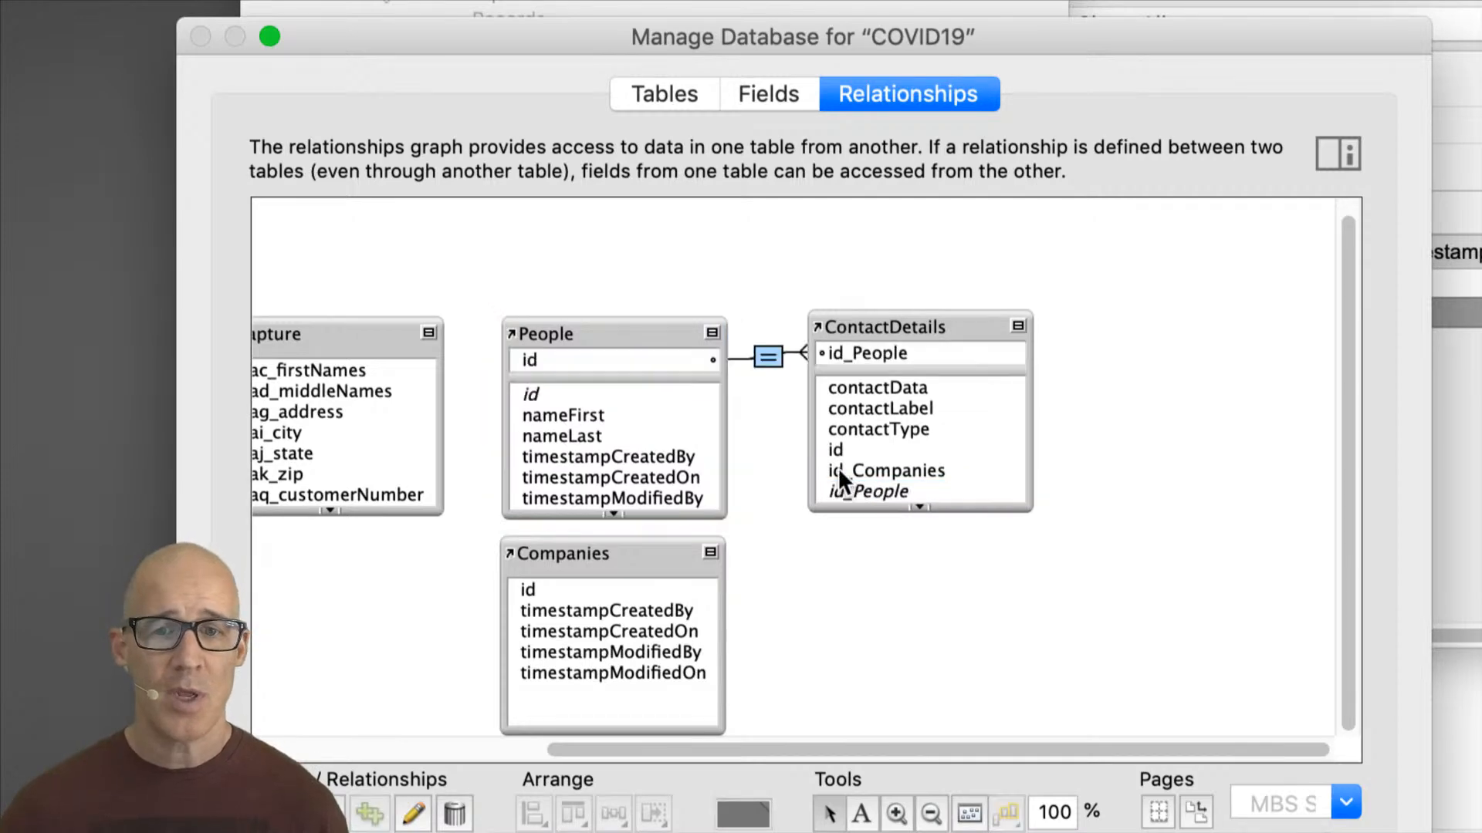
{"action": "left_click", "coordinate": [899, 324]}
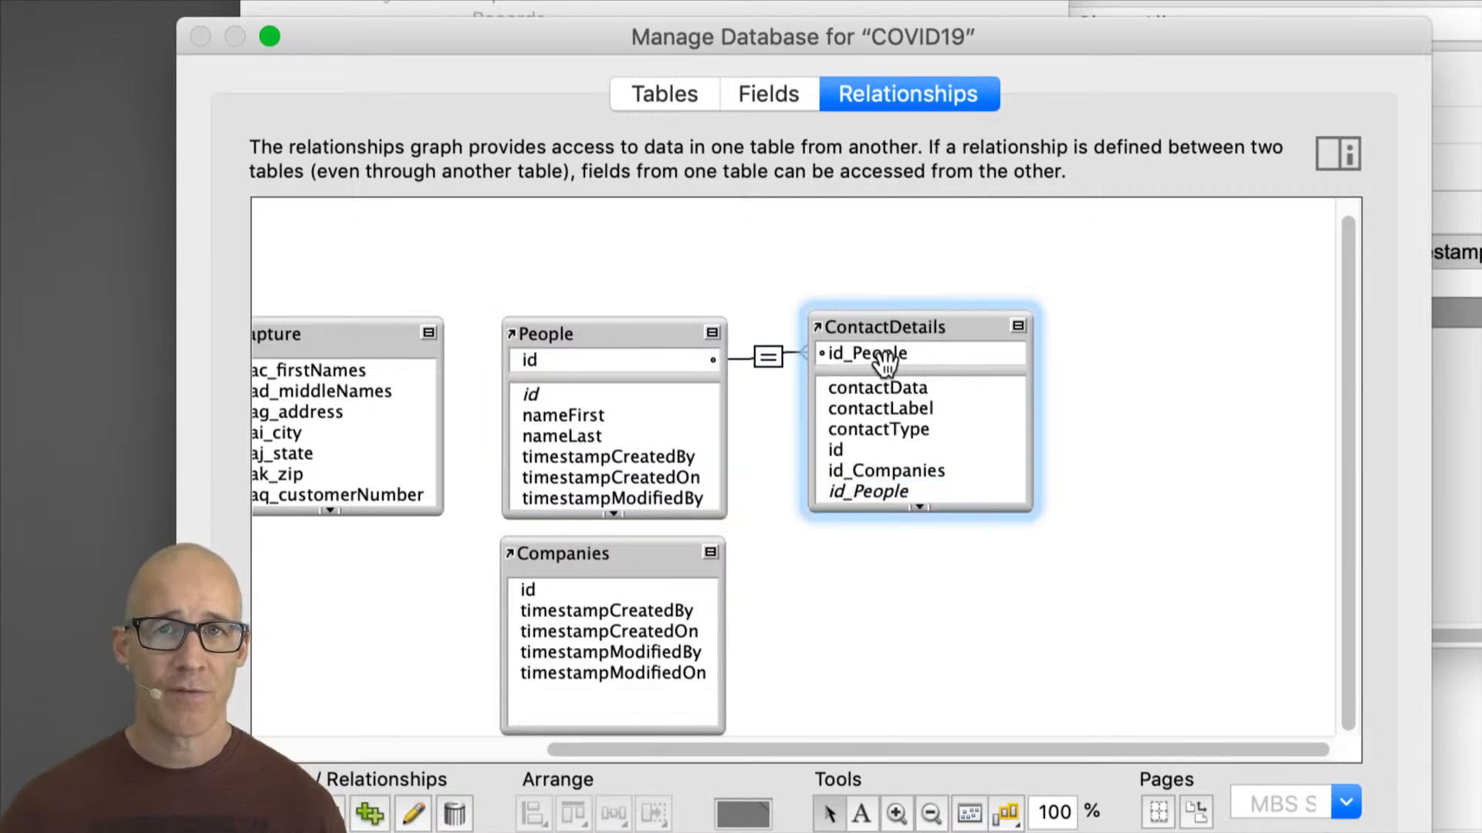
{"action": "left_click", "coordinate": [626, 340]}
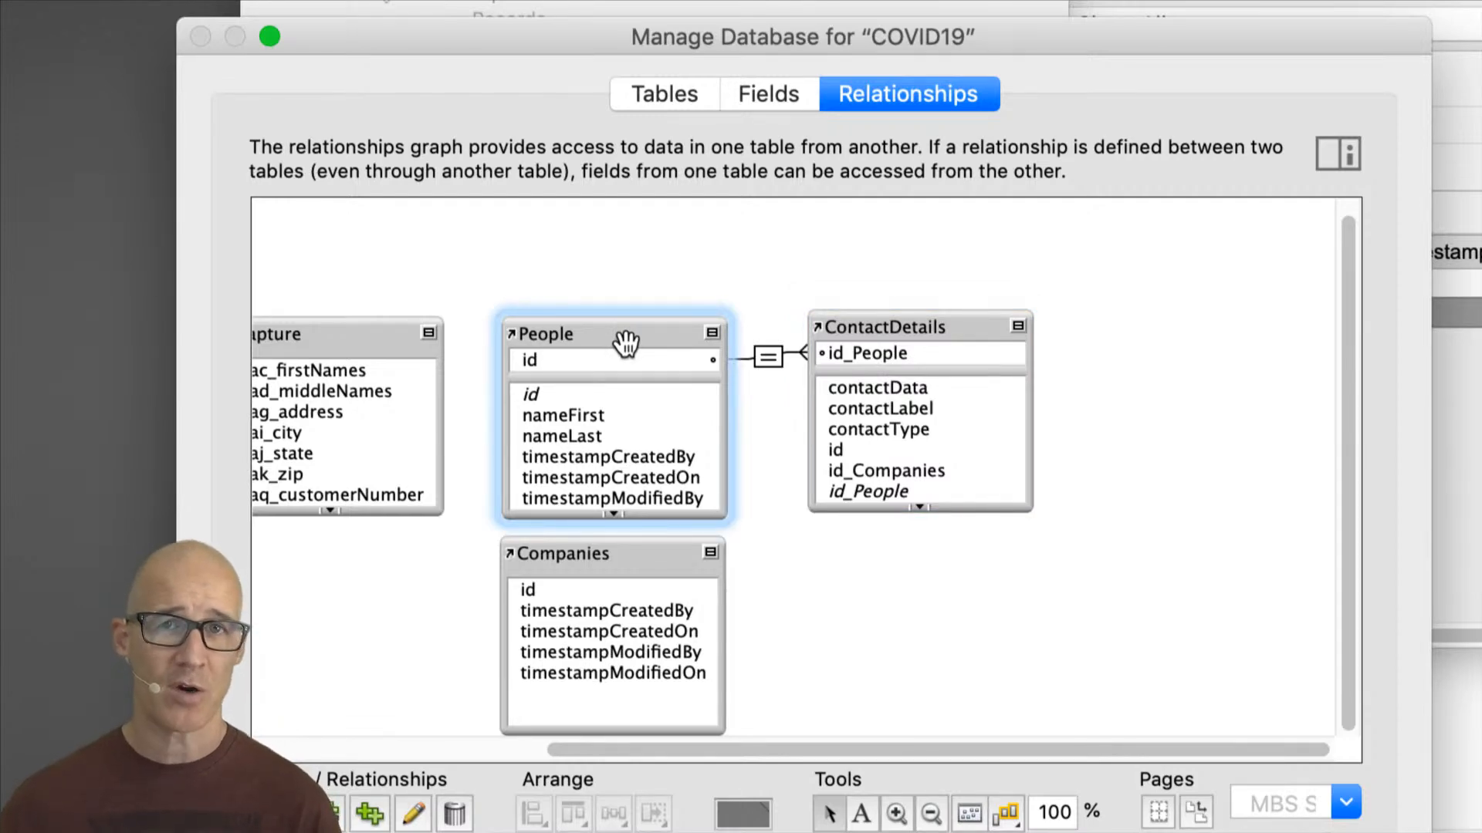
{"action": "left_click", "coordinate": [632, 563]}
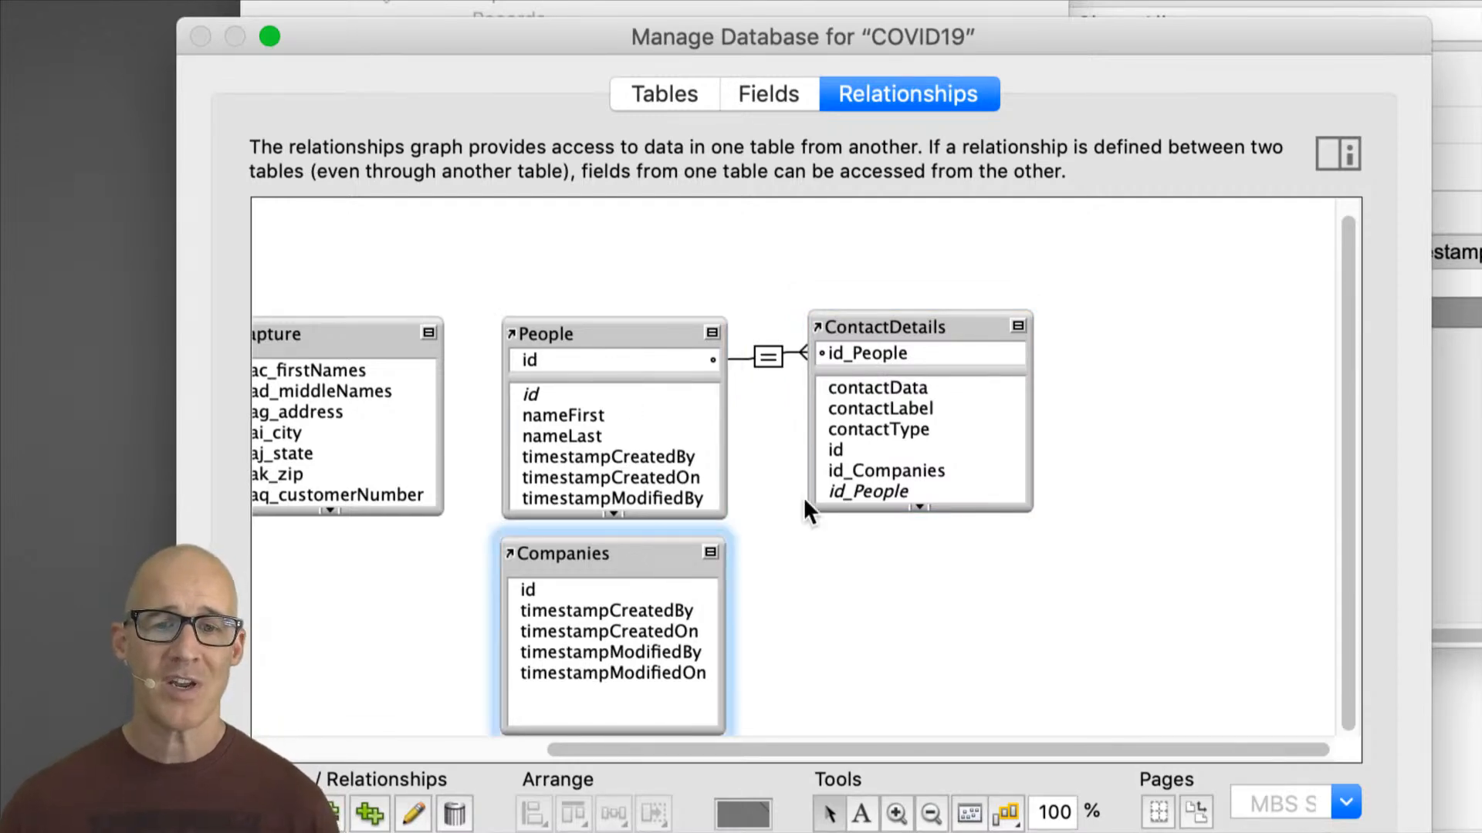
{"action": "left_click_drag", "start_coordinate": [596, 585], "coordinate": [829, 479]}
{"action": "left_click_drag", "start_coordinate": [917, 320], "coordinate": [953, 447]}
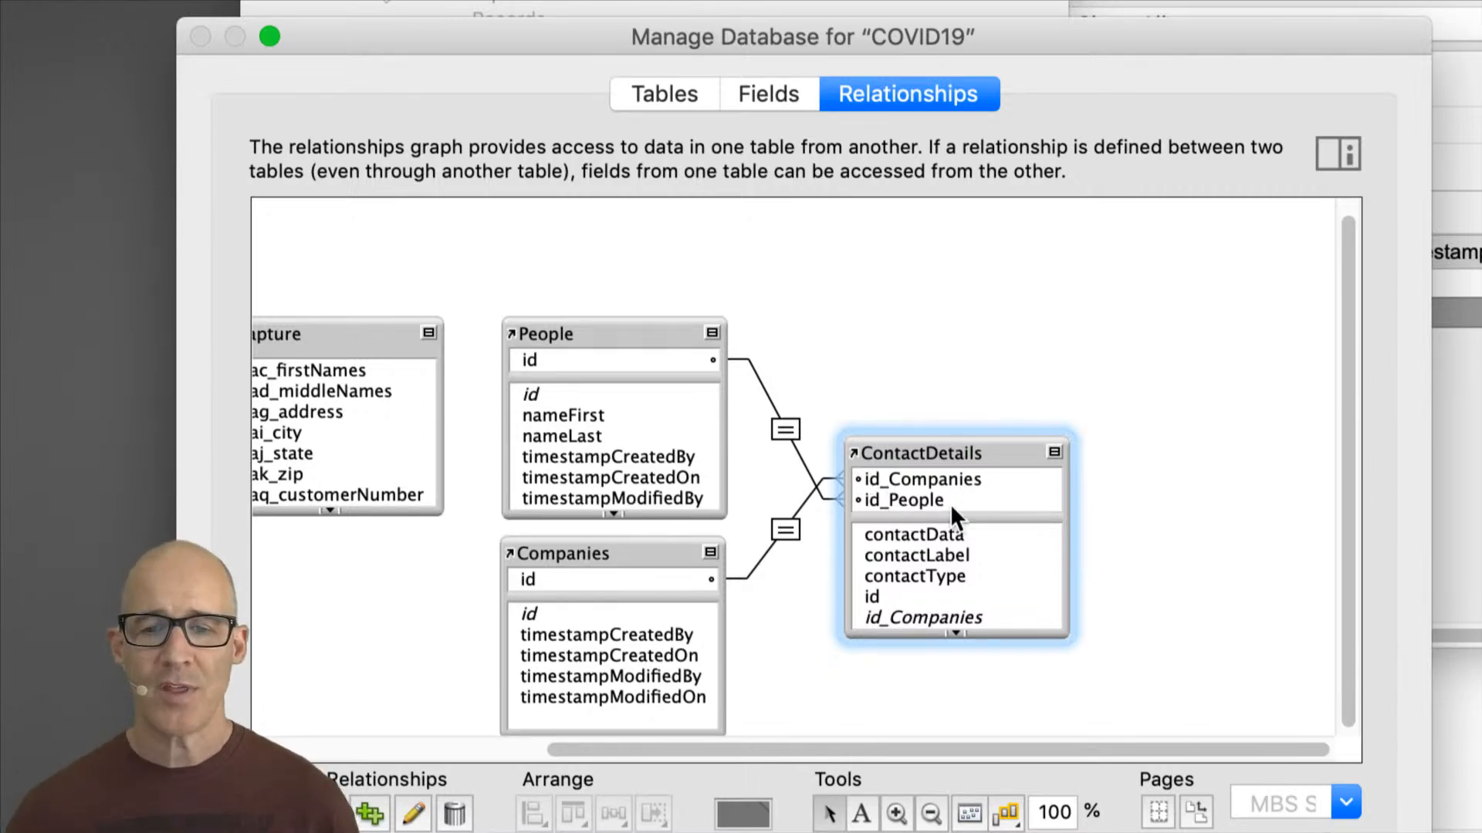
Step: Review the ContactDetails fields, comparing the data fields with the id_Companies and id_People foreign keys
{"action": "left_click", "coordinate": [761, 94]}
{"action": "left_click_drag", "start_coordinate": [639, 38], "coordinate": [864, 21]}
{"action": "left_click", "coordinate": [696, 377]}
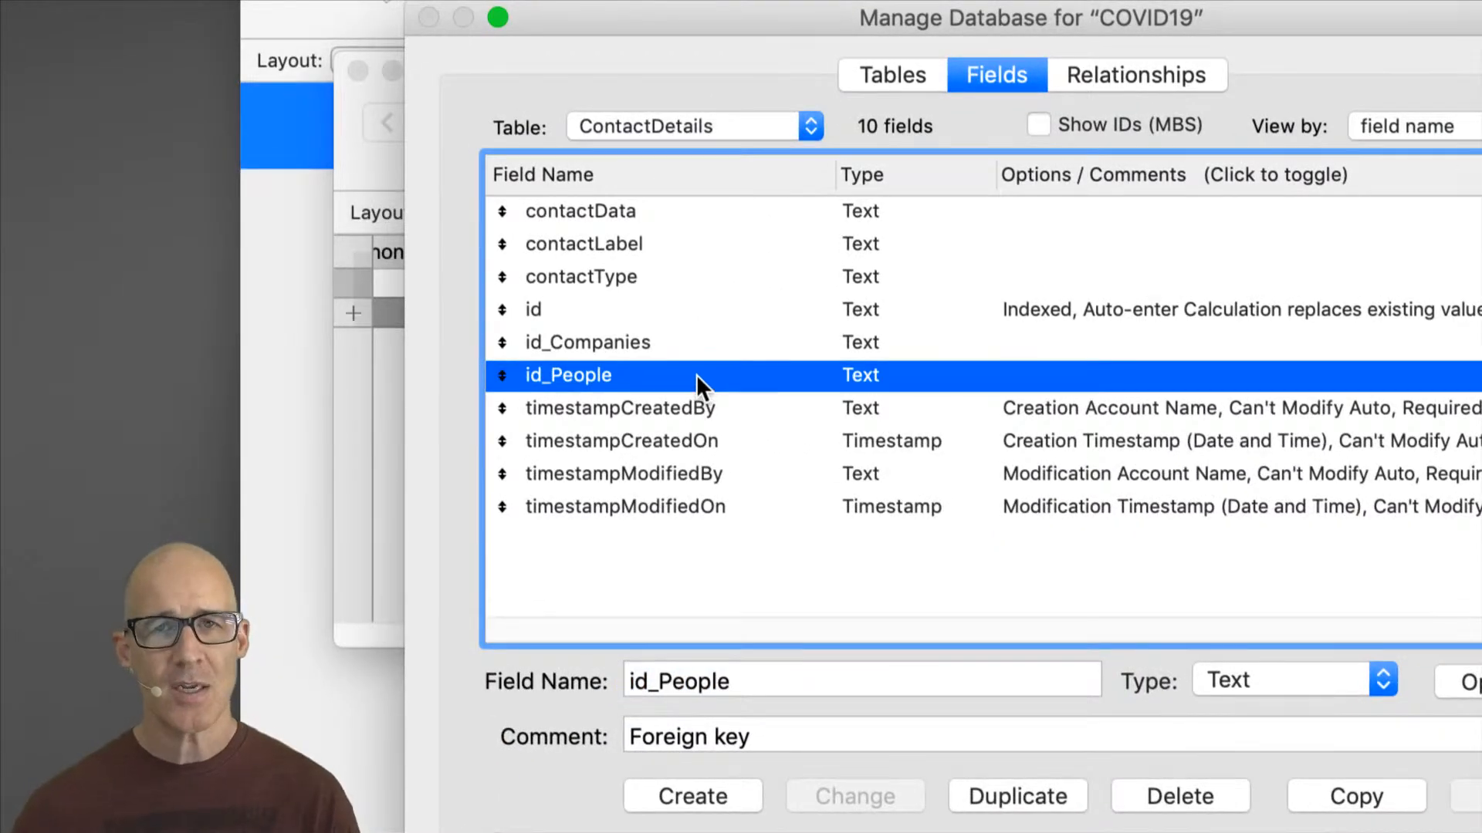
{"action": "left_click", "coordinate": [666, 209]}
{"action": "left_click", "coordinate": [674, 271], "text": "shift"}
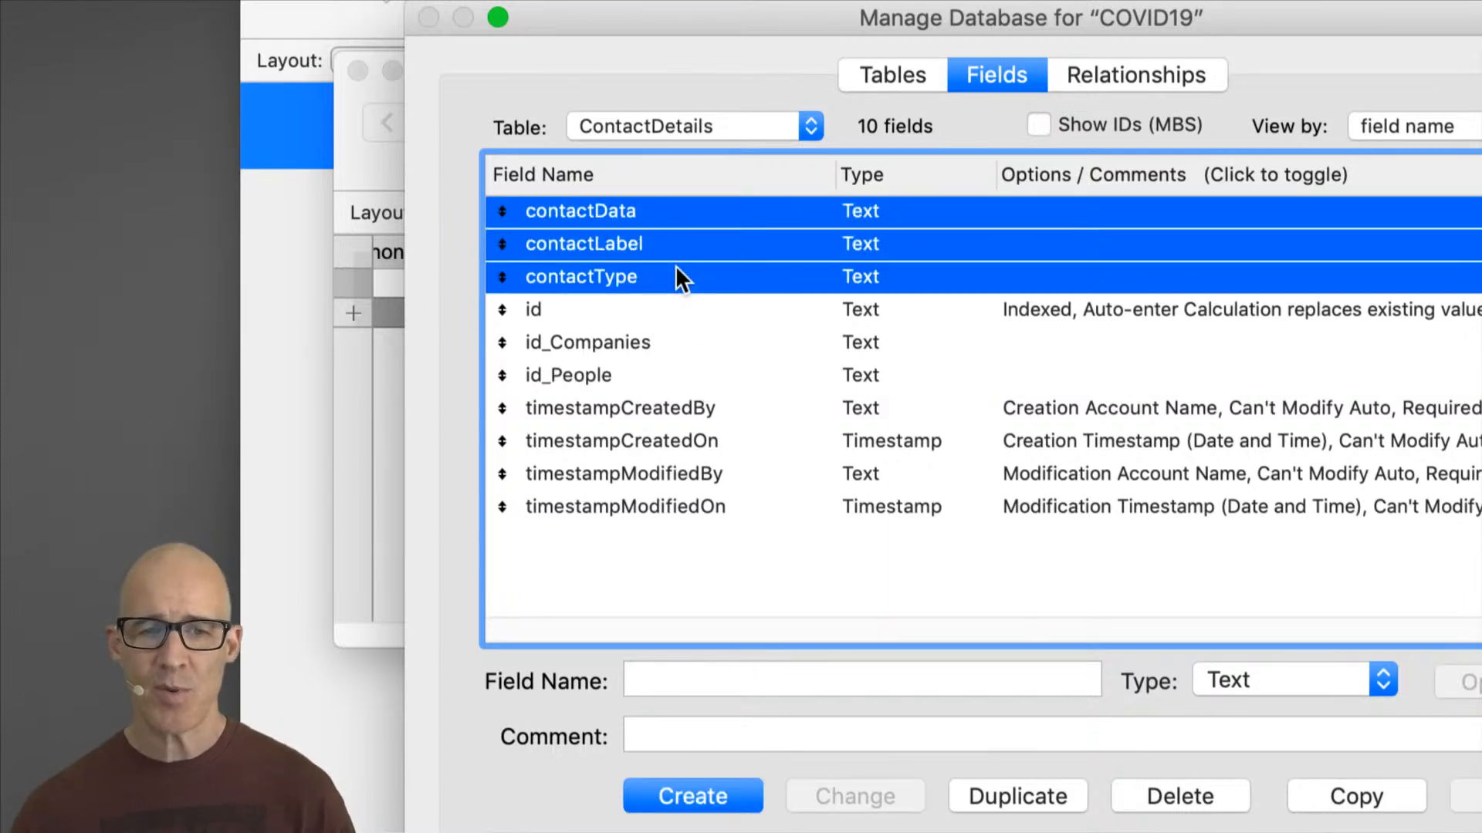
{"action": "left_click", "coordinate": [654, 345]}
{"action": "left_click", "coordinate": [665, 373]}
{"action": "left_click", "coordinate": [662, 351]}
{"action": "left_click", "coordinate": [671, 378]}
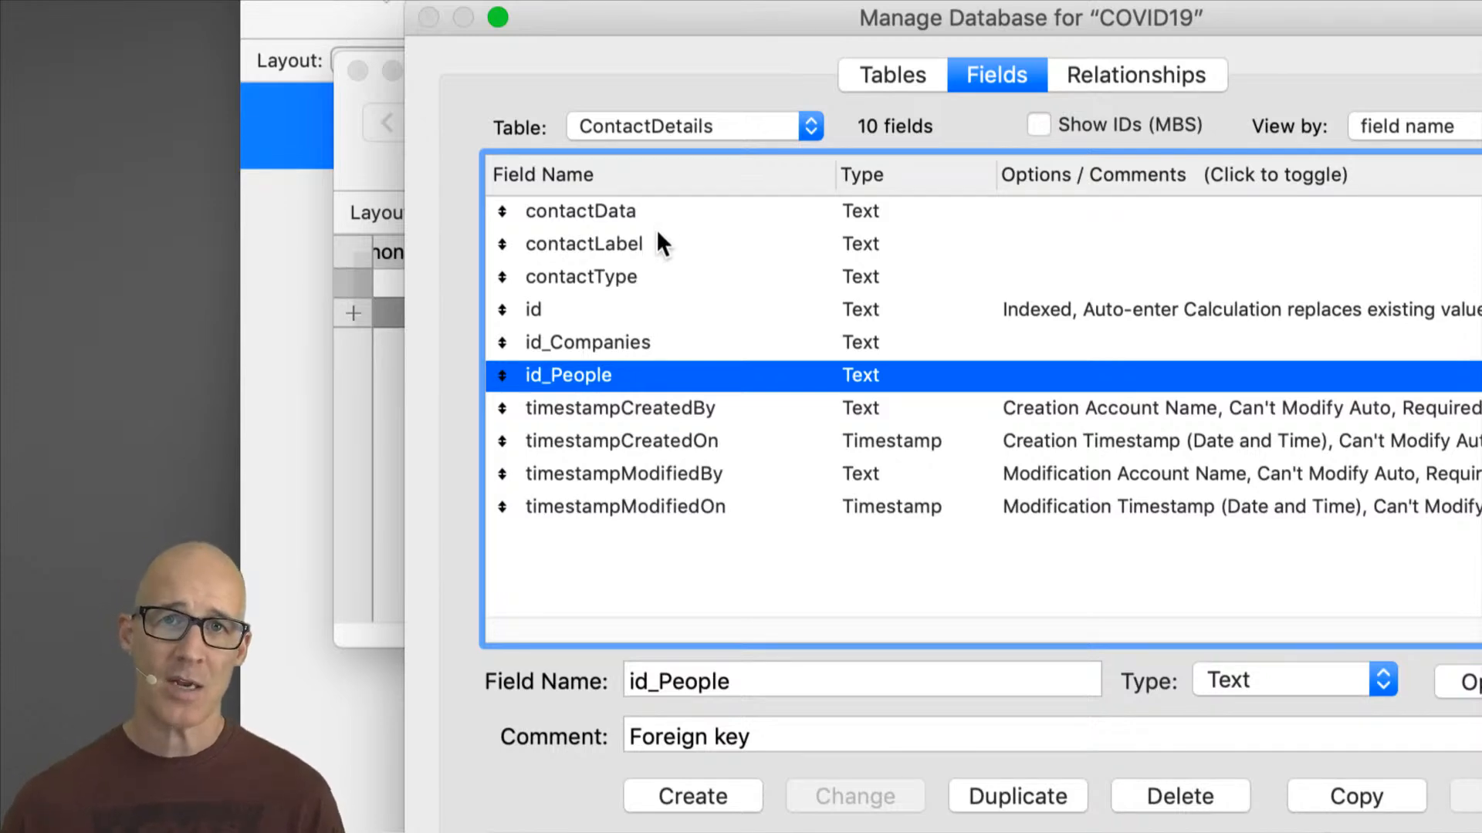
{"action": "left_click", "coordinate": [650, 344]}
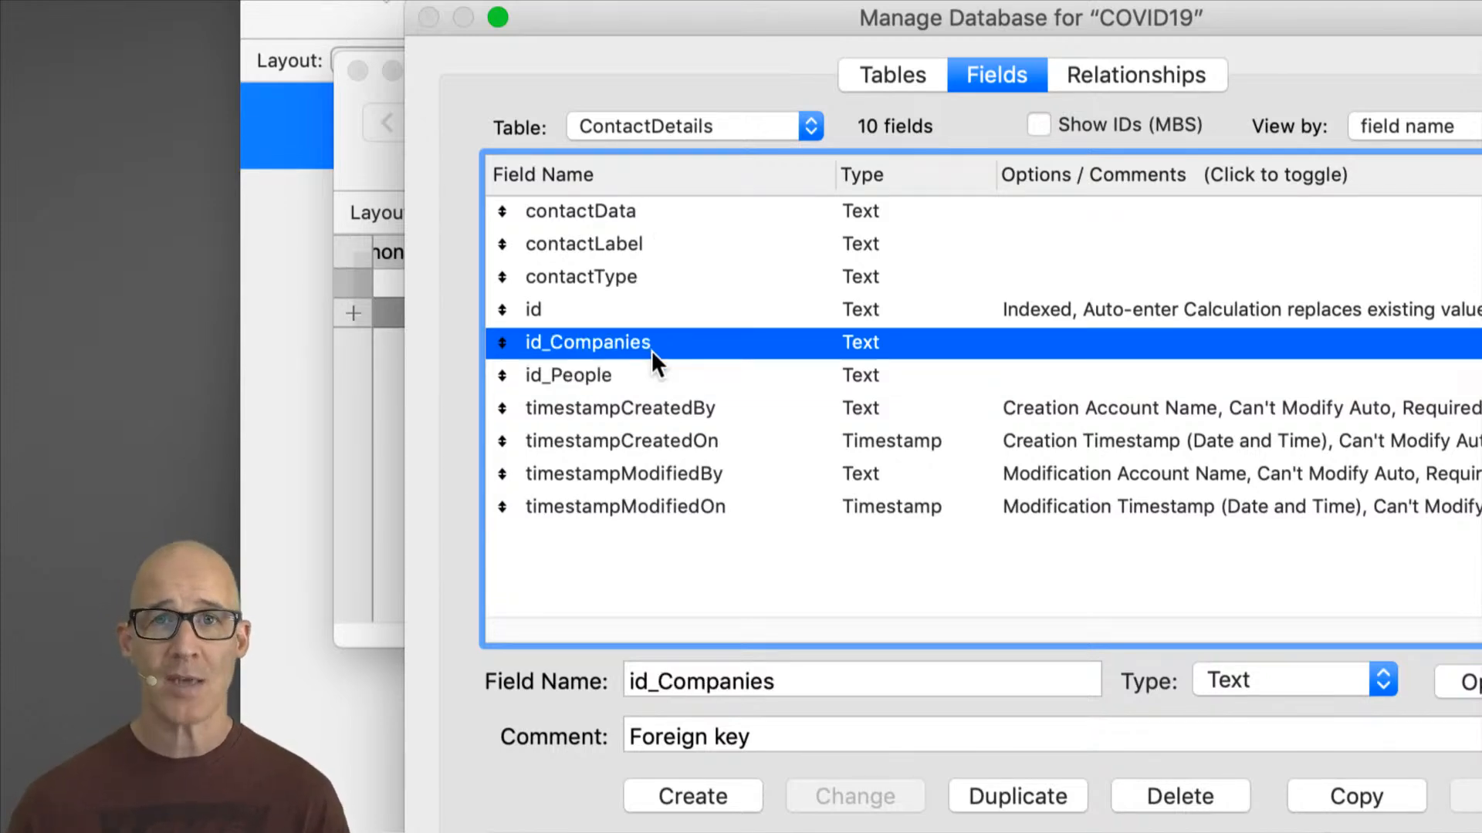
{"action": "left_click", "coordinate": [660, 375]}
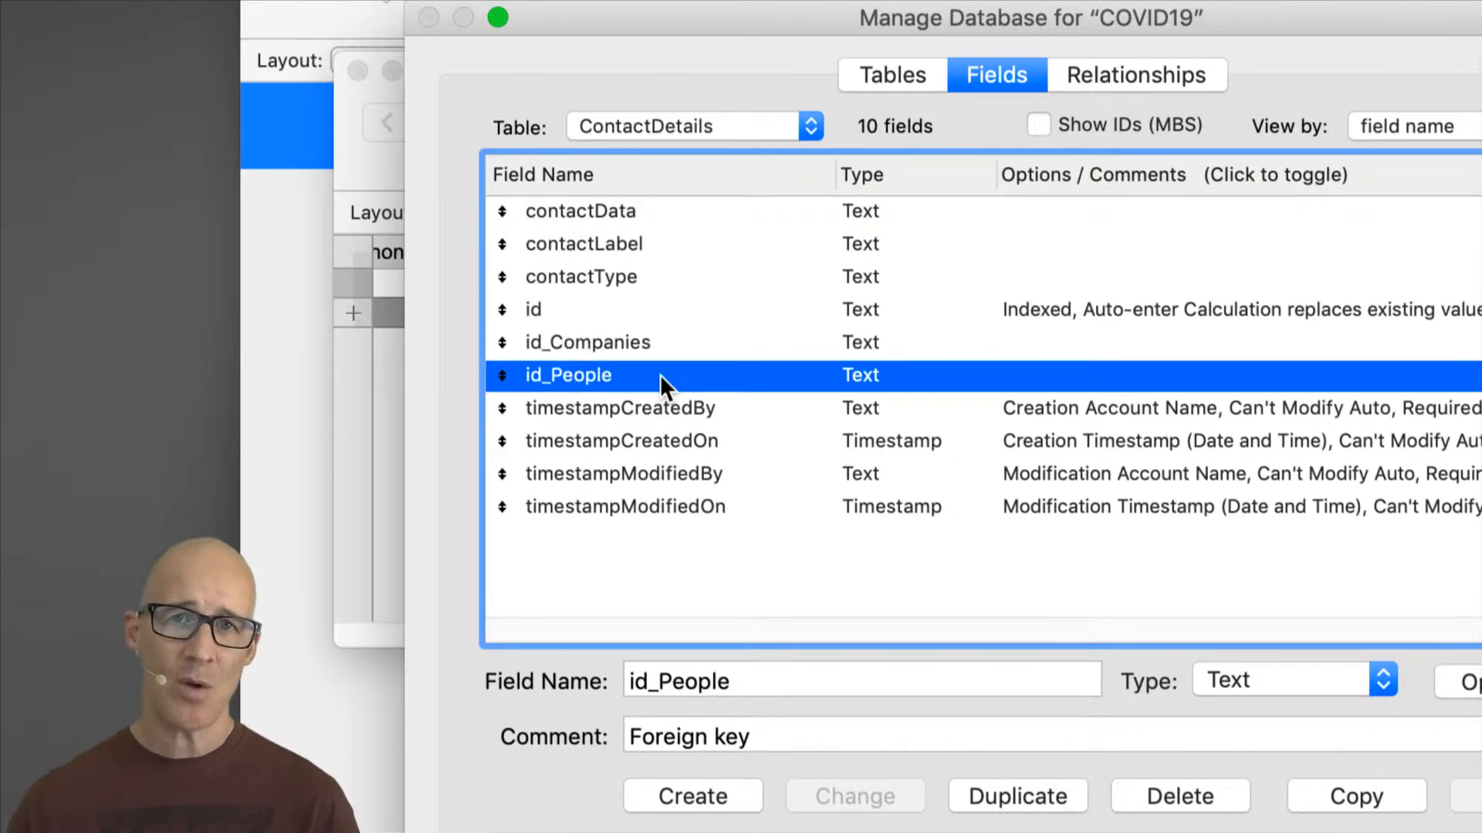
Step: Compare the People, ContactDetails and Companies tables in the table list, then confirm and close Manage Database
{"action": "left_click", "coordinate": [919, 71]}
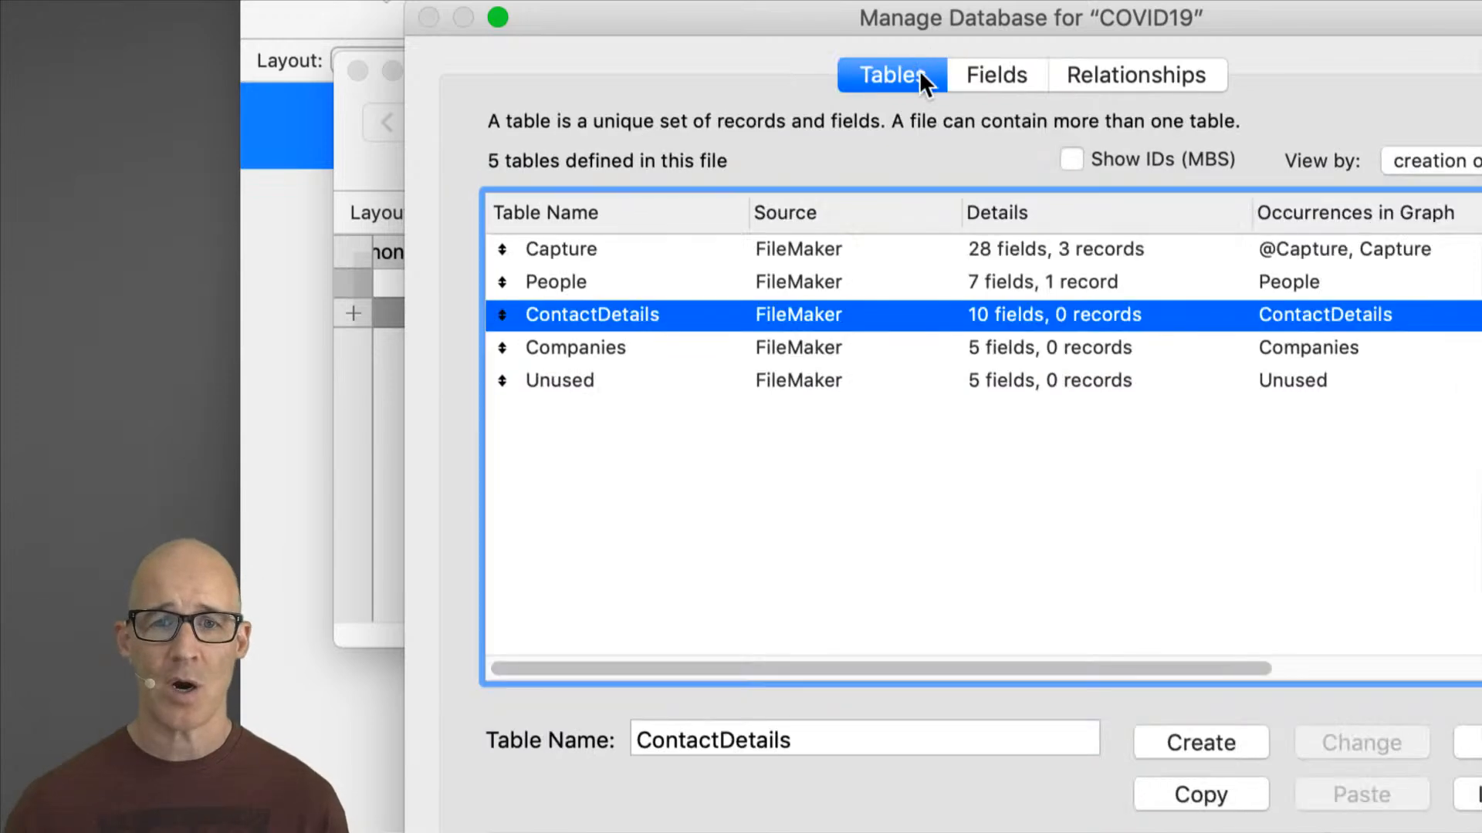
{"action": "left_click_drag", "start_coordinate": [959, 27], "coordinate": [855, 25]}
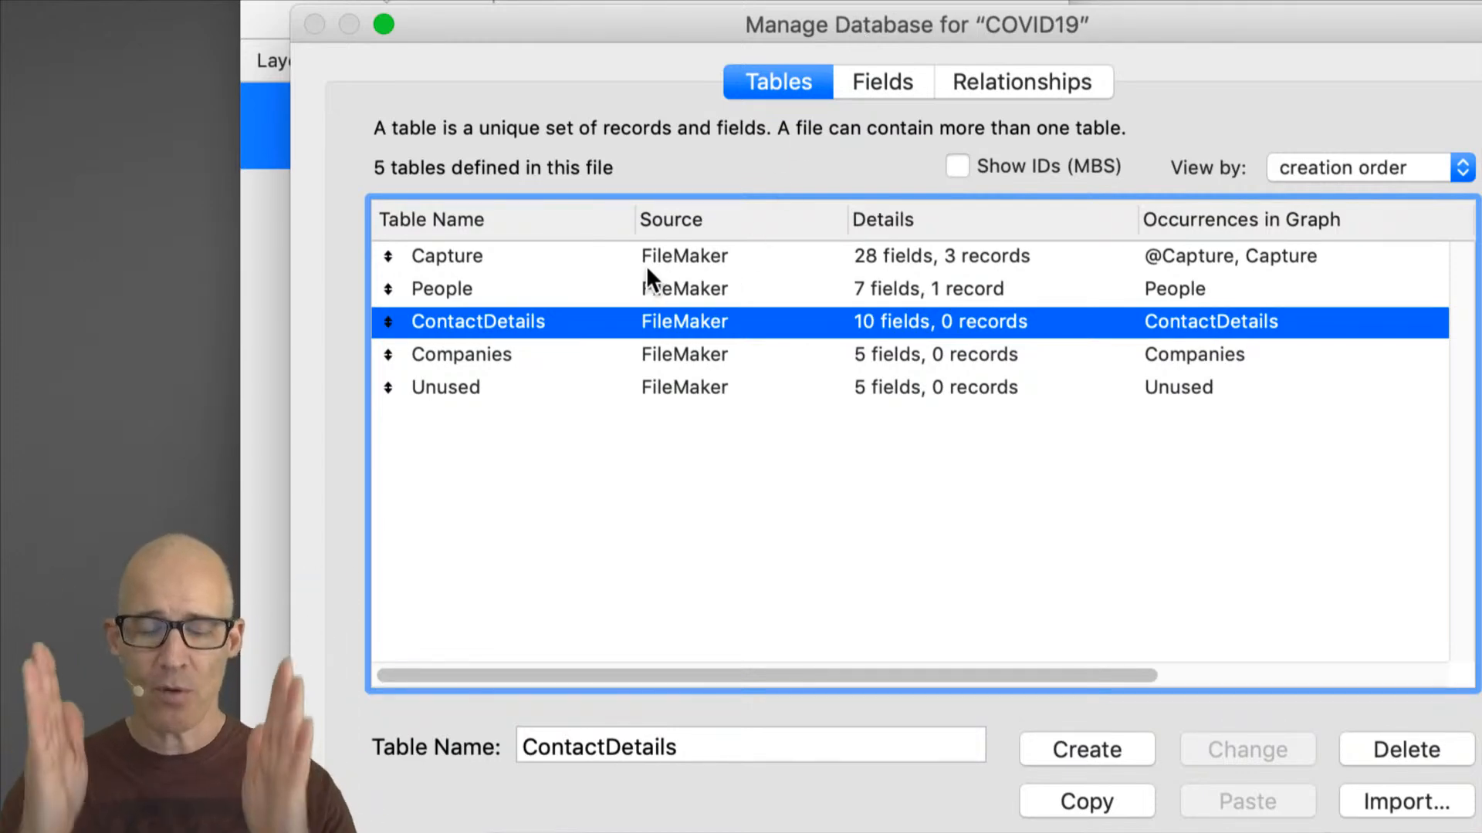
{"action": "left_click", "coordinate": [592, 301]}
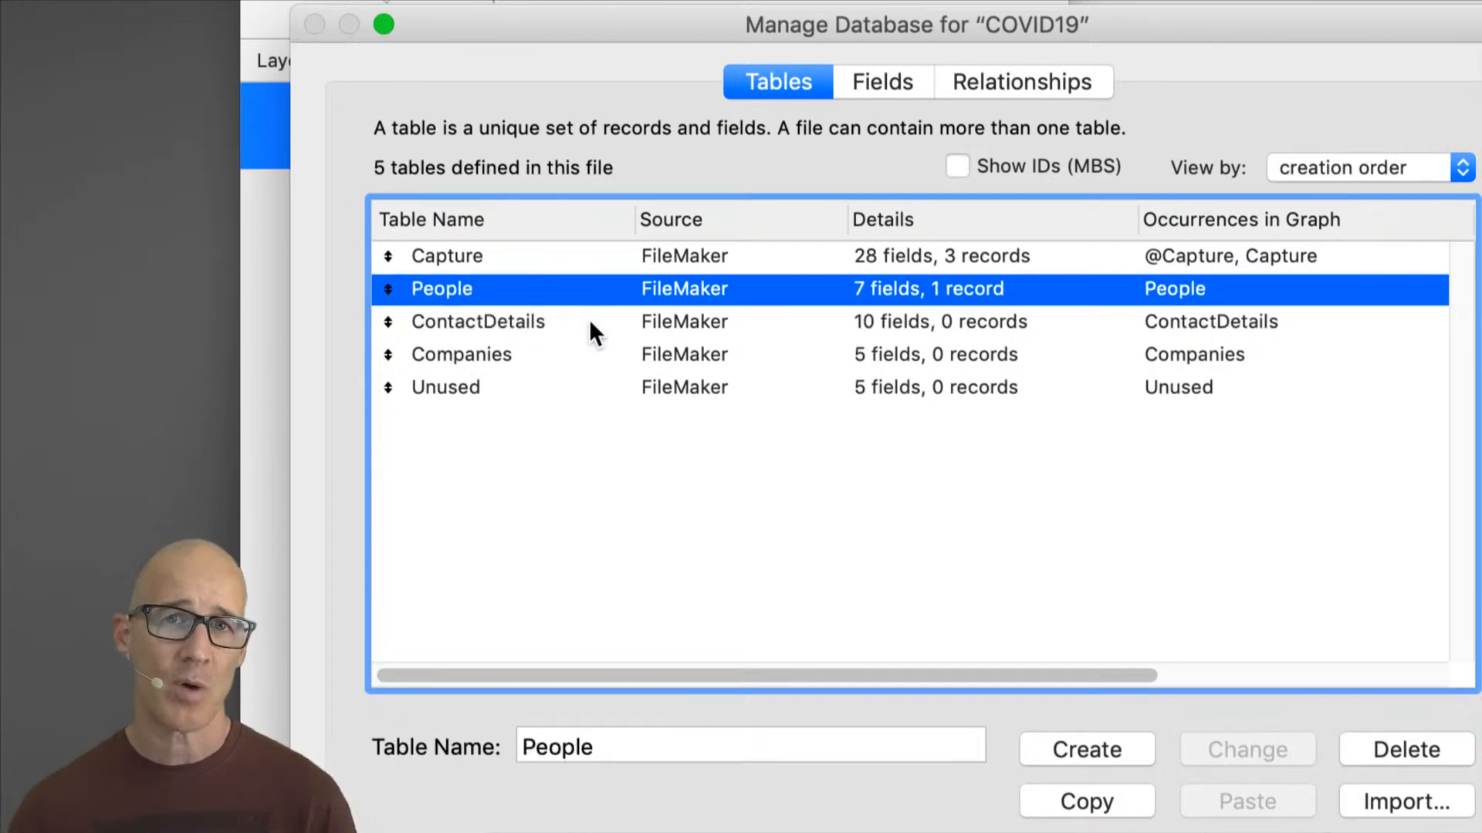
{"action": "left_click", "coordinate": [496, 322]}
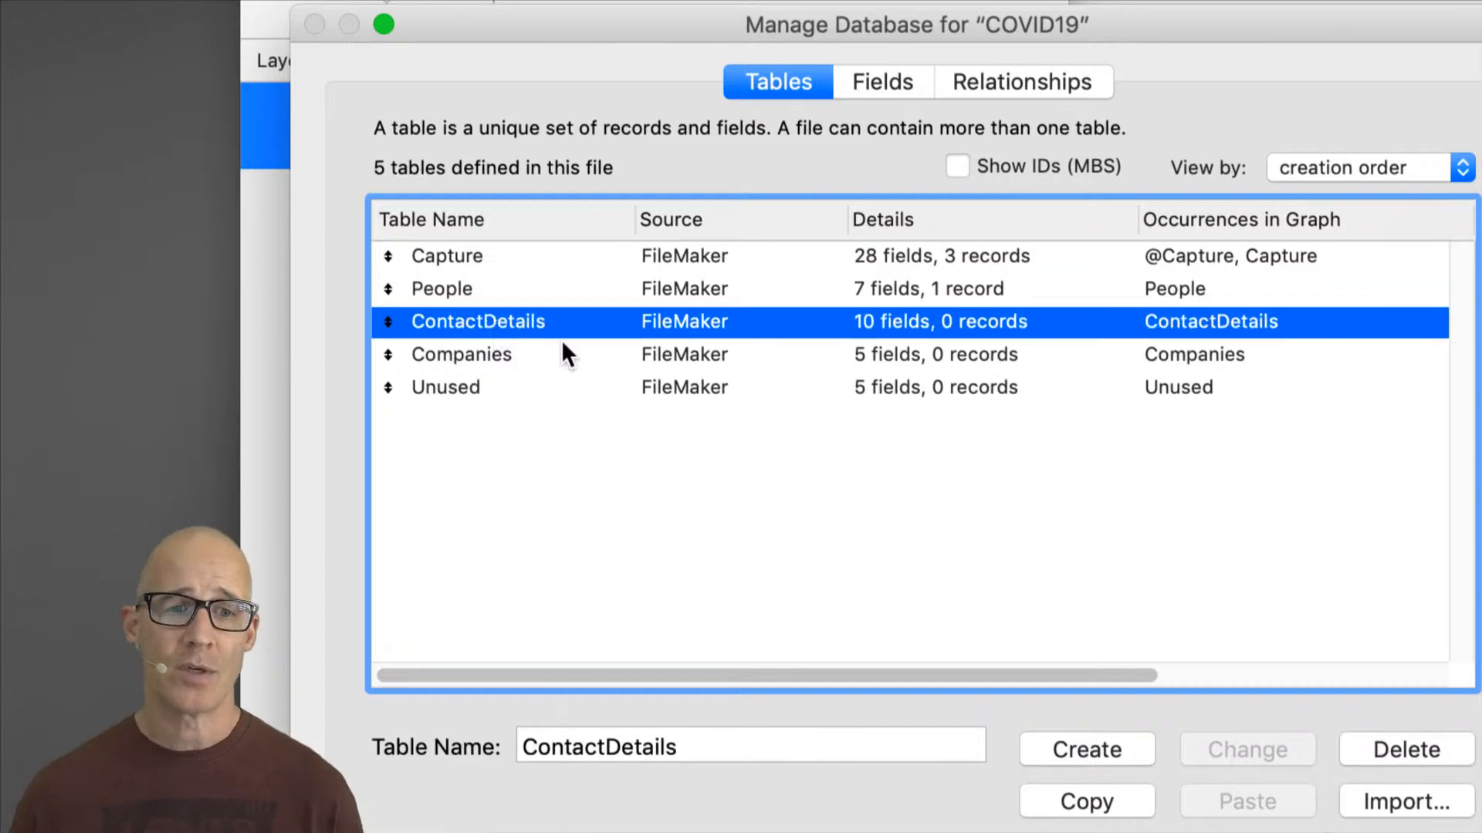
{"action": "left_click", "coordinate": [519, 366]}
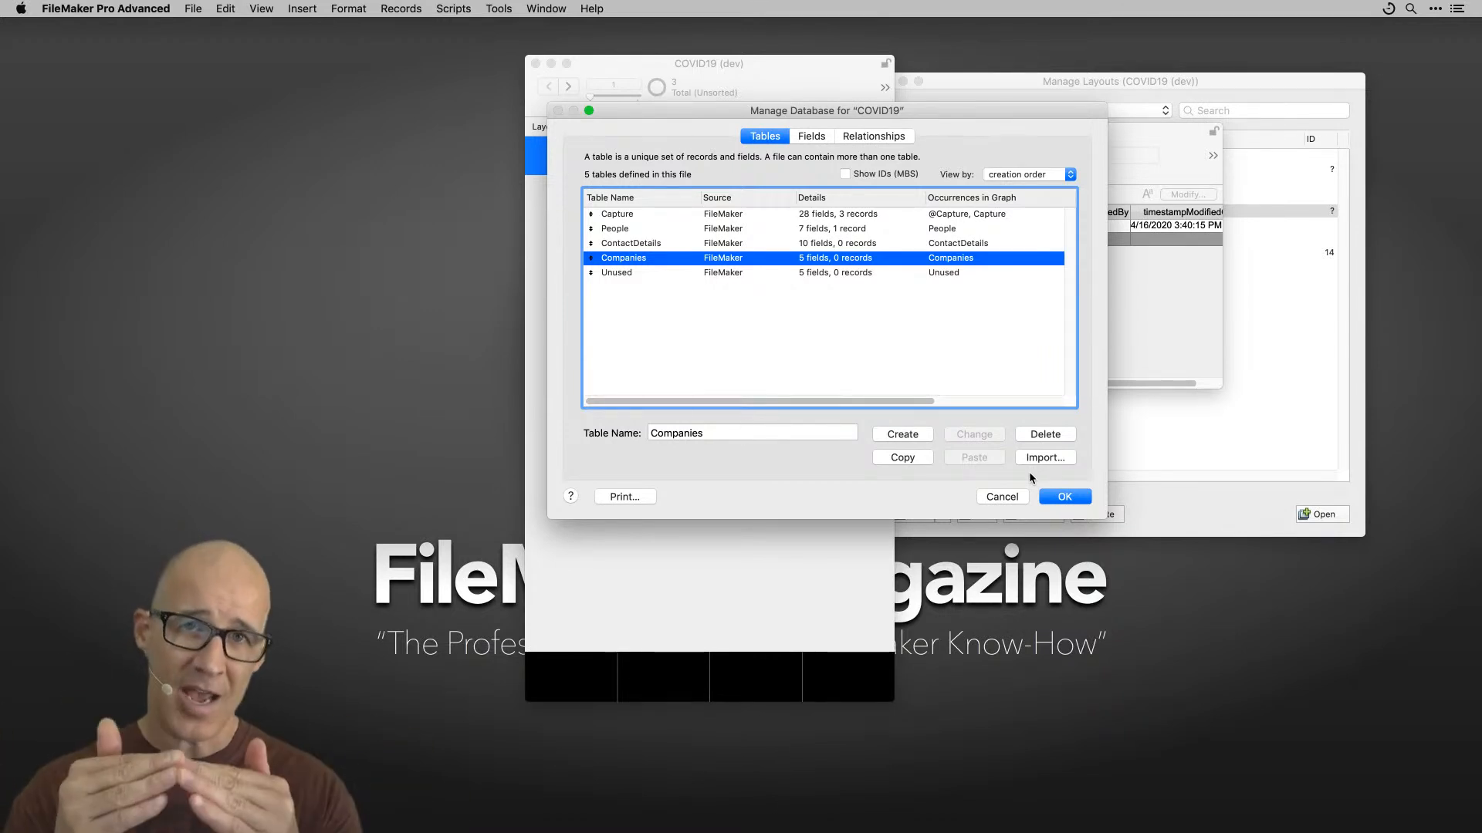
{"action": "left_click", "coordinate": [1067, 500]}
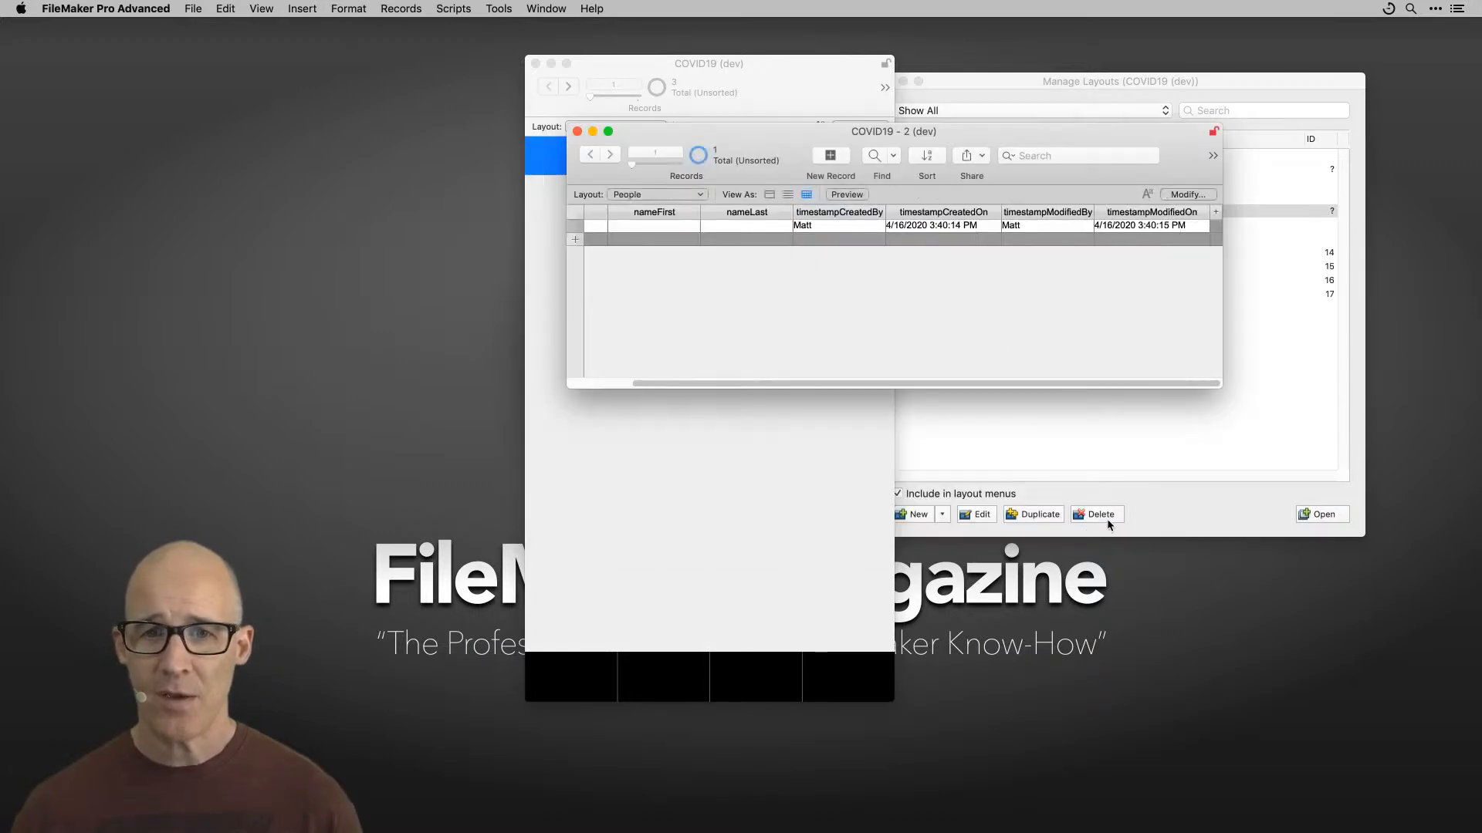
{"action": "left_click_drag", "start_coordinate": [921, 137], "coordinate": [1019, 371]}
{"action": "left_click", "coordinate": [802, 65]}
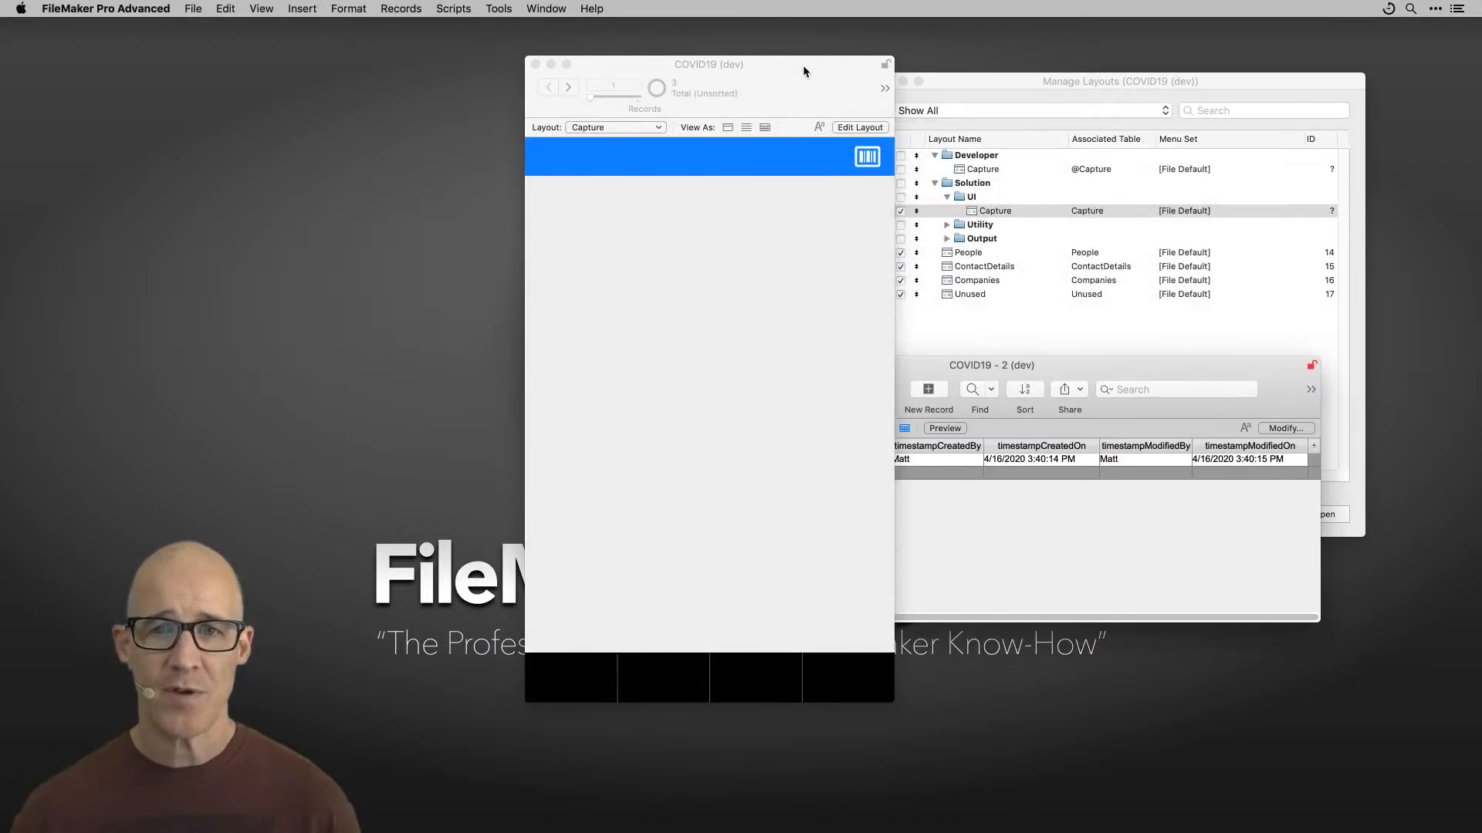
{"action": "left_click_drag", "start_coordinate": [803, 65], "coordinate": [860, 48]}
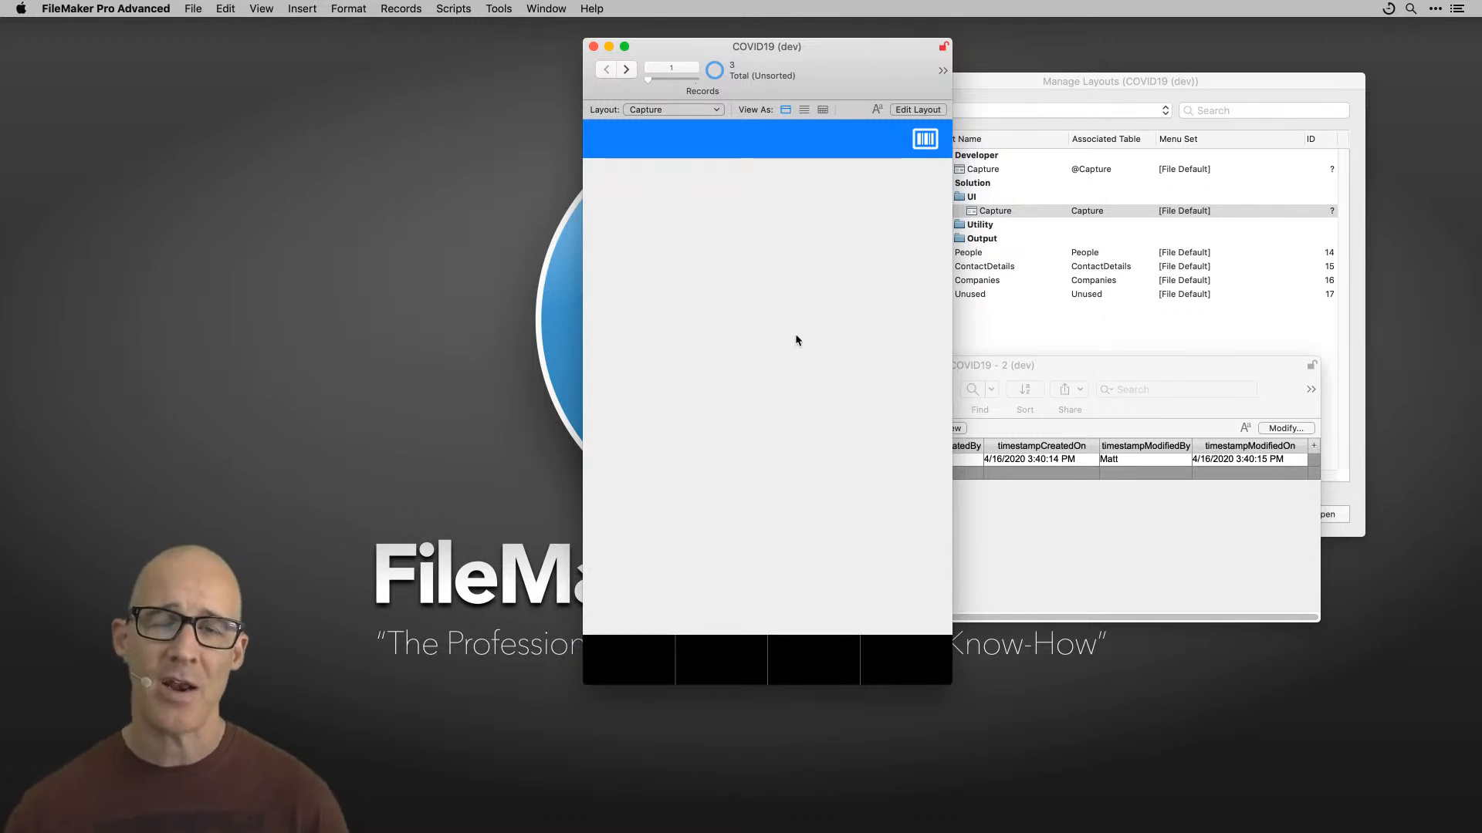
{"action": "left_click_drag", "start_coordinate": [846, 66], "coordinate": [803, 67]}
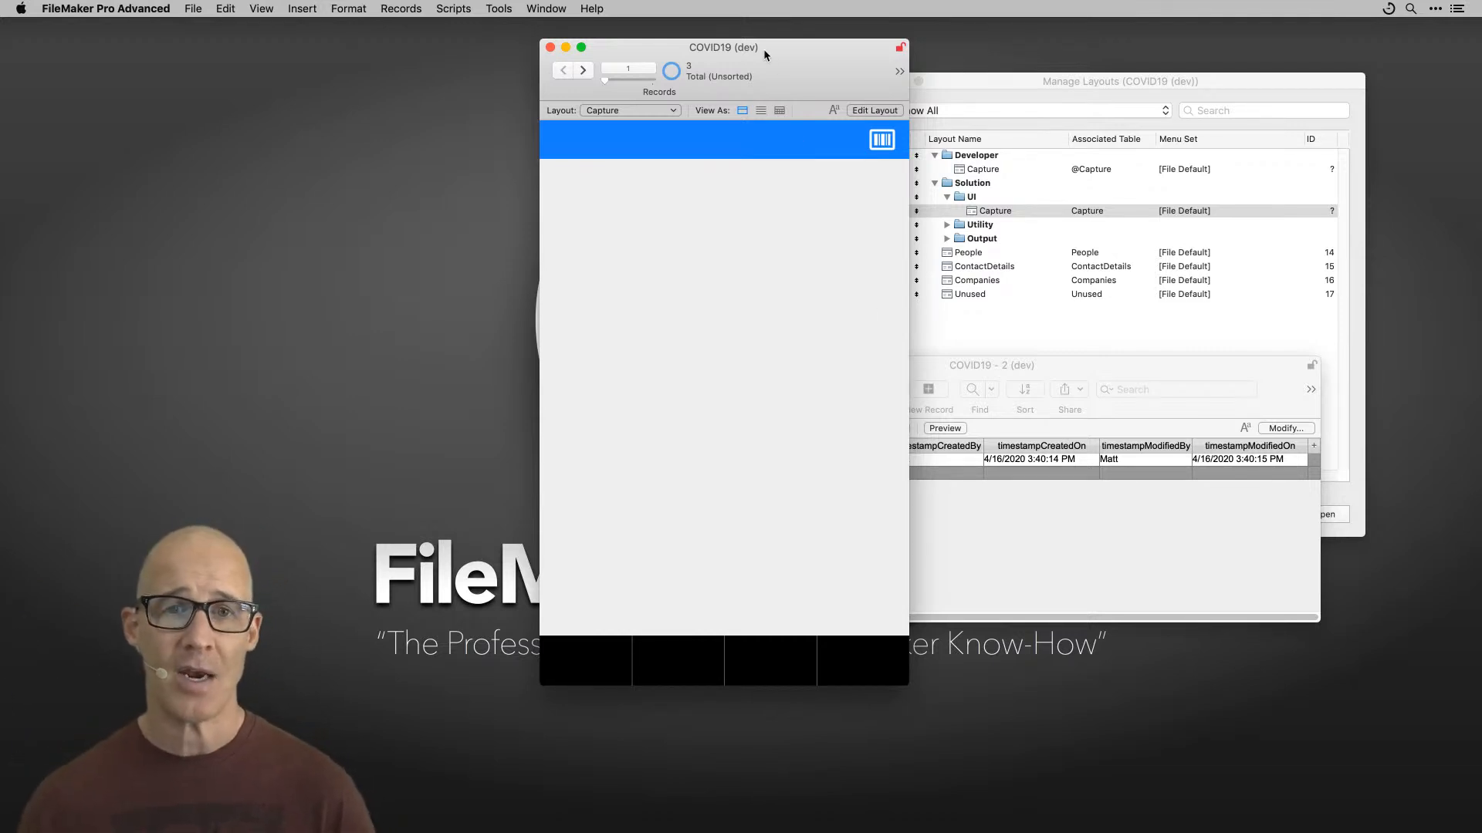
{"action": "left_click_drag", "start_coordinate": [756, 47], "coordinate": [784, 33]}
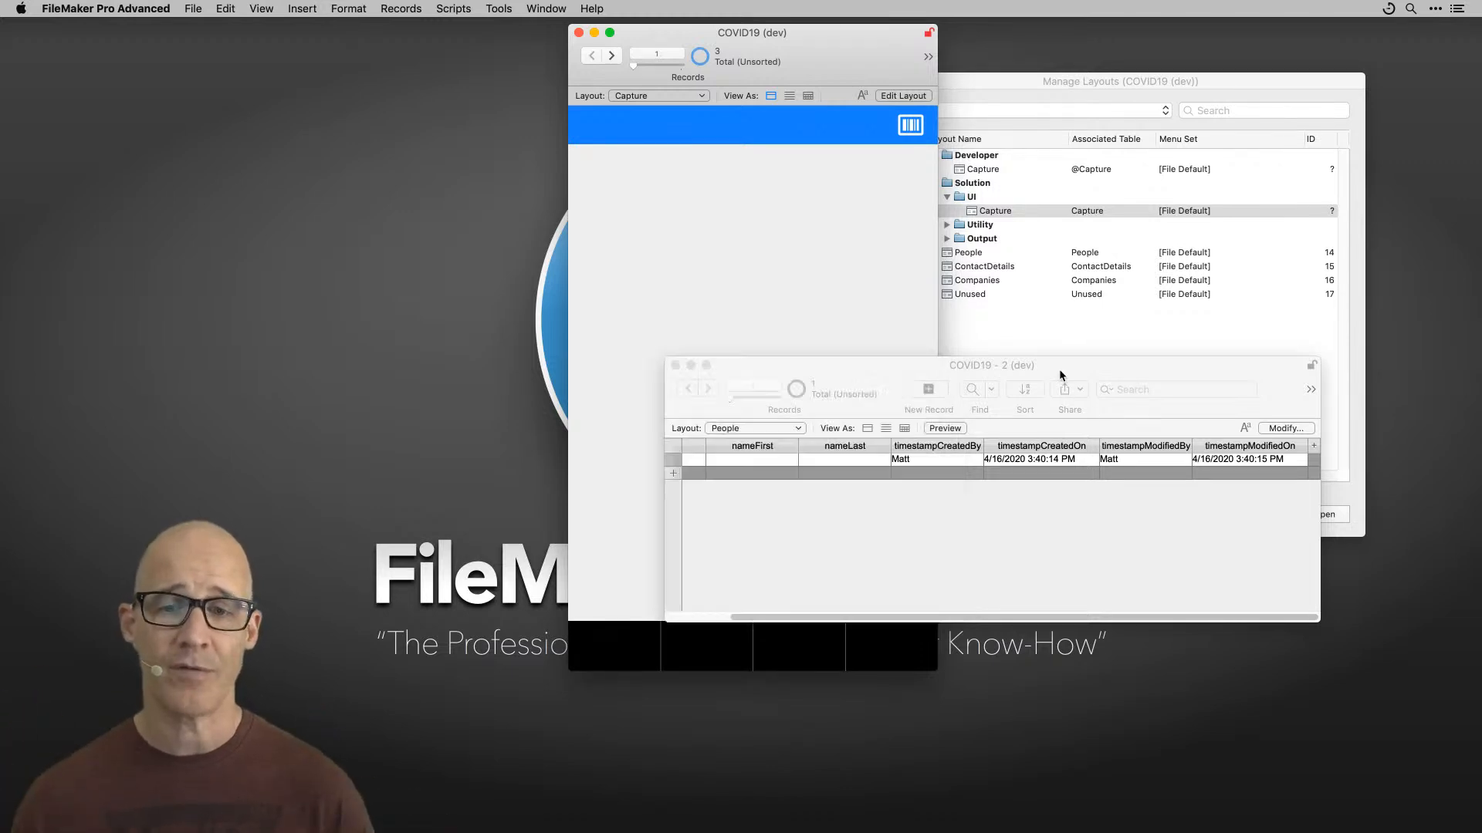
{"action": "left_click_drag", "start_coordinate": [1059, 367], "coordinate": [1053, 354]}
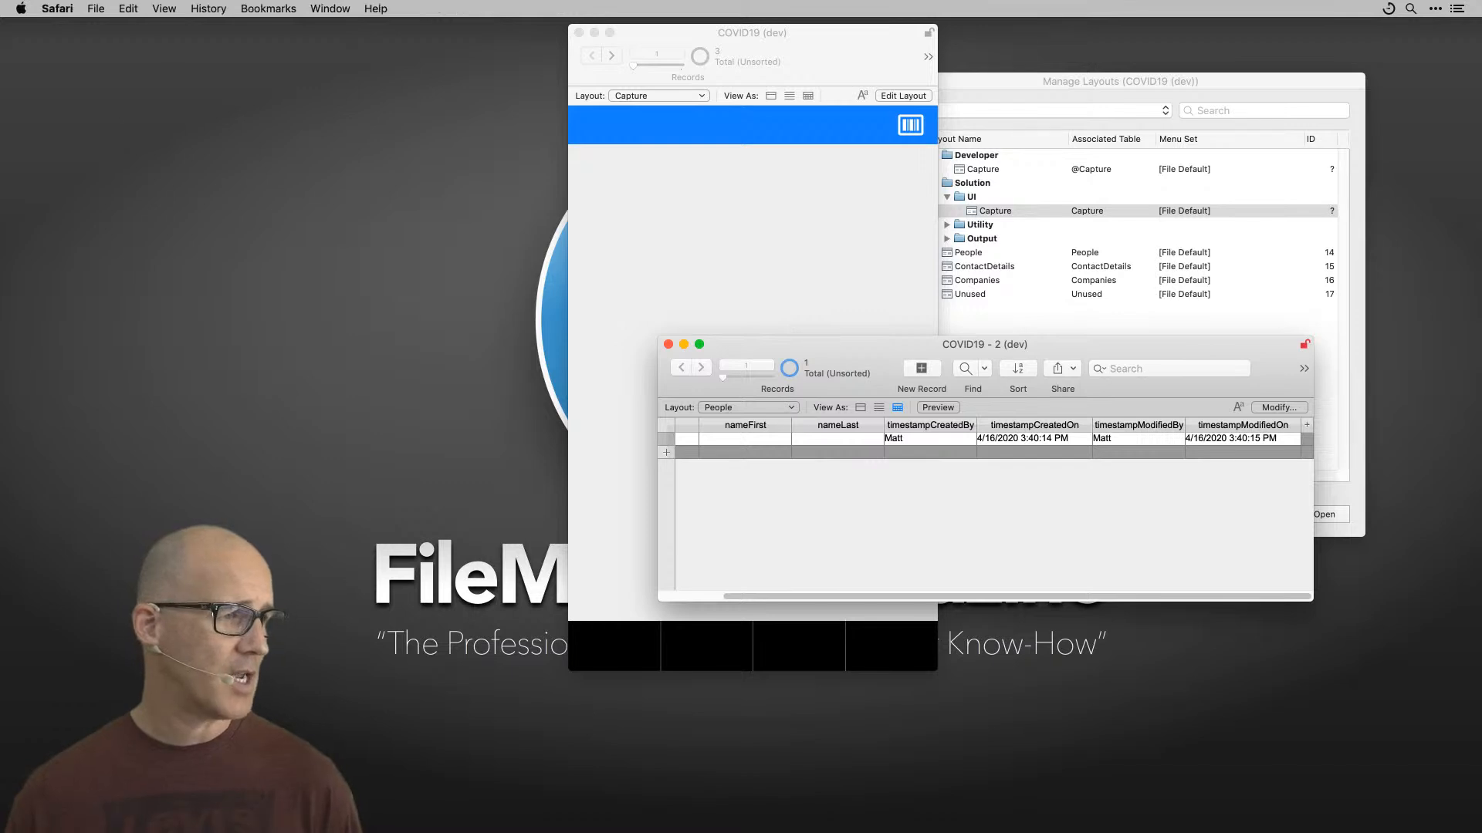
Step: Switch to Safari and bring the YouTube live chat window forward to read a viewer's question
{"action": "key", "text": "super+Tab"}
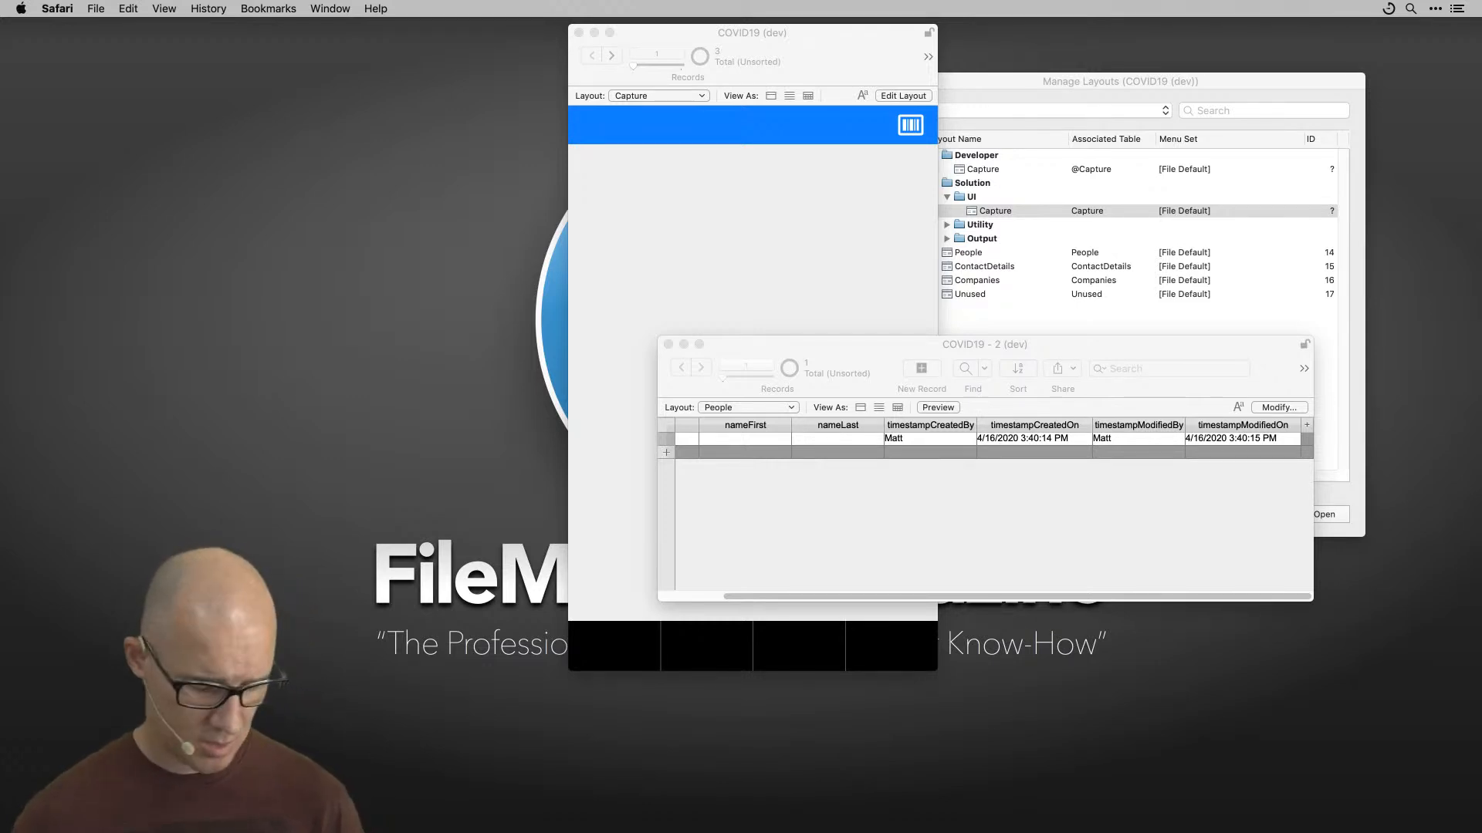
{"action": "left_click", "coordinate": [826, 233]}
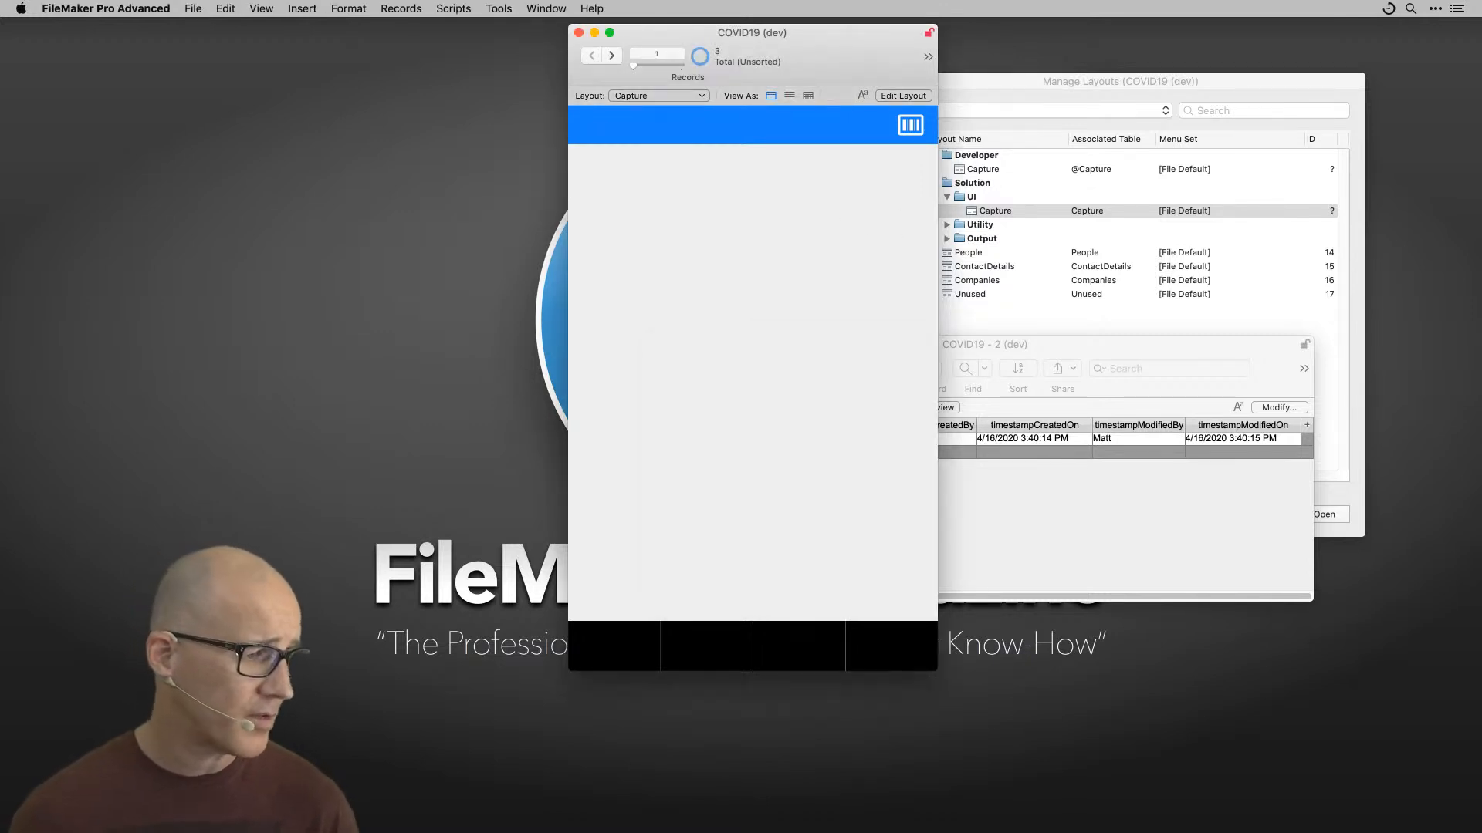
{"action": "key", "text": "super+Tab"}
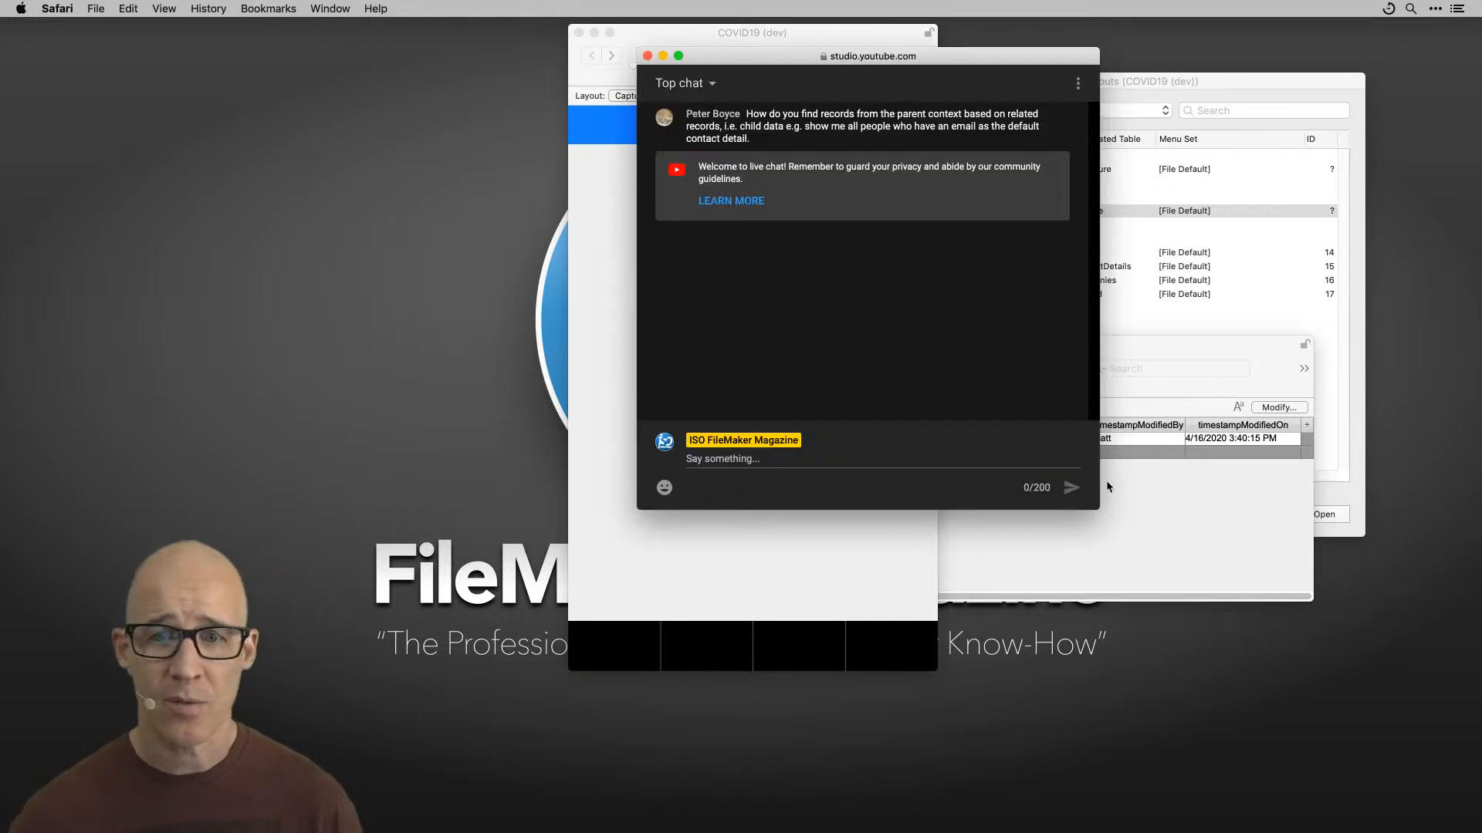
{"action": "left_click_drag", "start_coordinate": [1089, 505], "coordinate": [1024, 499]}
{"action": "left_click_drag", "start_coordinate": [894, 54], "coordinate": [1052, 100]}
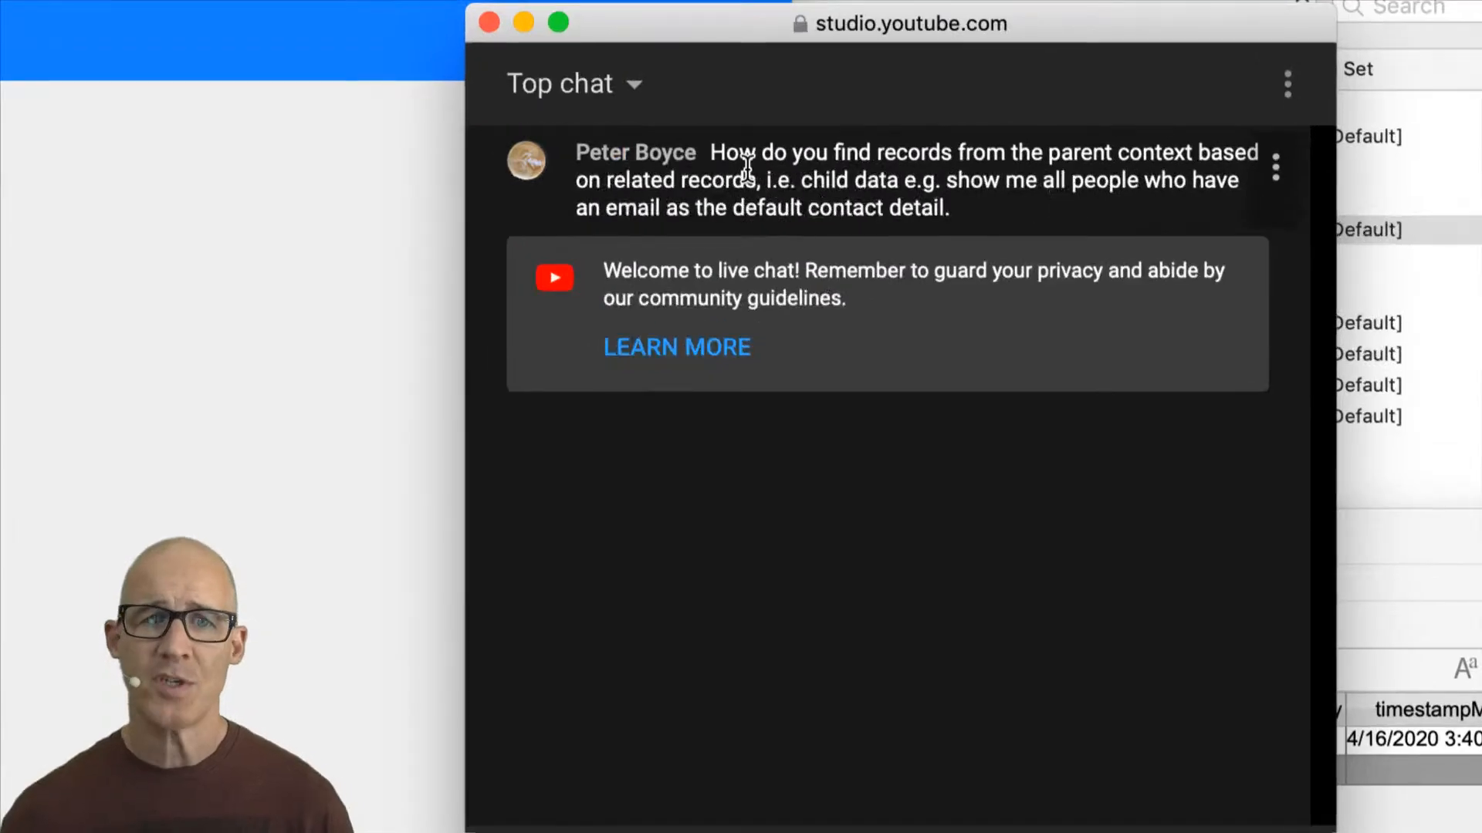
Step: Highlight the viewer's question in the live chat and switch back to FileMaker
{"action": "left_click_drag", "start_coordinate": [720, 155], "coordinate": [938, 199]}
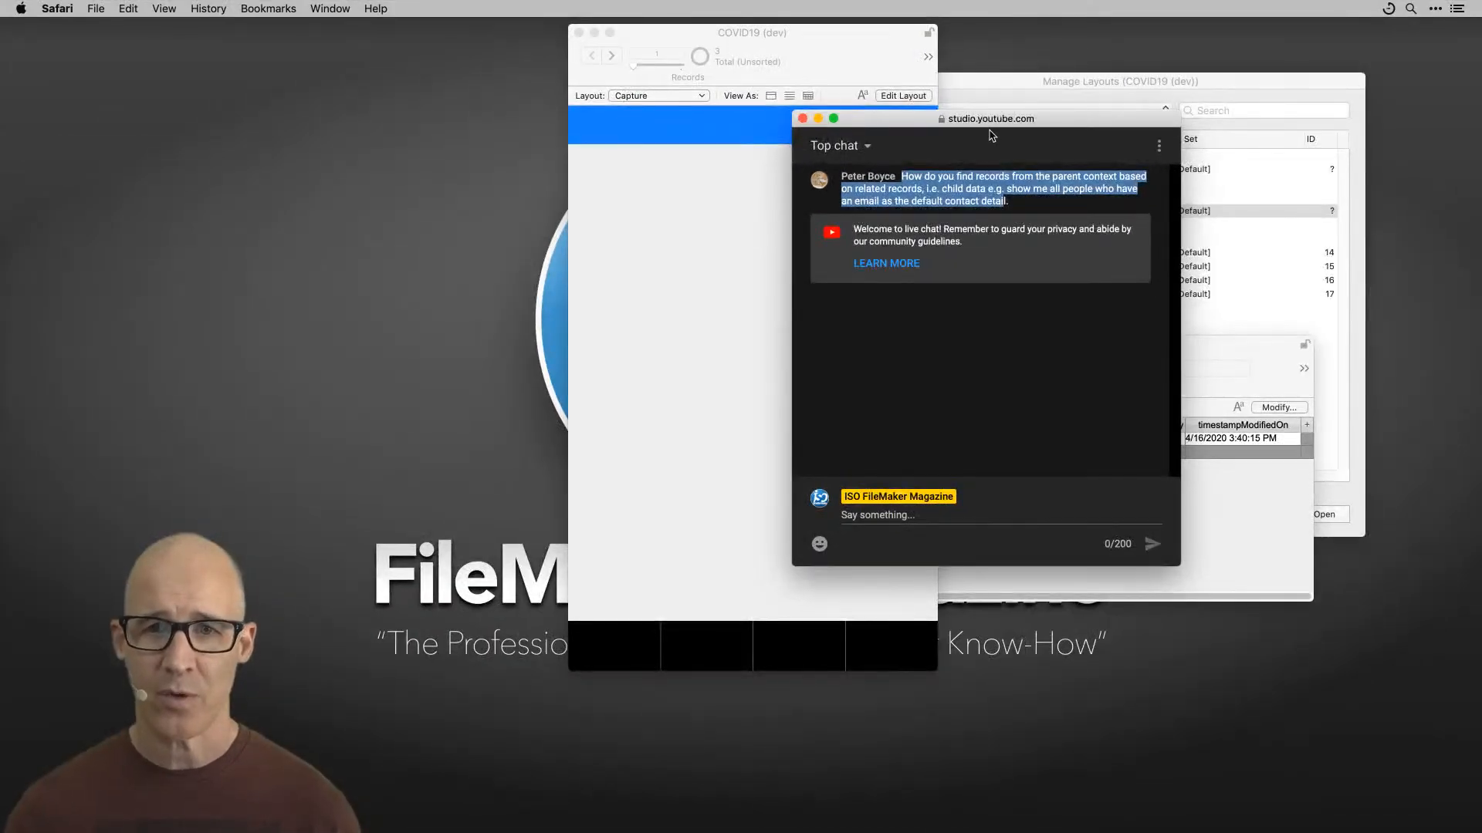
{"action": "left_click_drag", "start_coordinate": [991, 135], "coordinate": [1167, 237]}
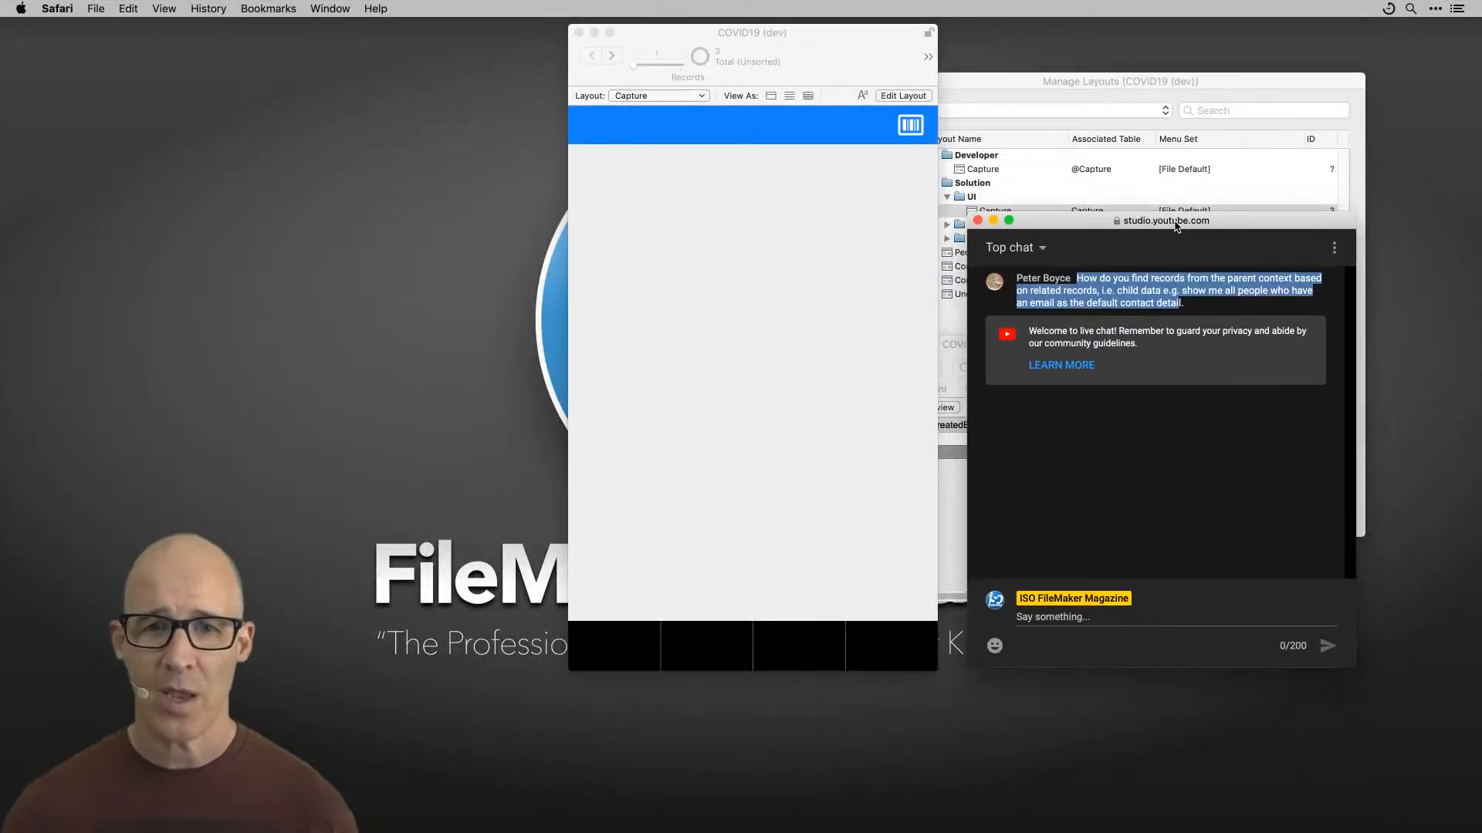
{"action": "left_click", "coordinate": [842, 344]}
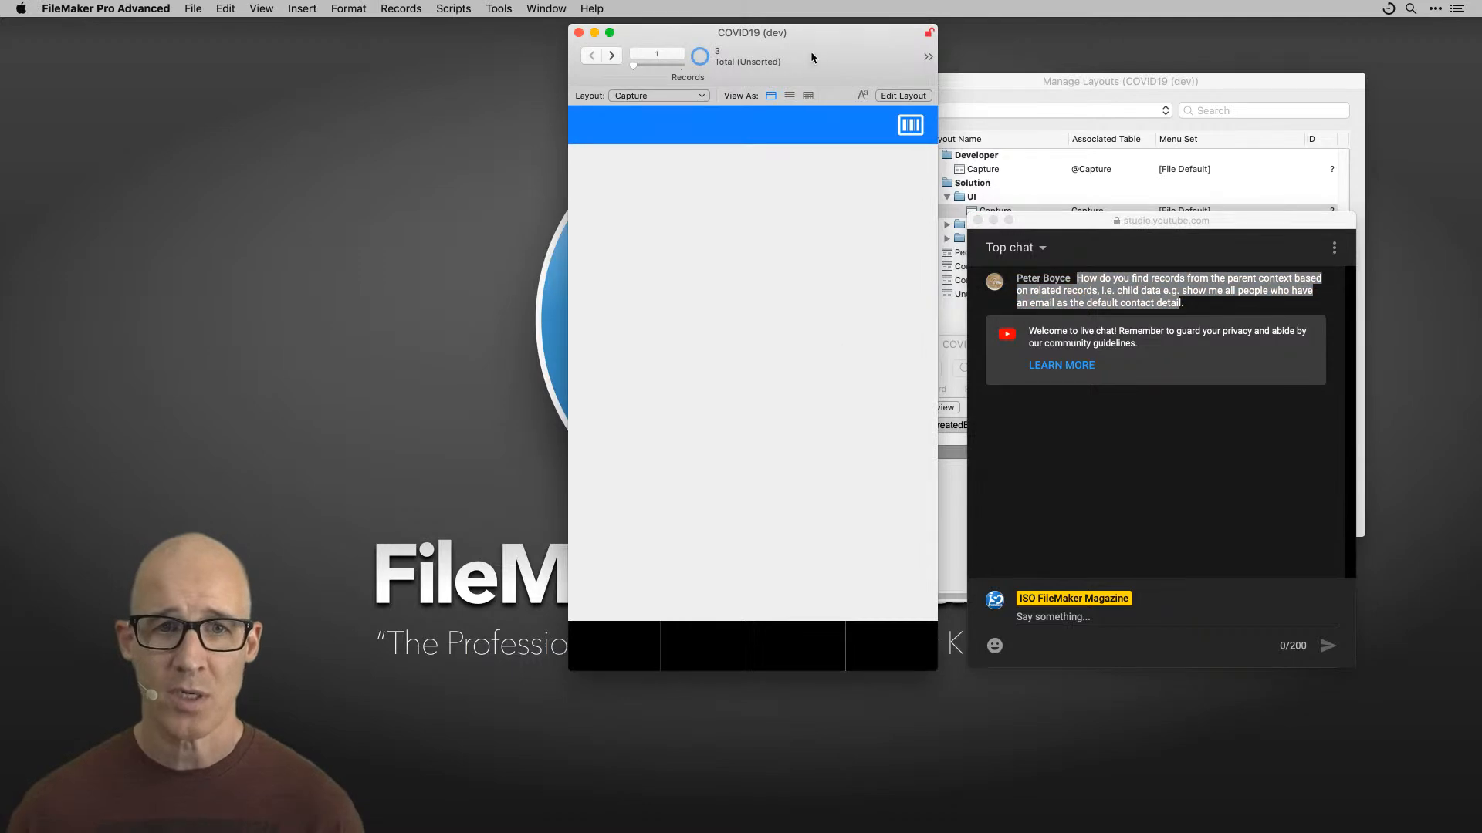
Step: Bring the second database window showing the People table forward and step into the record's name fields
{"action": "left_click_drag", "start_coordinate": [798, 53], "coordinate": [624, 51]}
{"action": "left_click_drag", "start_coordinate": [851, 345], "coordinate": [648, 140]}
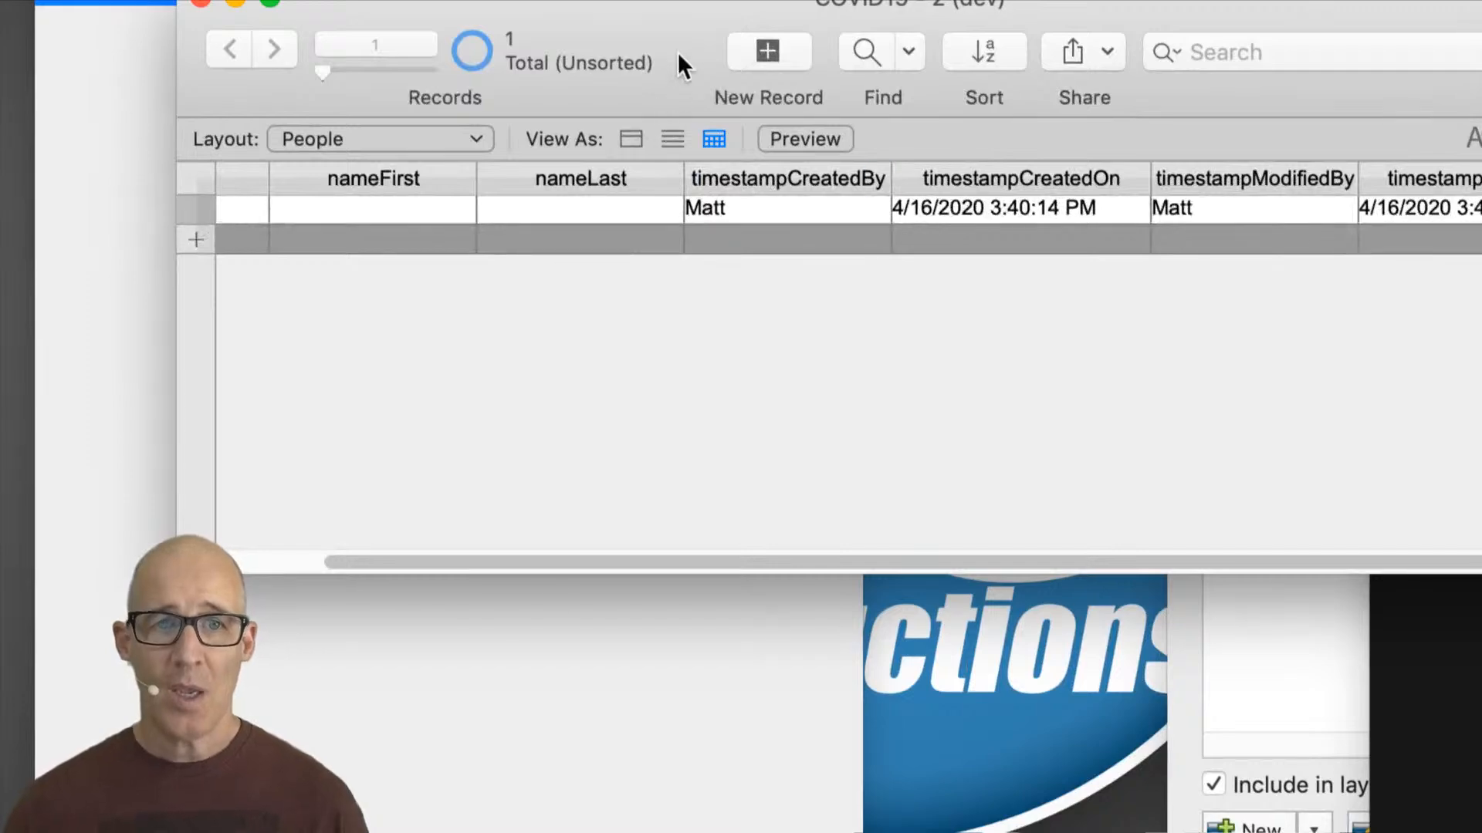
{"action": "left_click_drag", "start_coordinate": [677, 51], "coordinate": [710, 114]}
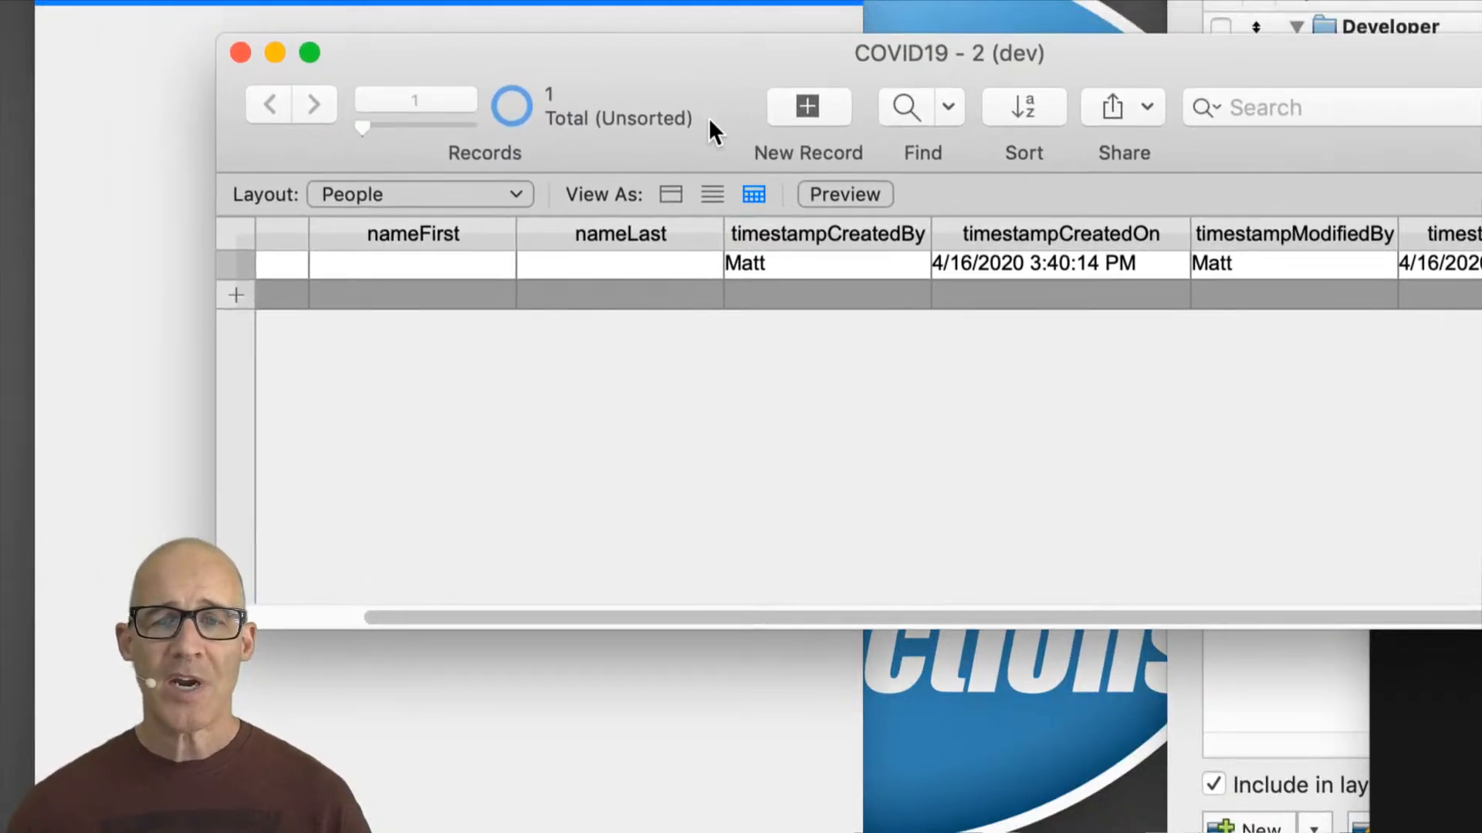
{"action": "left_click", "coordinate": [449, 267]}
{"action": "key", "text": "Tab"}
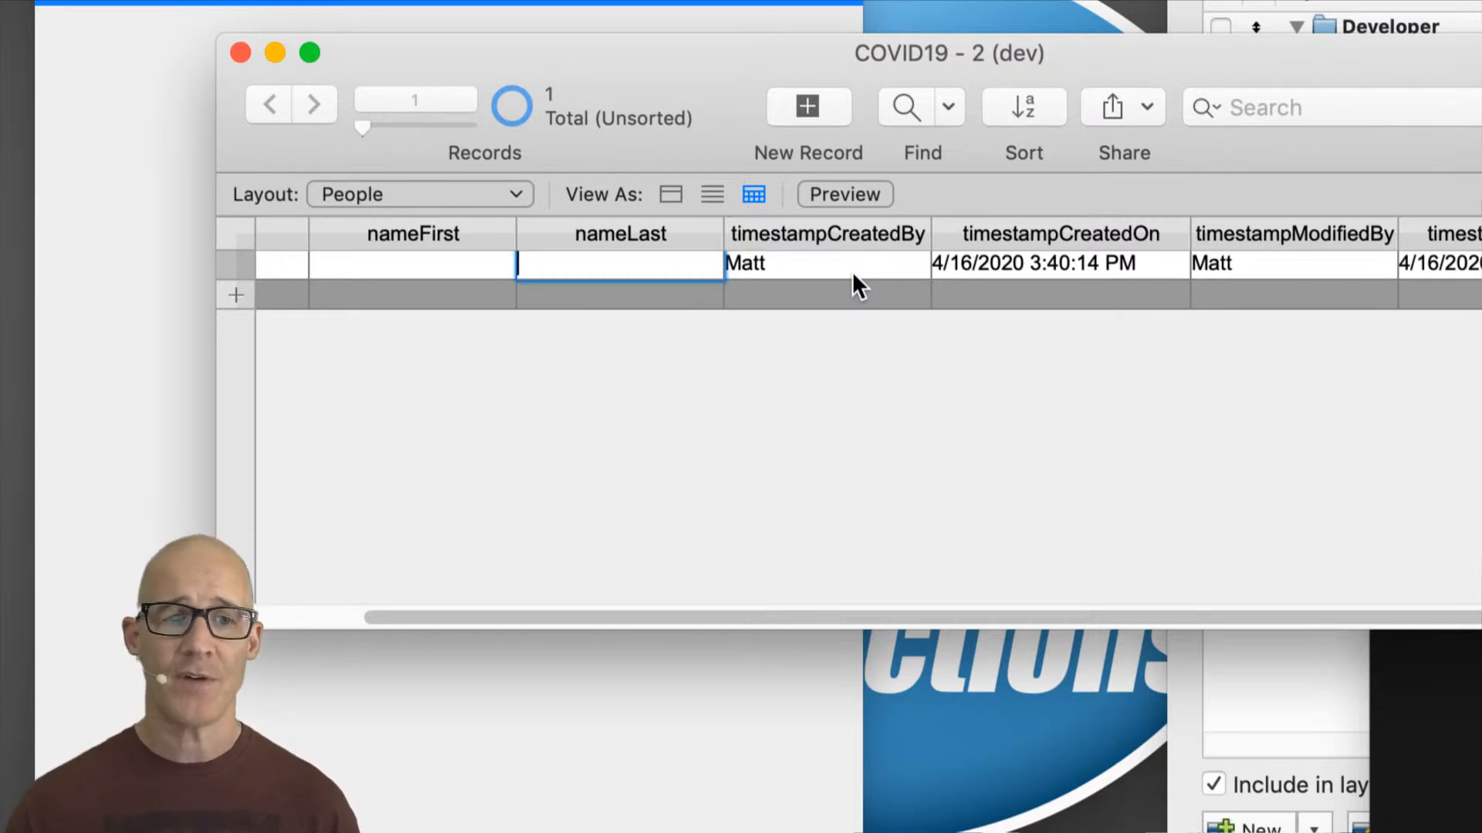
Step: Enter Find mode and switch the find request to the ContactDetails layout, placing the cursor in contactData
{"action": "key", "text": "super+f"}
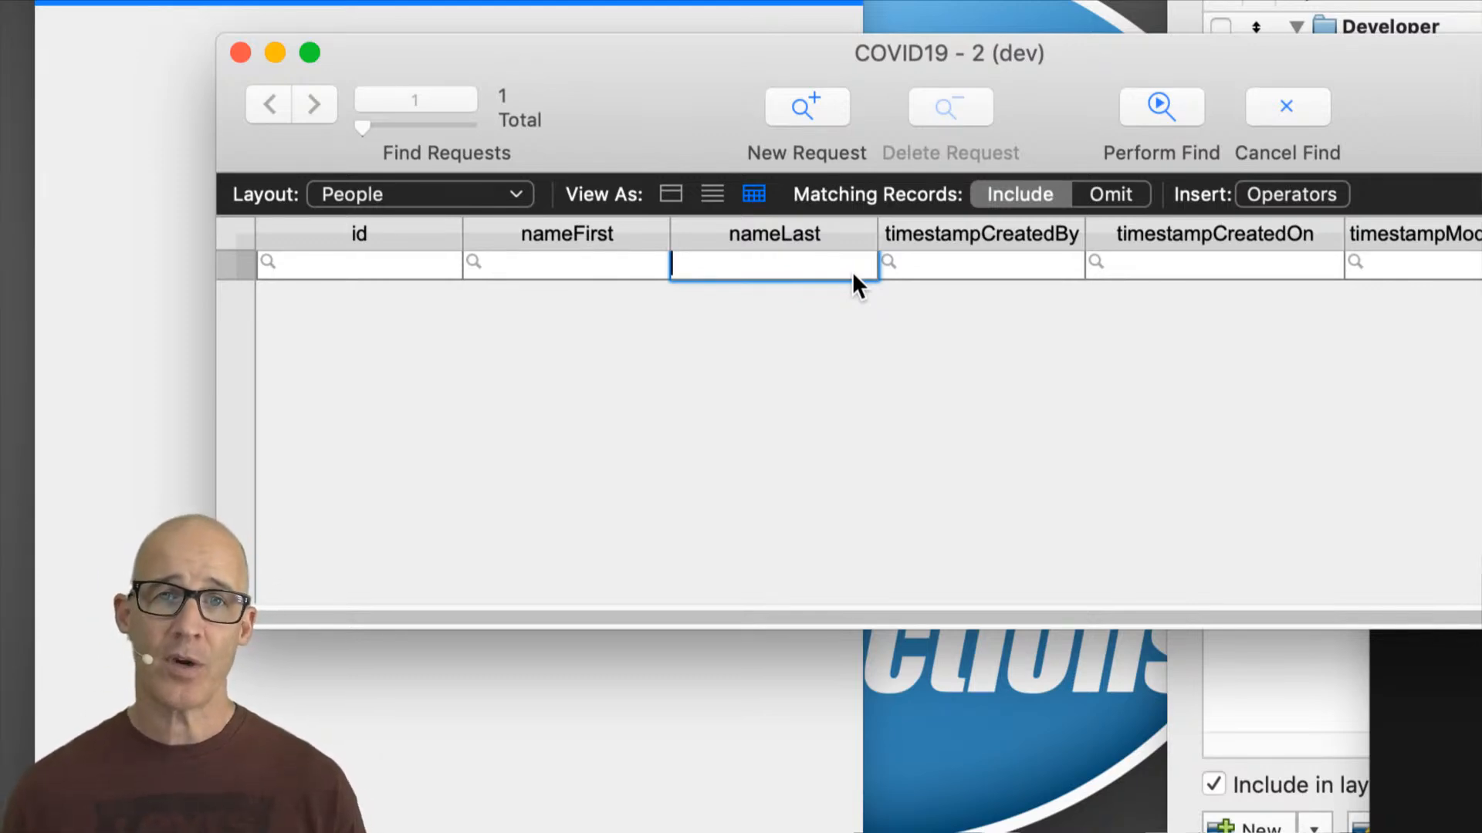
{"action": "left_click", "coordinate": [632, 267]}
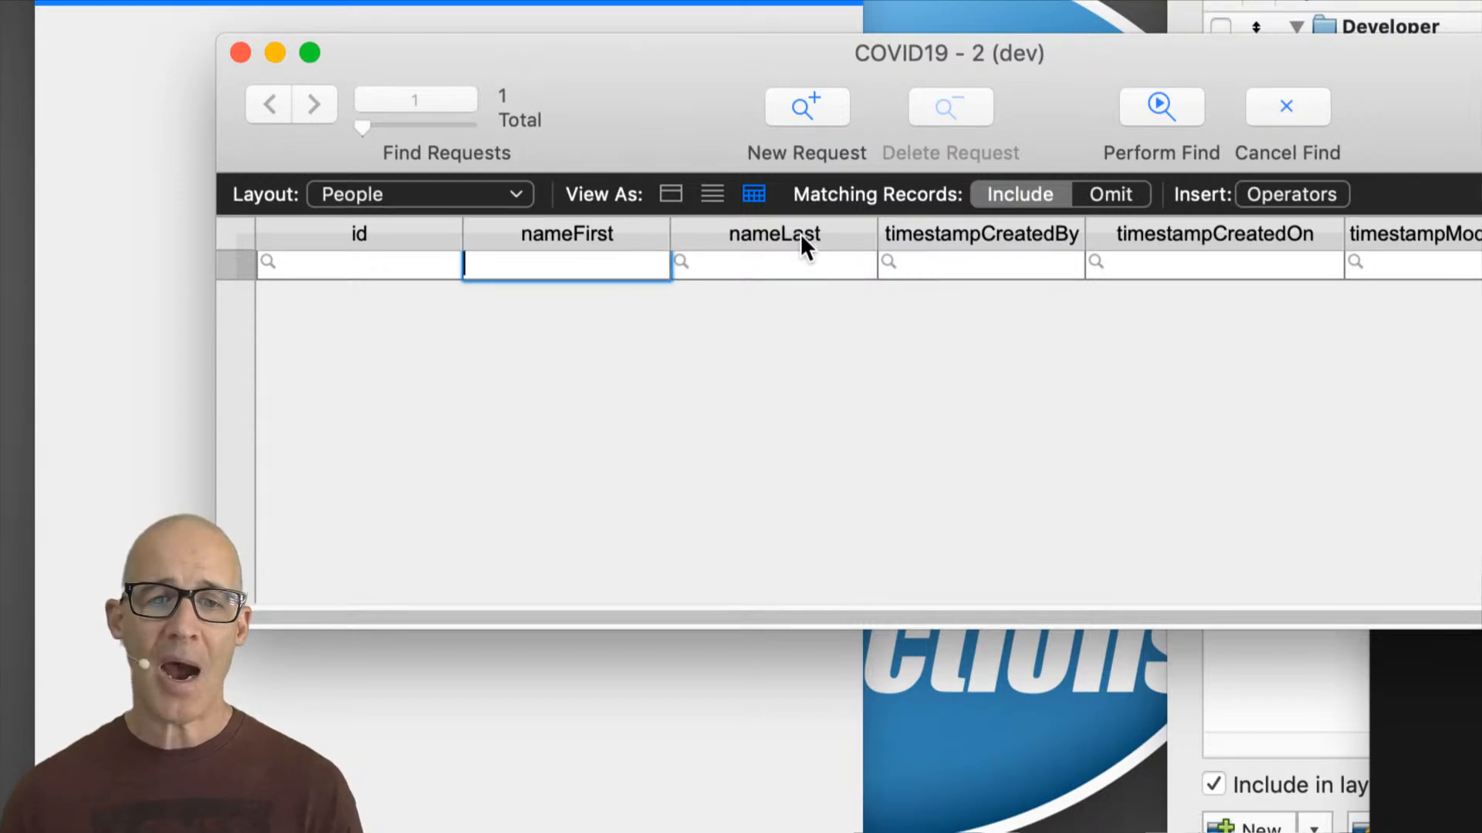
{"action": "left_click", "coordinate": [809, 265]}
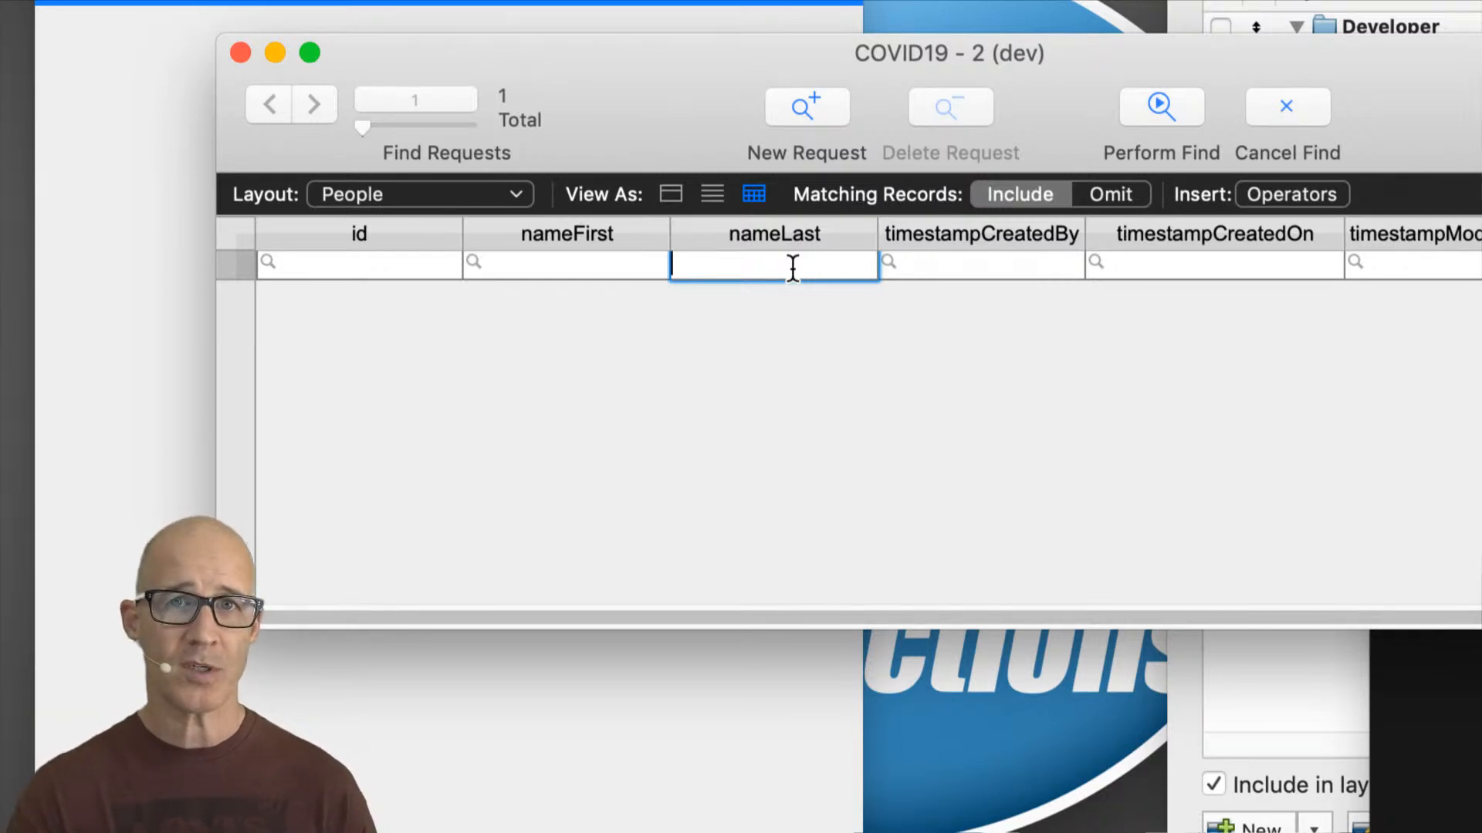
{"action": "left_click", "coordinate": [460, 175]}
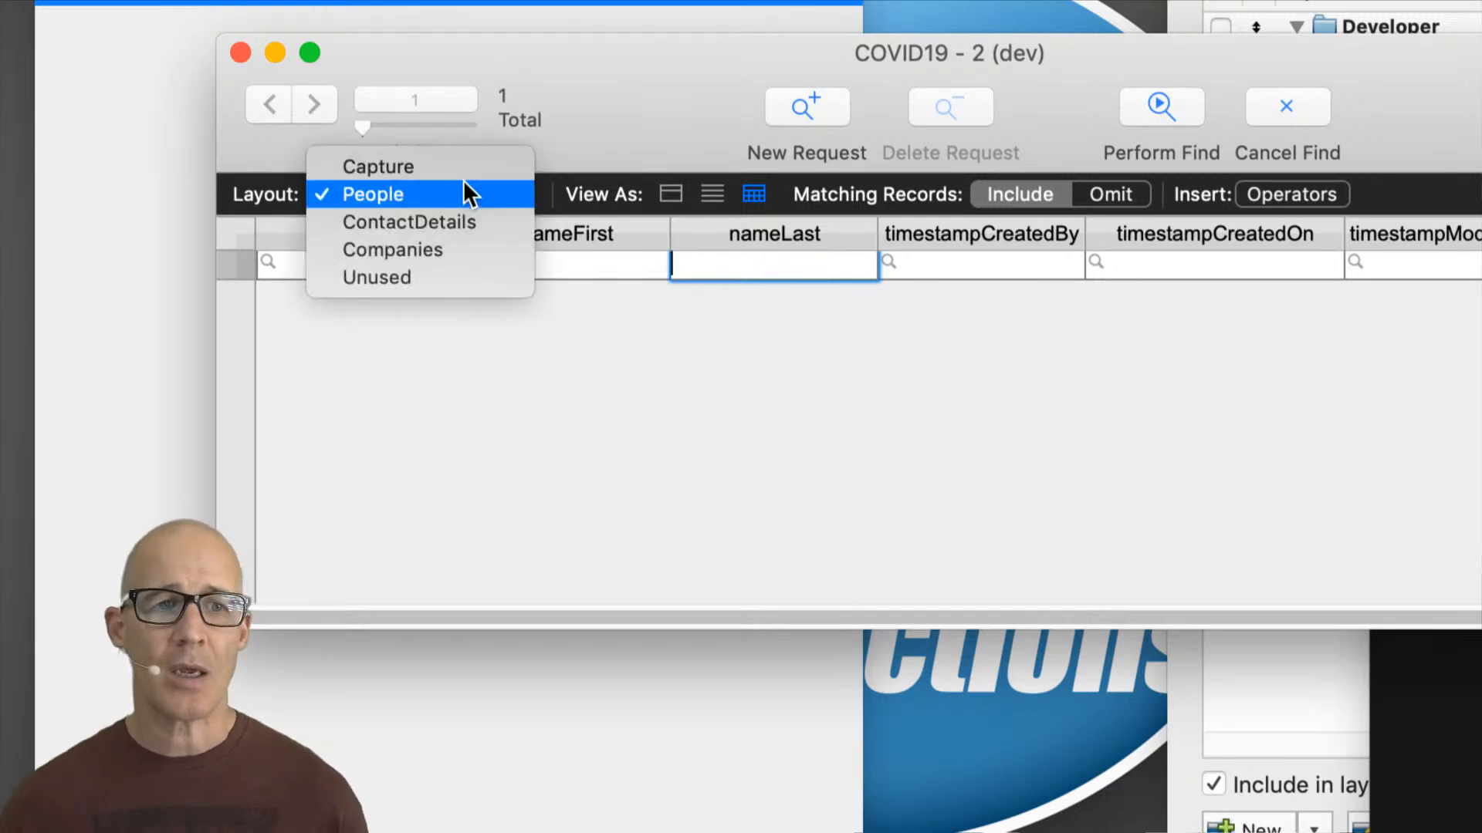
{"action": "left_click", "coordinate": [493, 224]}
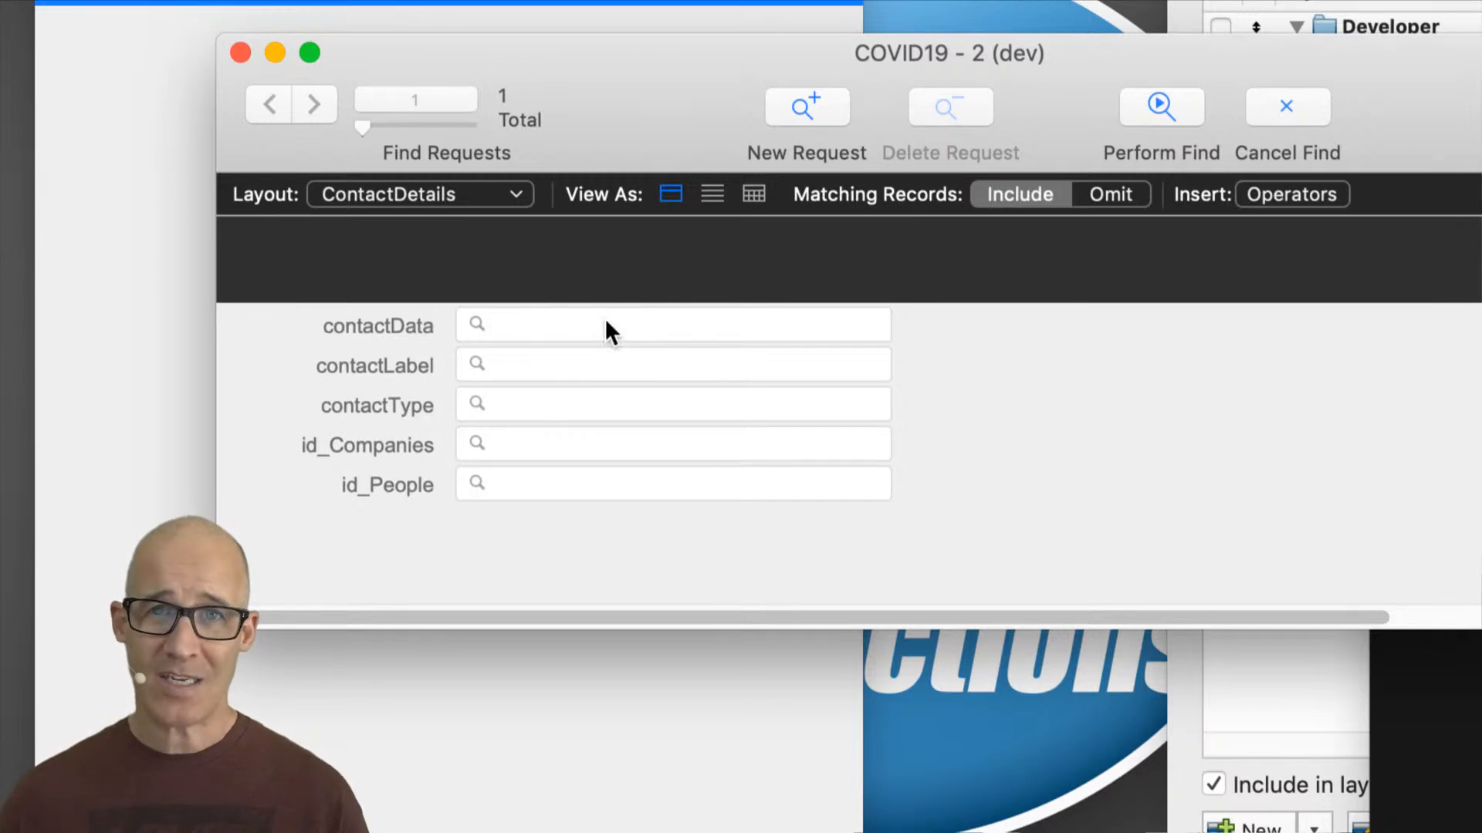
{"action": "left_click", "coordinate": [614, 325]}
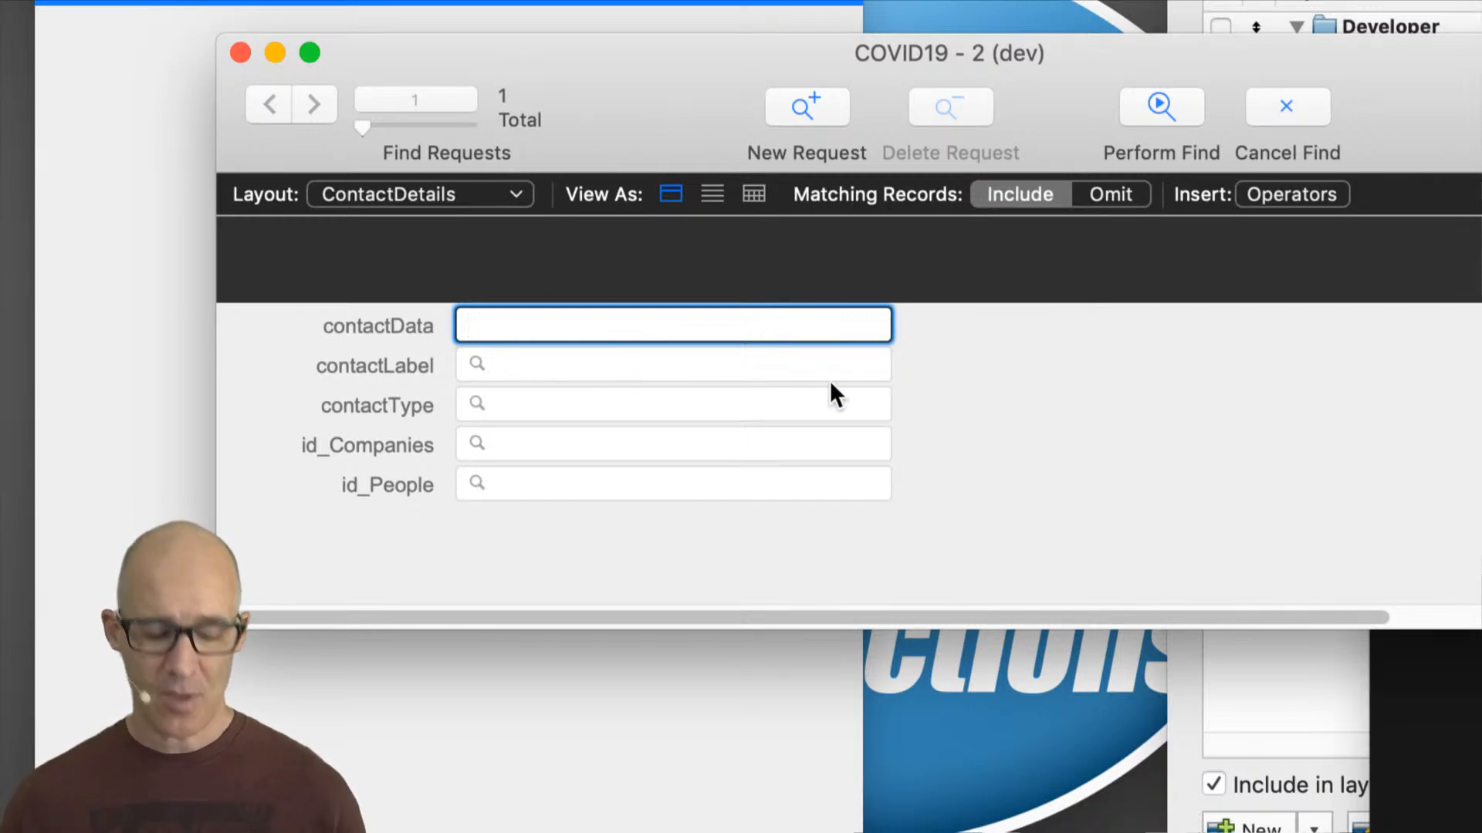
Step: Open Manage Database and inspect the relationship between the People and ContactDetails table occurrences in the graph
{"action": "key", "text": "shift+super+d"}
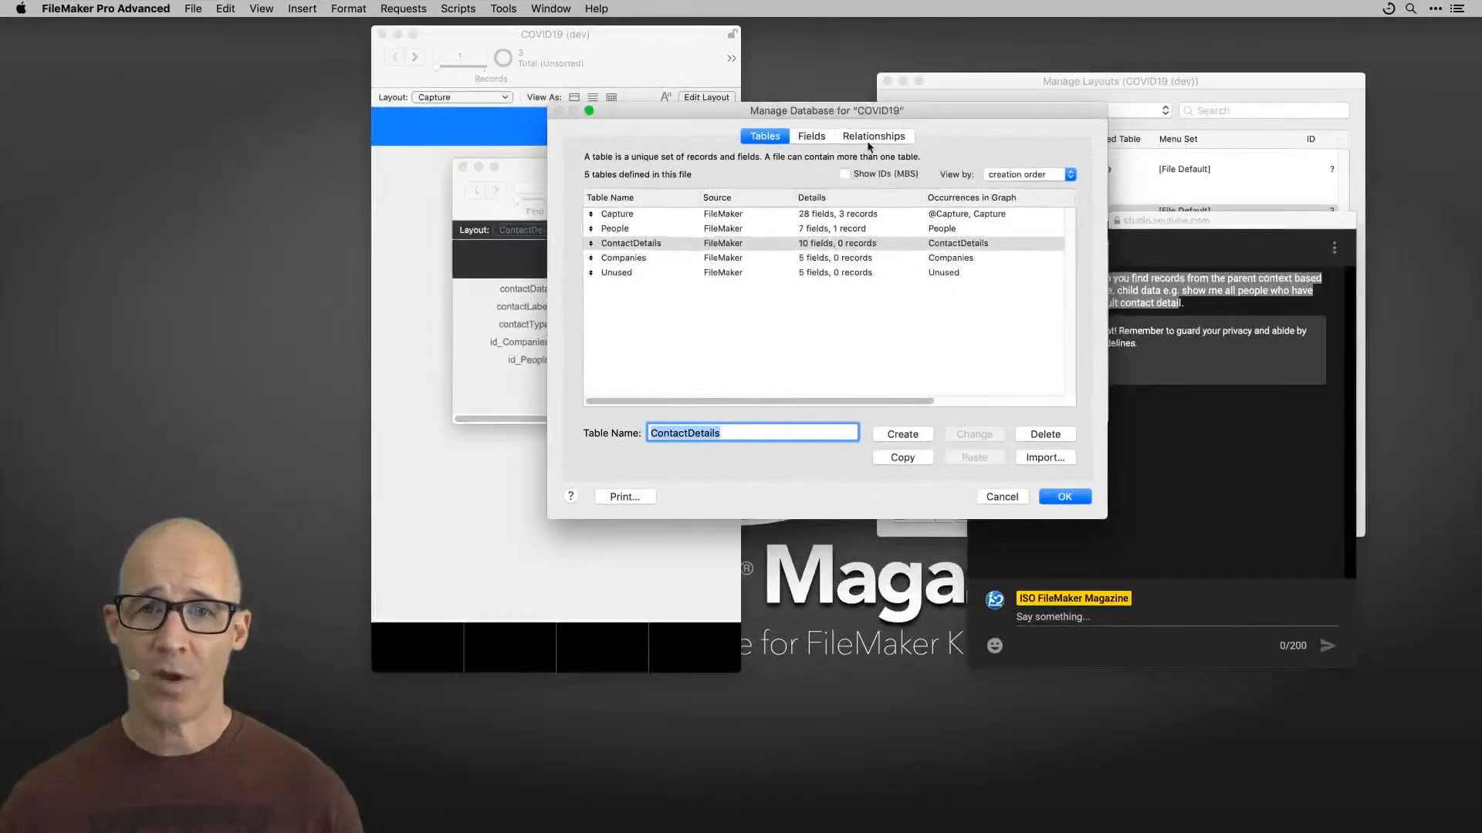
{"action": "left_click", "coordinate": [872, 136]}
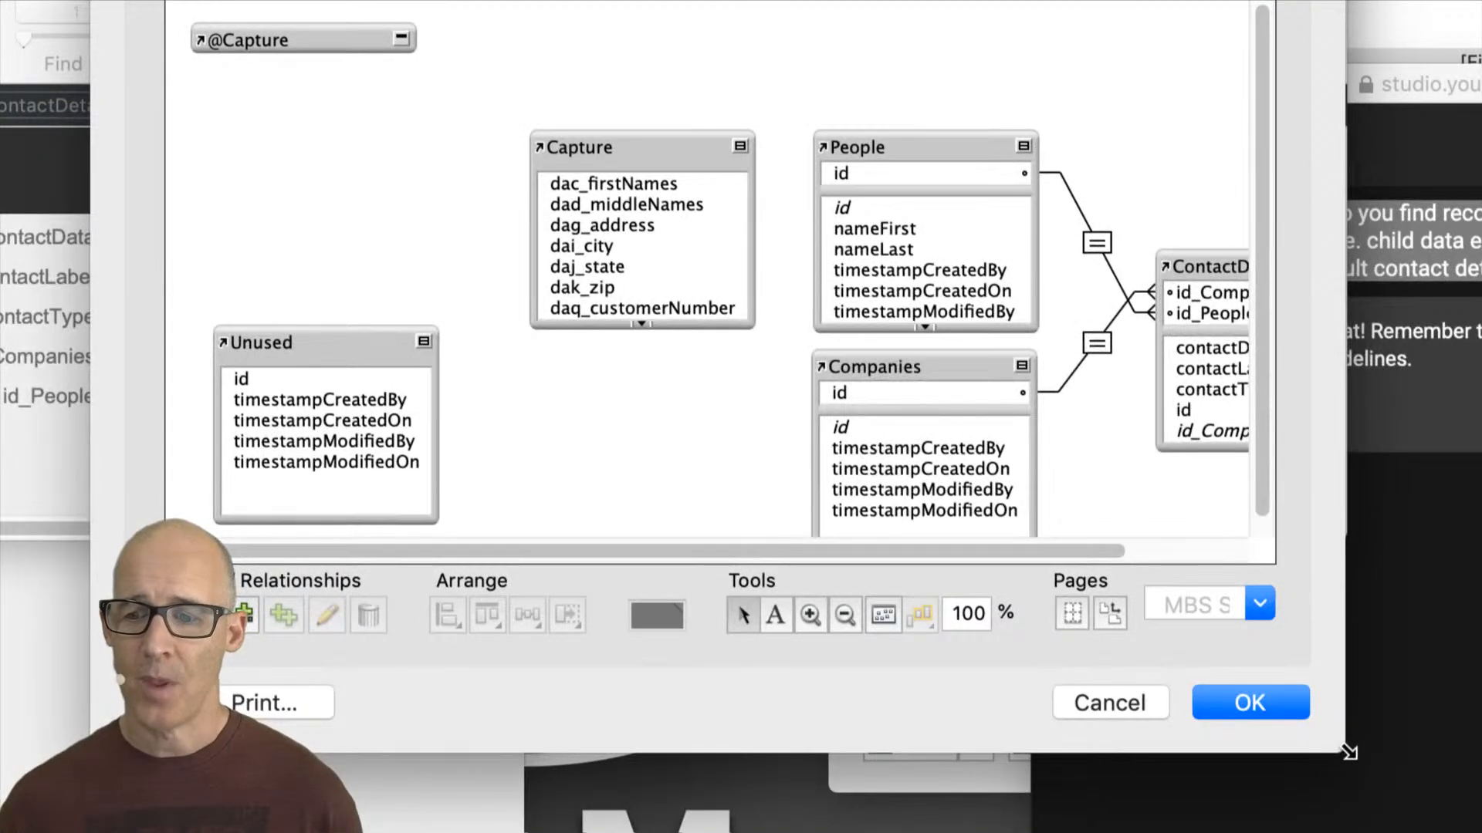
{"action": "left_click_drag", "start_coordinate": [1349, 752], "coordinate": [1481, 801]}
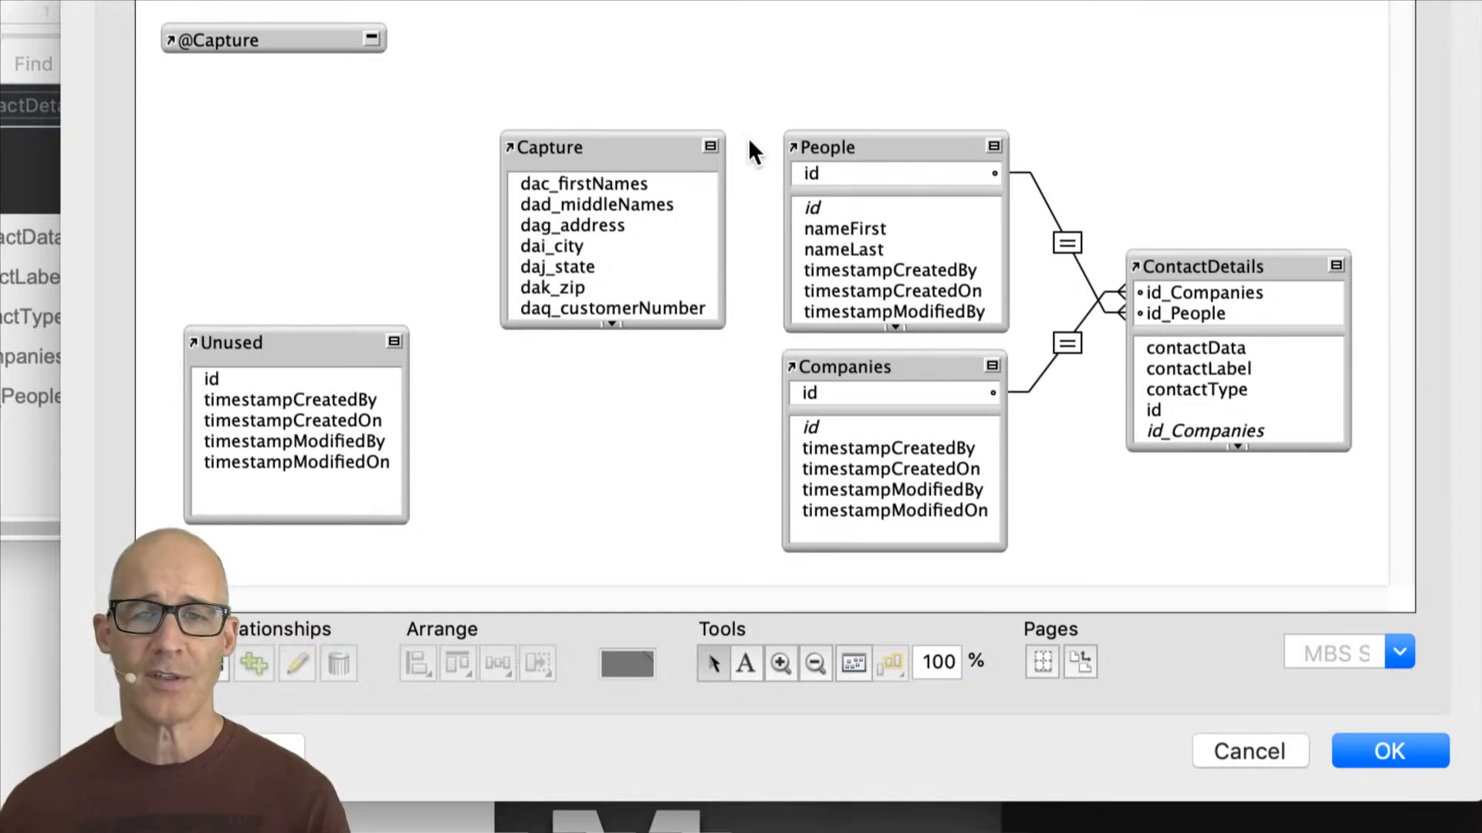
{"action": "left_click", "coordinate": [1231, 264]}
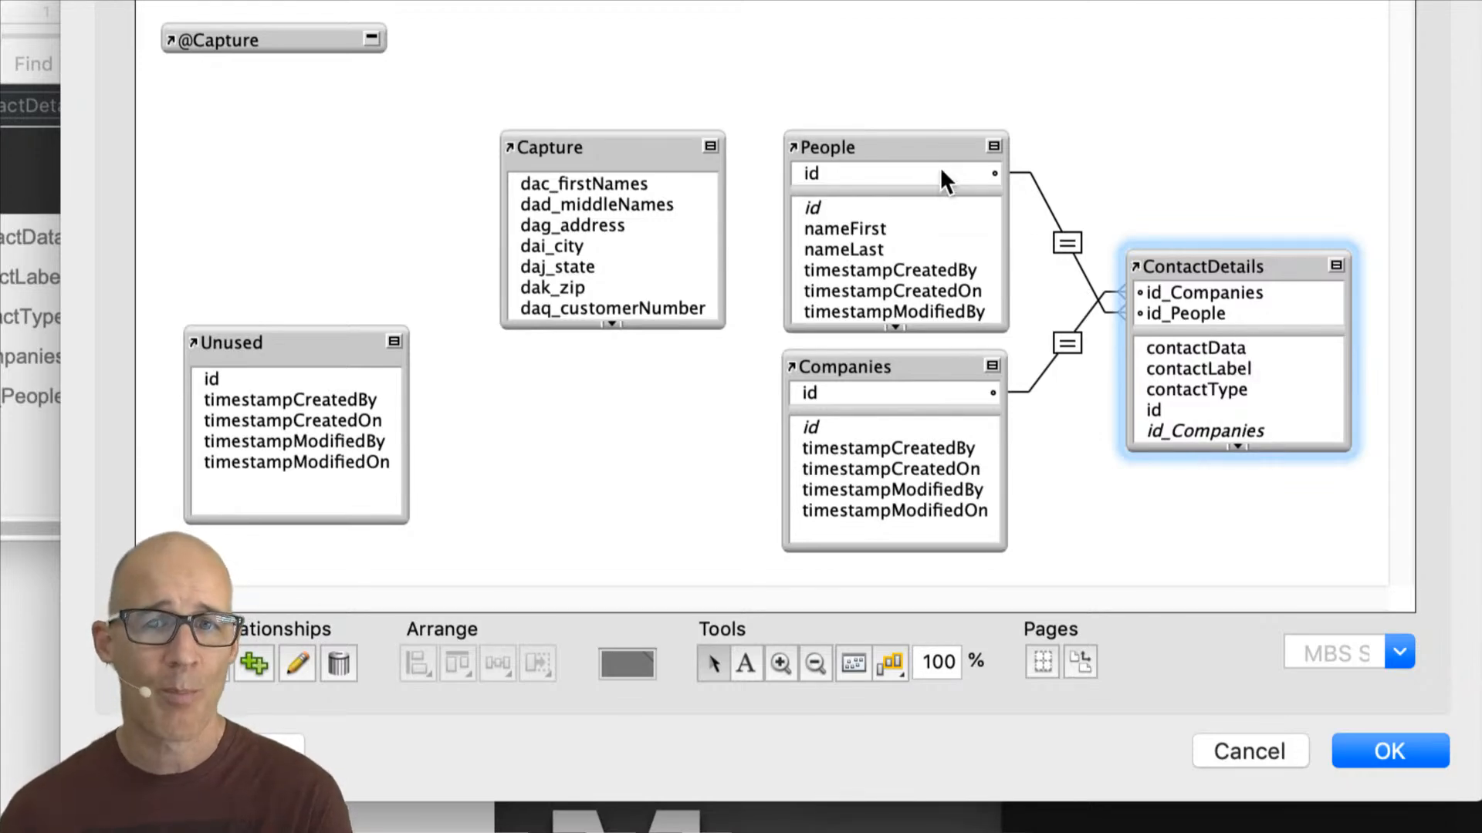
{"action": "left_click", "coordinate": [925, 147]}
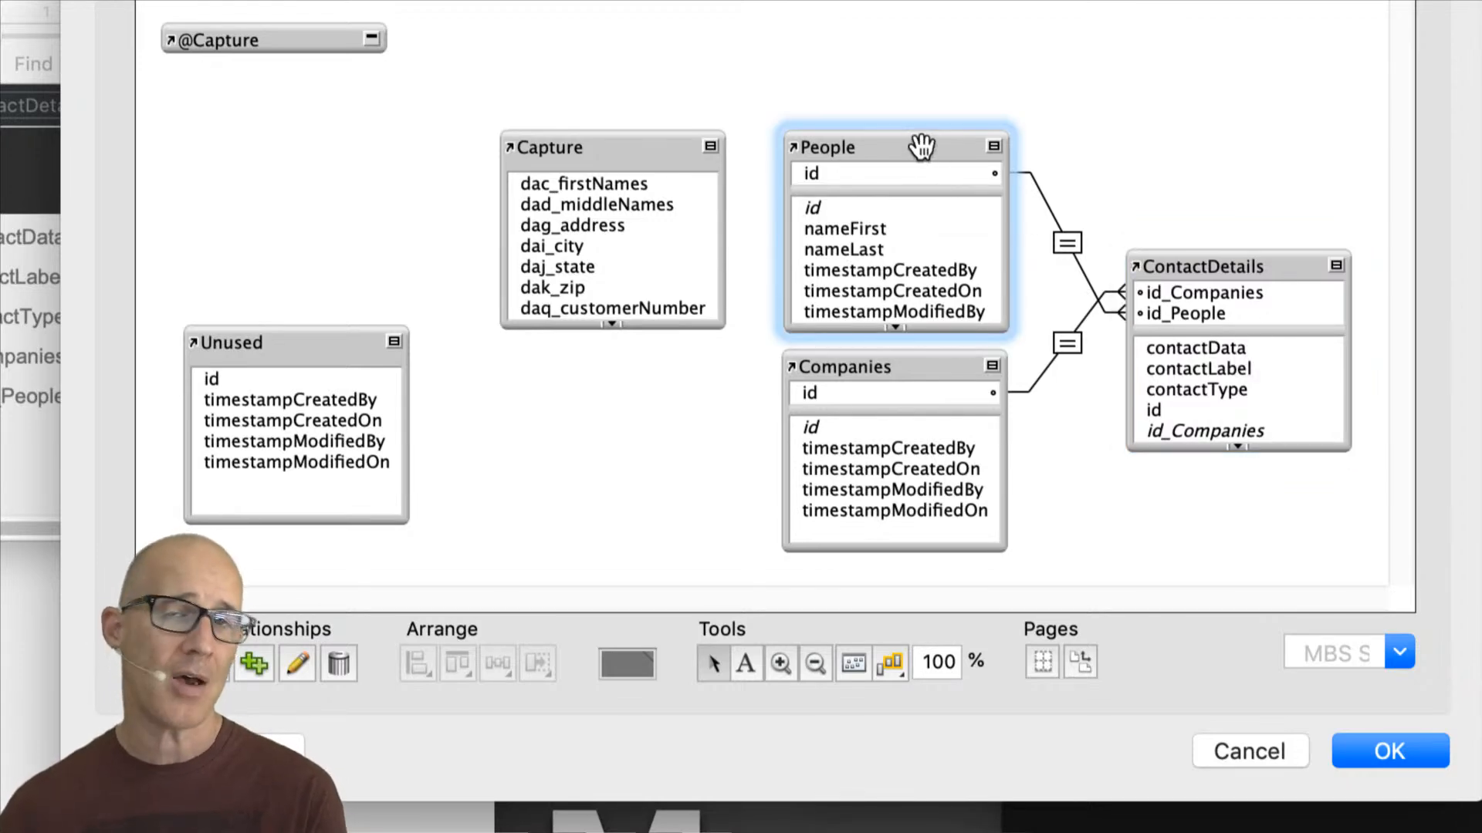
{"action": "left_click", "coordinate": [1069, 243]}
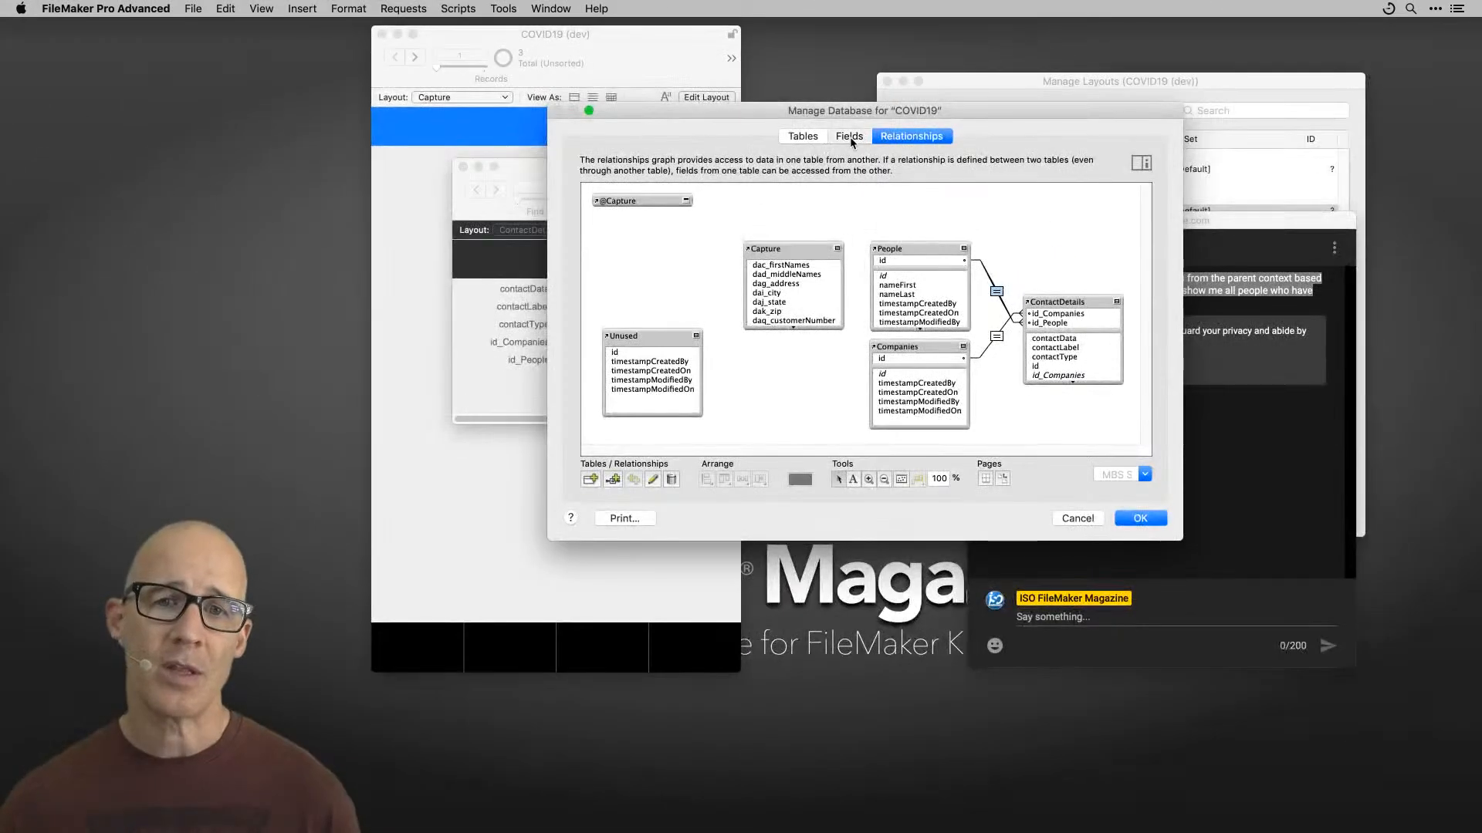
Step: Create a new text field named defaultPhone in the People table
{"action": "left_click", "coordinate": [850, 136]}
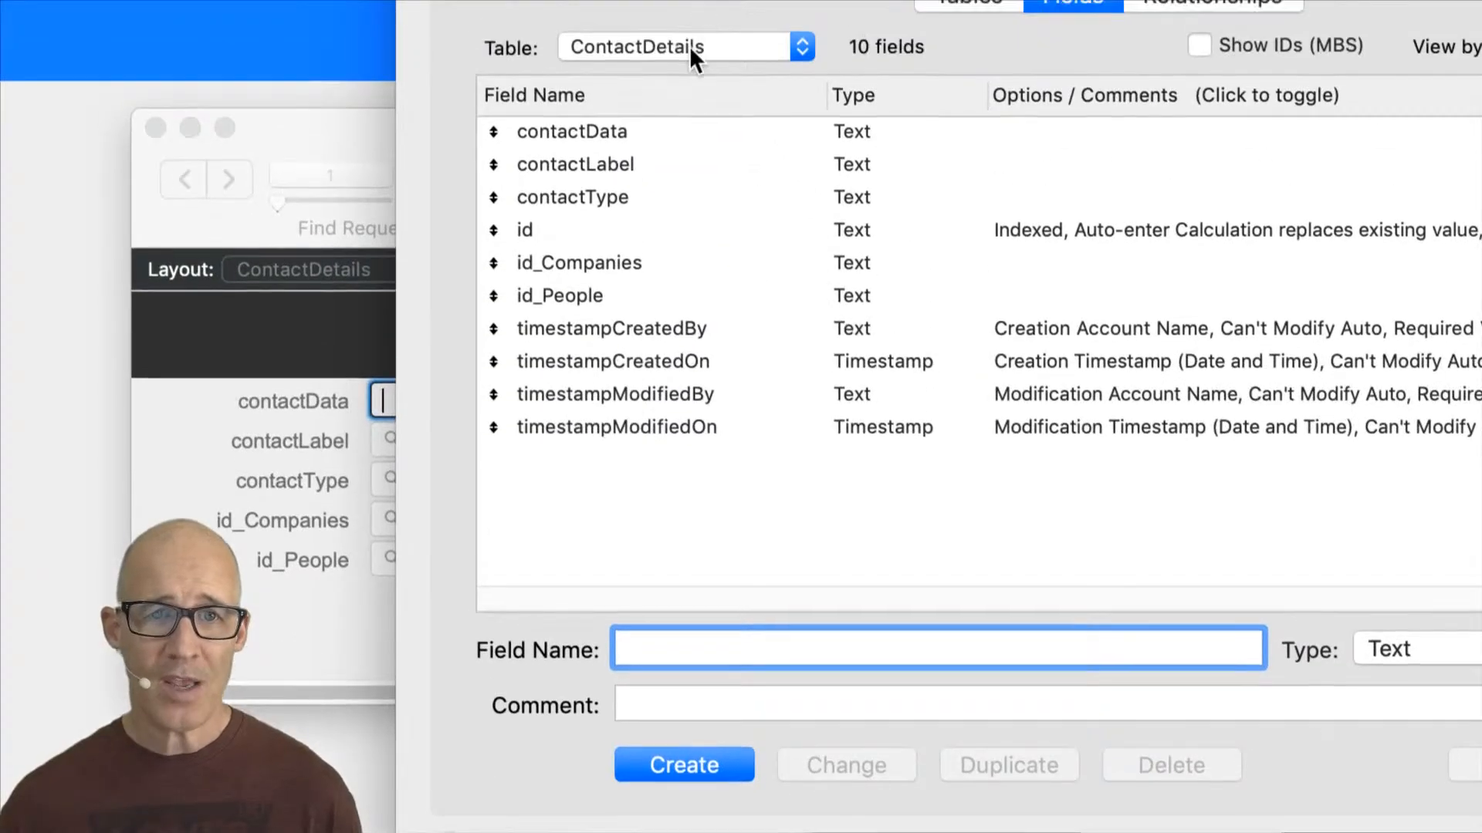
{"action": "left_click", "coordinate": [689, 46]}
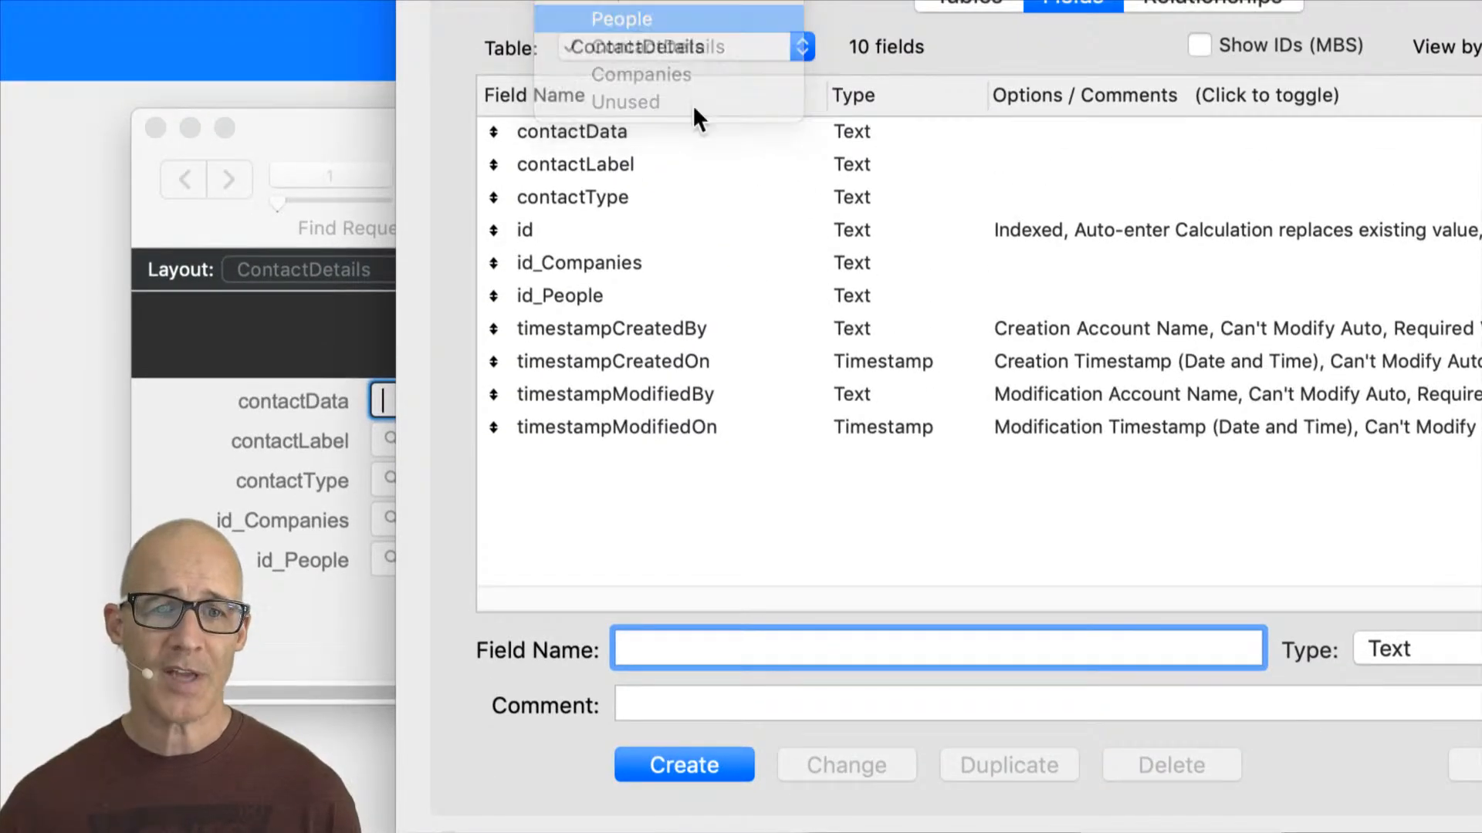
{"action": "left_click", "coordinate": [694, 18]}
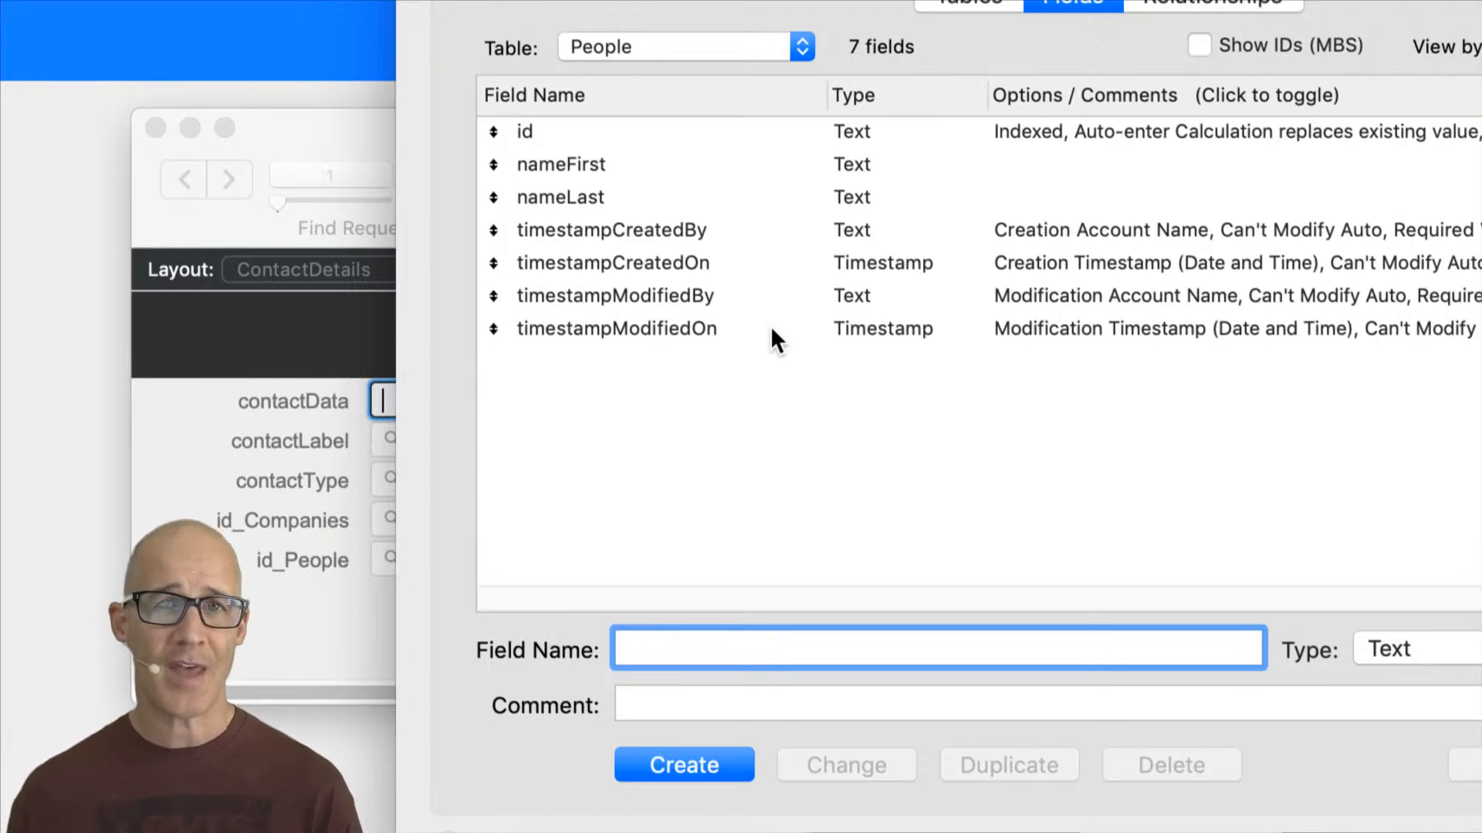
{"action": "type", "text": "defaultPhone"}
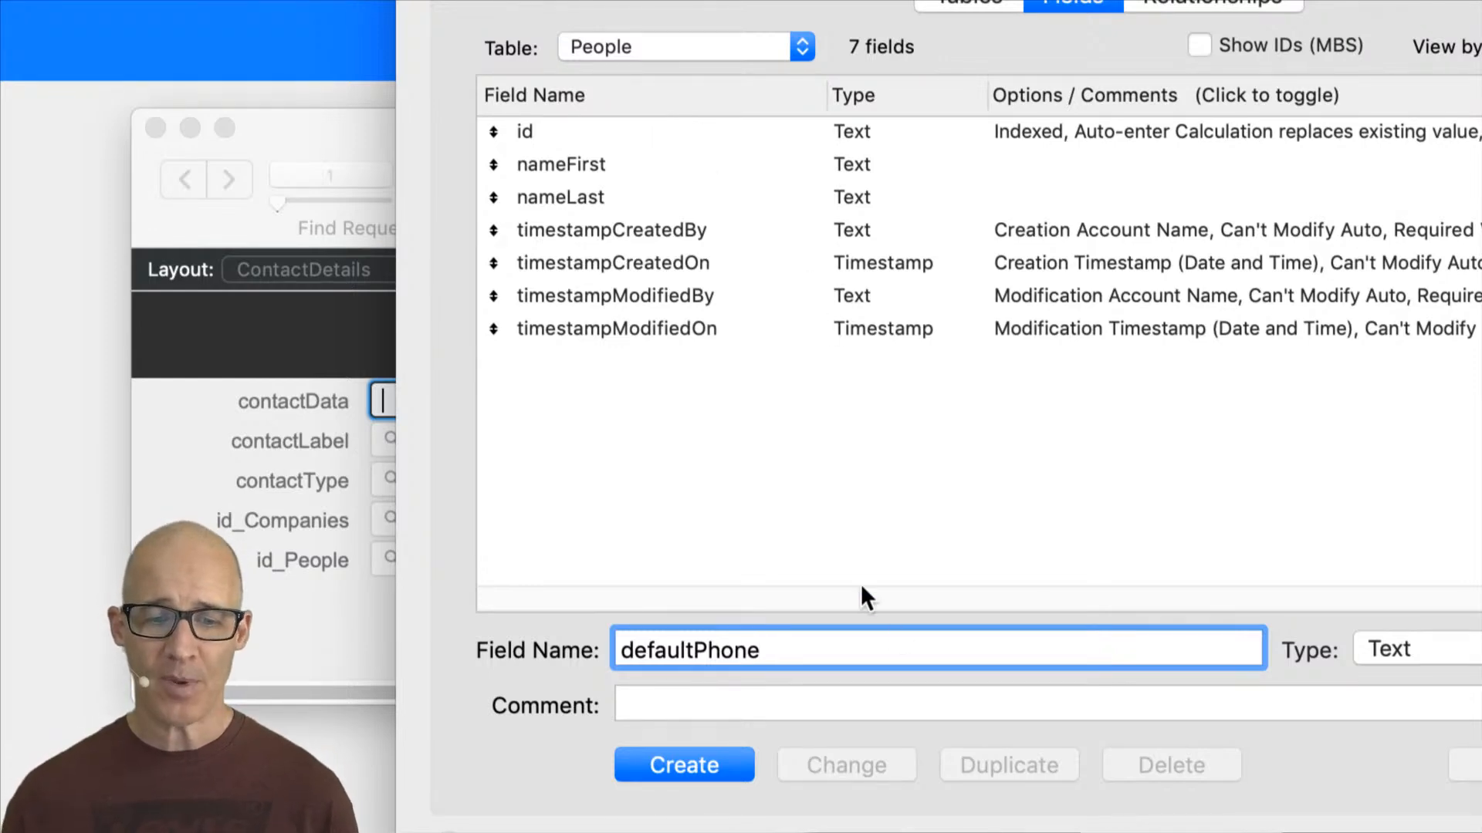
{"action": "left_click", "coordinate": [706, 763]}
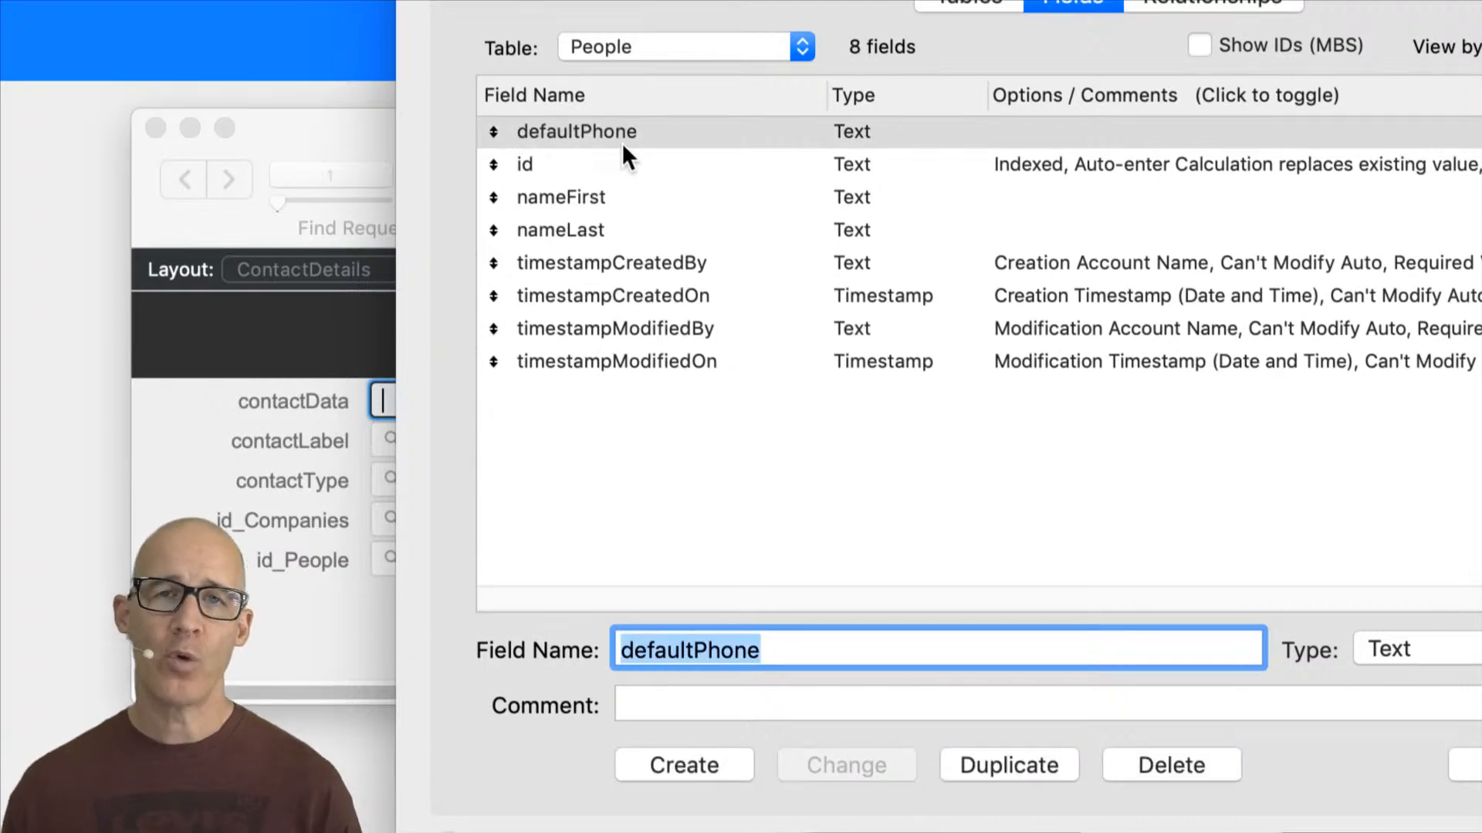
Step: Compare the field lists of the People and ContactDetails tables by switching between them in Manage Database
{"action": "left_click", "coordinate": [611, 196]}
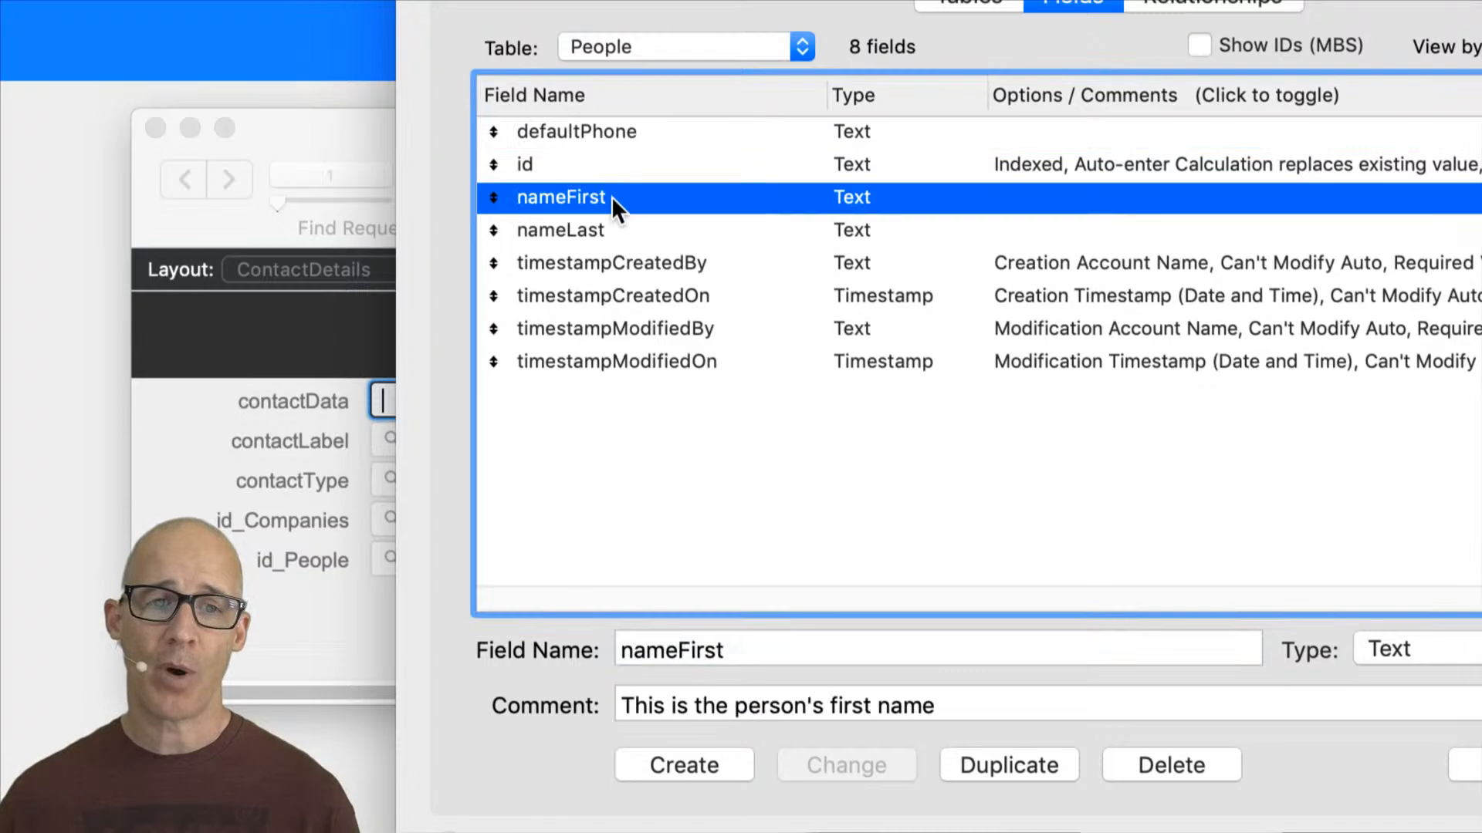
{"action": "left_click", "coordinate": [633, 148]}
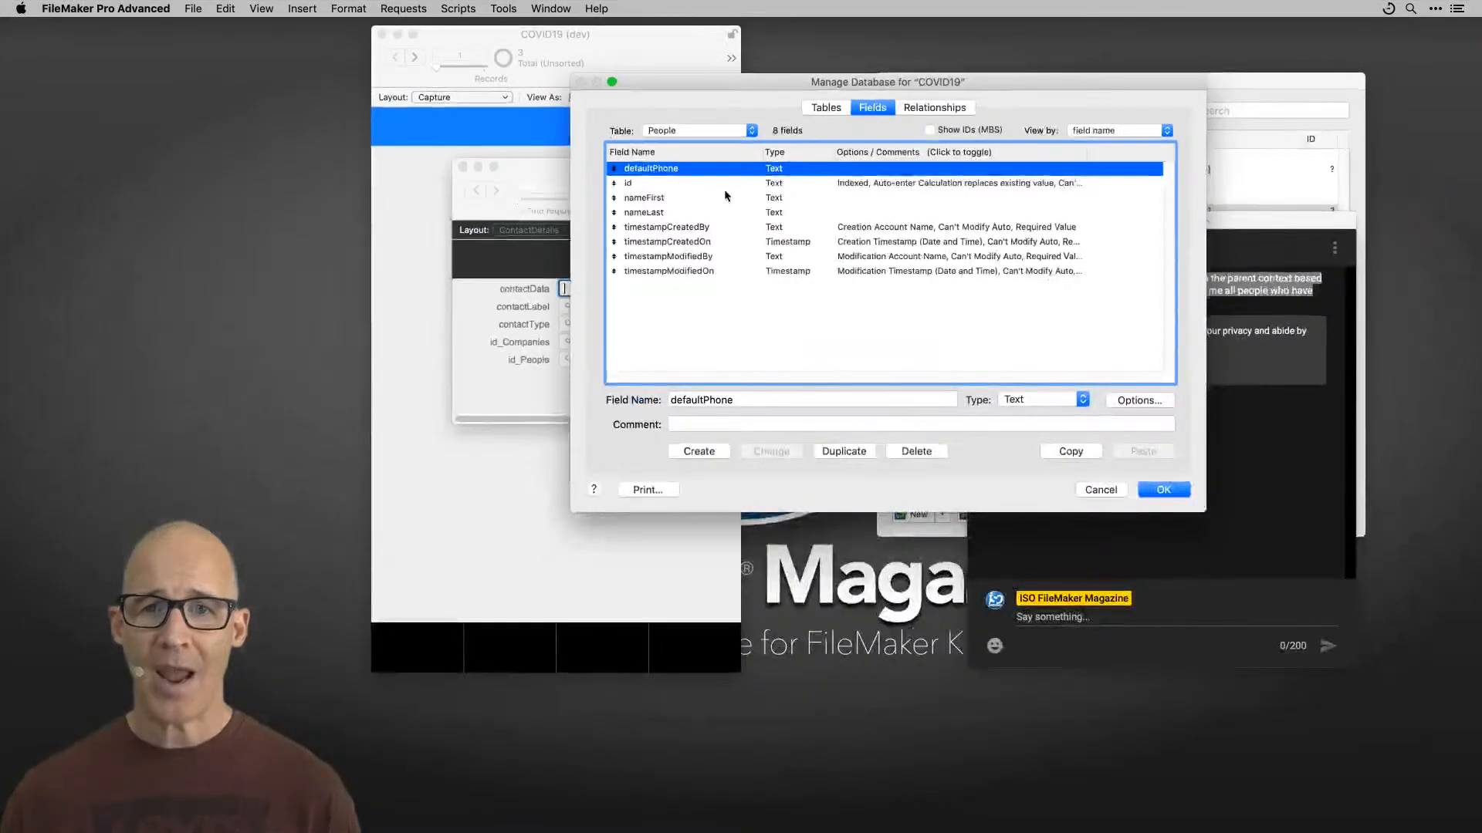
{"action": "left_click", "coordinate": [698, 130]}
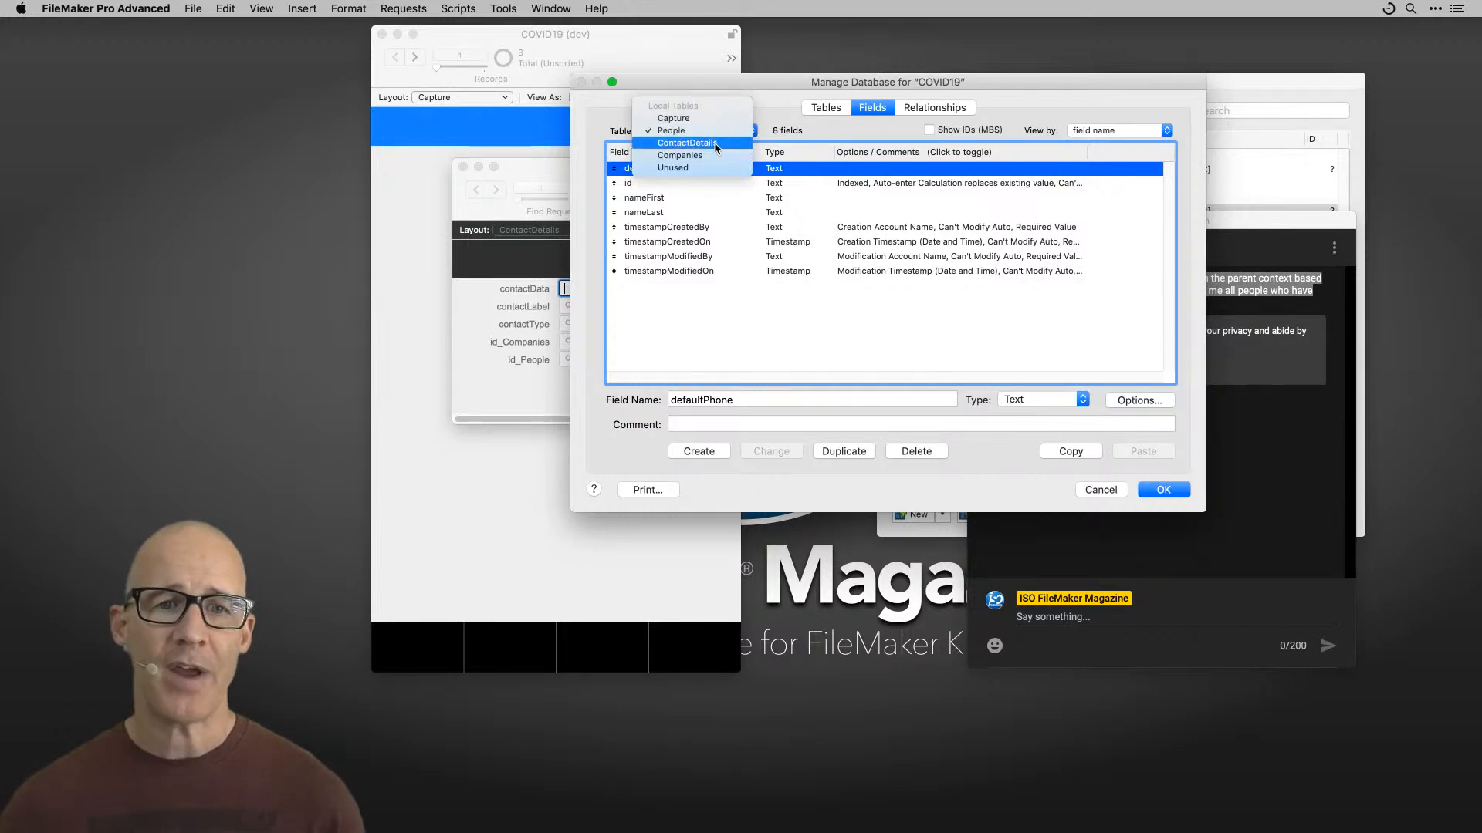
{"action": "left_click", "coordinate": [714, 144]}
{"action": "left_click", "coordinate": [677, 168]}
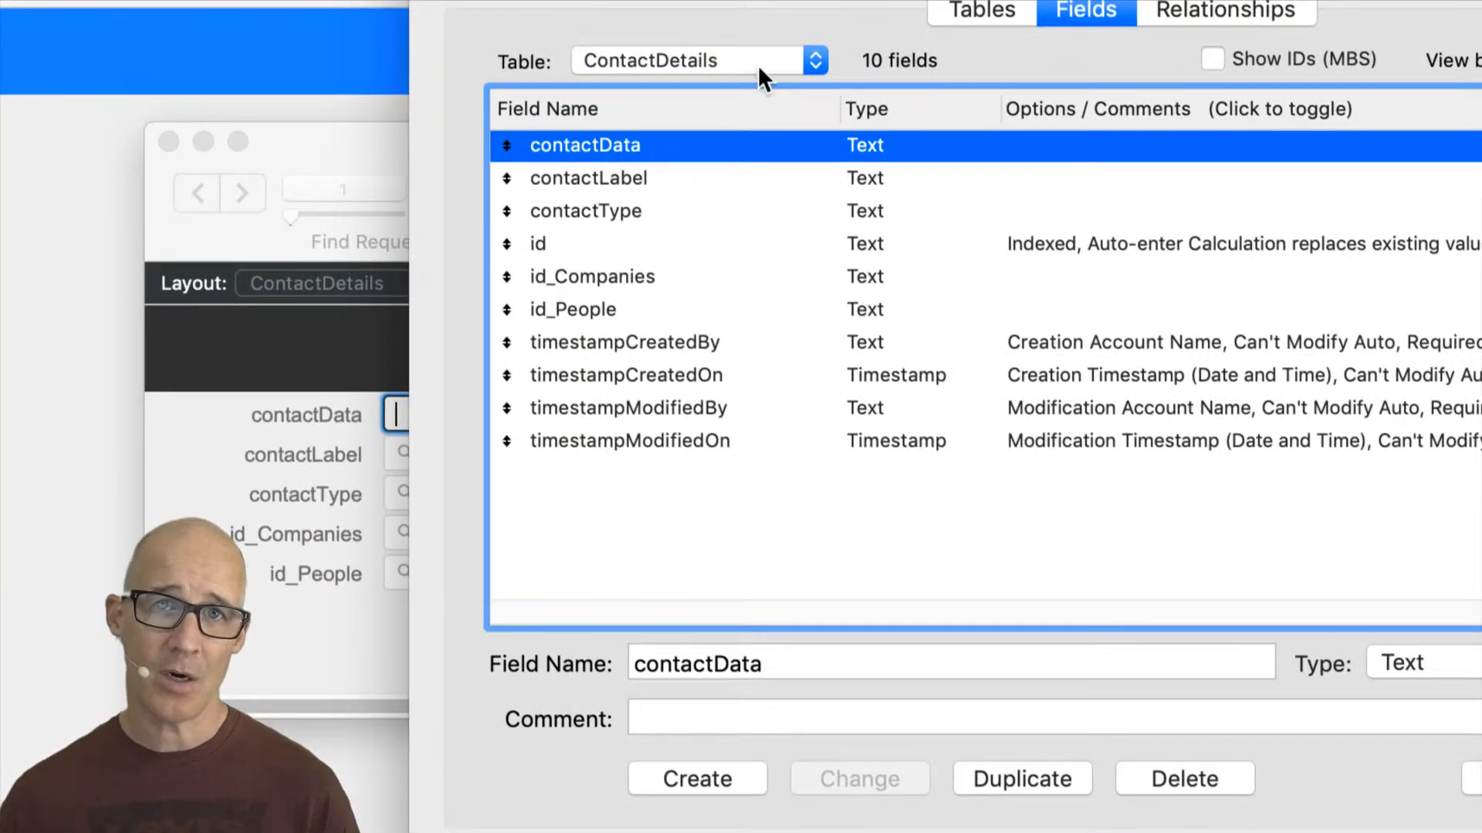
{"action": "left_click", "coordinate": [744, 59]}
{"action": "left_click", "coordinate": [740, 34]}
{"action": "left_click", "coordinate": [650, 143]}
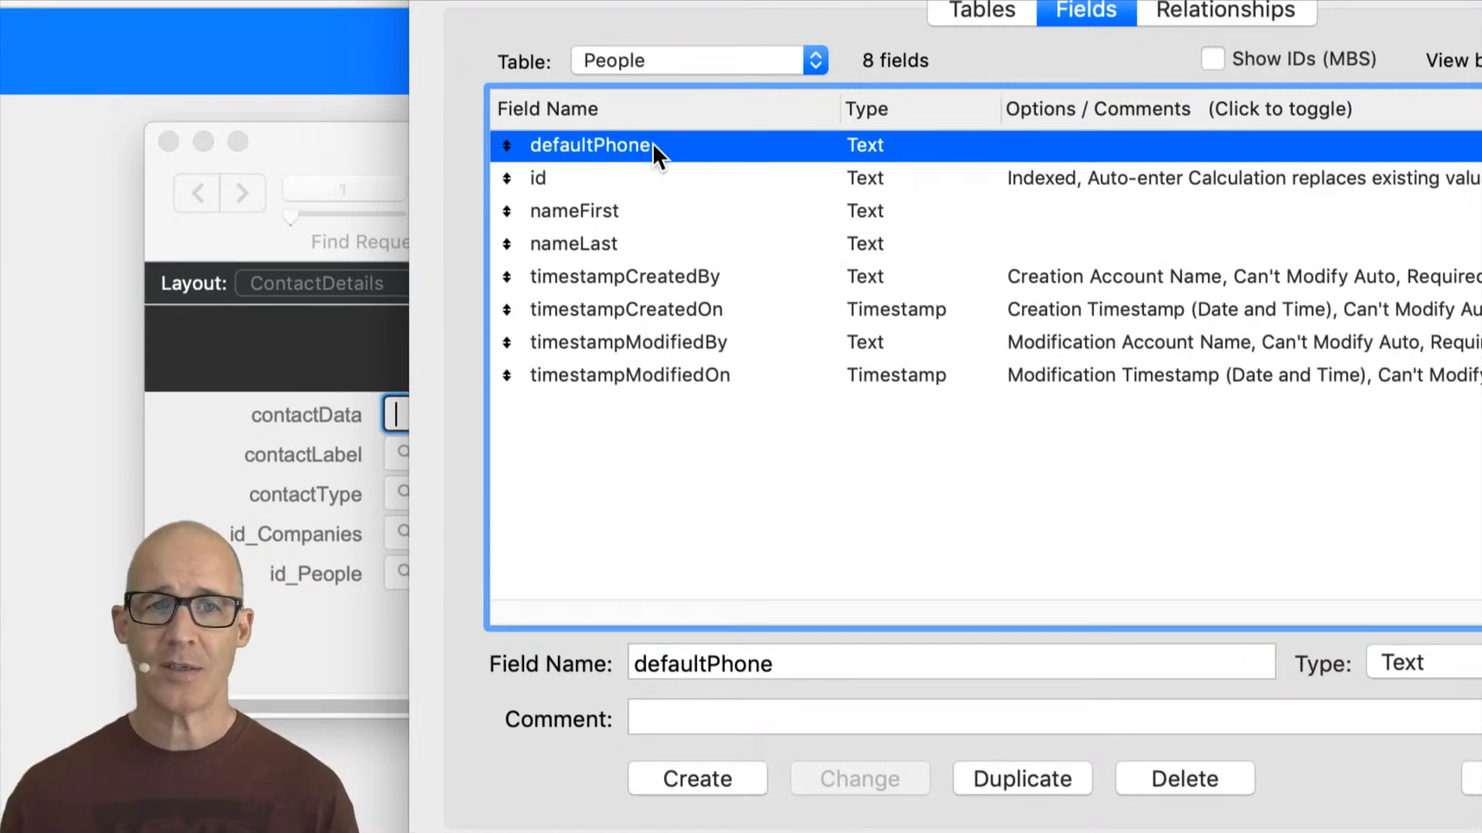
{"action": "left_click", "coordinate": [716, 69]}
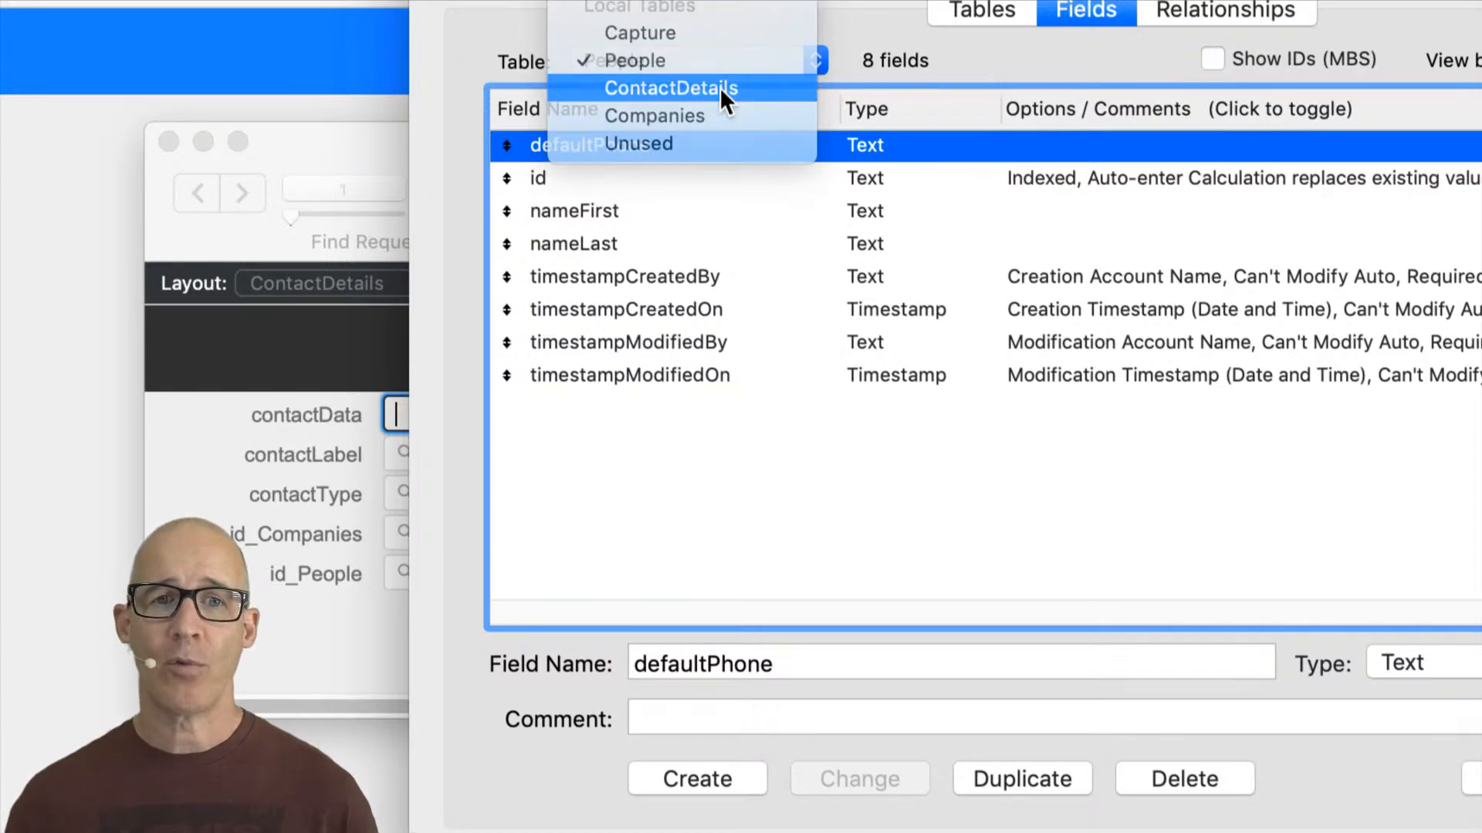
{"action": "left_click", "coordinate": [719, 86]}
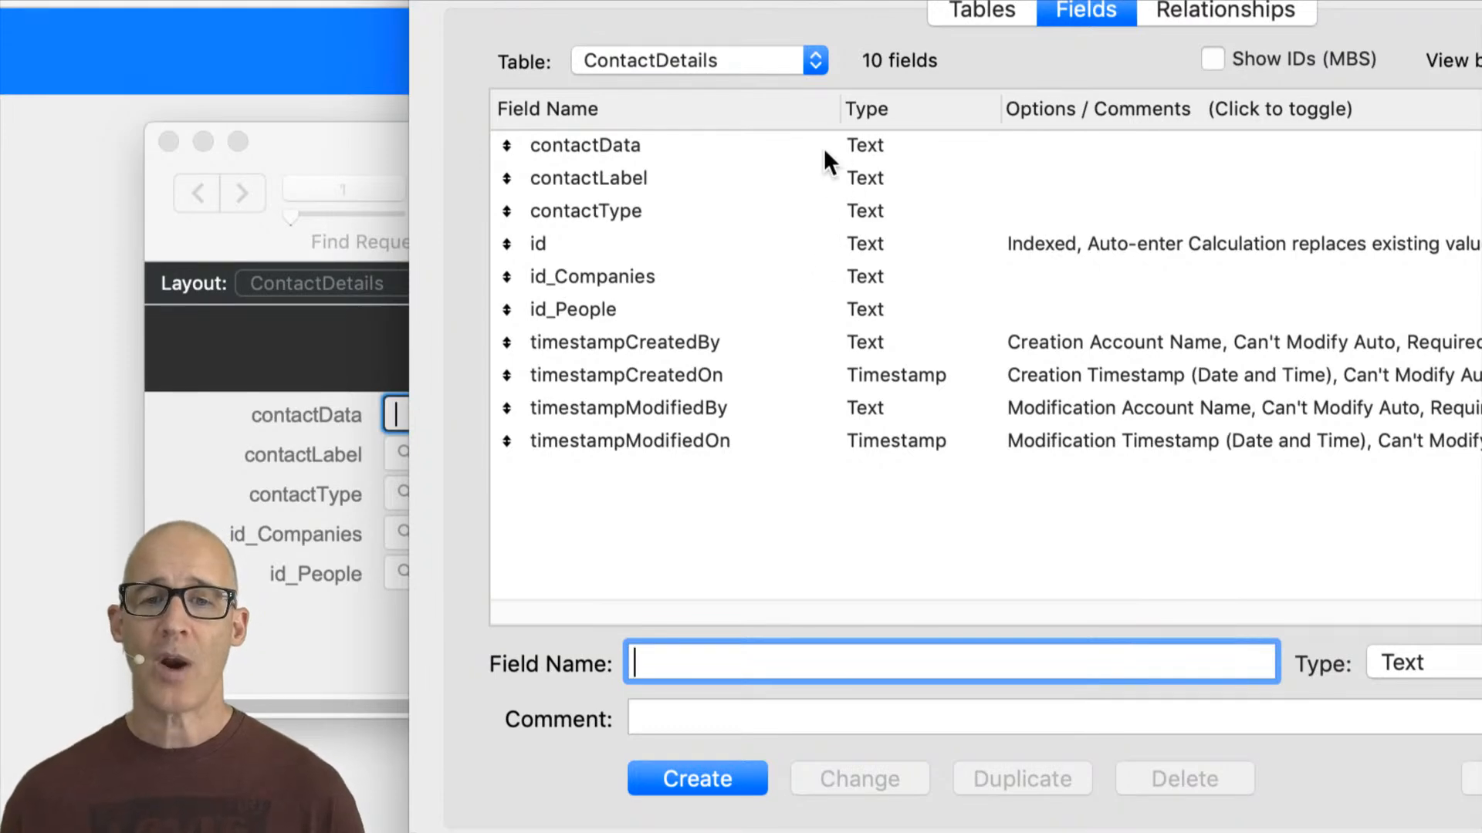
{"action": "left_click", "coordinate": [752, 148]}
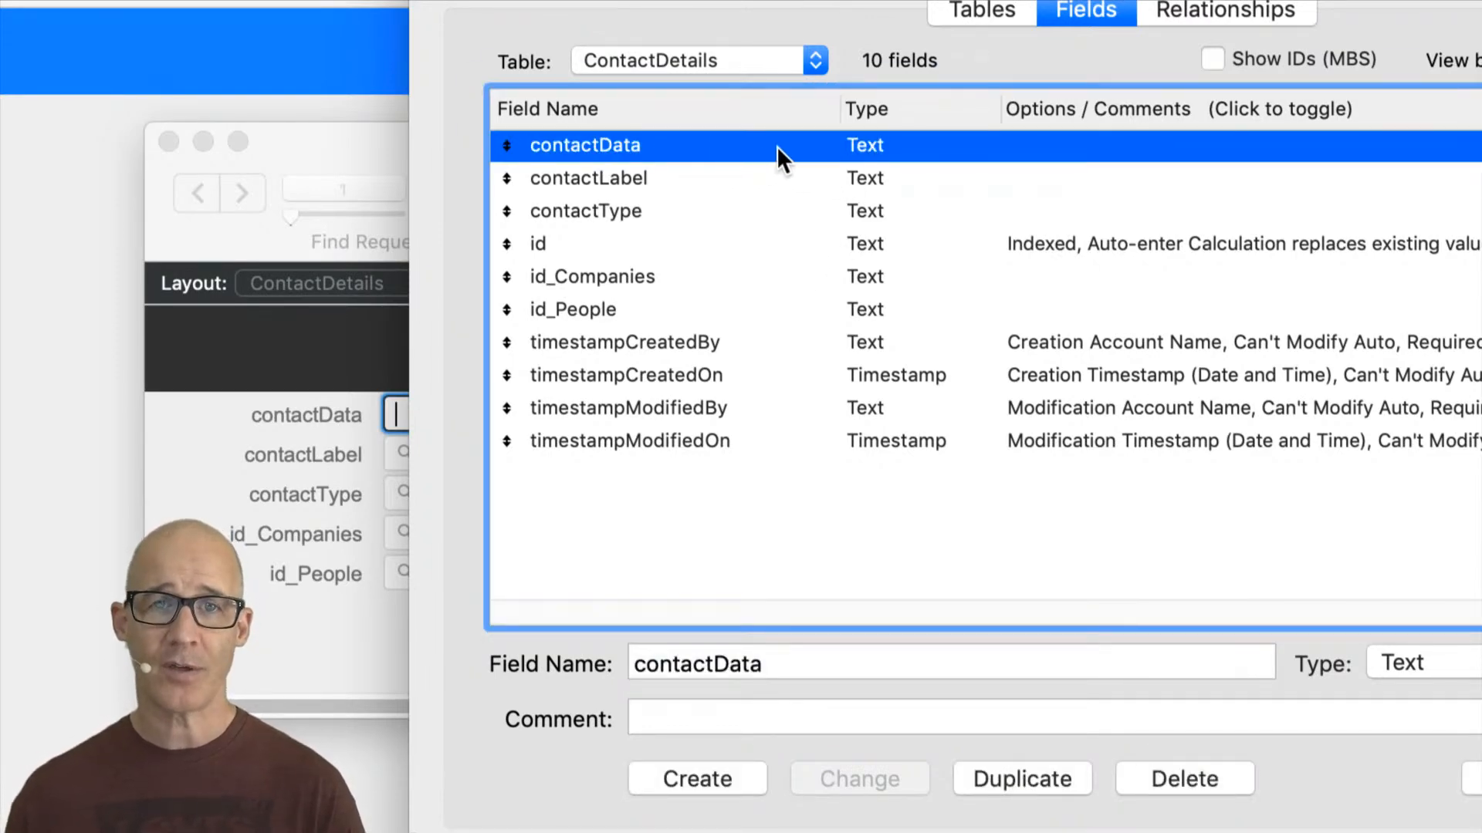
{"action": "left_click", "coordinate": [775, 57]}
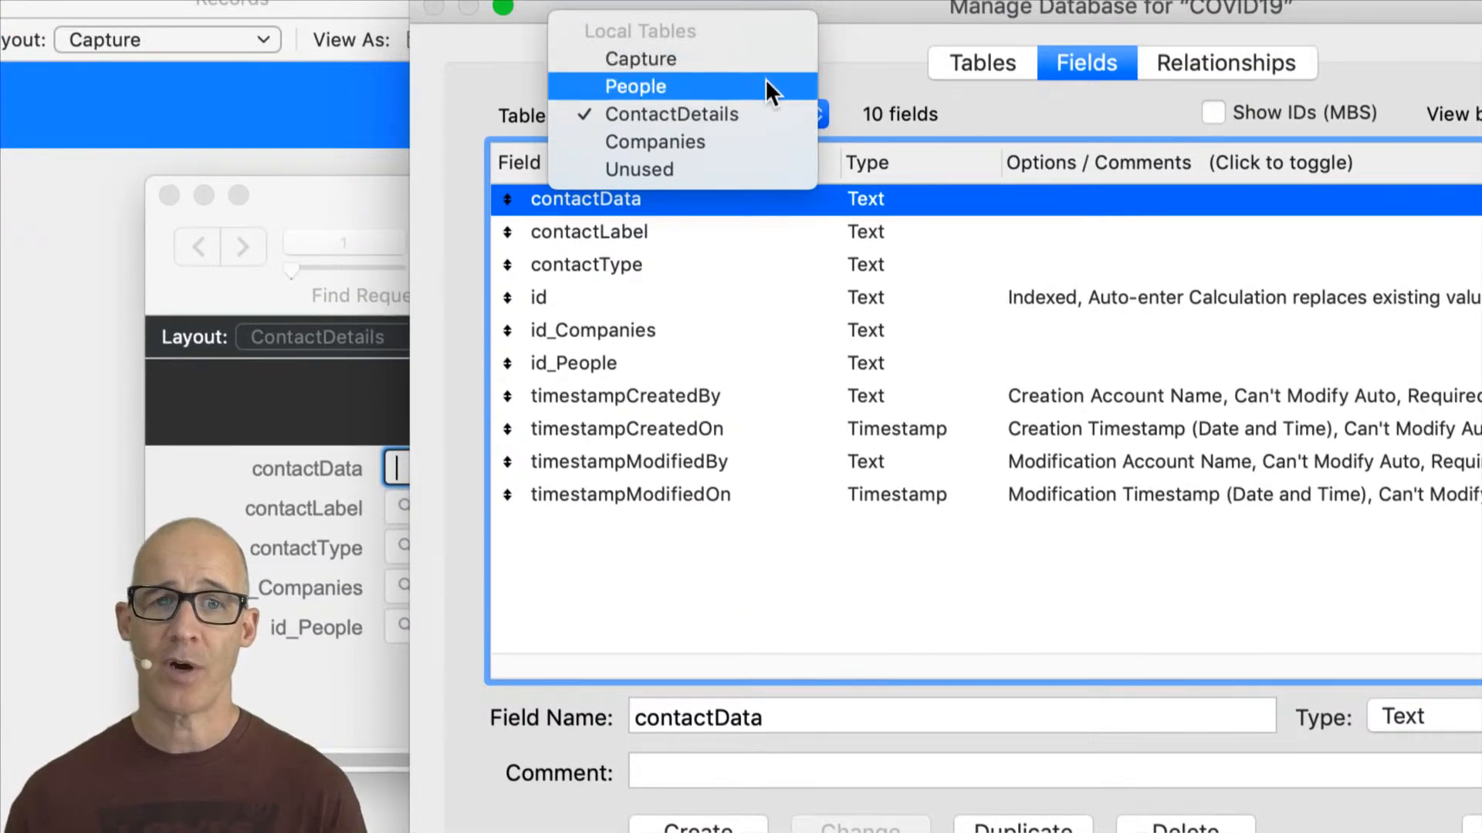
{"action": "left_click", "coordinate": [766, 85]}
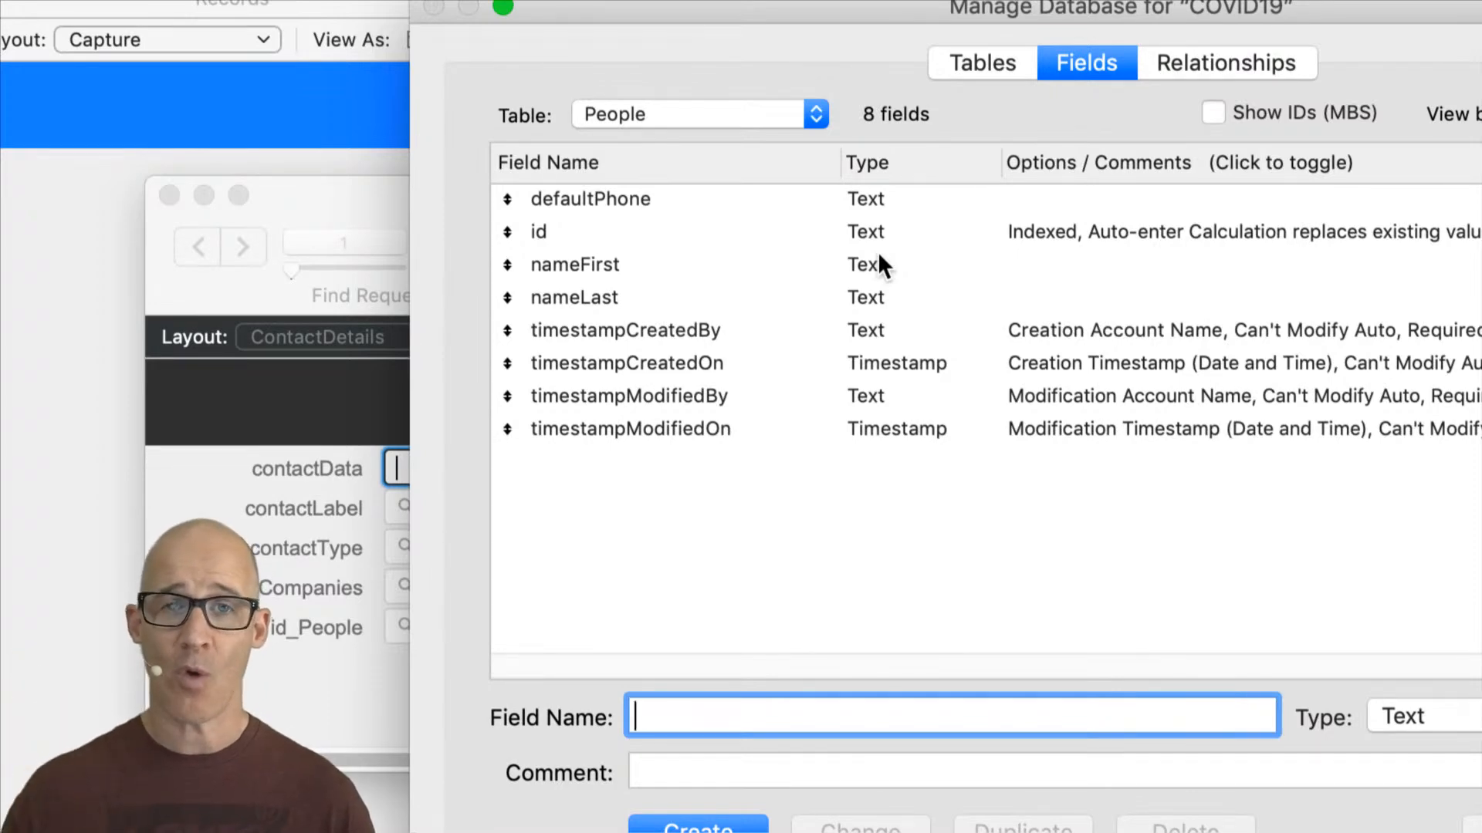
{"action": "left_click", "coordinate": [673, 198]}
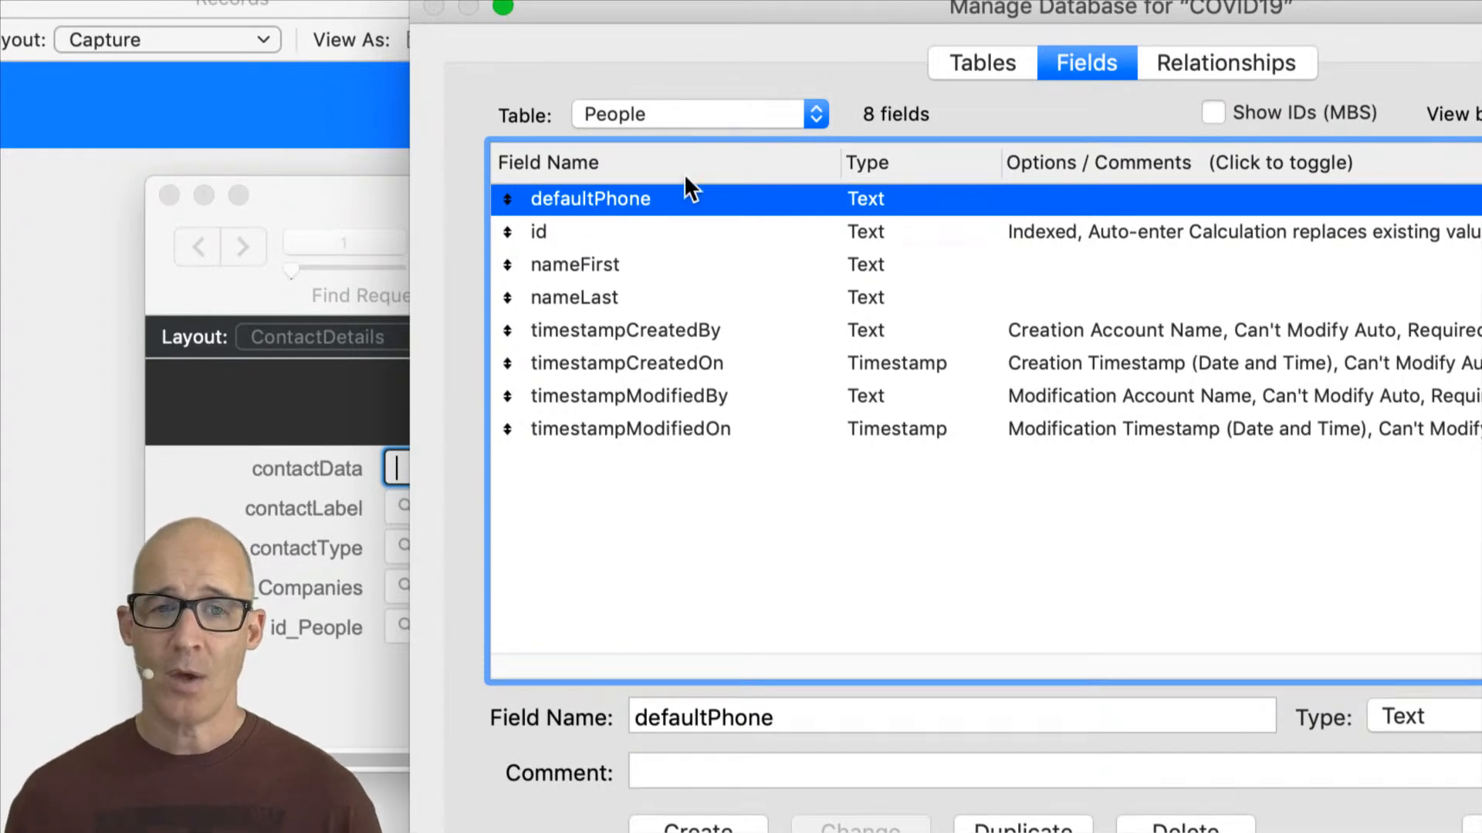
{"action": "left_click", "coordinate": [717, 118]}
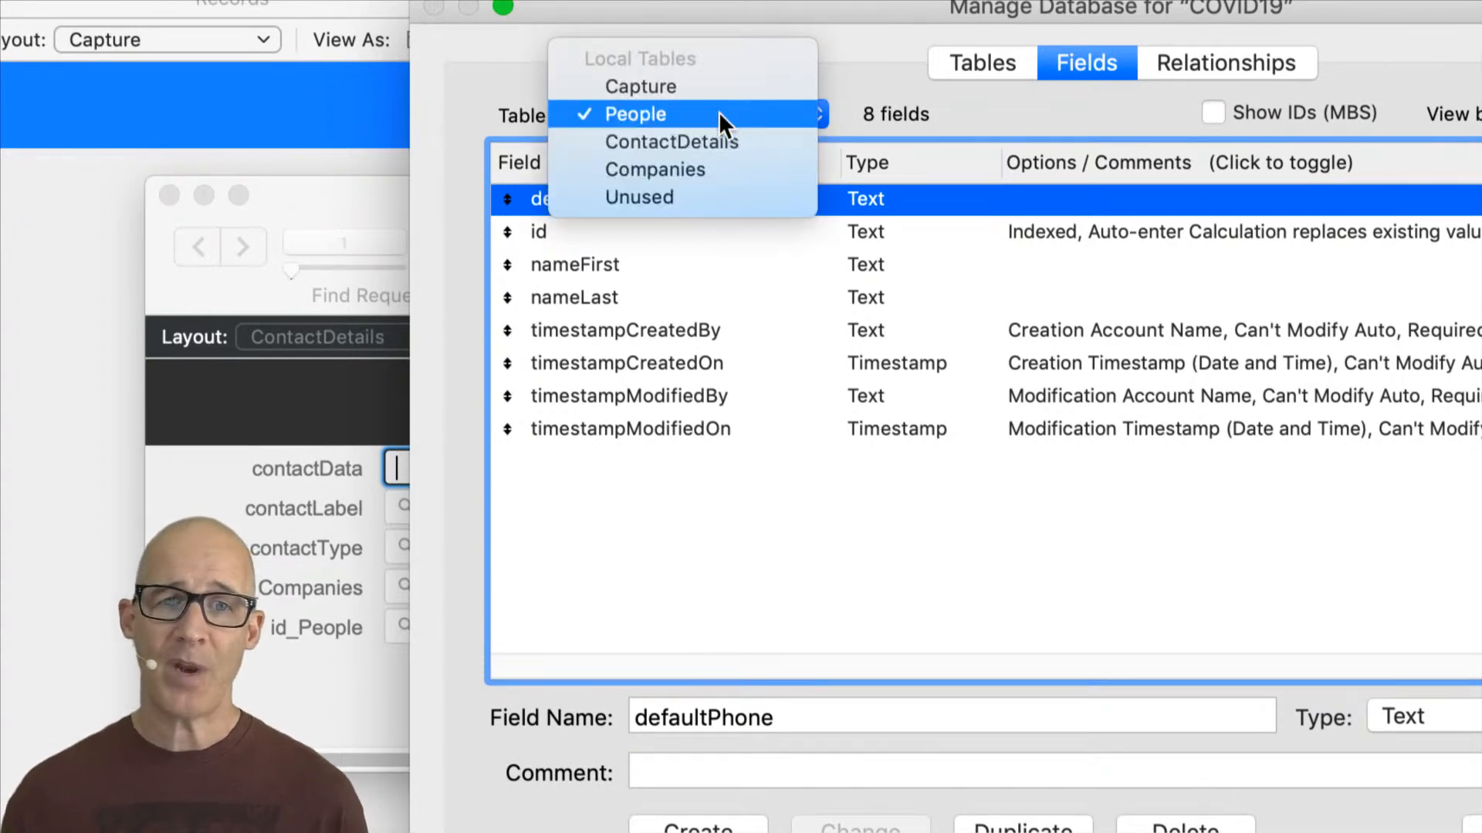
{"action": "left_click", "coordinate": [724, 140]}
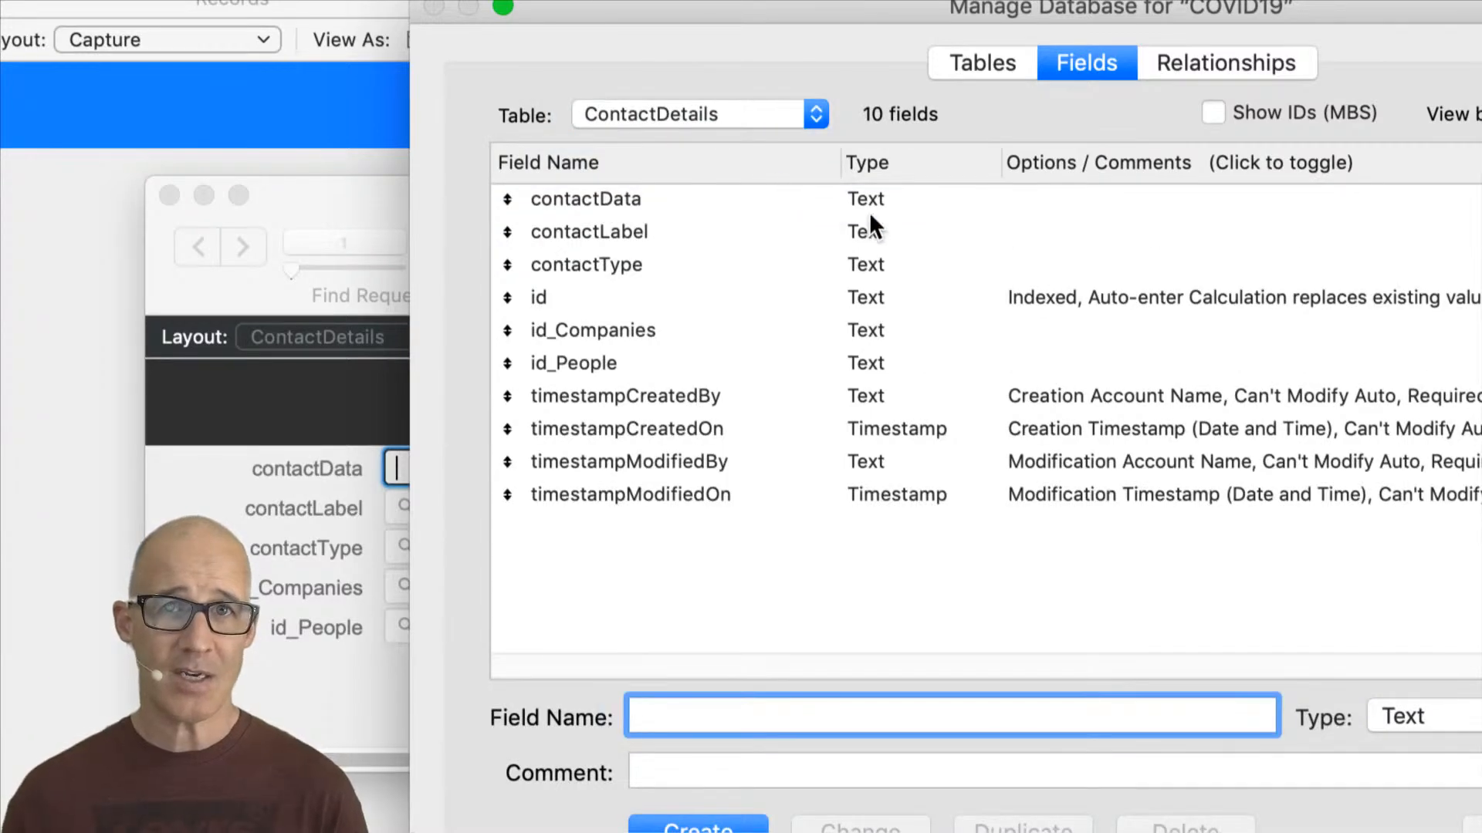
{"action": "left_click", "coordinate": [728, 115]}
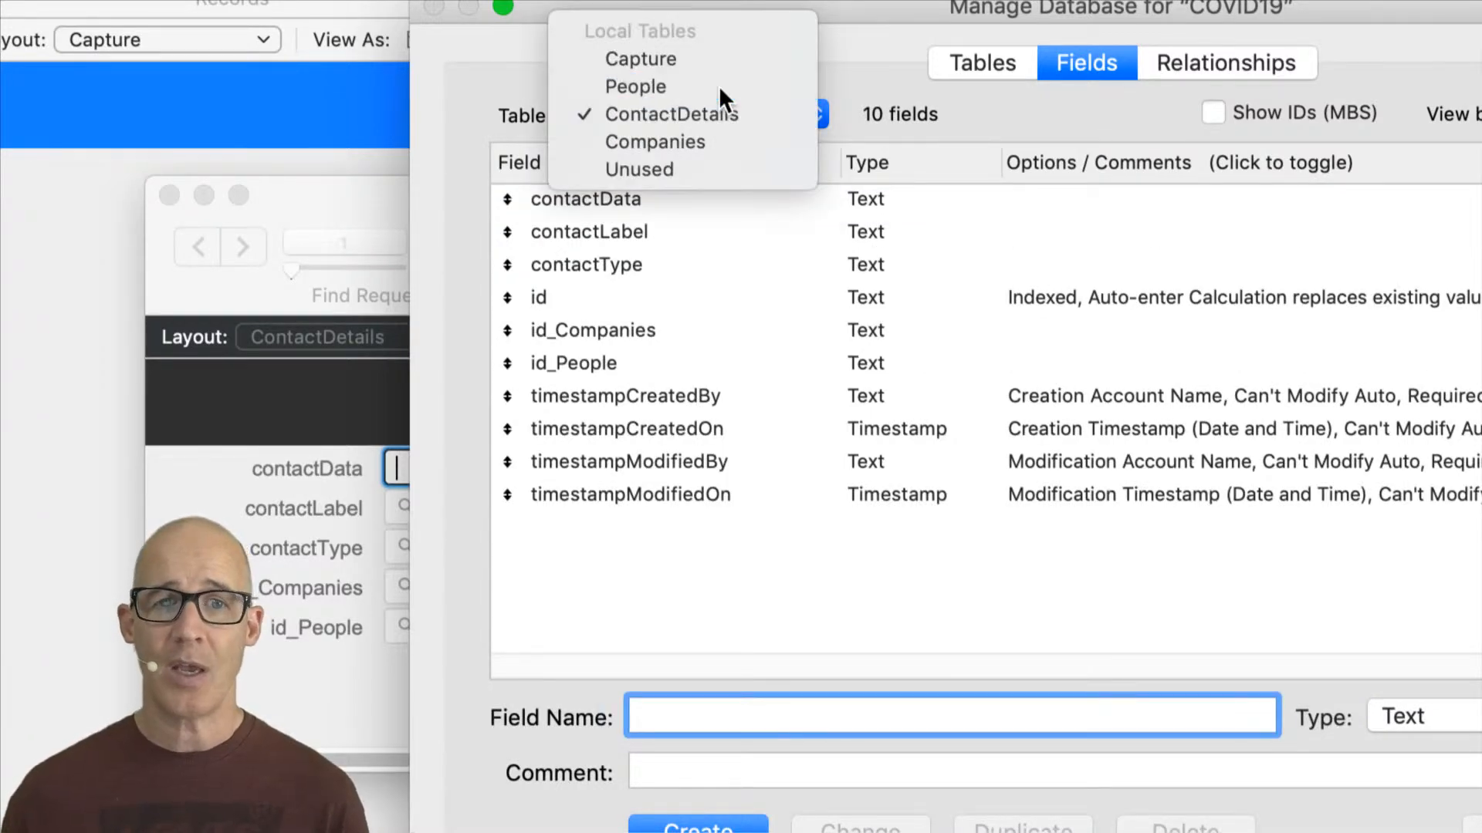
{"action": "left_click", "coordinate": [718, 86]}
{"action": "left_click", "coordinate": [699, 203]}
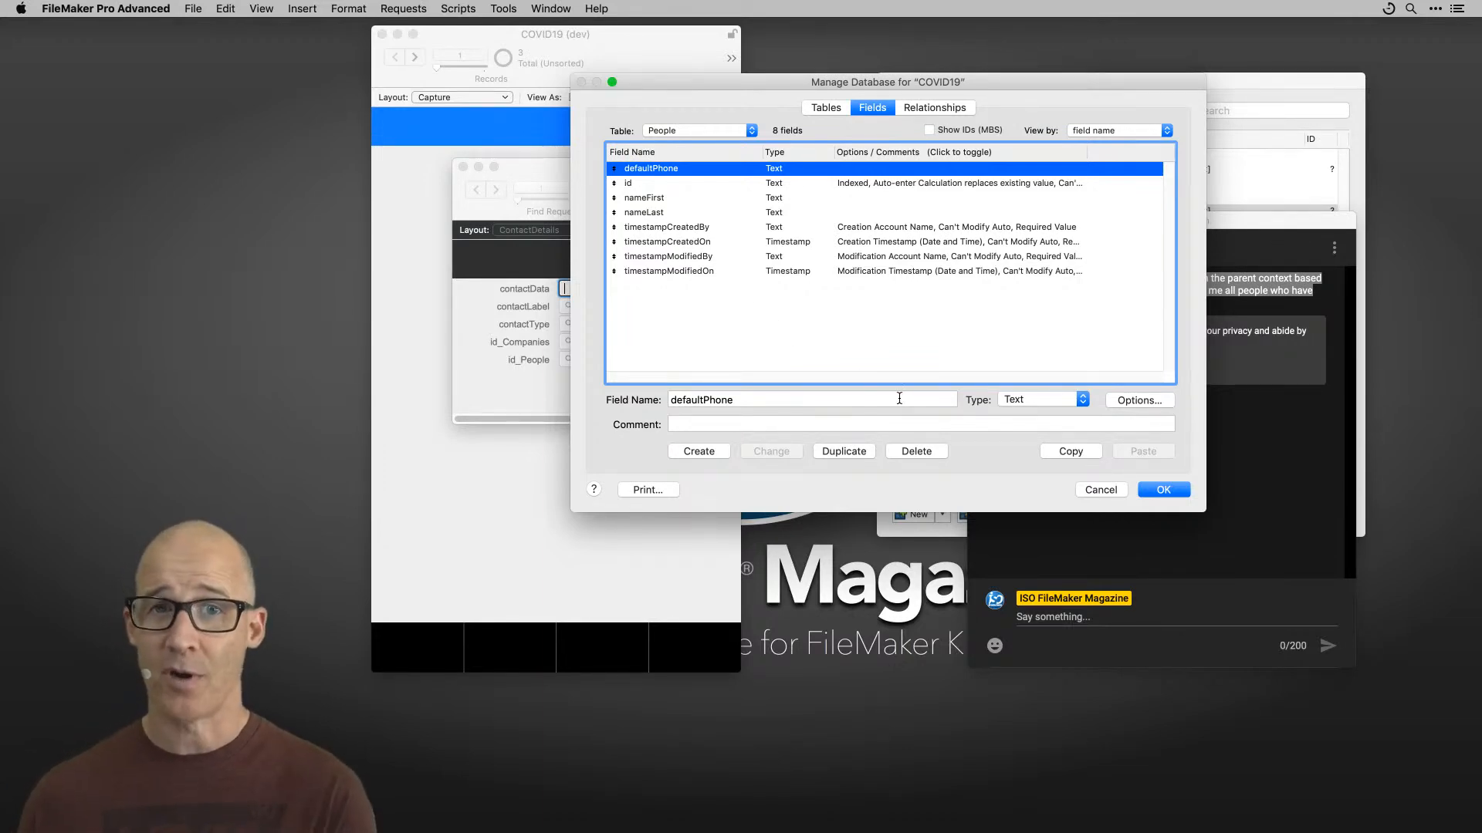
Step: Close Manage Database, keeping the new defaultPhone field instead of discarding the changes
{"action": "left_click", "coordinate": [1100, 490]}
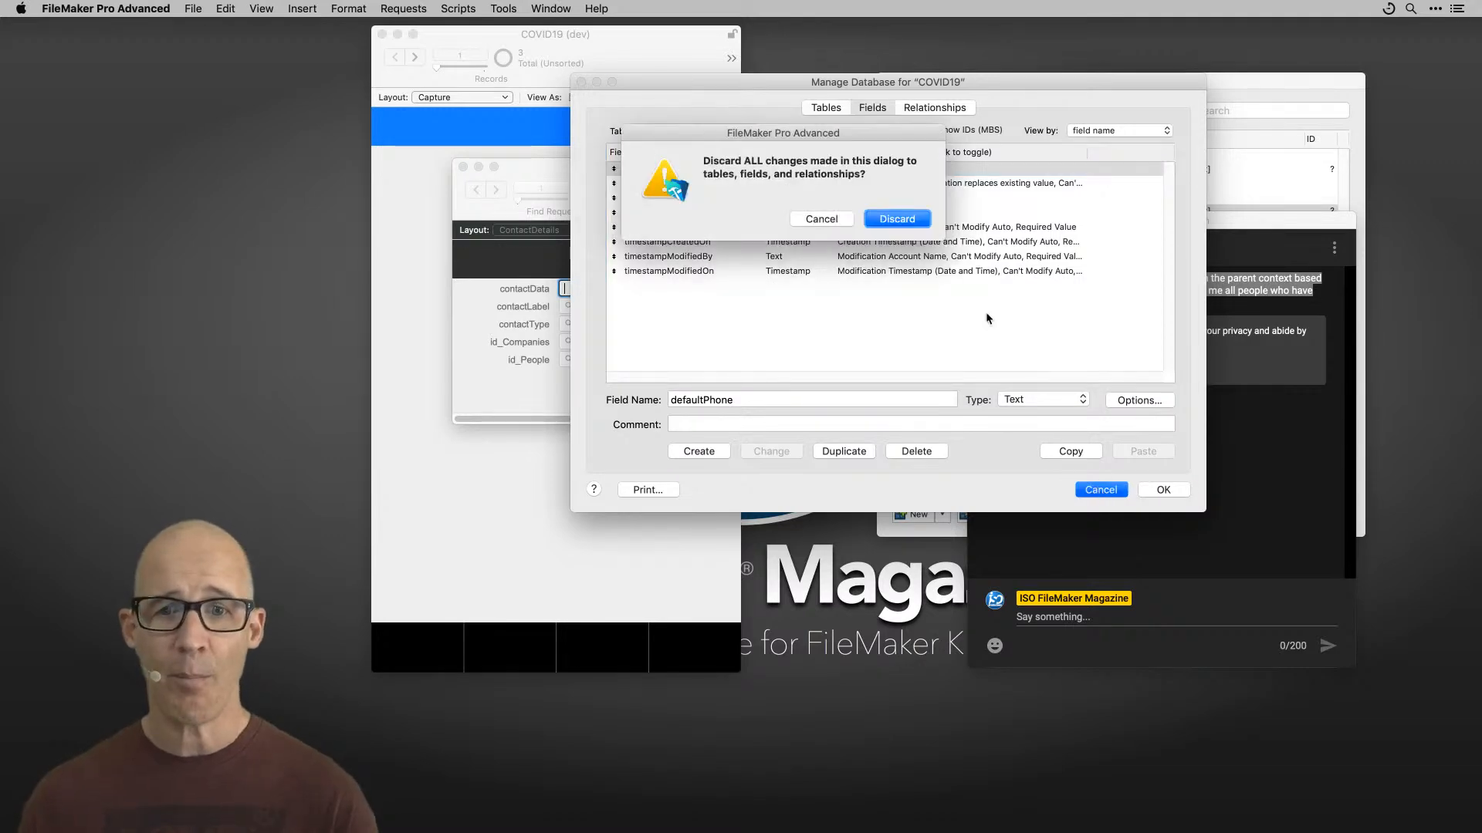
{"action": "left_click", "coordinate": [841, 225]}
{"action": "left_click", "coordinate": [1163, 491]}
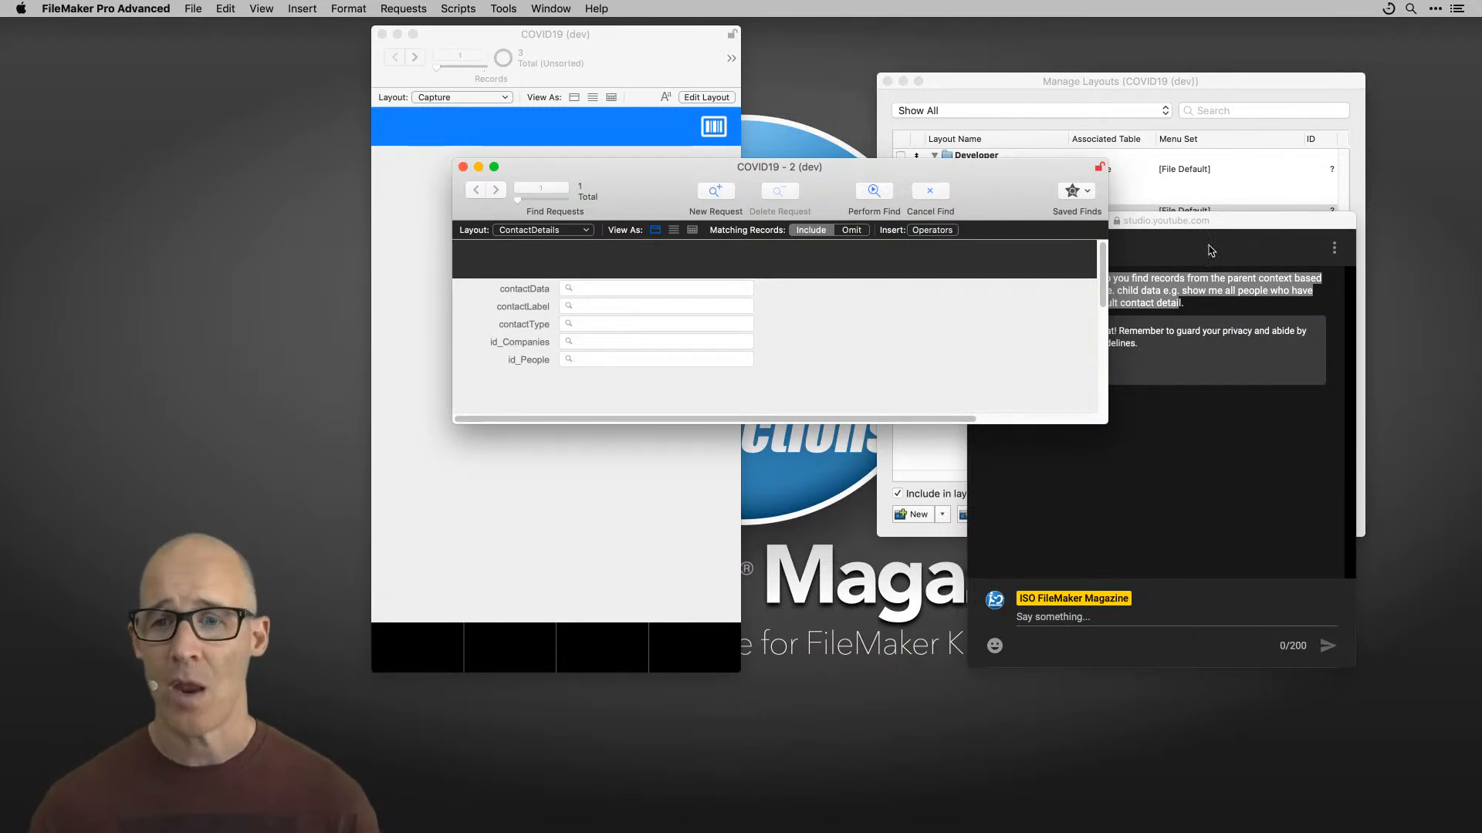
{"action": "left_click", "coordinate": [1194, 219]}
{"action": "left_click_drag", "start_coordinate": [1209, 237], "coordinate": [0, 288]}
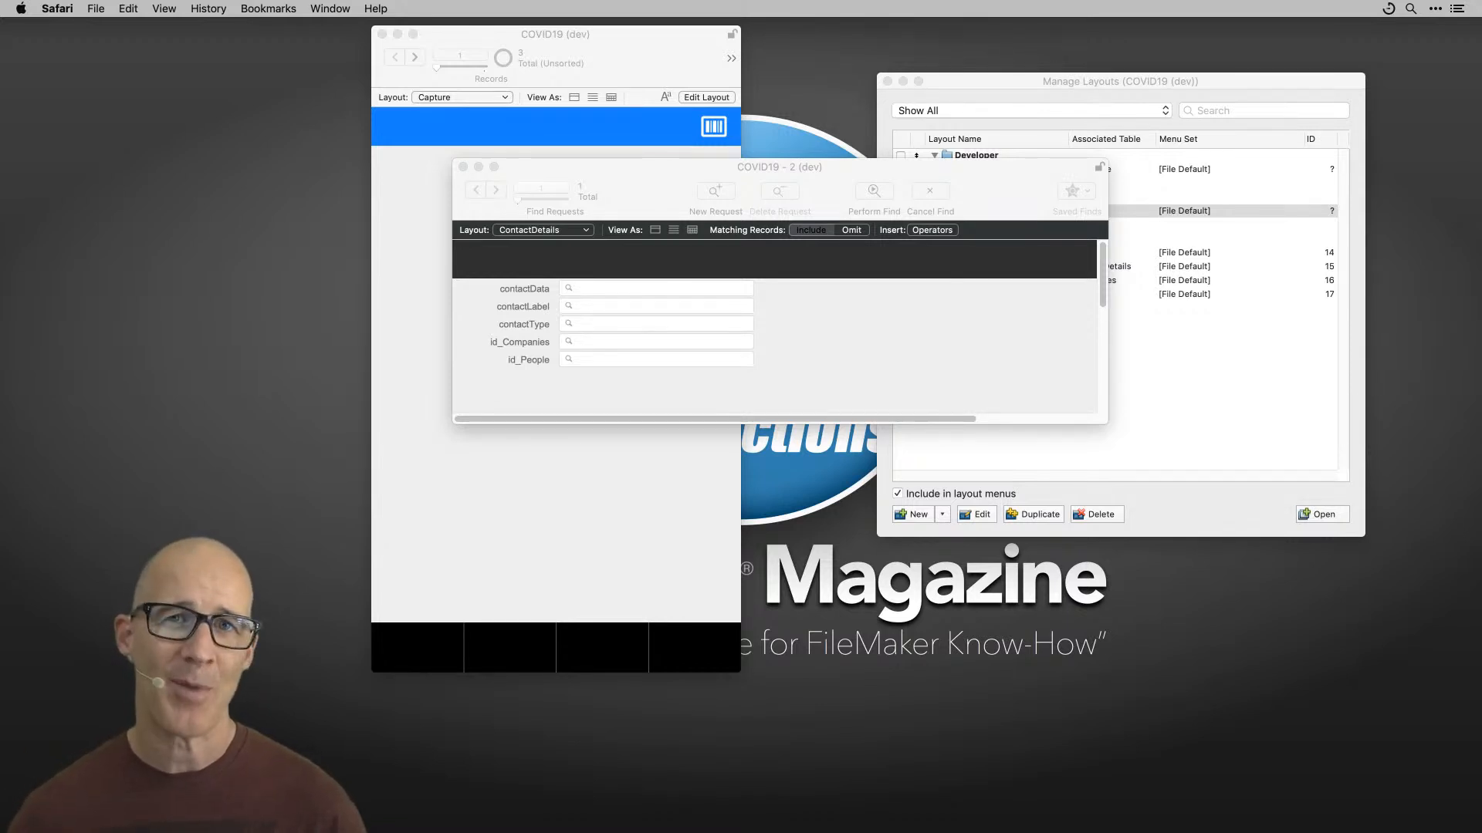
{"action": "key", "text": "super+Tab"}
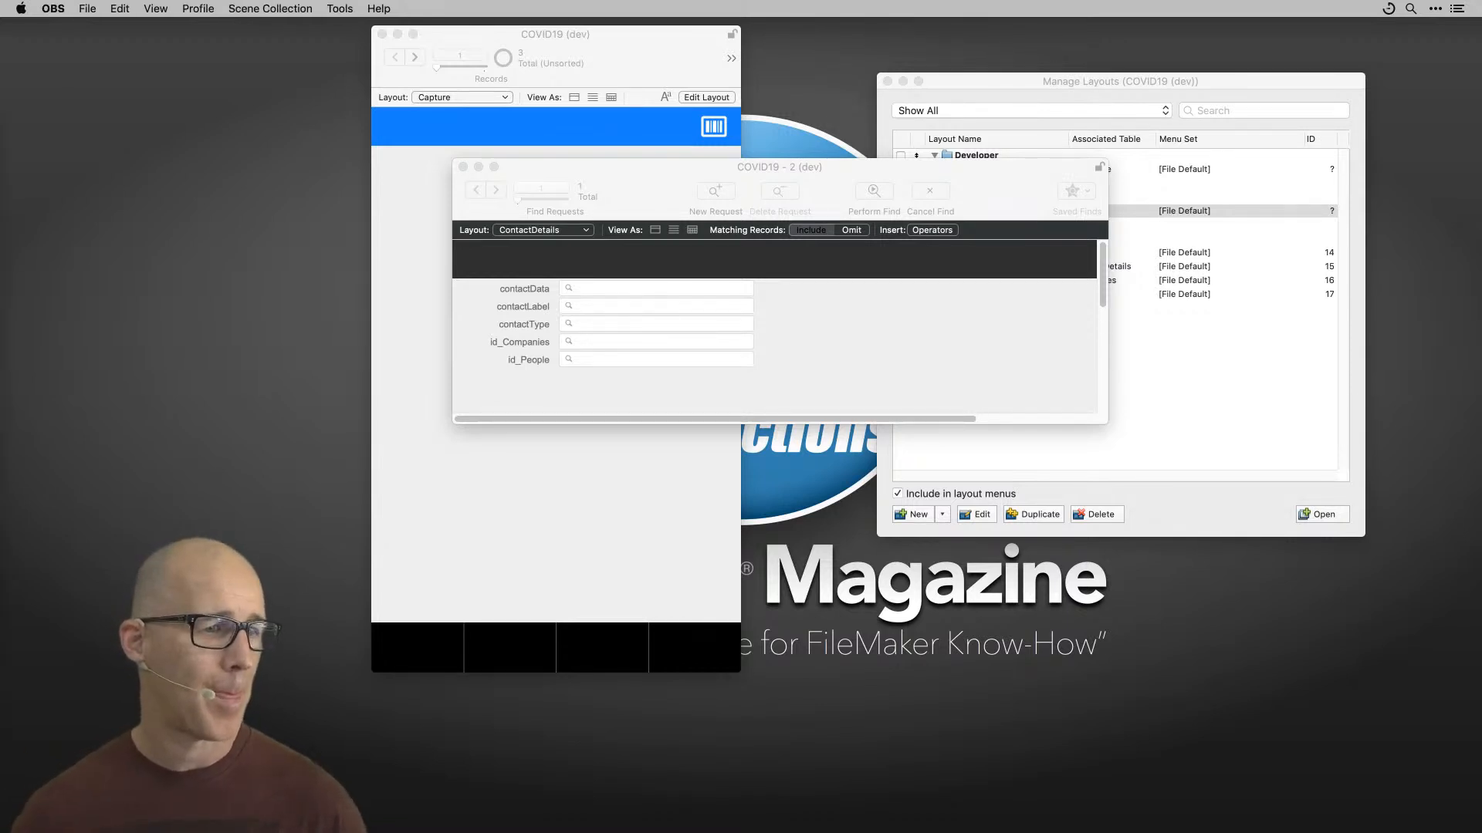